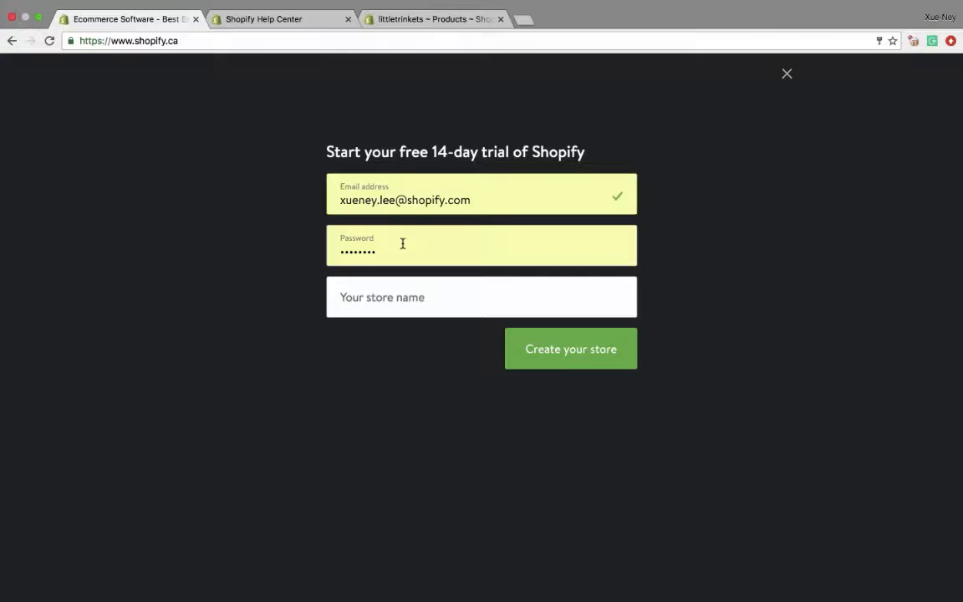
- Fill in the trial sign-up form's store name with the owner's first name in possessive form followed by "awesome stuff"
key("Tab")
type("xue")
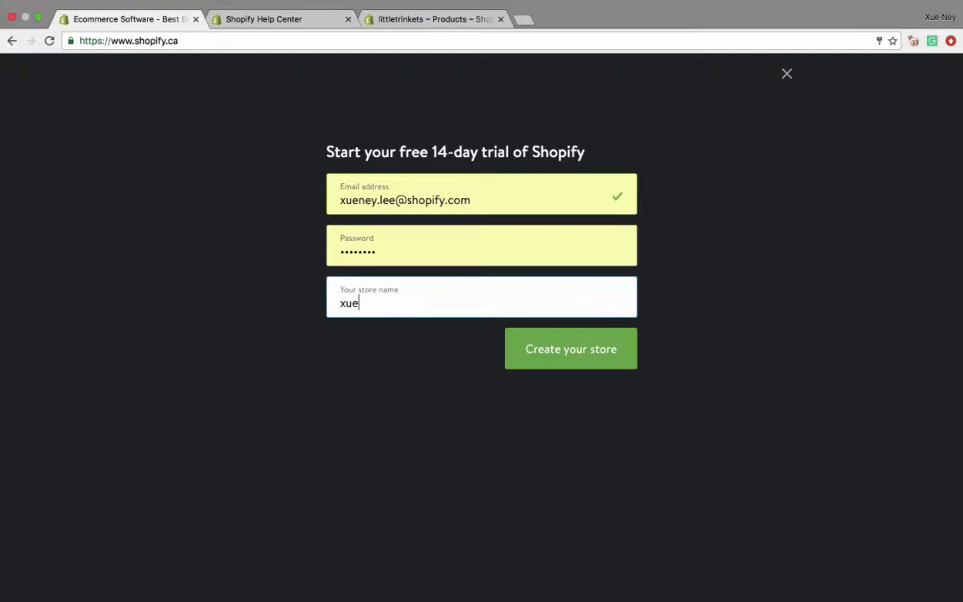
type("'s awesome ")
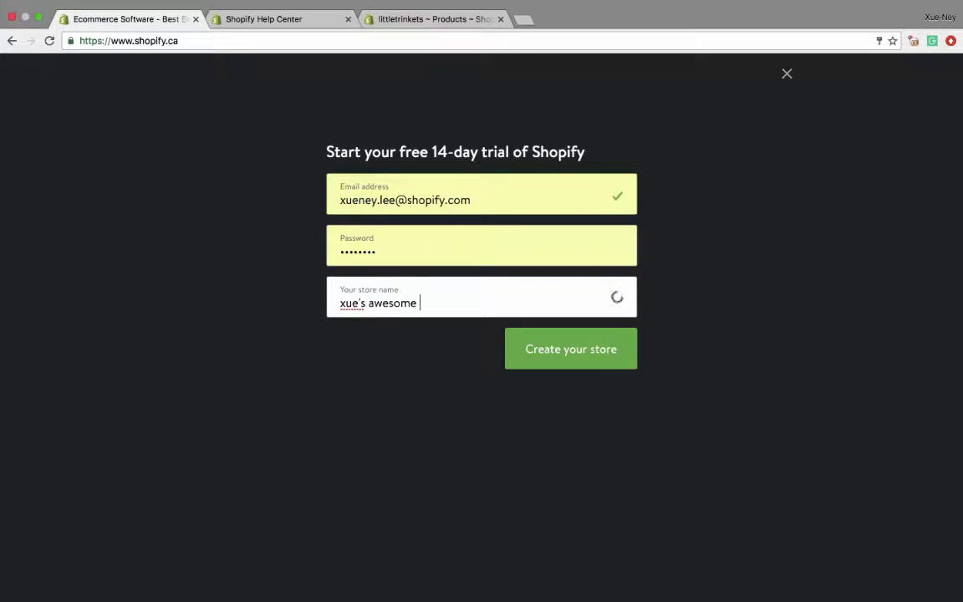
type("stuff")
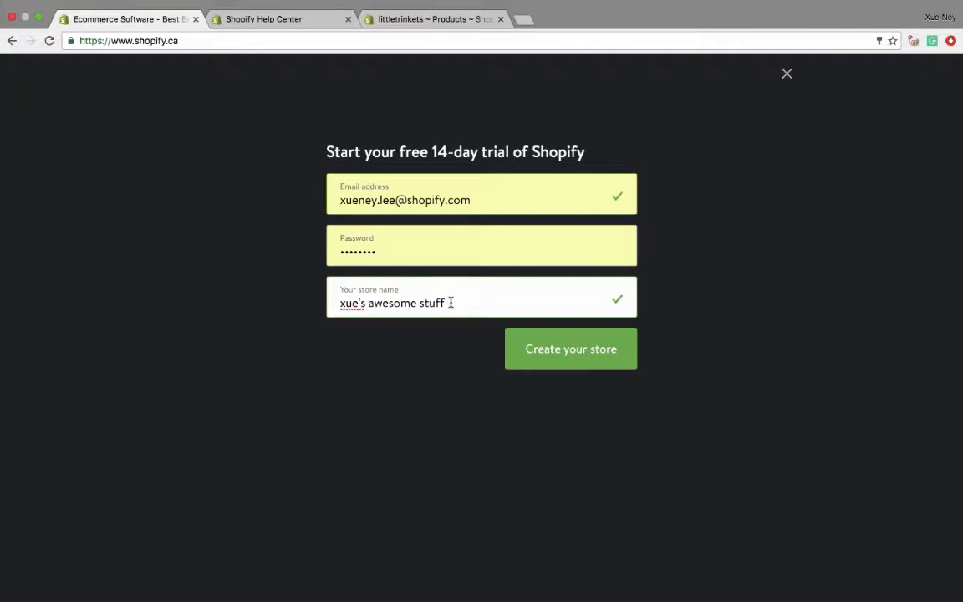
- Replace the store name with a single lowercase word without apostrophe or spaces, and close the trial sign-up form without creating the store
key("super+a")
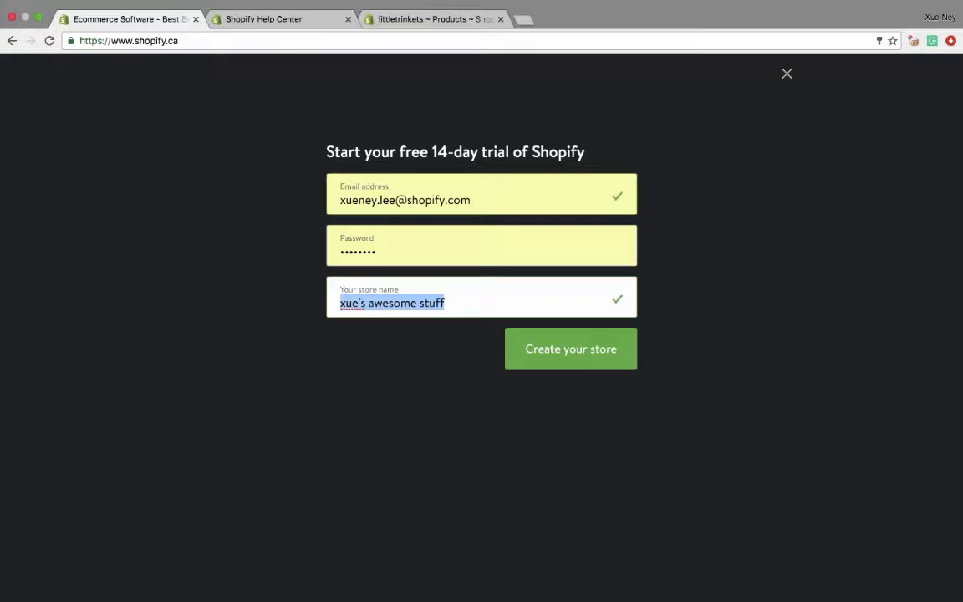
type("xuesaweso")
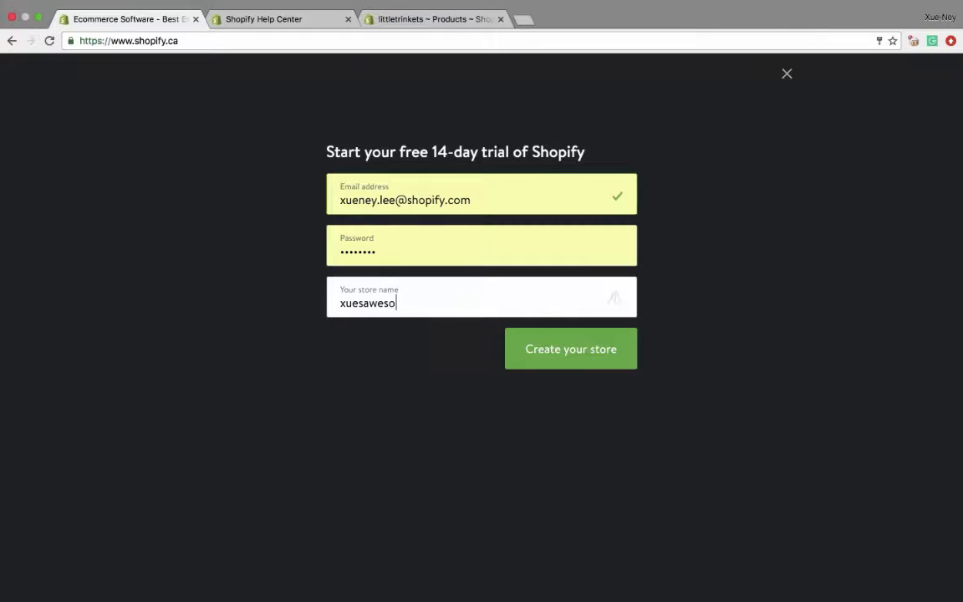
type("mestuff")
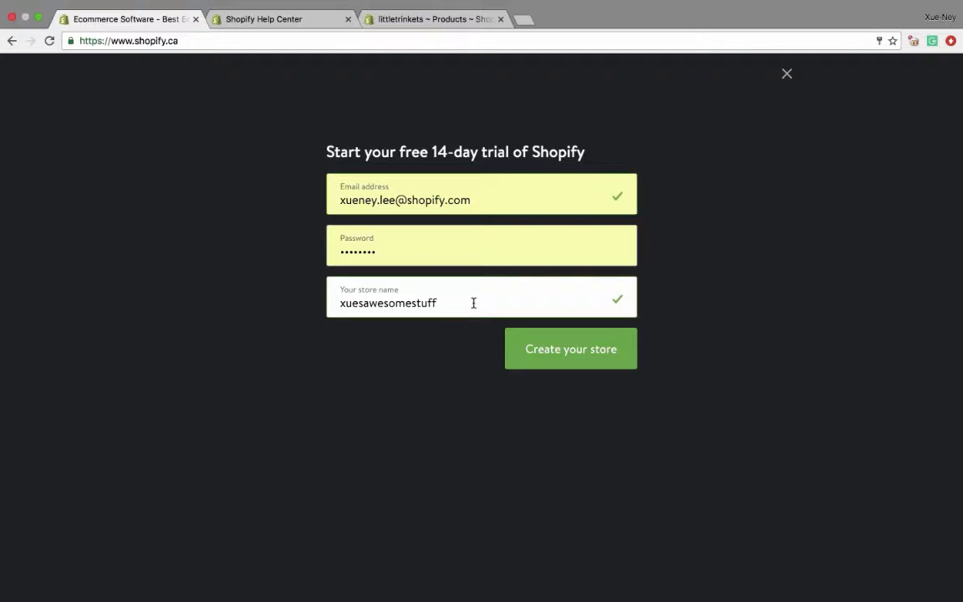
left_click(788, 75)
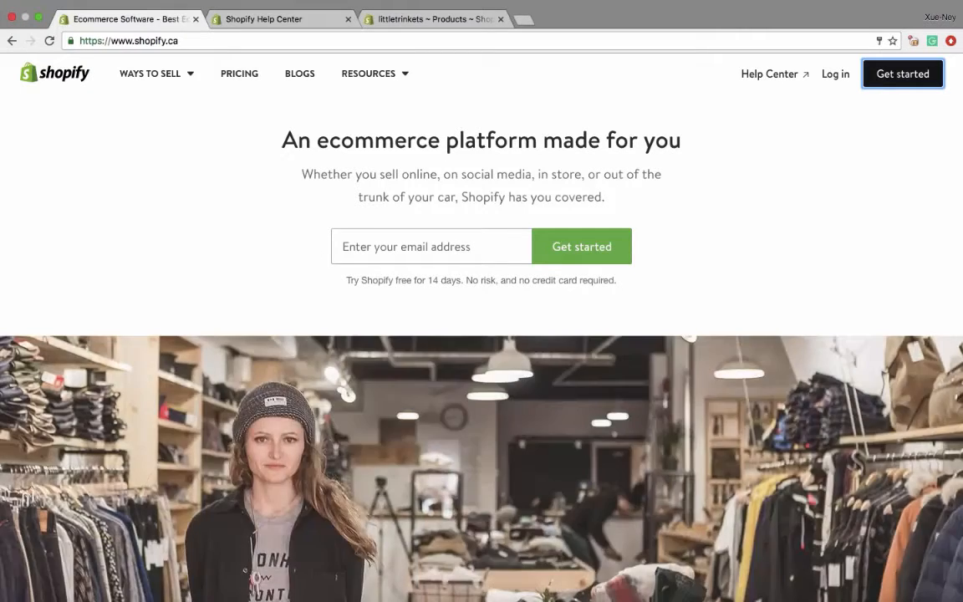
- Switch to the littletrinkets store admin and view its home page
left_click(424, 19)
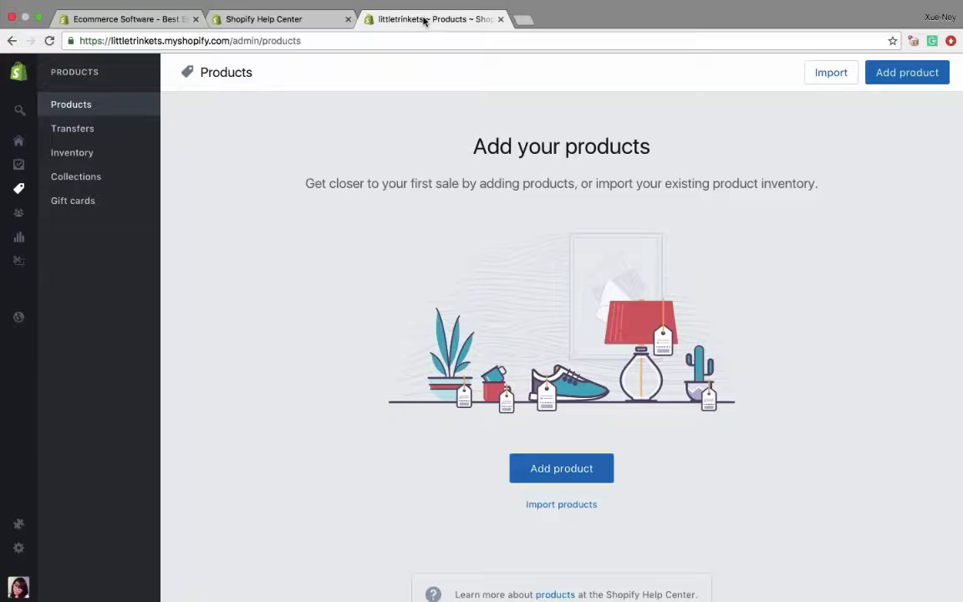
left_click(46, 138)
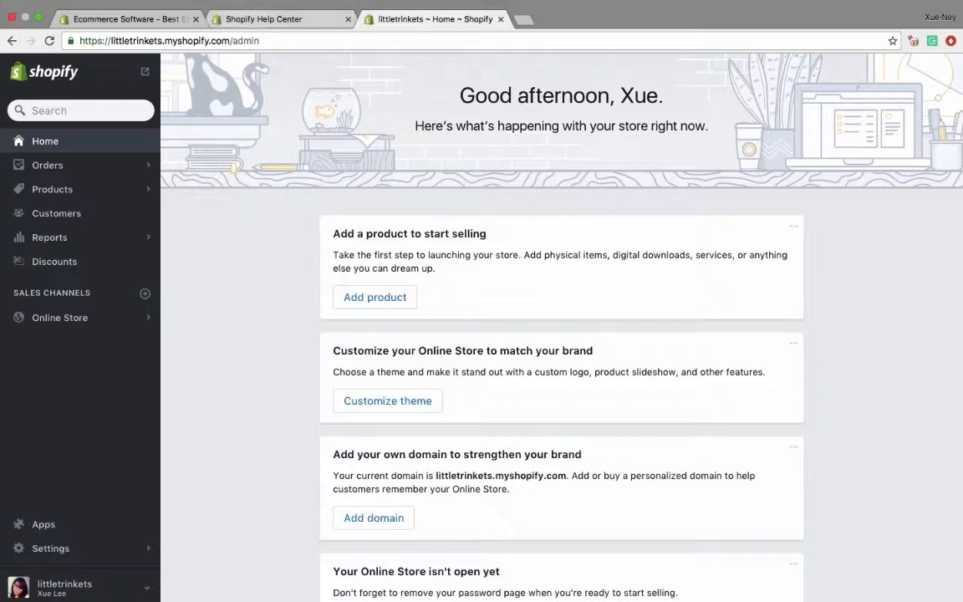
- Review the Shopify website's resources and the Shopify Help Center's documentation search, topics and web address
left_click(165, 28)
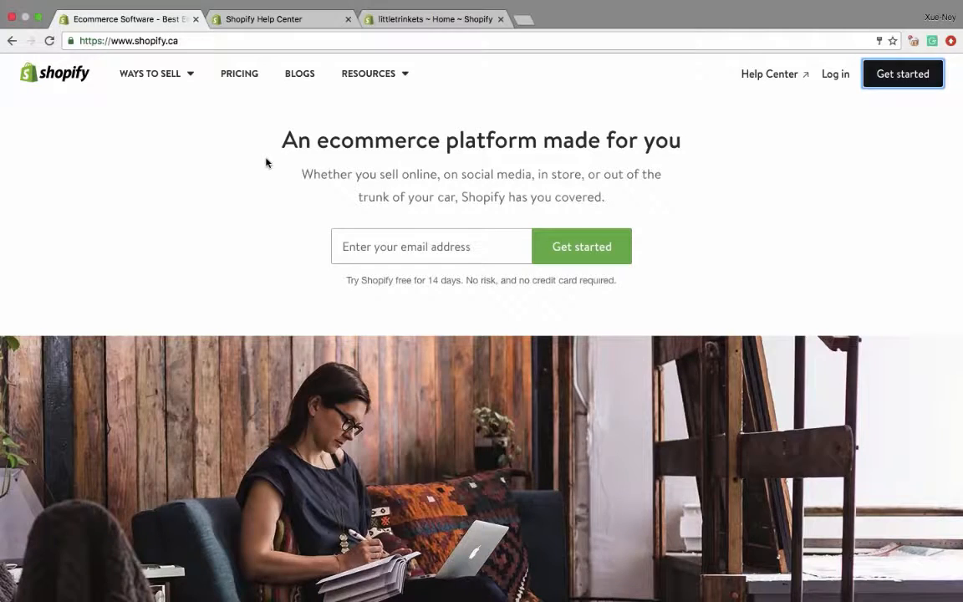
left_click(370, 76)
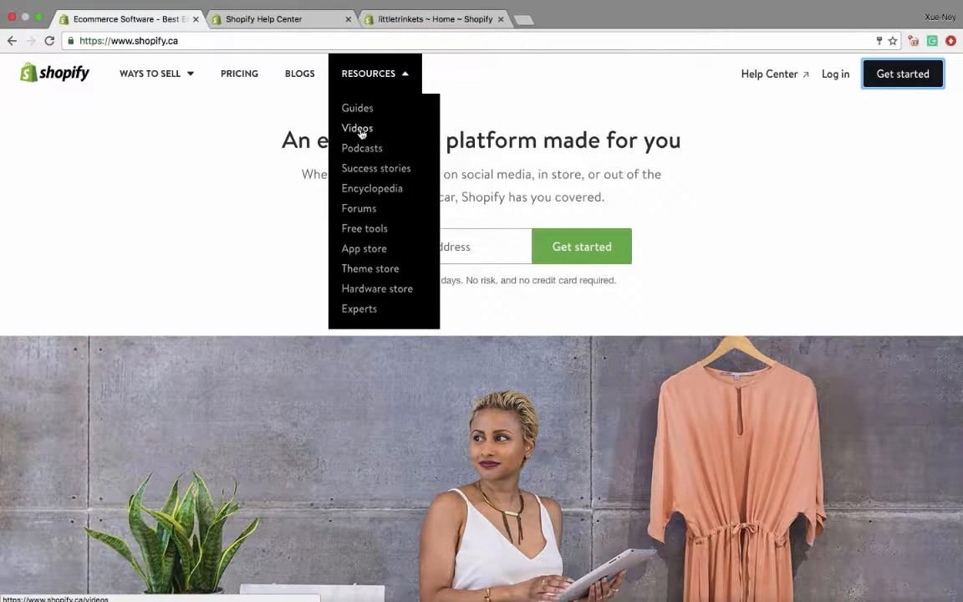
left_click(285, 20)
mouse_move(237, 260)
left_click(373, 222)
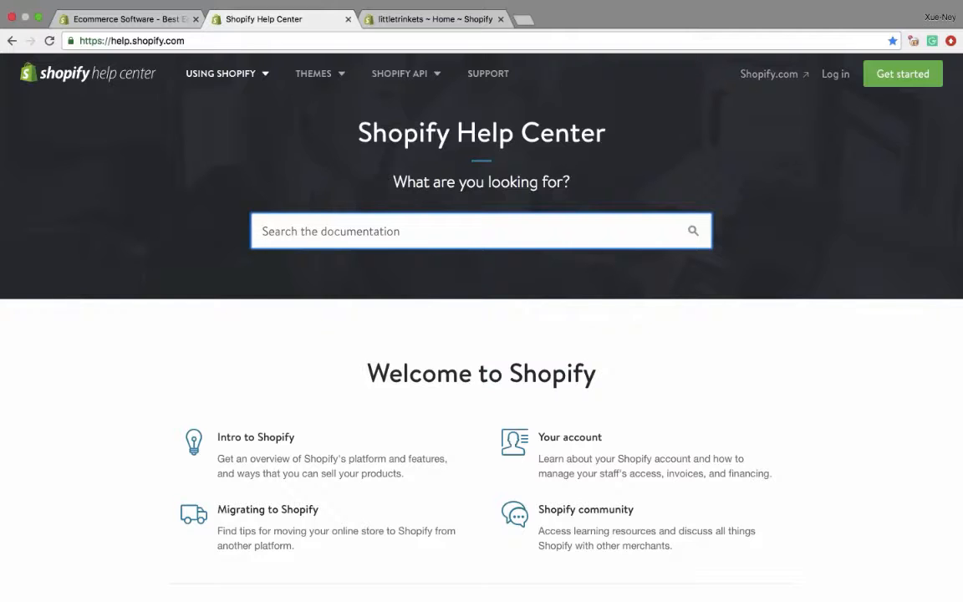
scroll(509, 302, "down", 6)
scroll(509, 303, "up", 6)
left_click(186, 39)
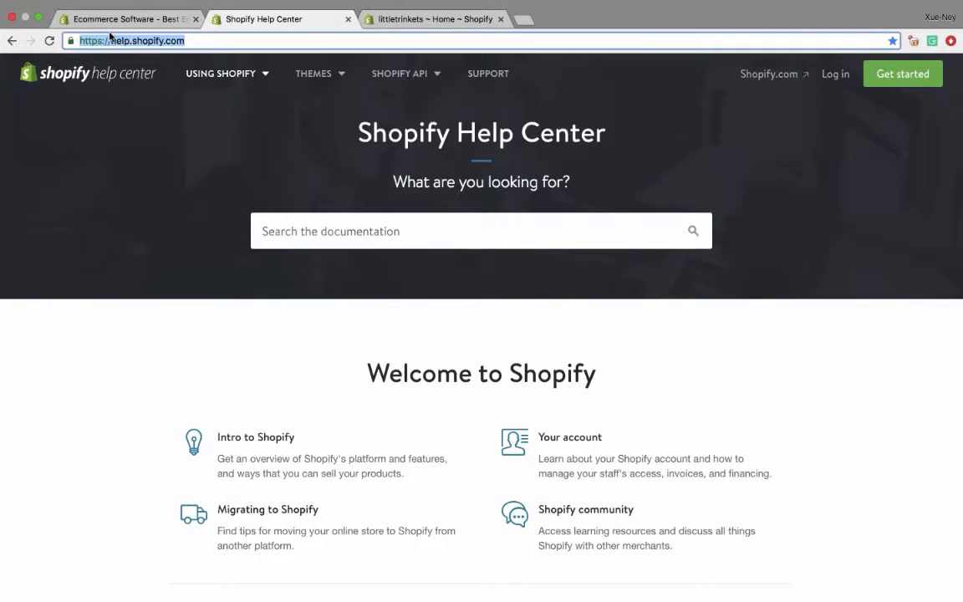
mouse_move(221, 73)
- Return to the littletrinkets store admin and examine the littletrinkets.myshopify.com domain in its web address
left_click(399, 20)
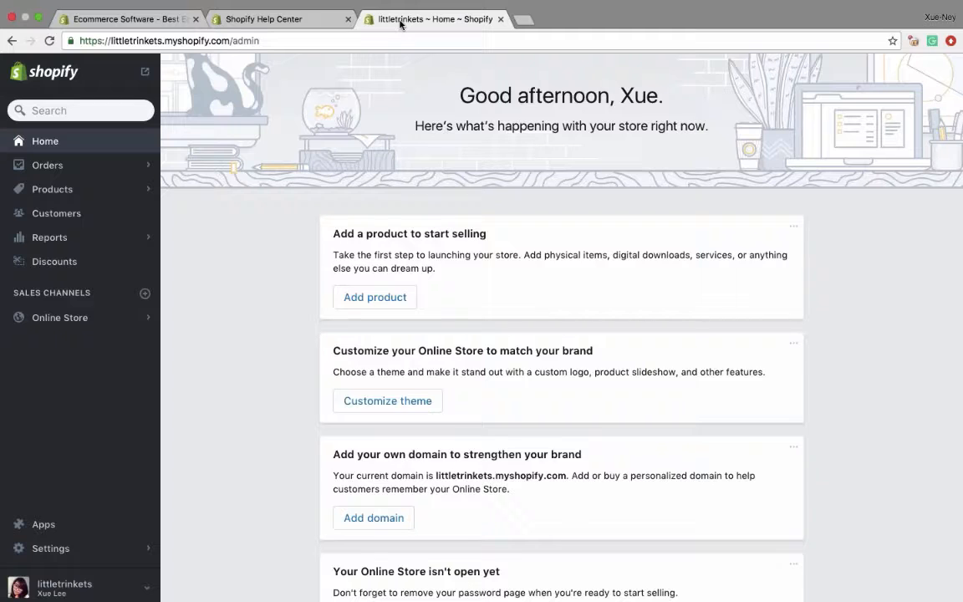
left_click(280, 39)
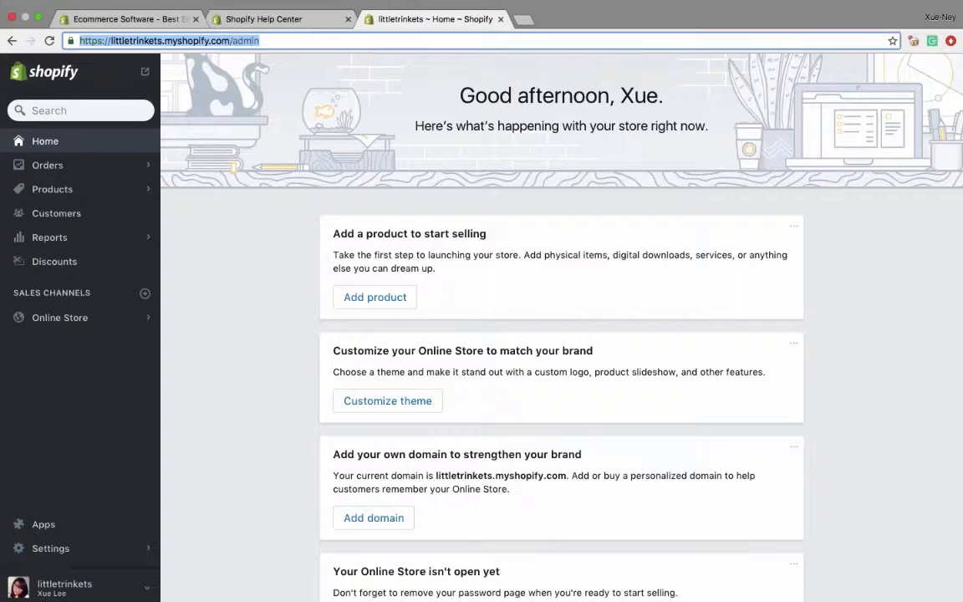
left_click(267, 38)
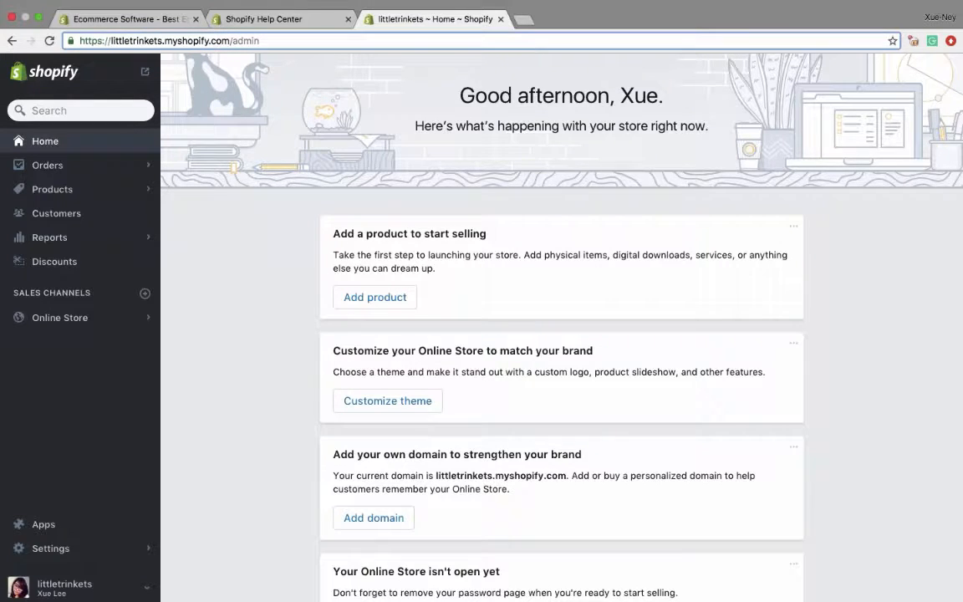
left_click(231, 40)
left_click_drag(229, 40, 160, 42)
left_click(107, 40)
left_click(158, 40)
left_click_drag(228, 41, 110, 40)
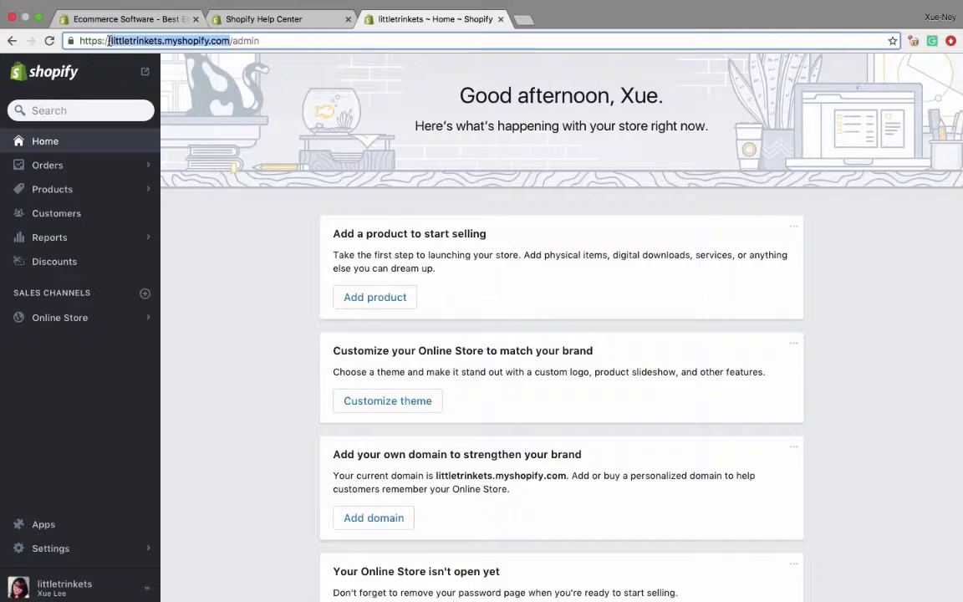
left_click(116, 41)
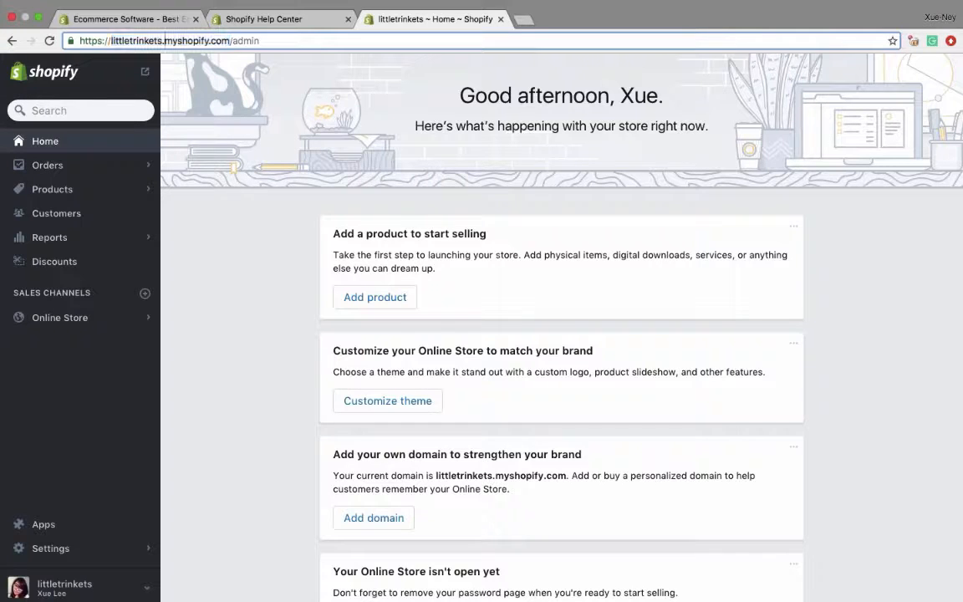
- Examine the /admin ending of the store's web address
key("Right")
key("Right")
key("Right")
key("Right")
key("Right")
key("Right")
key("Right")
key("Right")
left_click_drag(228, 42, 263, 41)
left_click_drag(230, 40, 270, 40)
left_click(270, 40)
- Start a new product in the store and title it "Owl Pendant Necklace"
left_click(93, 203)
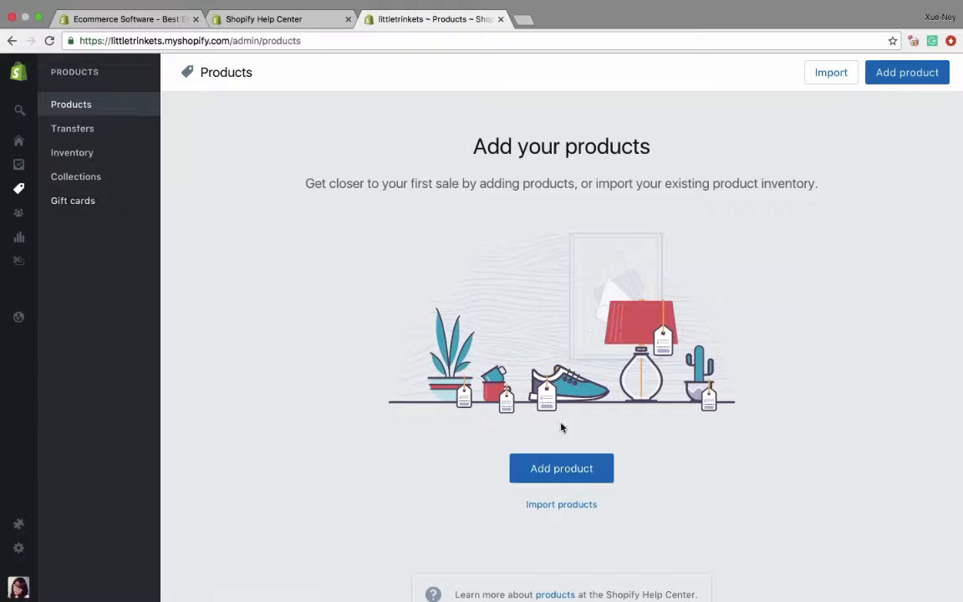
left_click(561, 468)
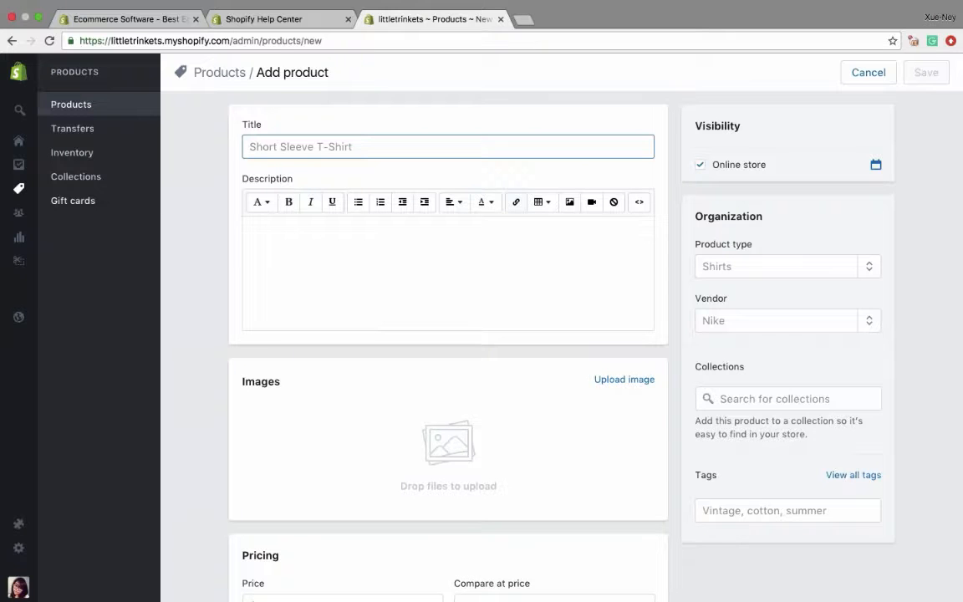
type("Owl P")
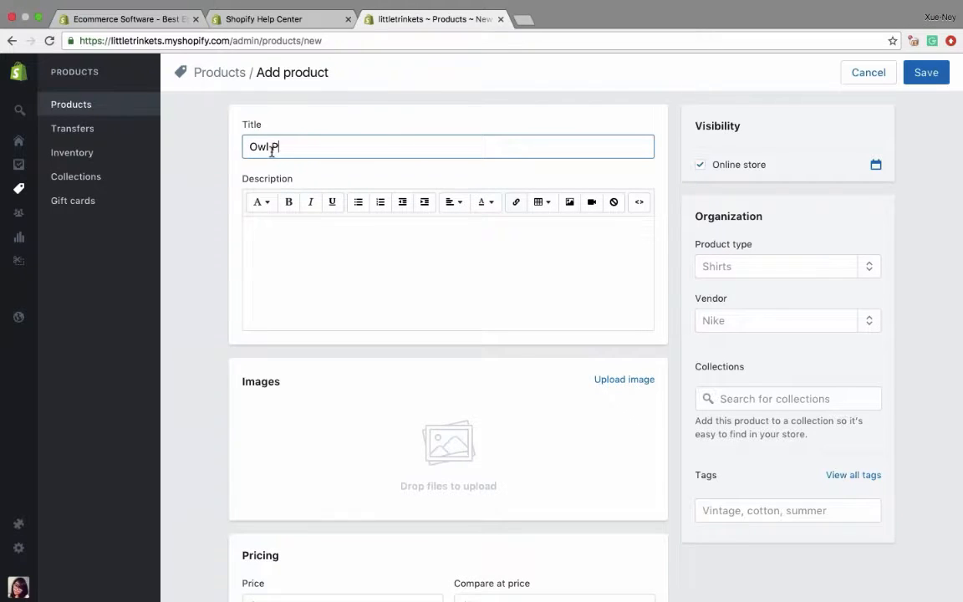
type("endant Necklace")
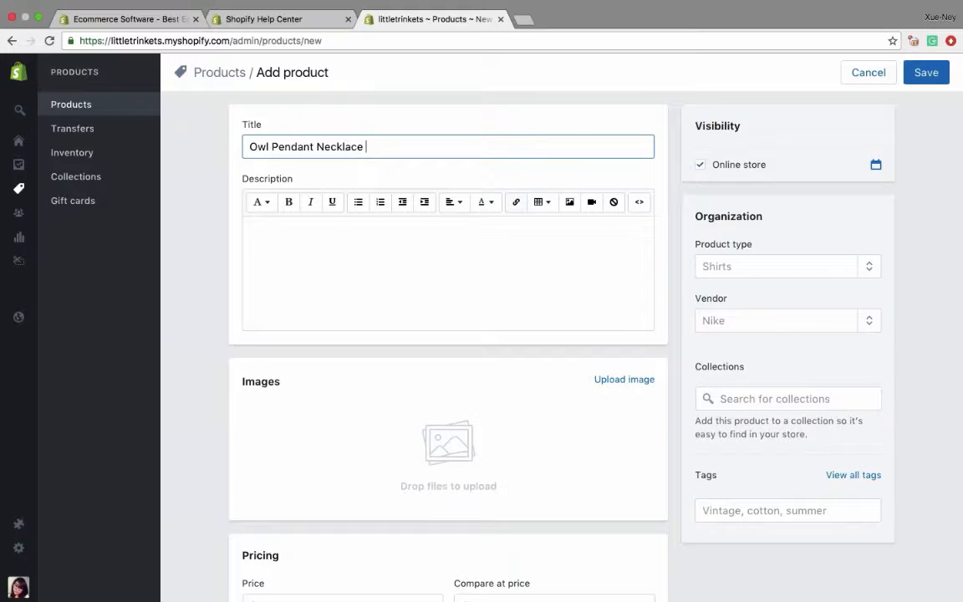
- Paste the product description "Charming hand-made owl pendant adorns this 18" Sterling silver chain, perfect for those owl lovers!"
left_click(369, 264)
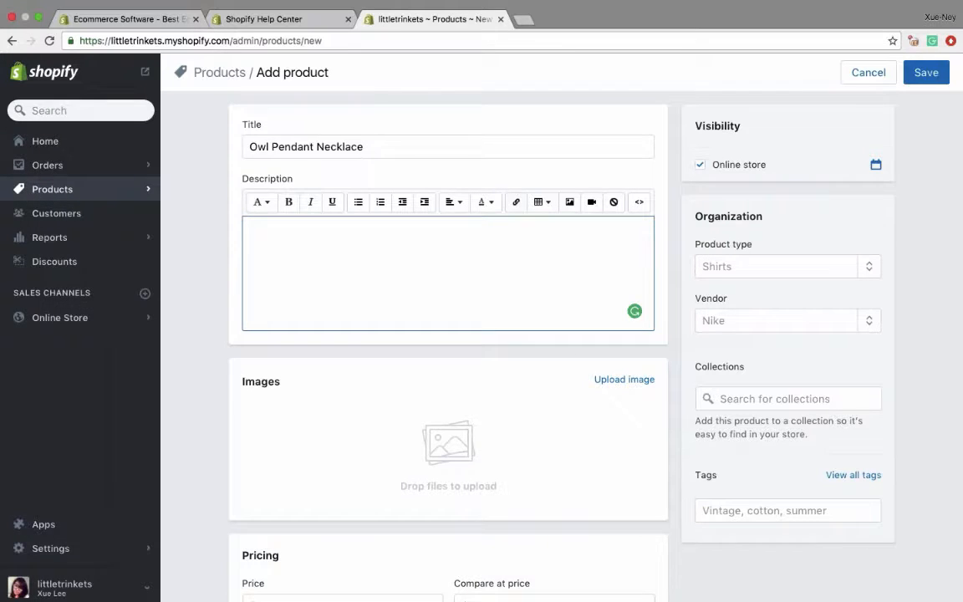
key("super+Tab")
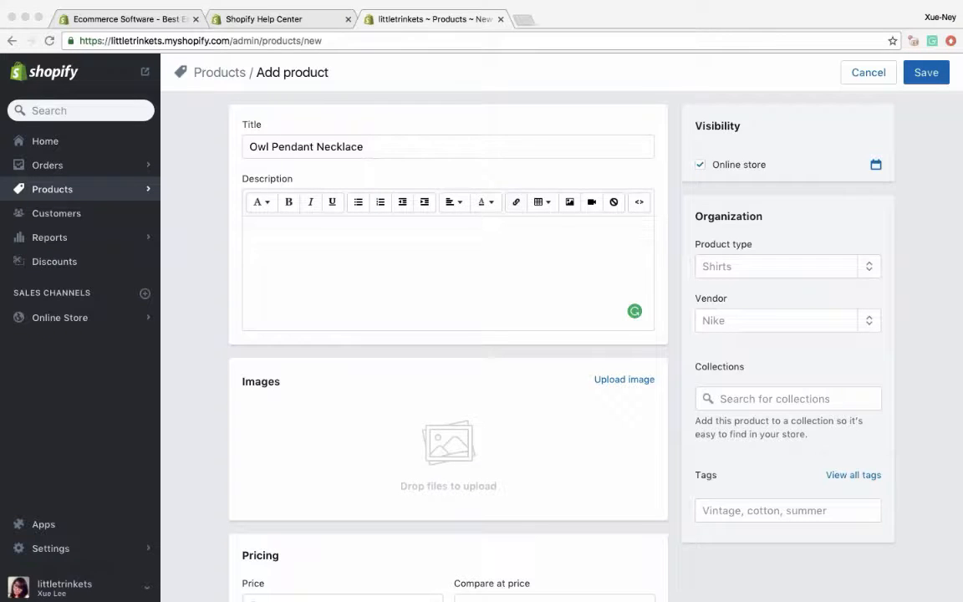
left_click(318, 267)
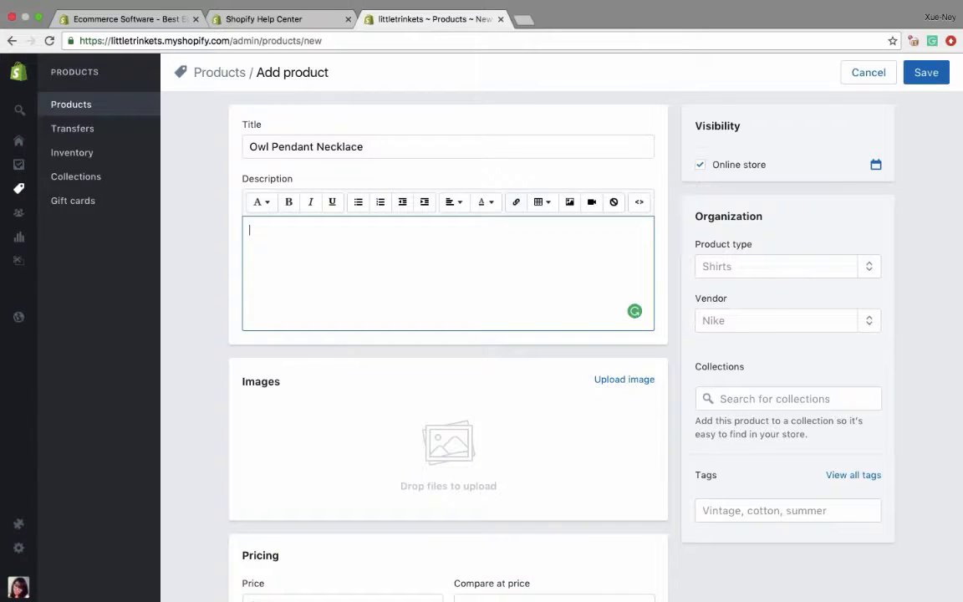
type("Charming hand-made owl pendant adorns this 18\" Sterling silver chain, perfect for those owl lovers!")
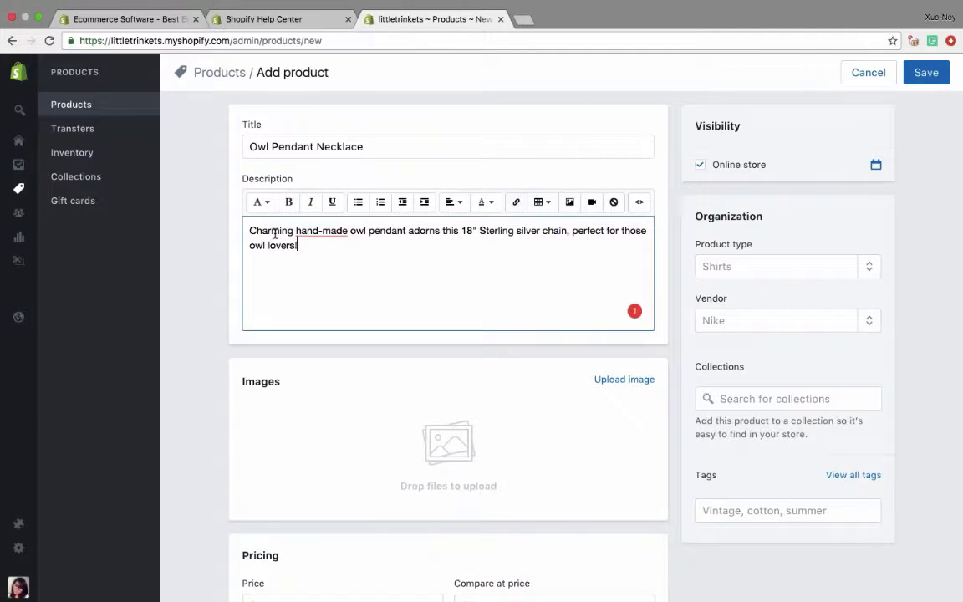
- Correct "hand-made" to "handmade" in the product description using the Grammarly suggestion
left_click(250, 230)
left_click_drag(250, 230, 348, 231)
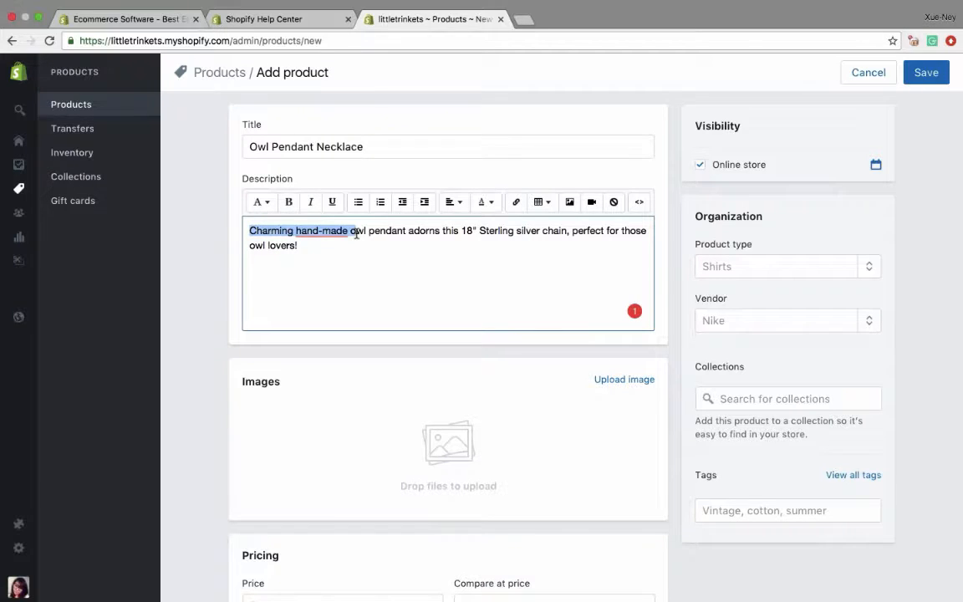
left_click(333, 231)
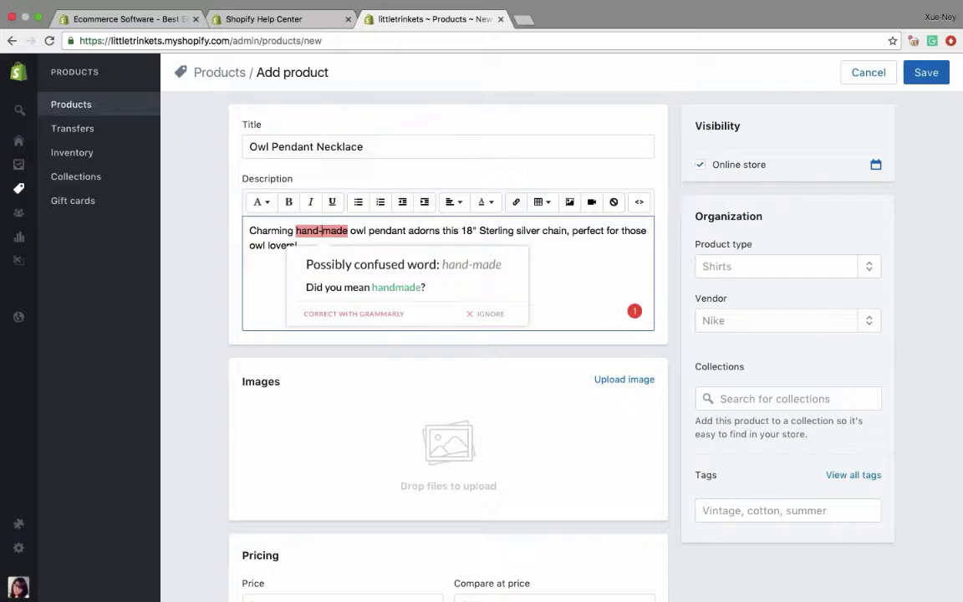
left_click(396, 286)
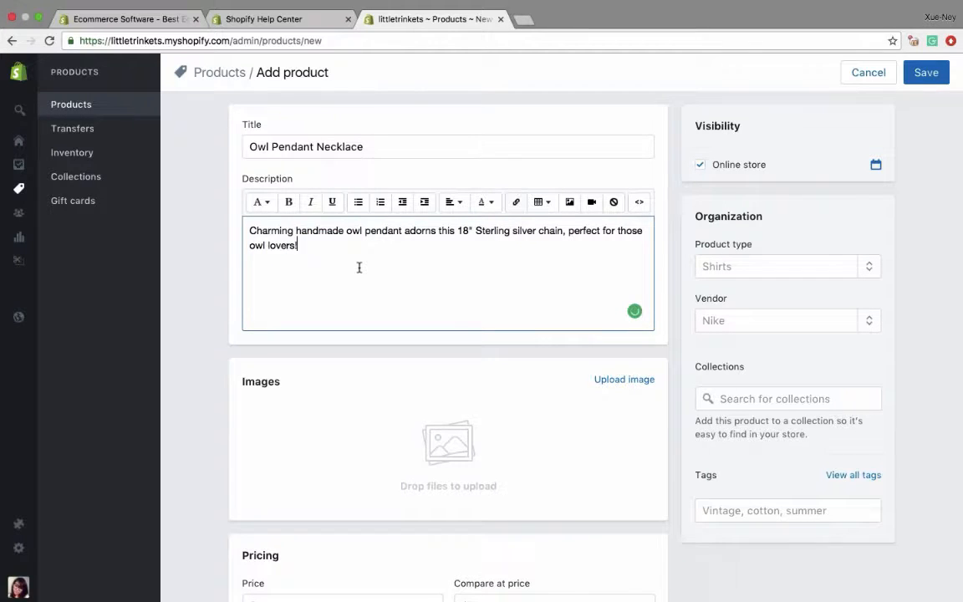
- Change "Sterling" to lowercase in the product description and accept the Grammarly spelling correction "sterling"
left_click(476, 231)
key("BackSpace")
type("s")
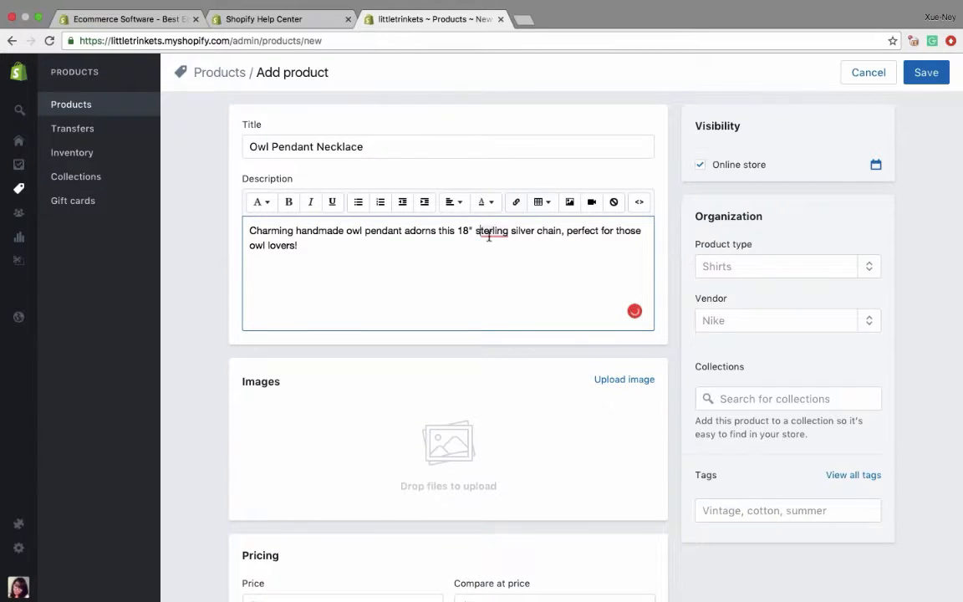
mouse_move(489, 234)
left_click(556, 269)
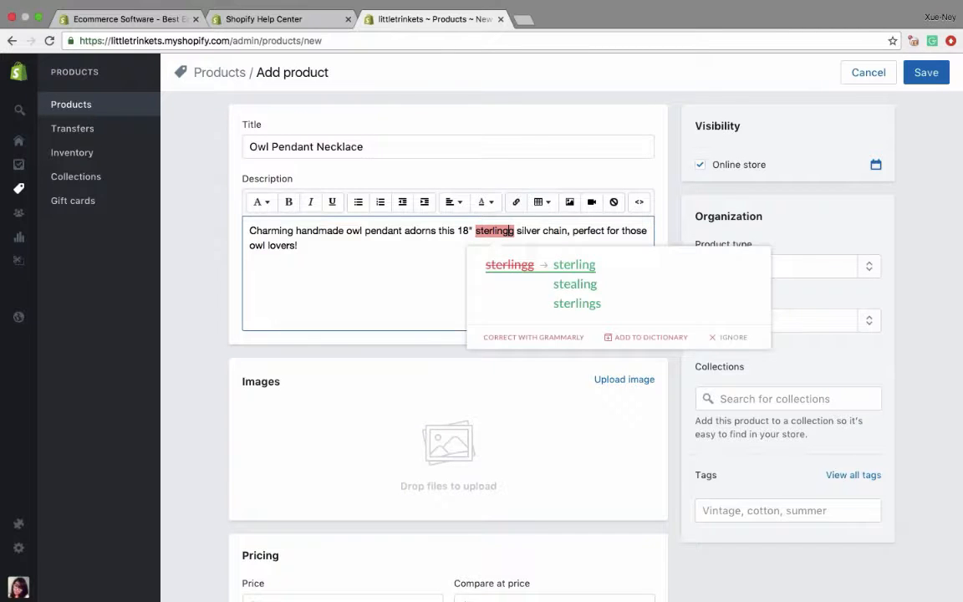
left_click(574, 265)
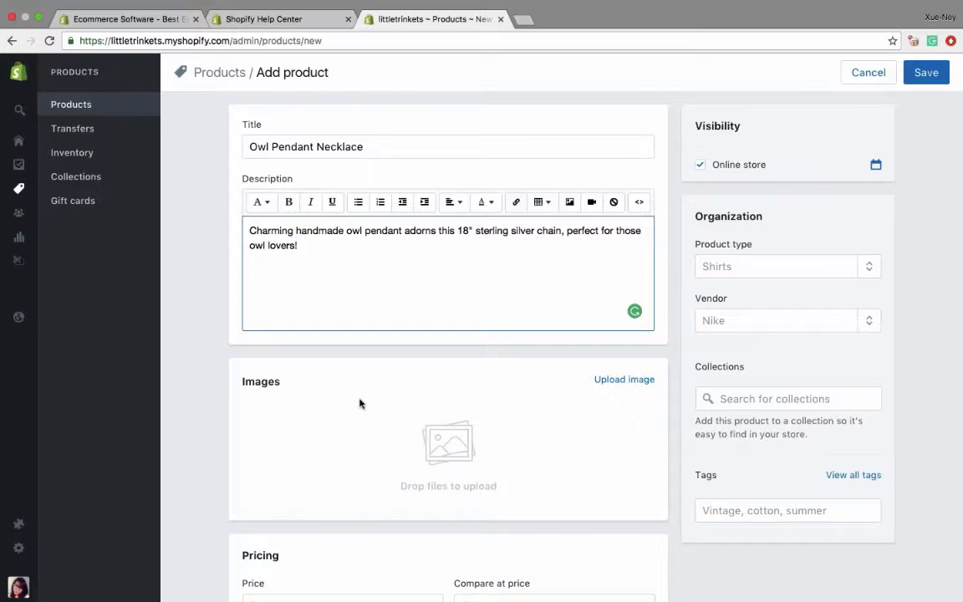
- Upload Necklace1.jpg from the Webinar - Jewelry folder as the product image
left_click(406, 427)
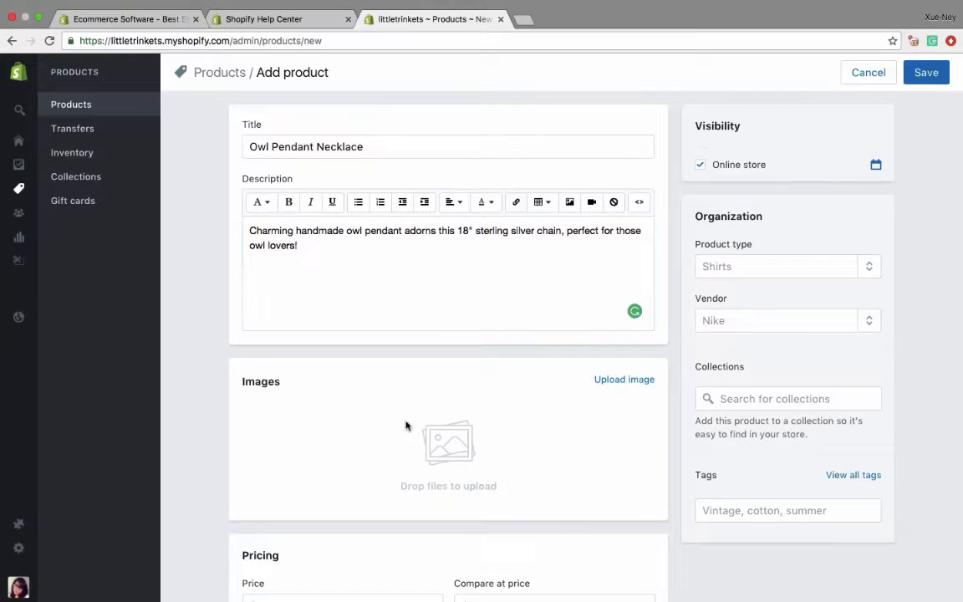
scroll(407, 426, "down", 5)
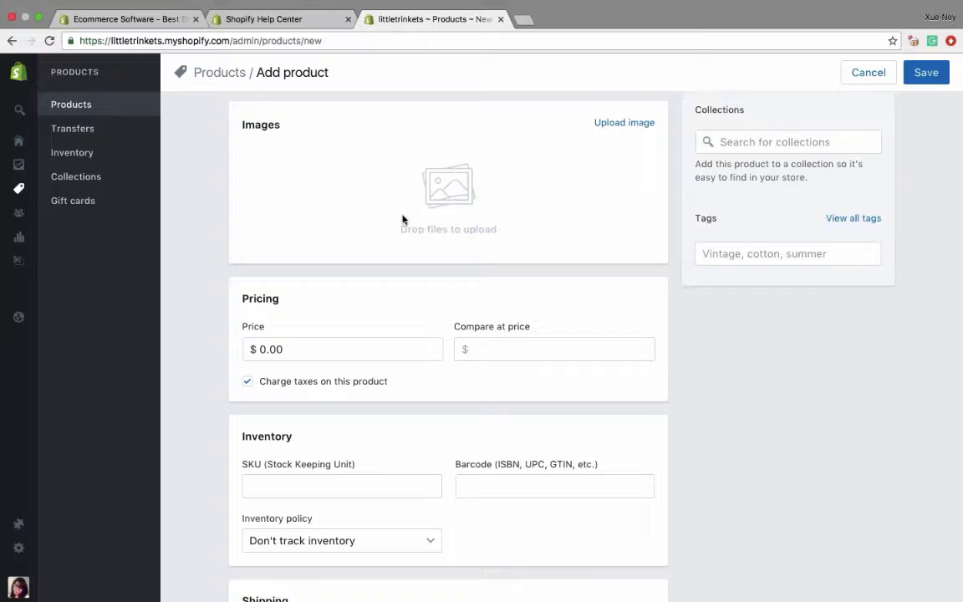
left_click(619, 123)
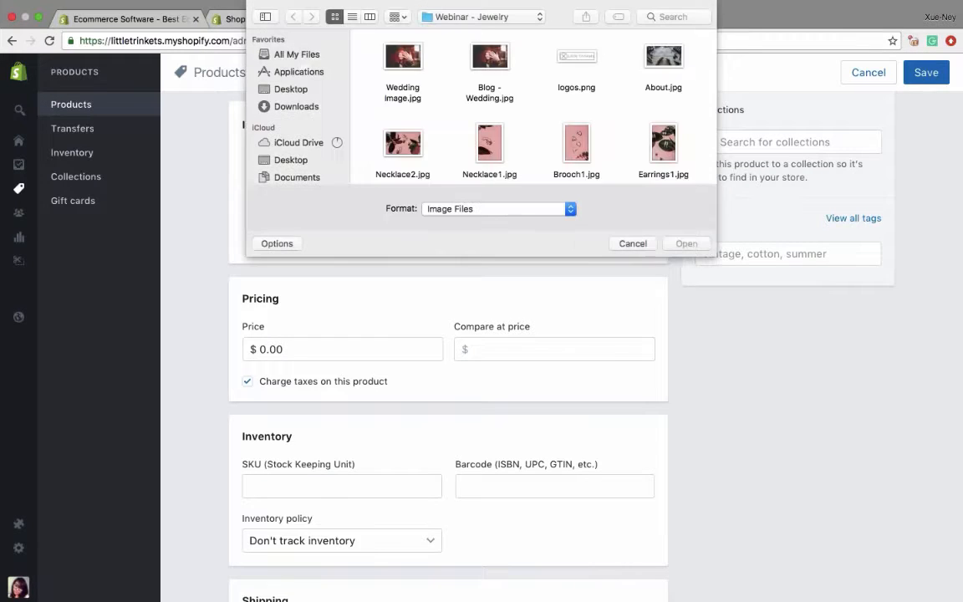
scroll(456, 123, "down", 2)
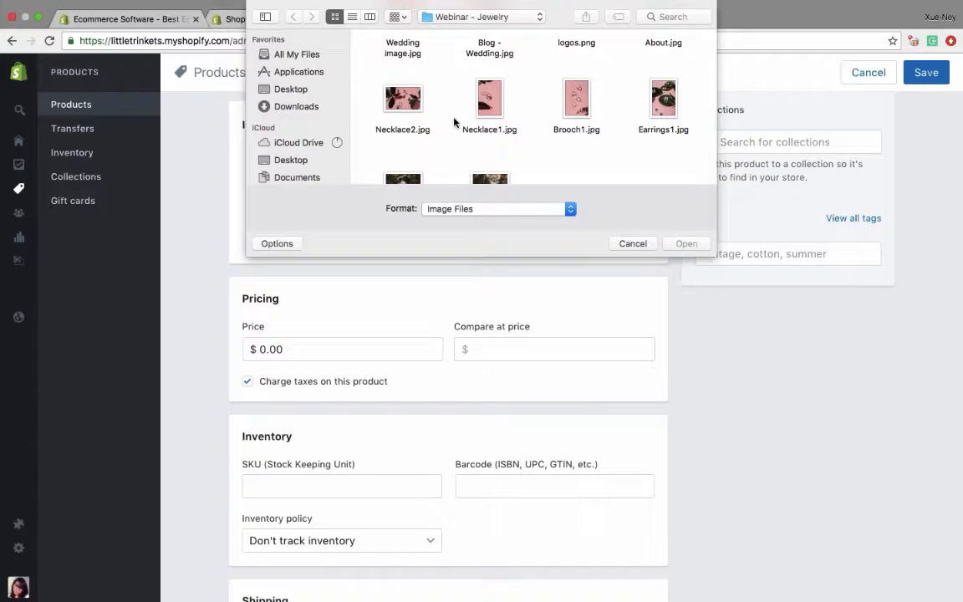
left_click(473, 90)
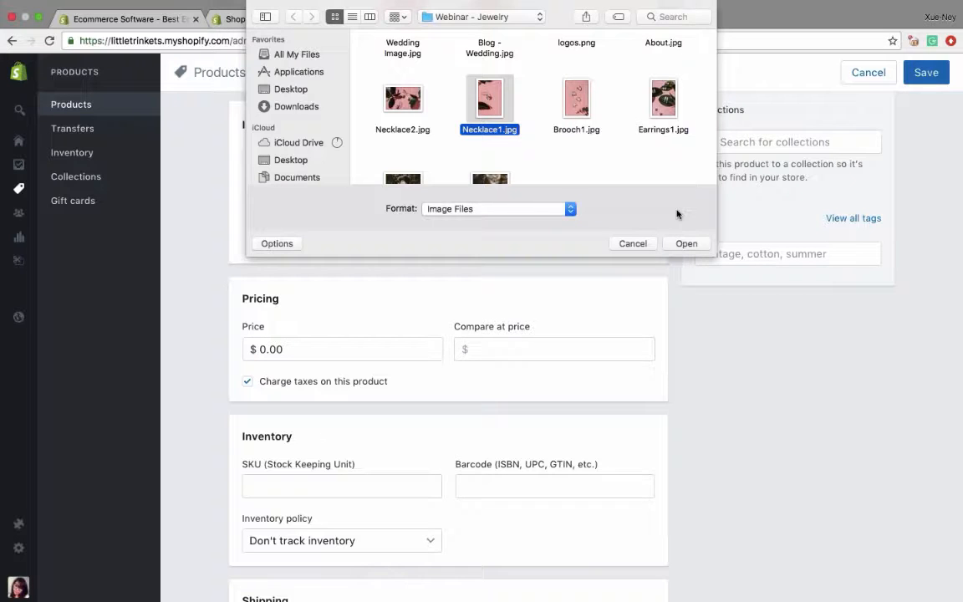
left_click(686, 243)
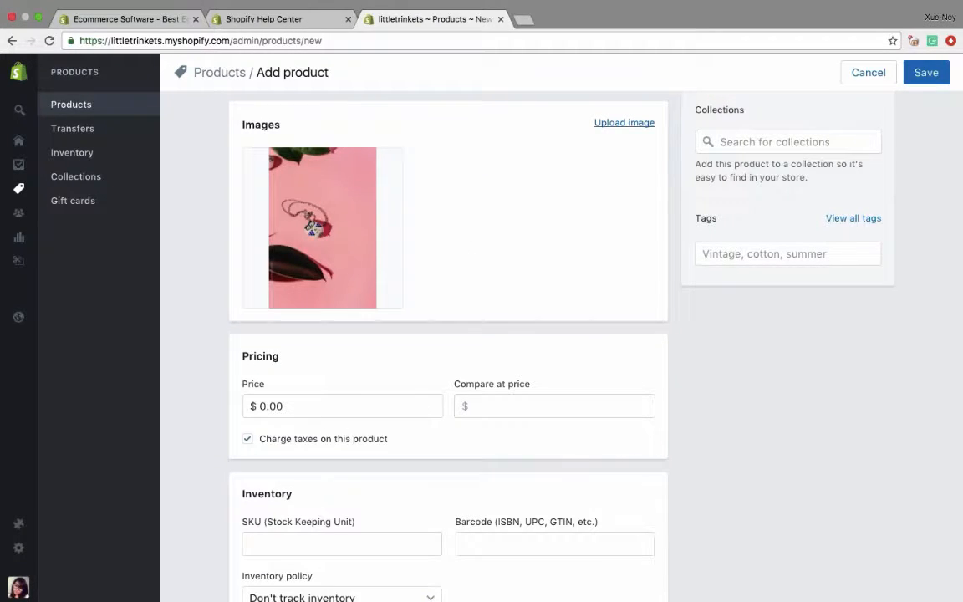
- Add Necklace2.jpg from the same folder as a second product image
left_click(623, 122)
left_click(416, 157)
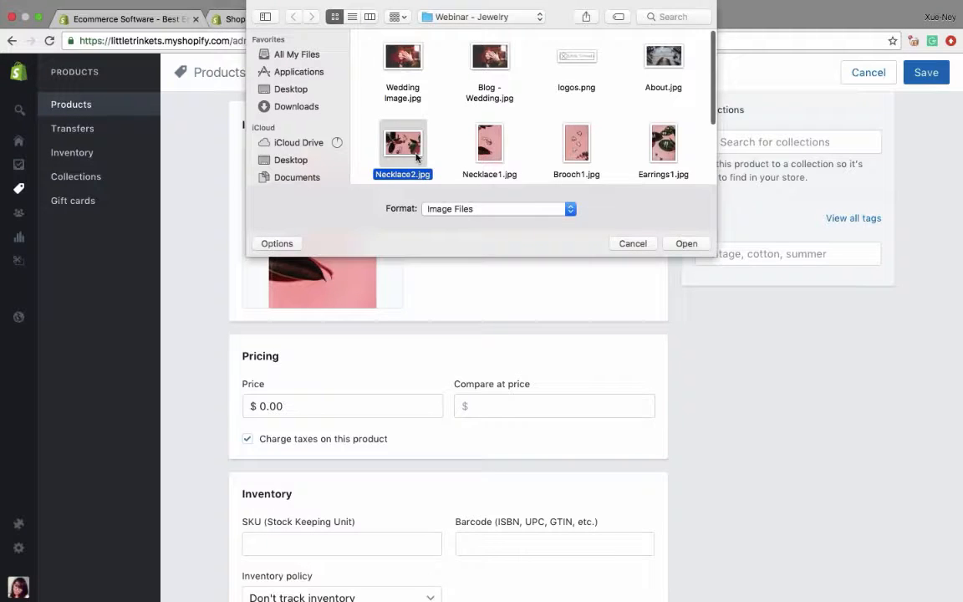
double_click(416, 157)
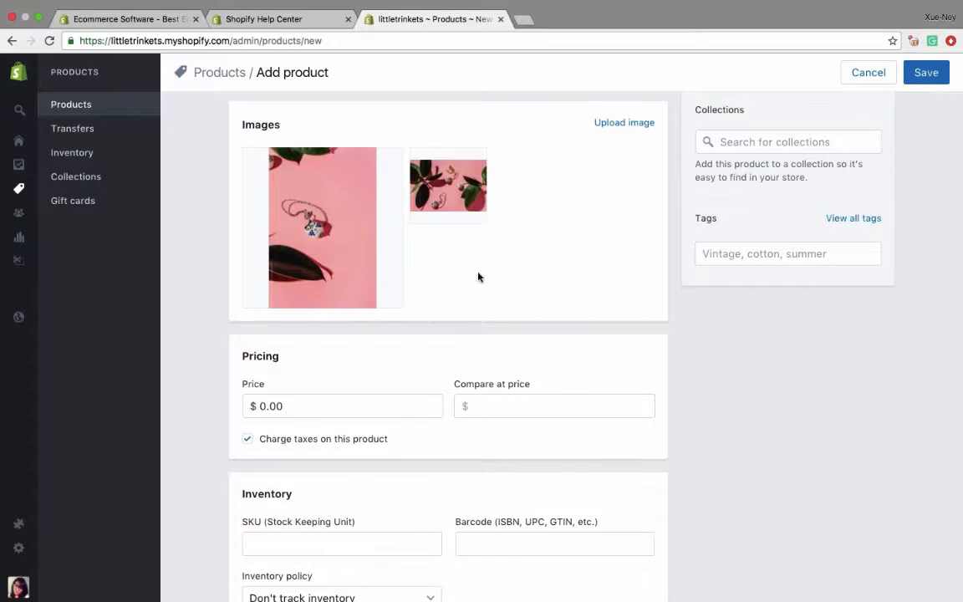
mouse_move(454, 192)
mouse_move(341, 242)
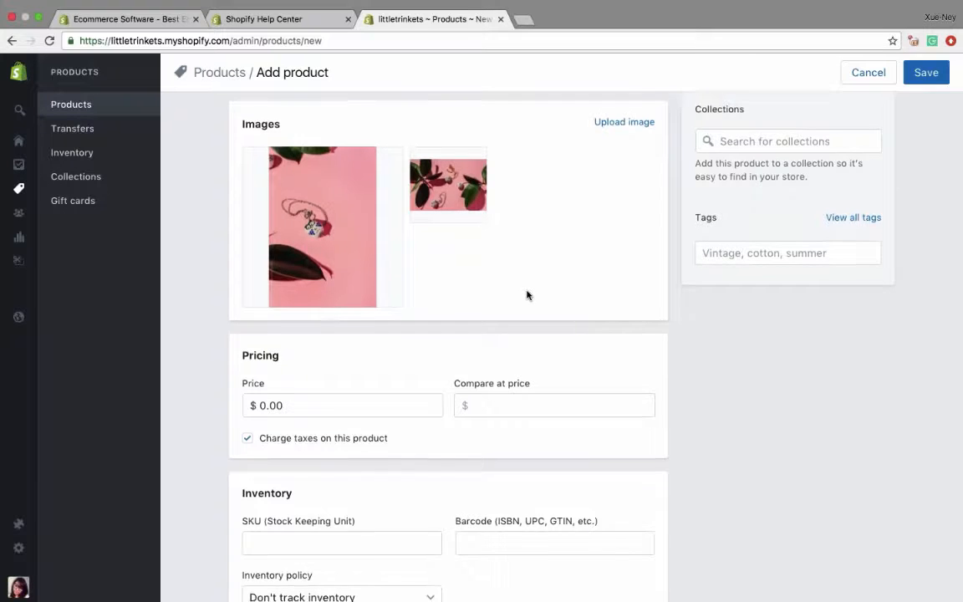
- Set the product's price to $25.00
scroll(527, 294, "down", 2)
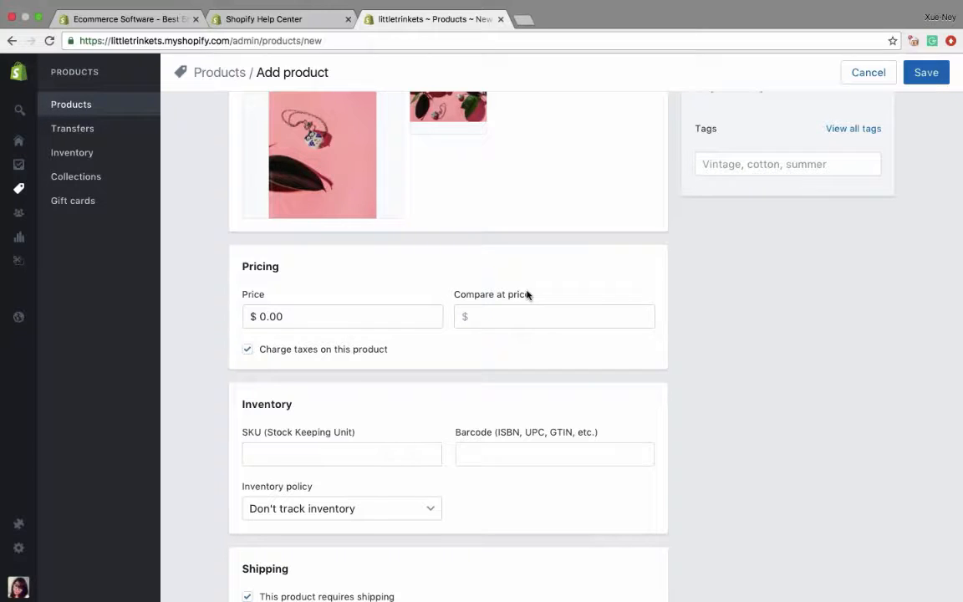
scroll(526, 294, "up", 2)
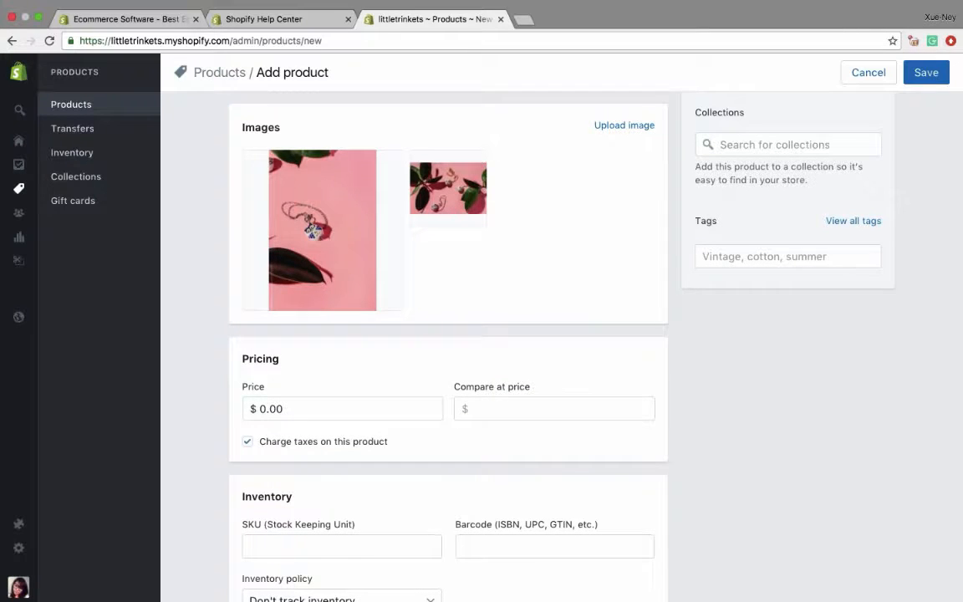
mouse_move(333, 269)
scroll(523, 302, "down", 2)
scroll(448, 334, "down", 2)
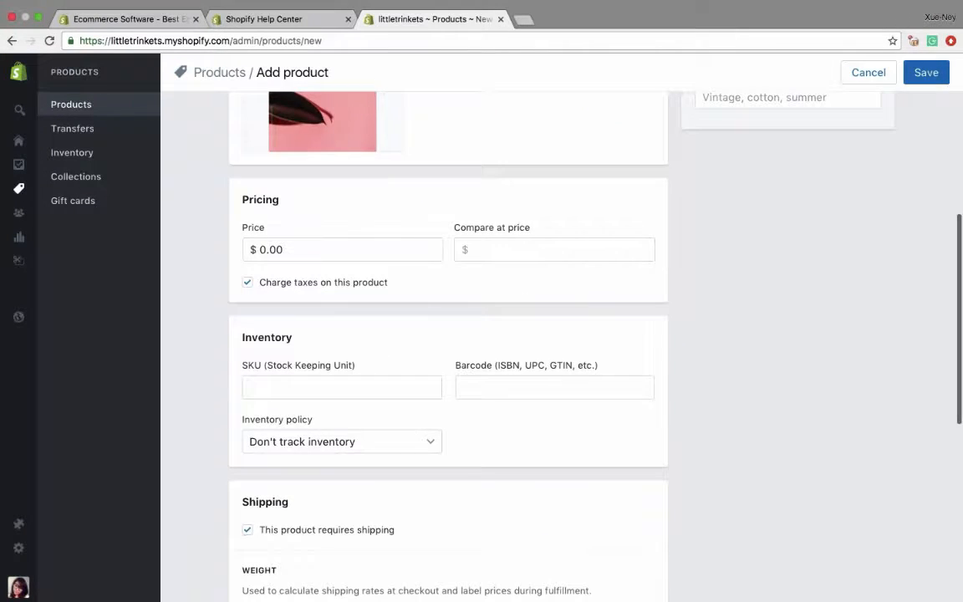
left_click(326, 253)
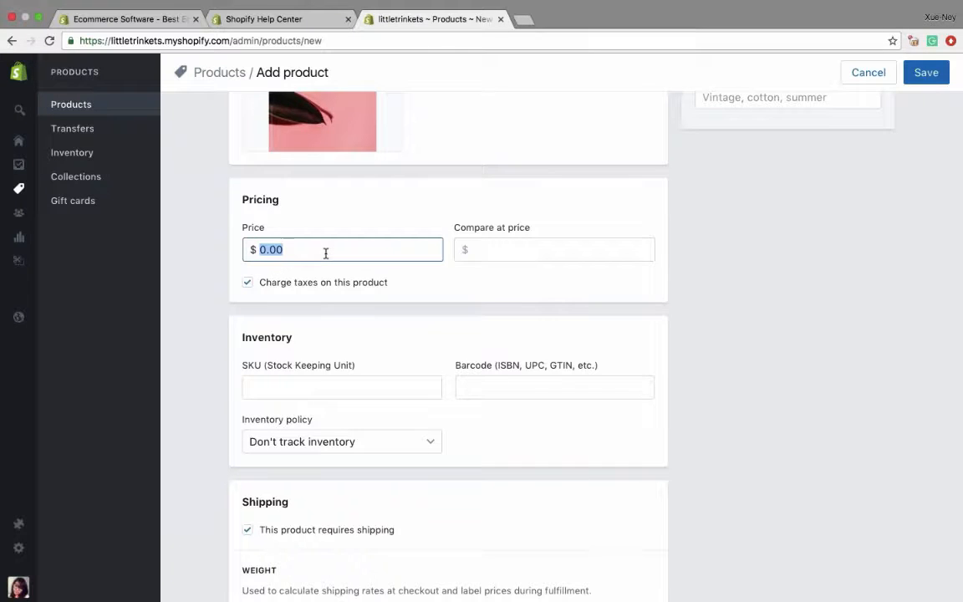
type("25.00")
- Enter a sale price of $20.00 with a compare at price of $25
double_click(338, 249)
type("20")
left_click(491, 248)
type("25")
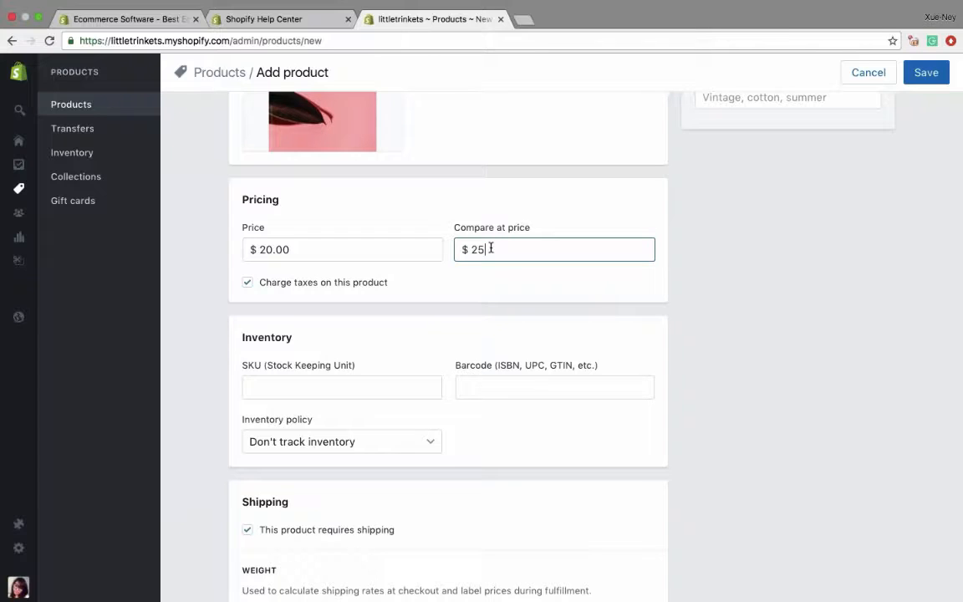
- Clear the compare at price and set the product's price back to $25
key("BackSpace")
key("BackSpace")
double_click(300, 249)
type("25")
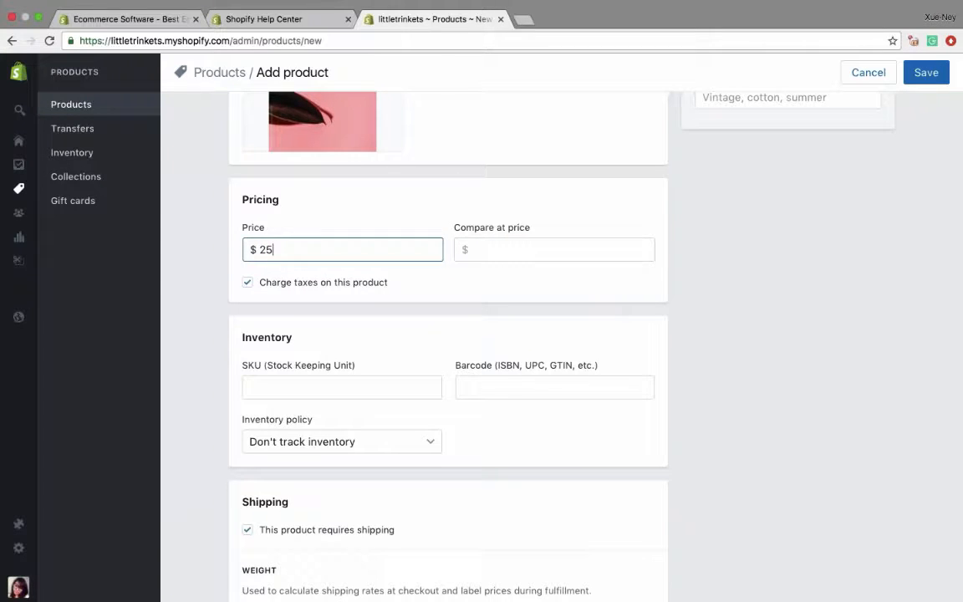
left_click(248, 283)
- Set the inventory policy so Shopify tracks this product's inventory, with a quantity of 5
scroll(312, 327, "down", 3)
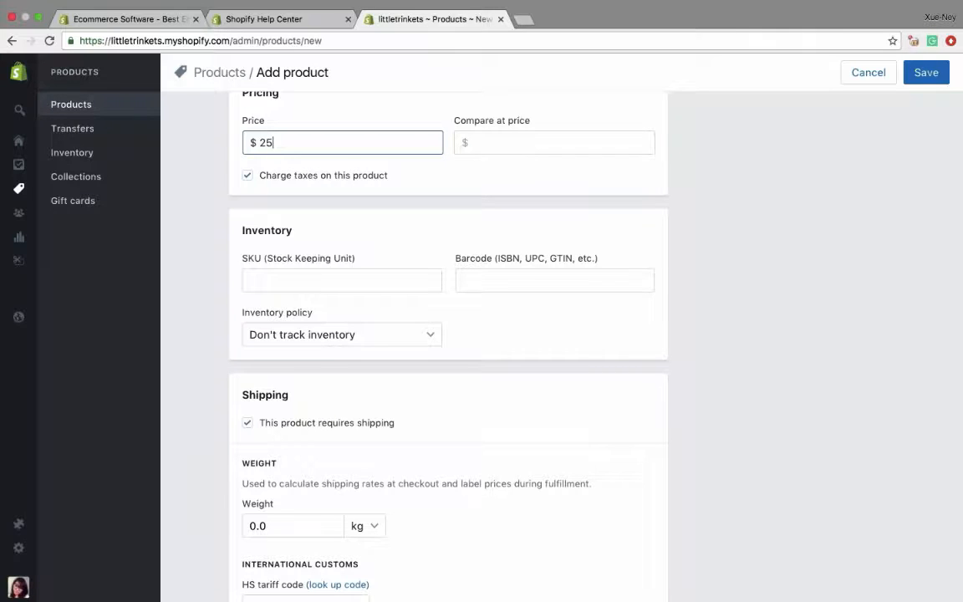
scroll(447, 334, "down", 3)
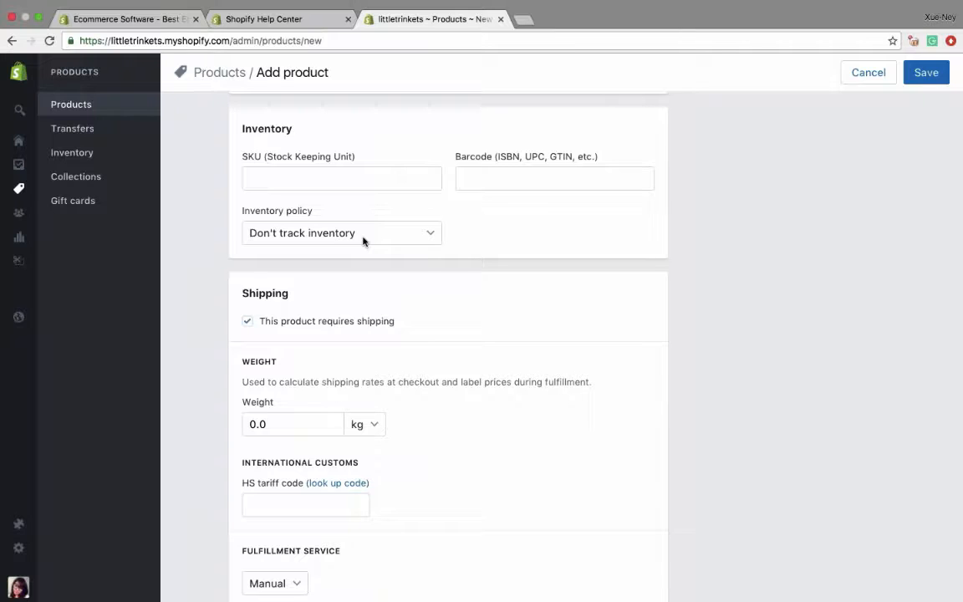
left_click(316, 237)
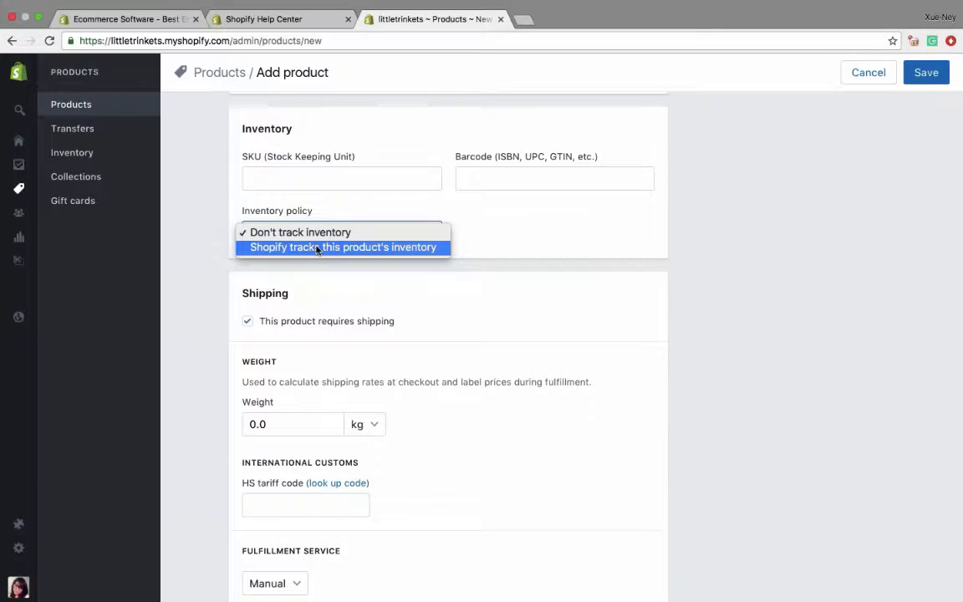
left_click(317, 247)
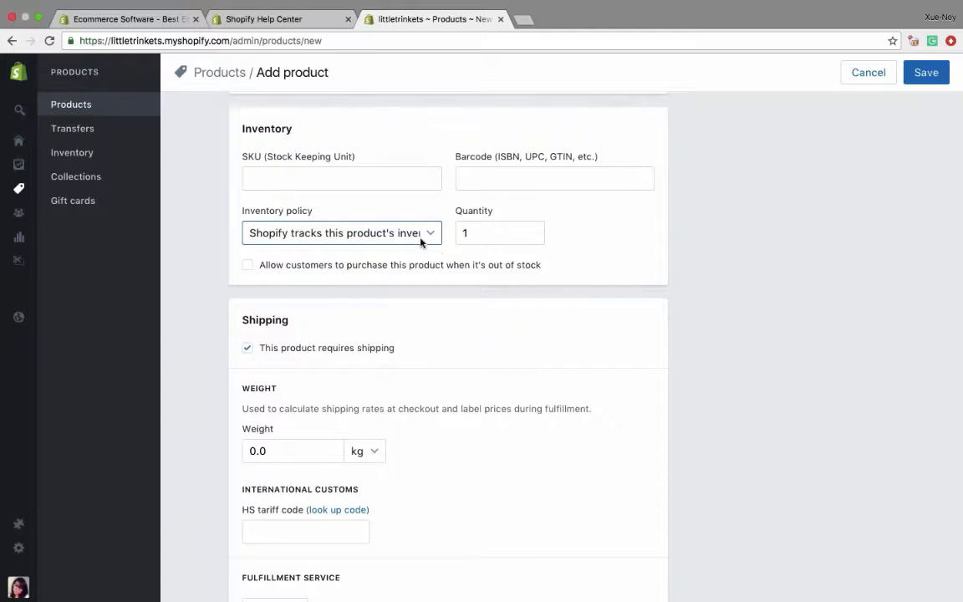
key("Tab")
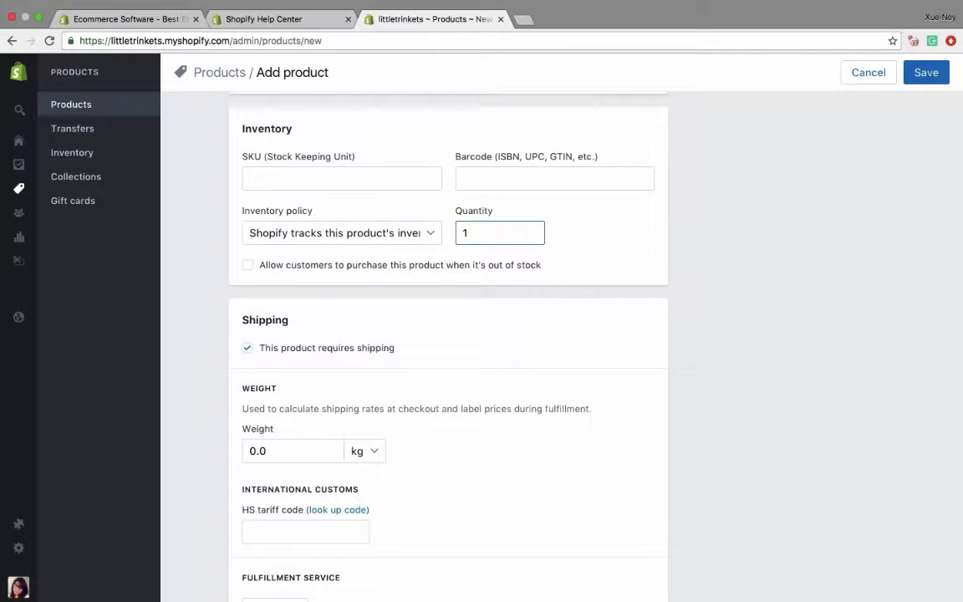
key("BackSpace")
type("5")
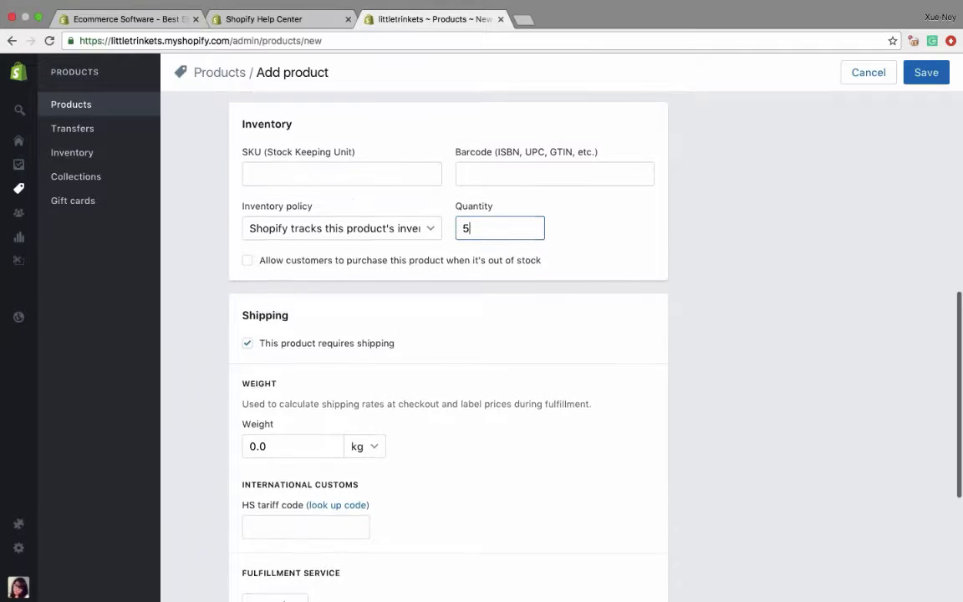
scroll(473, 234, "down", 2)
scroll(448, 334, "down", 3)
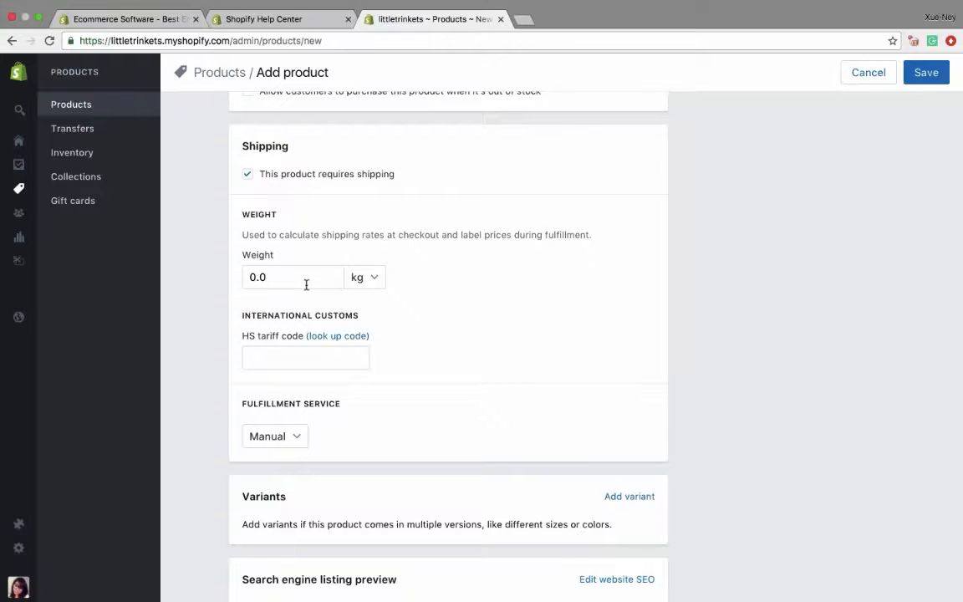
mouse_move(19, 189)
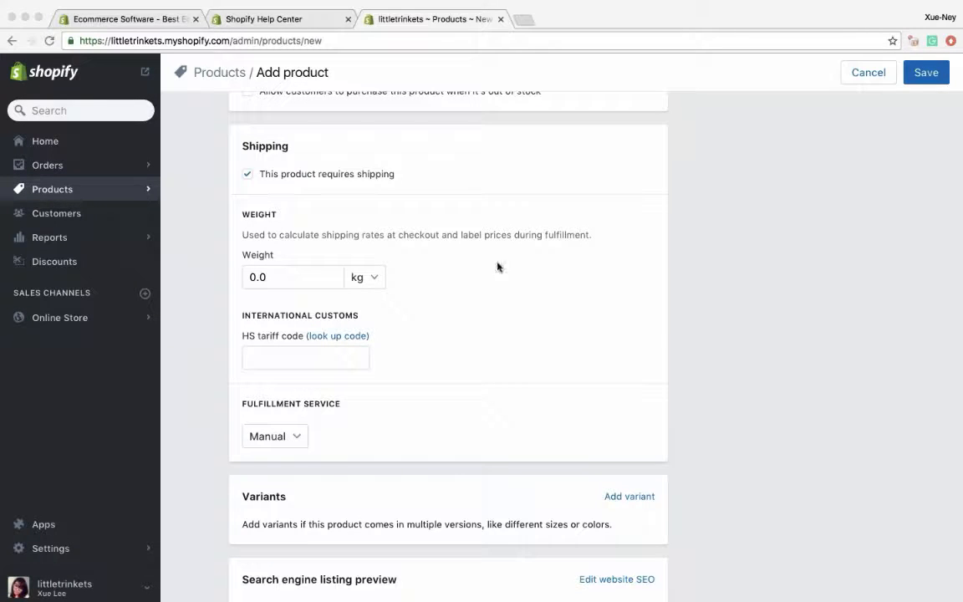
left_click(368, 276)
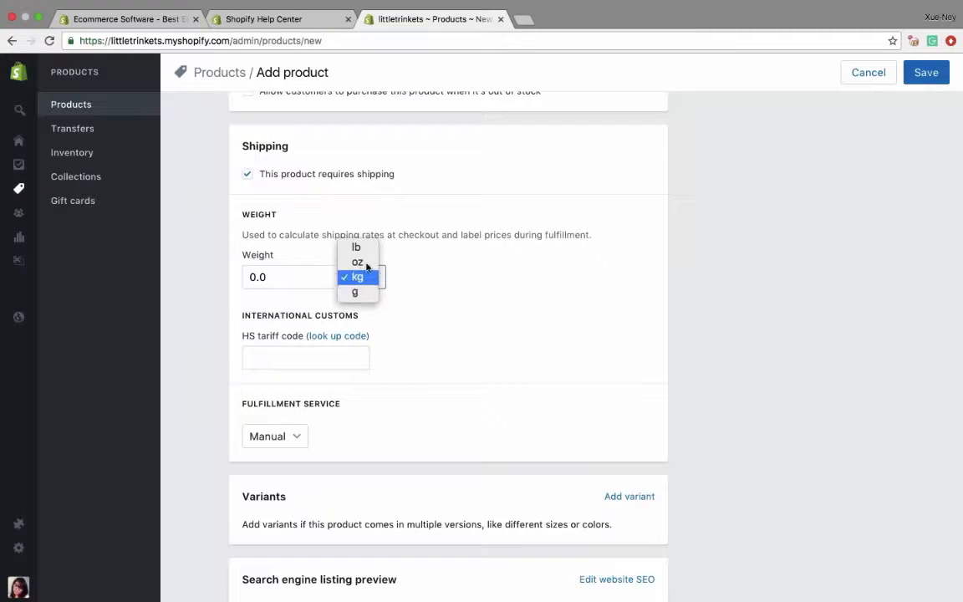
left_click(395, 277)
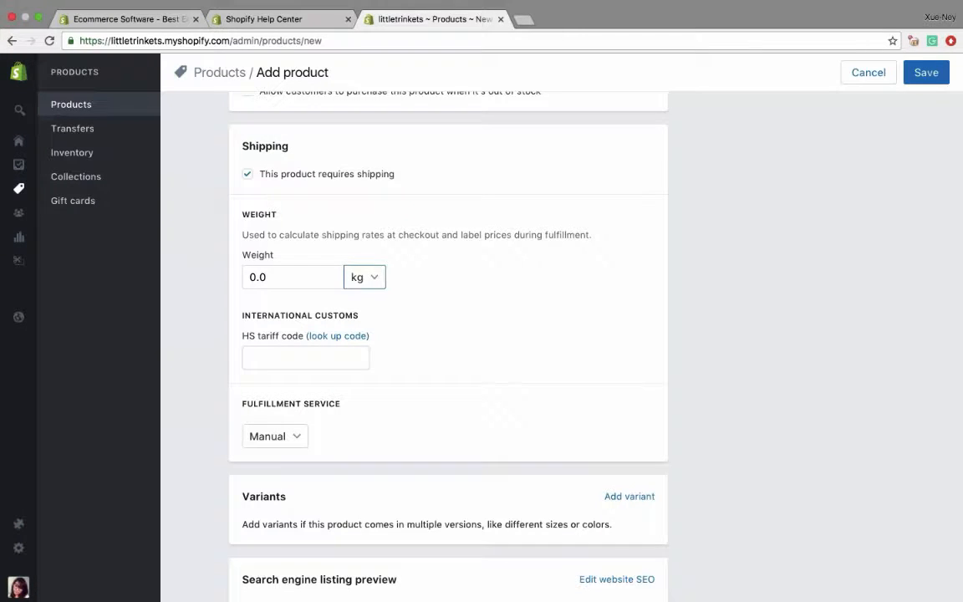
key("super+Tab")
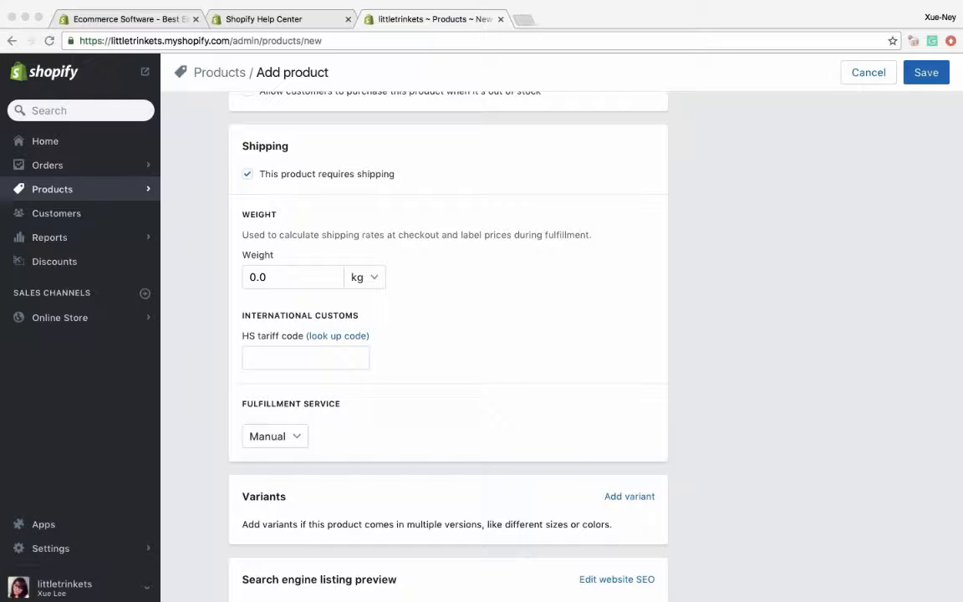
- Set the product's shipping weight to 2 oz
left_click(359, 277)
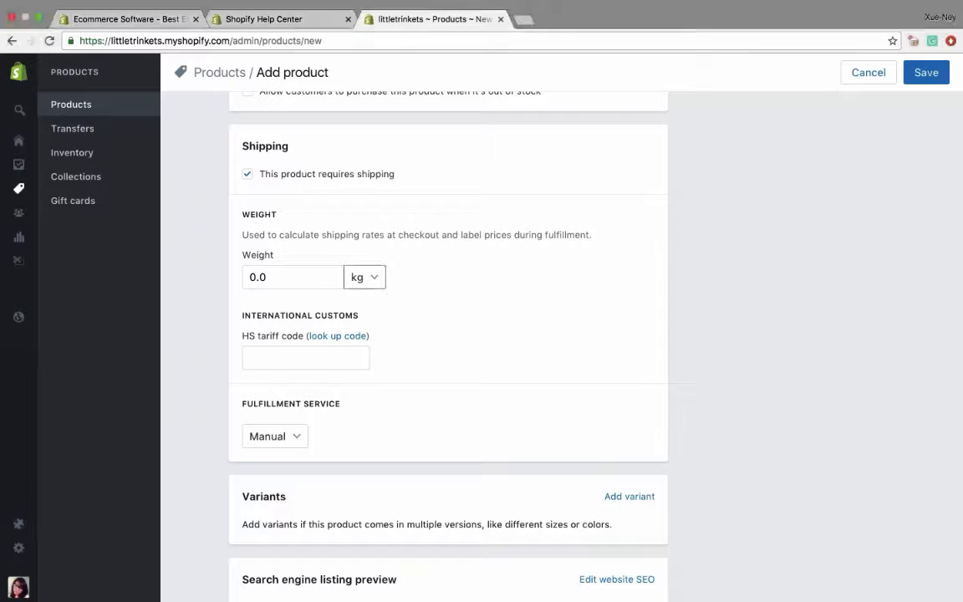
left_click(357, 262)
left_click(272, 276)
key("BackSpace")
key("BackSpace")
key("BackSpace")
type("2")
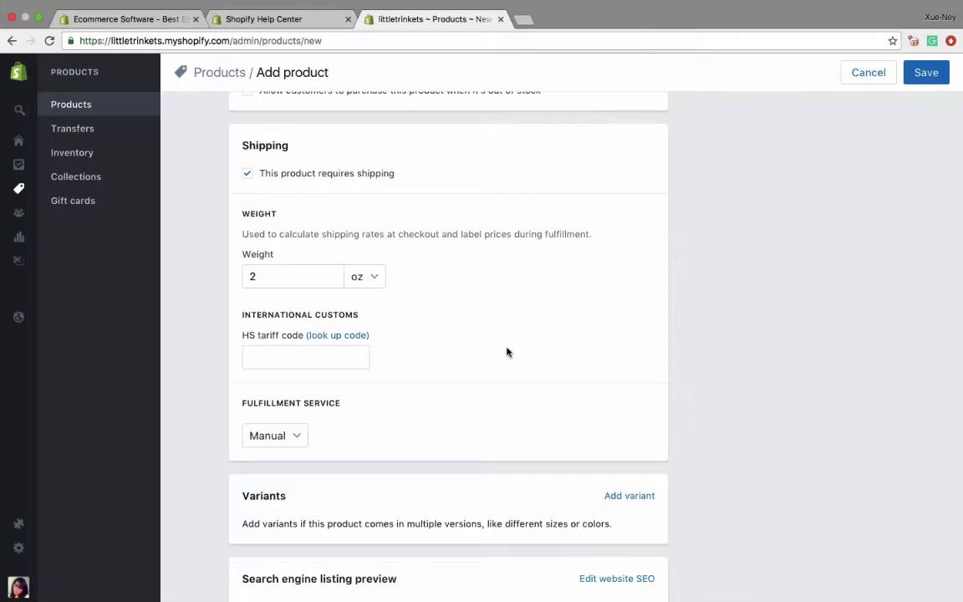
- Examine the HS tariff code field and the available fulfillment service options in the shipping settings
scroll(458, 317, "down", 2)
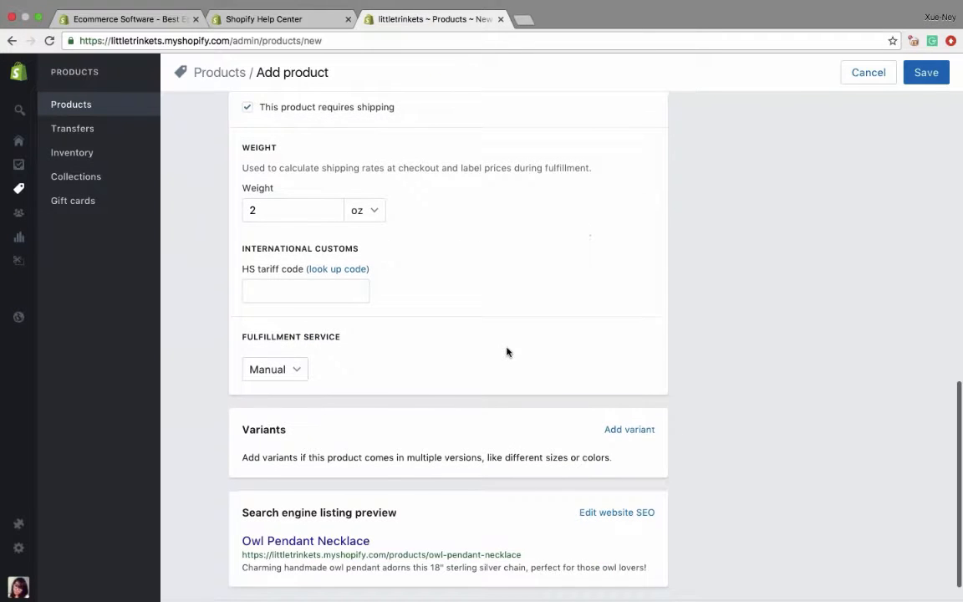
left_click(323, 287)
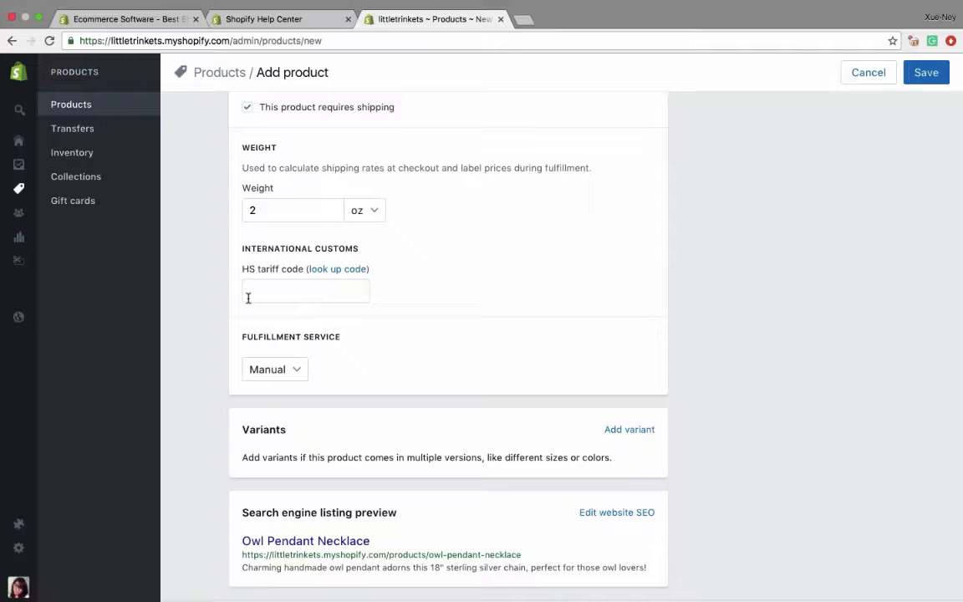
left_click(295, 373)
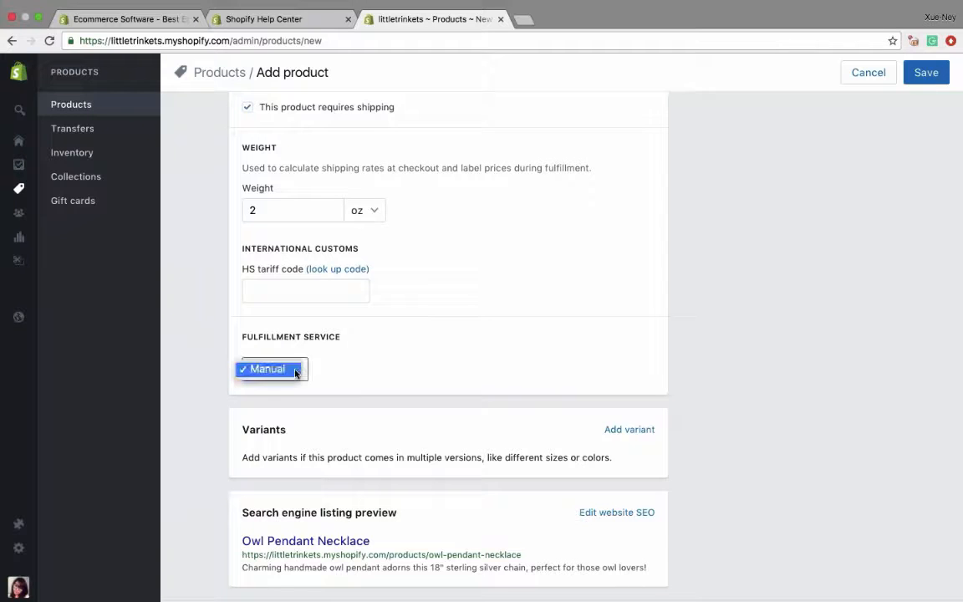
left_click(373, 350)
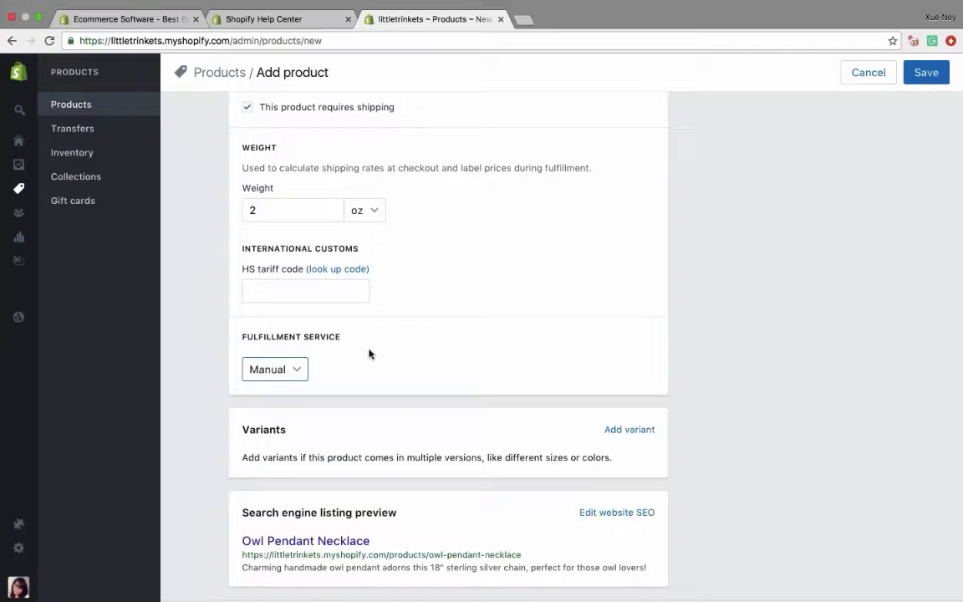
left_click(299, 370)
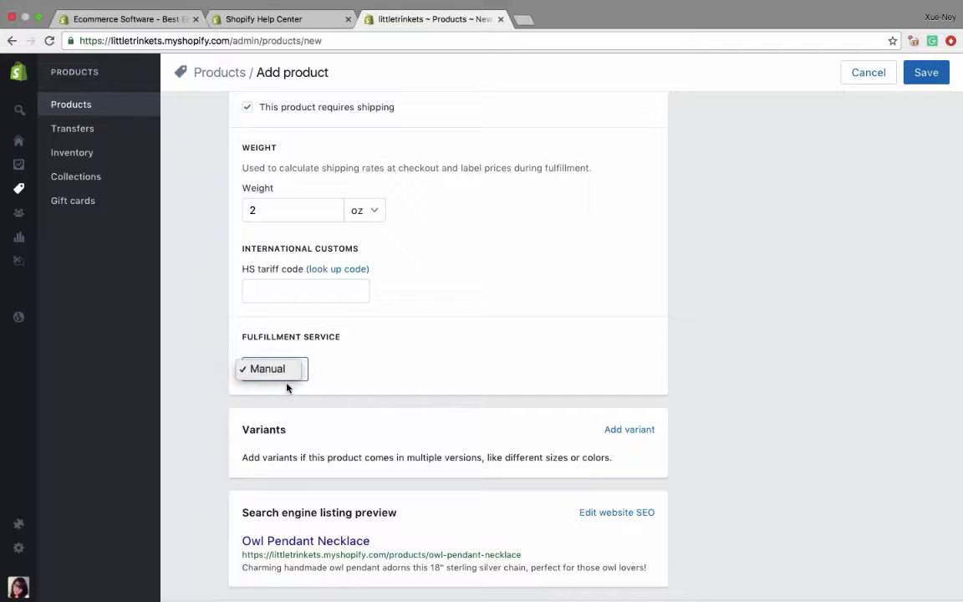
left_click(363, 382)
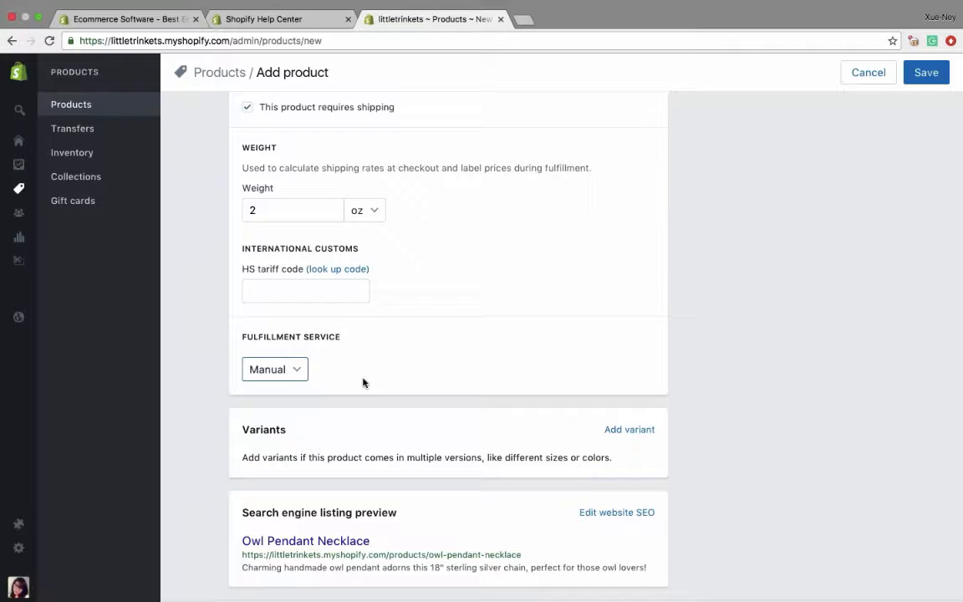
mouse_move(18, 189)
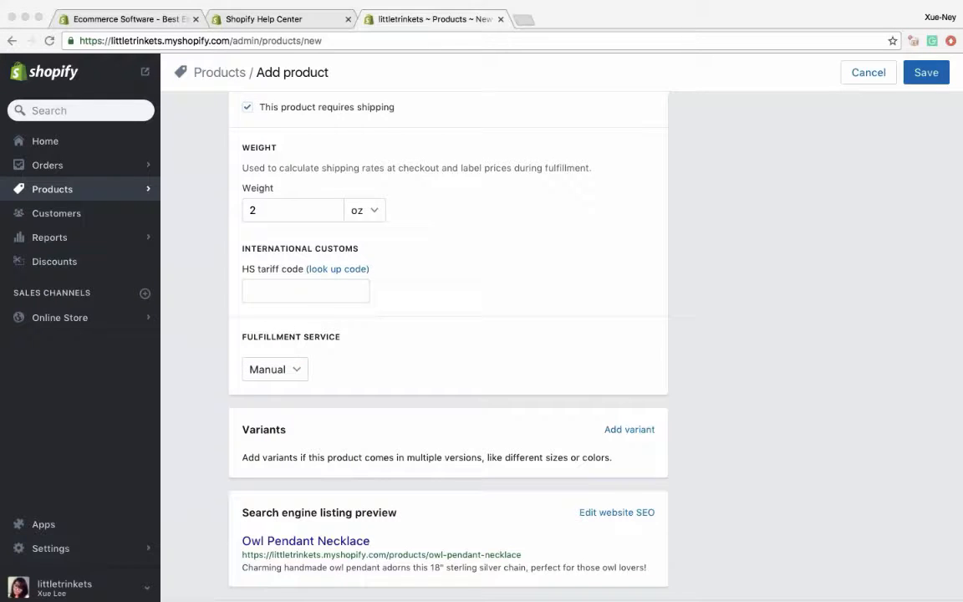
- Add a Material variant option to the product with the values Gold, Silver and Platinum
scroll(439, 361, "down", 1)
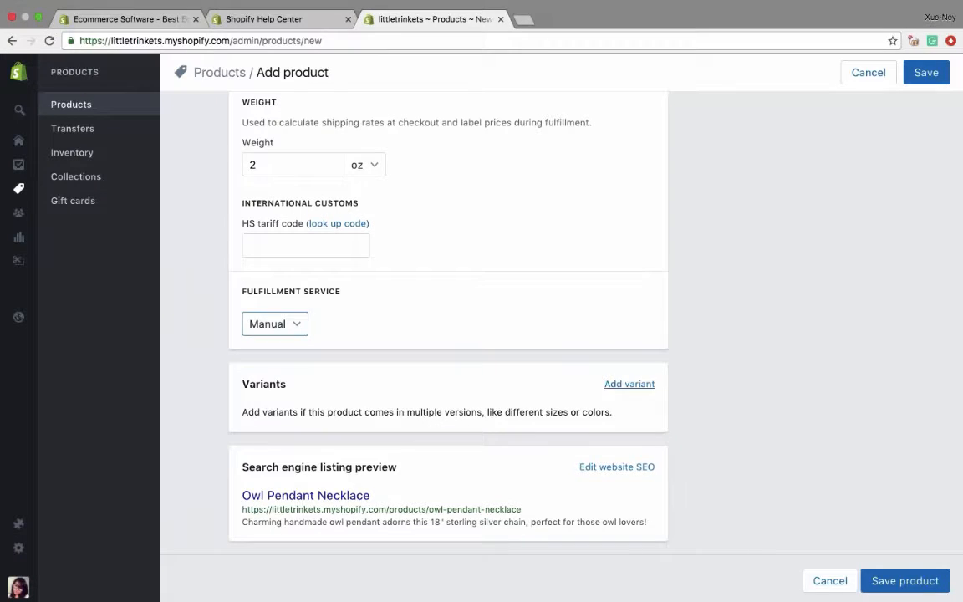
left_click(625, 385)
scroll(275, 421, "down", 2)
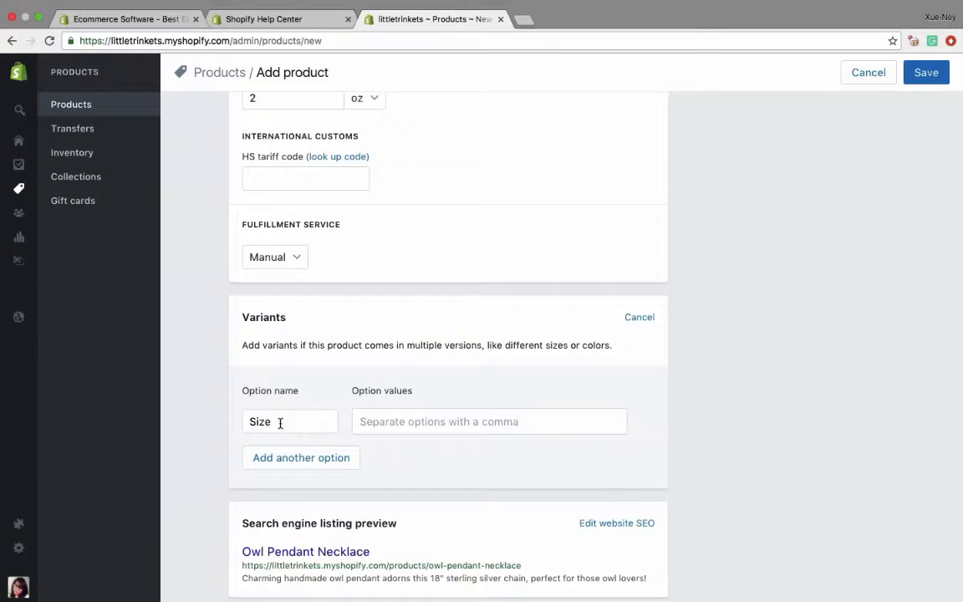
left_click_drag(280, 423, 237, 418)
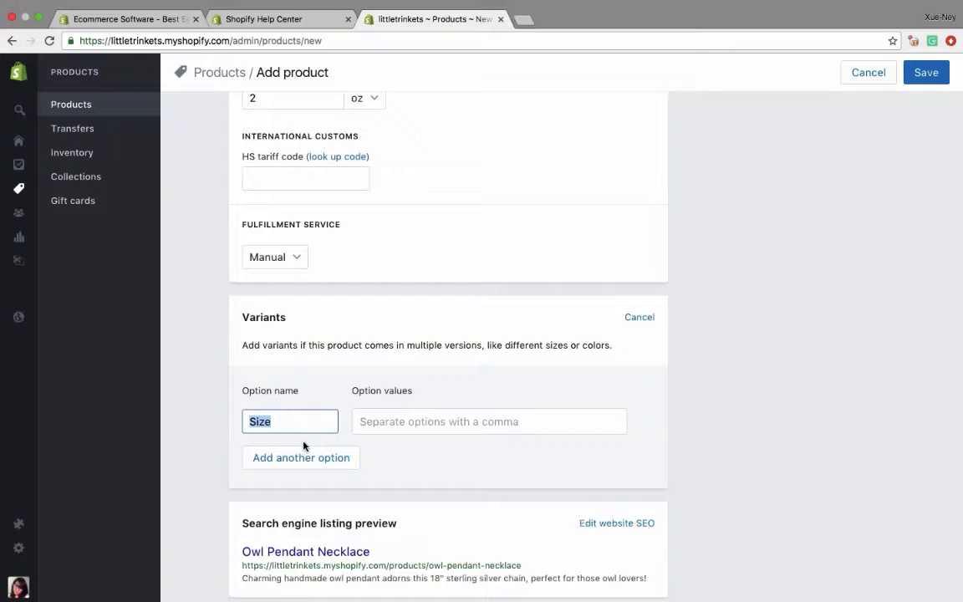
type("Material")
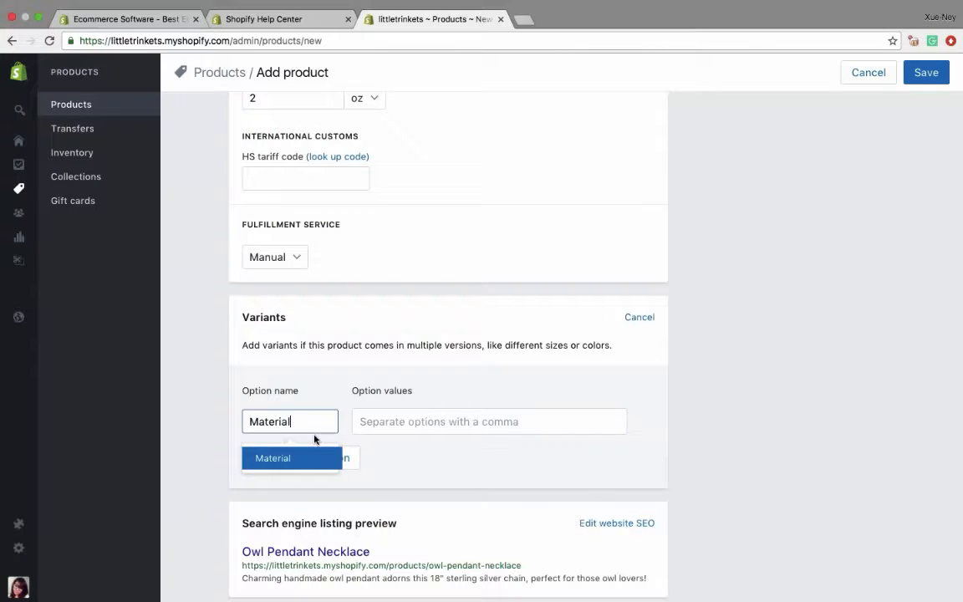
key("Tab")
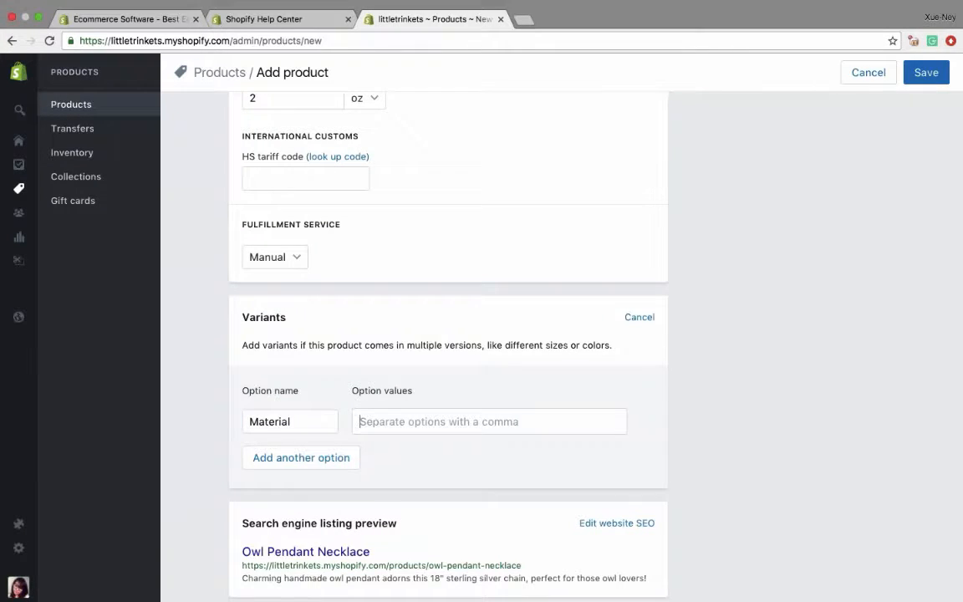
type("Gold")
key("Return")
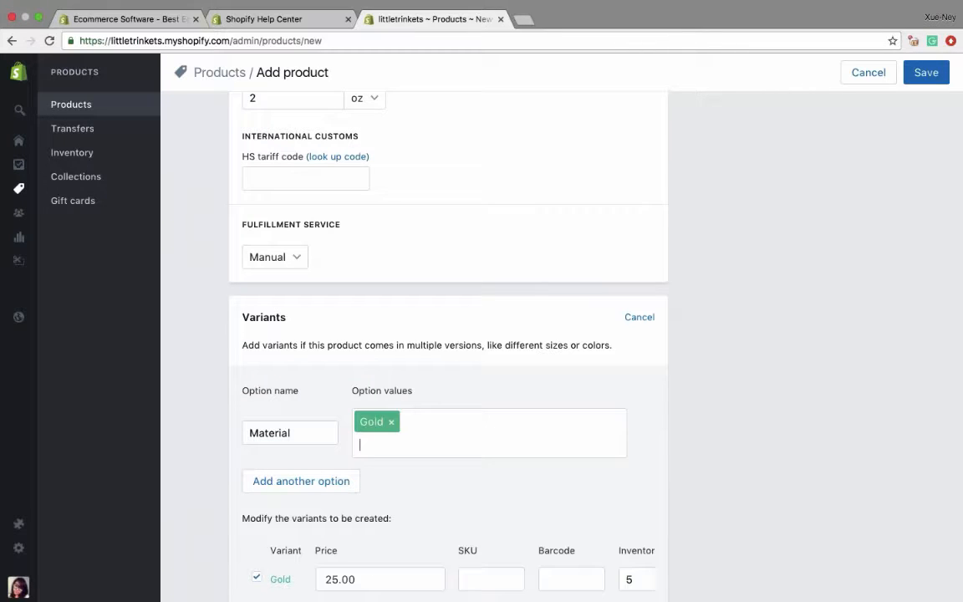
type("Silver")
key("Return")
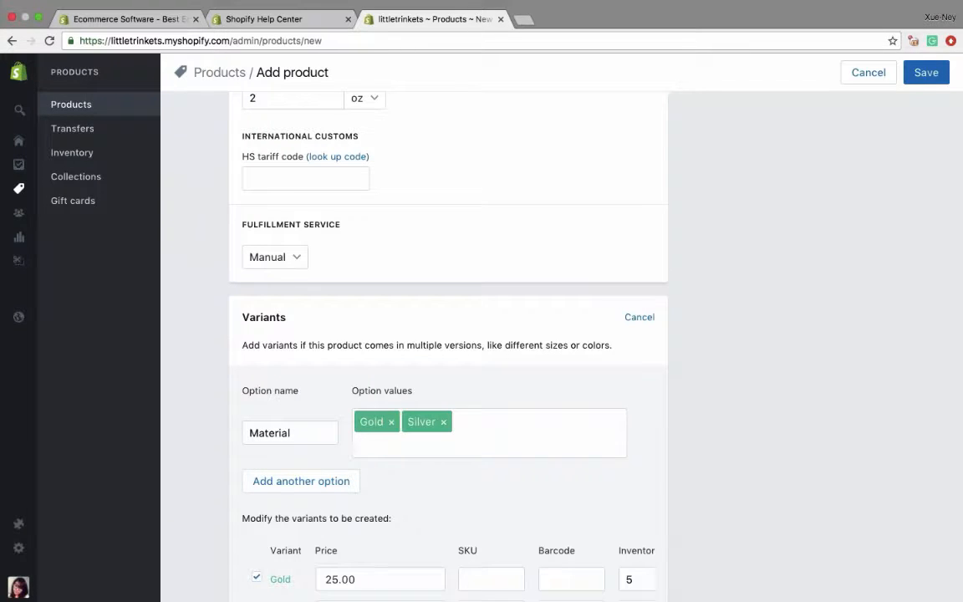
type("Platinum")
key("Return")
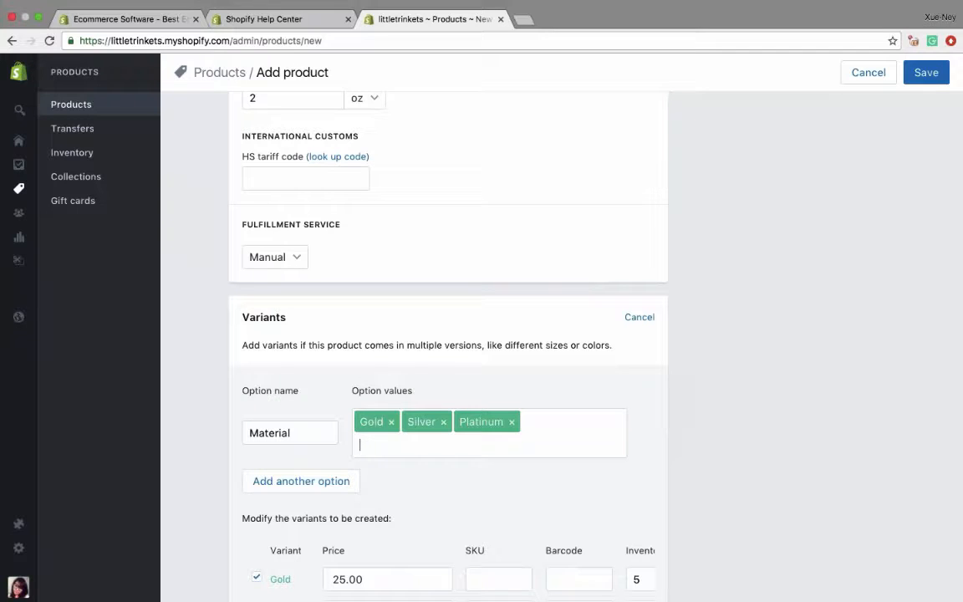
- Replace the Silver value of the Material option with Sterling Silver
left_click(444, 422)
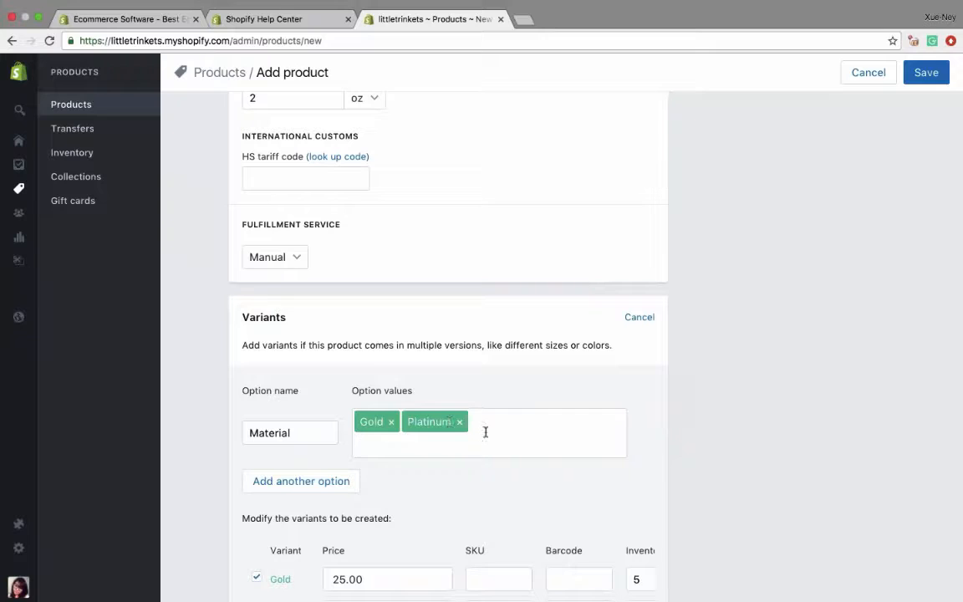
type("Sterling Silver")
key("Return")
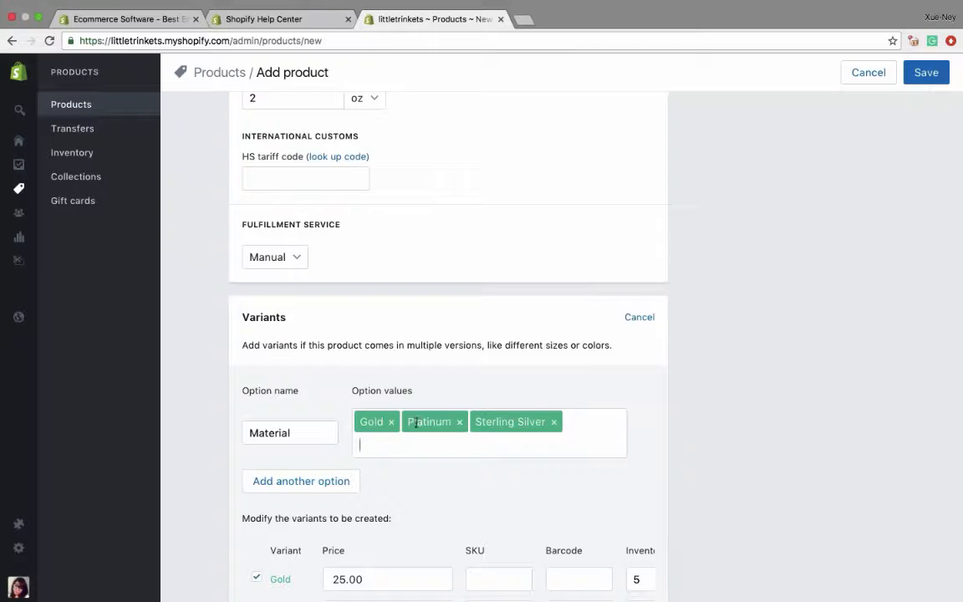
- Add a second variant option named Color with the values Blue, Red and Gold
scroll(338, 443, "down", 2)
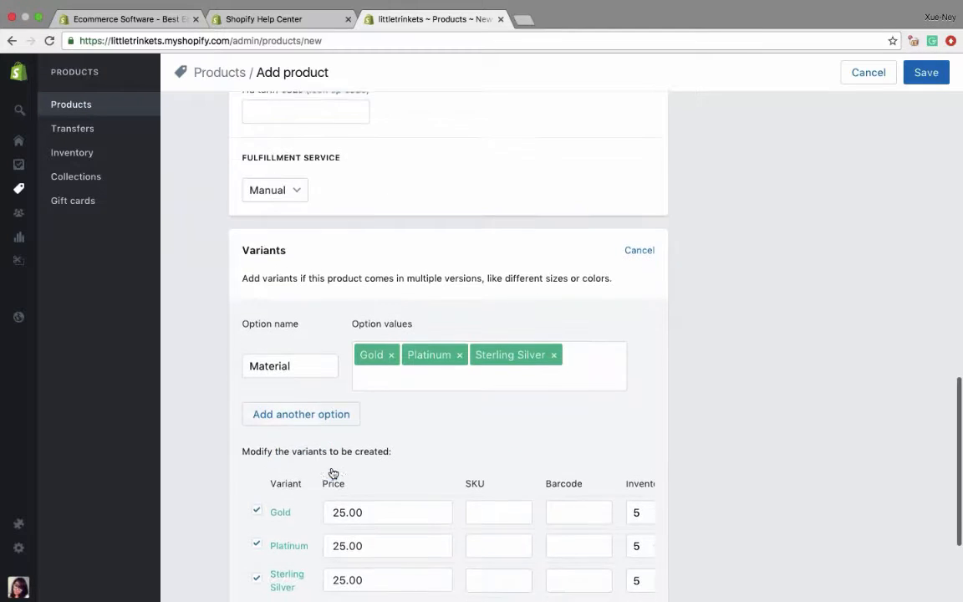
left_click(297, 418)
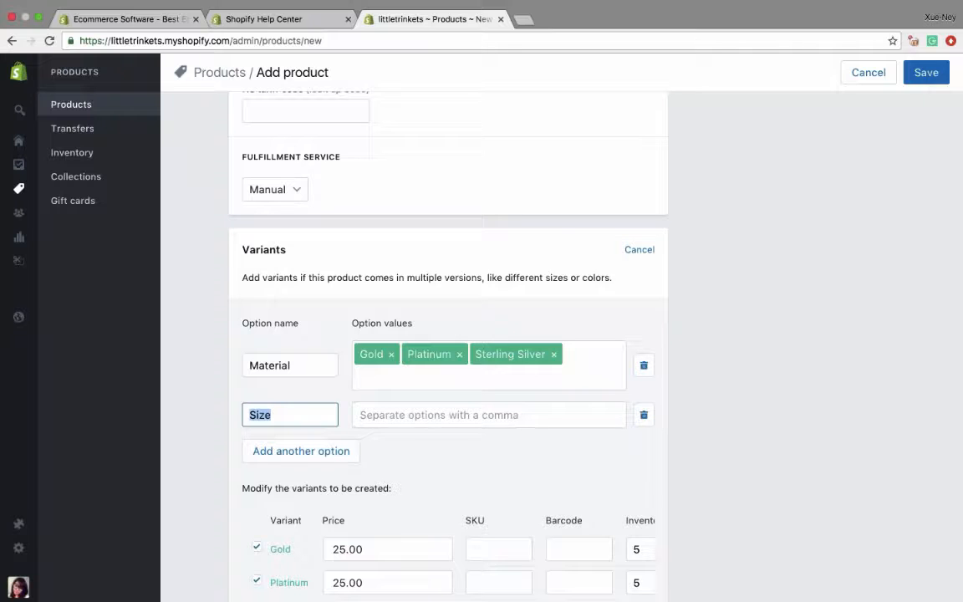
type("Co")
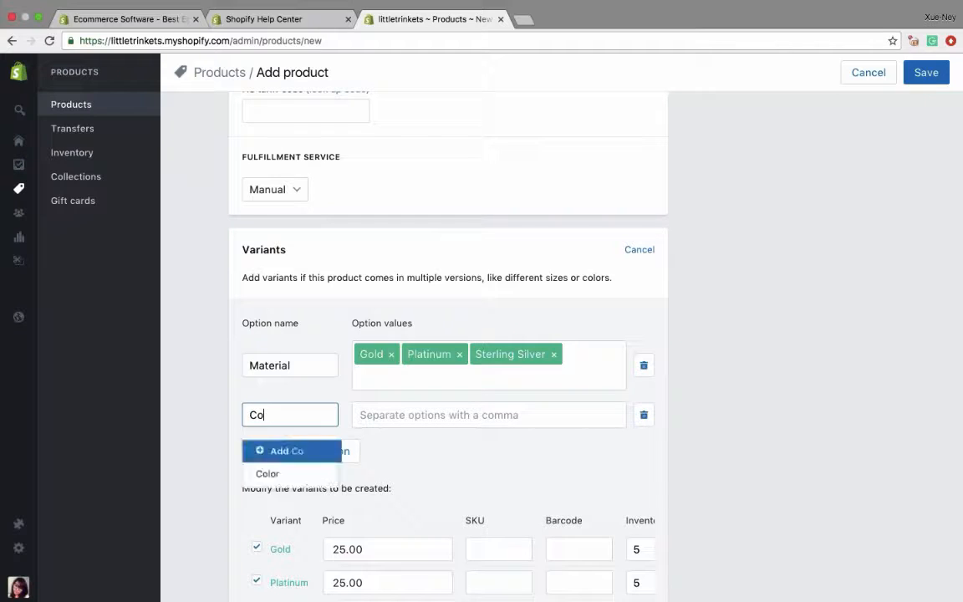
type("lor")
key("Tab")
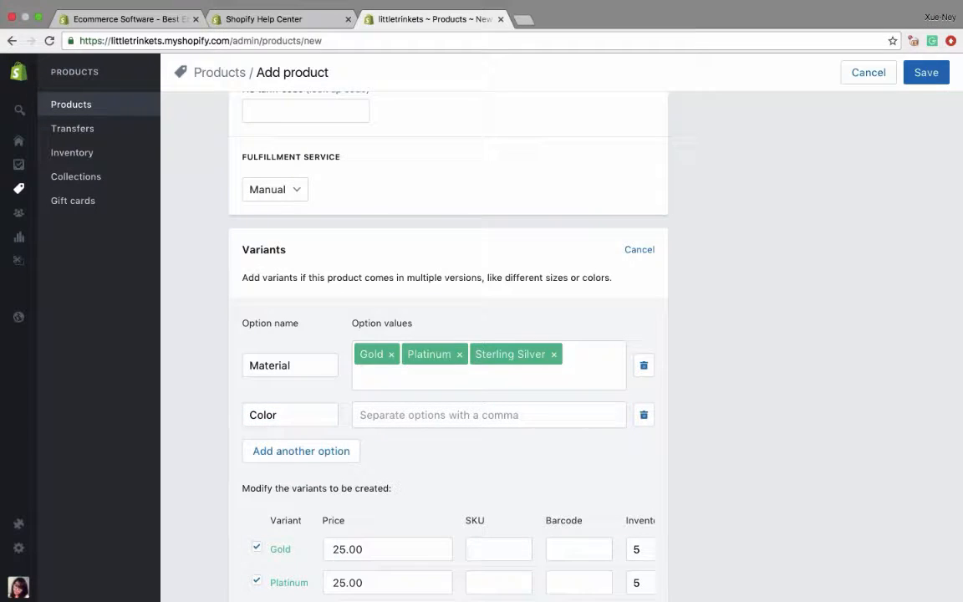
type("Blue")
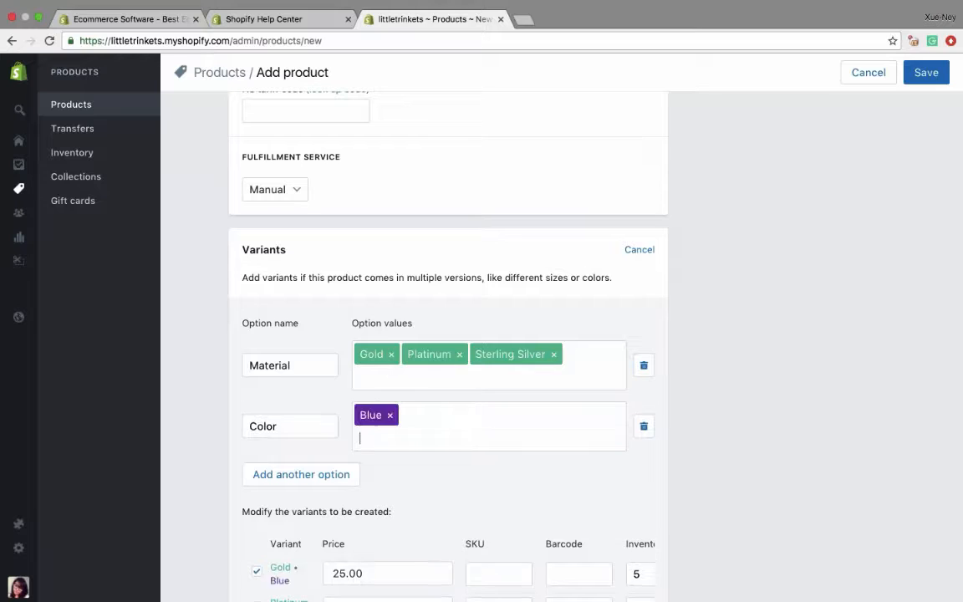
type(",Red")
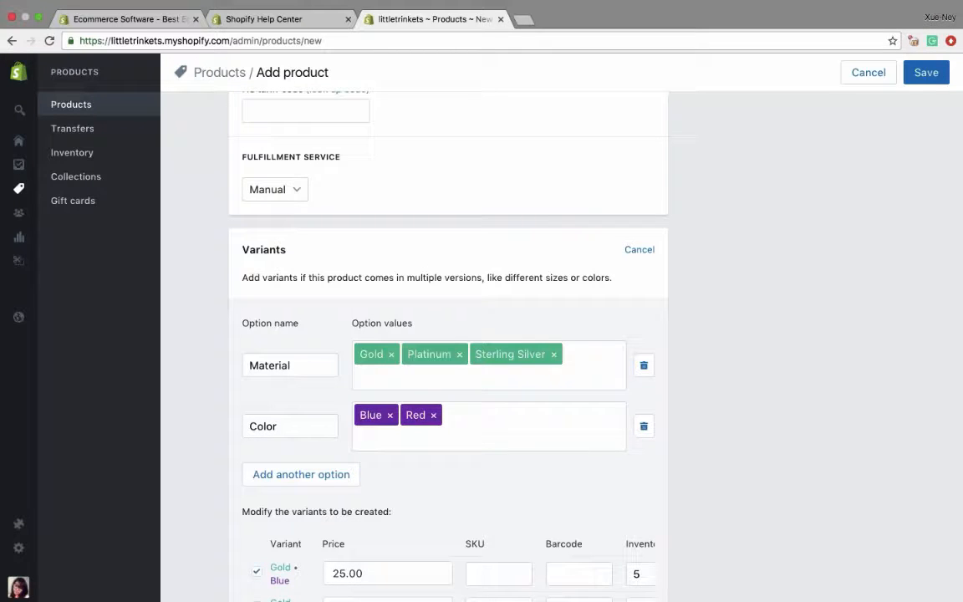
type(",Gold,")
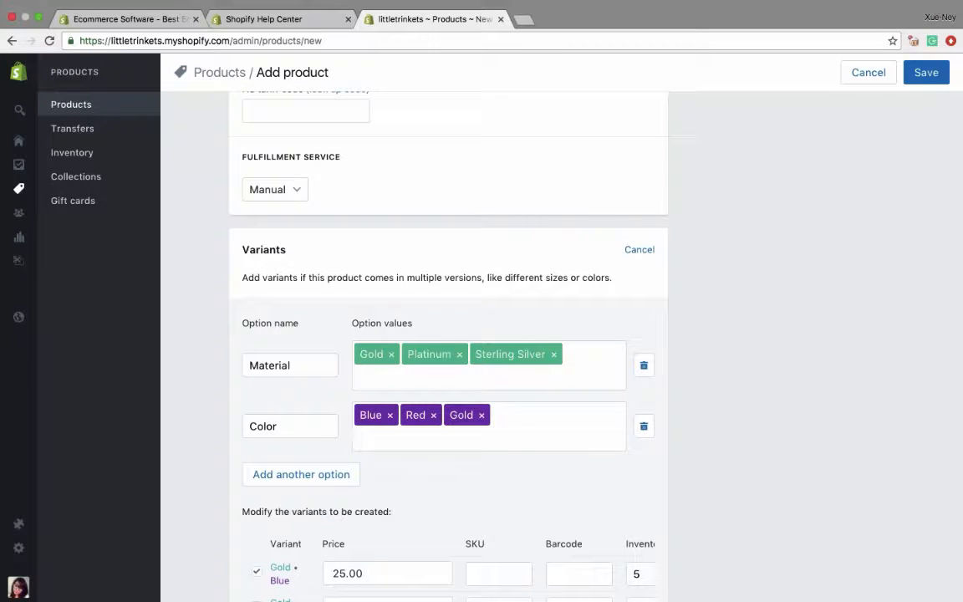
- Set the price of the three Gold material variants (Blue, Red and Gold) to 50.00 each
scroll(448, 334, "down", 5)
scroll(448, 334, "down", 3)
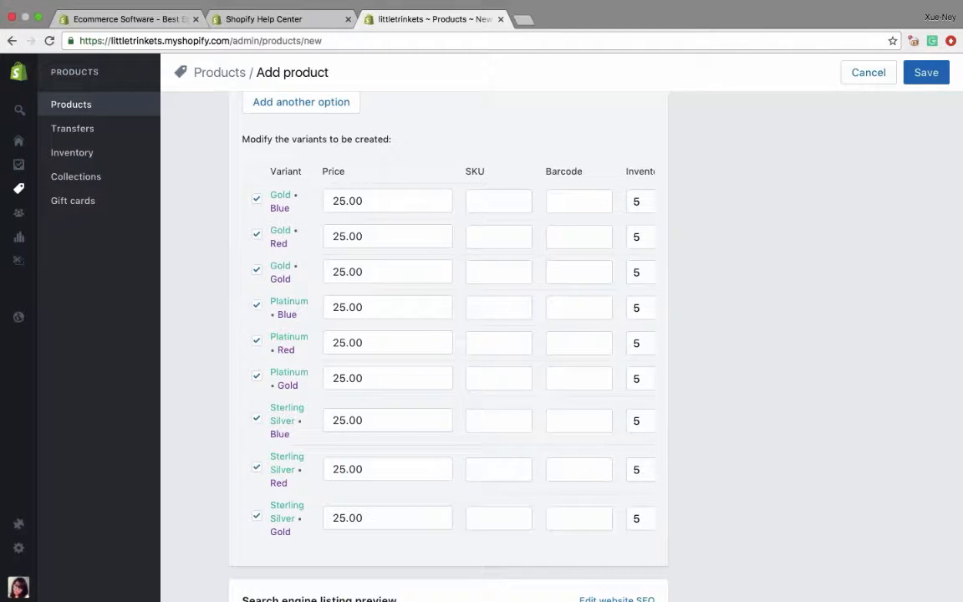
left_click(344, 197)
key("BackSpace")
key("BackSpace")
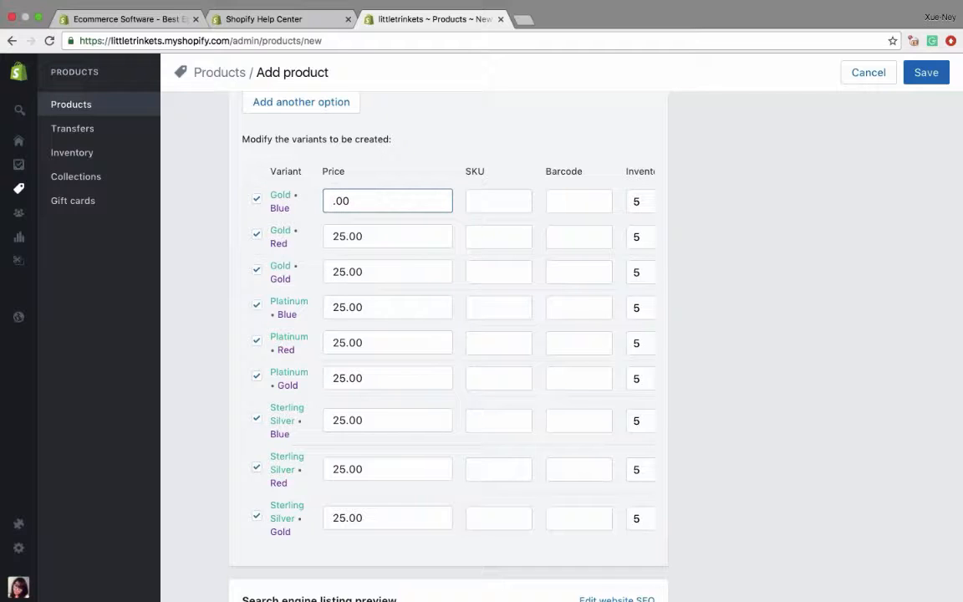
type("50")
double_click(326, 237)
type("50")
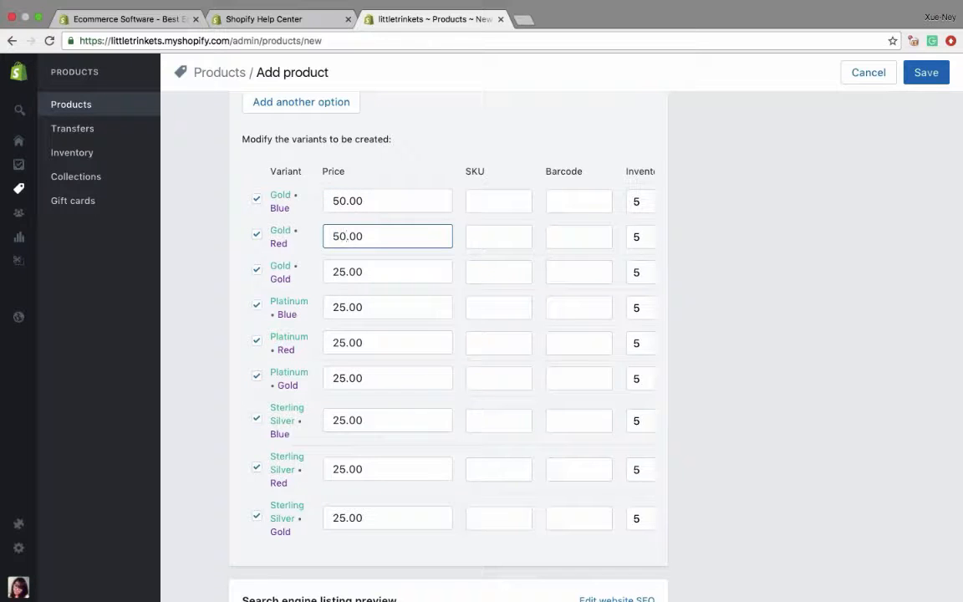
double_click(326, 272)
type("50")
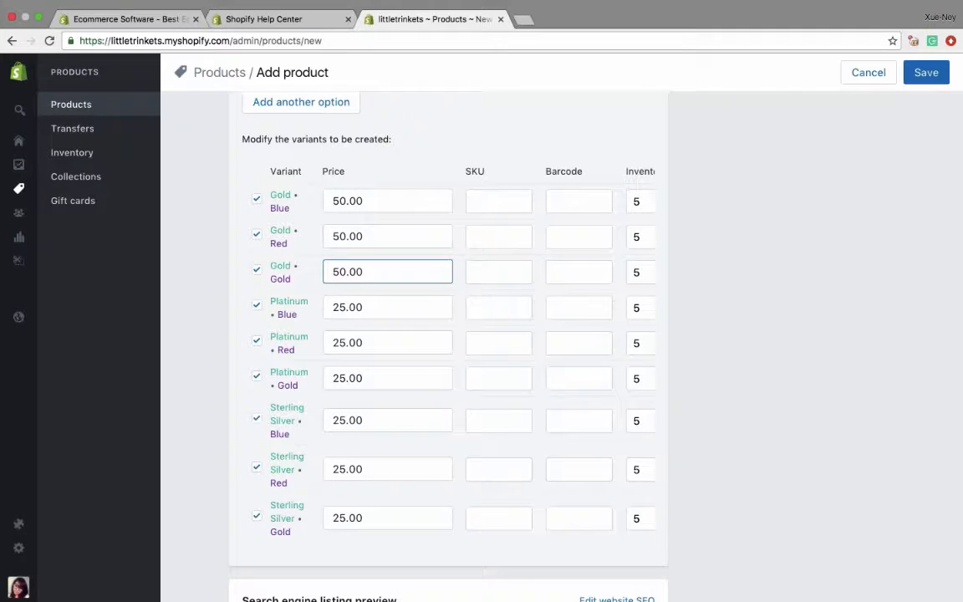
- Set the price of the three Platinum variants (Blue, Red and Gold) to 75.00 each
double_click(343, 307)
type("75")
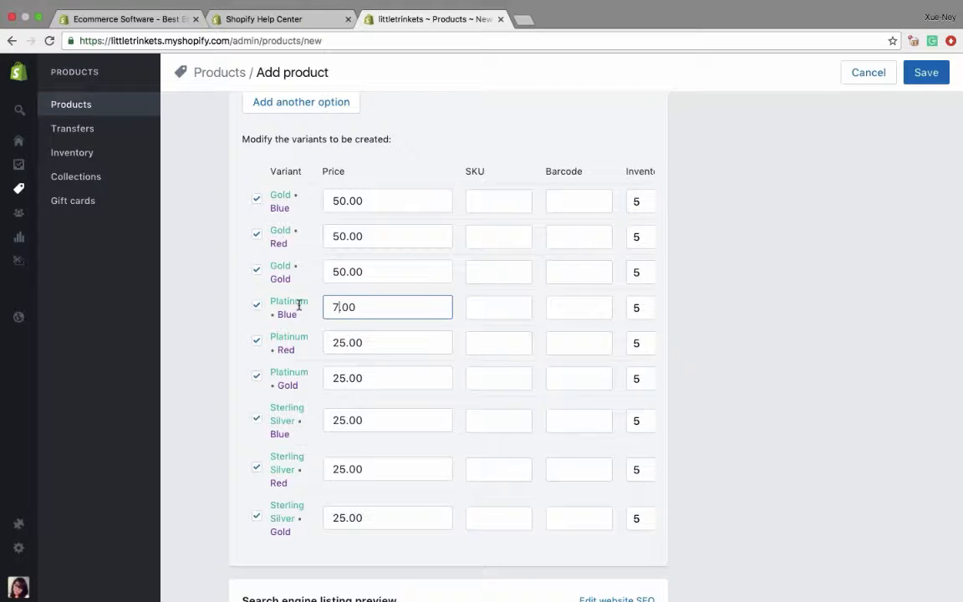
double_click(328, 343)
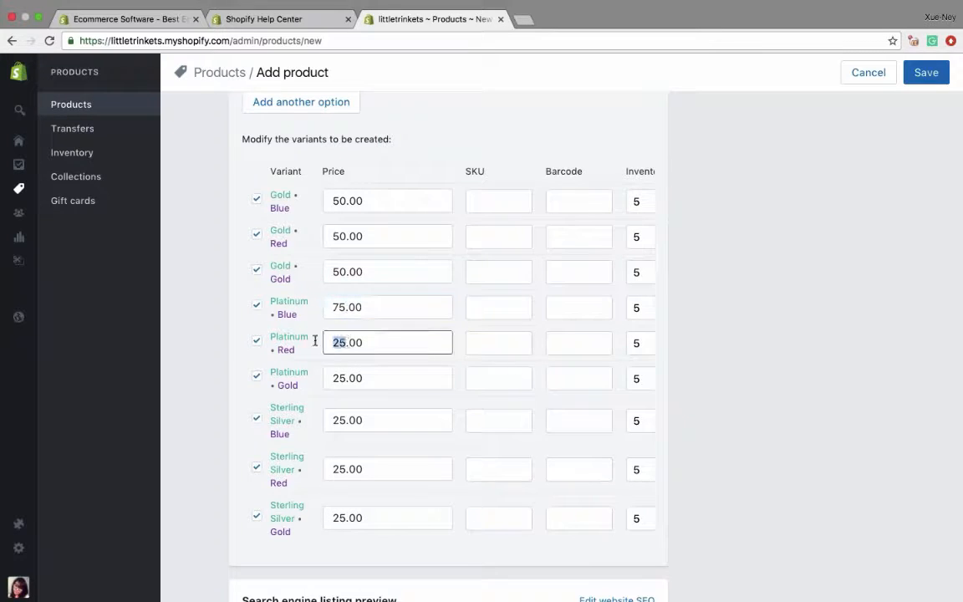
type("75")
double_click(338, 378)
type("75")
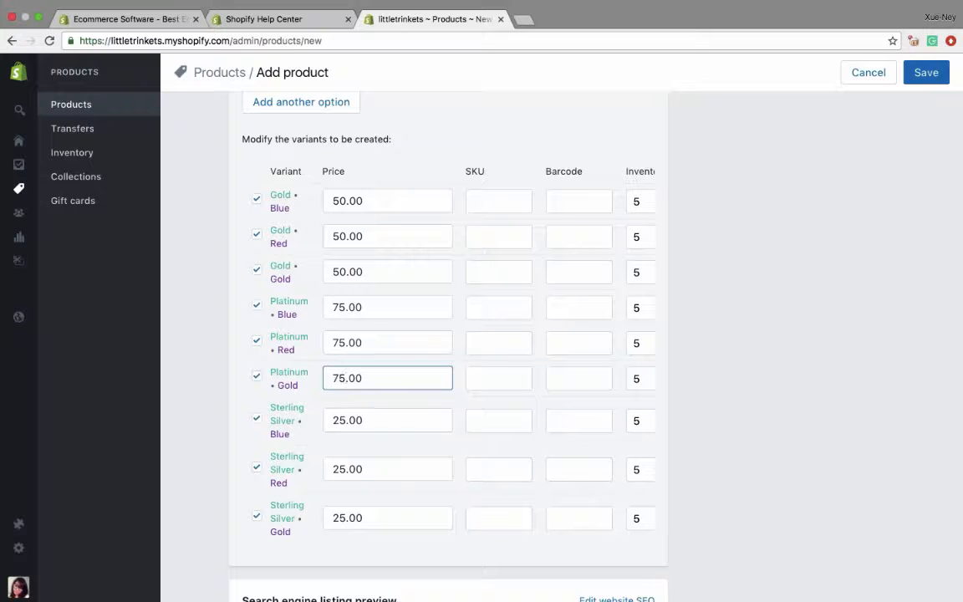
- Open the website SEO settings of the search engine listing and review the page title, meta description and URL handle
scroll(636, 469, "down", 3)
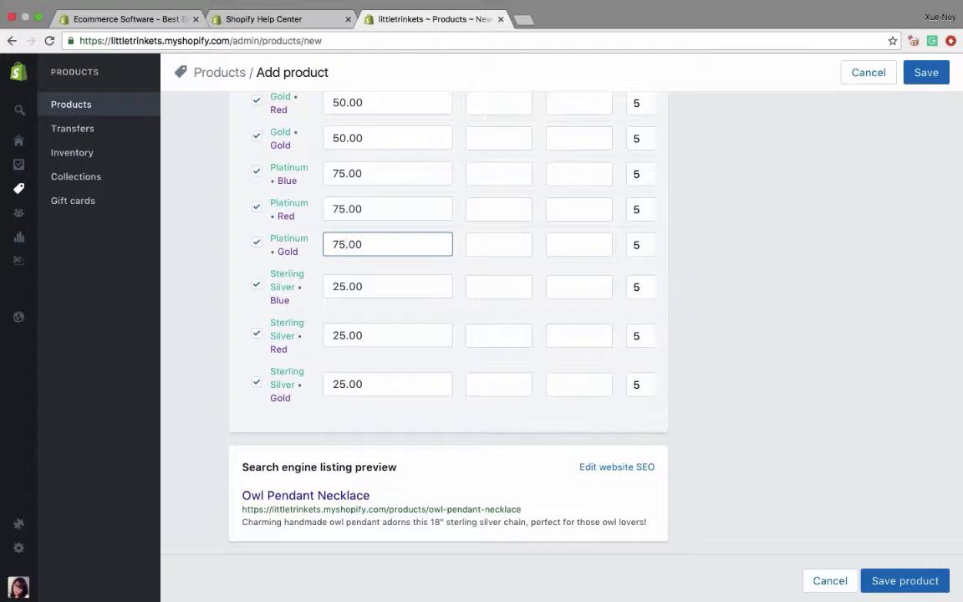
left_click(396, 462)
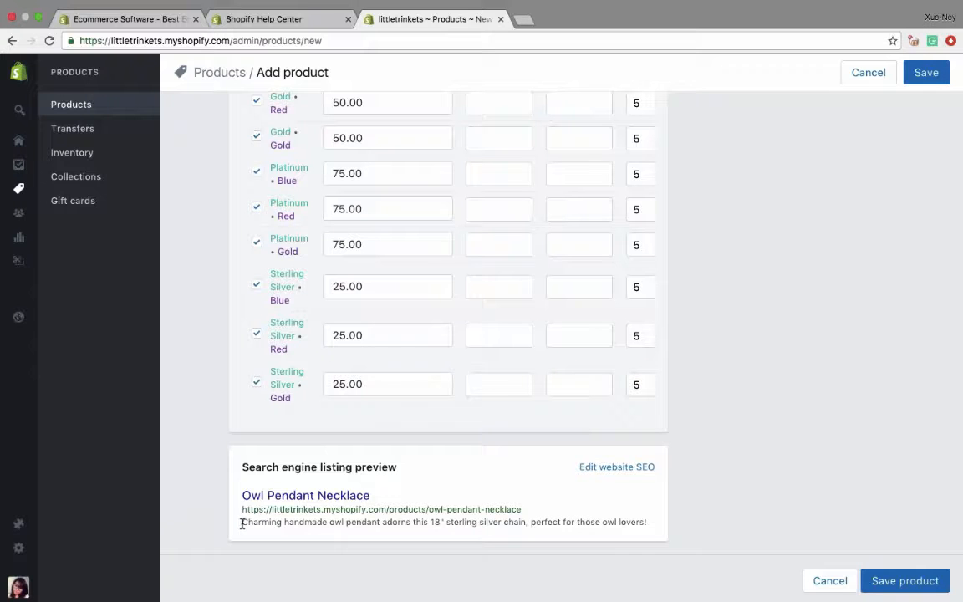
left_click(599, 467)
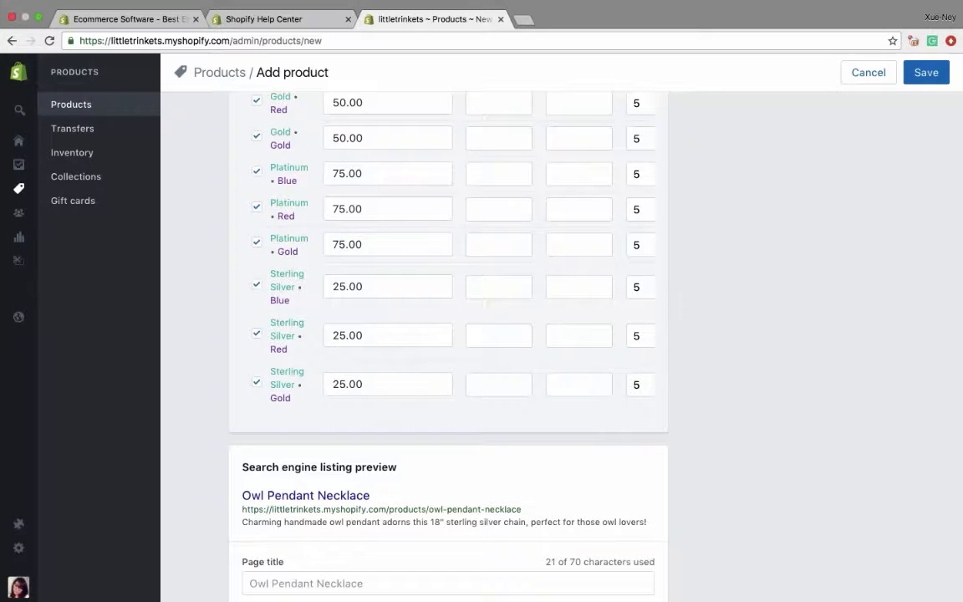
scroll(564, 501, "down", 5)
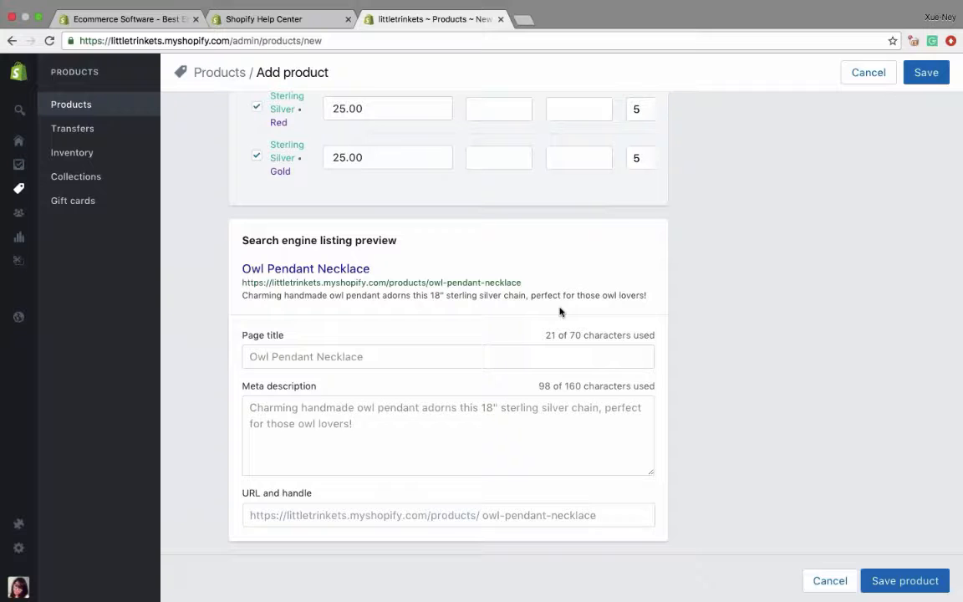
- Try out the product's online store visibility and publish date scheduling, leaving it visible in the online store without a scheduled date
scroll(560, 312, "up", 15)
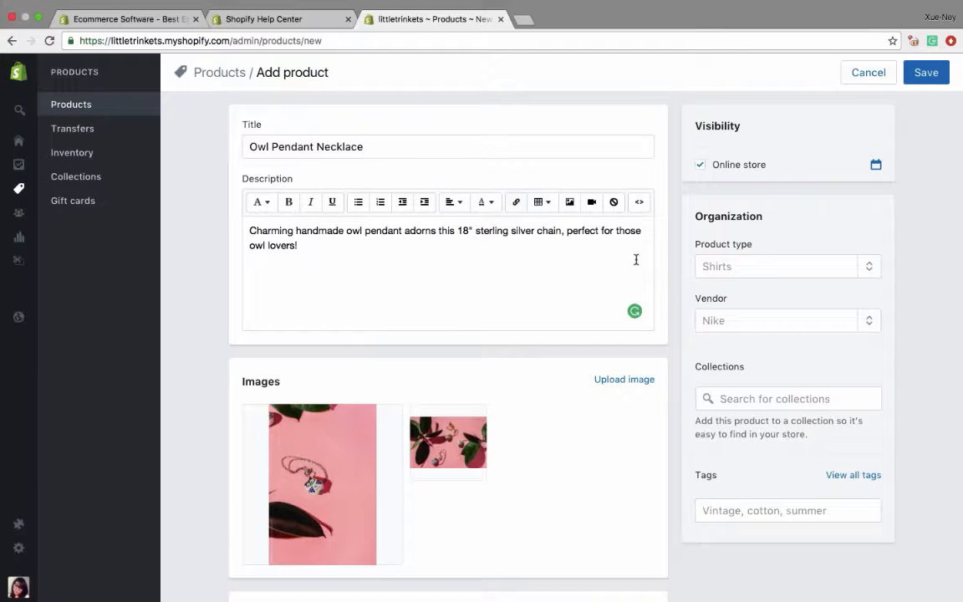
left_click(702, 167)
left_click(876, 165)
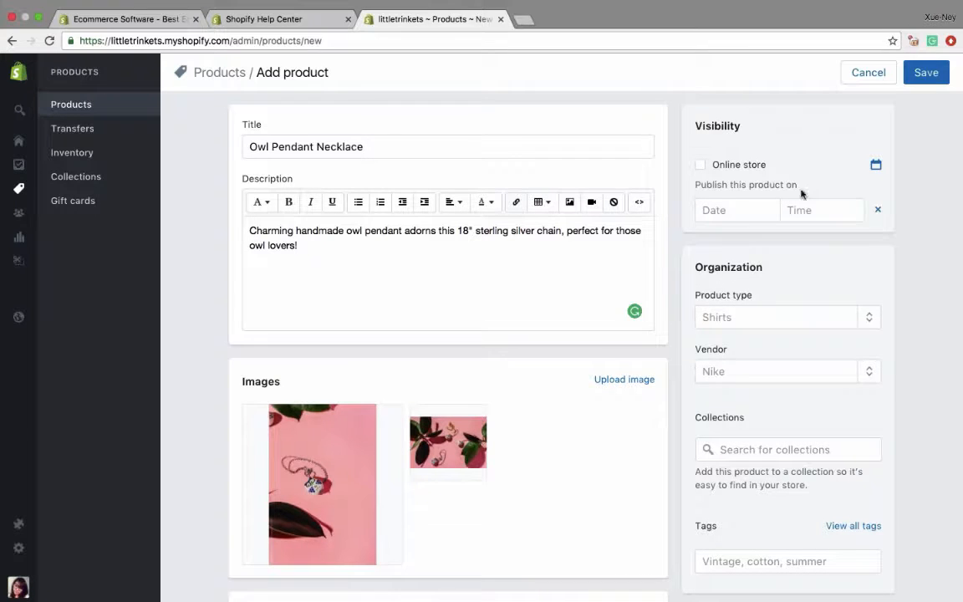
left_click(877, 210)
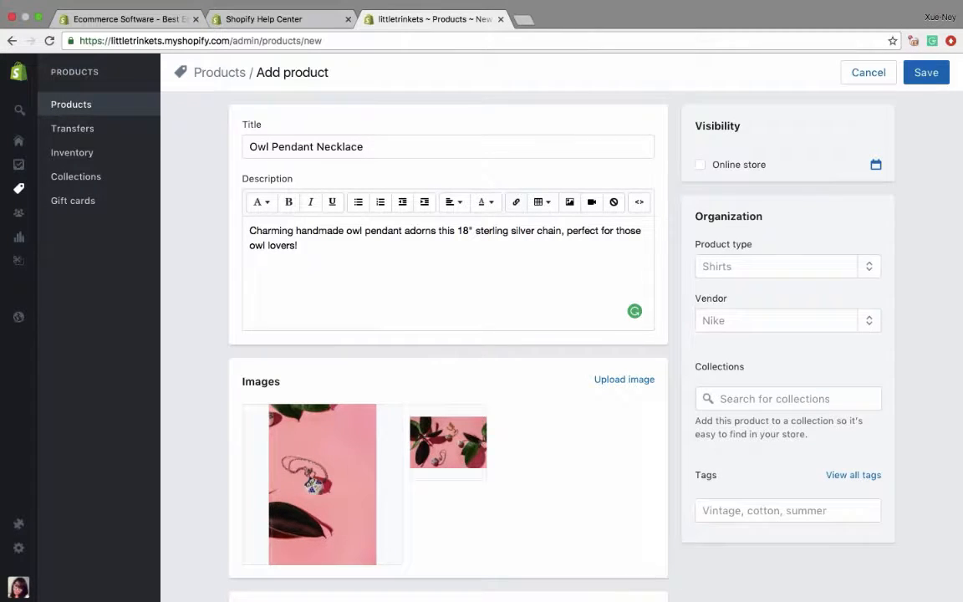
left_click(700, 164)
- Add Necklace as the product type of the Owl Pendant Necklace in its organization details
left_click(732, 260)
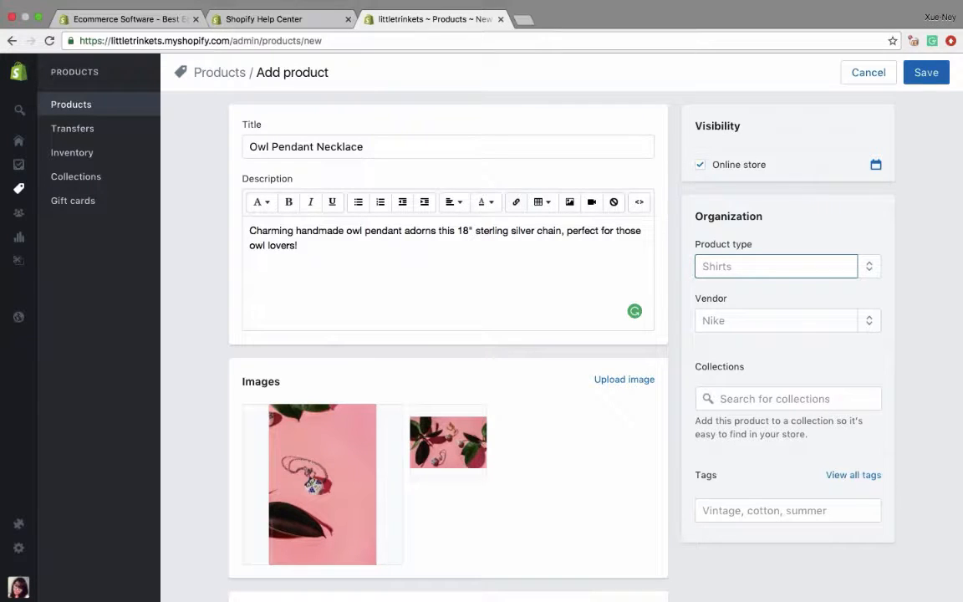
type("Necklace")
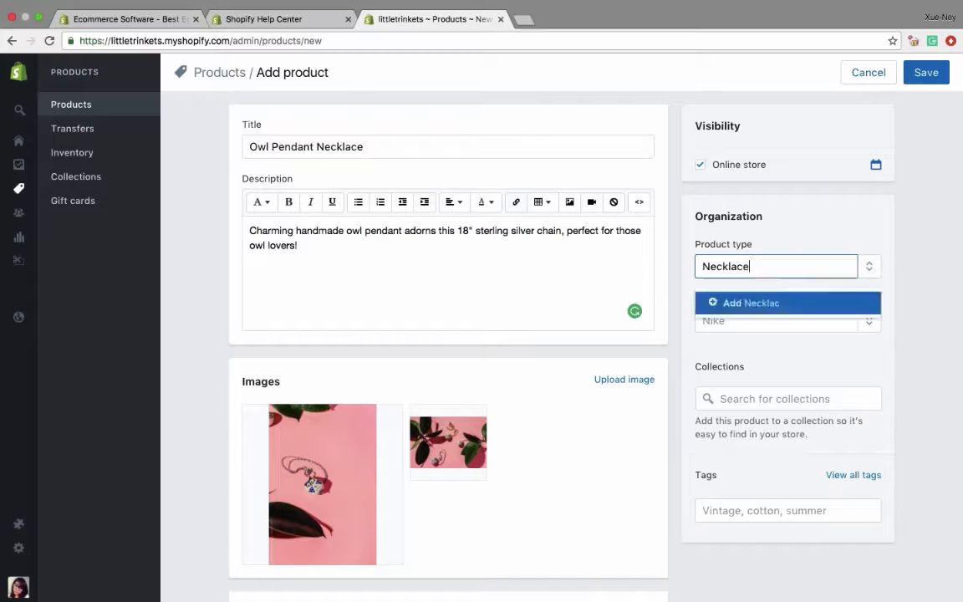
key("Return")
key("Tab")
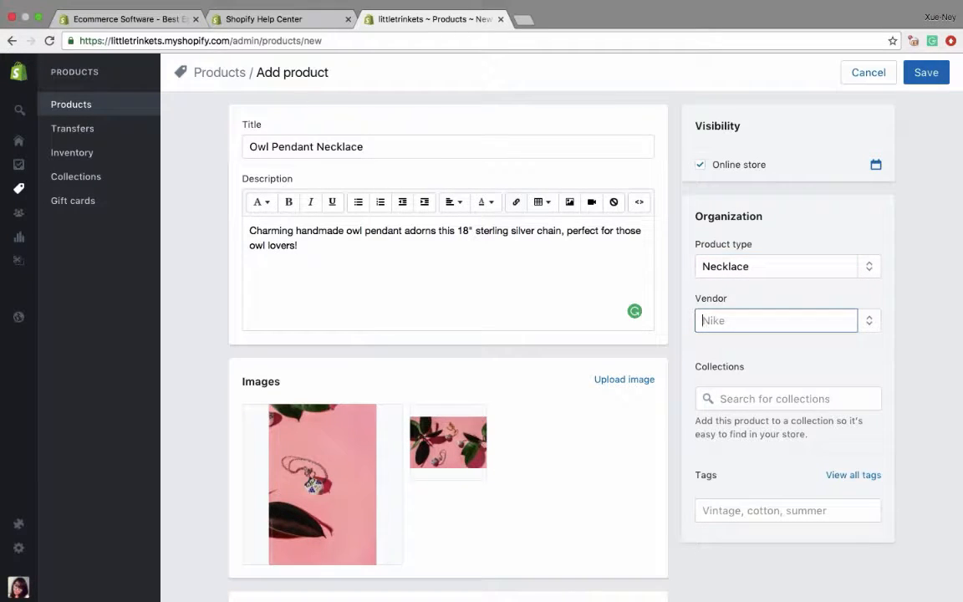
- Try Jewelry as the product type, and set it back to Necklace
double_click(753, 266)
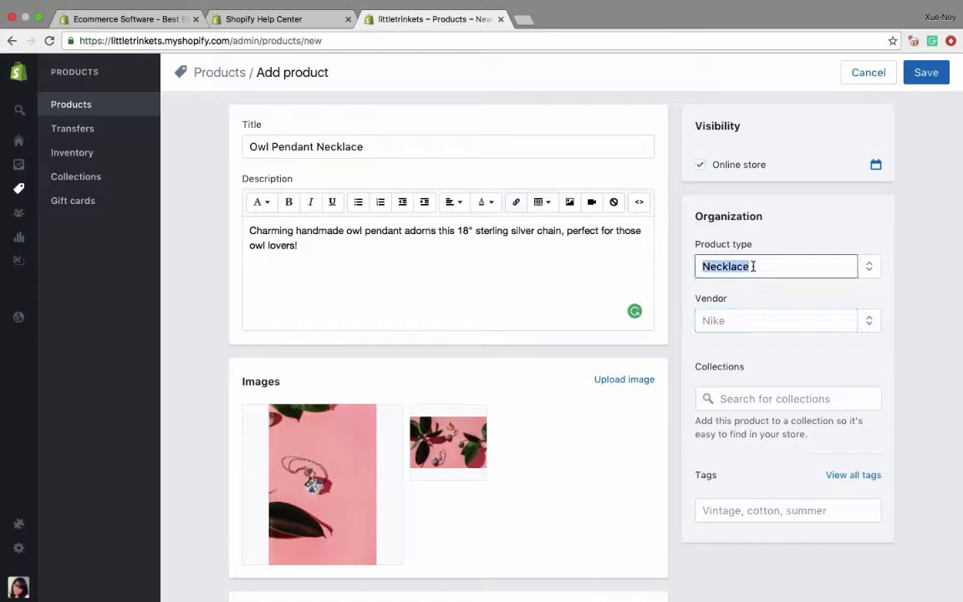
type("Jewelry")
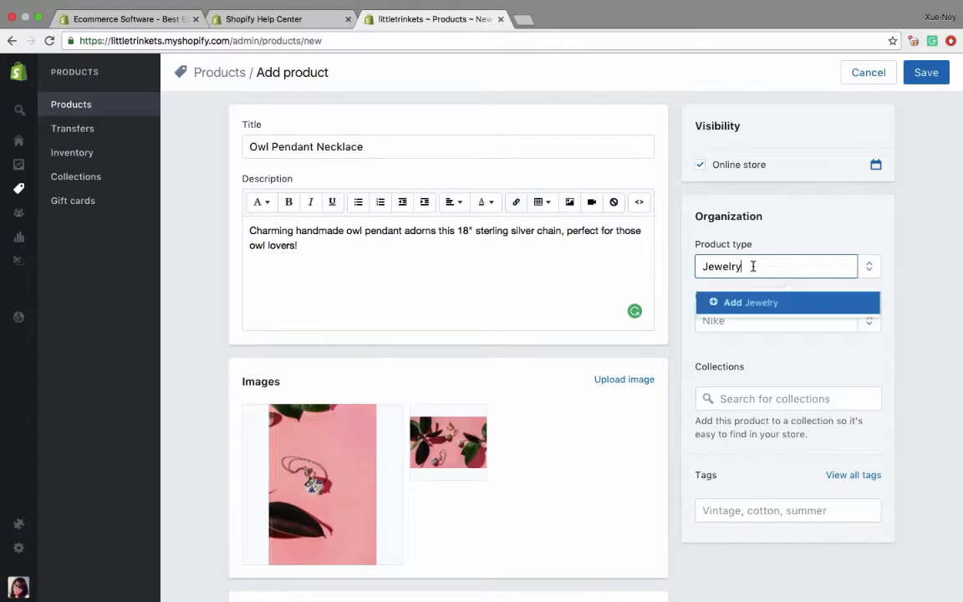
double_click(761, 272)
type("Necklace")
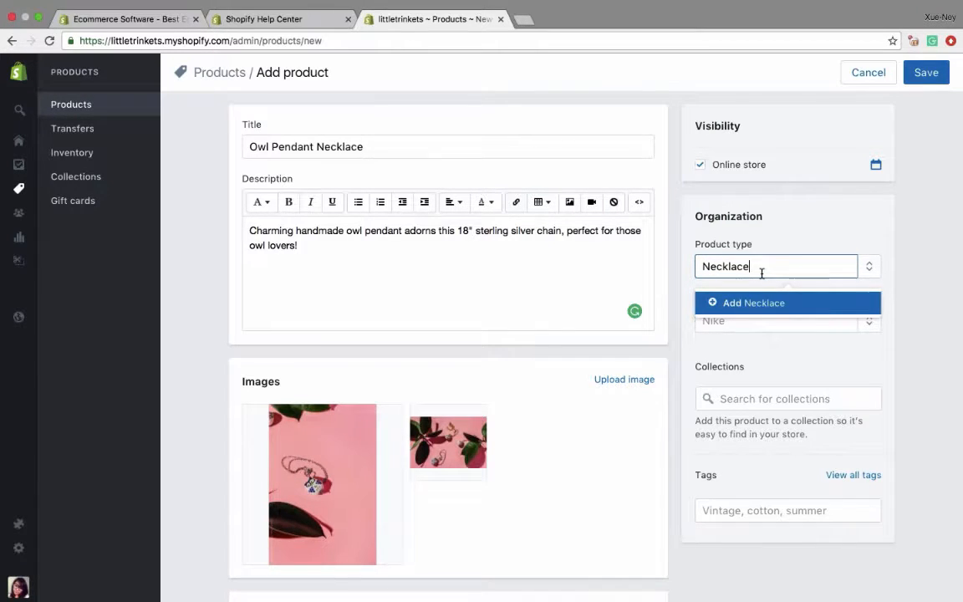
key("Return")
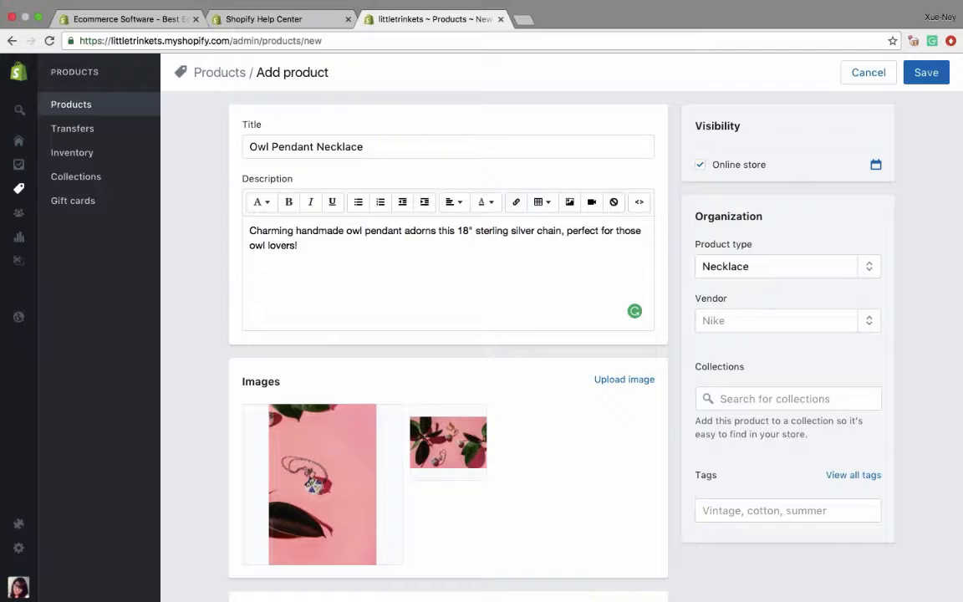
- Set the product's vendor to Shopify
left_click(729, 319)
type("Shopify")
left_click(740, 354)
- Add the tags Owl and Animal to the product
scroll(738, 400, "down", 1)
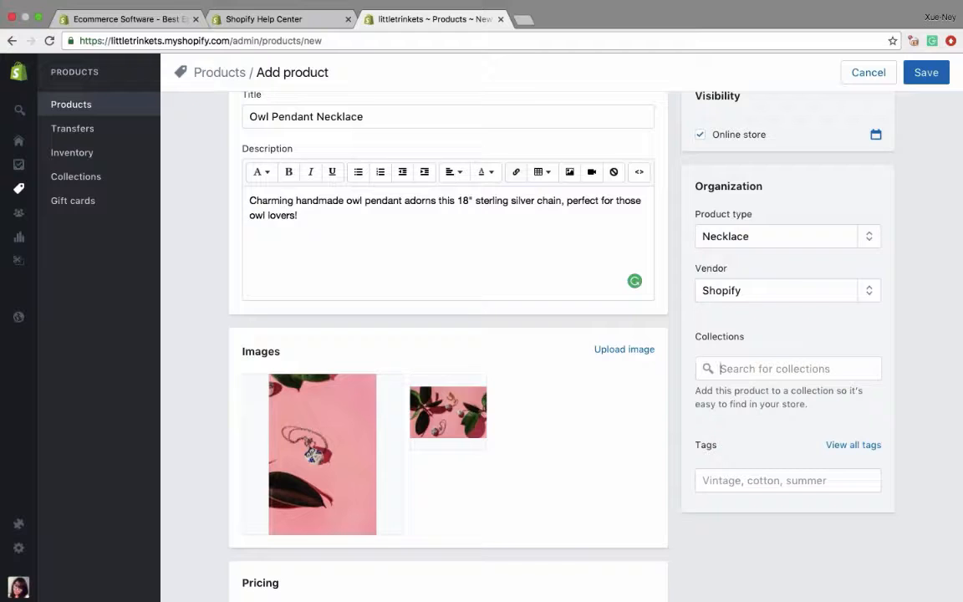
scroll(448, 351, "down", 2)
left_click(788, 408)
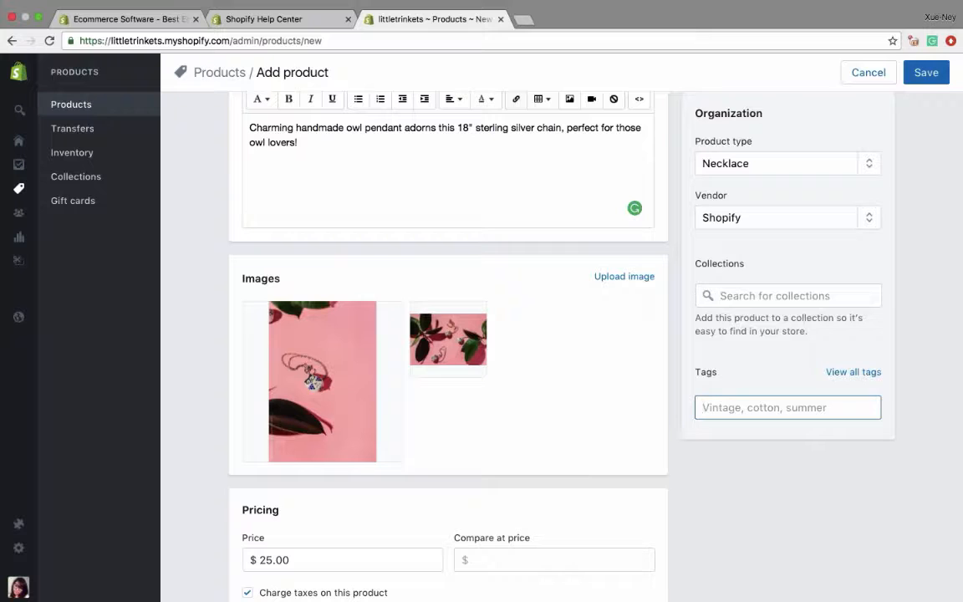
type("Owl")
key("Return")
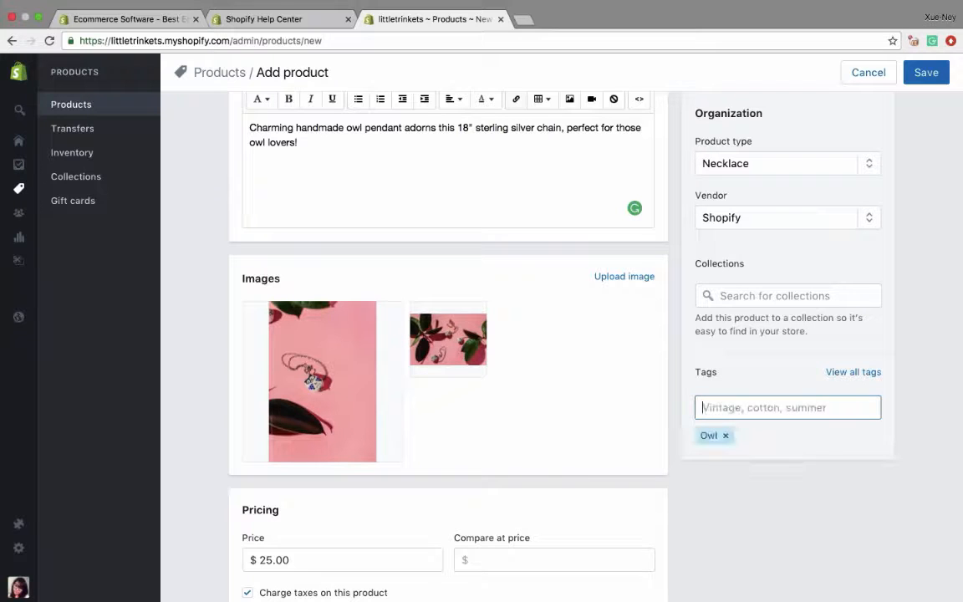
type("Animal")
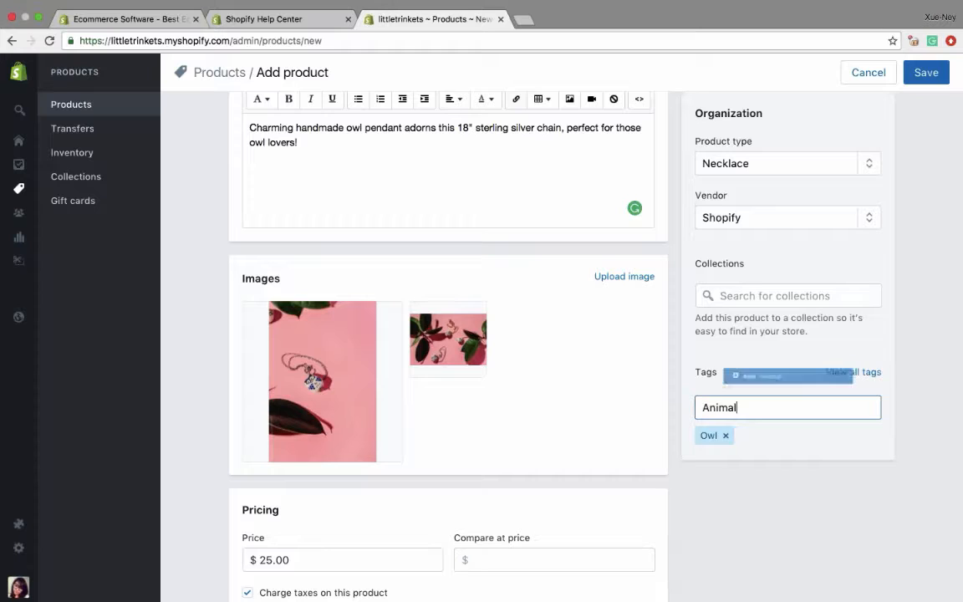
key("Return")
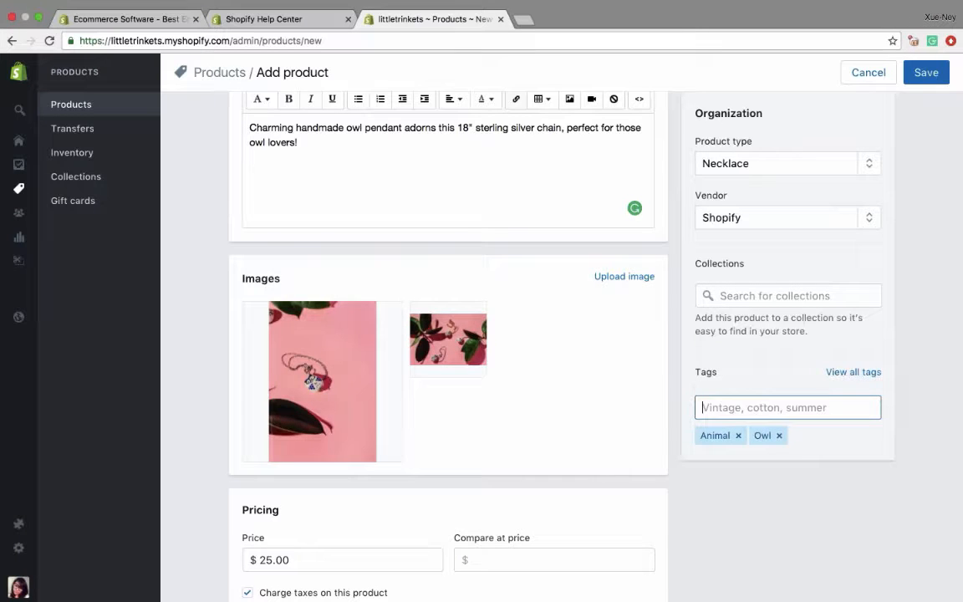
- Add three more product tags: Necklace, Jewelry and Pendant
type("Neck")
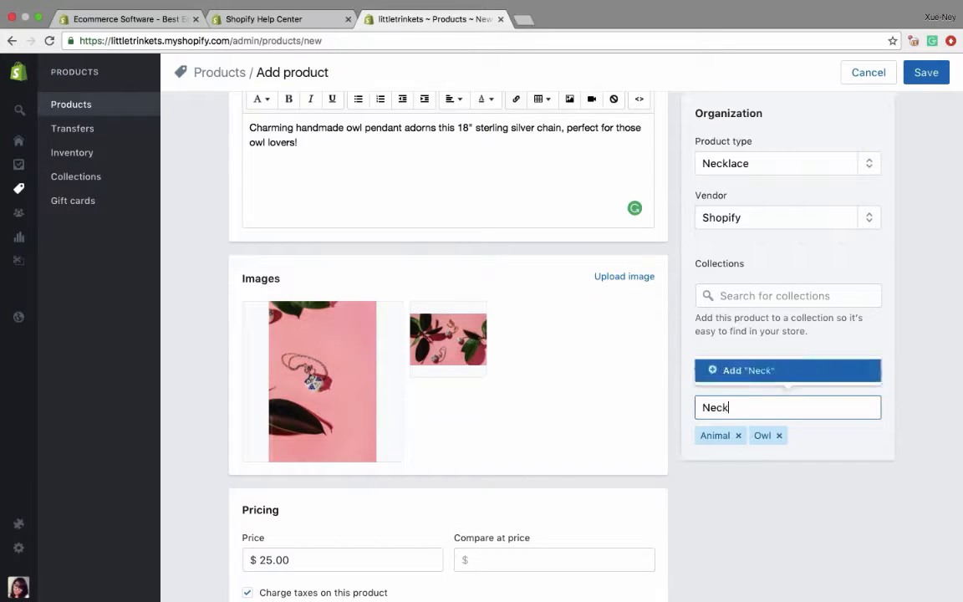
type("lace")
key("Return")
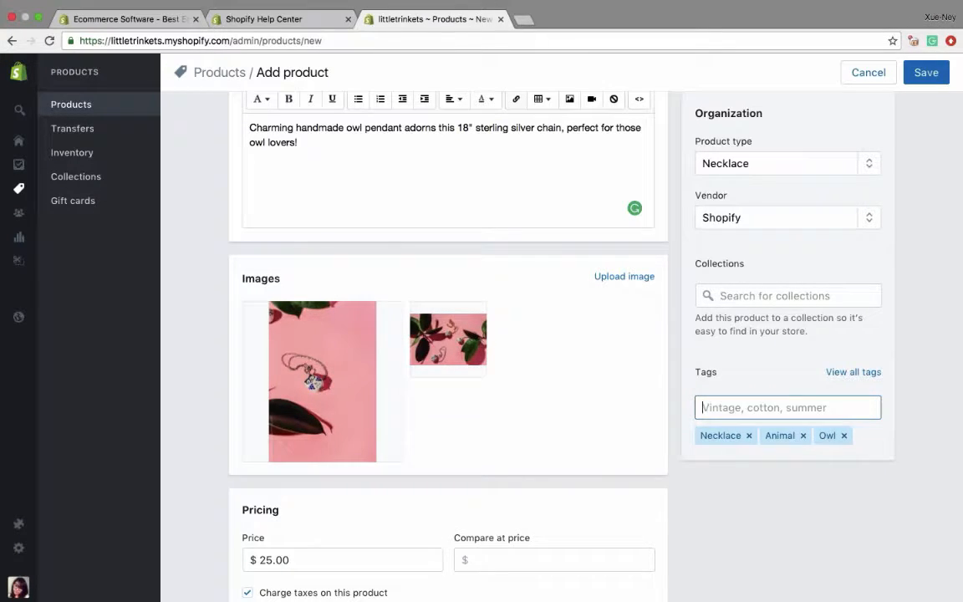
type("Jewelry")
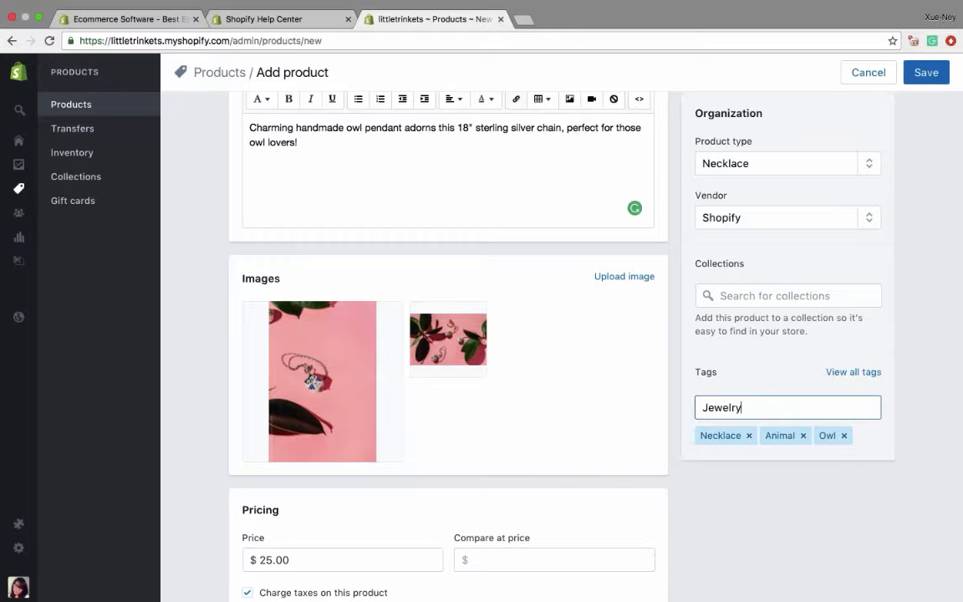
key("Return")
type("Pendant")
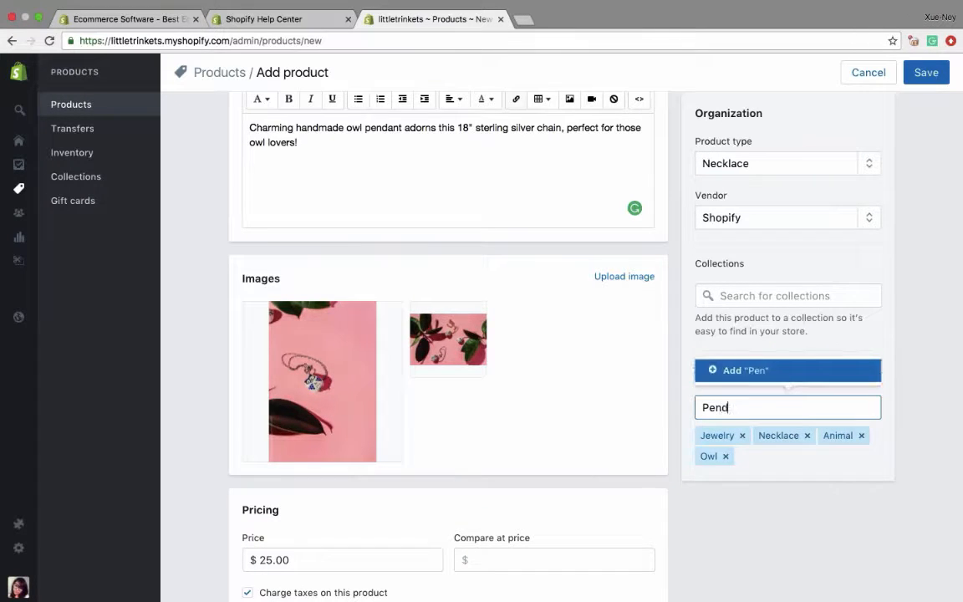
key("Return")
- Add Accessories to the product's tags
type("Aac")
key("BackSpace")
key("BackSpace")
type("cc")
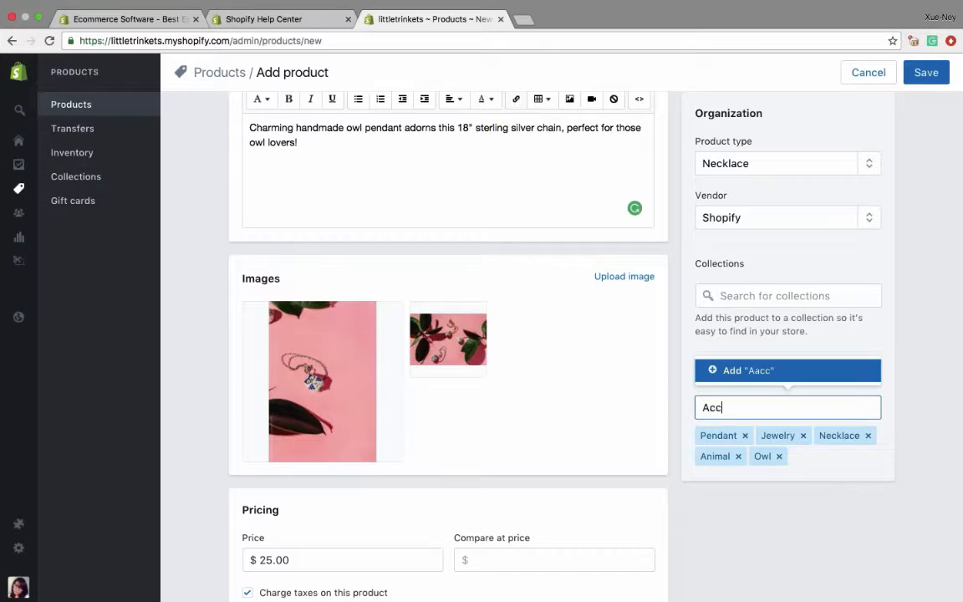
type("essories")
key("Tab")
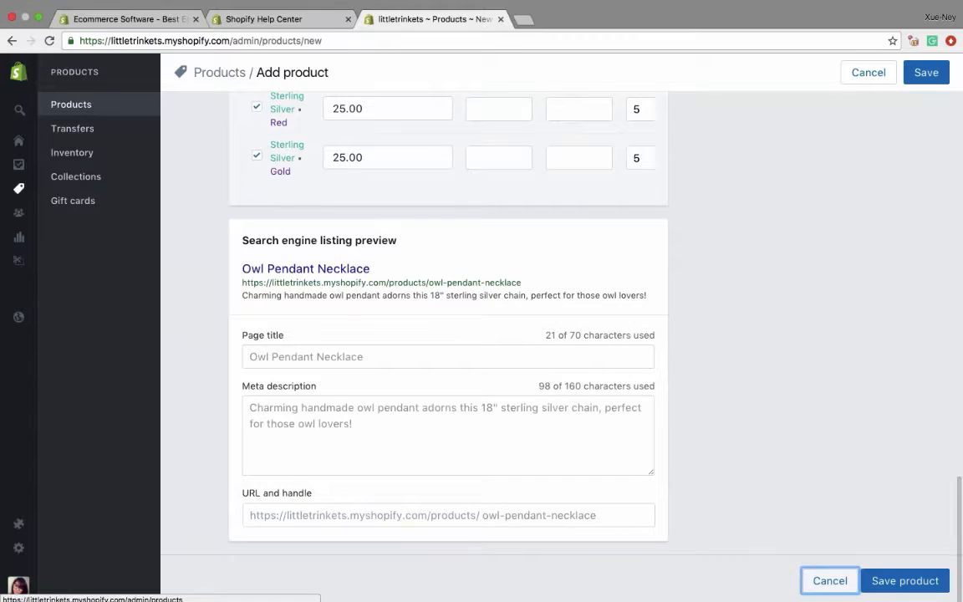
scroll(777, 455, "up", 15)
scroll(778, 454, "down", 3)
left_click(752, 391)
type("Accessories")
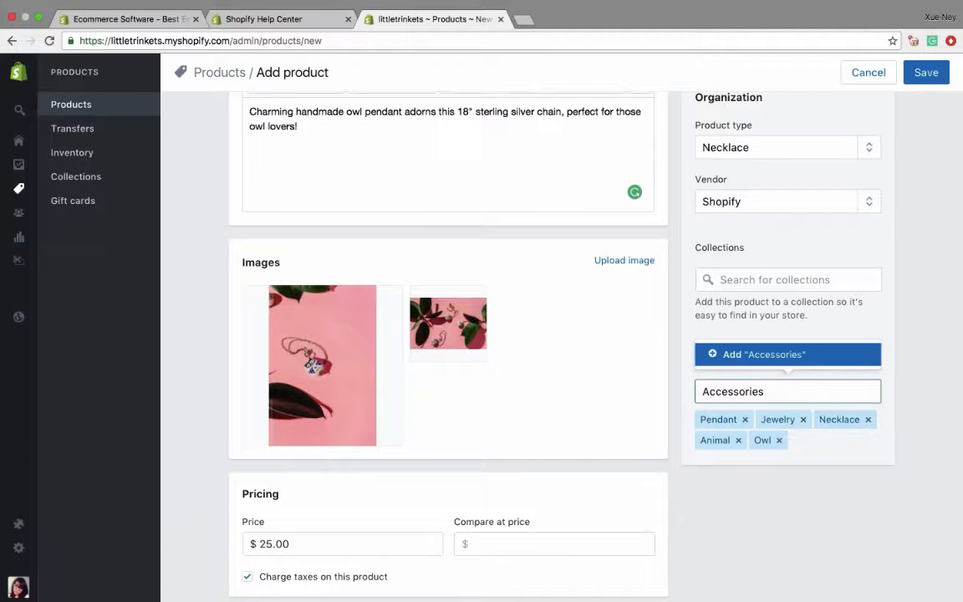
key("Return")
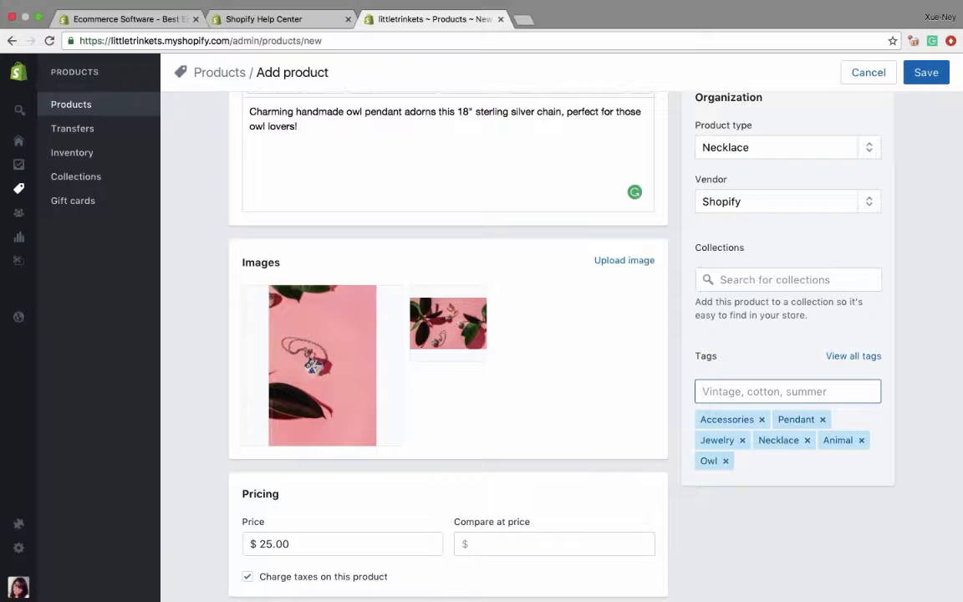
- Look over the pricing, inventory, shipping and variant details of the Owl Pendant Necklace and save the product
scroll(448, 334, "down", 10)
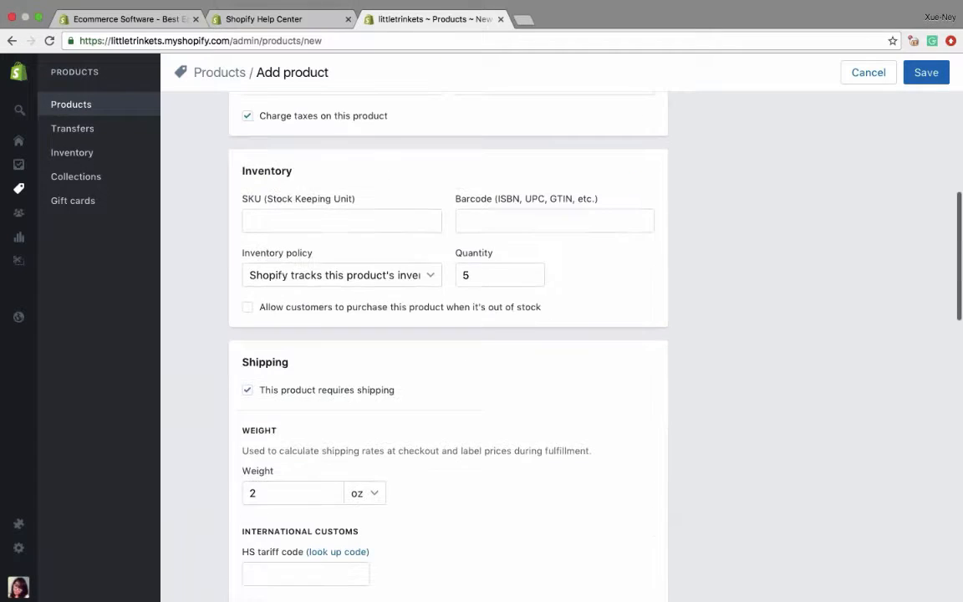
scroll(451, 311, "down", 10)
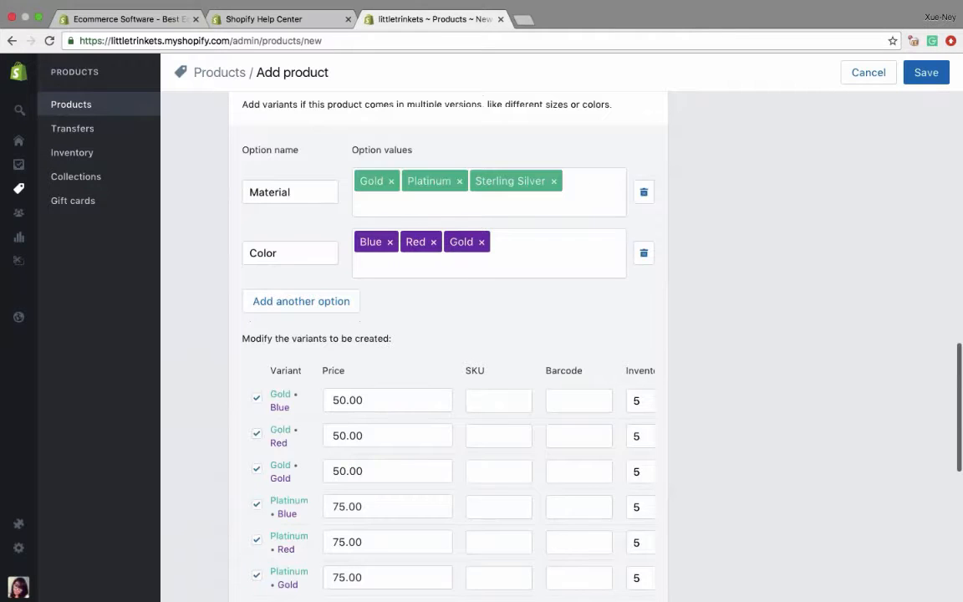
scroll(448, 334, "down", 5)
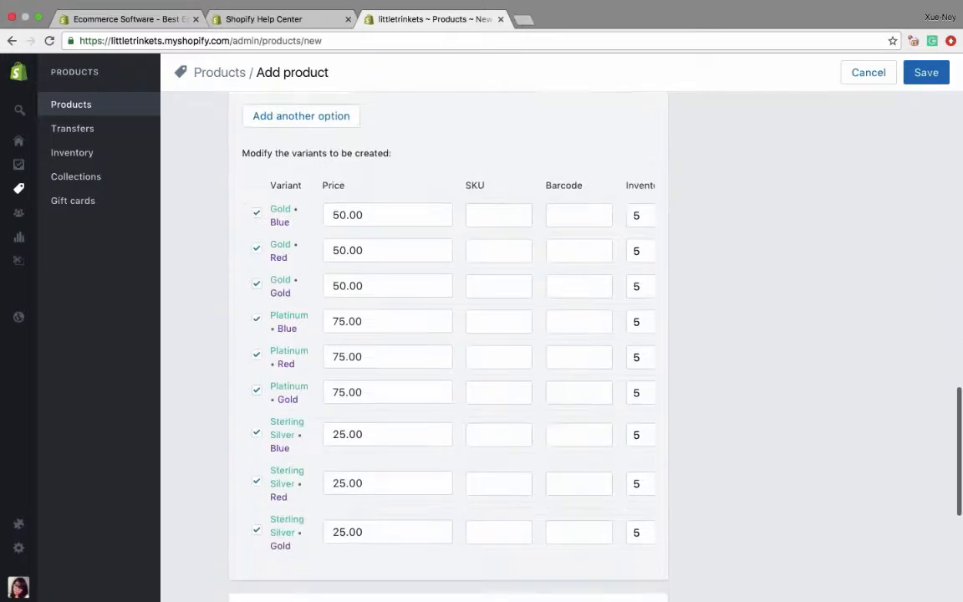
scroll(448, 335, "up", 20)
scroll(348, 401, "down", 3)
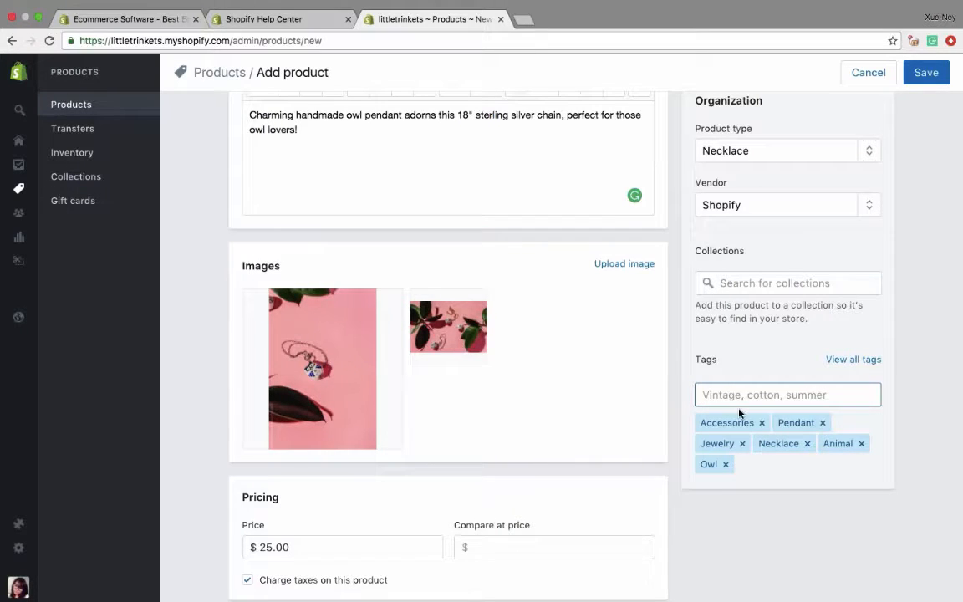
left_click(925, 72)
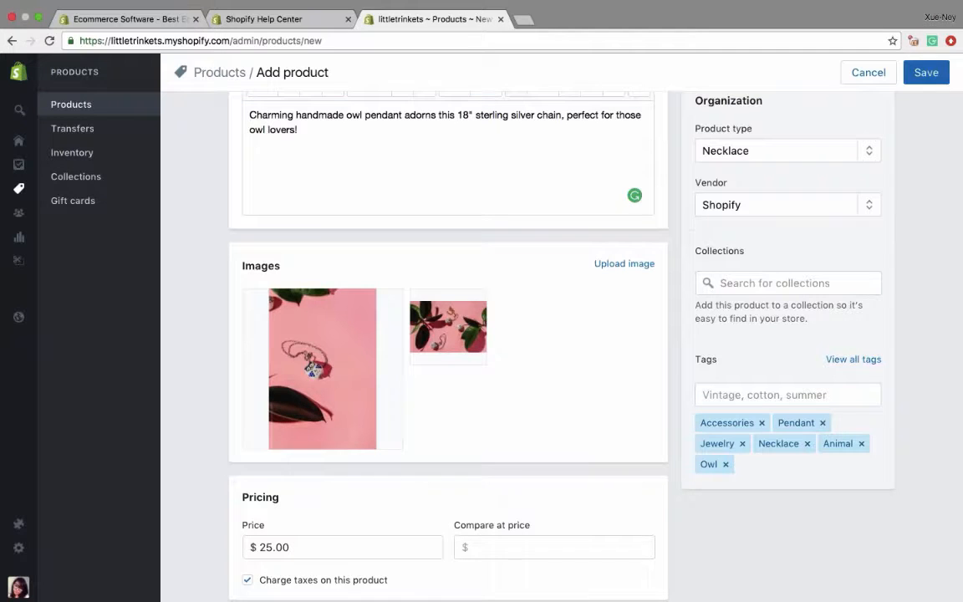
scroll(481, 335, "up", 3)
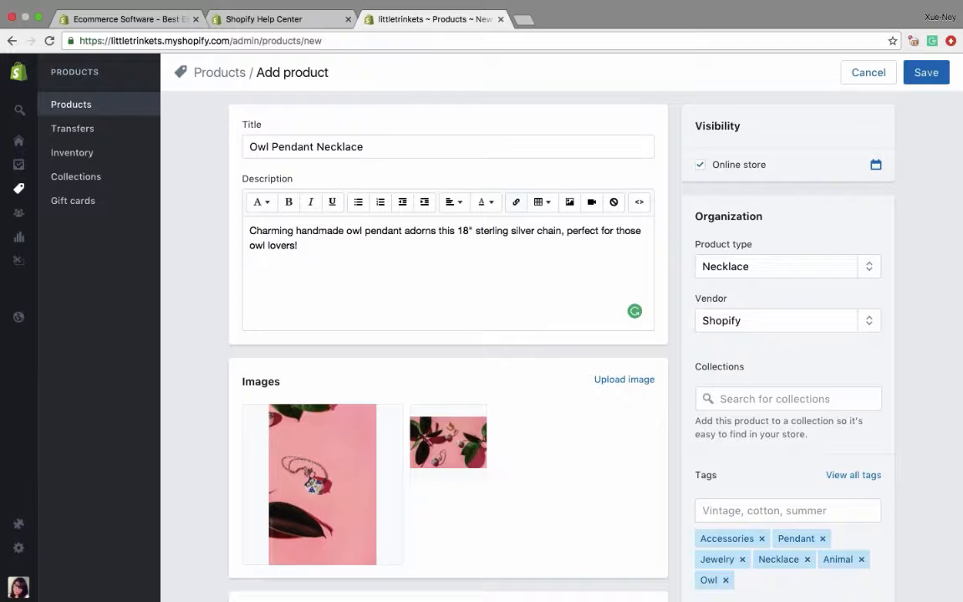
- Return to the product list and start a new product titled Elephant Brooch
left_click(90, 105)
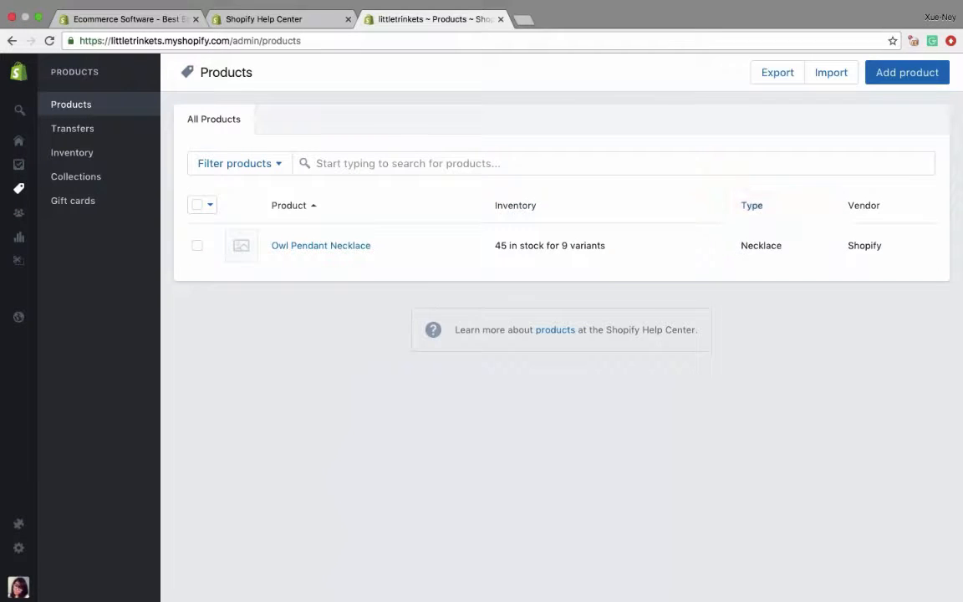
left_click(903, 75)
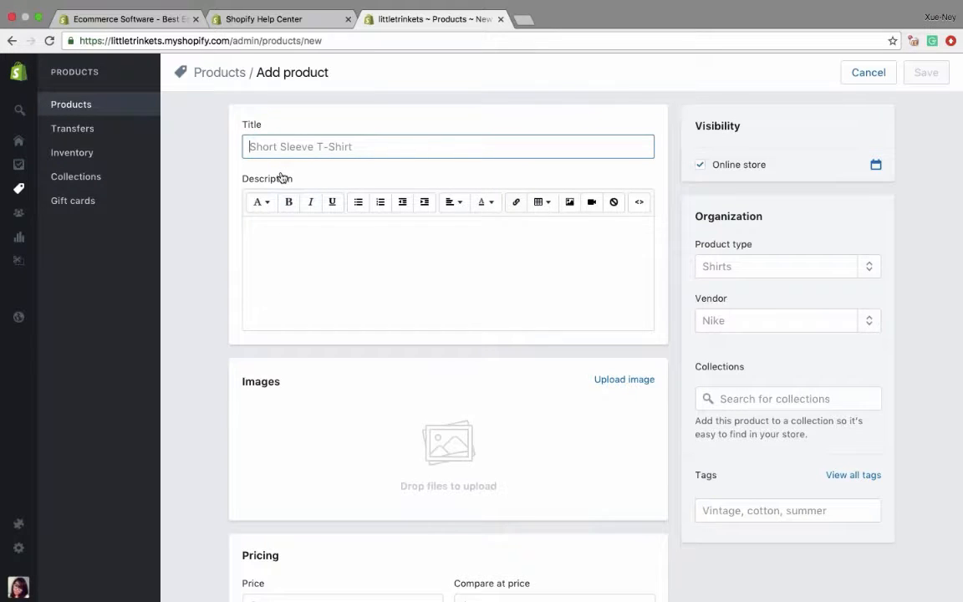
type("E")
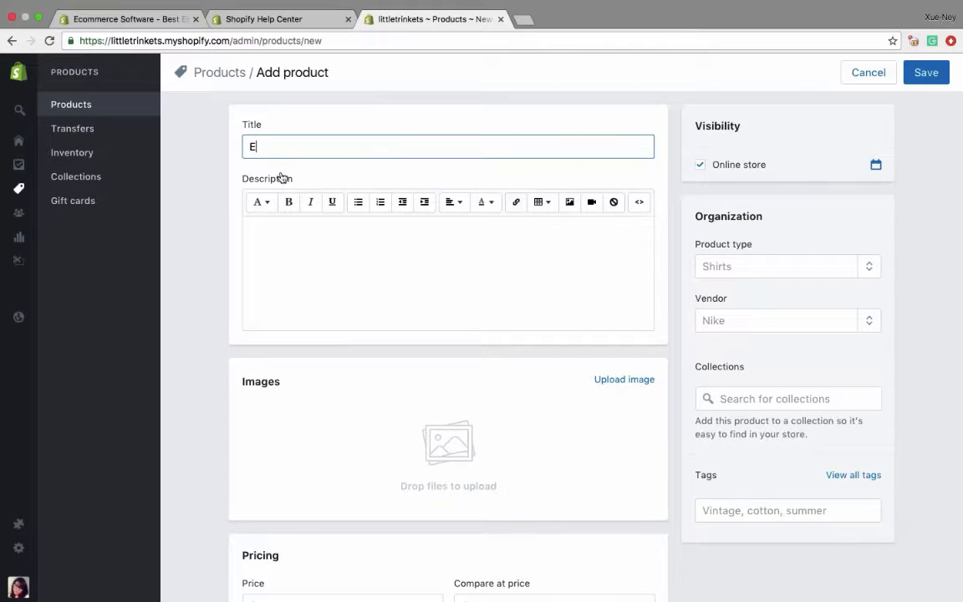
type("lephant Brooch")
- Paste the copied text "Cute elephant brooch can complement any outfit, this season. White enamel set in sterling silver." as the product description
key("super+Tab")
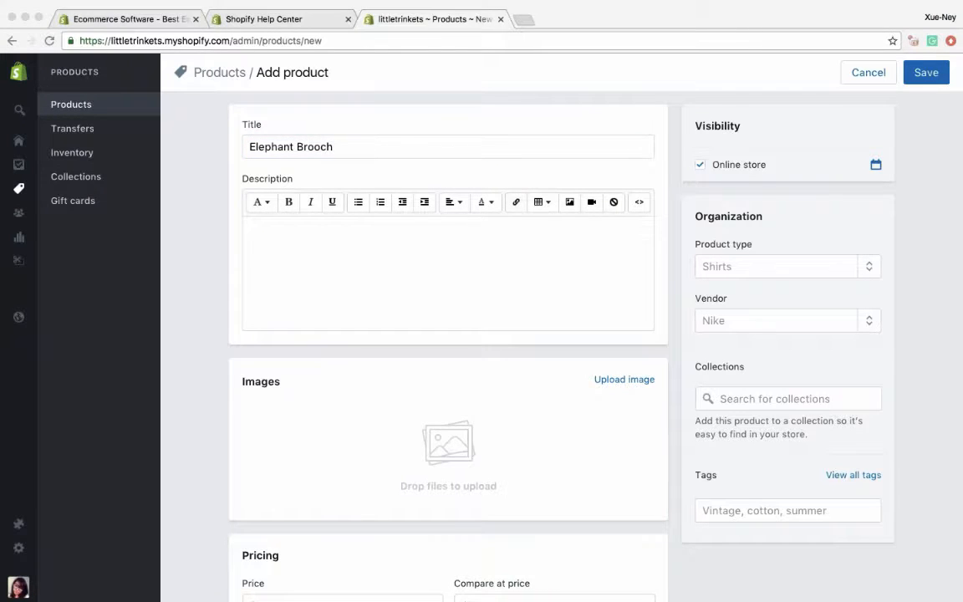
left_click(393, 262)
key("super+v")
key("super+z")
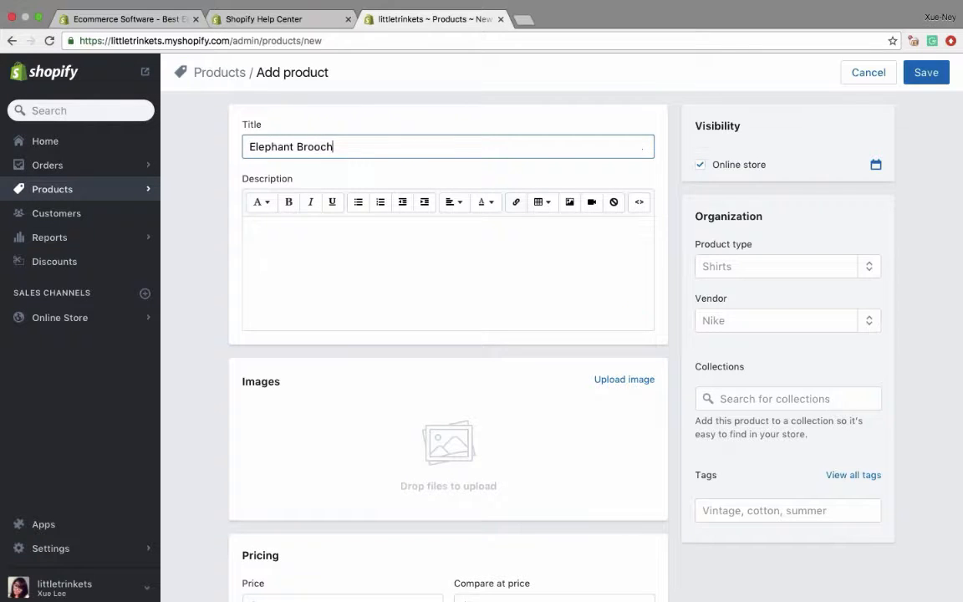
key("Tab")
type("Cute elephant brooch can complement any outfit, this season. White enamel set in sterling silver.")
- Upload Brooch1.jpg from the Webinar - Jewelry folder as the Elephant Brooch's product image
left_click(624, 380)
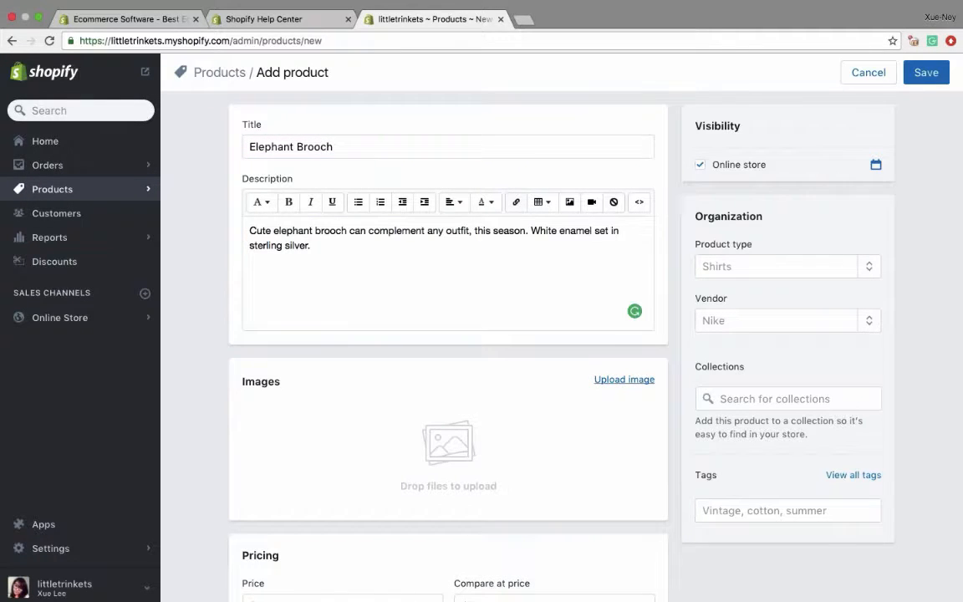
scroll(487, 125, "down", 2)
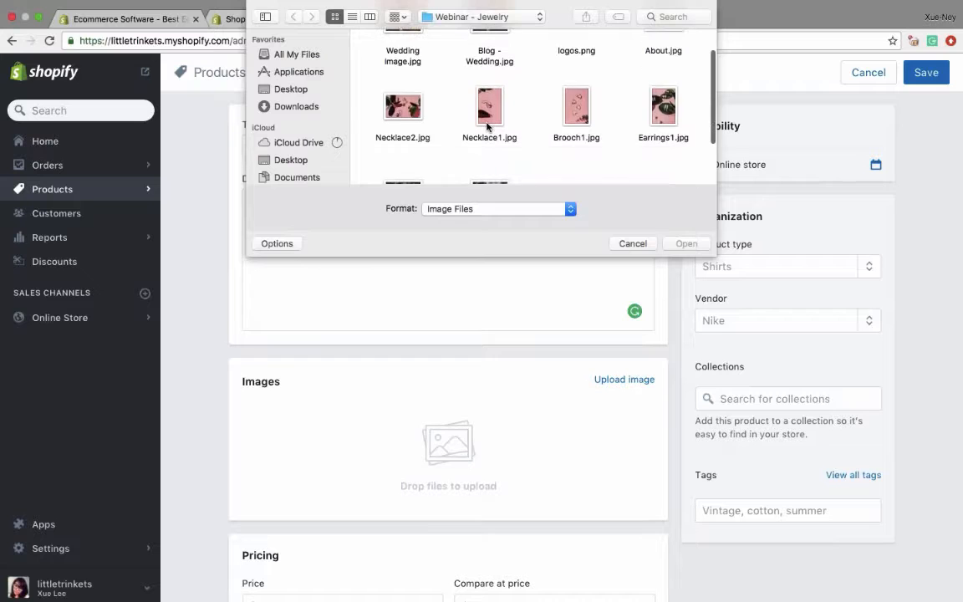
left_click(574, 102)
double_click(575, 103)
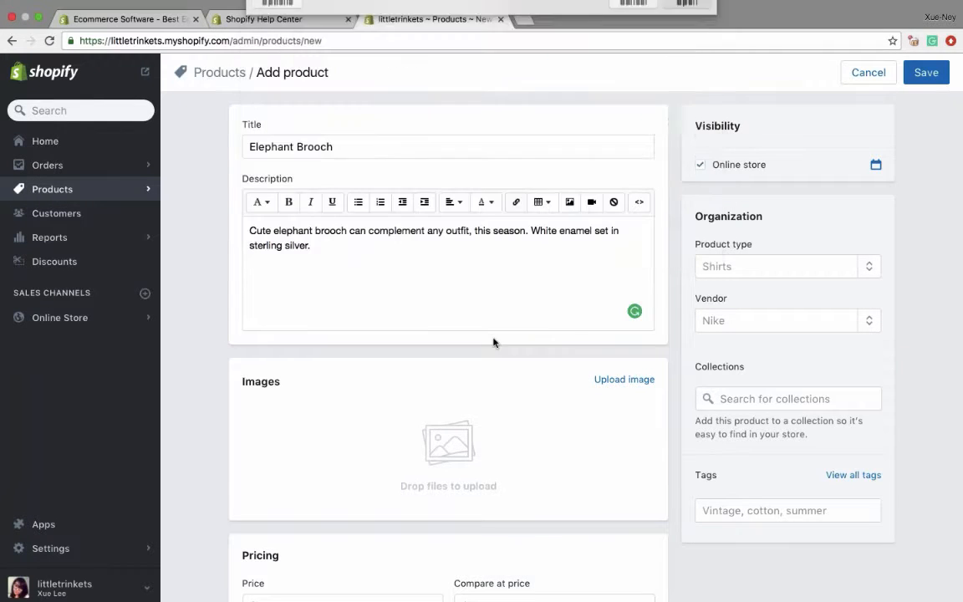
scroll(477, 382, "down", 8)
scroll(477, 384, "up", 4)
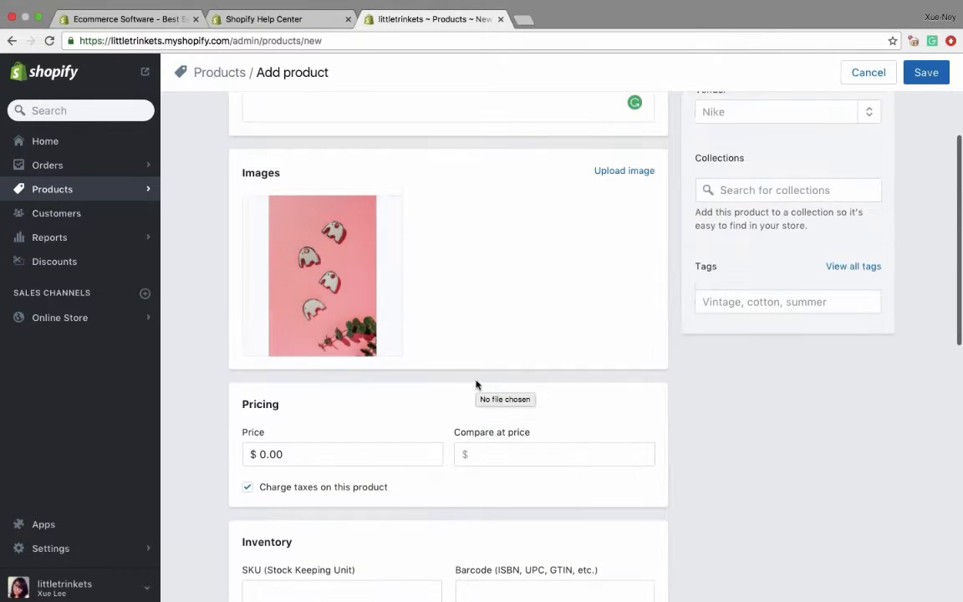
- Set the Elephant Brooch's price to $25.00
scroll(477, 384, "down", 5)
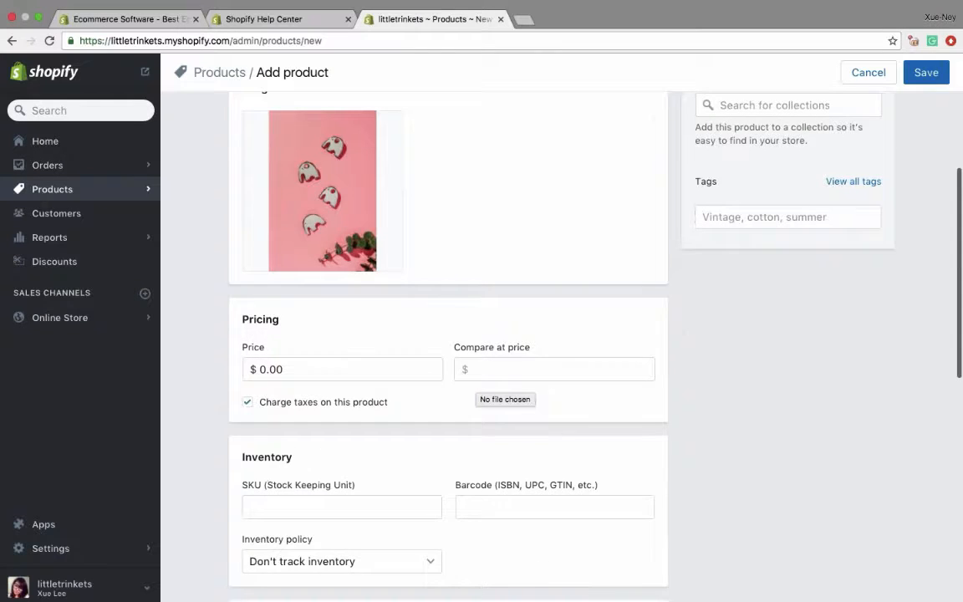
double_click(272, 291)
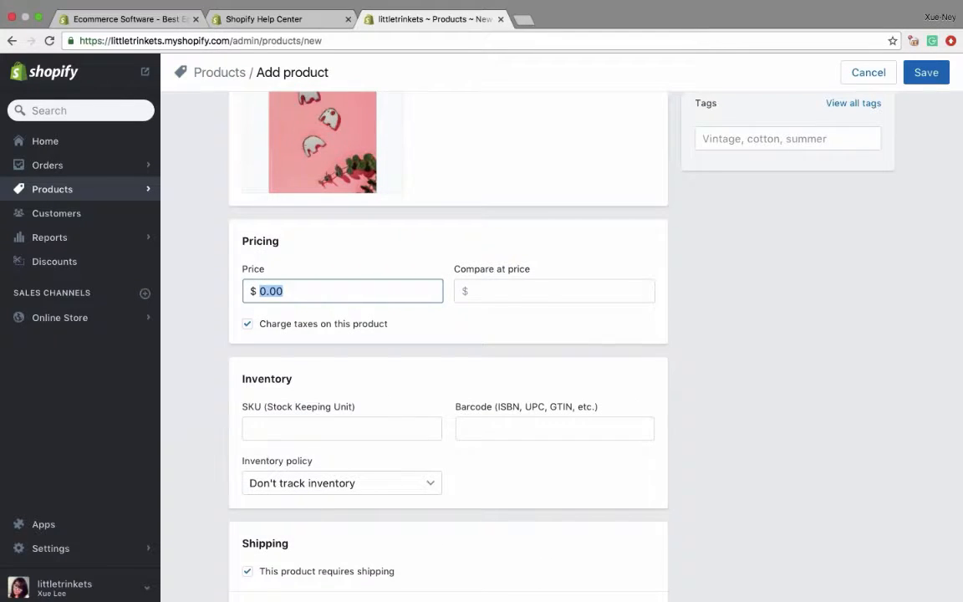
type("25")
key("Tab")
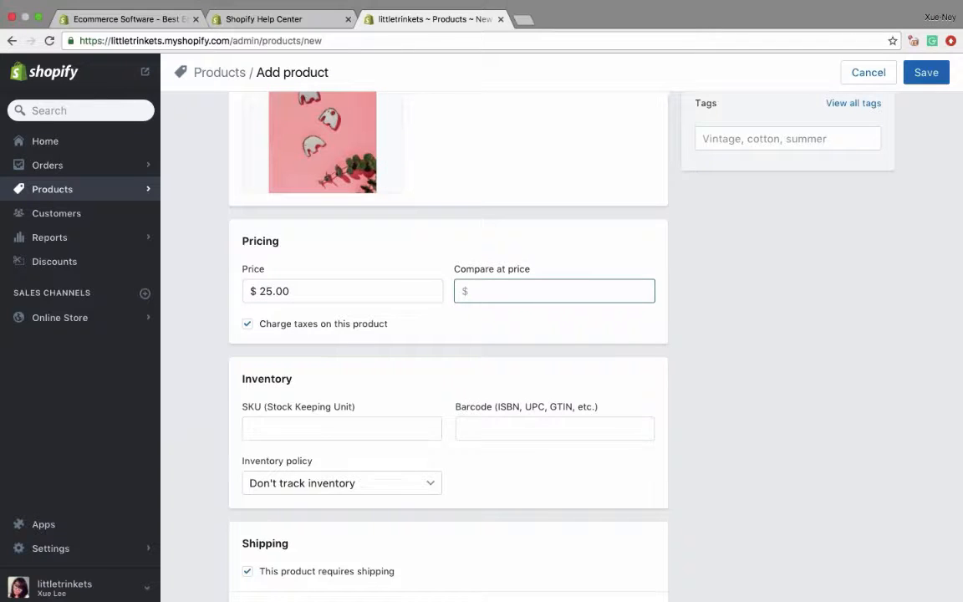
- Have Shopify track the Elephant Brooch's inventory and set its quantity to 5
scroll(448, 342, "down", 3)
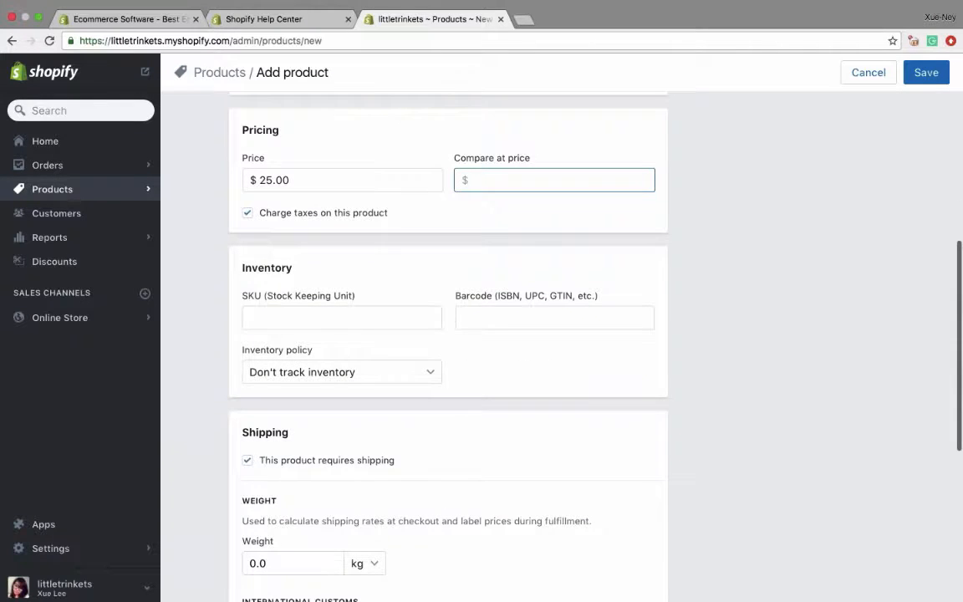
left_click(341, 371)
left_click(341, 387)
left_click(479, 371)
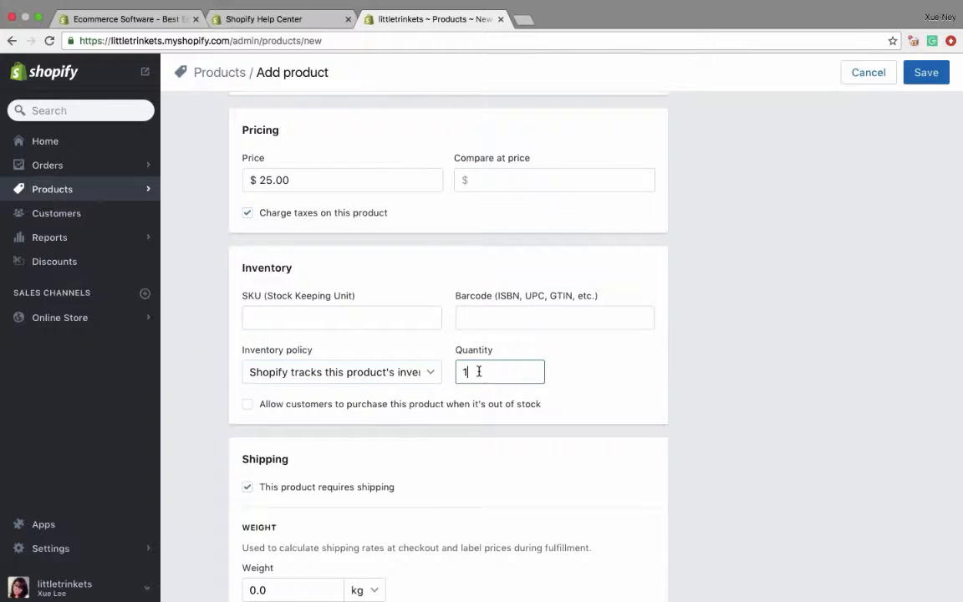
key("BackSpace")
type("5")
- Set the Elephant Brooch's shipping weight to 2.0 oz
scroll(340, 340, "down", 2)
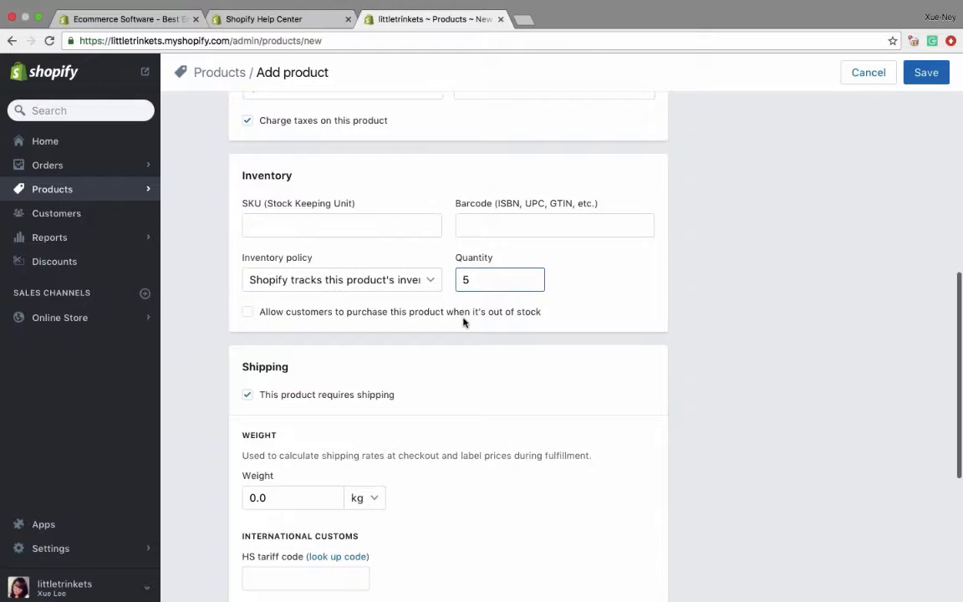
scroll(464, 322, "down", 2)
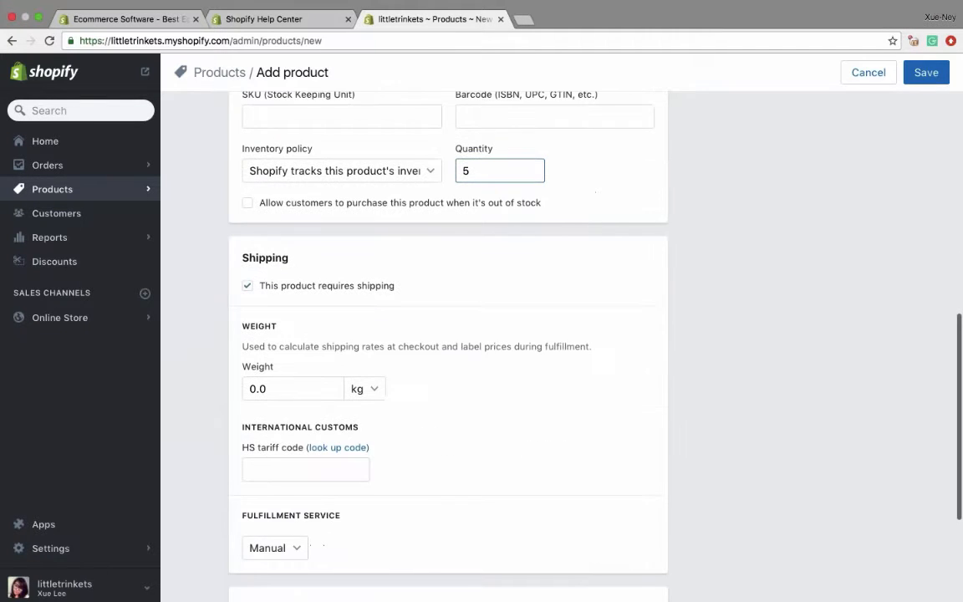
scroll(448, 335, "down", 1)
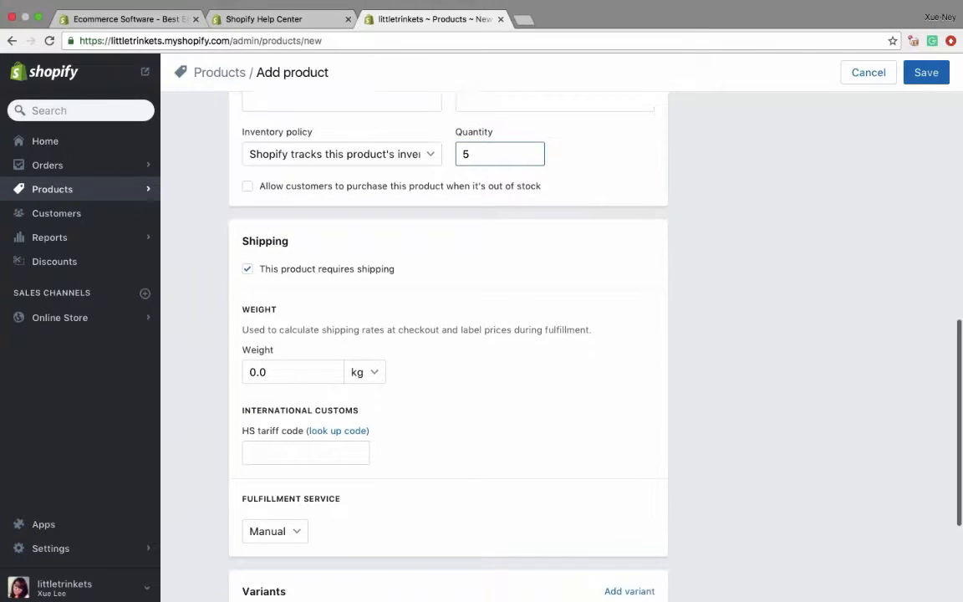
scroll(364, 351, "down", 1)
left_click(364, 335)
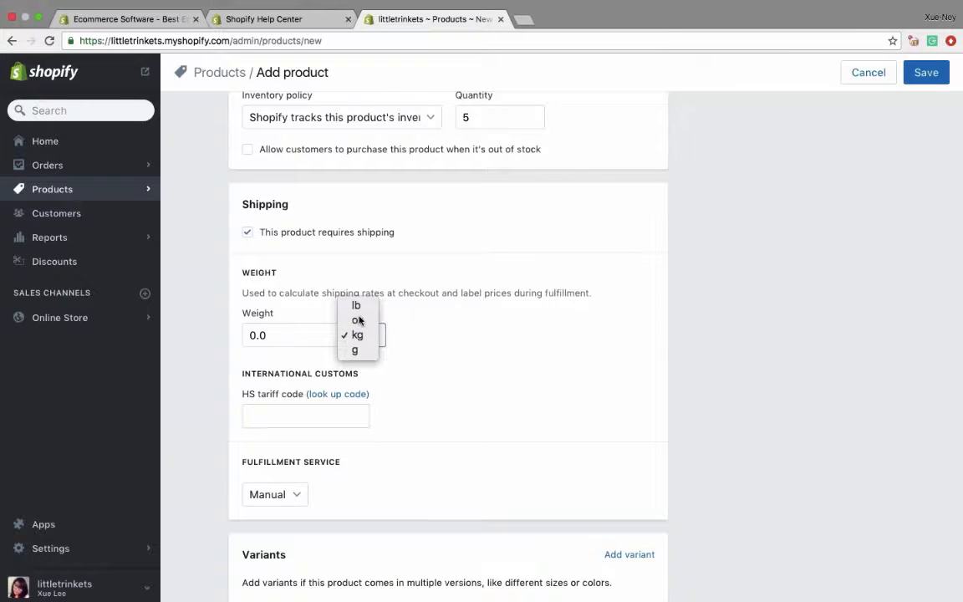
left_click(358, 320)
left_click(298, 333)
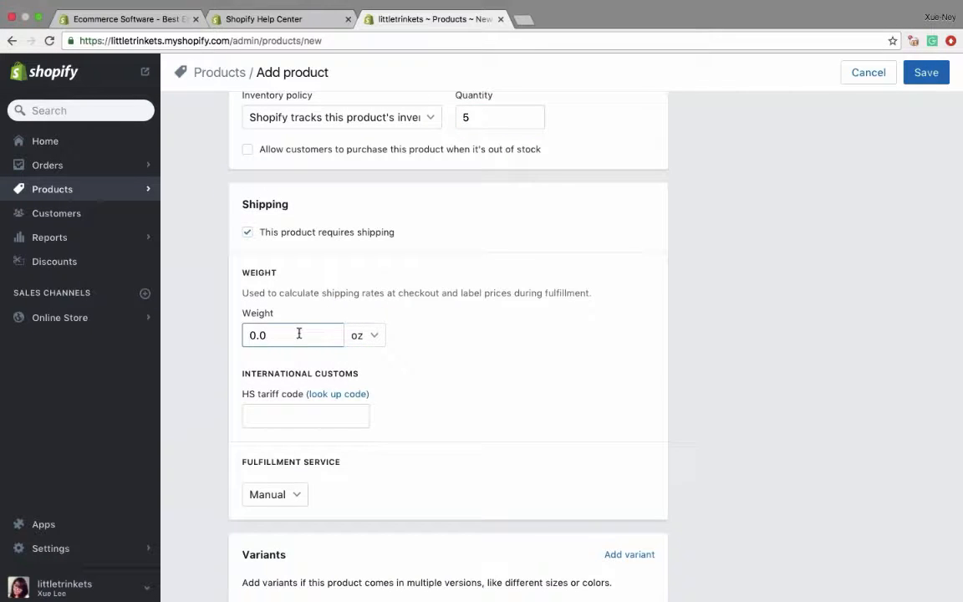
left_click(256, 334)
key("BackSpace")
type("2")
- Add a variant option named Style to the Elephant Brooch with the value Without Ears
scroll(398, 393, "down", 4)
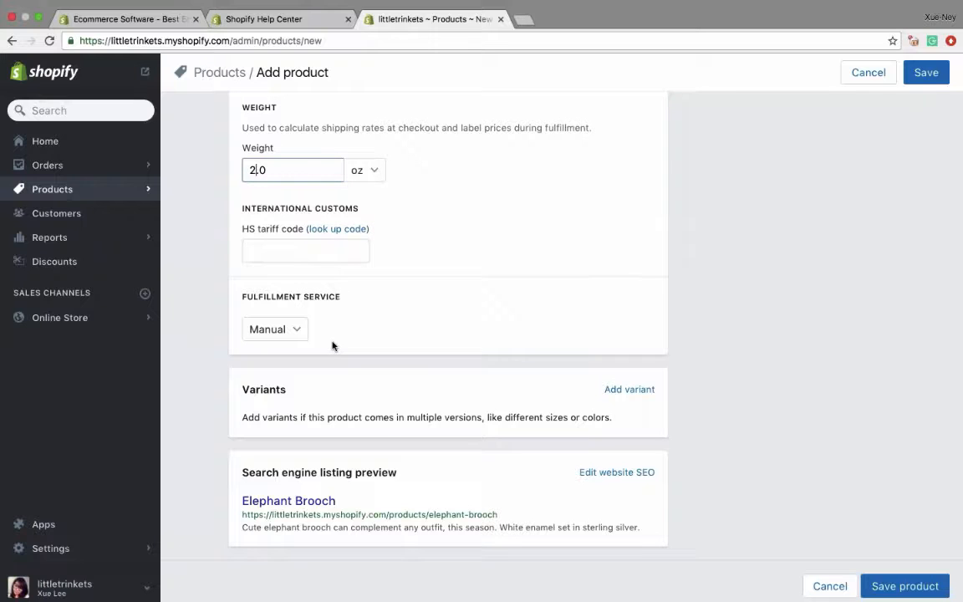
left_click(629, 389)
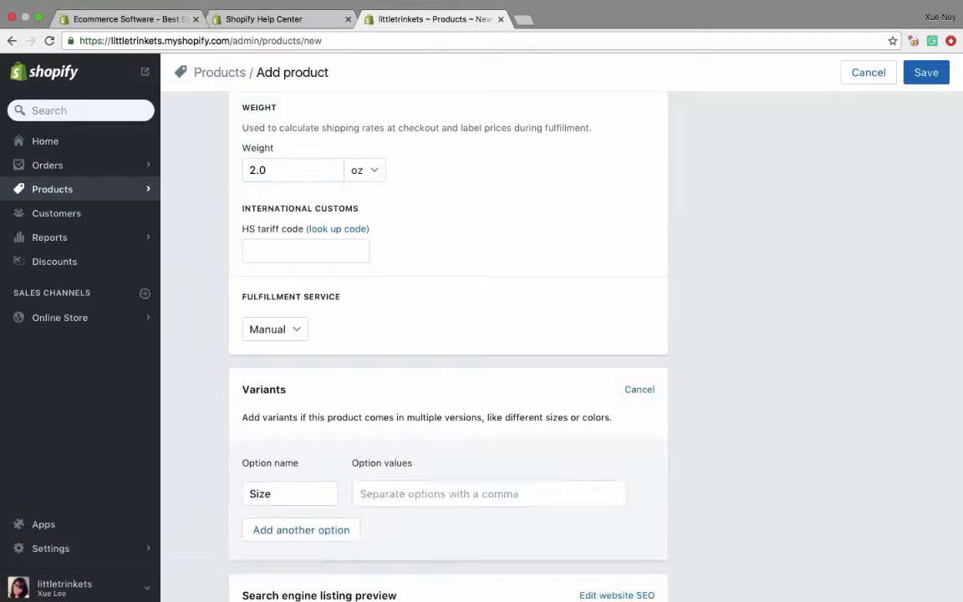
scroll(604, 402, "down", 2)
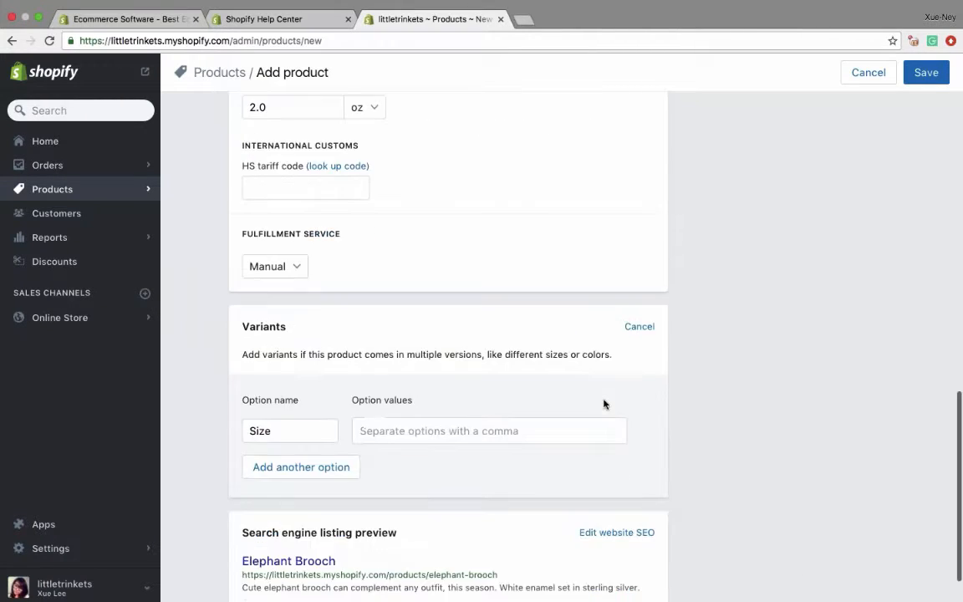
key("Tab")
type("Style")
key("Tab")
type("With")
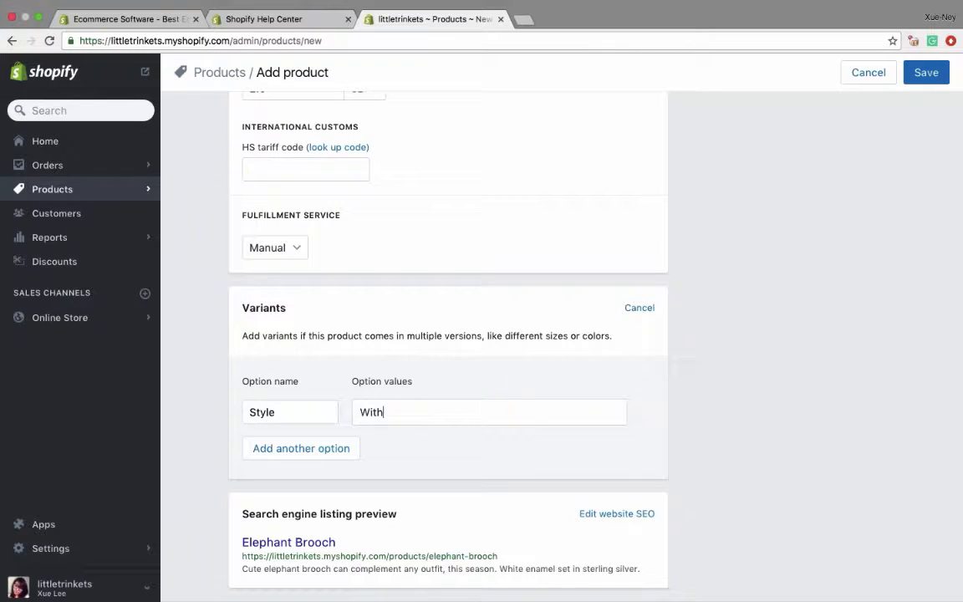
type("out Ears")
key("Return")
- Add With Ears as a second value of the Style option
type("Ears")
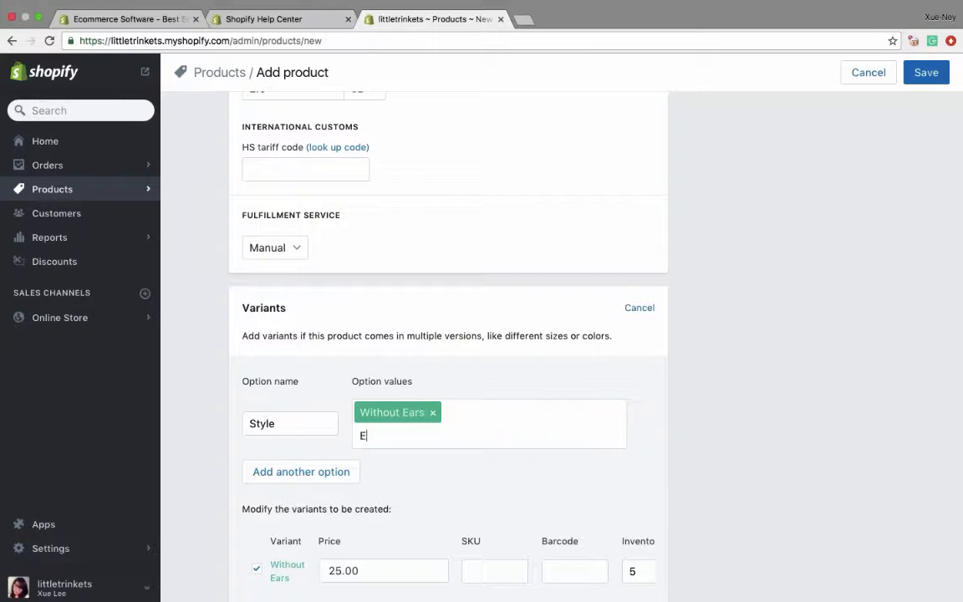
key("BackSpace")
key("BackSpace")
key("BackSpace")
key("BackSpace")
type("With Ears")
key("Return")
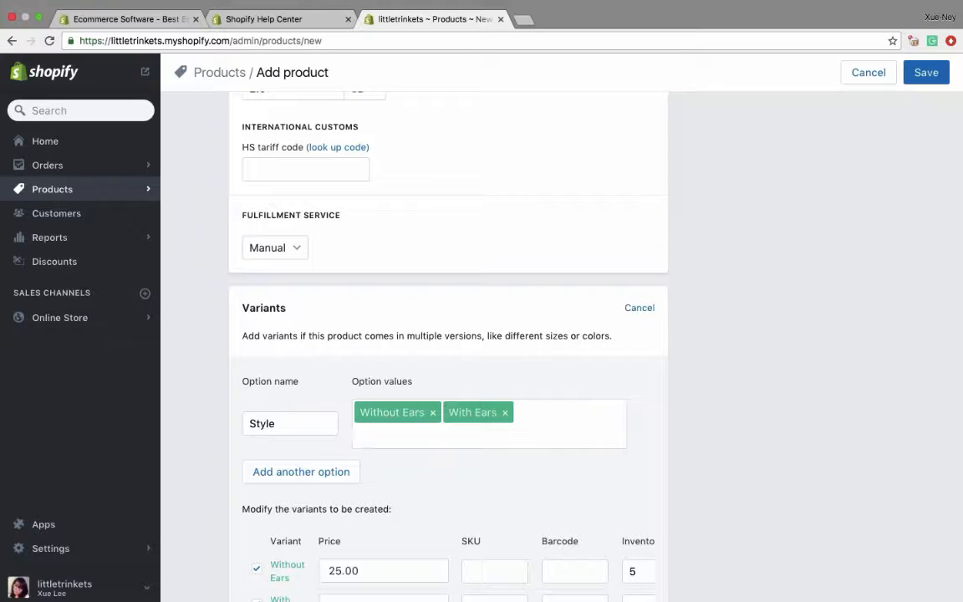
- Add a second variant option named Color with the values Grey and White
left_click(264, 473)
double_click(281, 475)
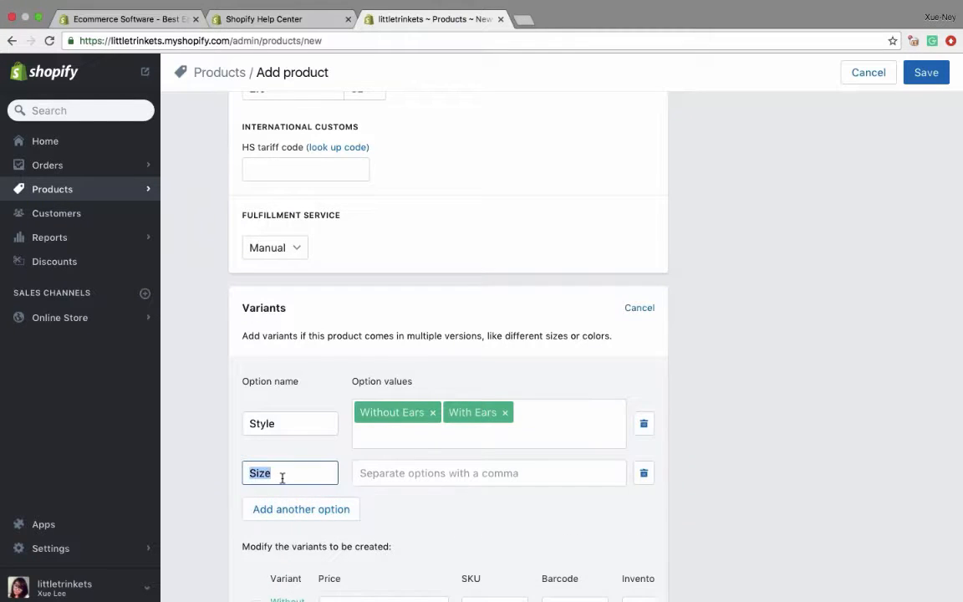
type("Color")
key("Tab")
type("Grey")
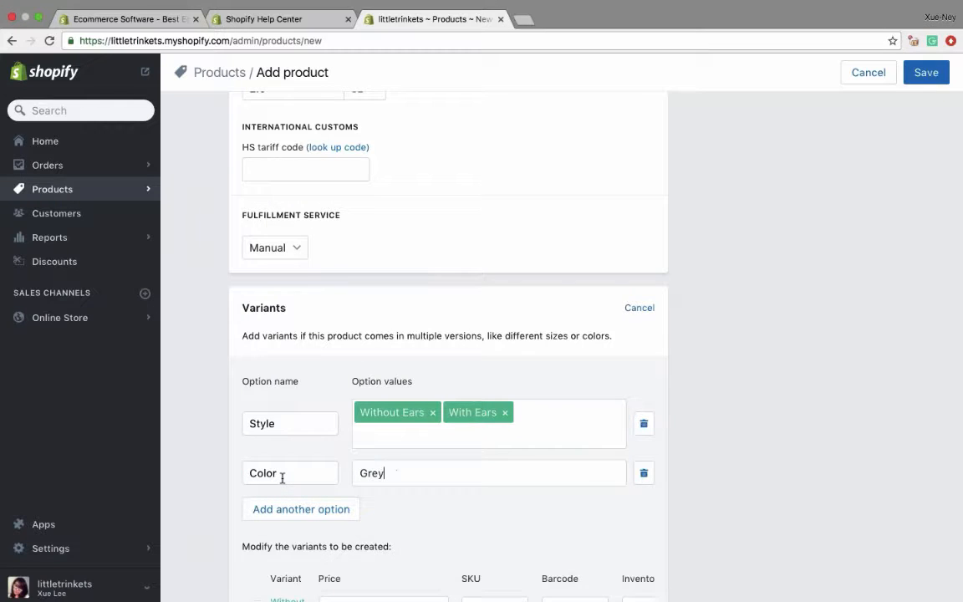
key("Return")
type("White")
key("Return")
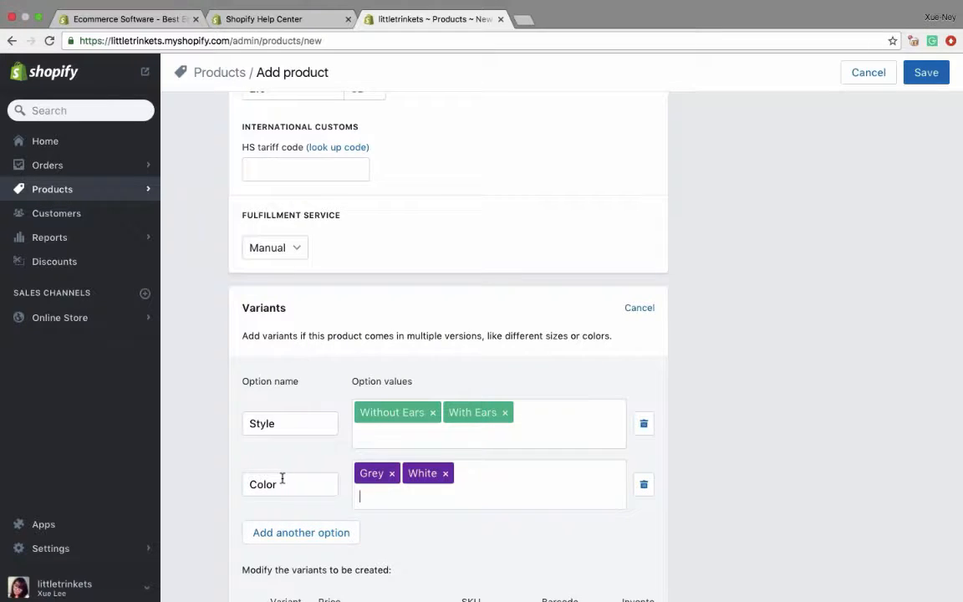
- Set the Elephant Brooch's product type to Broach
scroll(282, 478, "down", 5)
scroll(282, 478, "down", 4)
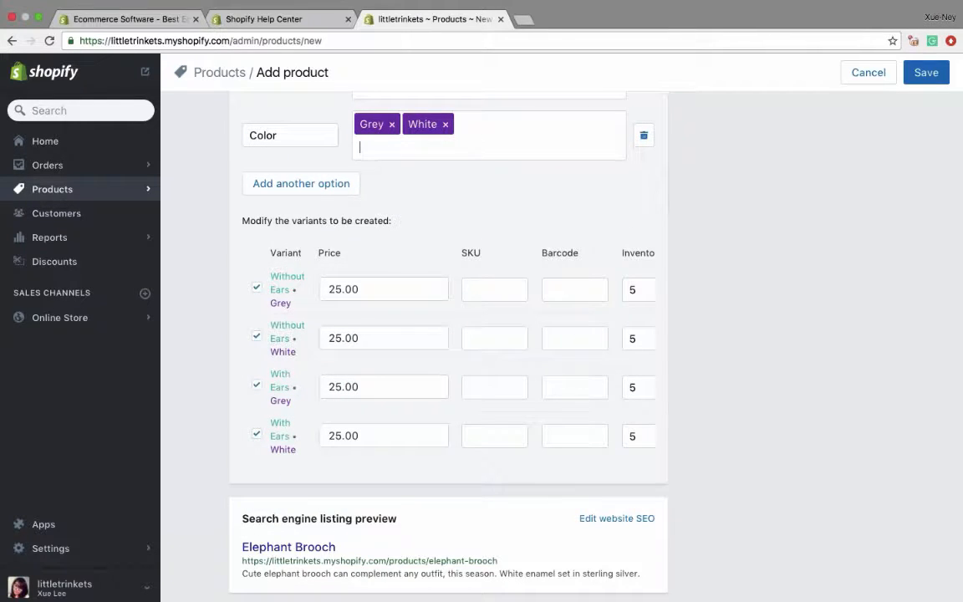
scroll(448, 335, "up", 20)
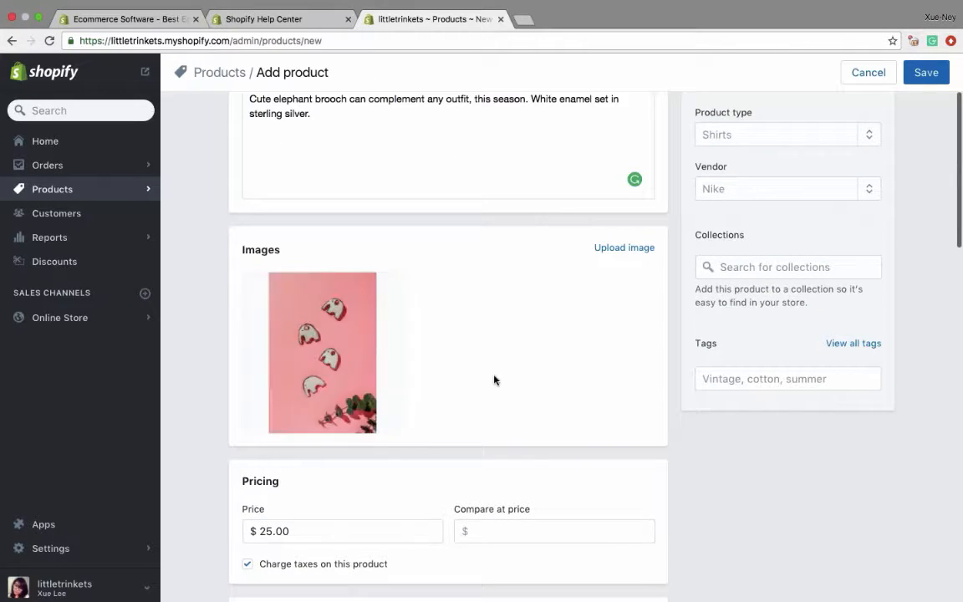
scroll(494, 381, "up", 3)
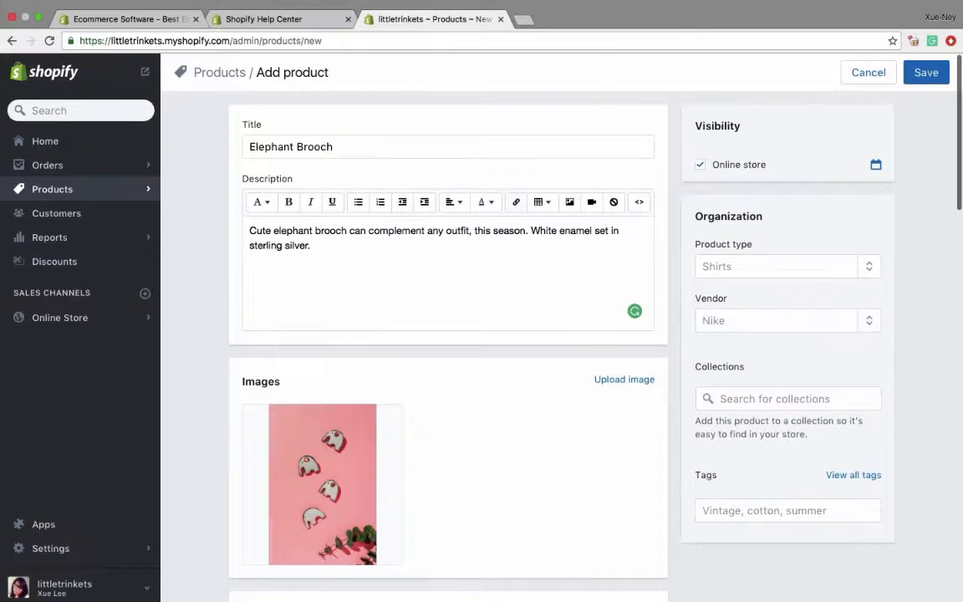
left_click(730, 265)
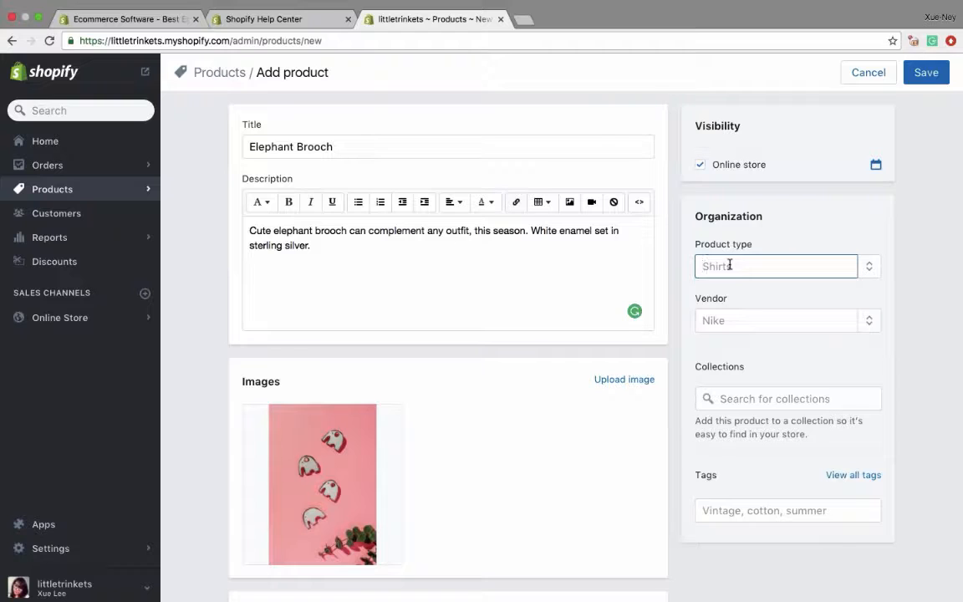
type("Broach")
key("Tab")
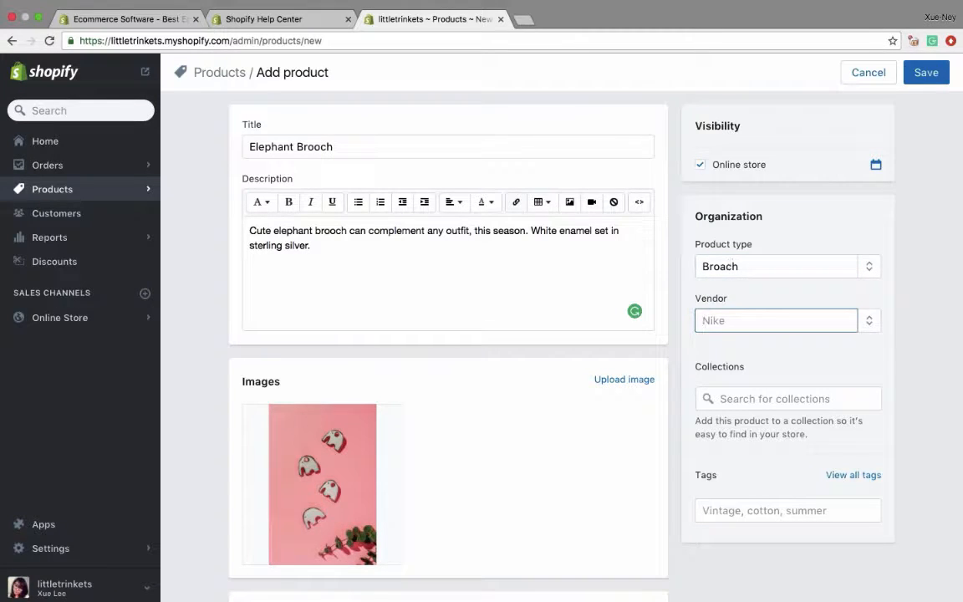
type("Sho")
key("BackSpace")
key("BackSpace")
key("BackSpace")
left_click(913, 330)
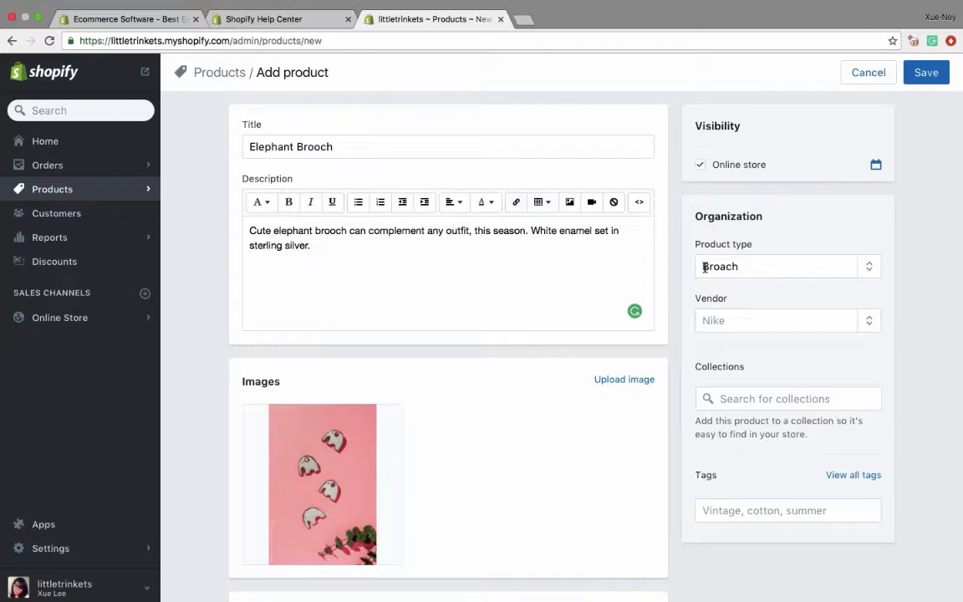
left_click(739, 268)
left_click(867, 271)
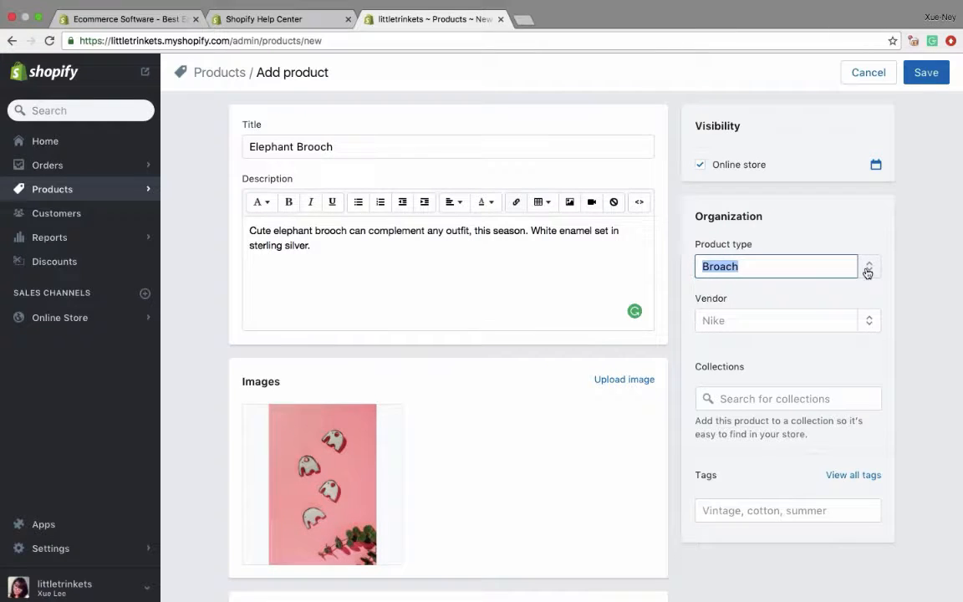
- Add Shopify as a new vendor and assign it to the Elephant Brooch
left_click(869, 326)
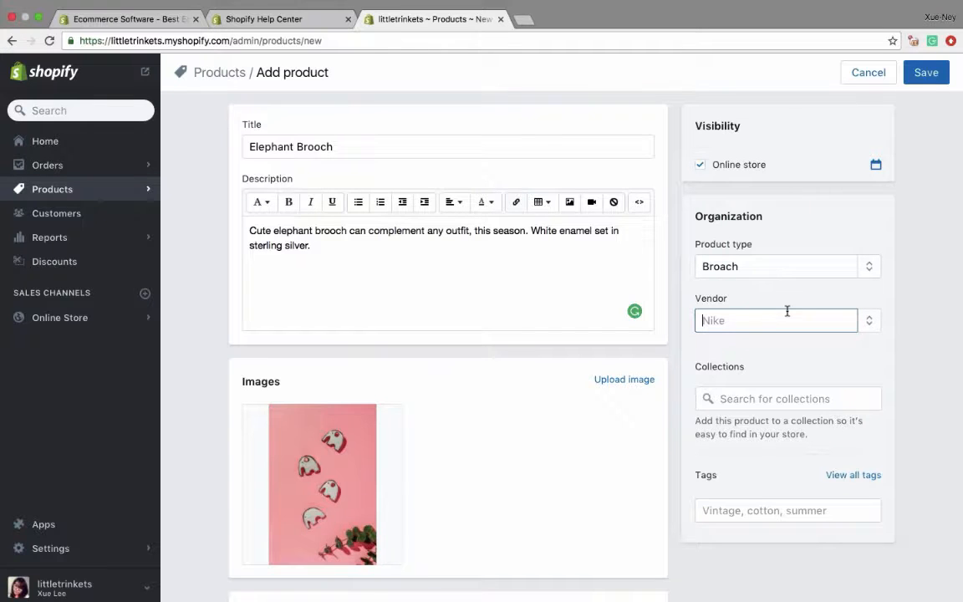
type("Shopify")
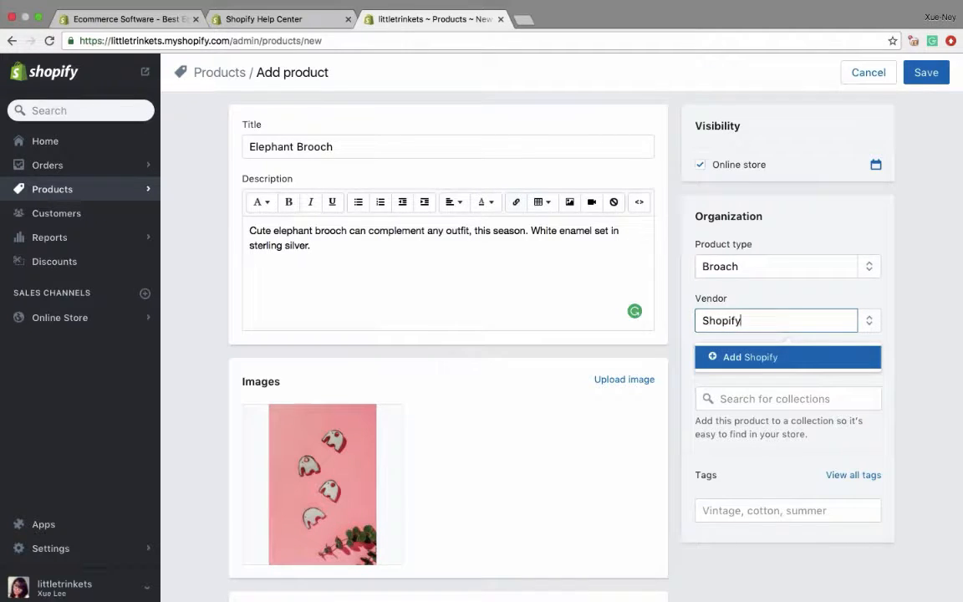
left_click(773, 358)
left_click(874, 325)
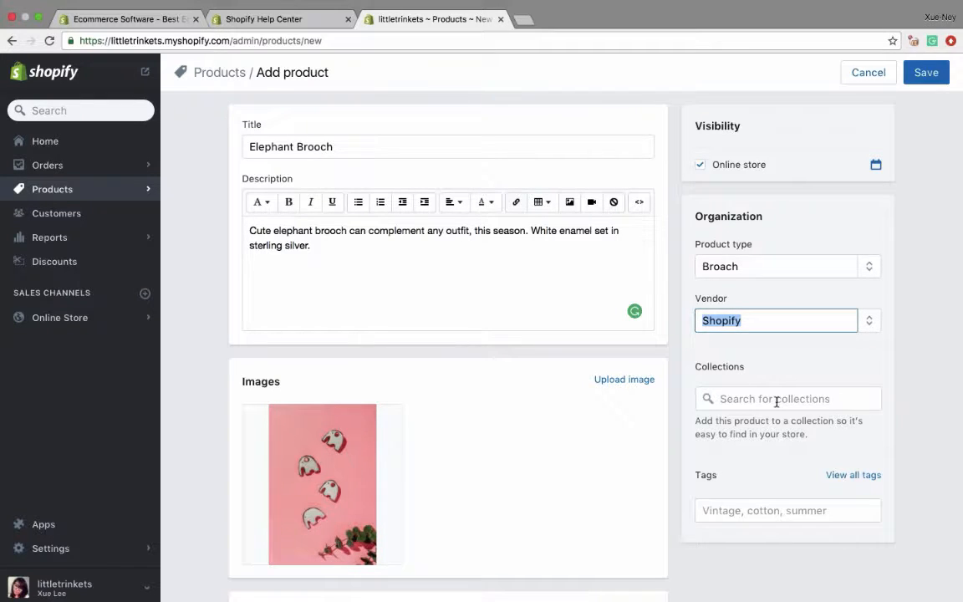
- Tag the Elephant Brooch with Sterling Silver, Elephant, Animal and Broach
scroll(777, 401, "down", 3)
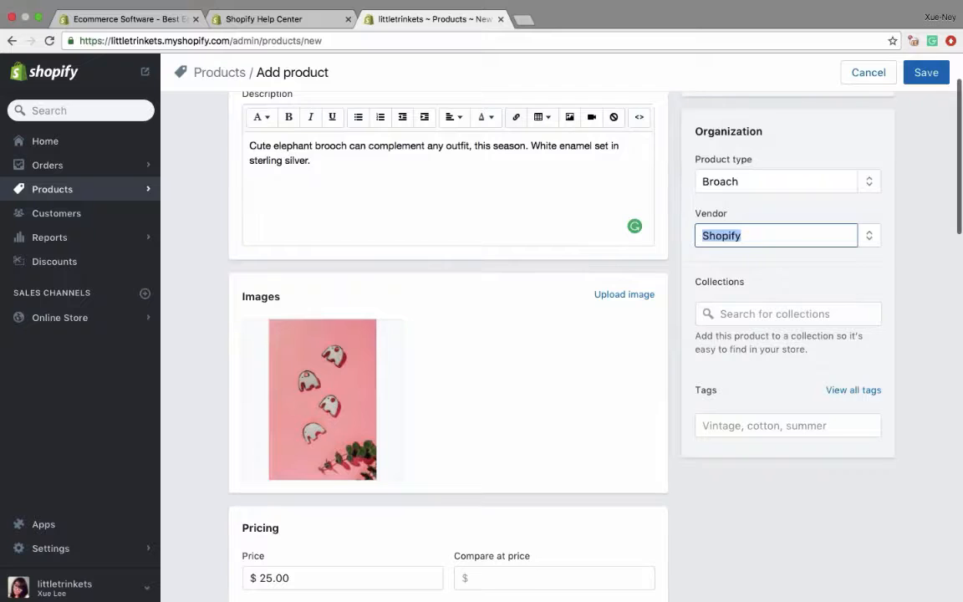
left_click(769, 426)
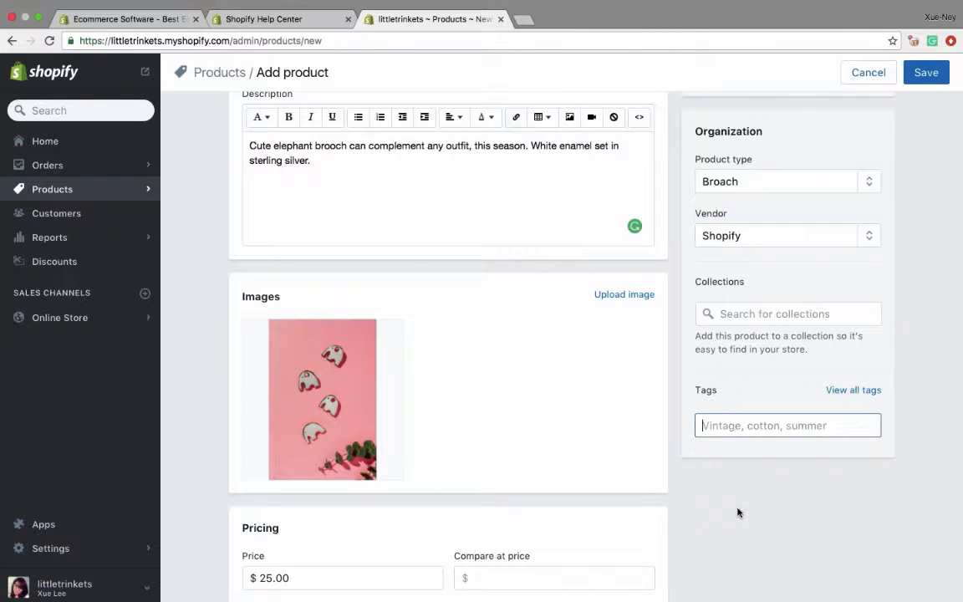
type("S")
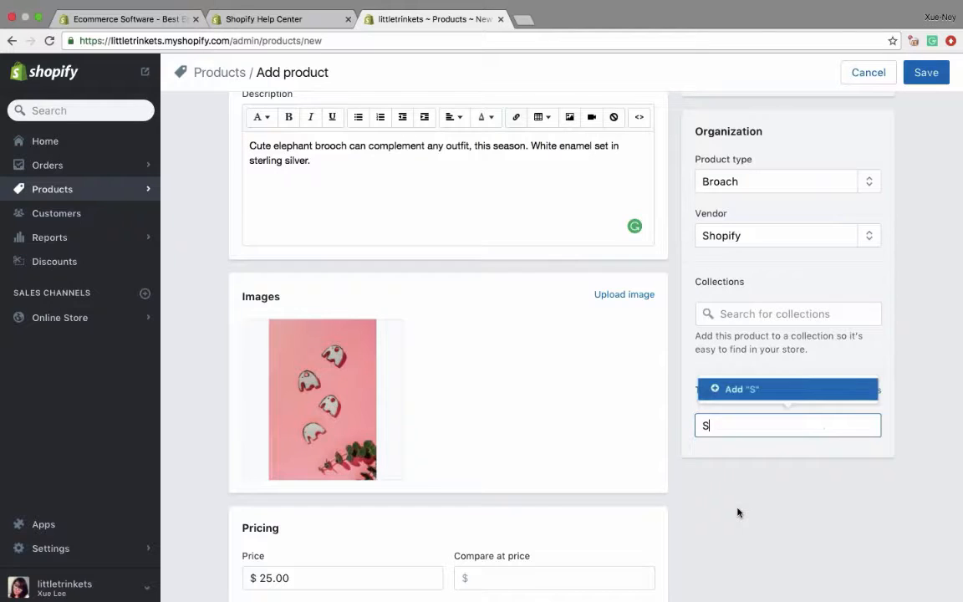
type("terling Silver")
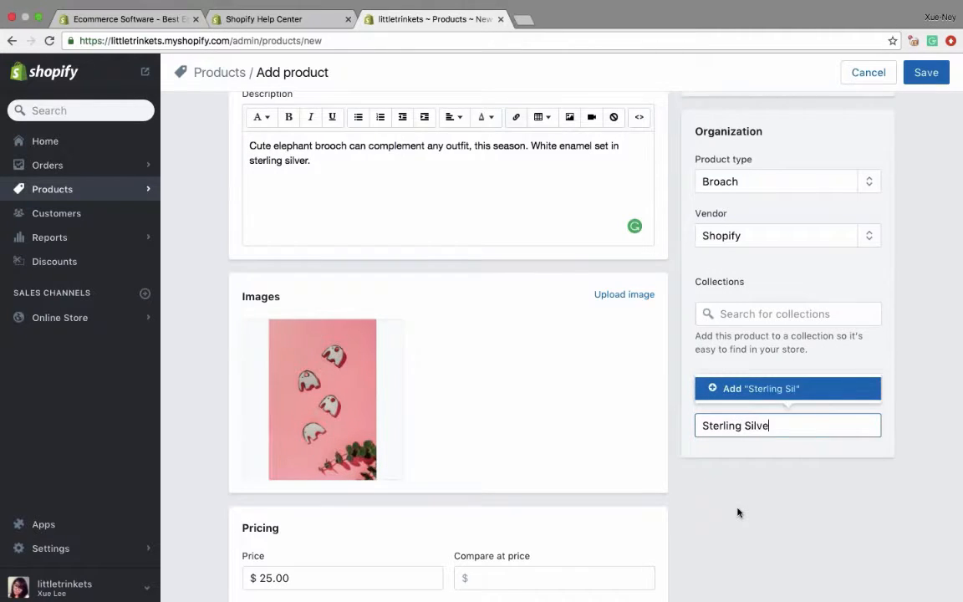
key("Return")
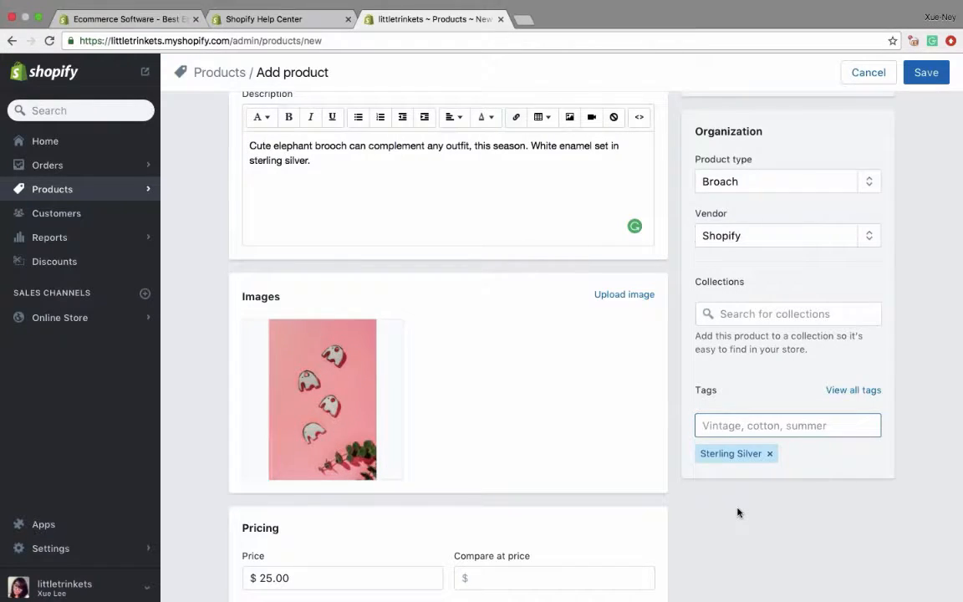
type("Elephant")
key("Return")
type("Animal")
key("Return")
type("Broach")
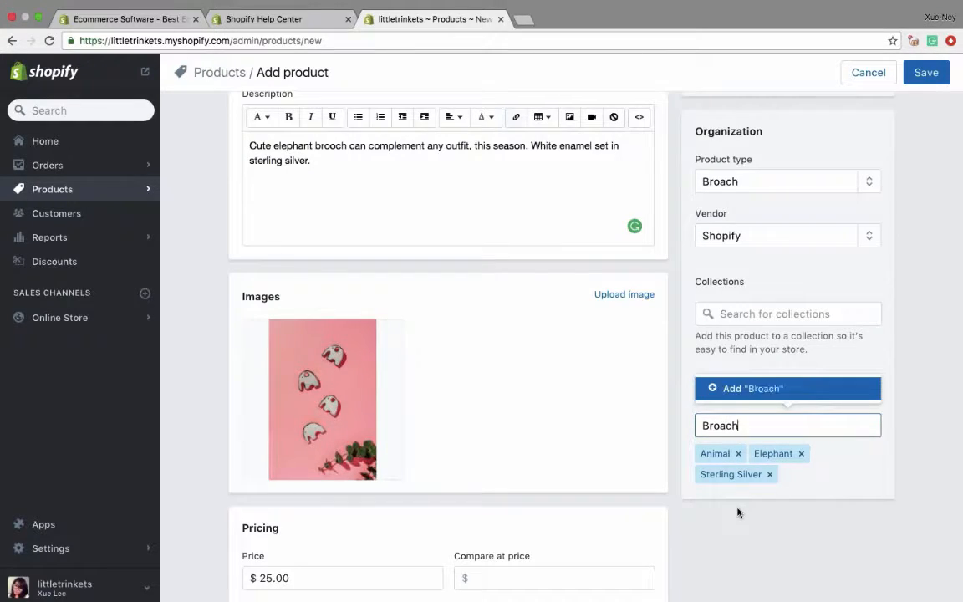
key("Return")
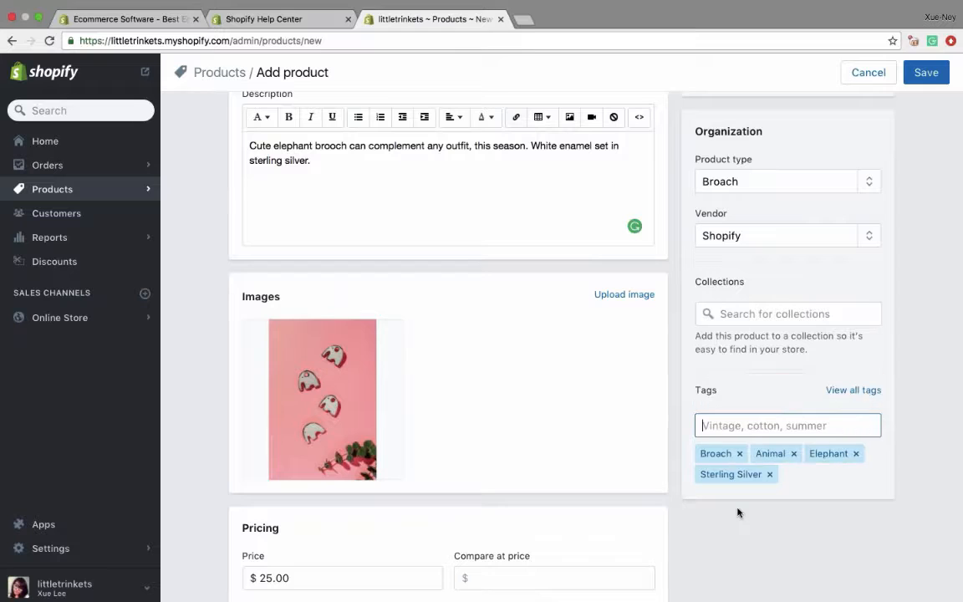
- Add the Accessories tag to the Elephant Brooch
type("Accessories")
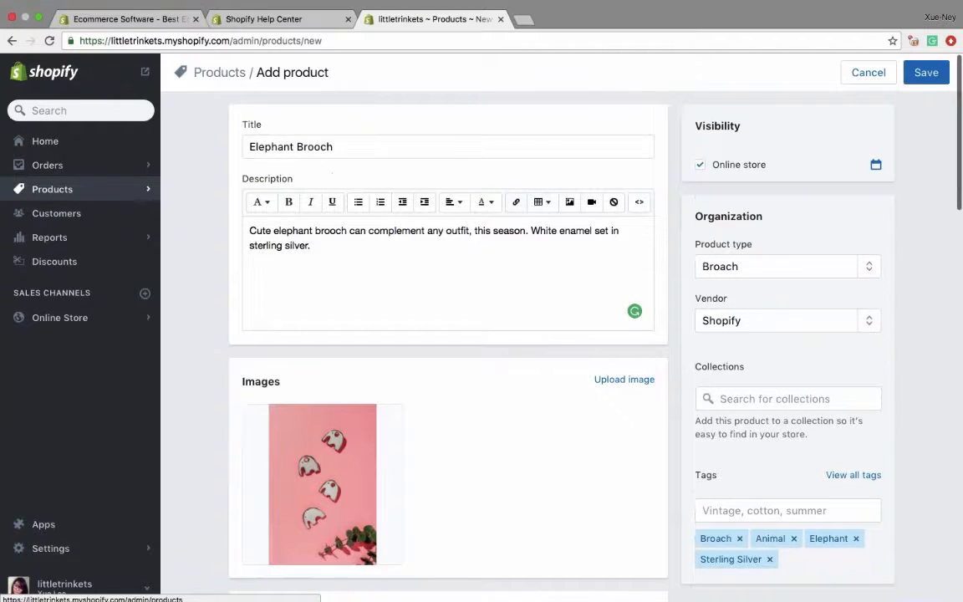
left_click(752, 505)
type("acc")
key("BackSpace")
key("BackSpace")
key("BackSpace")
type("Accessories")
key("Return")
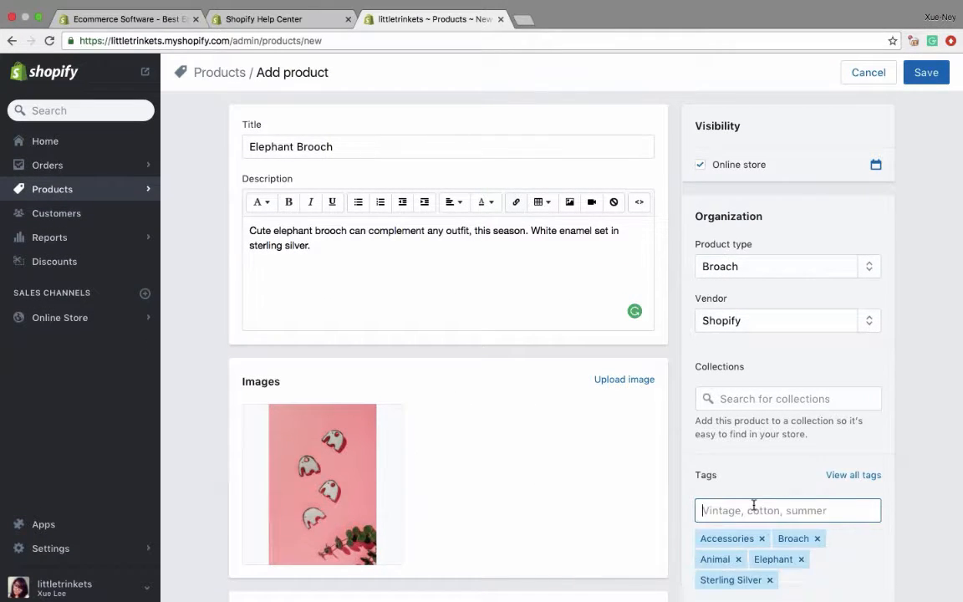
- Save the Elephant Brooch and start creating another product
scroll(752, 510, "down", 2)
left_click(926, 74)
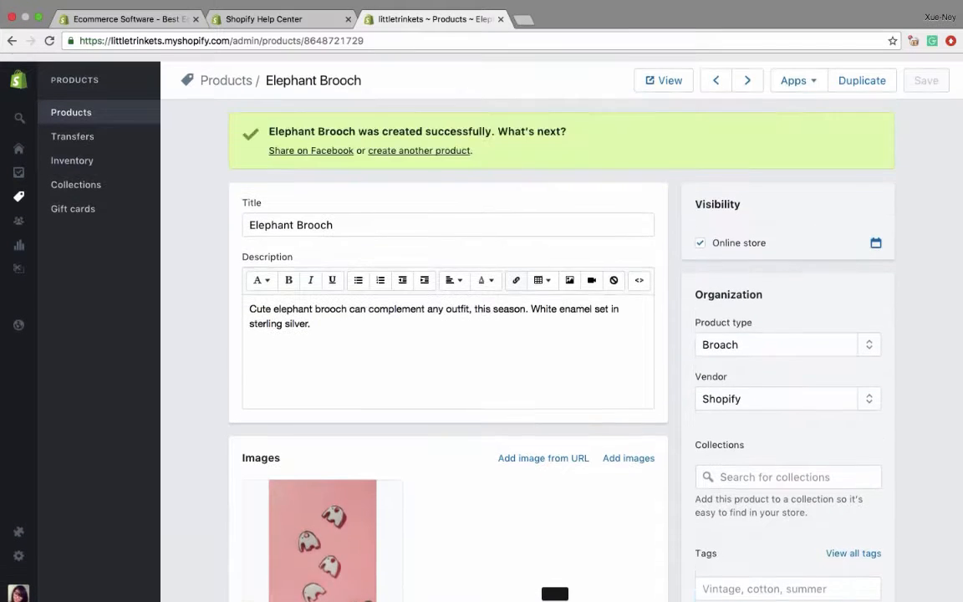
scroll(422, 151, "down", 1)
left_click(422, 142)
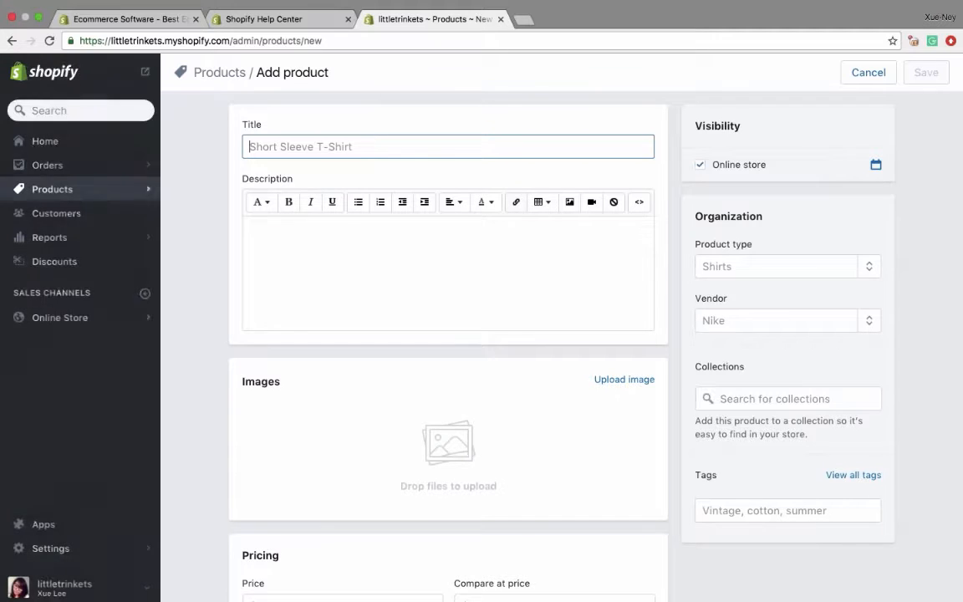
- Title the new product Triangular Earring
type("Triangulage")
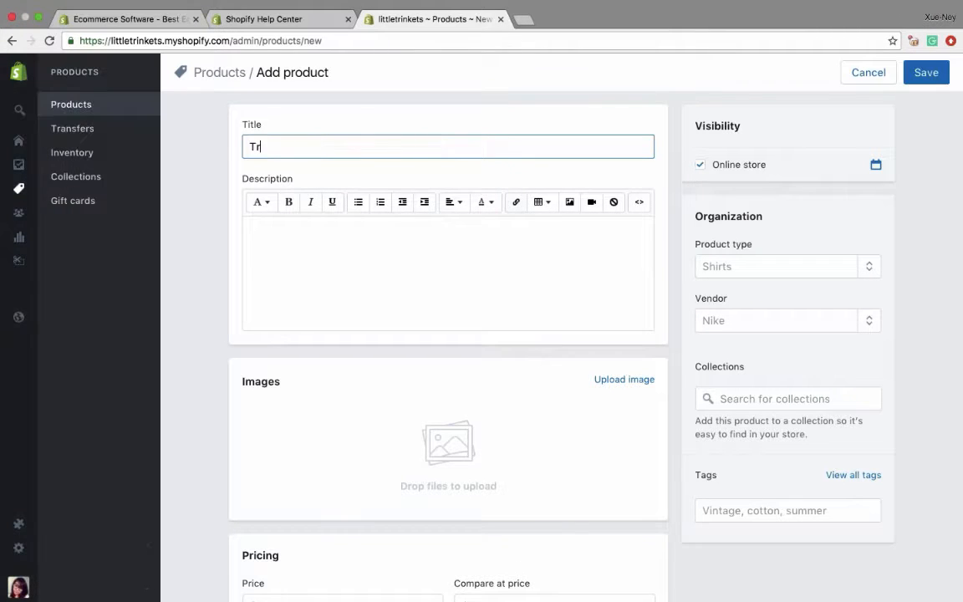
key("BackSpace")
key("BackSpace")
key("BackSpace")
key("BackSpace")
key("BackSpace")
type("ular Earring")
key("Tab")
- Paste in the product description "These sterling silver earrings are handmade from locally sourced materials." and complete its first word
left_click(379, 267)
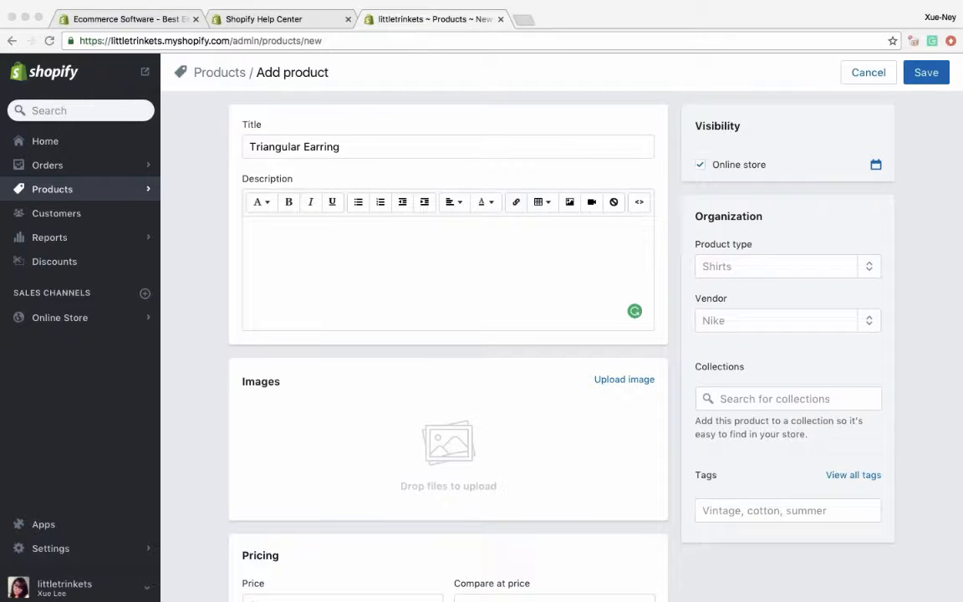
left_click(363, 309)
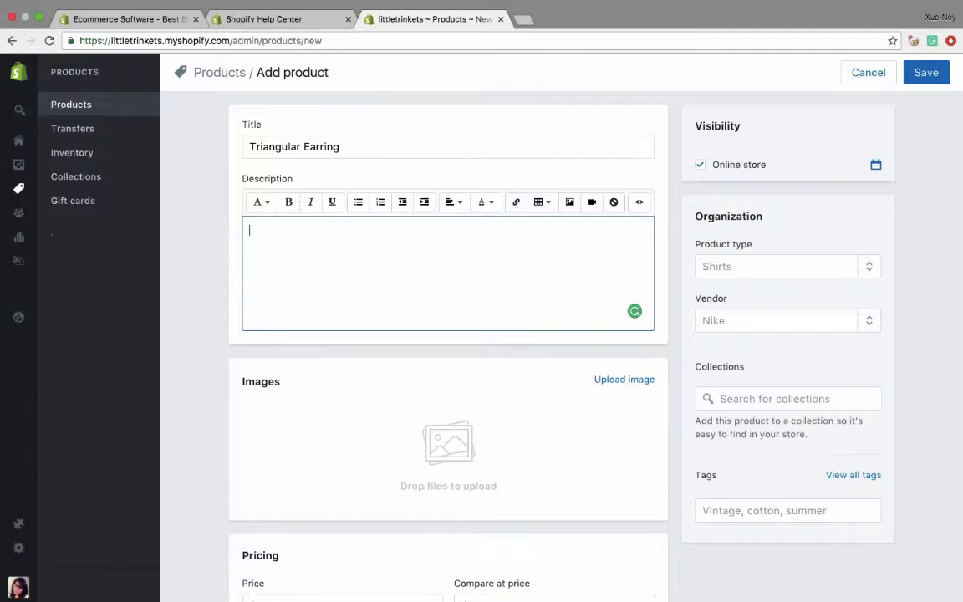
type("hese sterling silver earrings are handmade from locally sourced materials.")
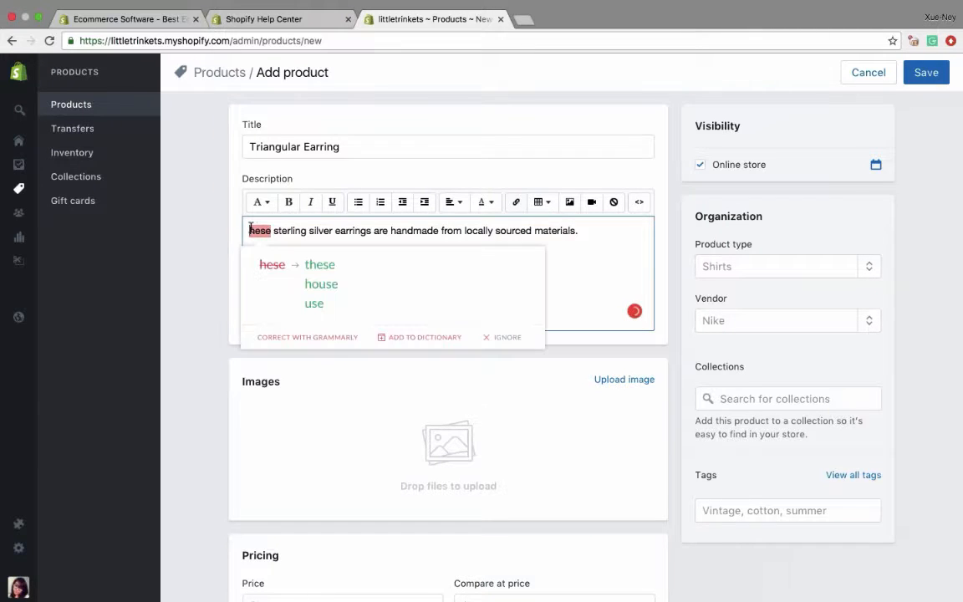
left_click(249, 230)
type("T")
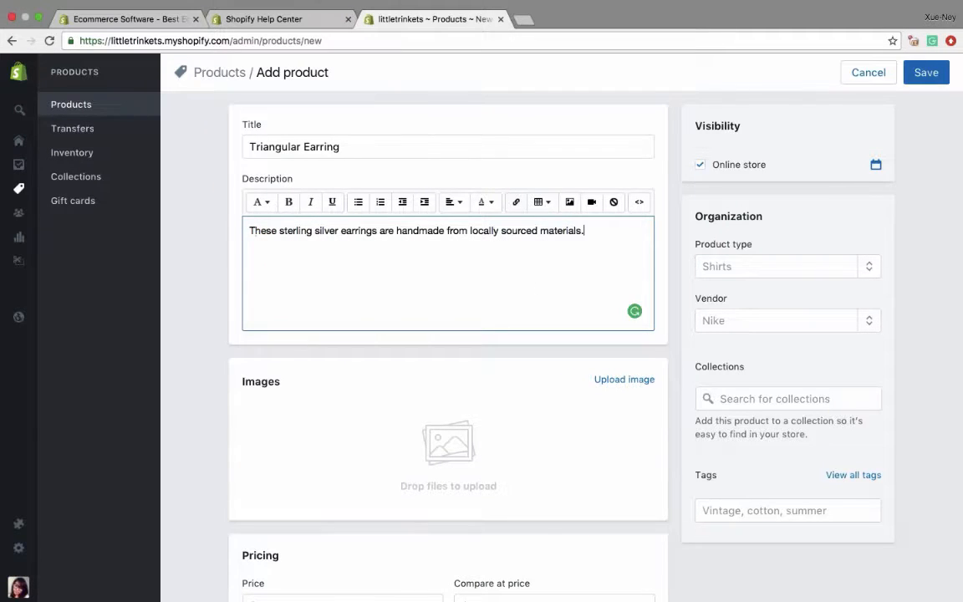
- Upload Earrings1.jpg from the Webinar - Jewelry folder as the product image
scroll(537, 283, "down", 5)
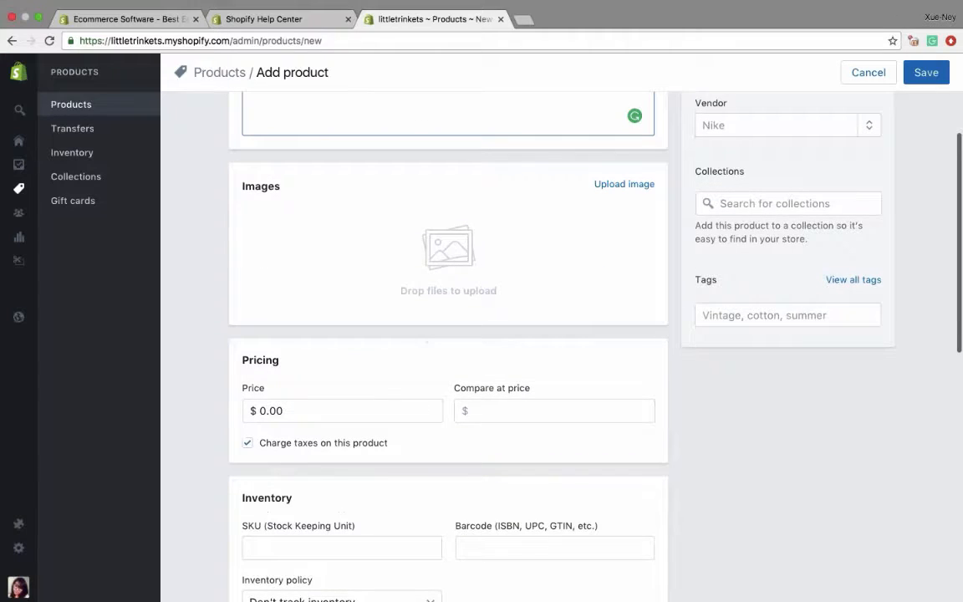
left_click(603, 187)
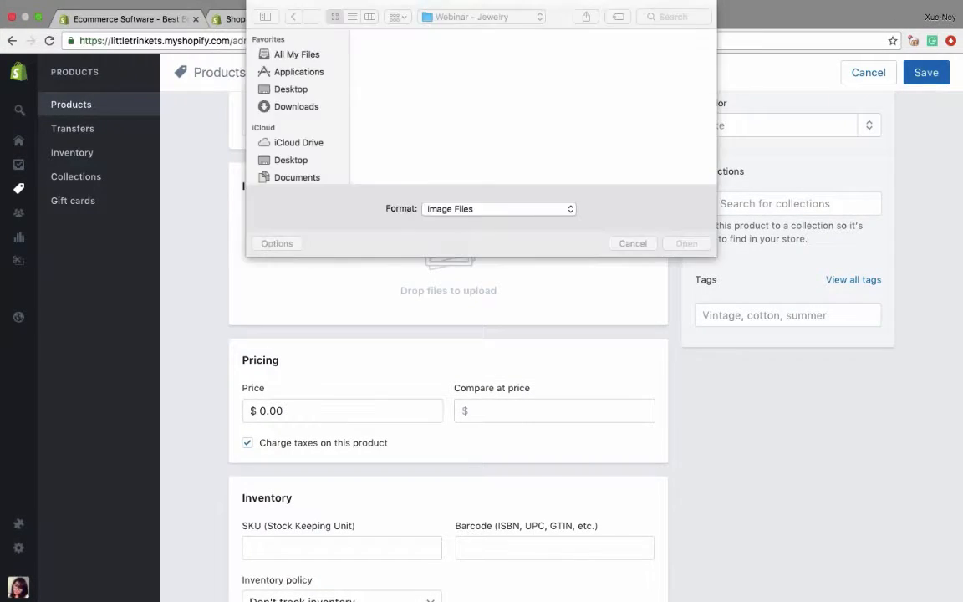
scroll(457, 138, "down", 2)
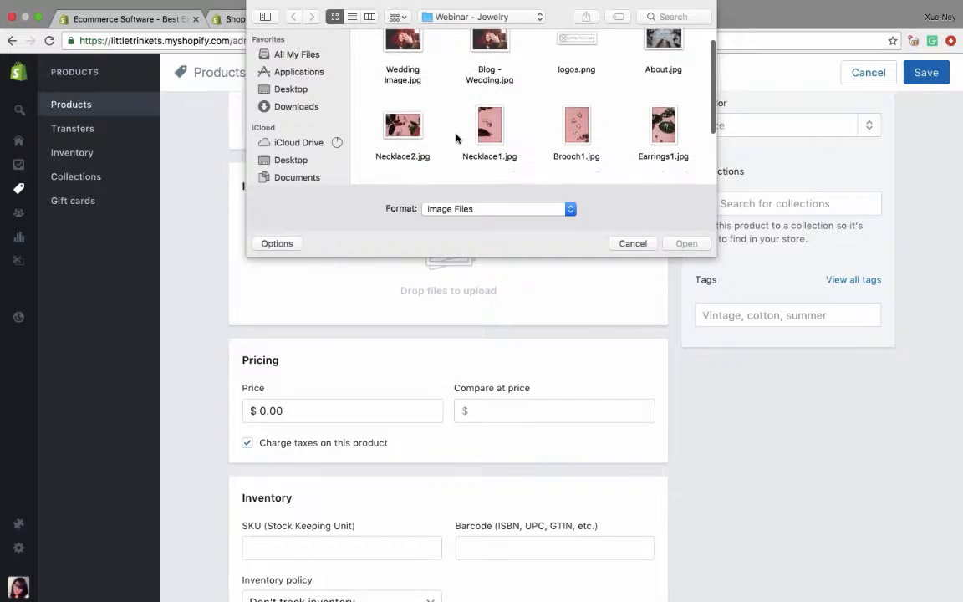
left_click(656, 138)
left_click(684, 244)
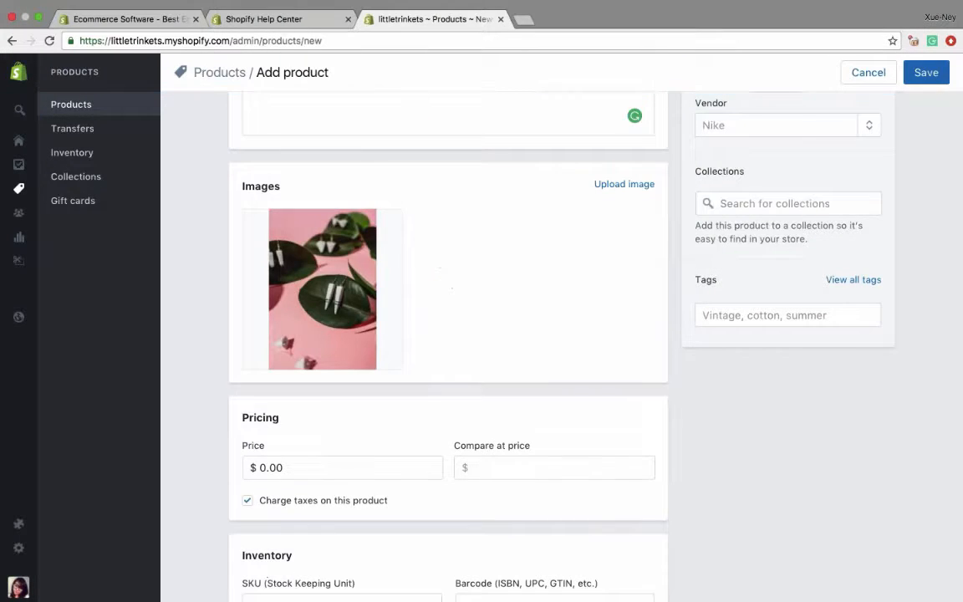
- Set the Triangular Earring's price to $30
scroll(448, 334, "down", 5)
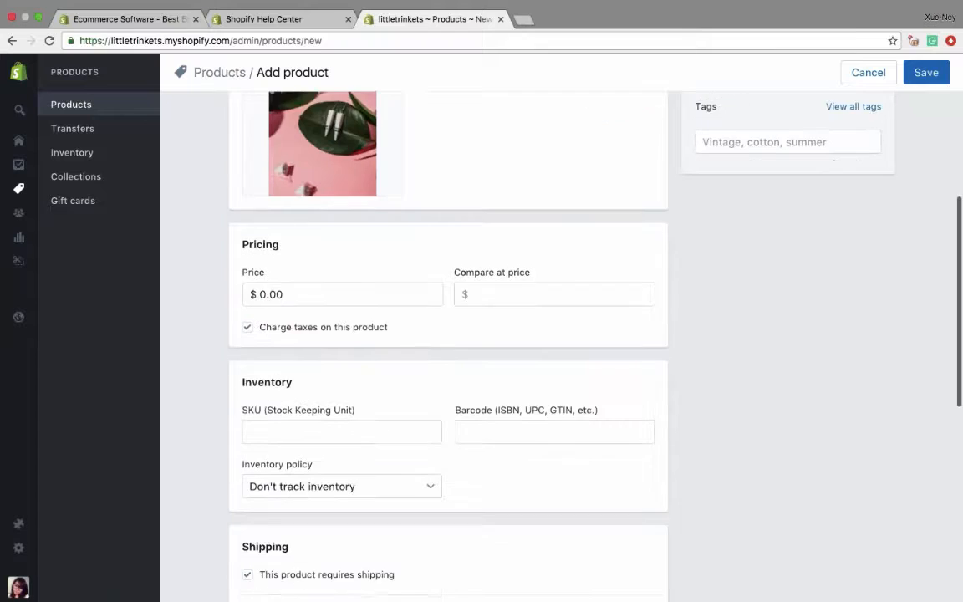
double_click(286, 273)
type("30")
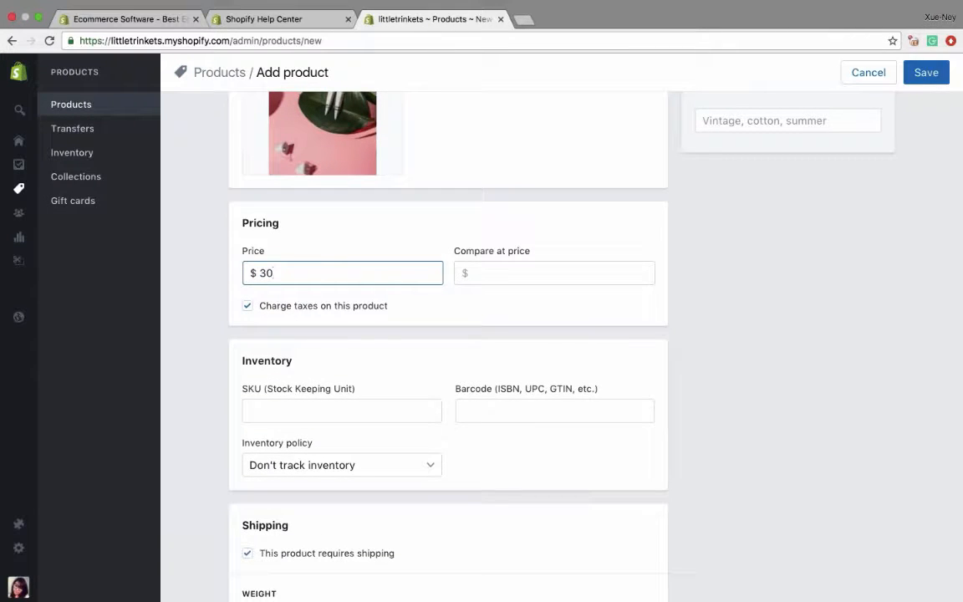
- Have Shopify track the earring's inventory with a quantity of 10
scroll(448, 335, "down", 3)
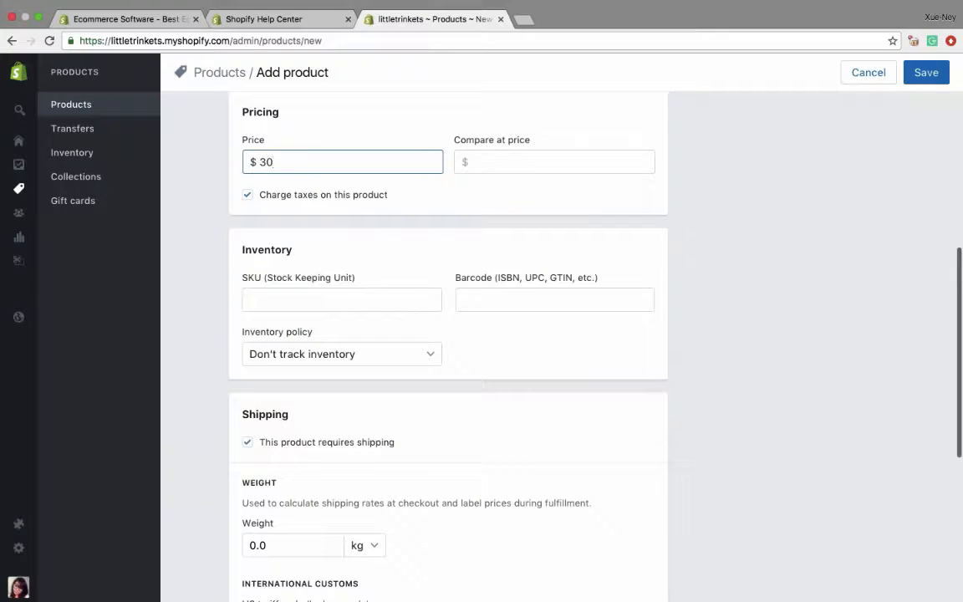
left_click(334, 354)
left_click(333, 367)
left_click(497, 356)
type("0")
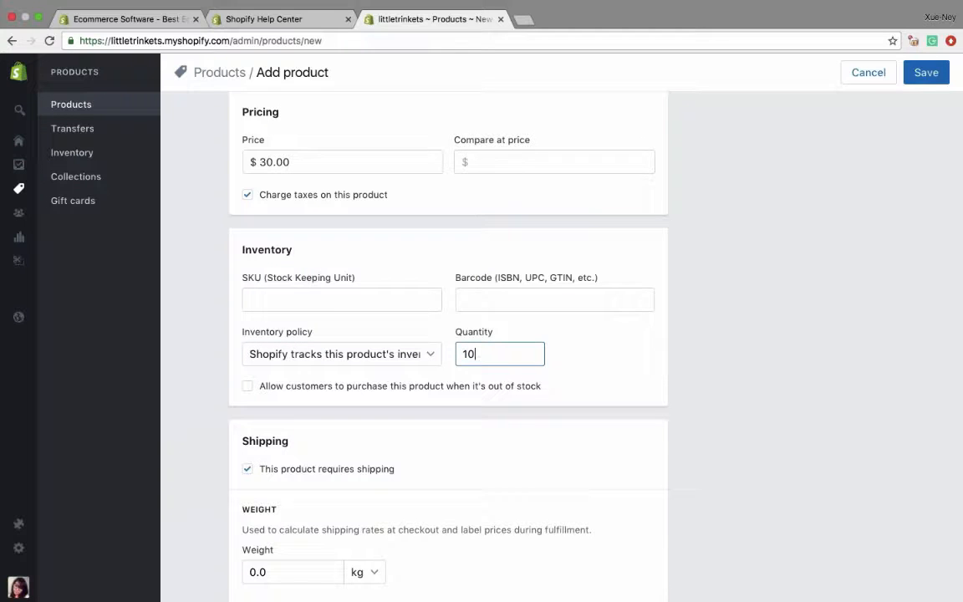
- Set the earring's shipping weight to 2.0 oz
scroll(459, 428, "down", 5)
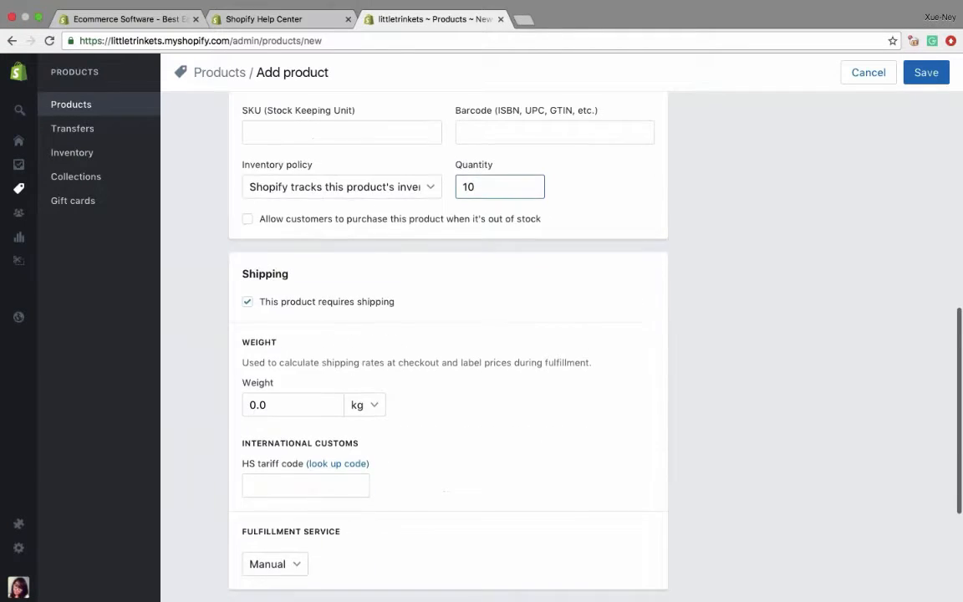
left_click(364, 336)
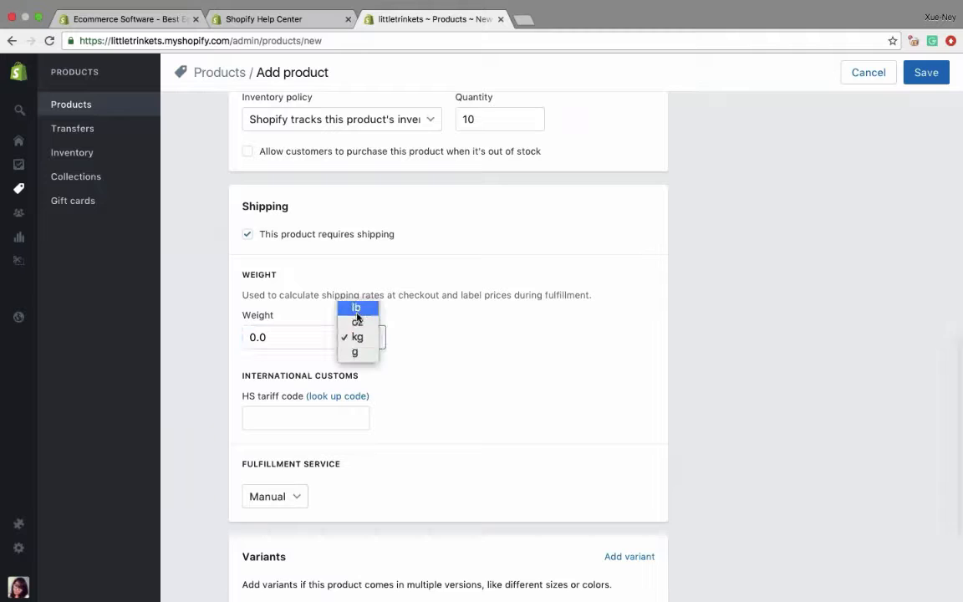
left_click(357, 323)
left_click(251, 336)
key("Delete")
type("2")
- Add product variants with a Size option holding the values Short and Long
scroll(252, 333, "down", 2)
scroll(284, 351, "down", 2)
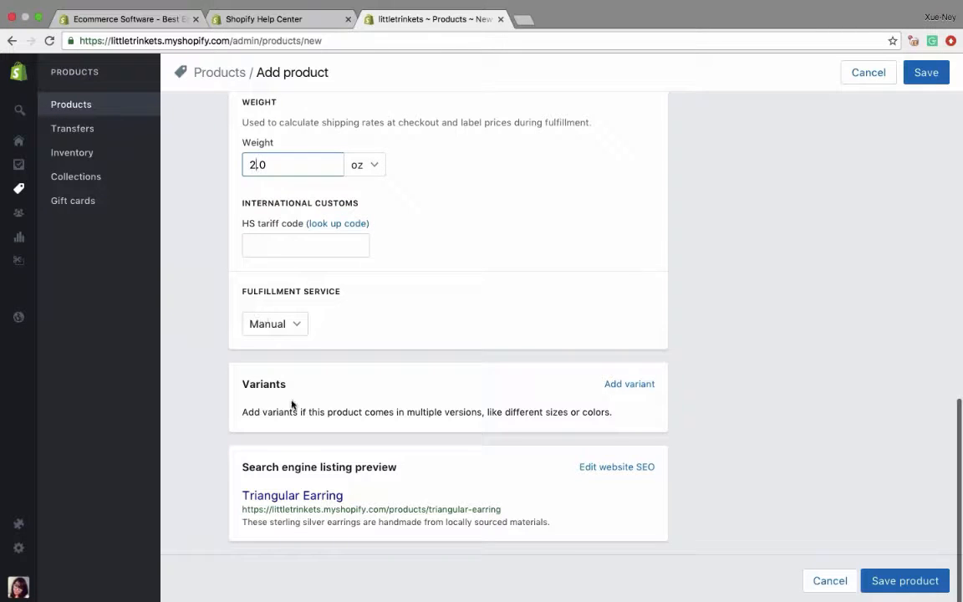
left_click(629, 384)
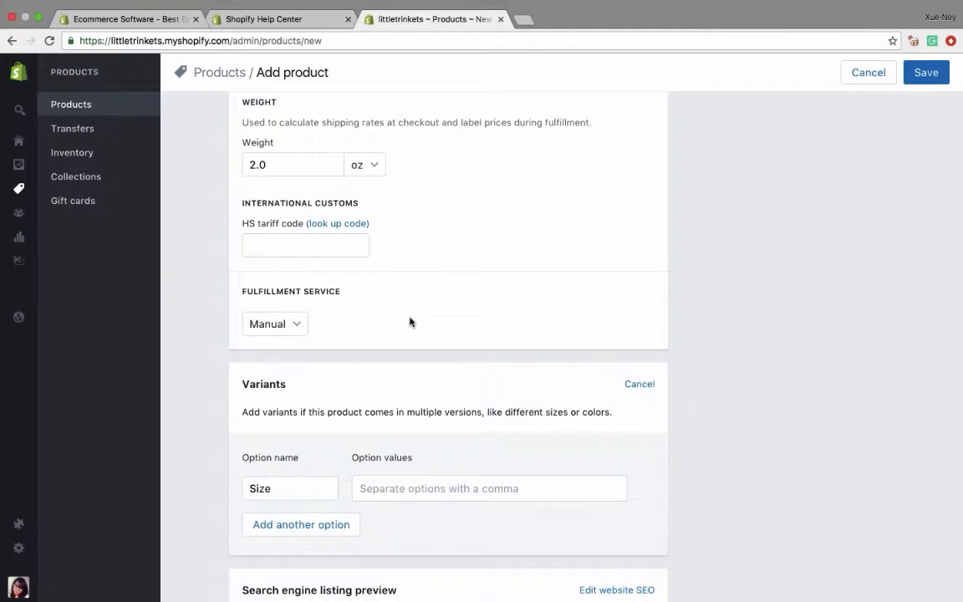
left_click(378, 483)
type("Shor")
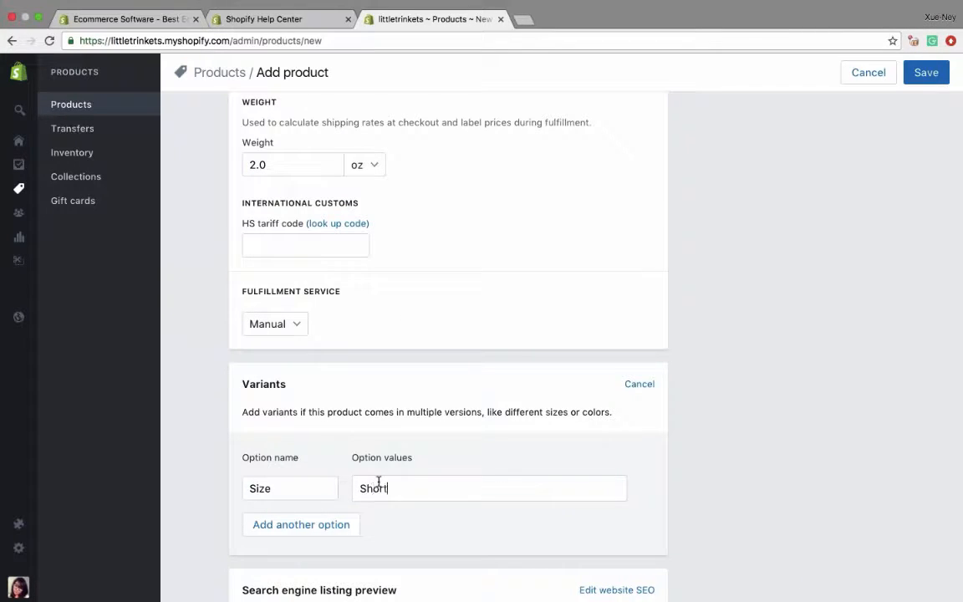
type("t")
key("Return")
type("Long")
key("Return")
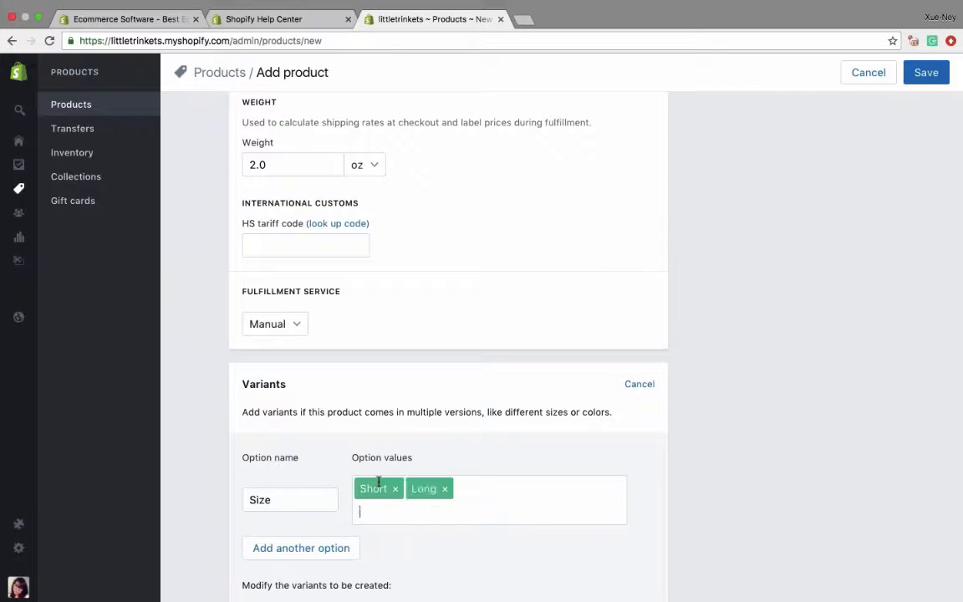
- Add a second variant option, Color, with the values Black, White and Grey, and review the resulting variants
key("Tab")
key("Return")
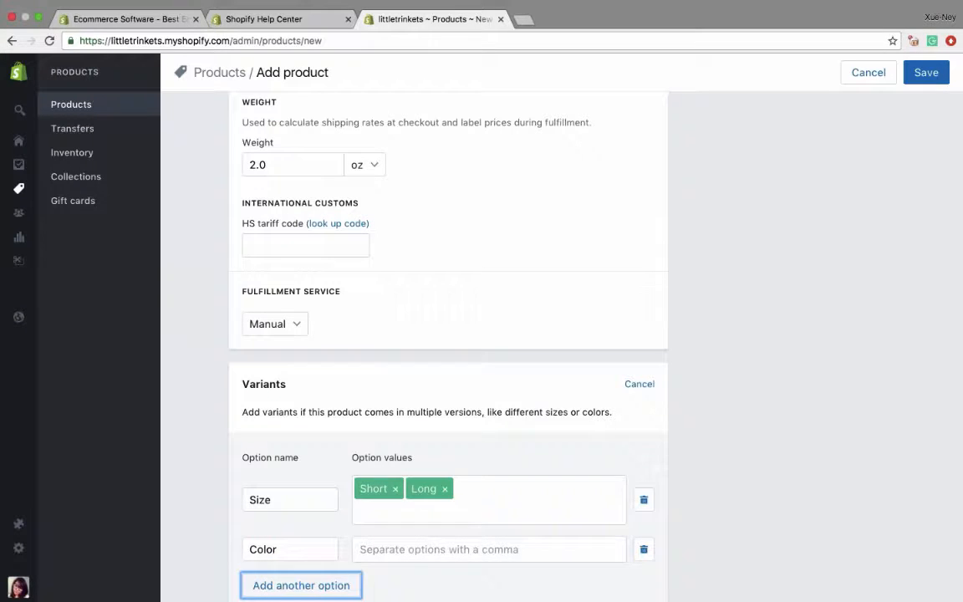
scroll(448, 376, "down", 2)
left_click(402, 476)
type("Black")
key("Return")
type("White")
key("Return")
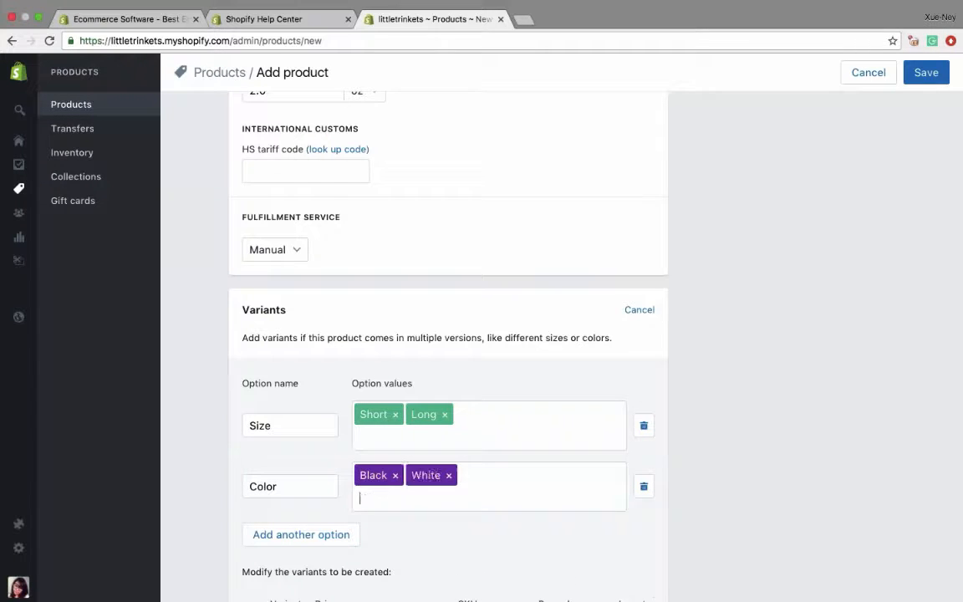
type("Grey")
key("Return")
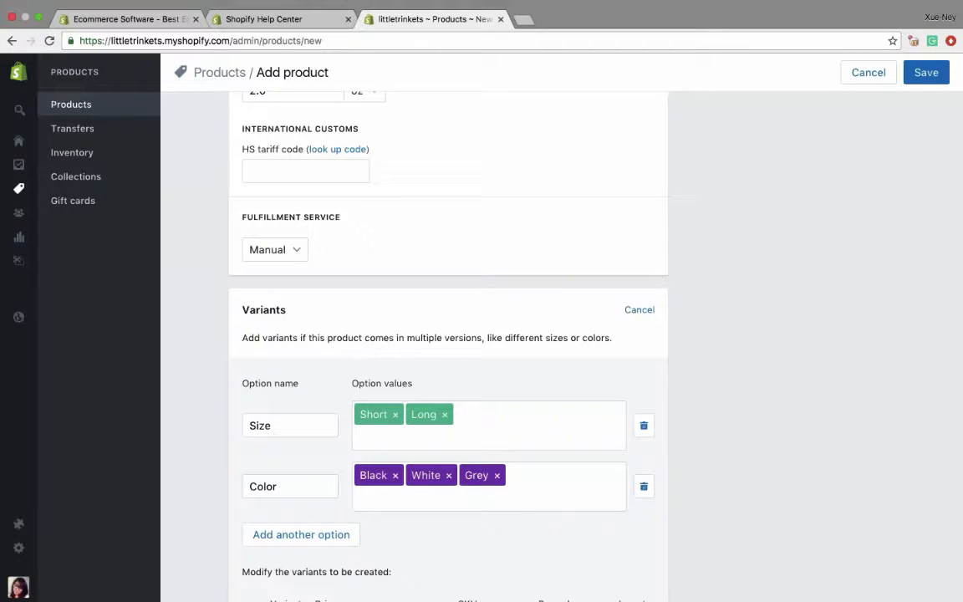
scroll(448, 334, "down", 5)
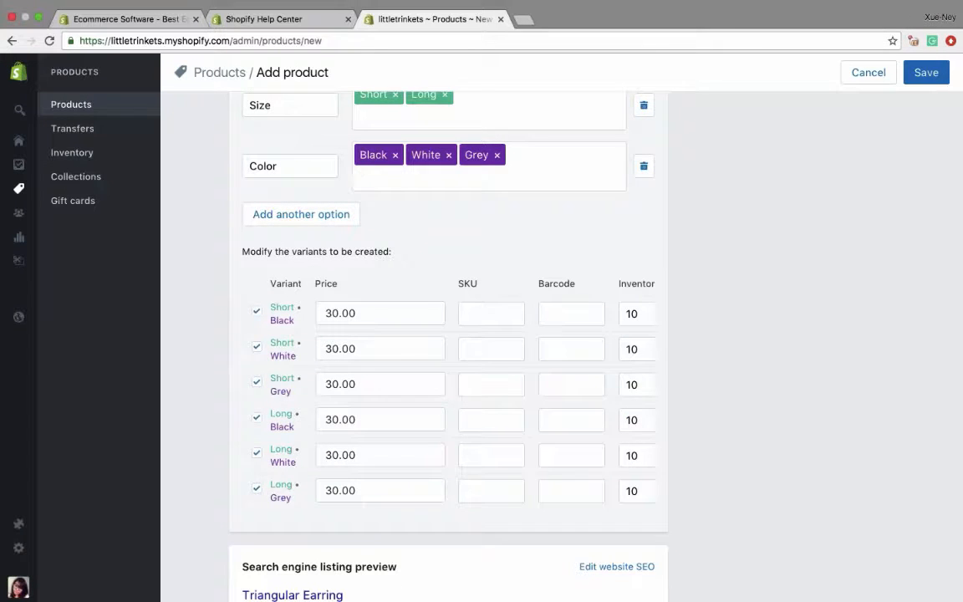
scroll(448, 334, "down", 2)
scroll(448, 334, "up", 10)
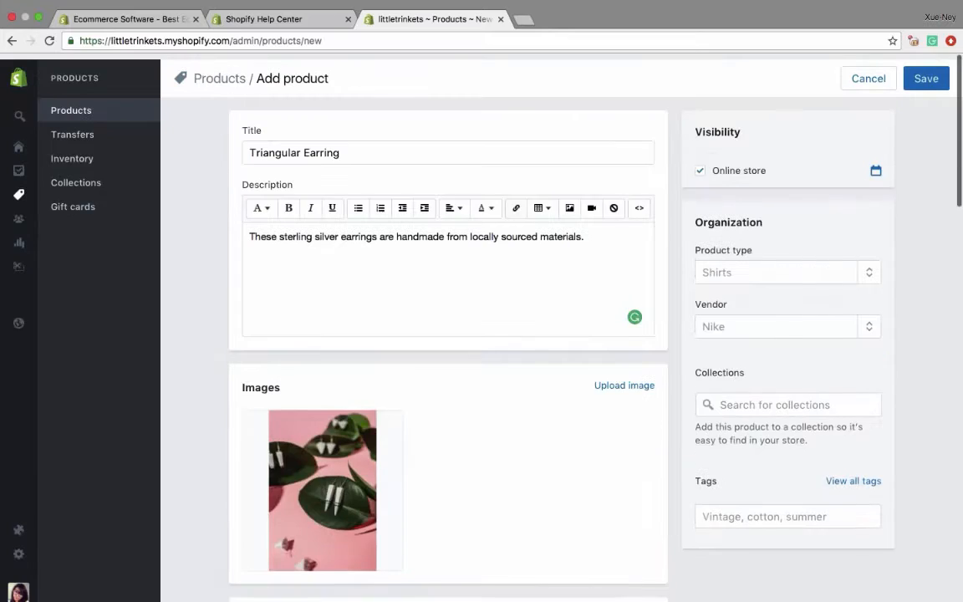
- Set the Triangular Earring's product type to the new type Earrings and its vendor to Shopify
left_click(776, 267)
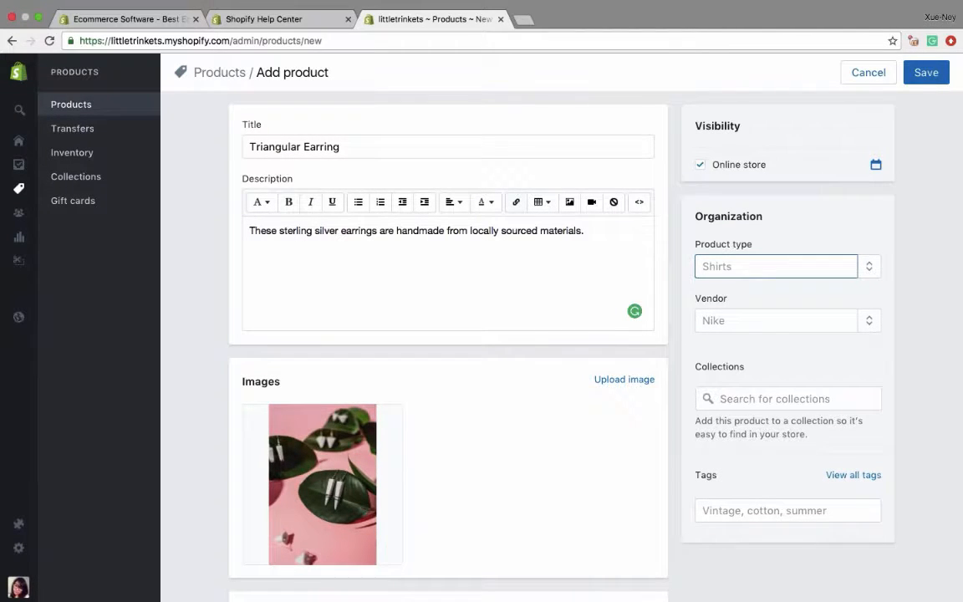
left_click(869, 266)
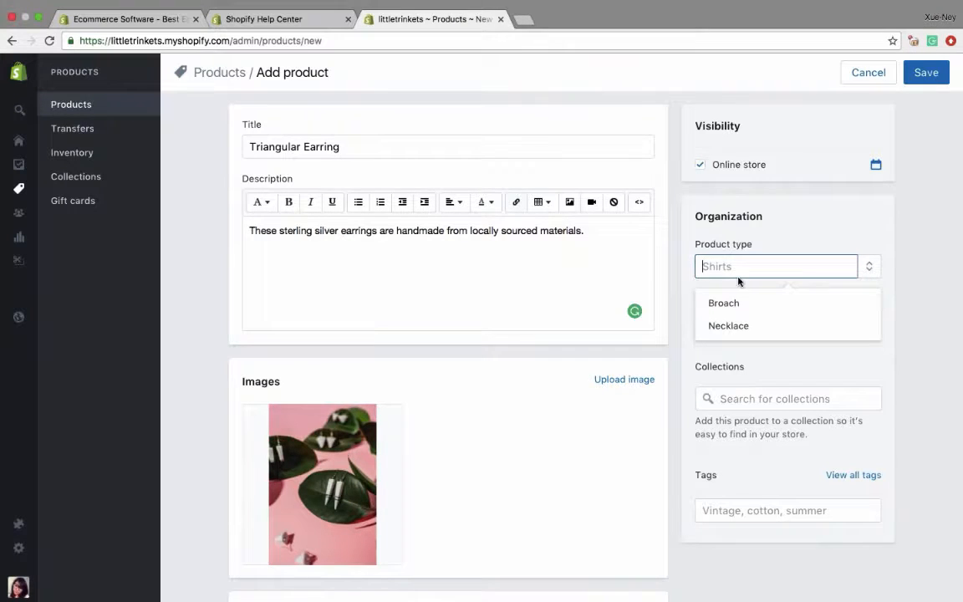
type("Earrings")
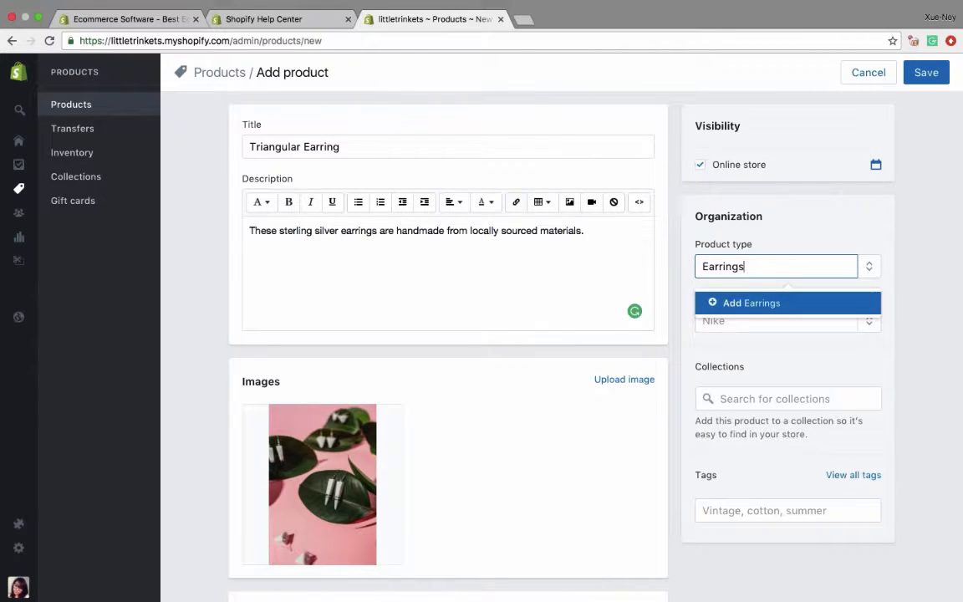
left_click(730, 303)
left_click(873, 324)
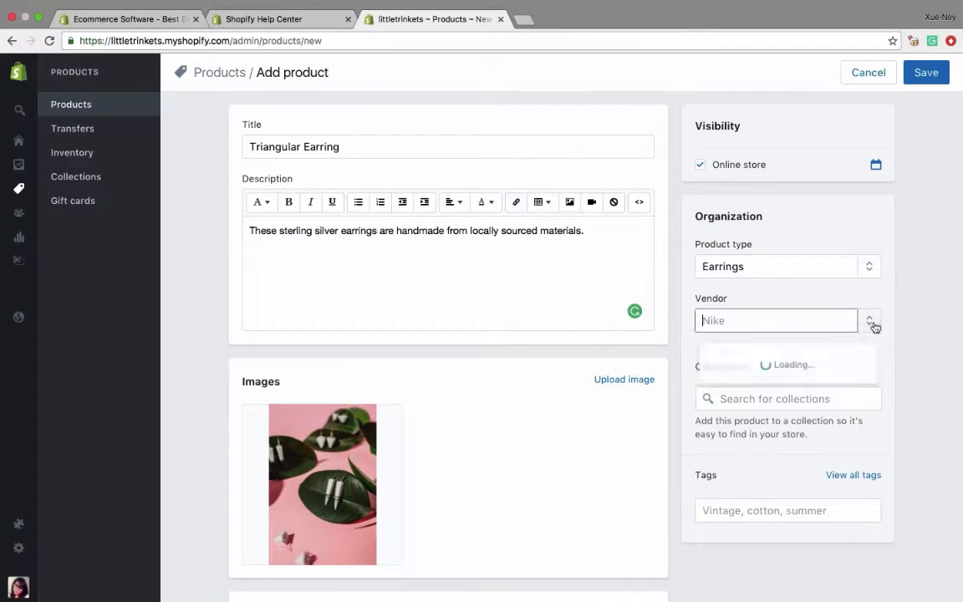
left_click(704, 357)
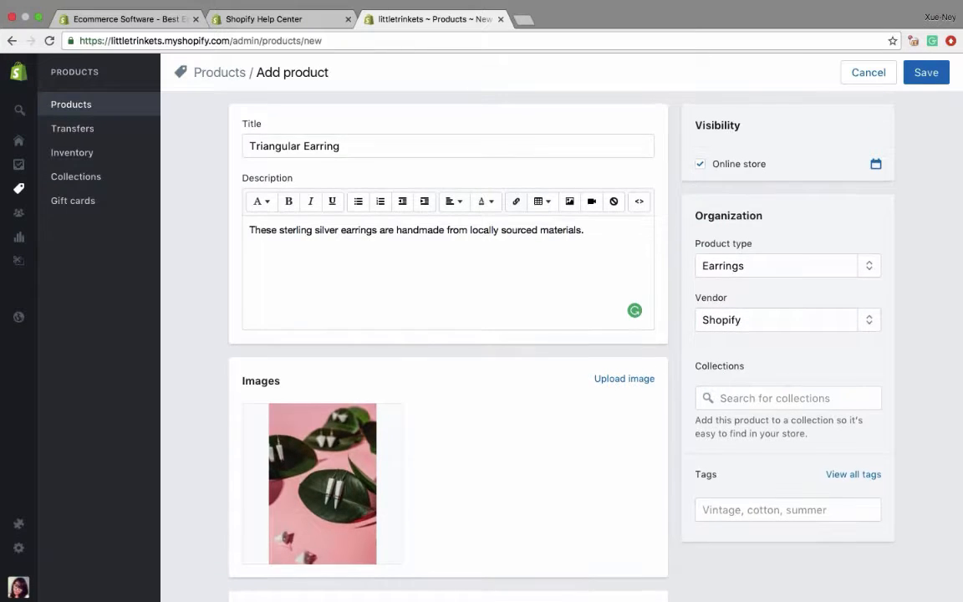
- Tag the earring with Sterling Silver, Earrings, Accessories and Jewelry, and save the product
scroll(560, 334, "down", 2)
scroll(560, 334, "down", 2)
left_click(778, 352)
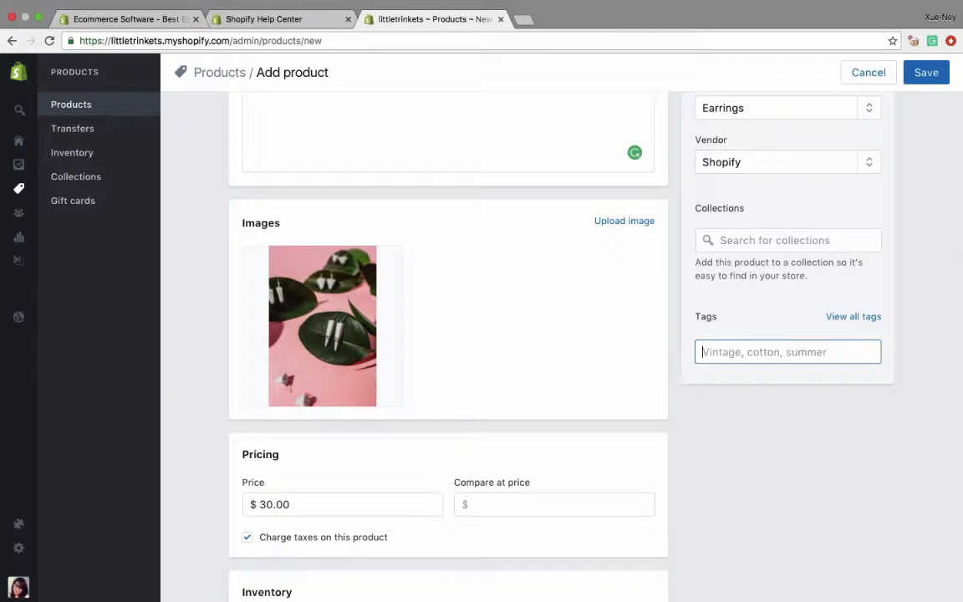
type("S")
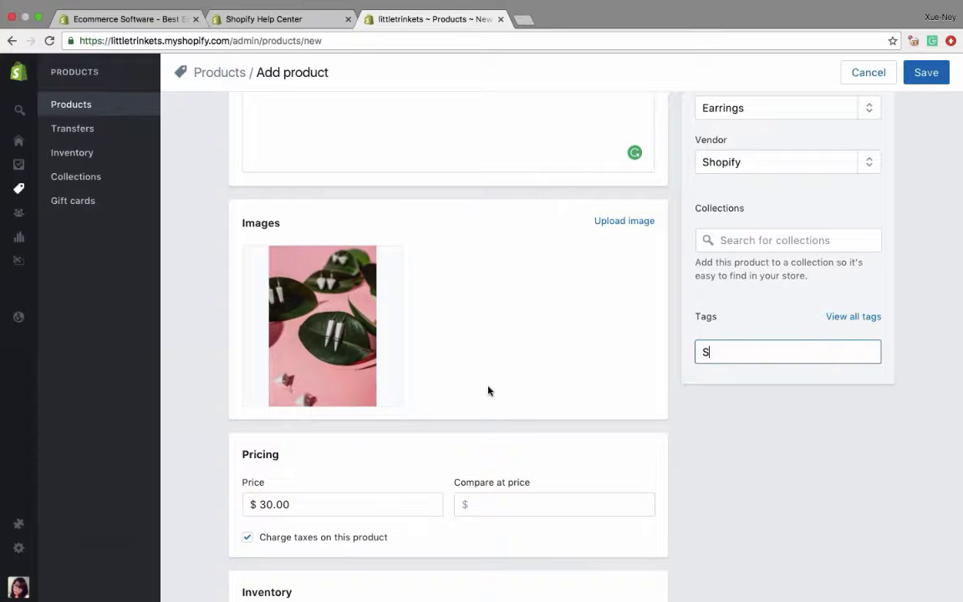
type("terling Silver")
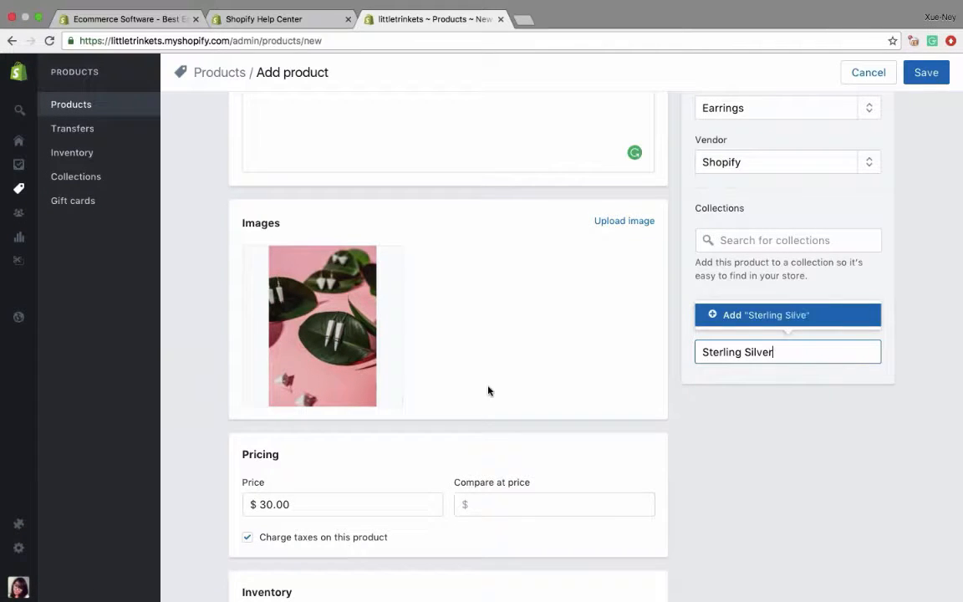
key("Return")
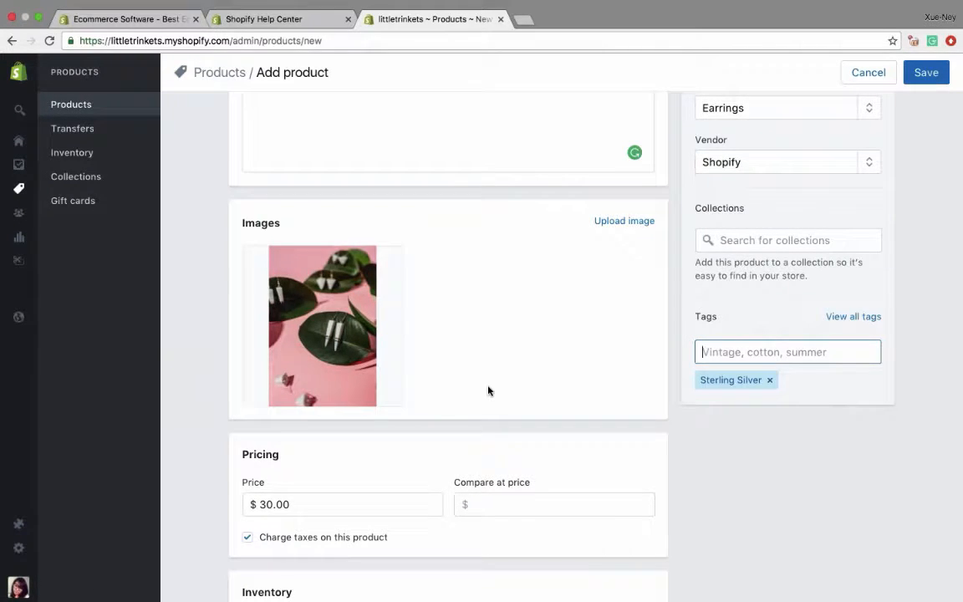
type("Earrings")
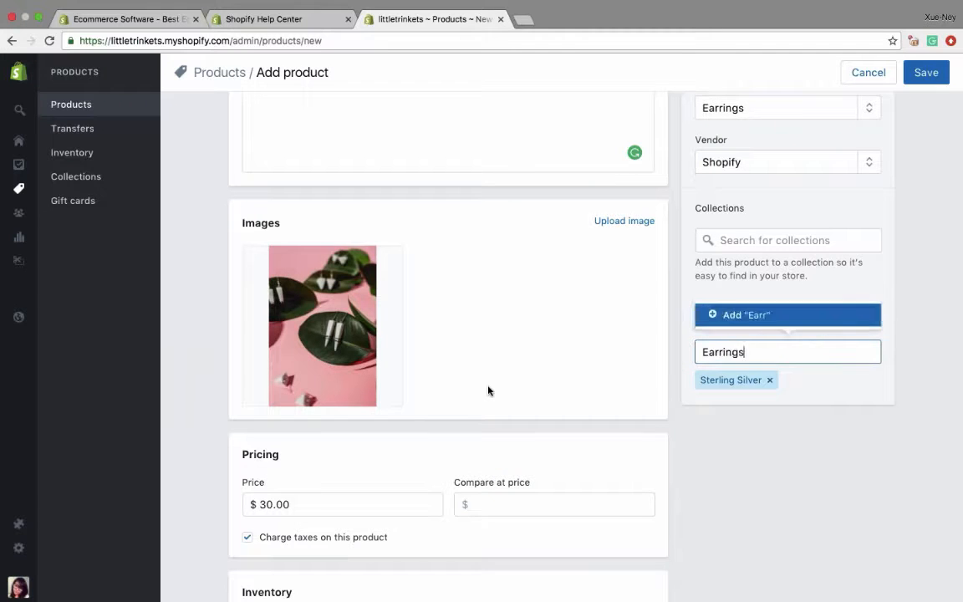
key("Return")
type("Acce")
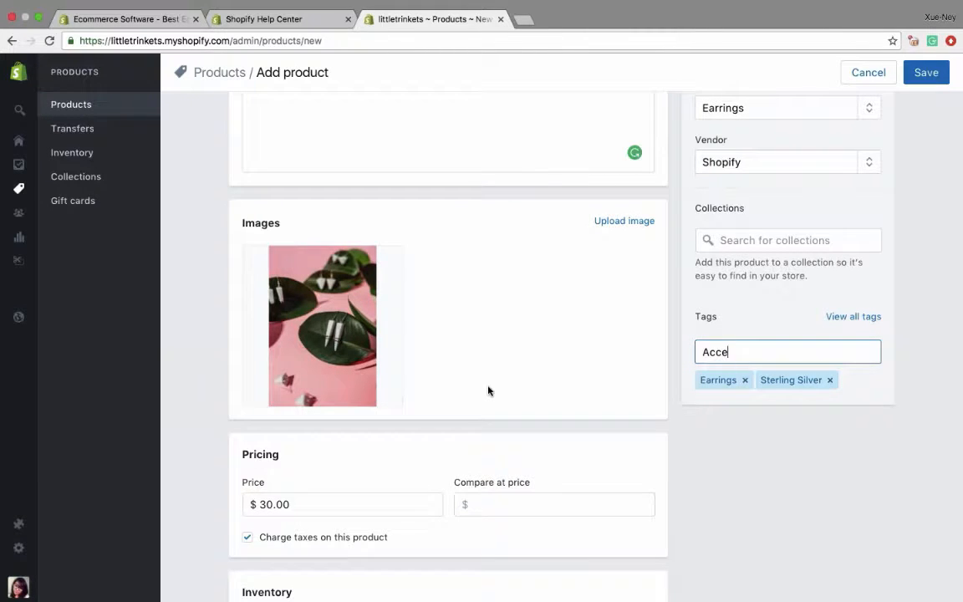
type("ssories")
key("Return")
type("Jewelry")
key("Return")
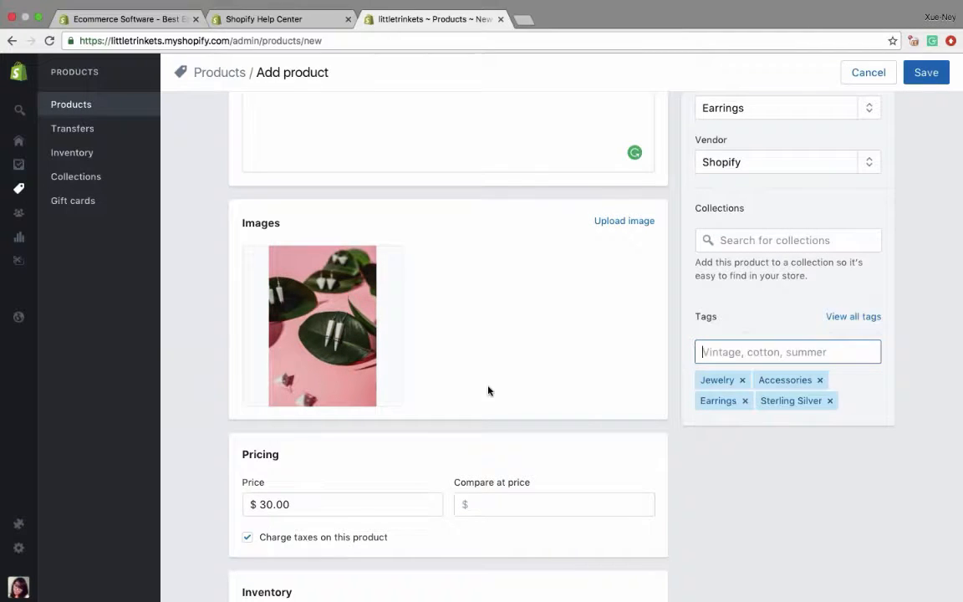
left_click(926, 73)
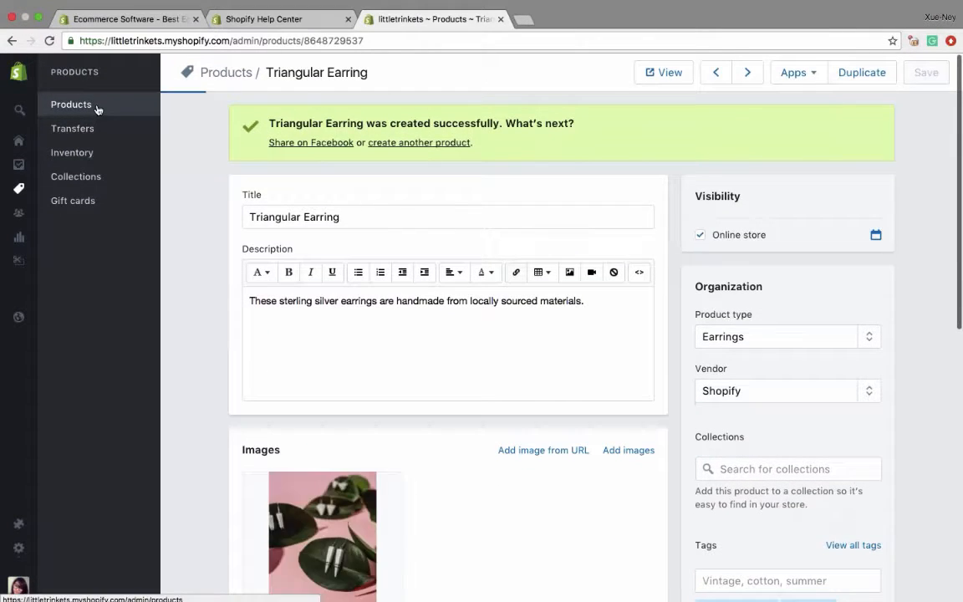
- Open the Owl Pendant Necklace product and upload Necklace1.jpg as its image
left_click(97, 106)
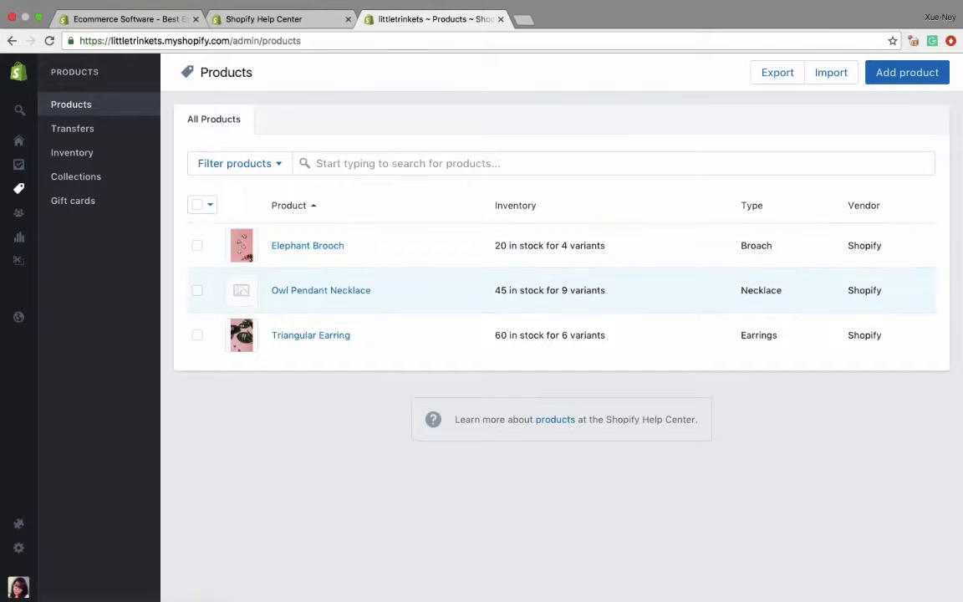
left_click(302, 291)
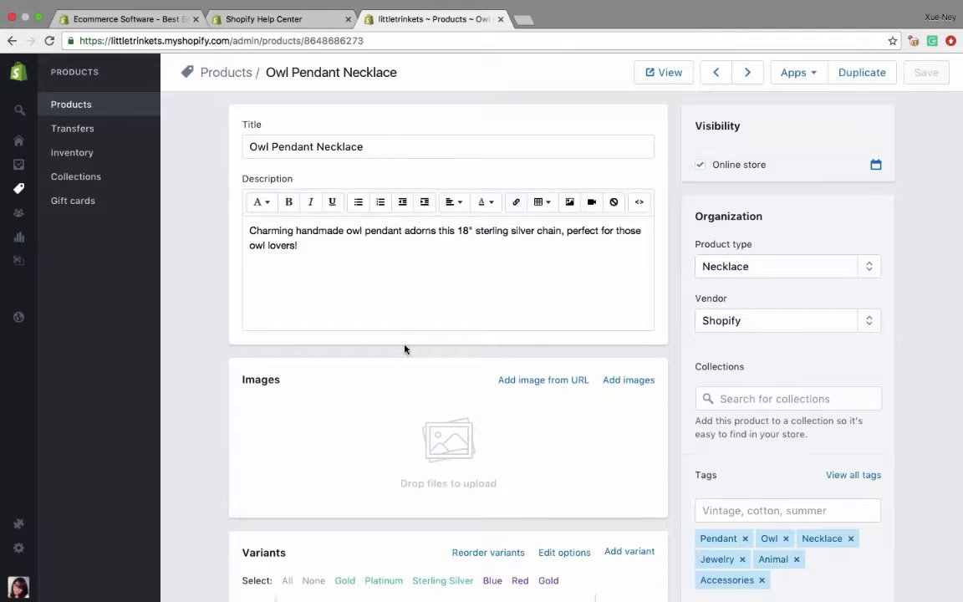
scroll(410, 314, "down", 1)
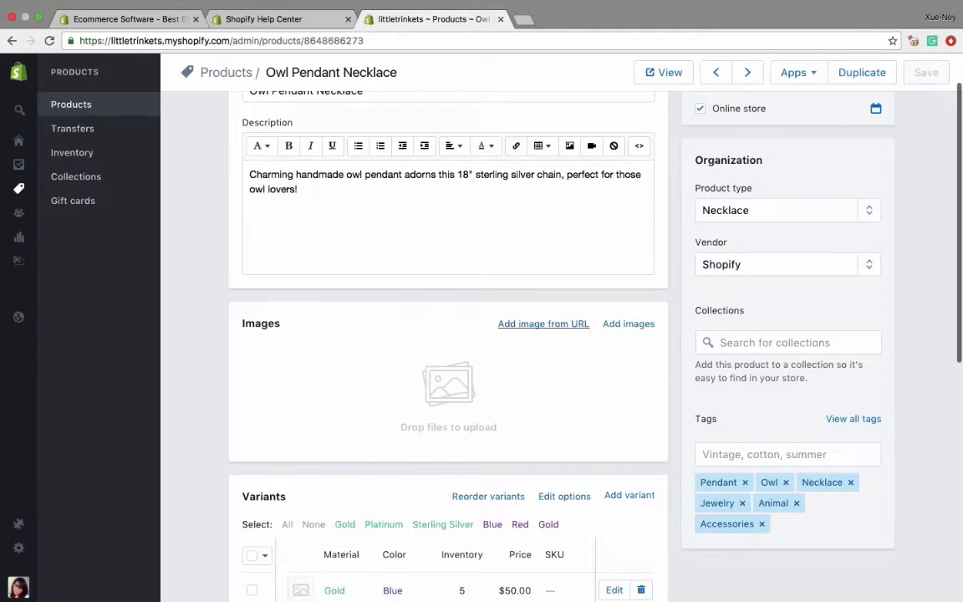
left_click(520, 328)
key("Escape")
left_click(619, 325)
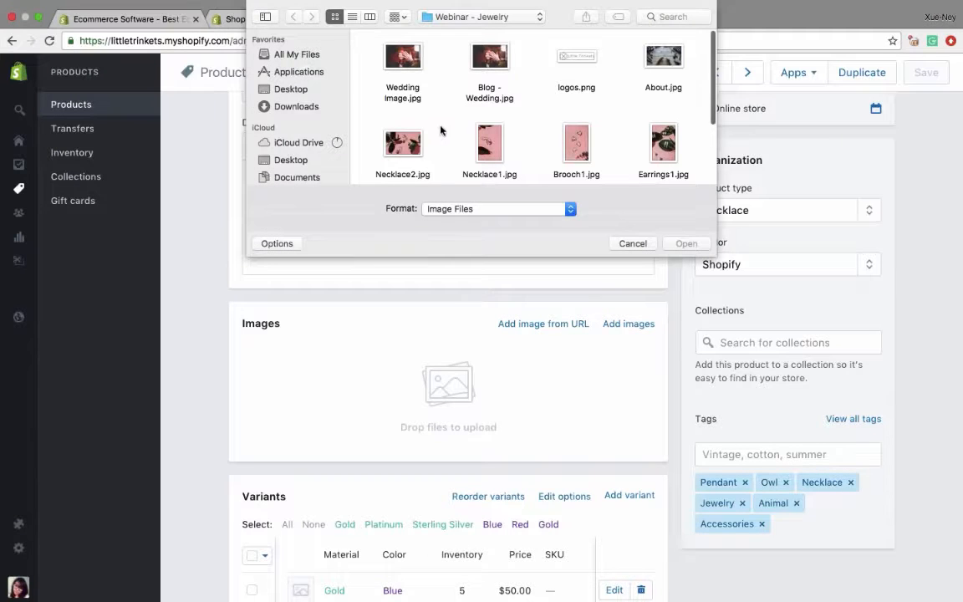
scroll(493, 159, "down", 2)
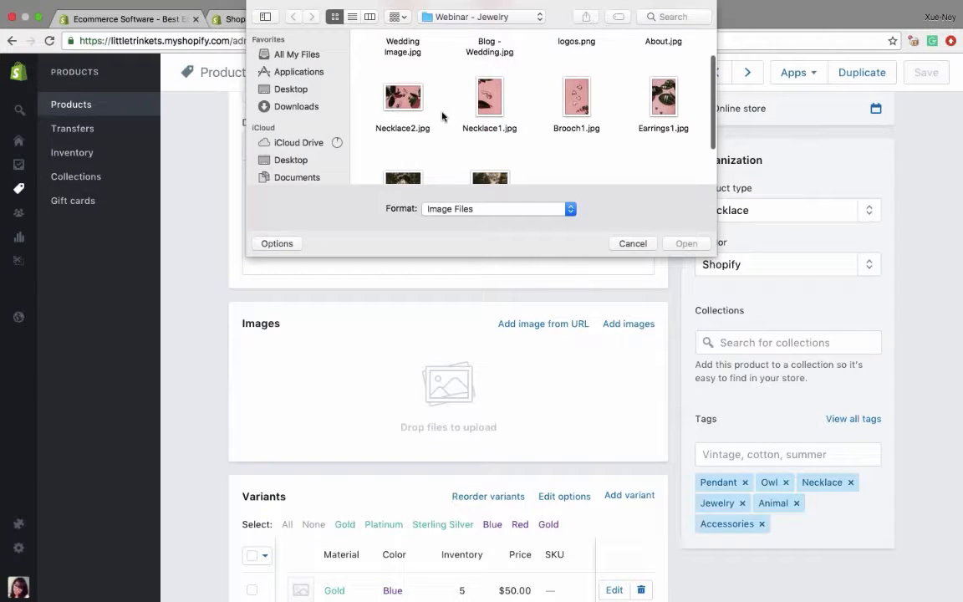
left_click(384, 94)
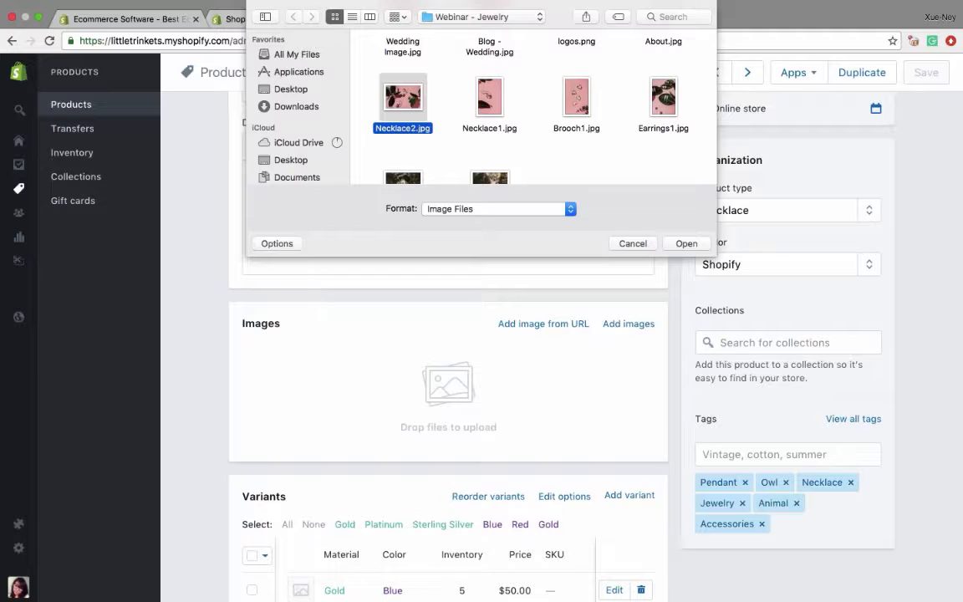
double_click(496, 101)
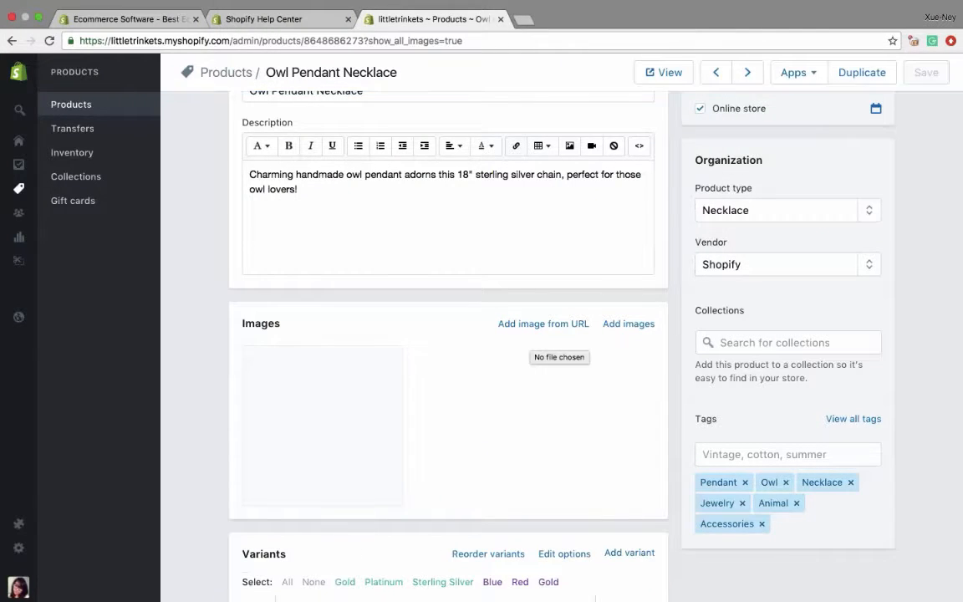
- Add Necklace2.jpg as a second image of the Owl Pendant Necklace
left_click(543, 324)
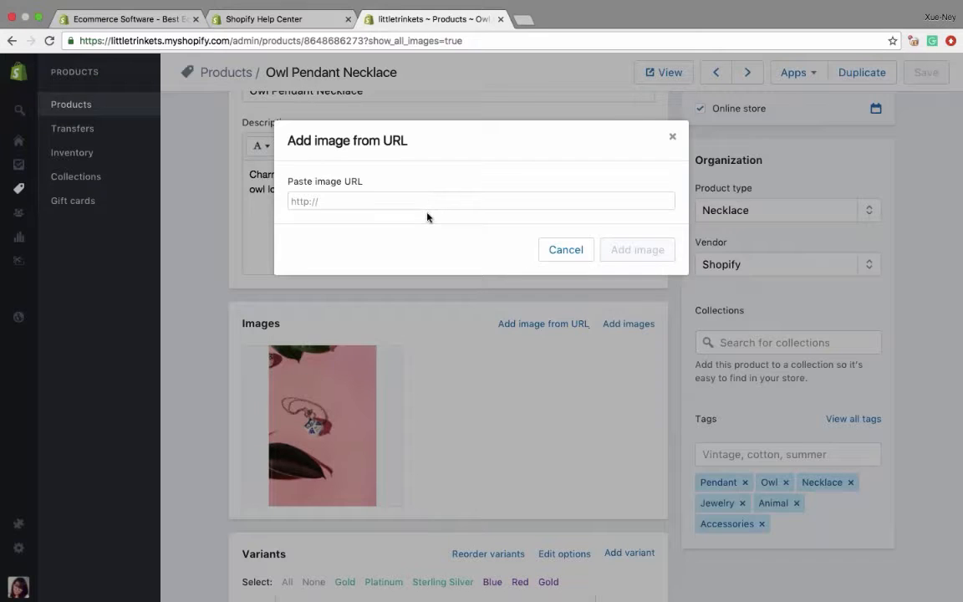
left_click(562, 249)
left_click(622, 324)
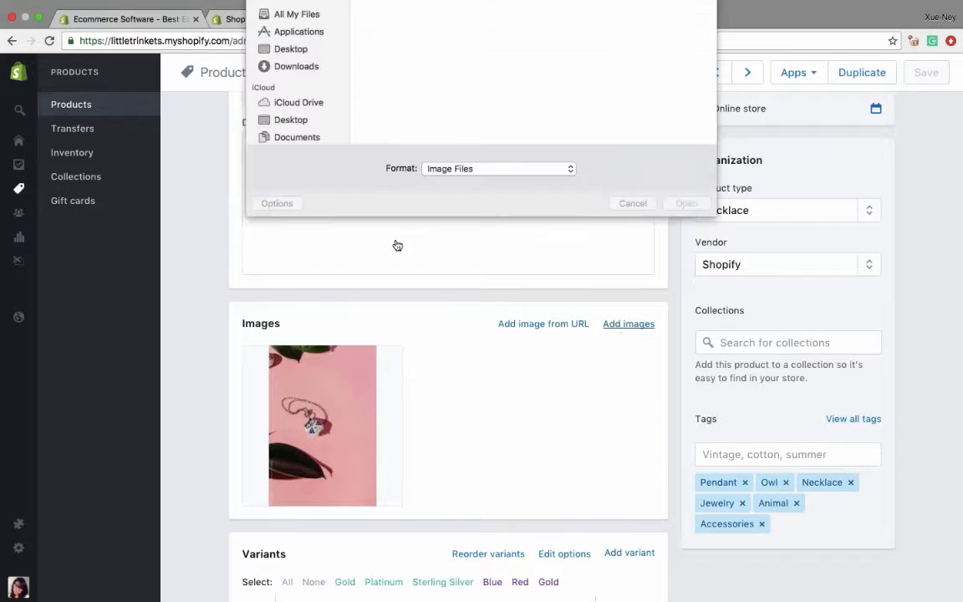
left_click(402, 144)
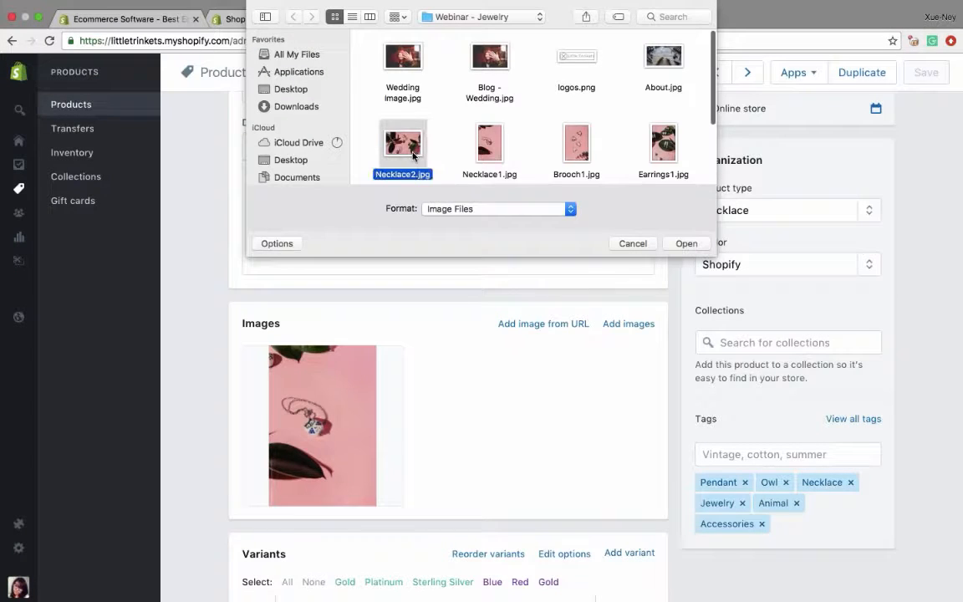
left_click(683, 243)
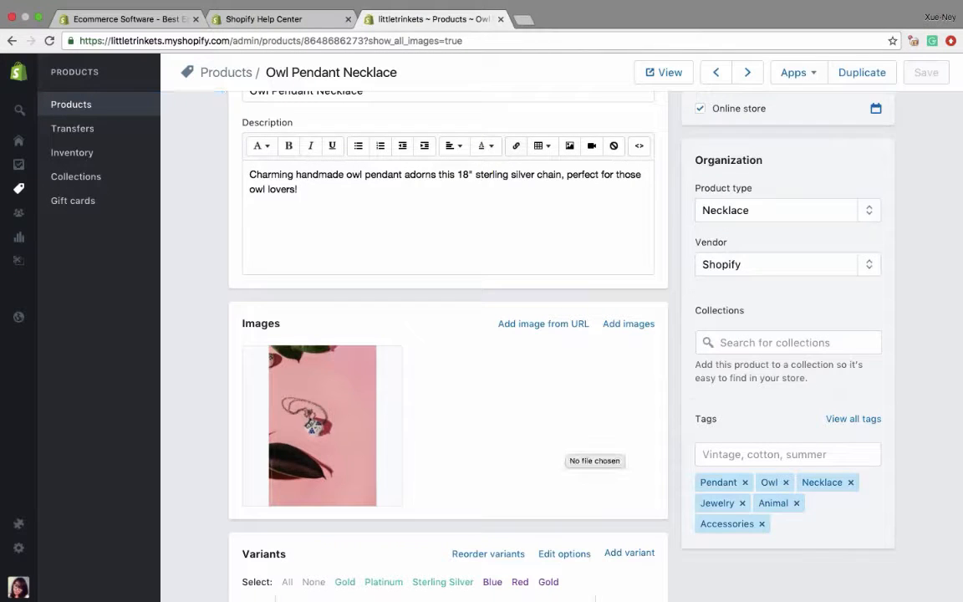
- Assign the first necklace image, Necklace1.jpg, to the Gold/Blue variant
scroll(532, 434, "down", 2)
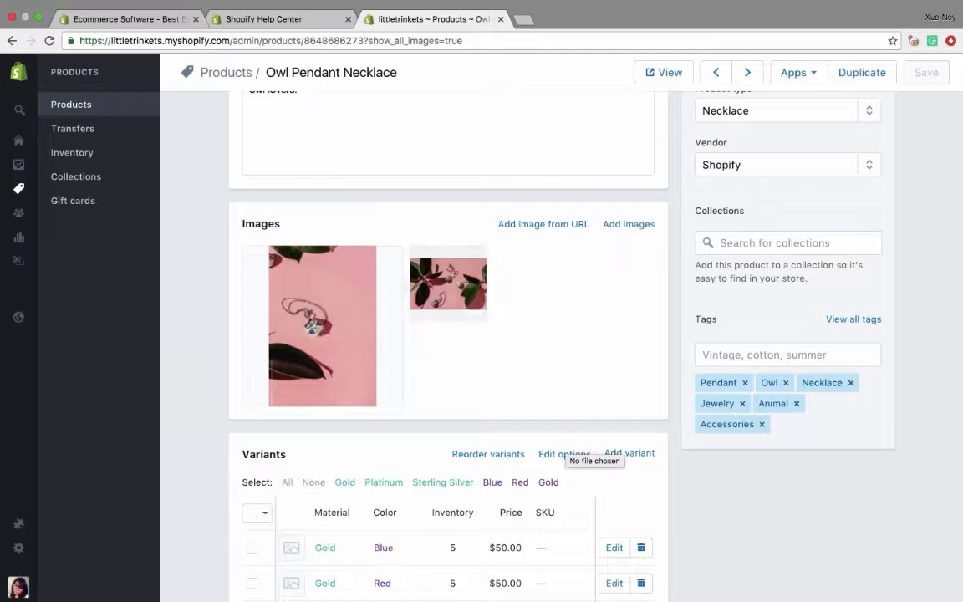
mouse_move(321, 323)
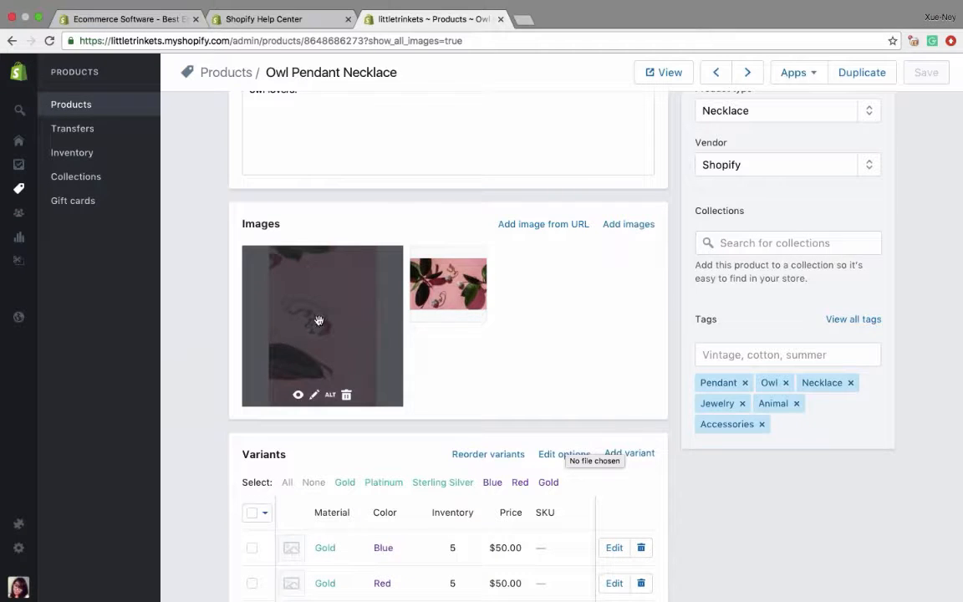
scroll(326, 334, "down", 3)
scroll(346, 206, "down", 1)
mouse_move(346, 206)
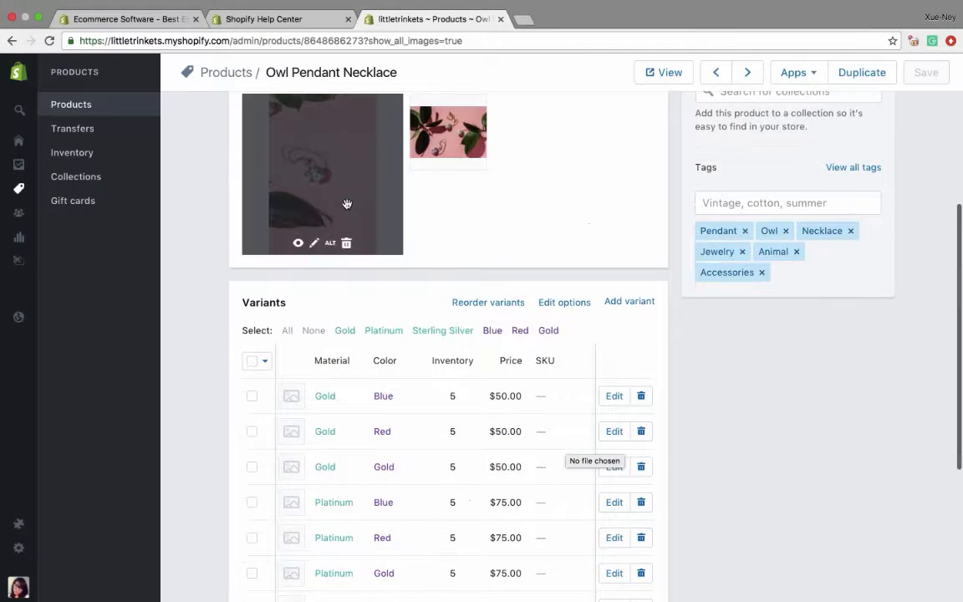
left_click_drag(346, 206, 287, 396)
scroll(287, 395, "down", 2)
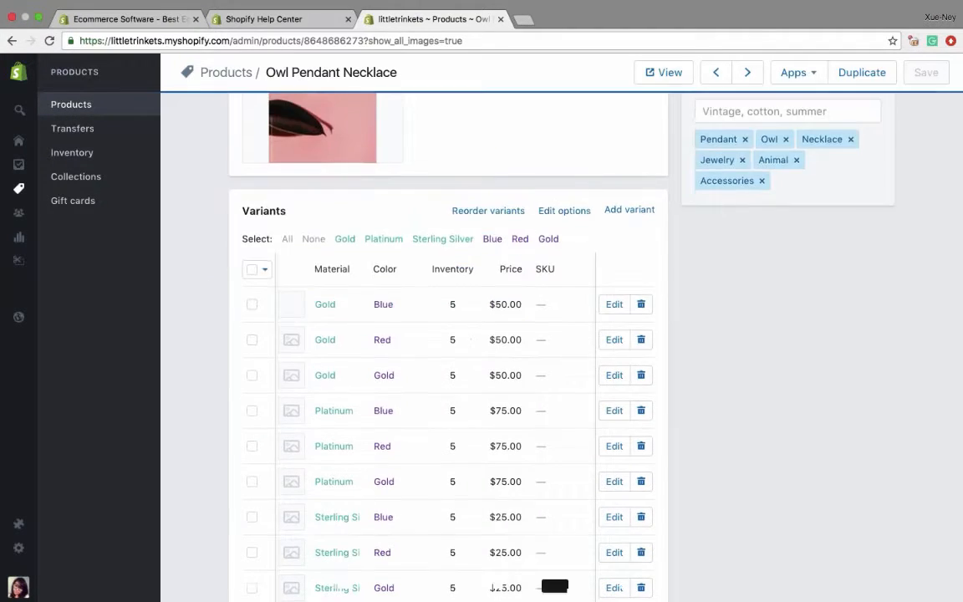
left_click_drag(322, 125, 292, 414)
- Assign the second necklace image, Necklace2.jpg, to the Gold/Red variant
scroll(435, 293, "up", 3)
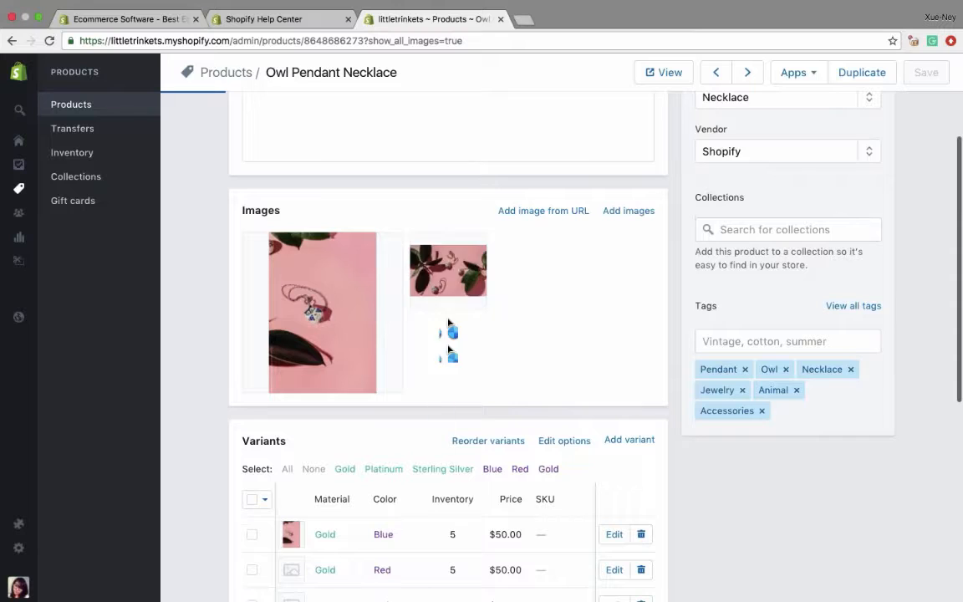
left_click_drag(448, 271, 322, 568)
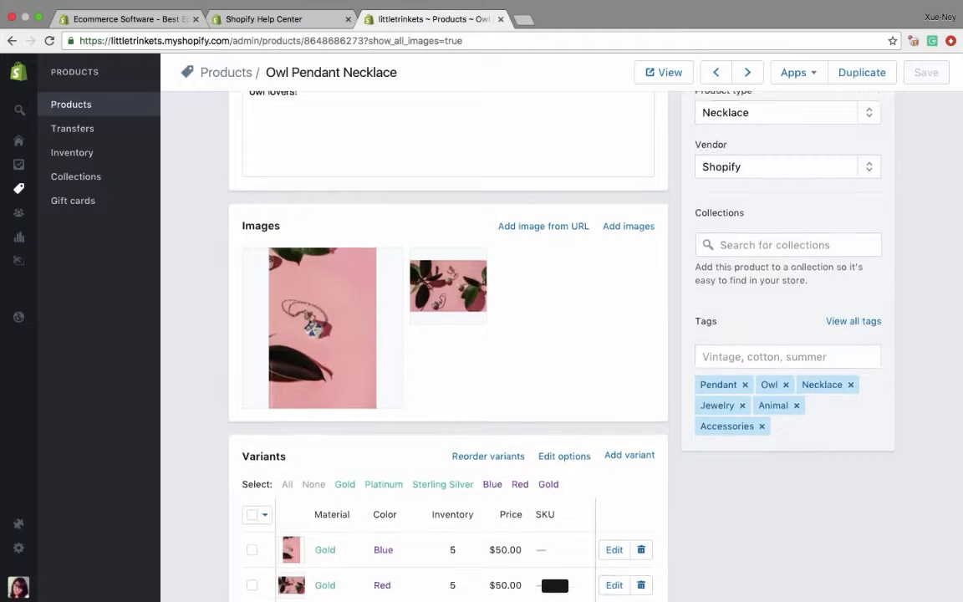
scroll(448, 344, "up", 3)
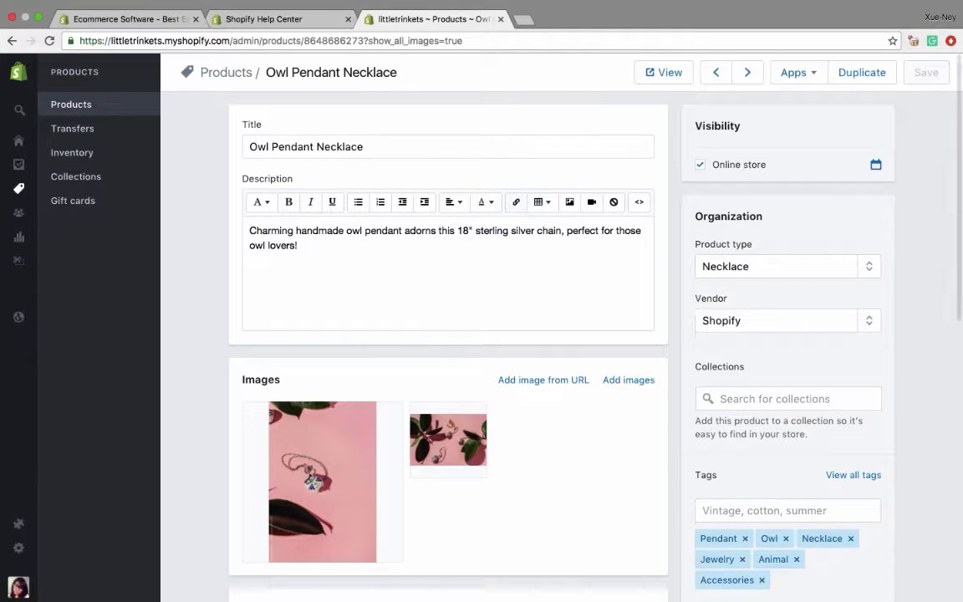
- Leave the necklace product and start creating a new collection in the store's collections
left_click(94, 118)
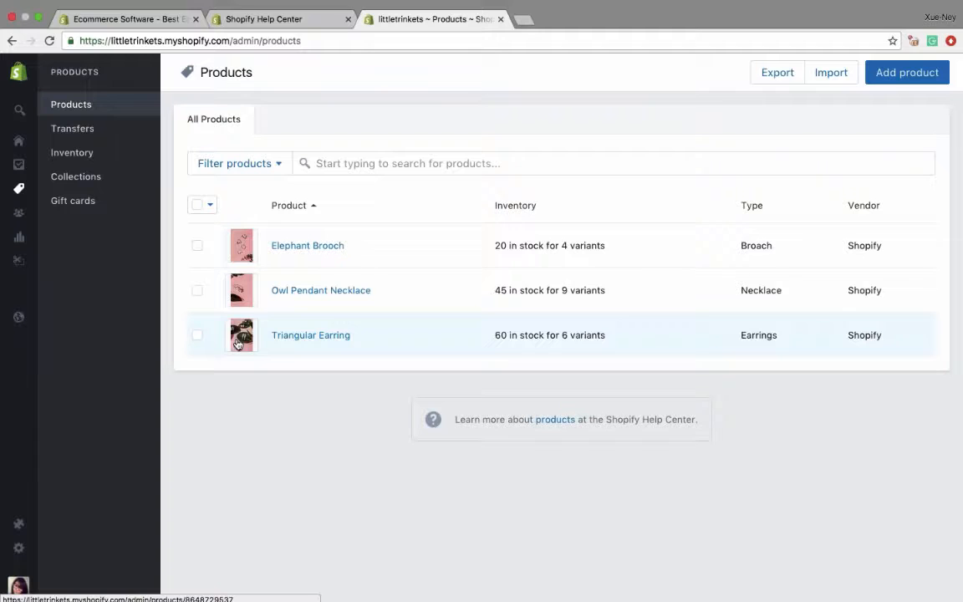
left_click(75, 176)
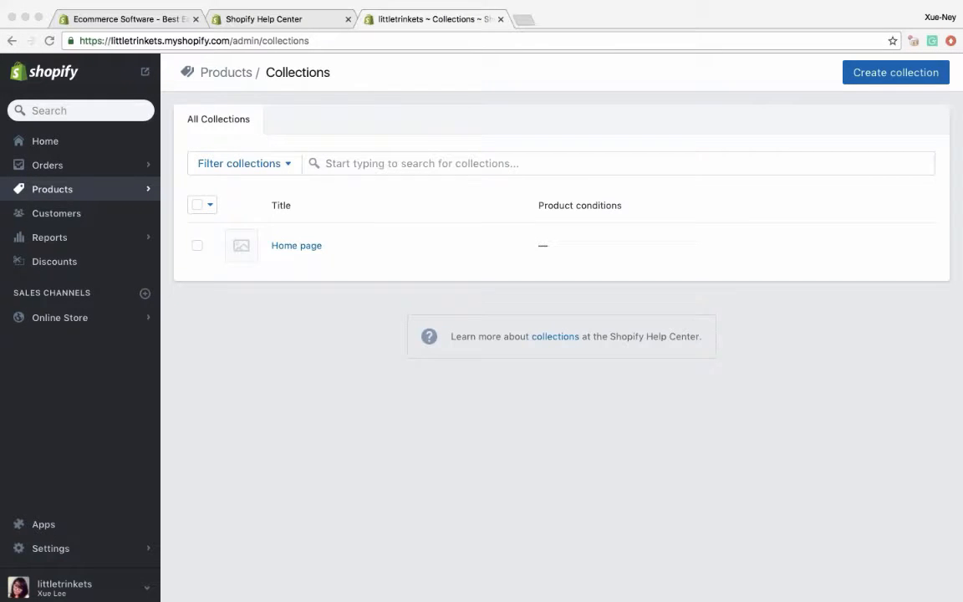
left_click(283, 337)
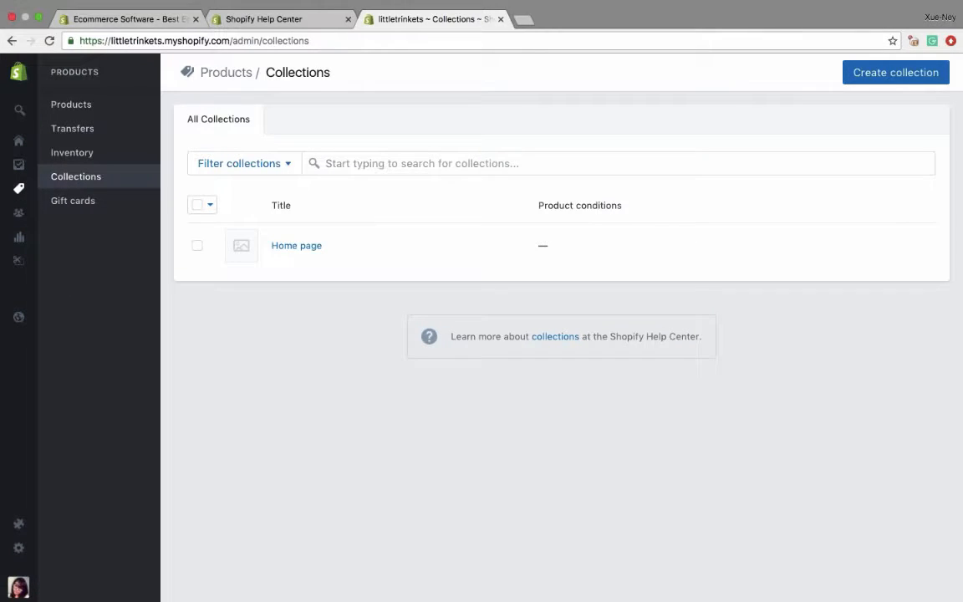
left_click(869, 73)
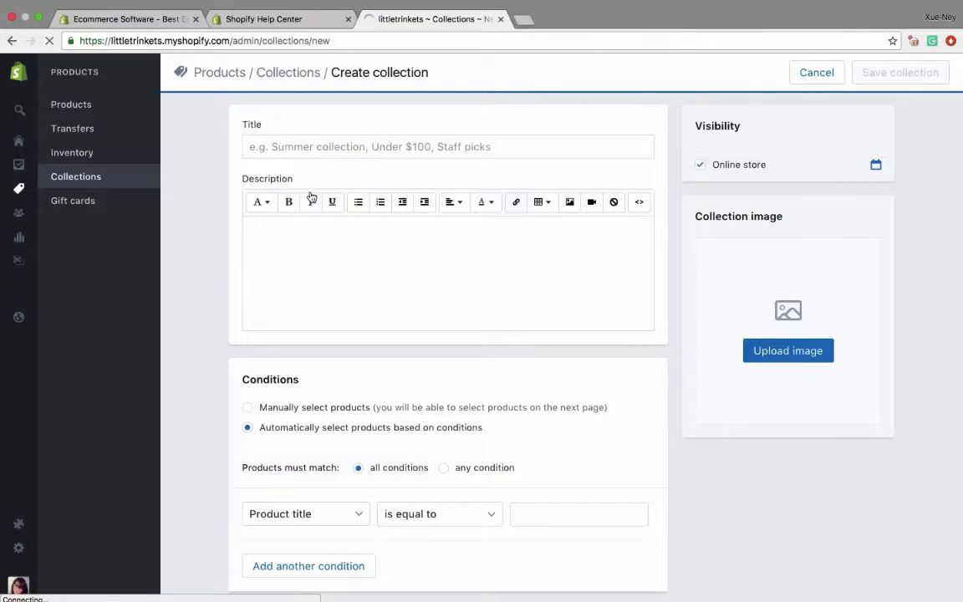
left_click(265, 150)
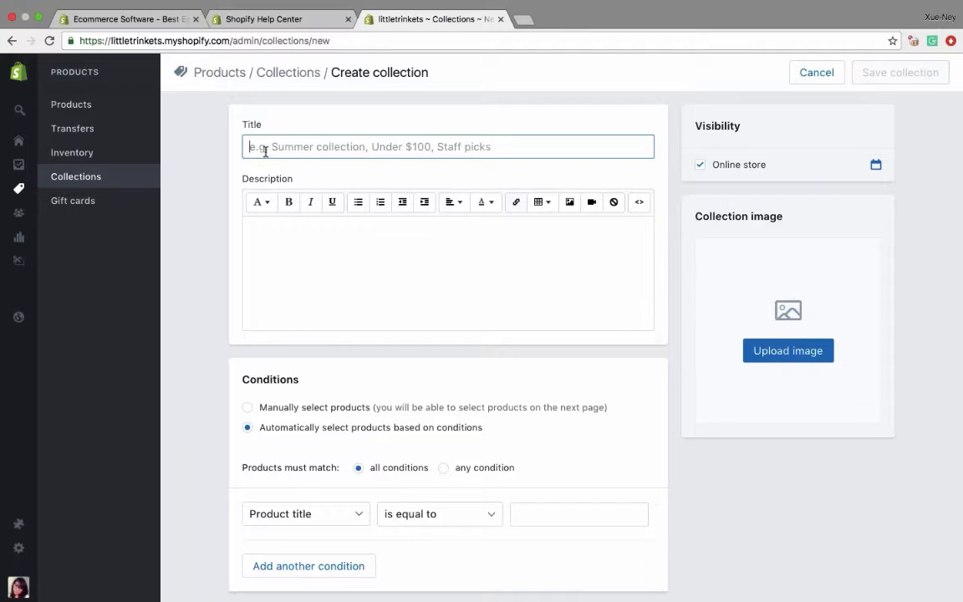
- Title the collection New Arrivals, set its products to manual selection, and save it
type("New Arrivals")
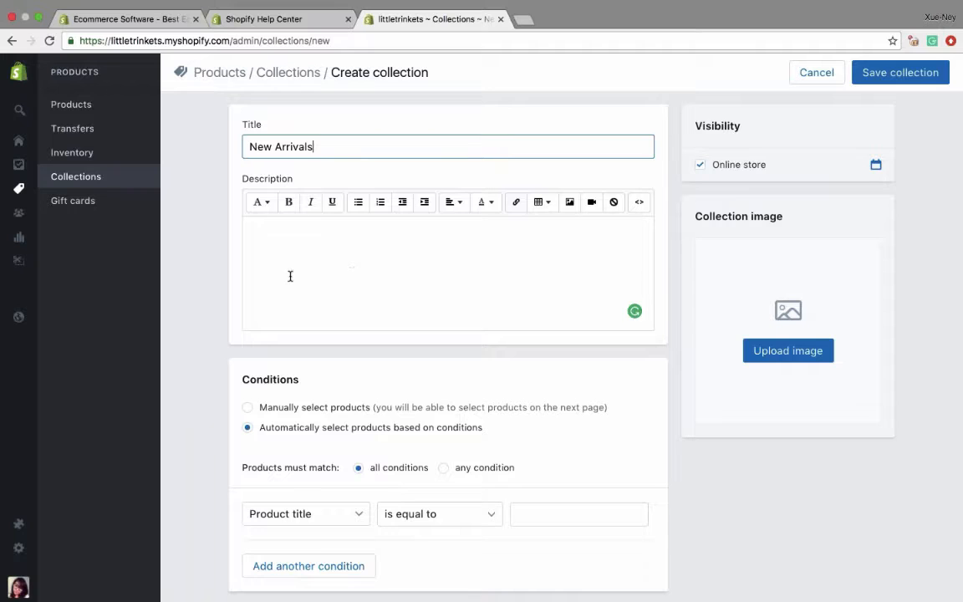
scroll(261, 248, "down", 1)
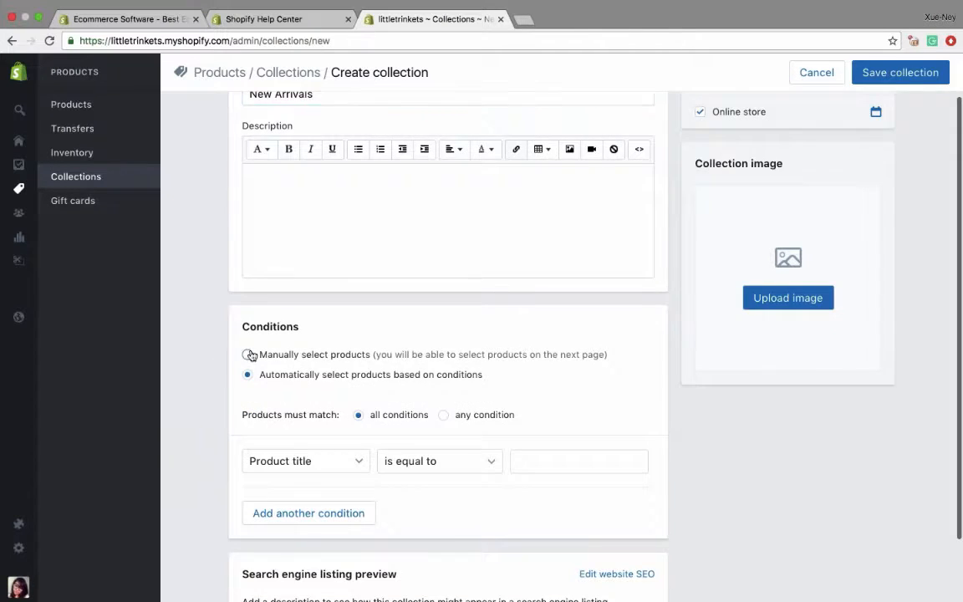
left_click(247, 355)
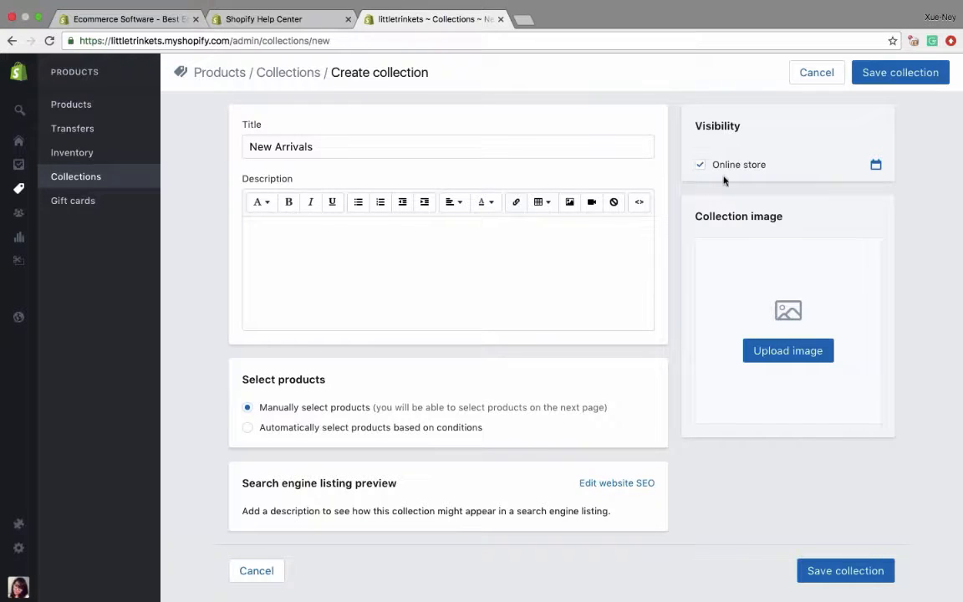
left_click(900, 72)
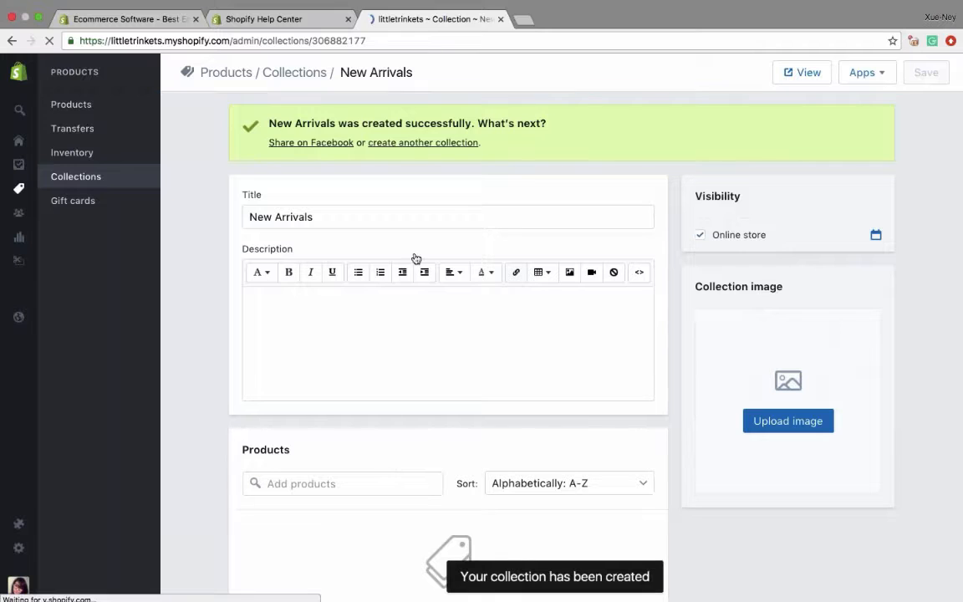
- Add the Elephant Brooch and Owl Pendant Necklace products to the New Arrivals collection
scroll(416, 258, "down", 5)
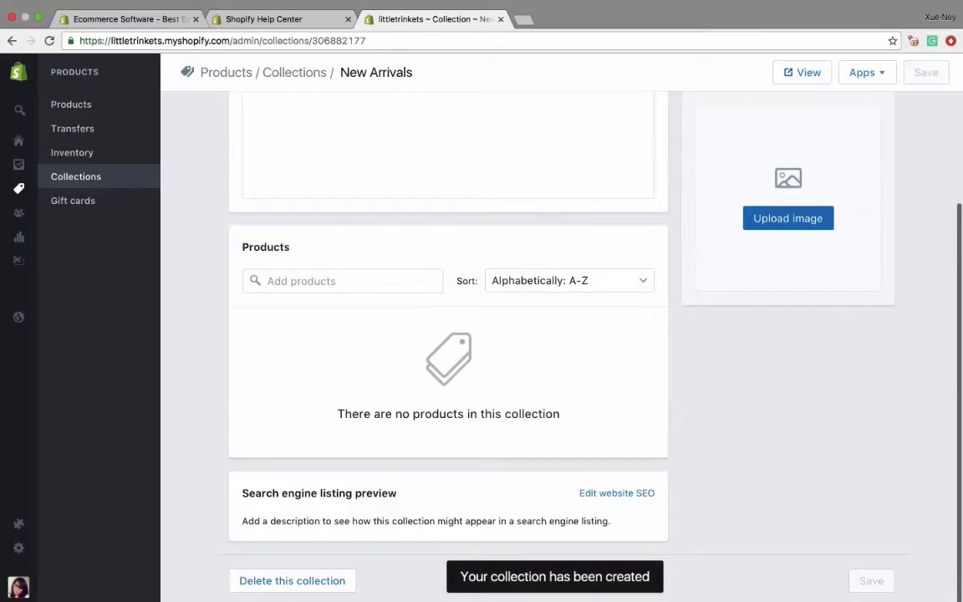
left_click(281, 284)
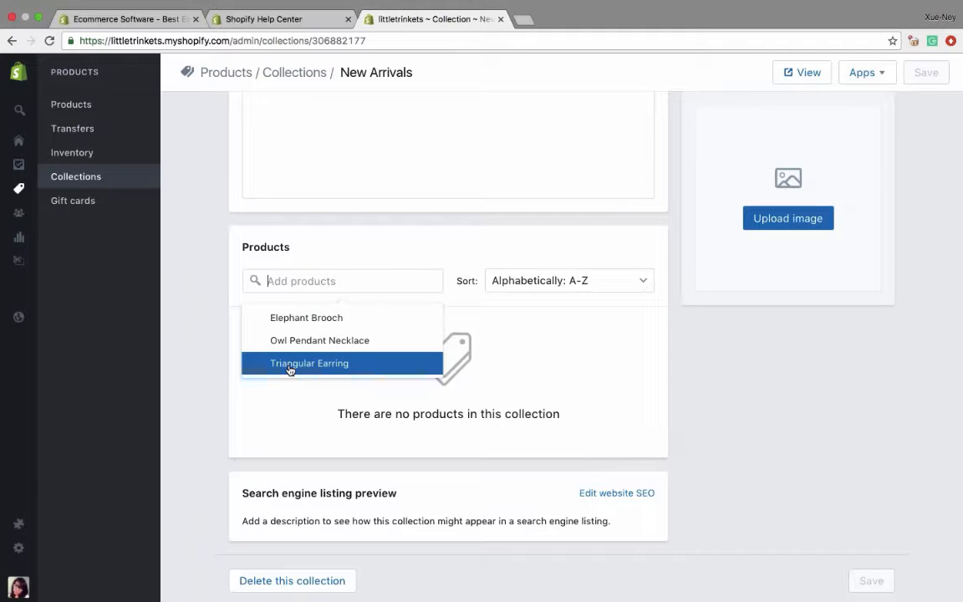
left_click(301, 321)
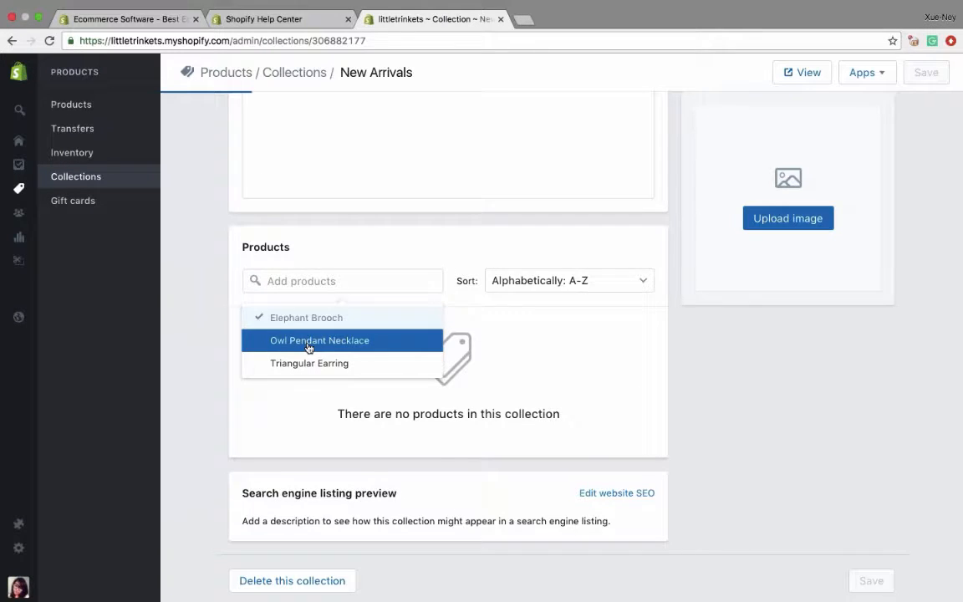
left_click(305, 368)
left_click(311, 428)
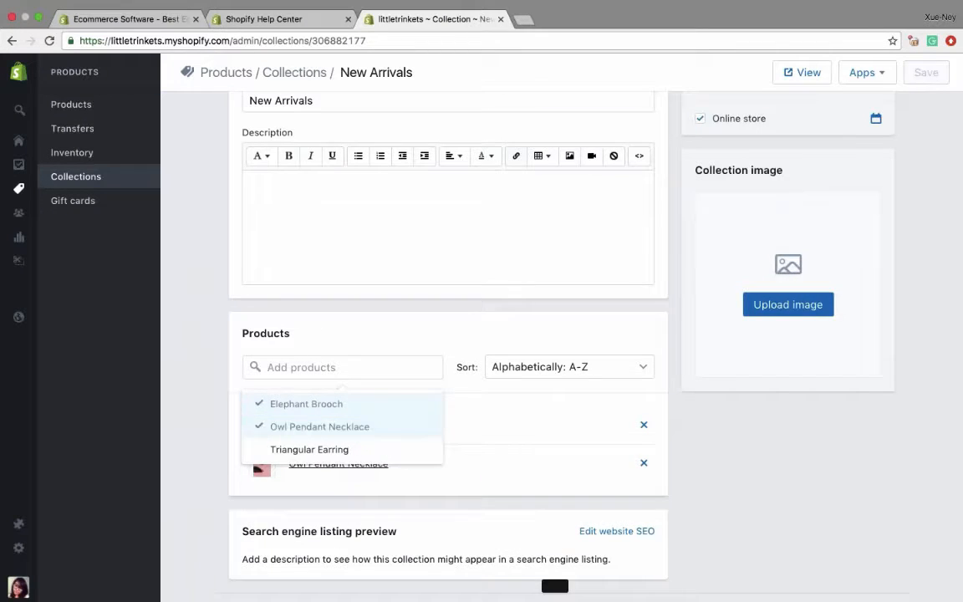
left_click(567, 455)
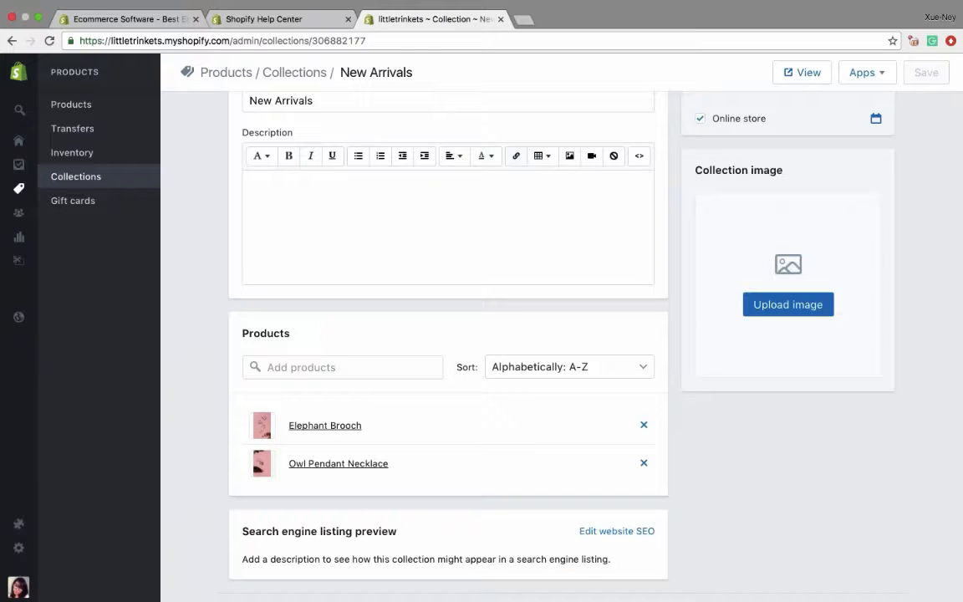
- Sort the New Arrivals products manually, place the Owl Pendant Necklace above the Elephant Brooch, and save the collection
left_click(501, 368)
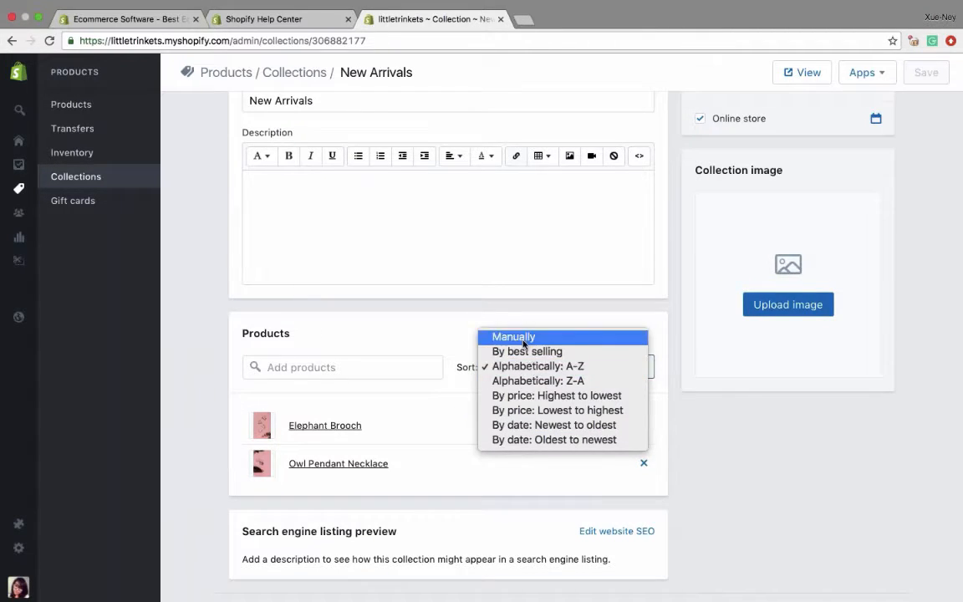
left_click(524, 343)
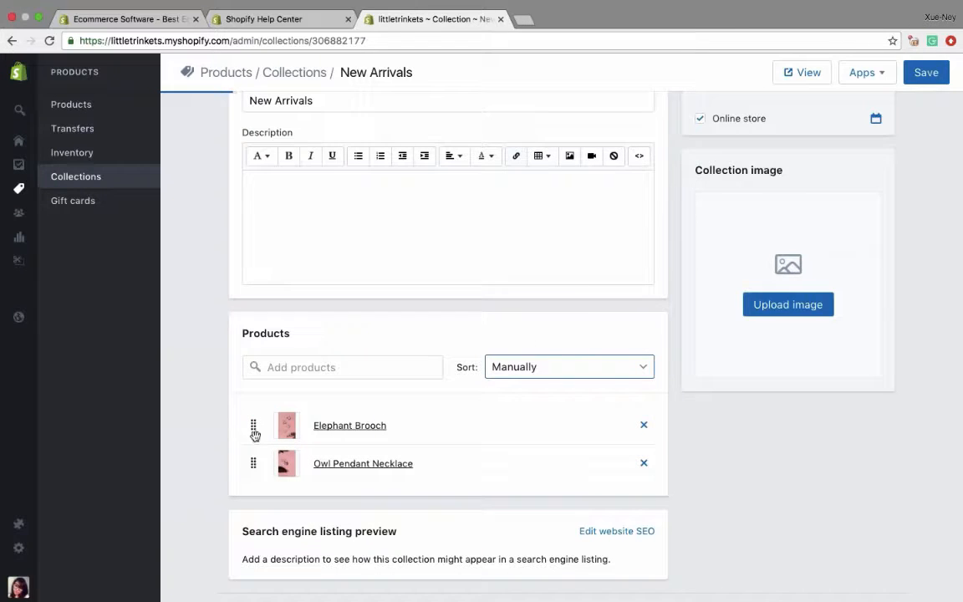
left_click_drag(252, 428, 253, 462)
mouse_move(256, 425)
left_mouse_down()
mouse_move(259, 462)
mouse_move(254, 425)
left_mouse_up()
left_click(926, 72)
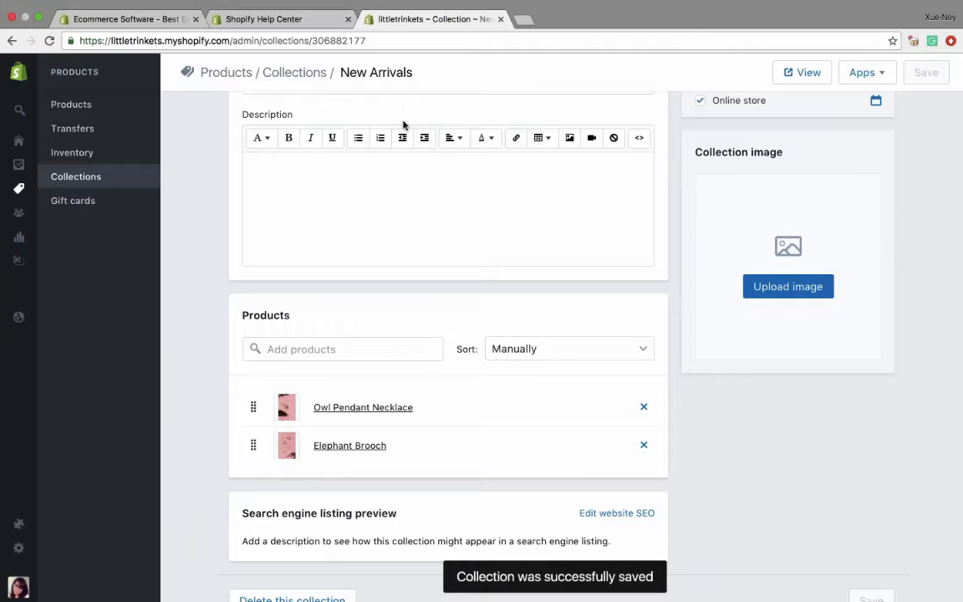
- Start another new collection in the store and title it Jewelry
scroll(404, 125, "up", 2)
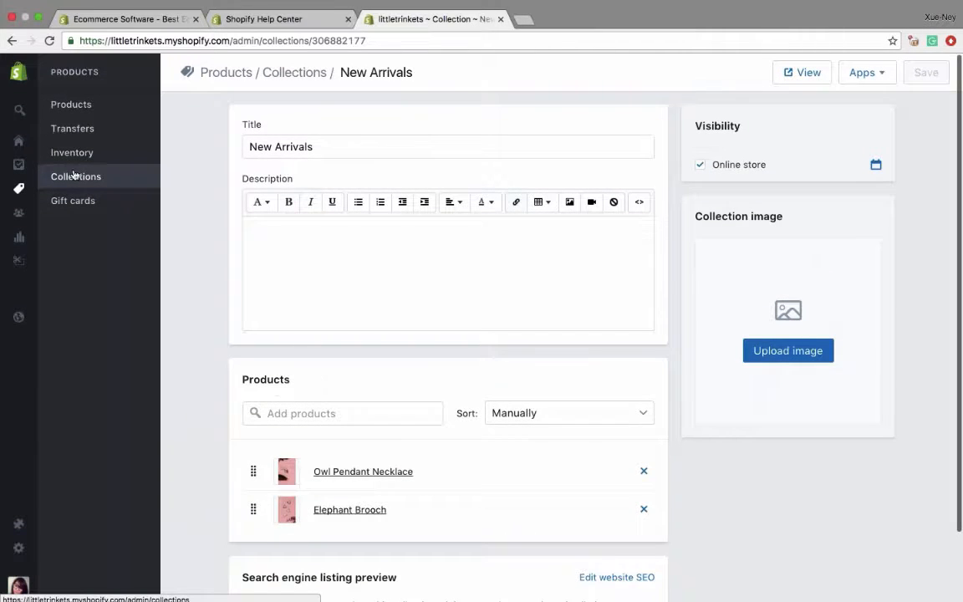
left_click(76, 176)
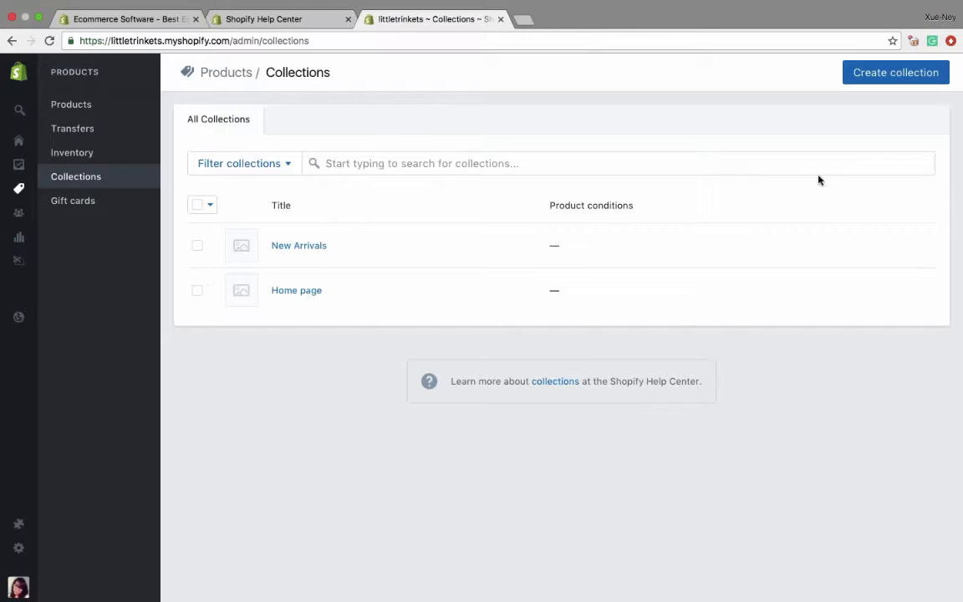
left_click(877, 77)
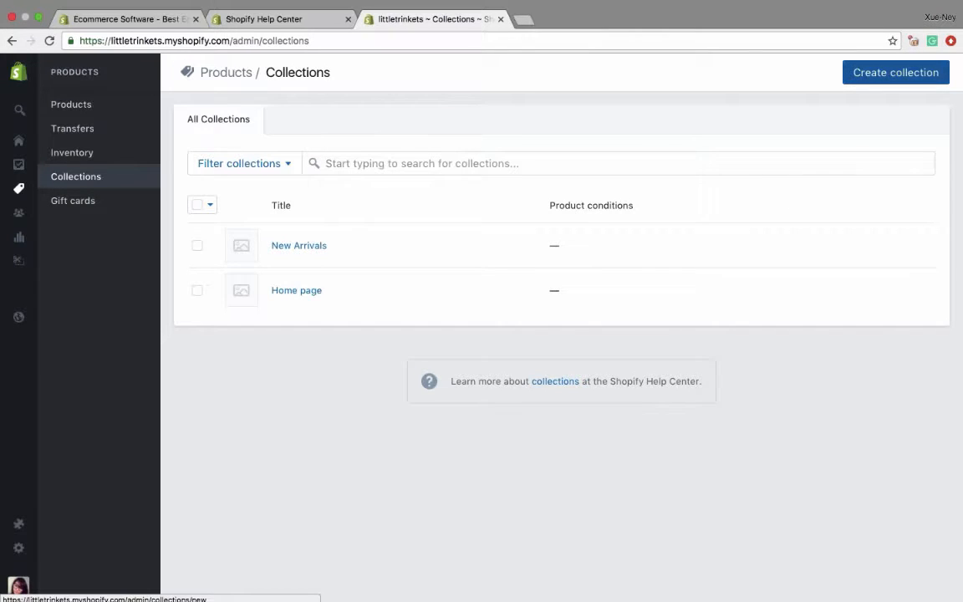
left_click(876, 74)
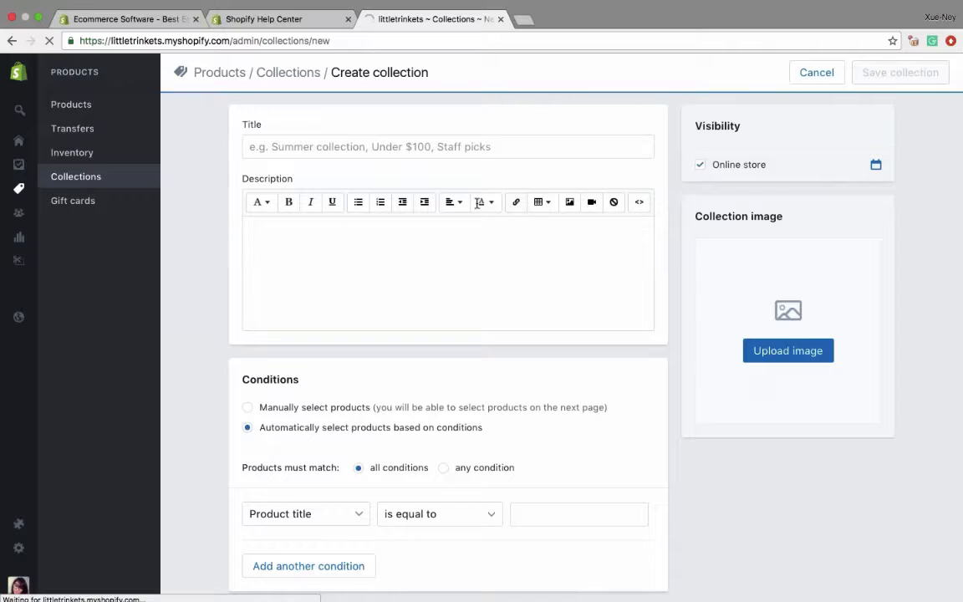
left_click(390, 147)
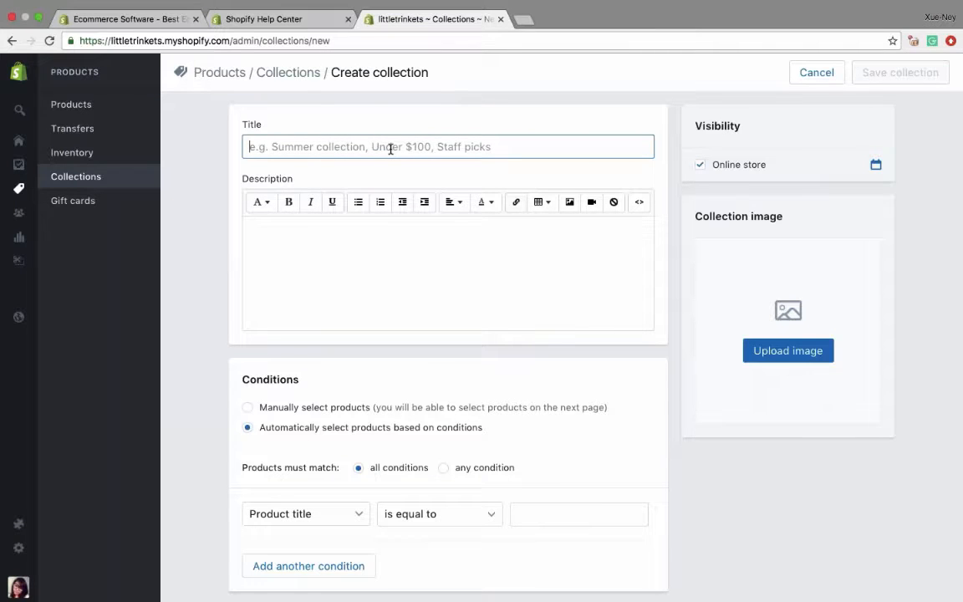
type("Jewelry")
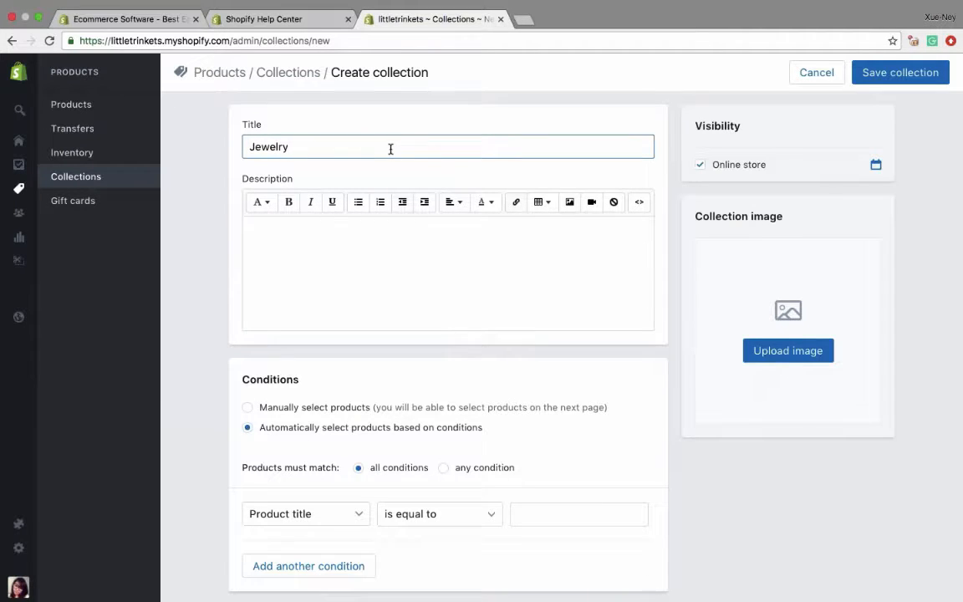
- Set the Jewelry collection's automatic condition to product type is equal to Necklace and save the collection
scroll(307, 275, "down", 3)
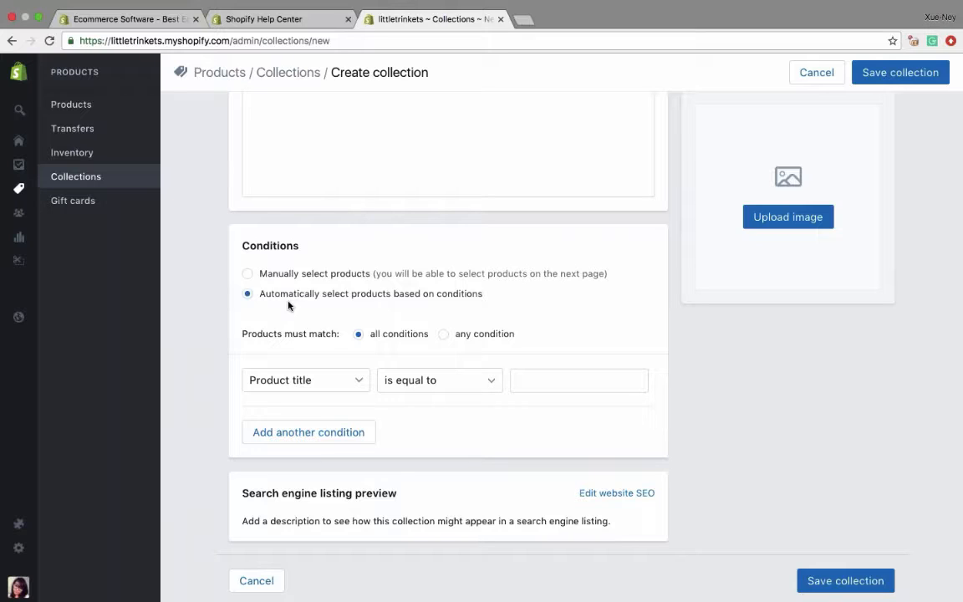
left_click(293, 382)
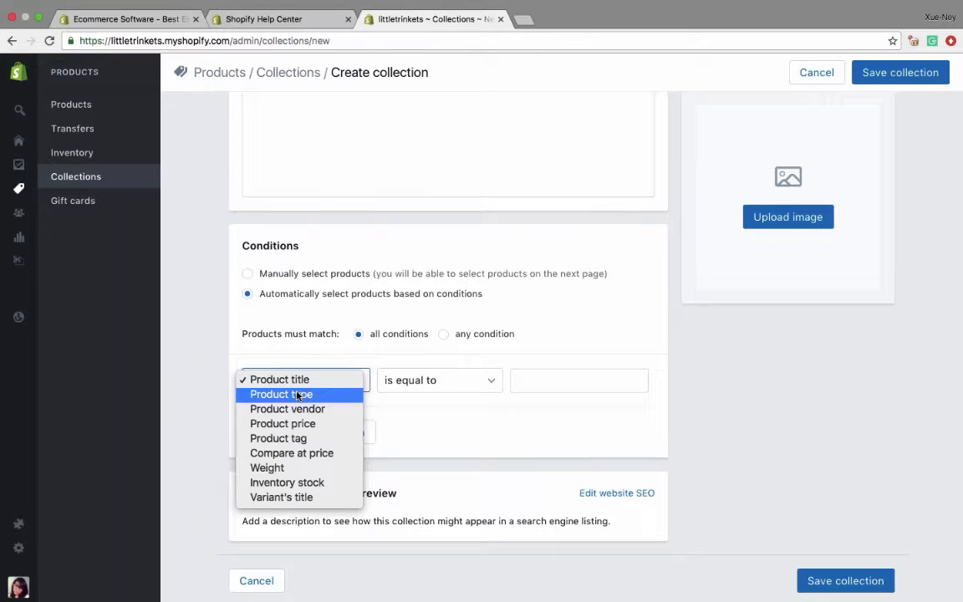
left_click(297, 395)
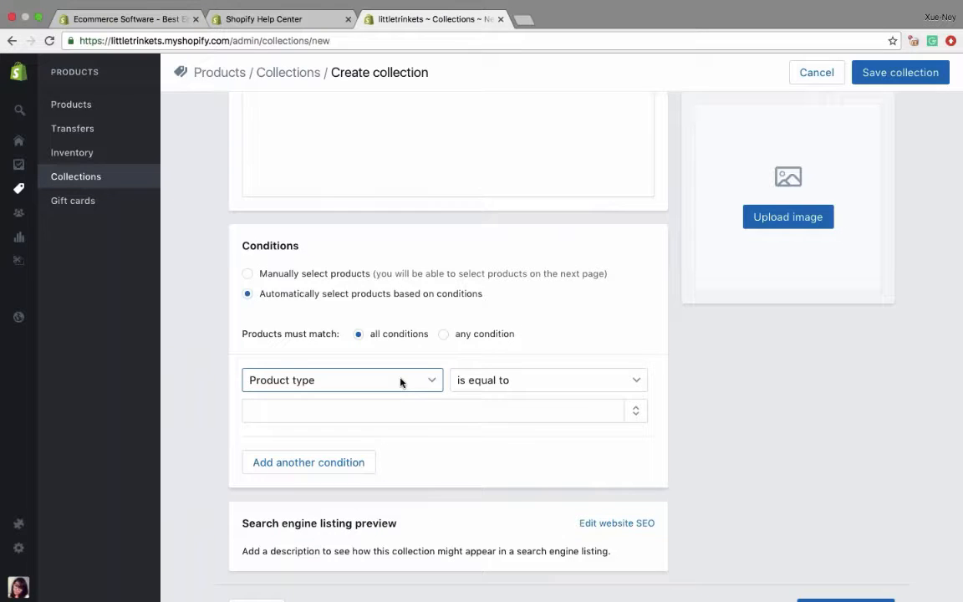
left_click(493, 380)
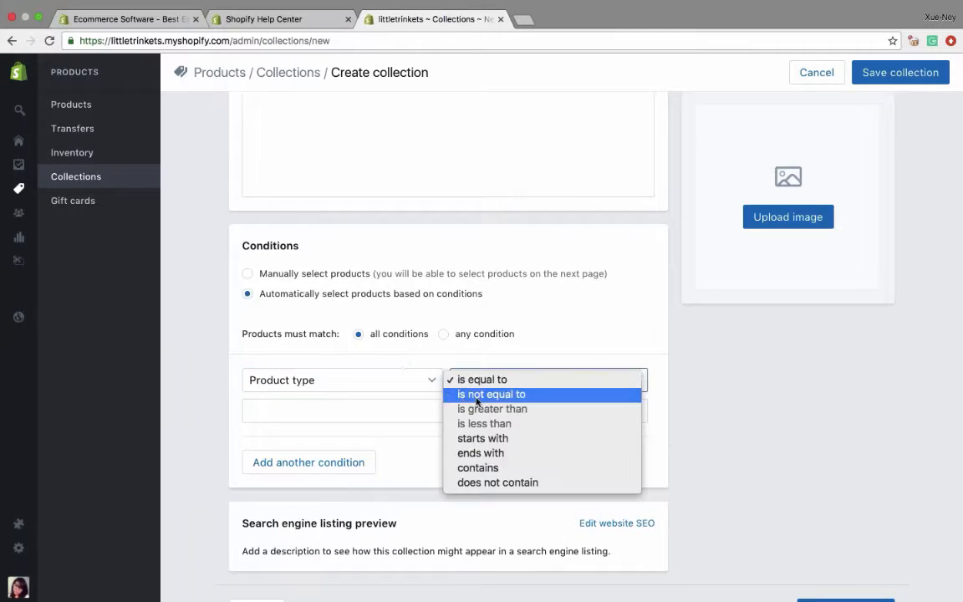
left_click(488, 379)
left_click(358, 407)
left_click(634, 405)
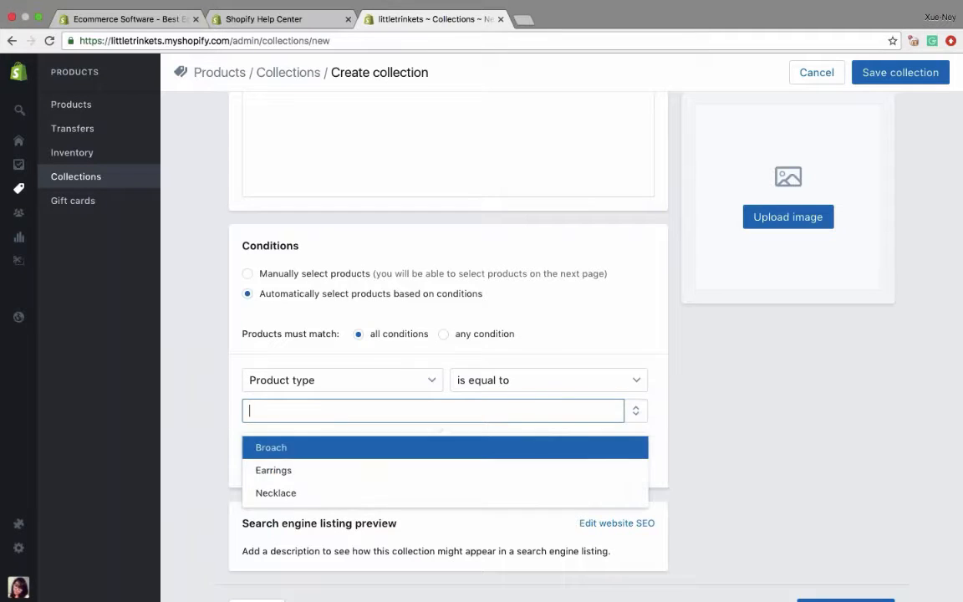
left_click(499, 493)
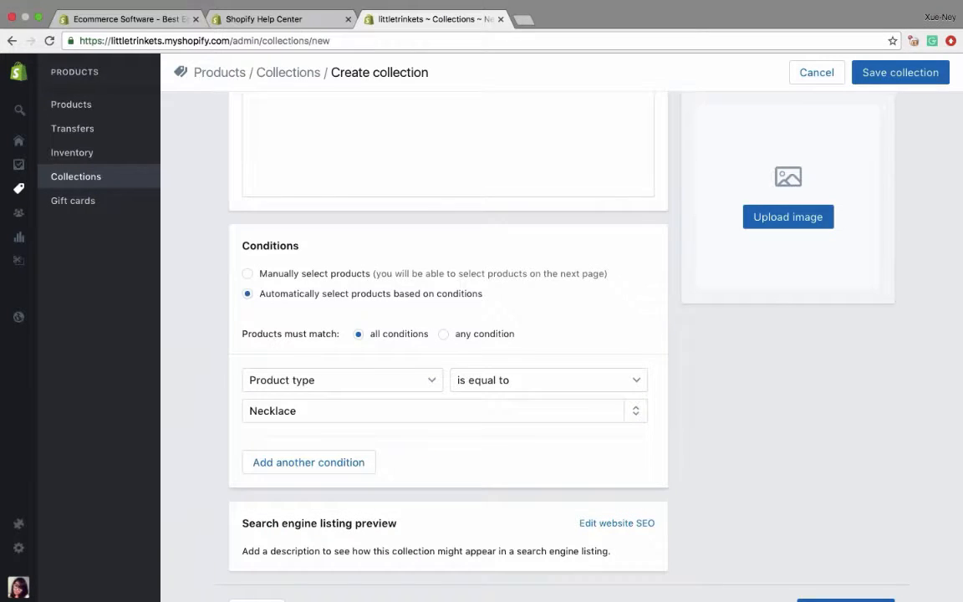
left_click(881, 74)
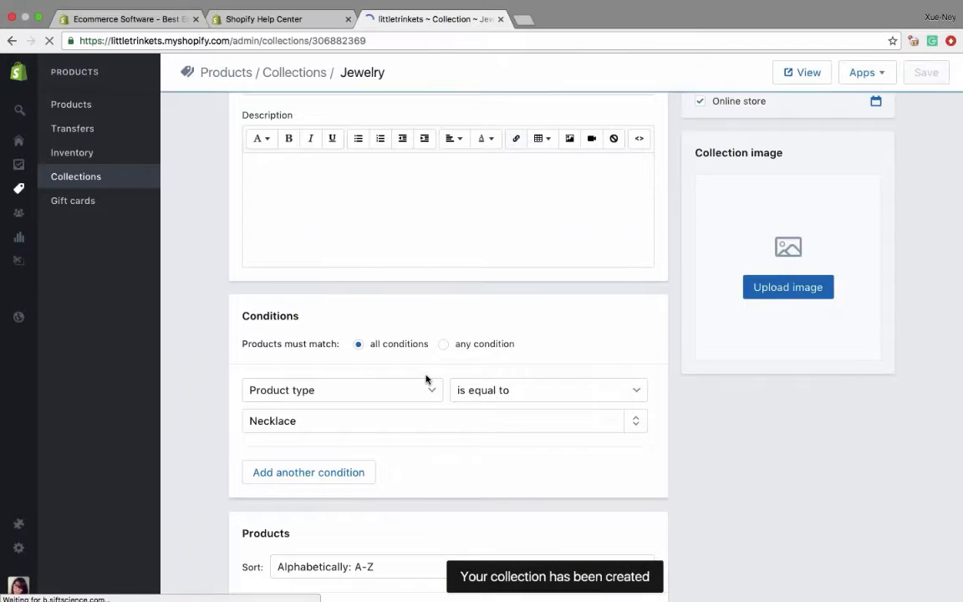
- Change the Jewelry collection's condition to product tag is equal to Jewelry and save the collection
scroll(426, 378, "down", 4)
scroll(365, 338, "down", 1)
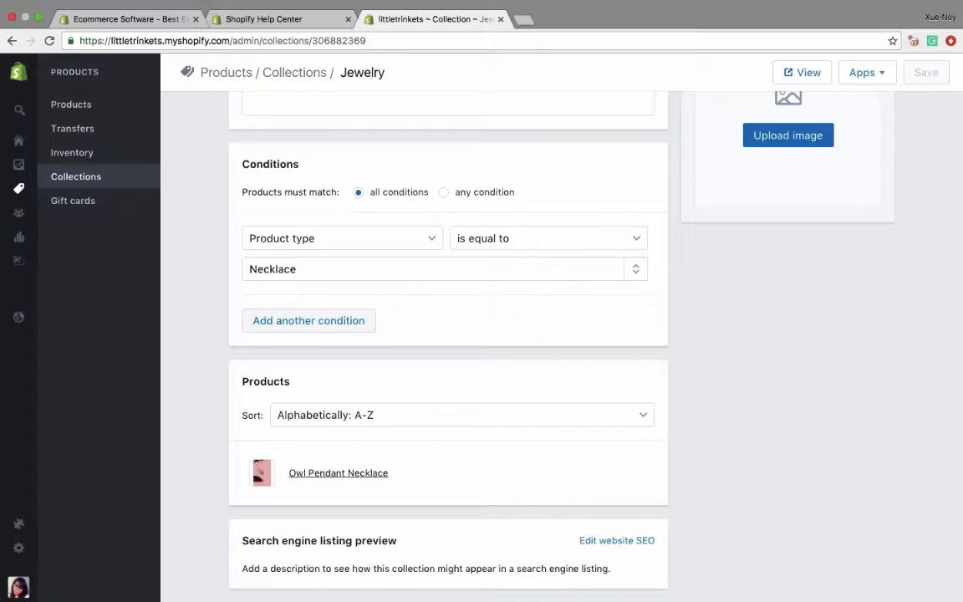
double_click(317, 269)
left_click(316, 238)
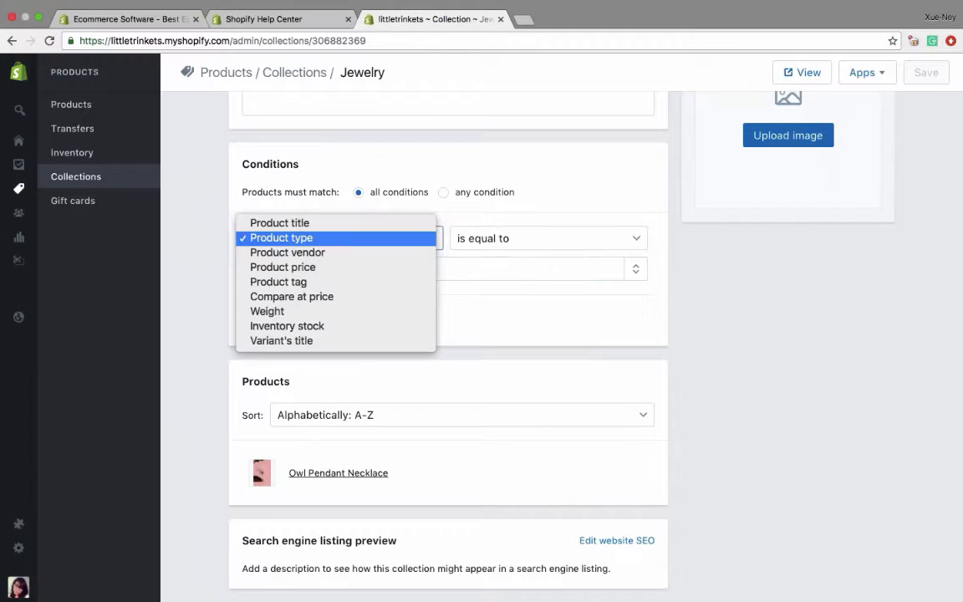
left_click(311, 282)
left_click(312, 268)
left_click(634, 268)
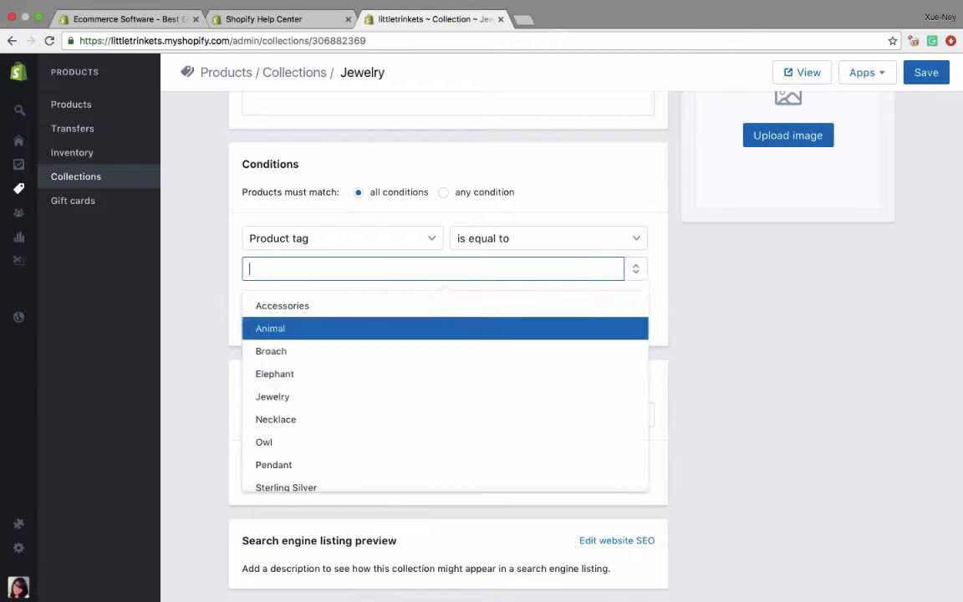
left_click(353, 399)
left_click(926, 73)
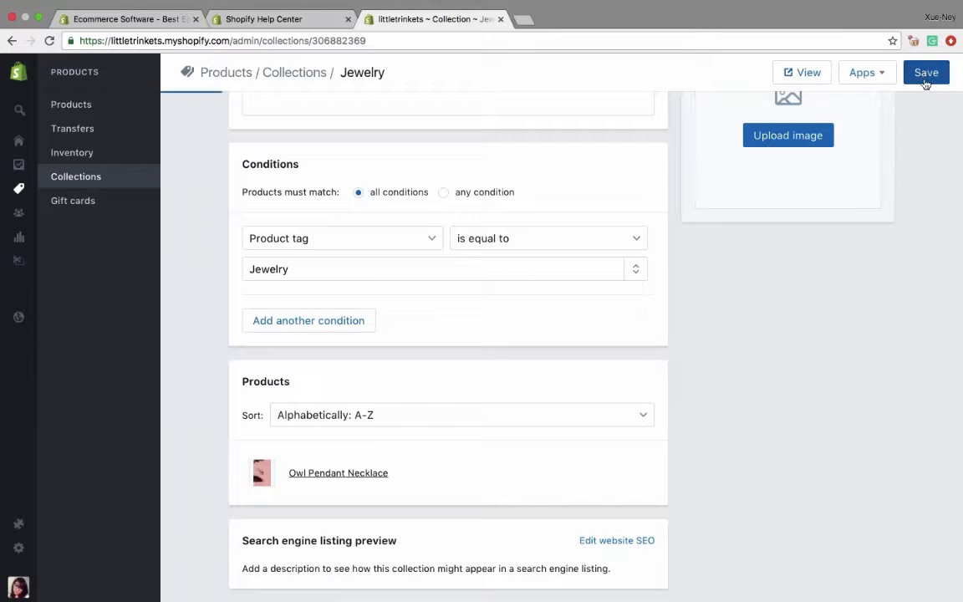
- Review the Jewelry collection's condition and the products it includes
scroll(331, 367, "down", 1)
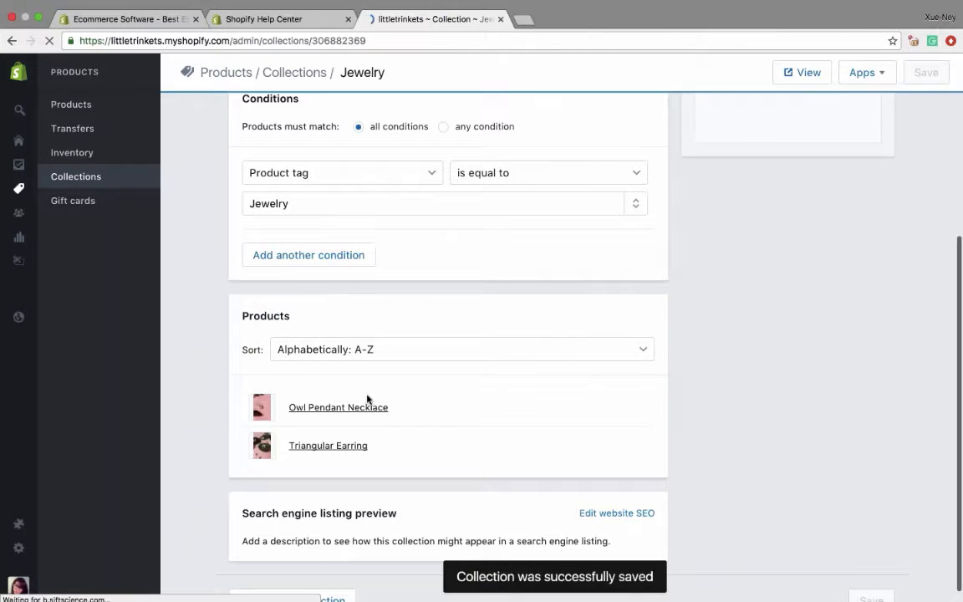
scroll(334, 418, "up", 3)
scroll(334, 418, "down", 3)
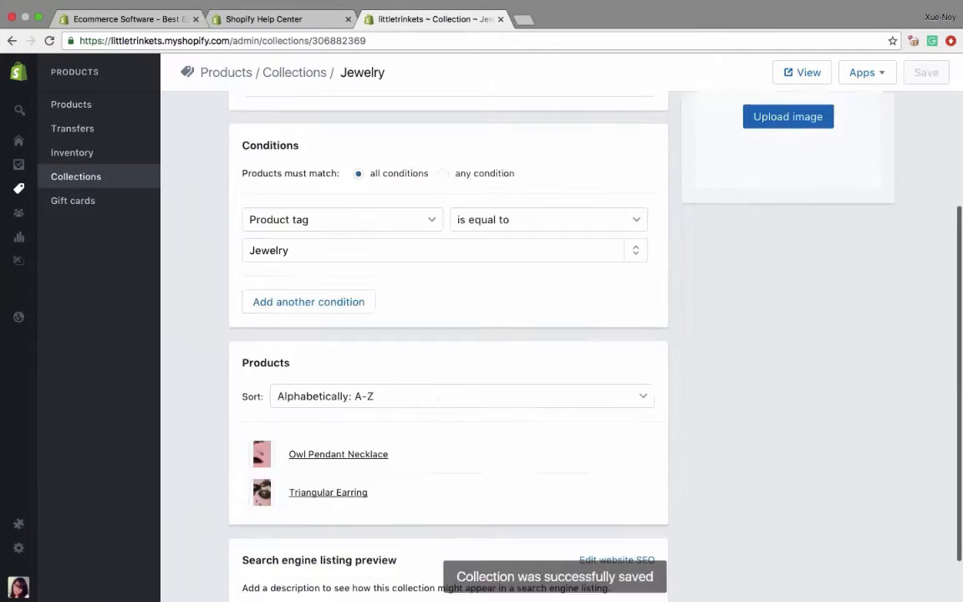
scroll(311, 245, "up", 3)
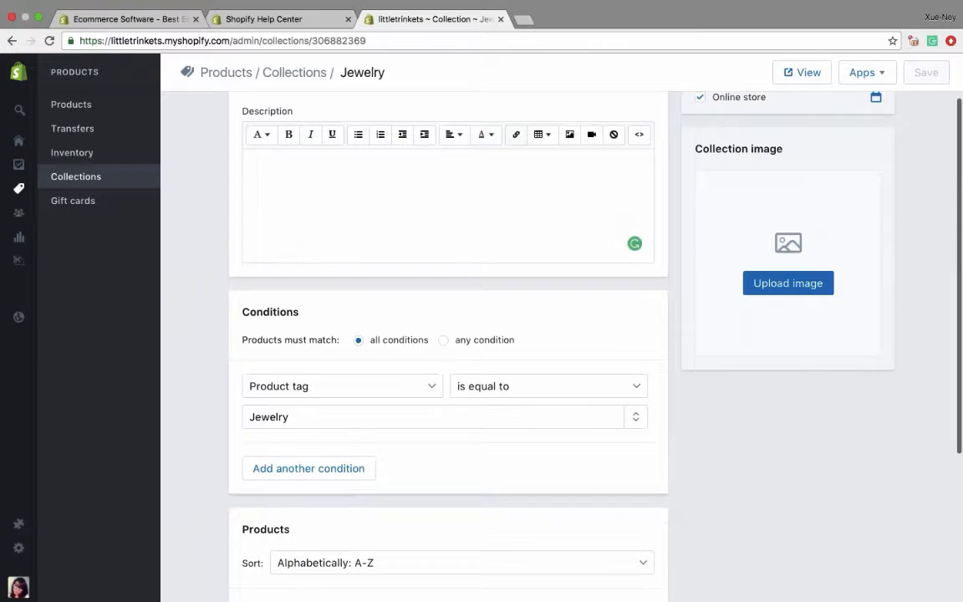
scroll(454, 399, "down", 3)
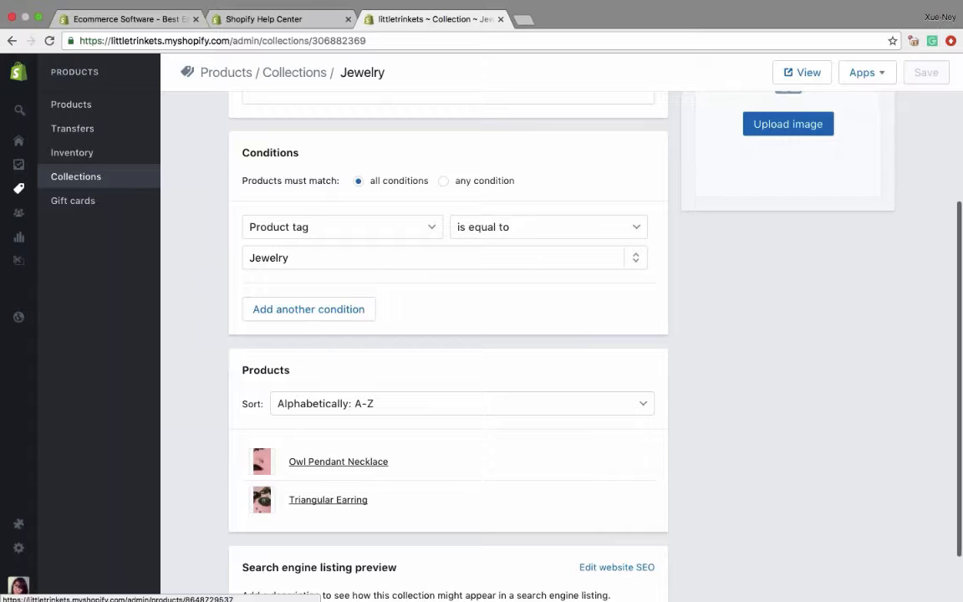
scroll(402, 443, "up", 2)
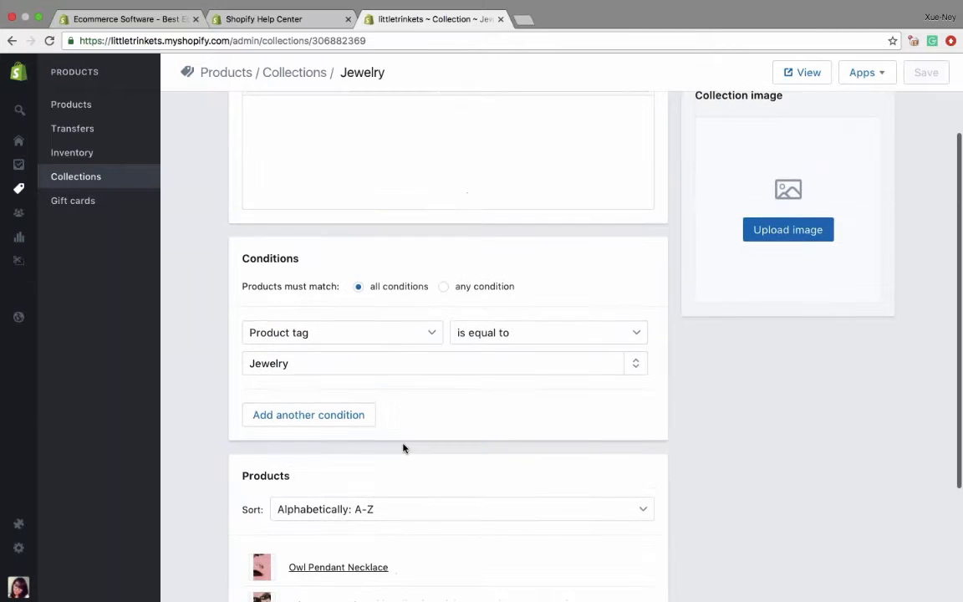
scroll(403, 449, "up", 2)
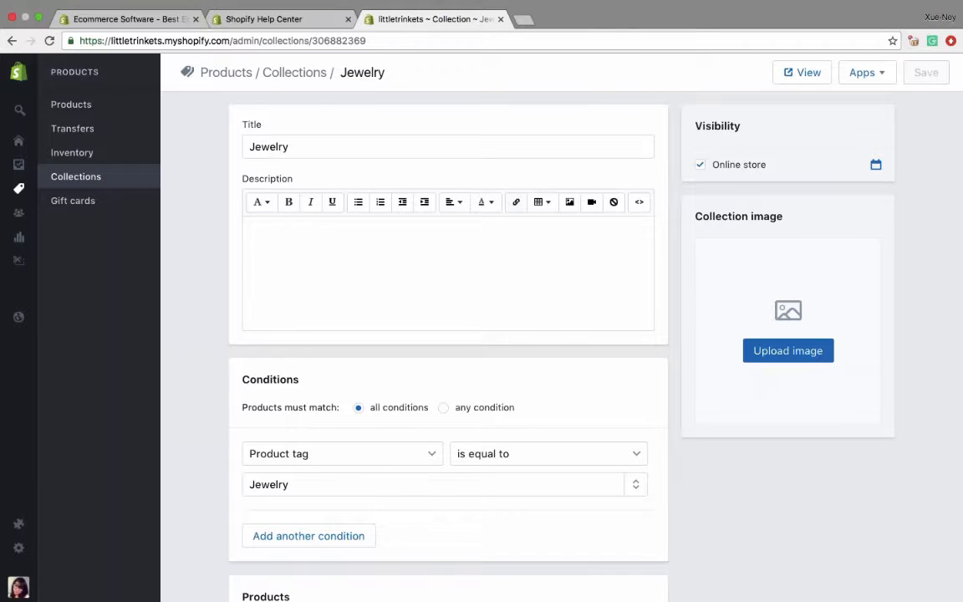
- Review the products included in the Jewelry collection and return to the list of all collections
scroll(448, 335, "down", 5)
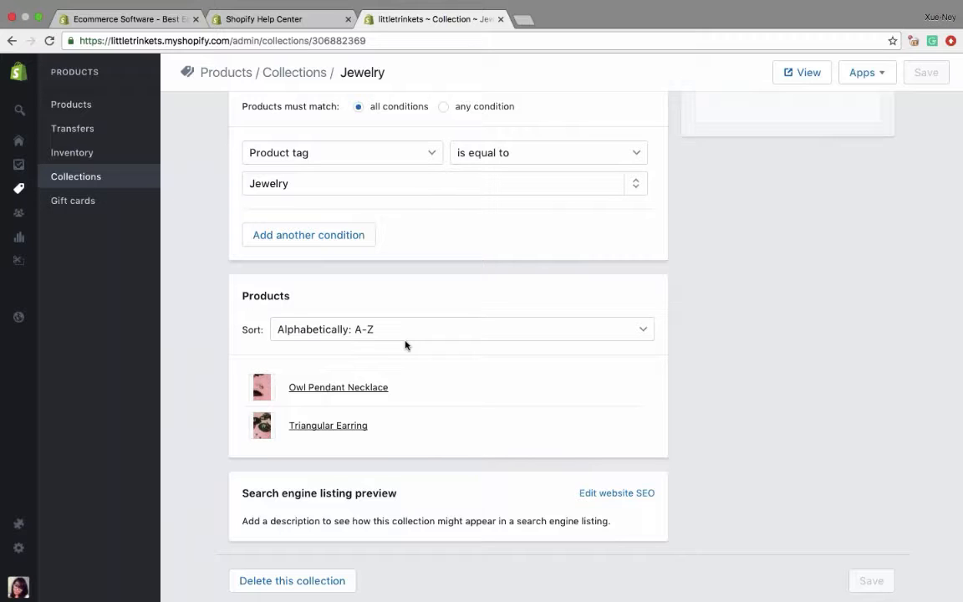
left_click(87, 177)
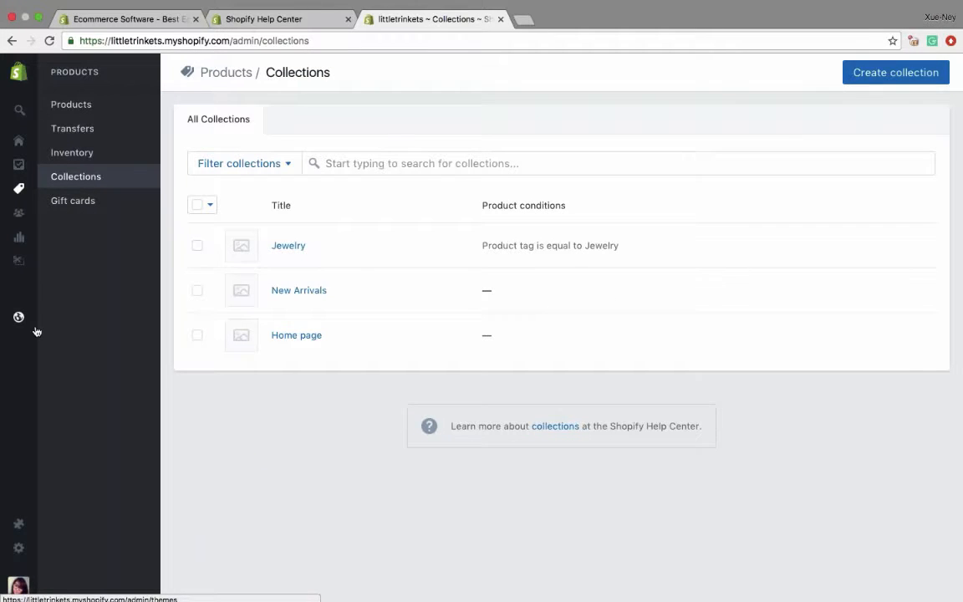
- Start a new page in the online store and title it About Us
mouse_move(36, 332)
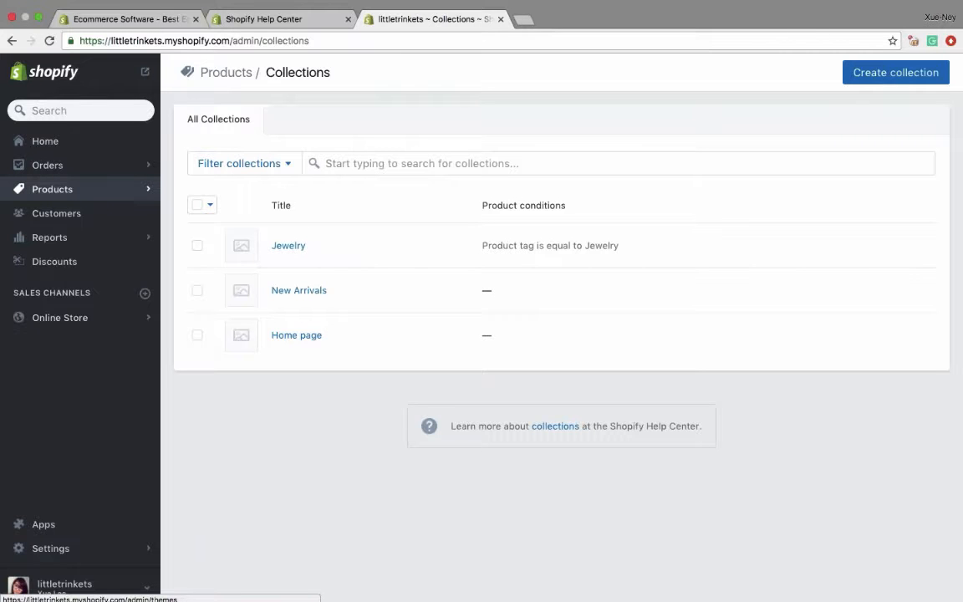
left_click(37, 317)
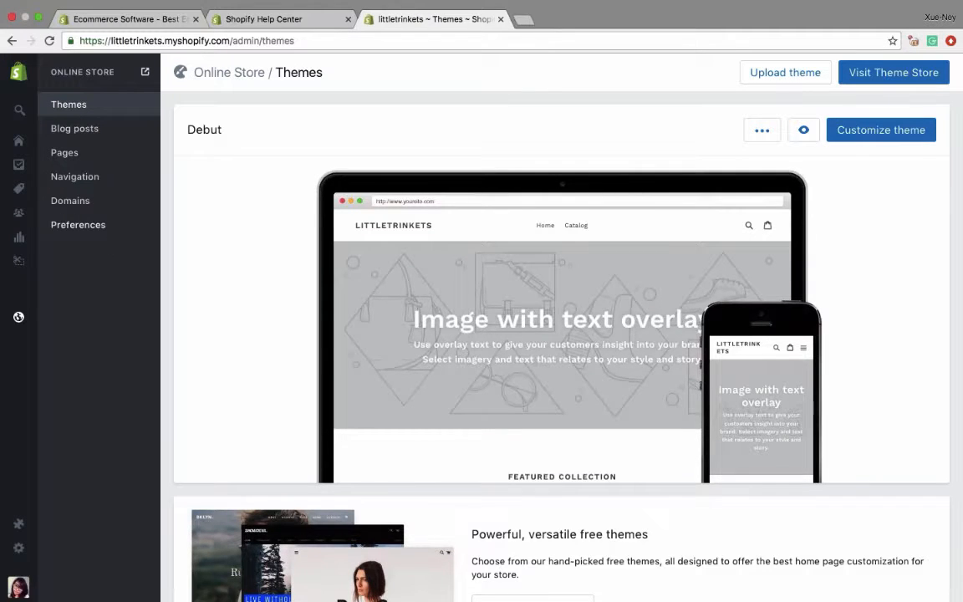
left_click(60, 151)
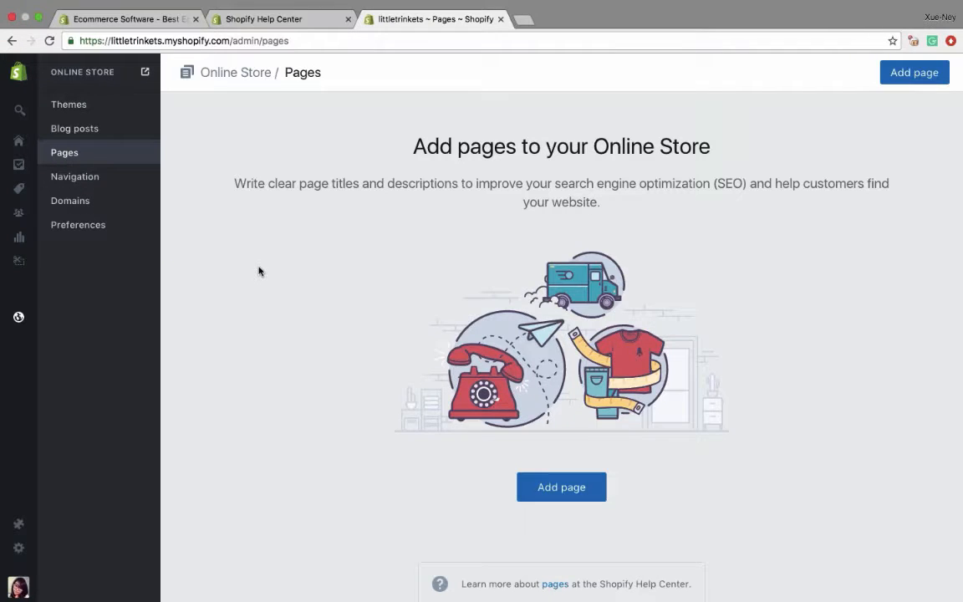
left_click(568, 488)
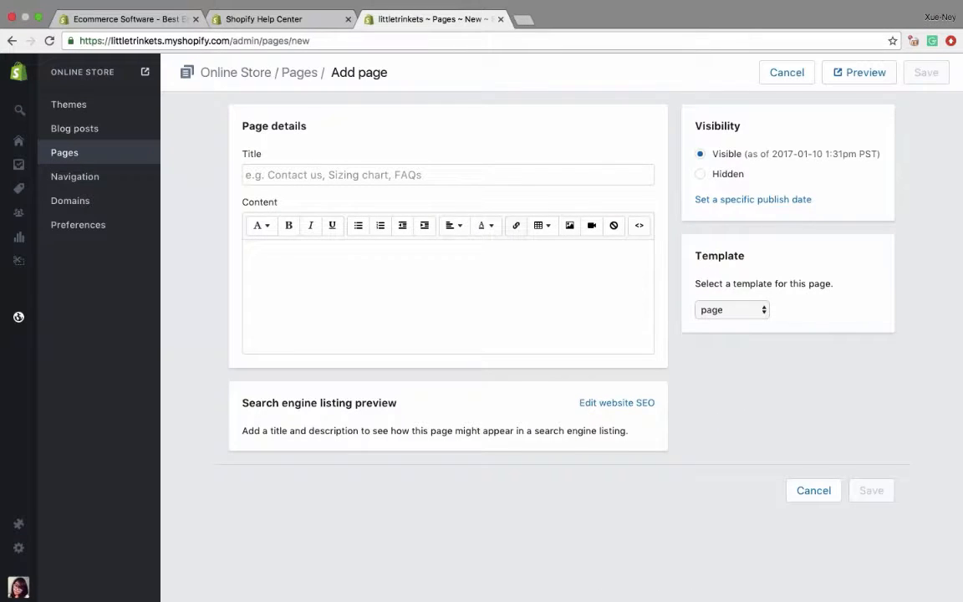
left_click(268, 175)
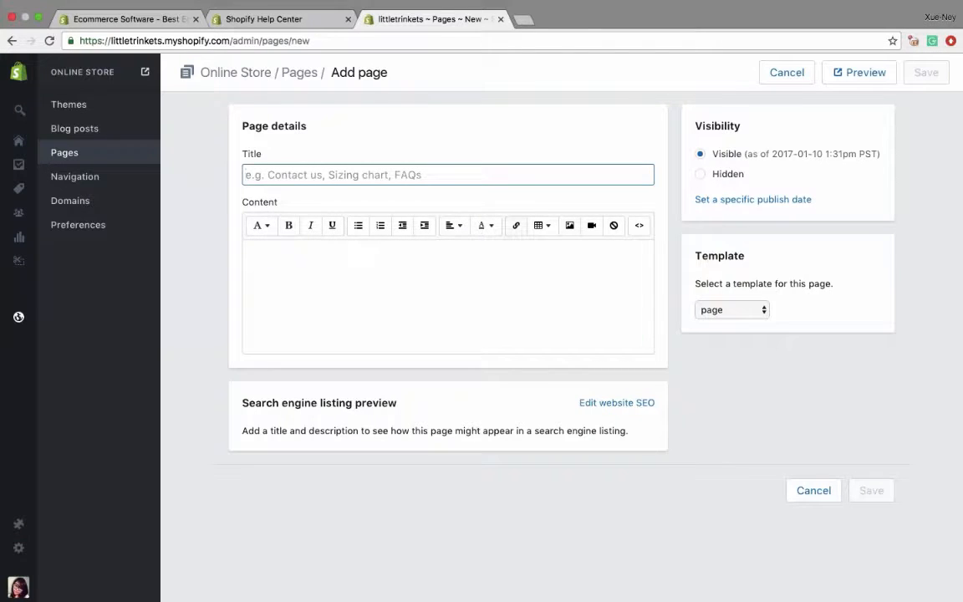
type("About Us")
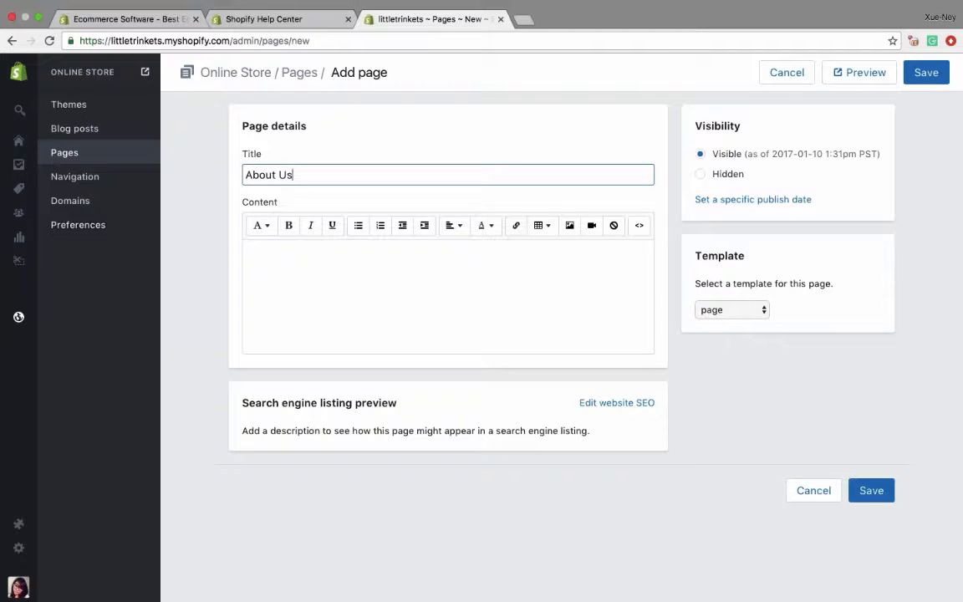
- Paste the company text starting "We were founded on one thing" as the page content and remove the extra blank lines between its paragraphs
key("super+Tab")
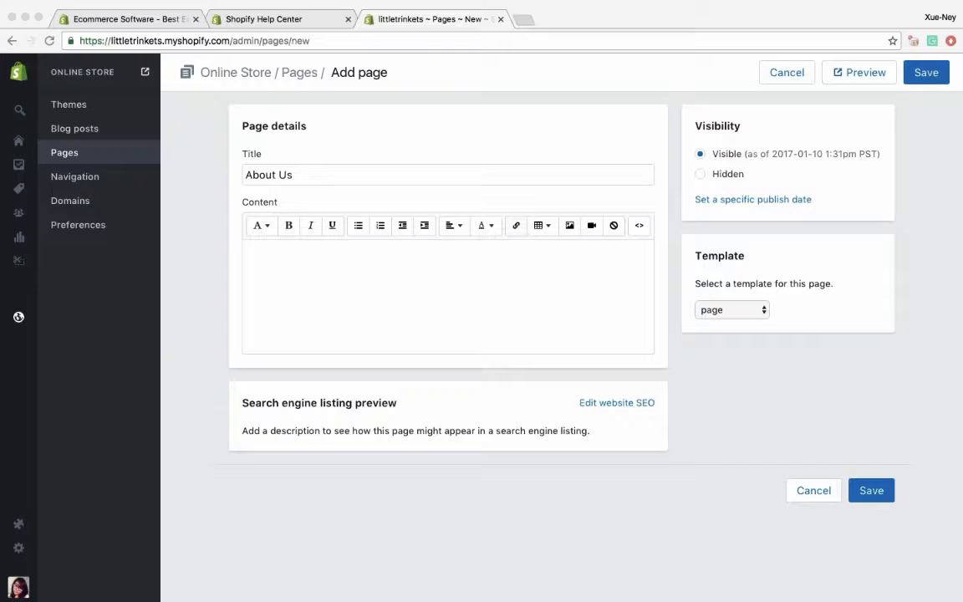
left_click(289, 281)
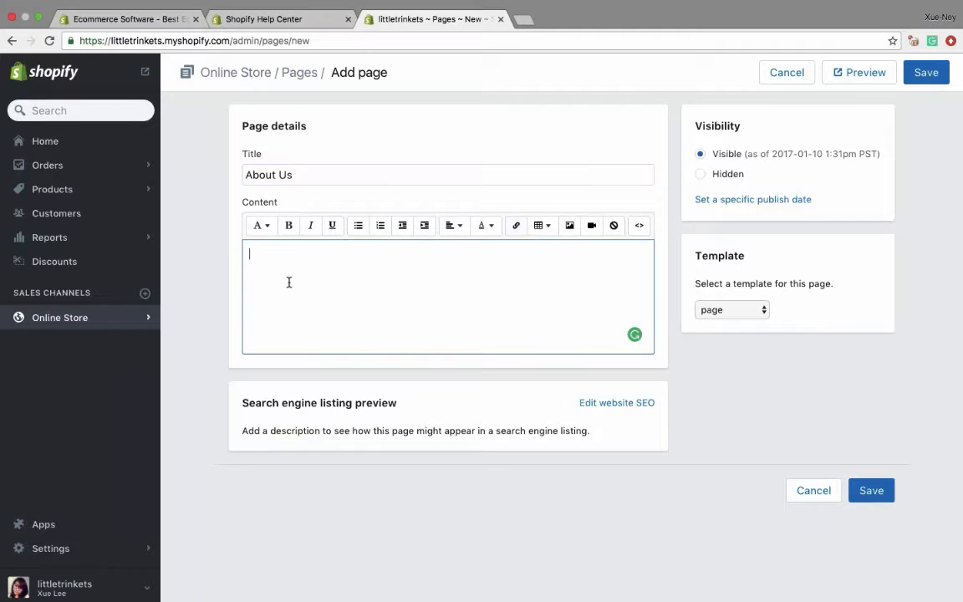
type("We were founded on one thing: a love of all things heartfelt.  We believe that a piece of jewelry is more than just an accessory: it's a memory of a time, a commitment, a thank you, or maybe just something you deserve for working so hard.   Our company works hard to partner with jewellers who put love into their work! We have a large selection of handmade, unique pieces made with recycled metals and sustainable gemstones.   We hope that you'll love your jewelry as much as we love helping you make memories!")
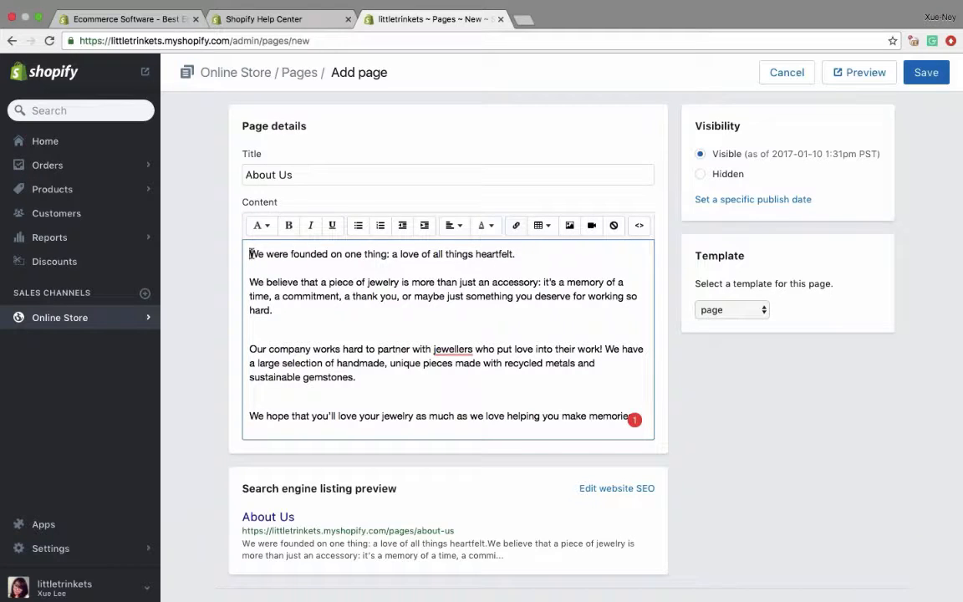
left_click(253, 325)
key("BackSpace")
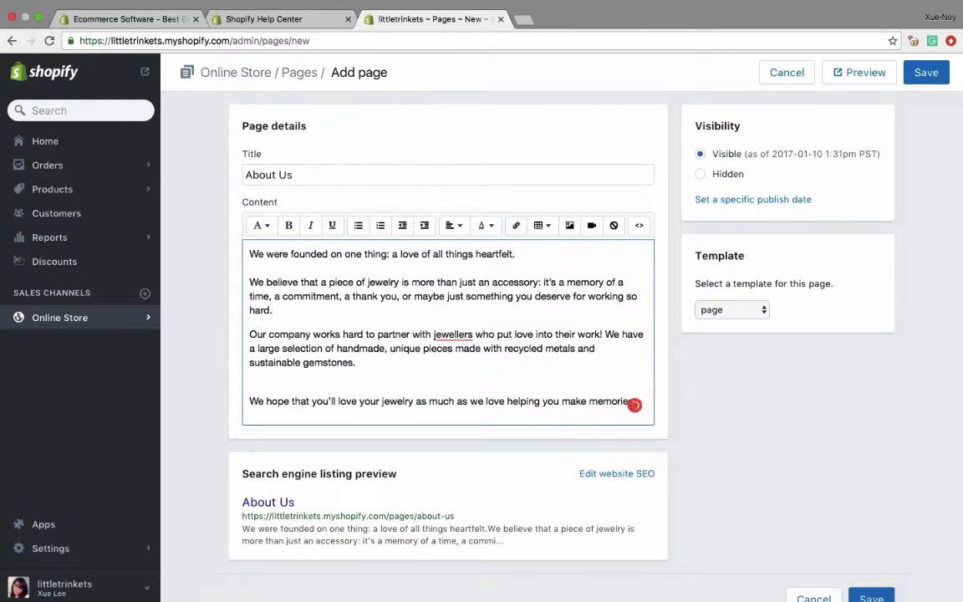
left_click(247, 381)
key("BackSpace")
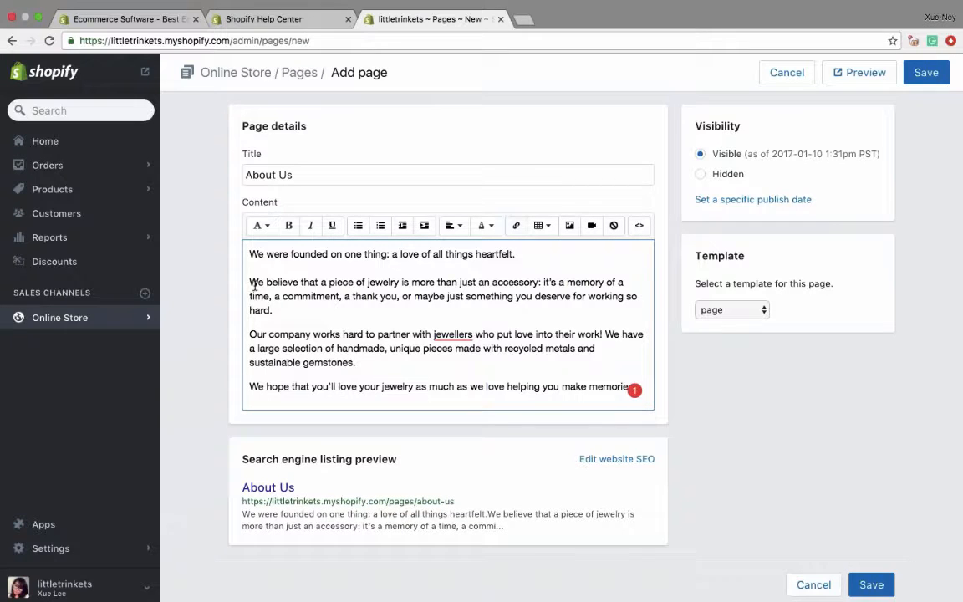
- Upload About.jpg and insert it on a new line above the About Us text at Large (480x480) size
key("Return")
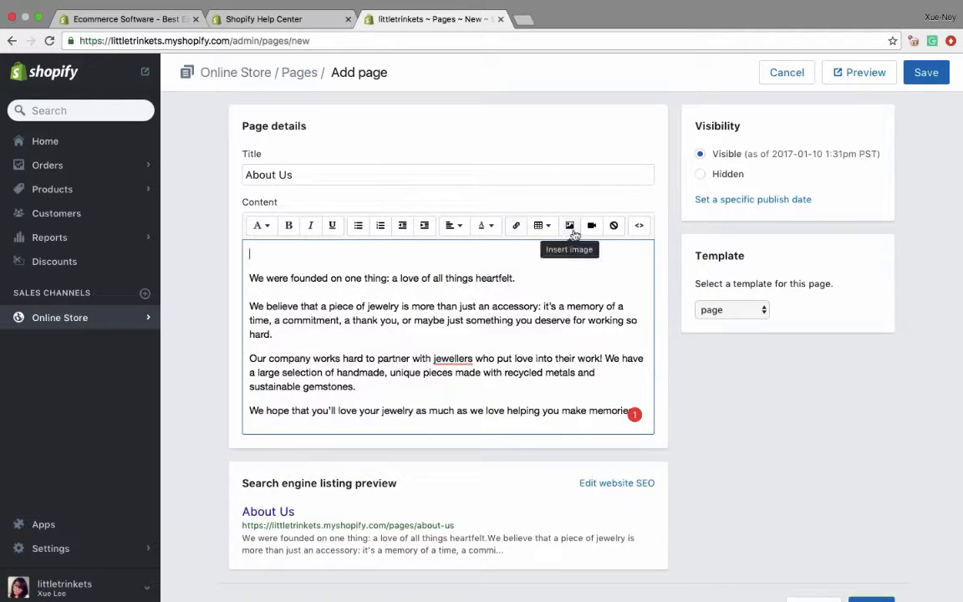
left_click(569, 227)
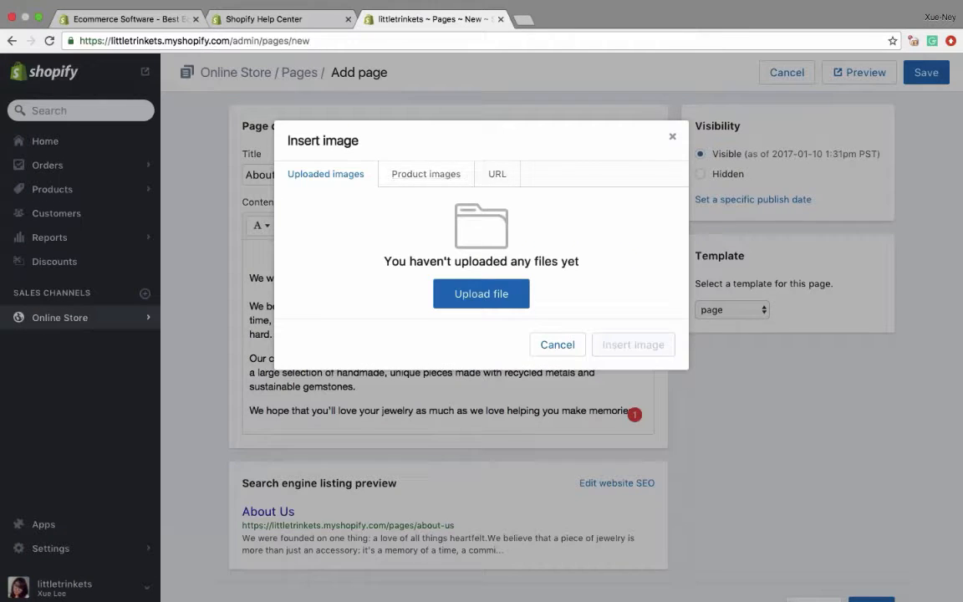
left_click(480, 293)
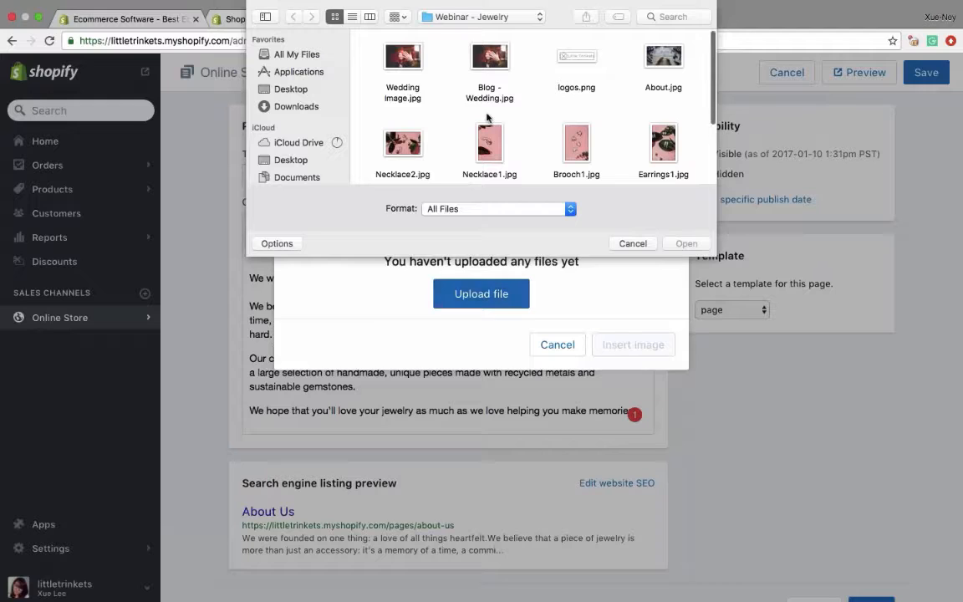
scroll(488, 114, "down", 1)
left_click(663, 54)
left_click(685, 244)
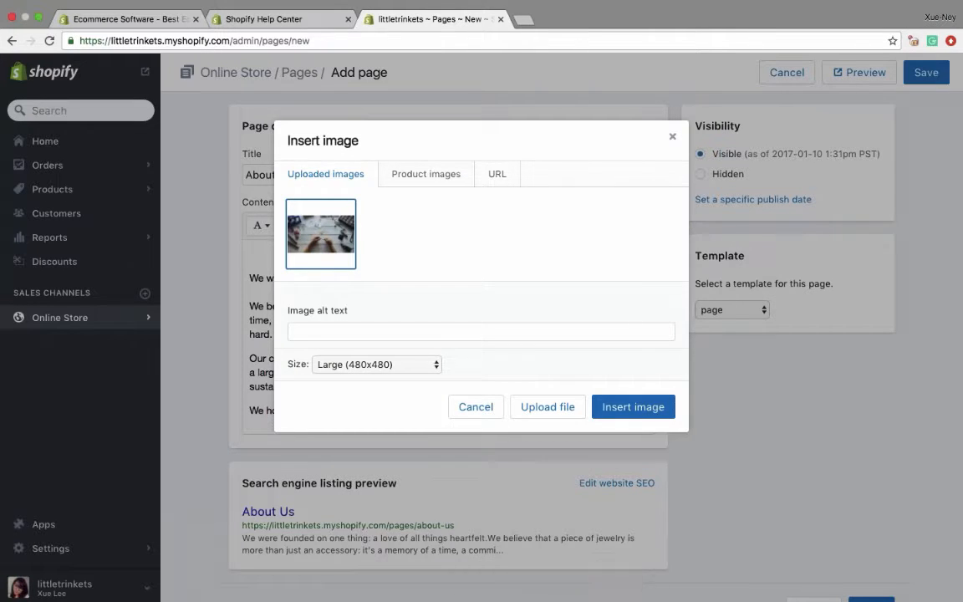
left_click(632, 406)
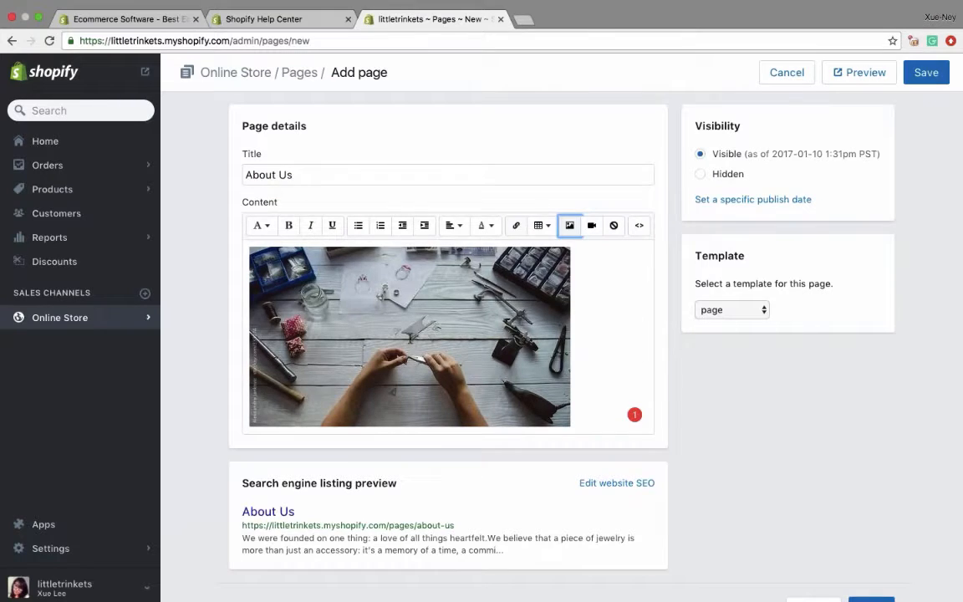
left_click(370, 305)
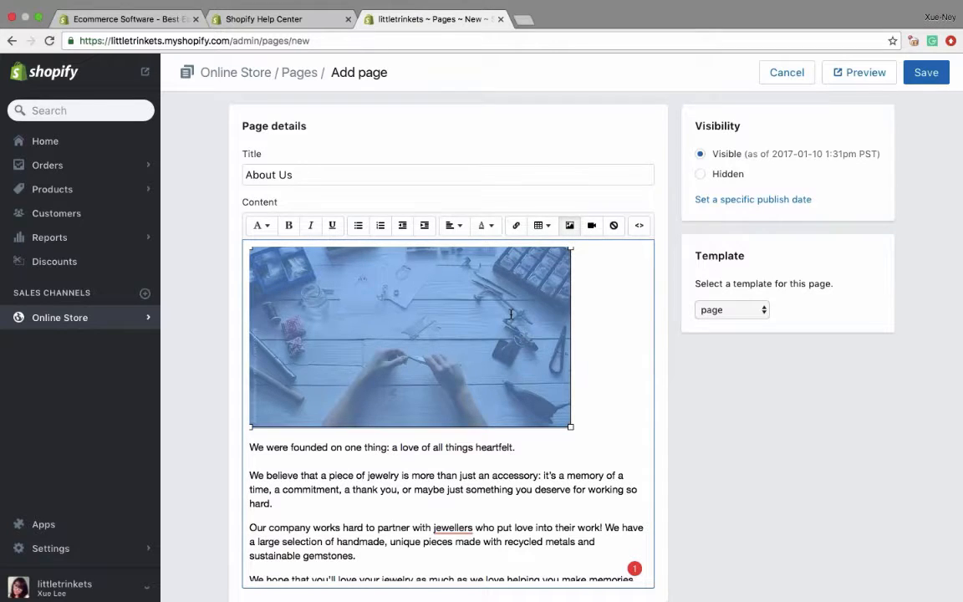
- Try to preview the About Us page and set the browser to always allow pop-ups from littletrinkets.myshopify.com
left_click(854, 72)
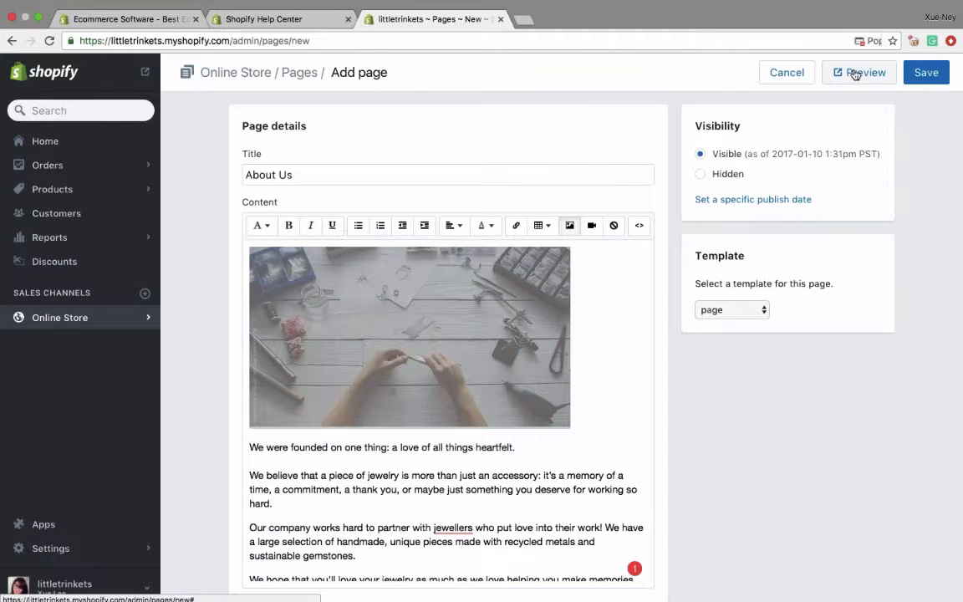
left_click(823, 40)
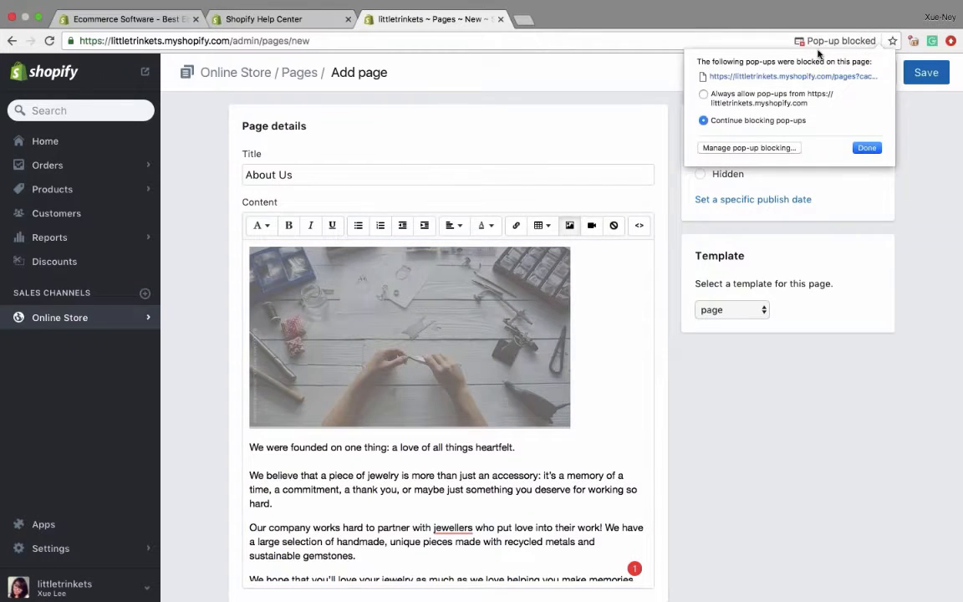
left_click(703, 94)
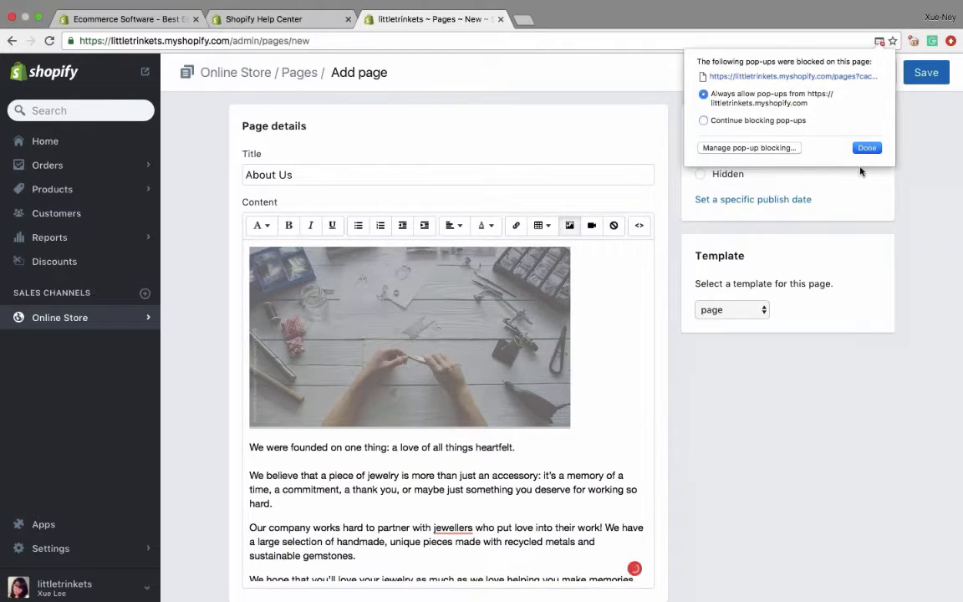
left_click(874, 150)
- Preview the About Us page as it appears in the store, examine its layout and close the preview
left_click(855, 72)
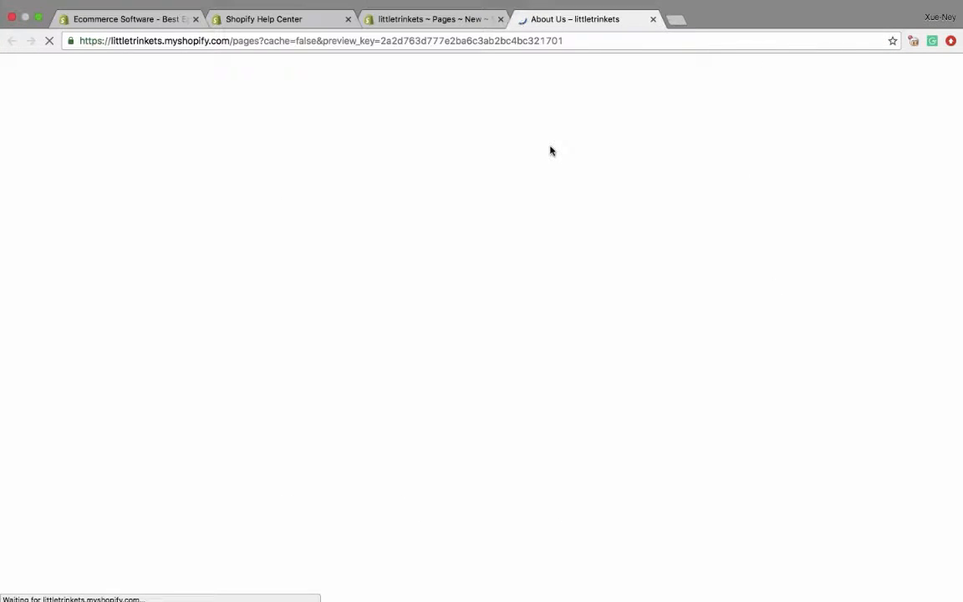
scroll(574, 262, "down", 4)
scroll(575, 263, "up", 2)
scroll(575, 263, "up", 2)
scroll(575, 263, "down", 2)
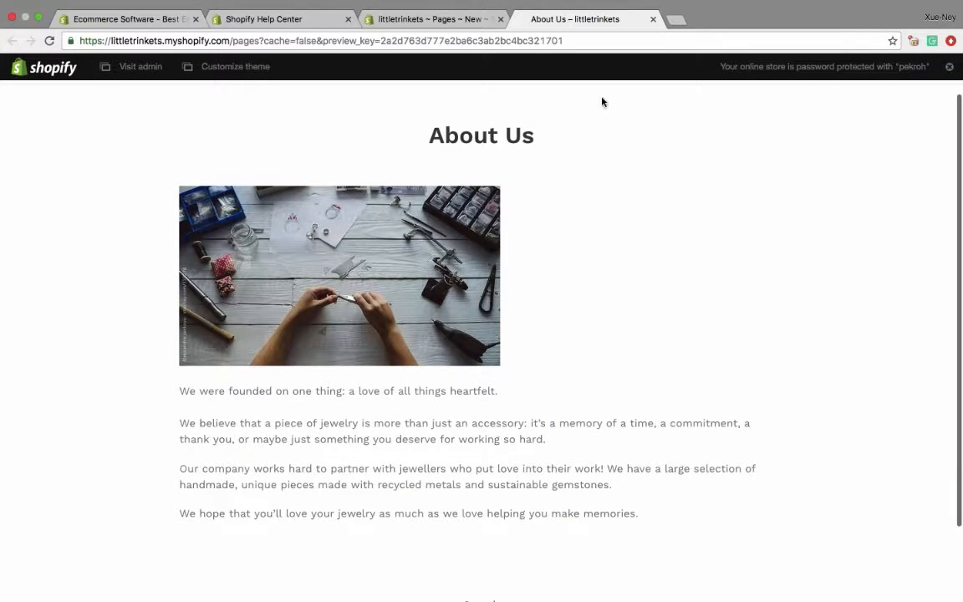
left_click(652, 19)
- Center-align the image in the About Us content and save the page
left_click(396, 287)
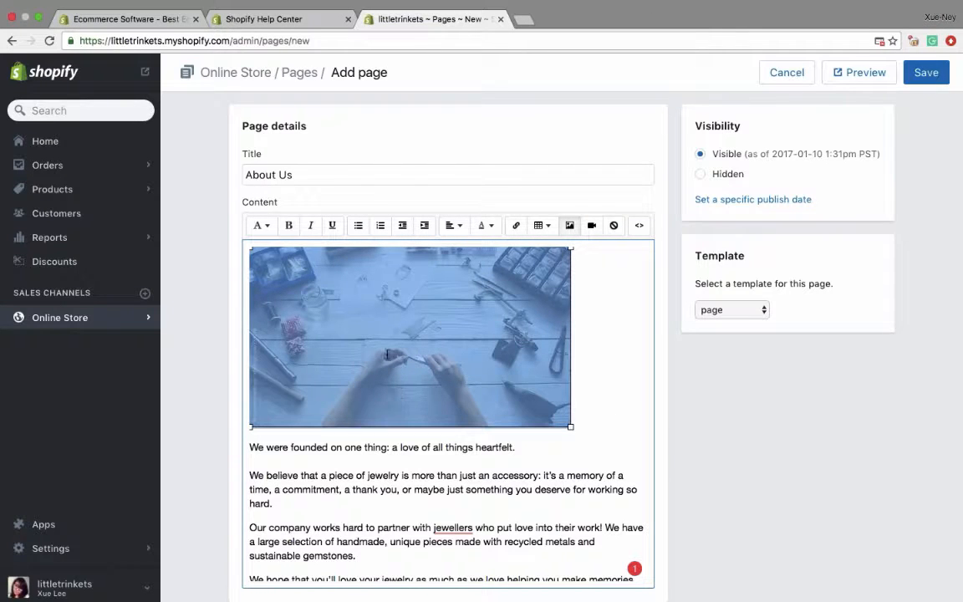
left_click(569, 225)
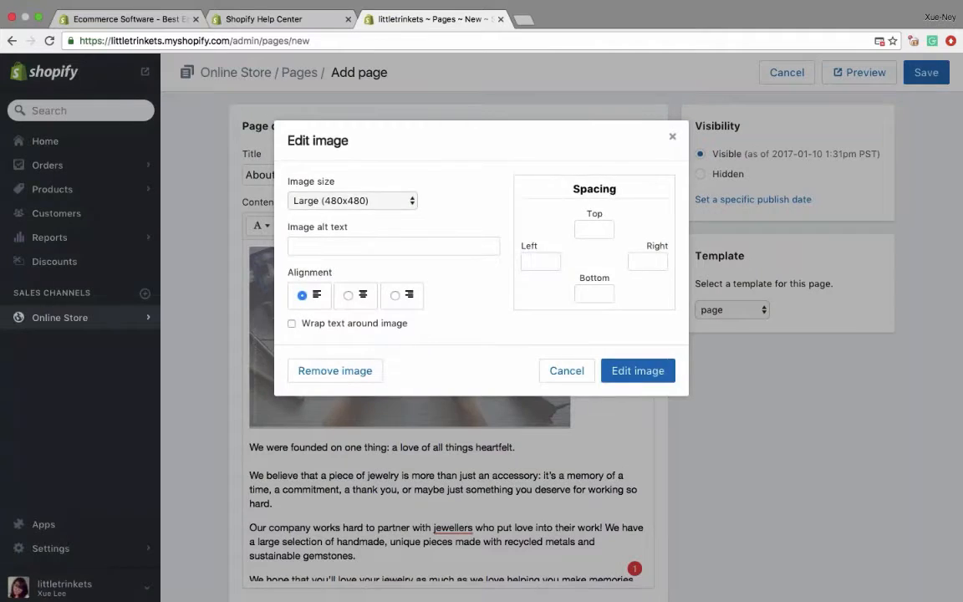
left_click(348, 295)
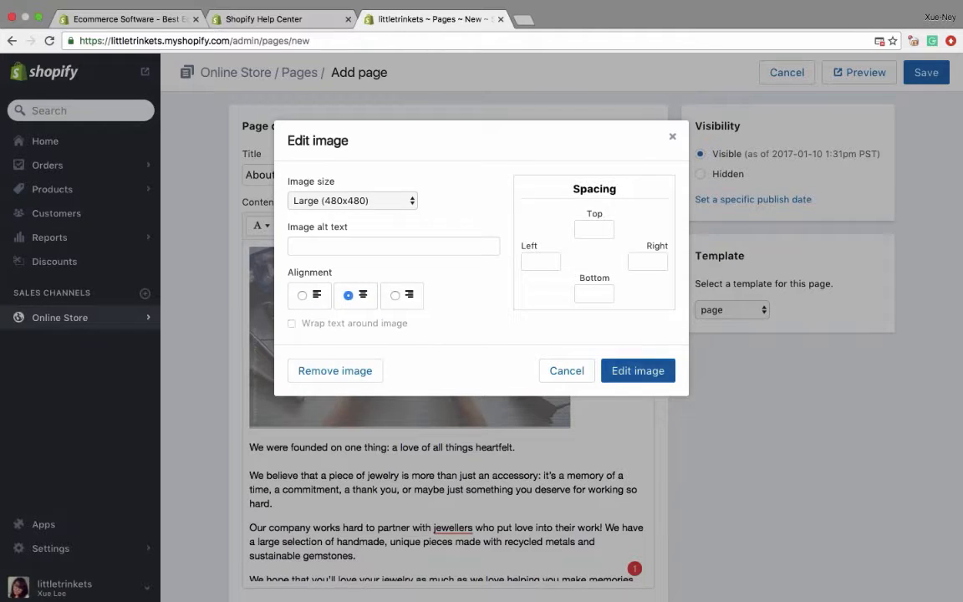
left_click(636, 370)
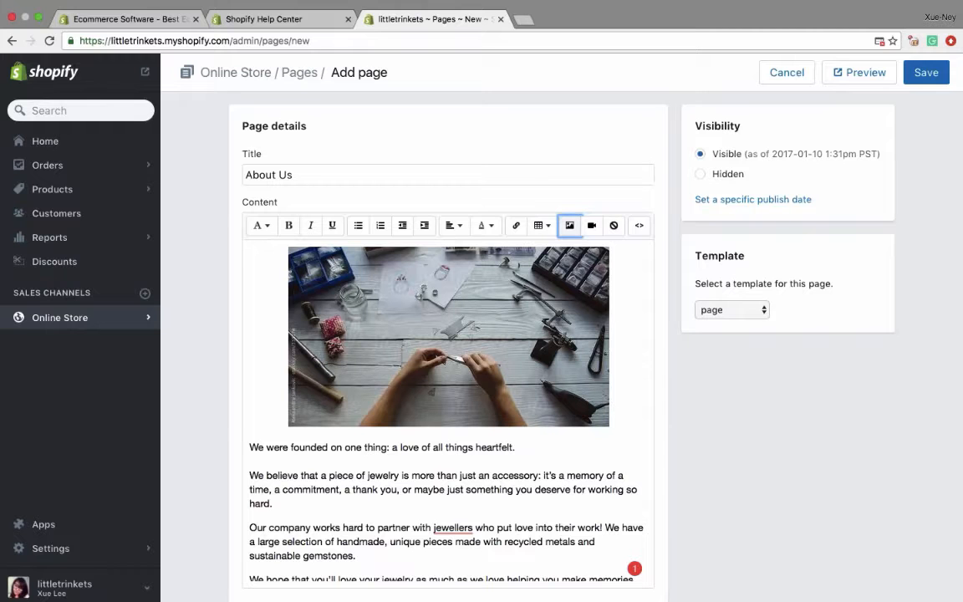
left_click(926, 74)
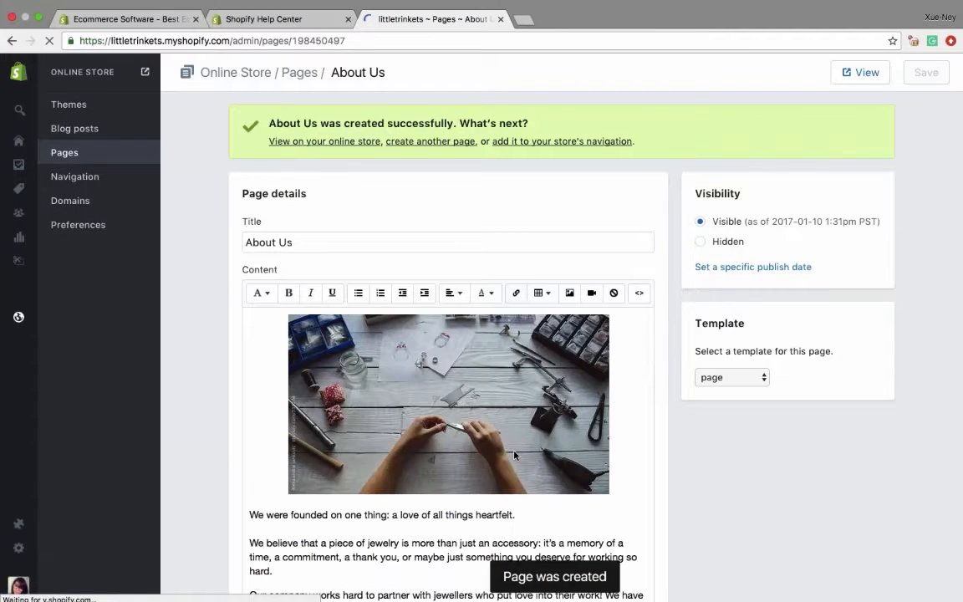
- Review the saved About Us page and the templates available for it without changing the template
scroll(462, 404, "down", 5)
scroll(693, 260, "up", 5)
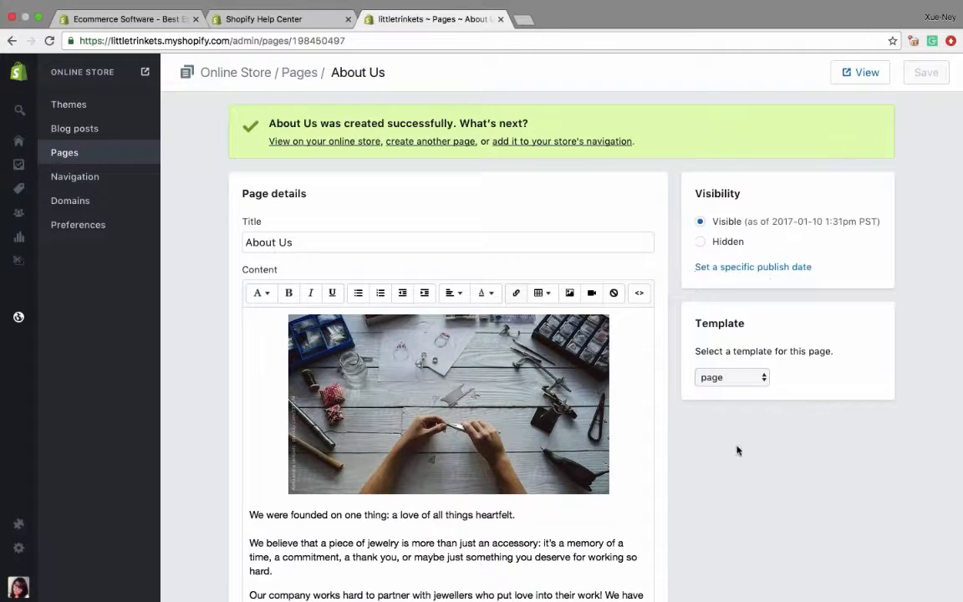
left_click(715, 381)
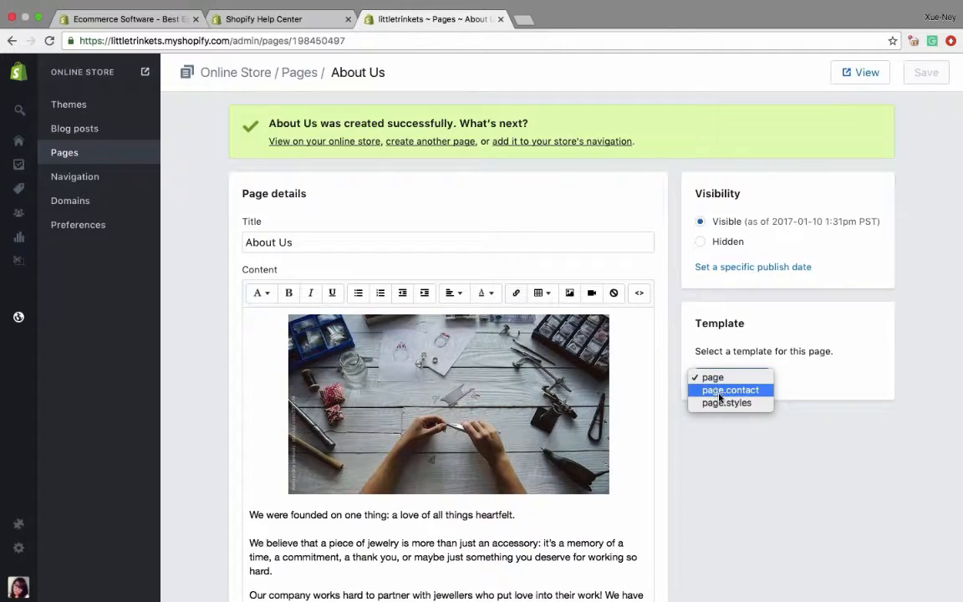
left_click(780, 476)
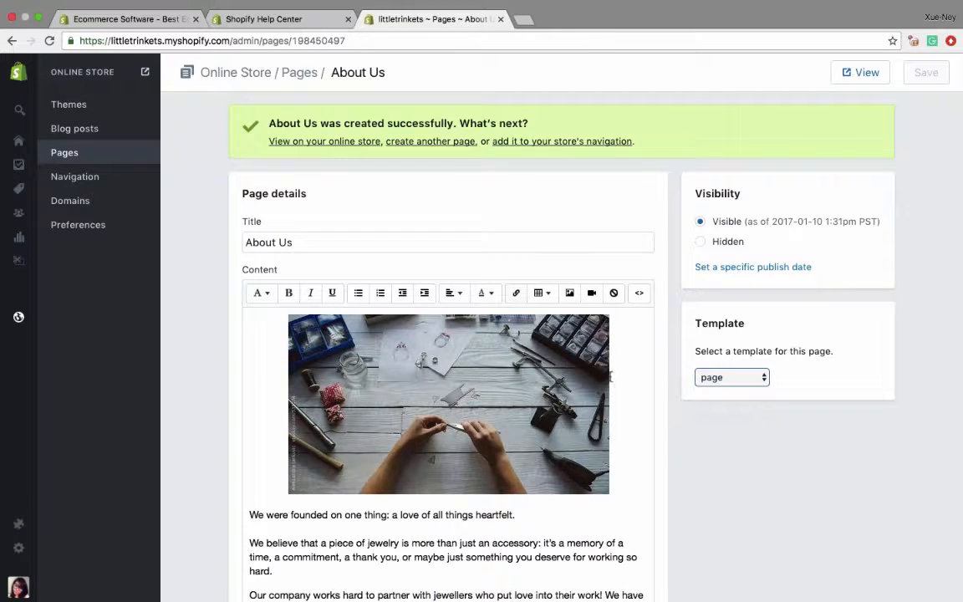
- Start another new page in the online store, title it Contact Us and begin its content
left_click(66, 152)
left_click(917, 74)
left_click(303, 172)
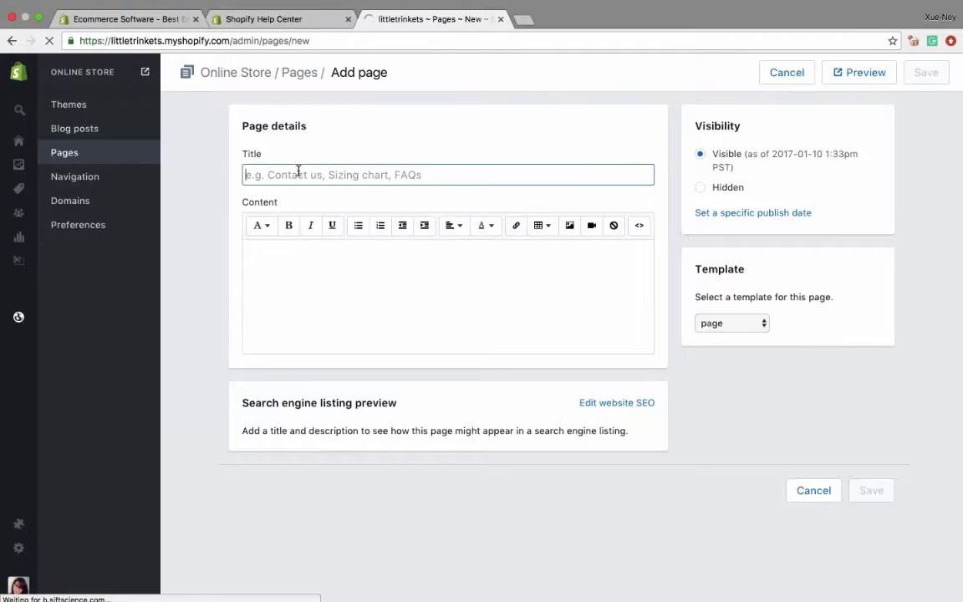
type("Contact Us")
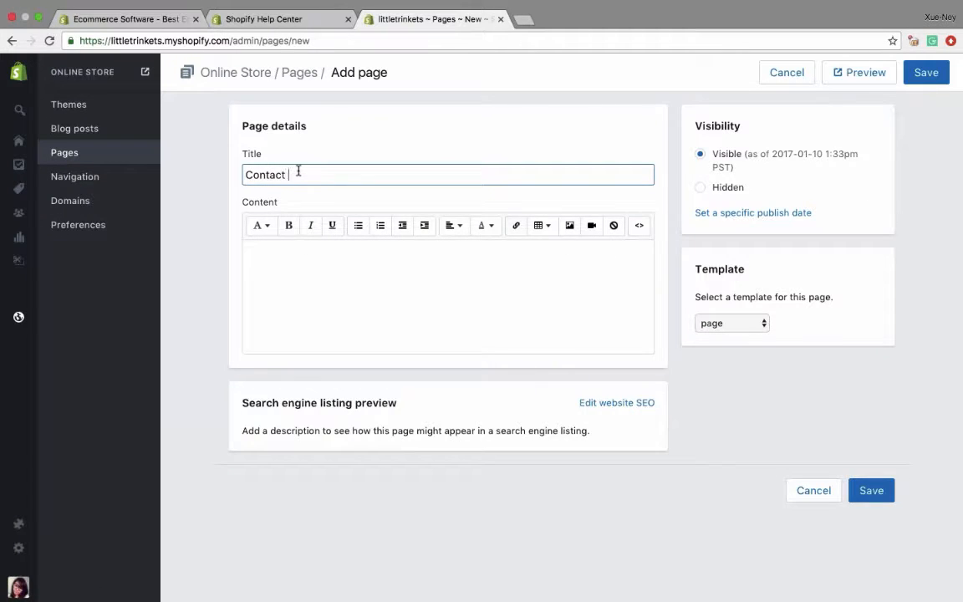
left_click(287, 276)
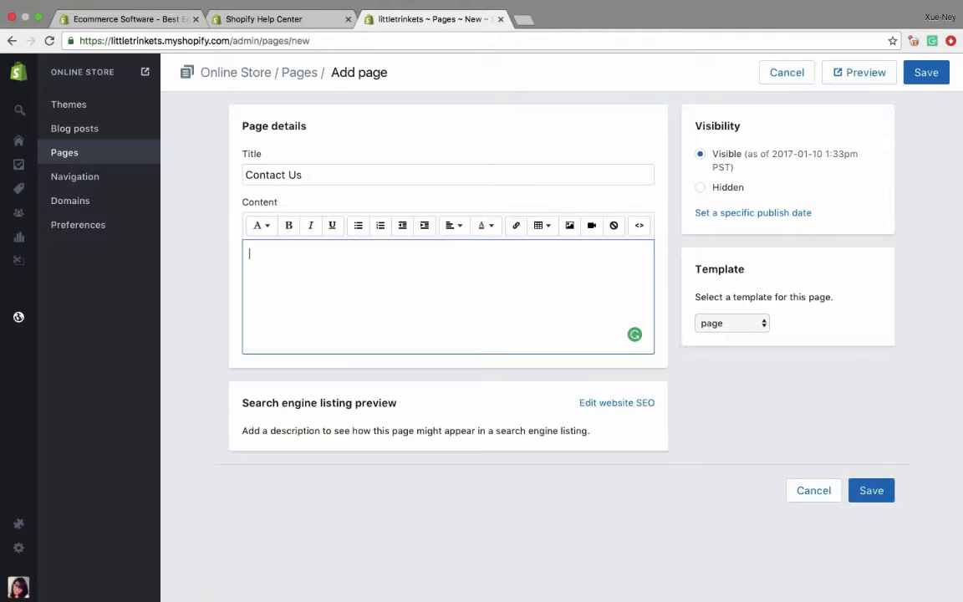
- Assign the page.contact template to the Contact Us page and save the page
left_click(731, 322)
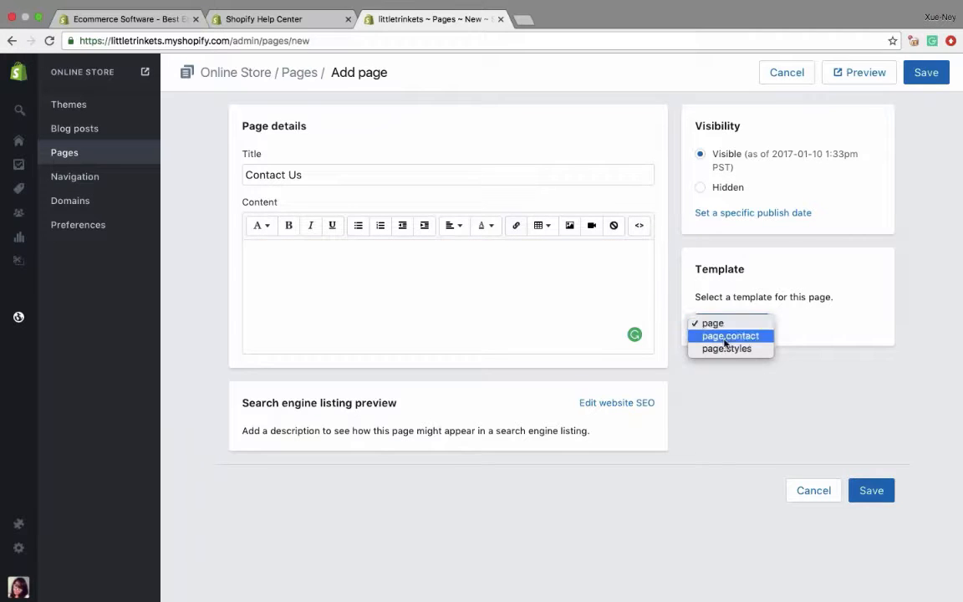
left_click(724, 338)
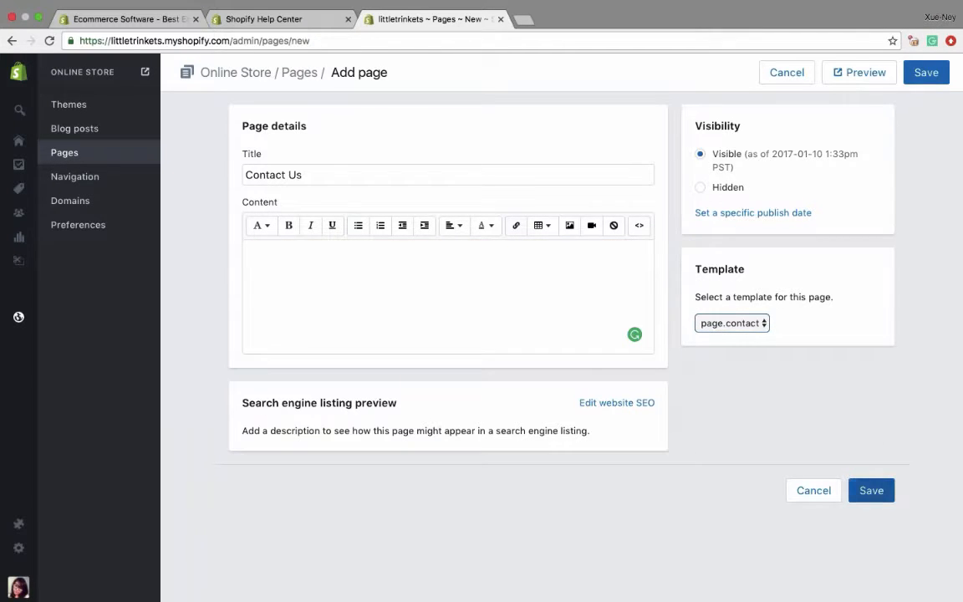
left_click(871, 490)
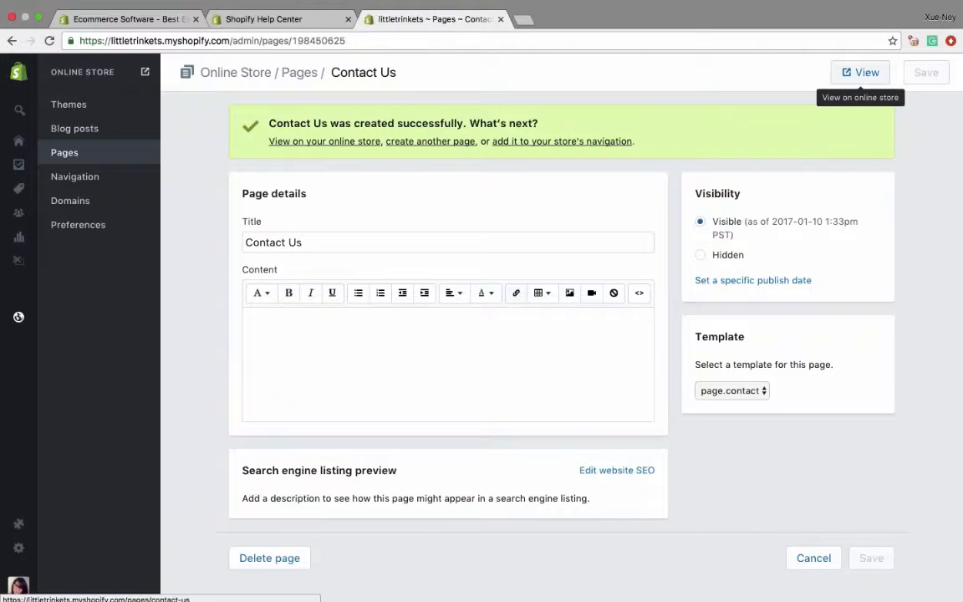
- View the Contact Us page in the online store, check its contact form fields and close the view
left_click(861, 71)
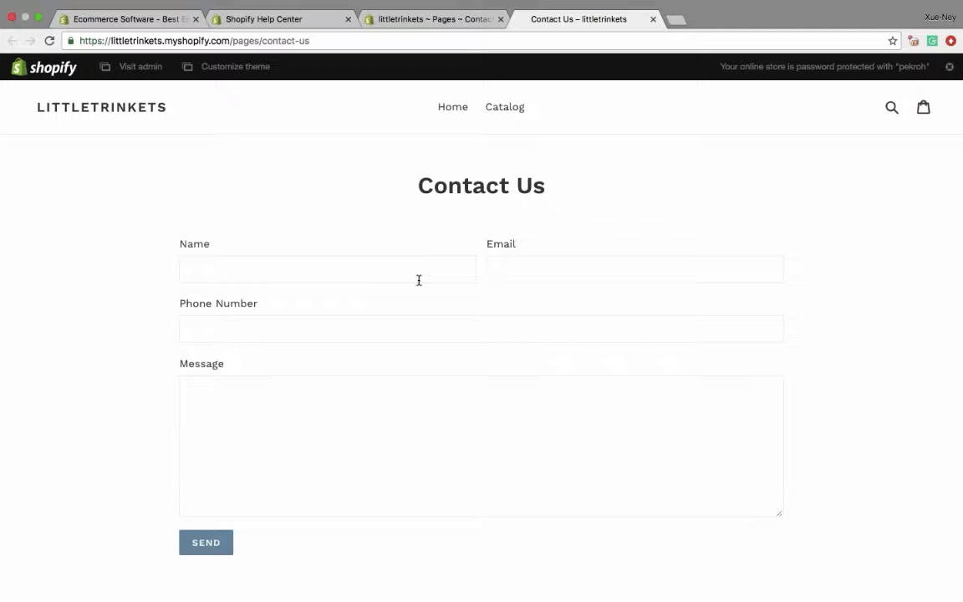
left_click(301, 268)
key("Tab")
key("Tab")
key("Tab")
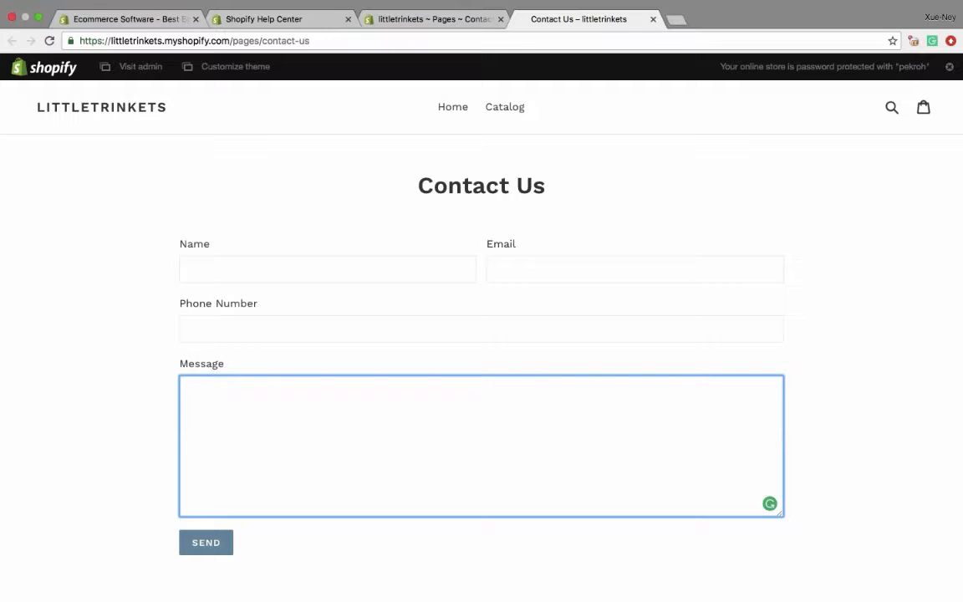
left_click(654, 19)
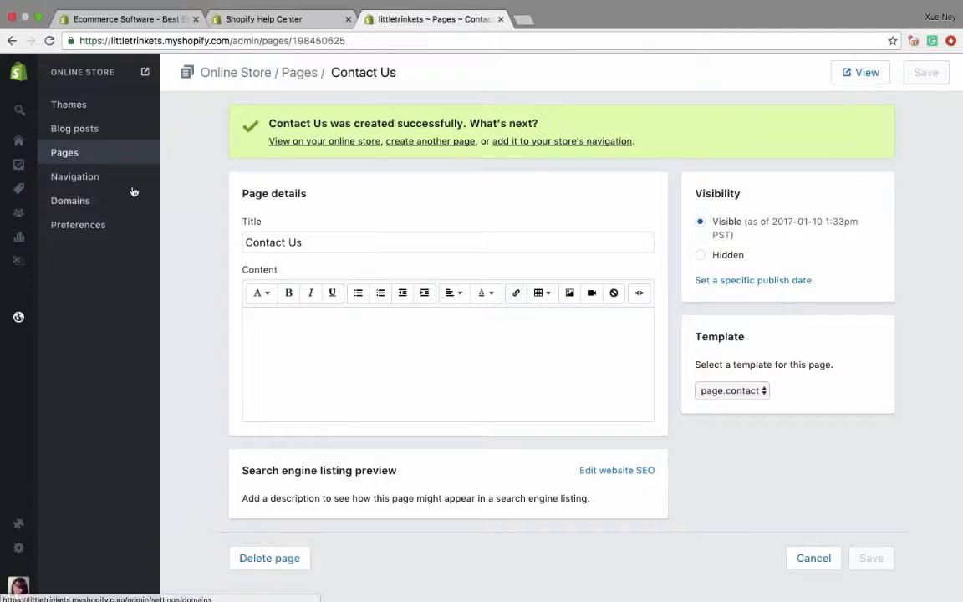
- Start a new blog post and title it "3 things to consider when buying wedding bands online"
left_click(89, 130)
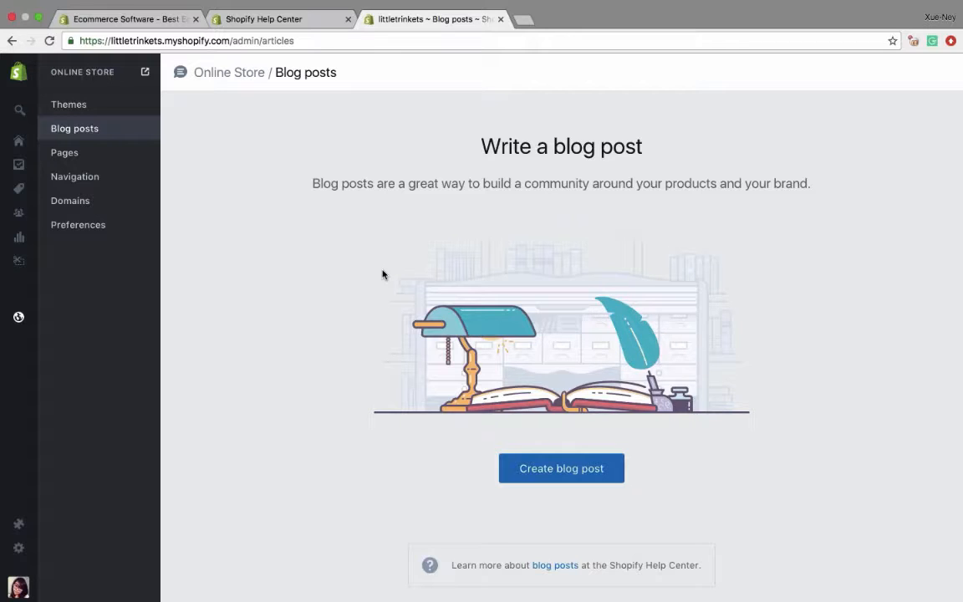
left_click(561, 468)
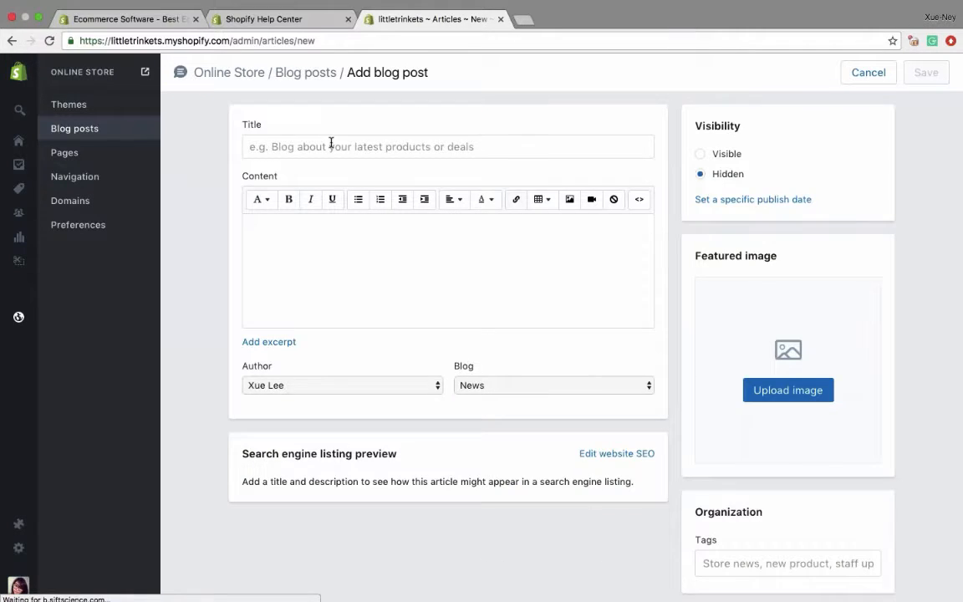
left_click(331, 145)
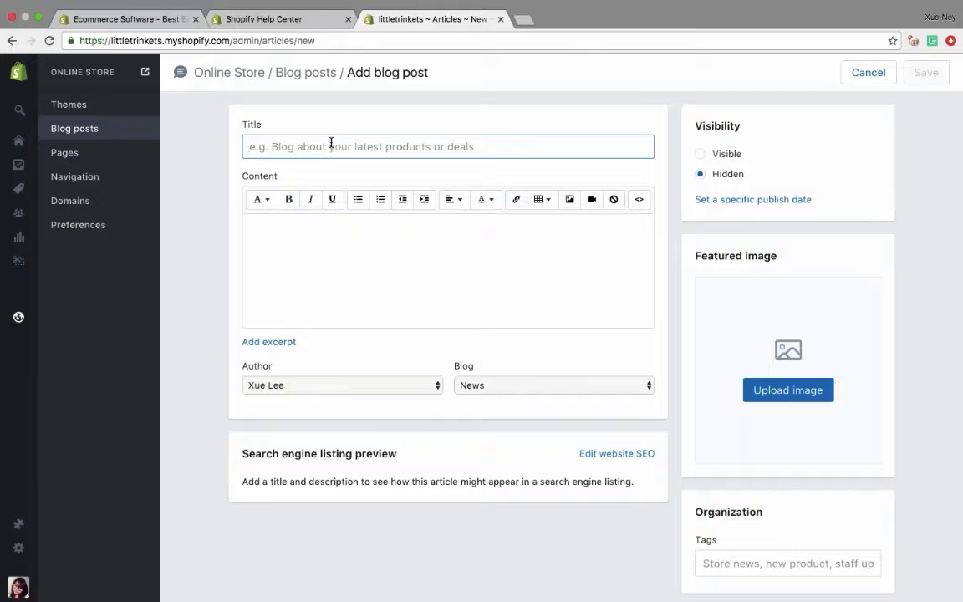
key("super+Tab")
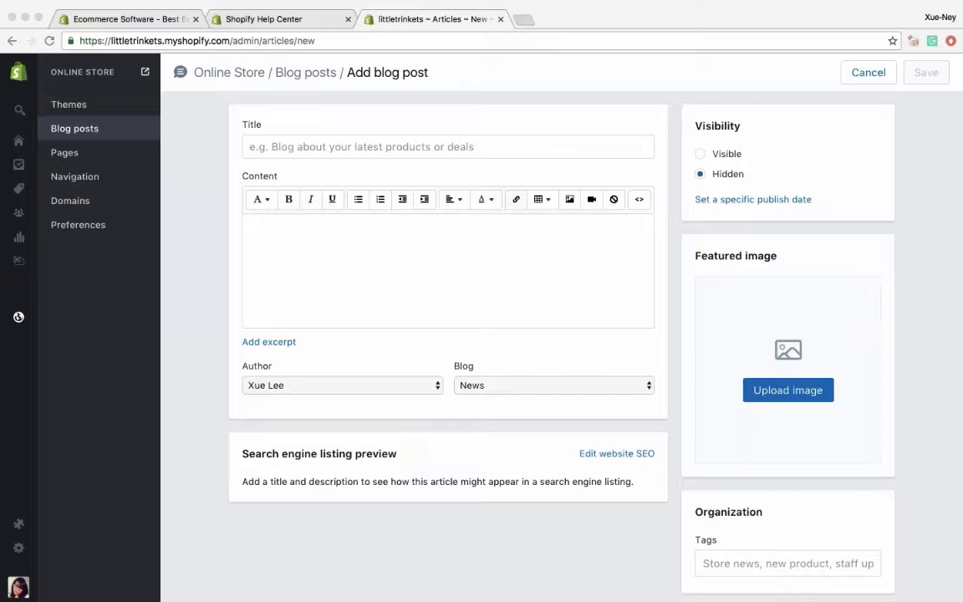
key("super+Tab")
type("3 things to consider when buying wedding bands online")
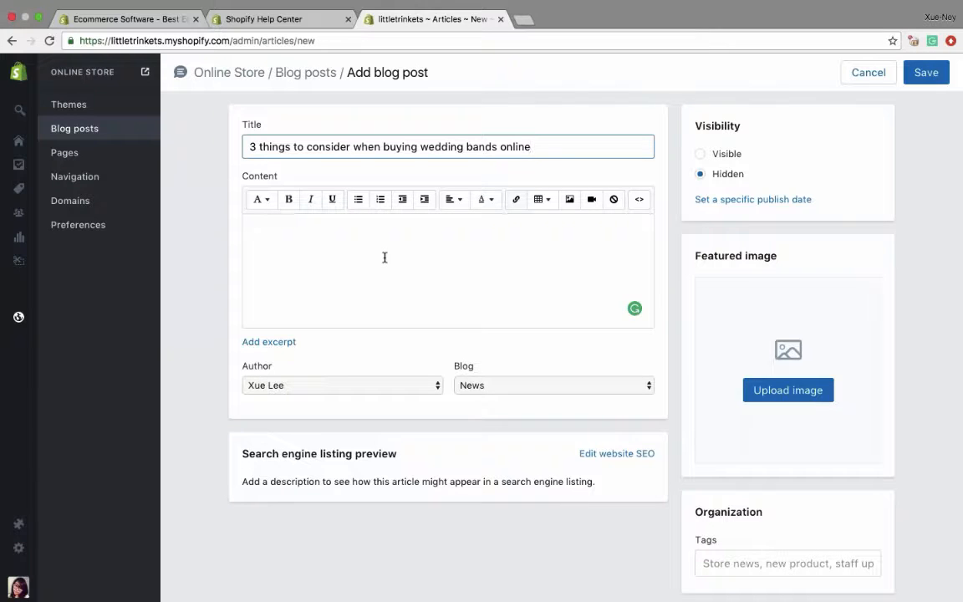
- Paste the prepared wedding bands article into the blog post's content and place the cursor on the empty line above it
key("super+Tab")
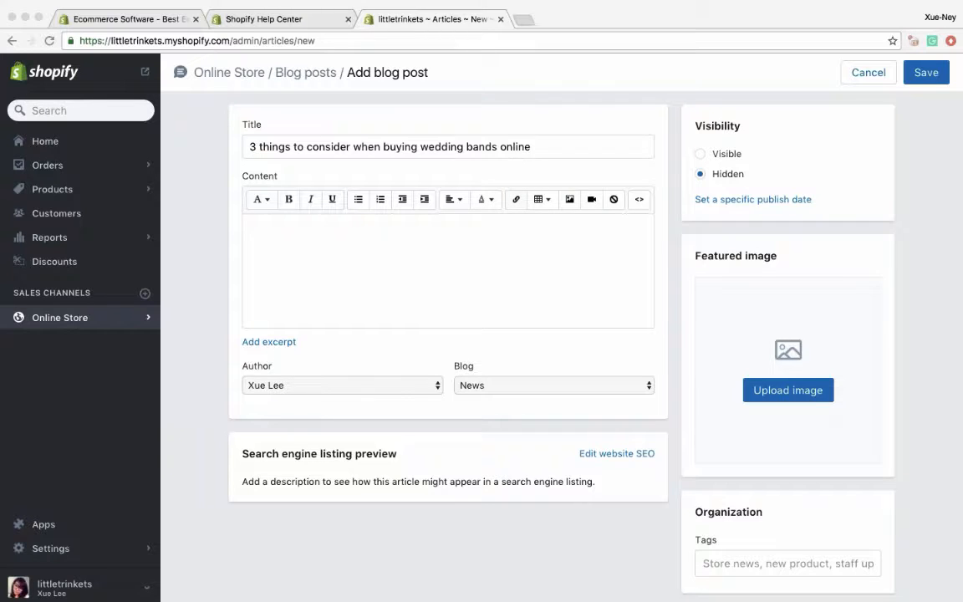
left_click(282, 266)
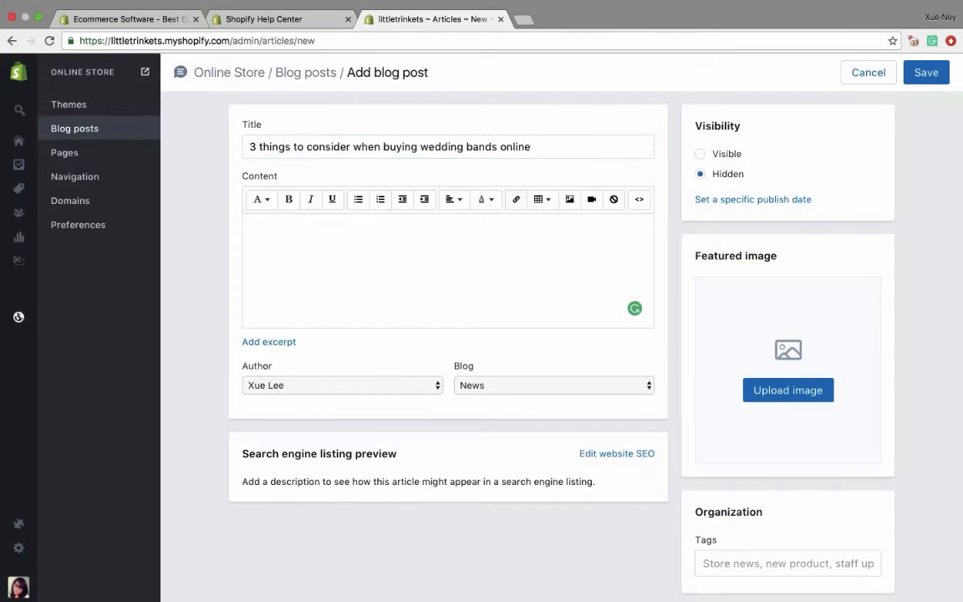
key("super+v")
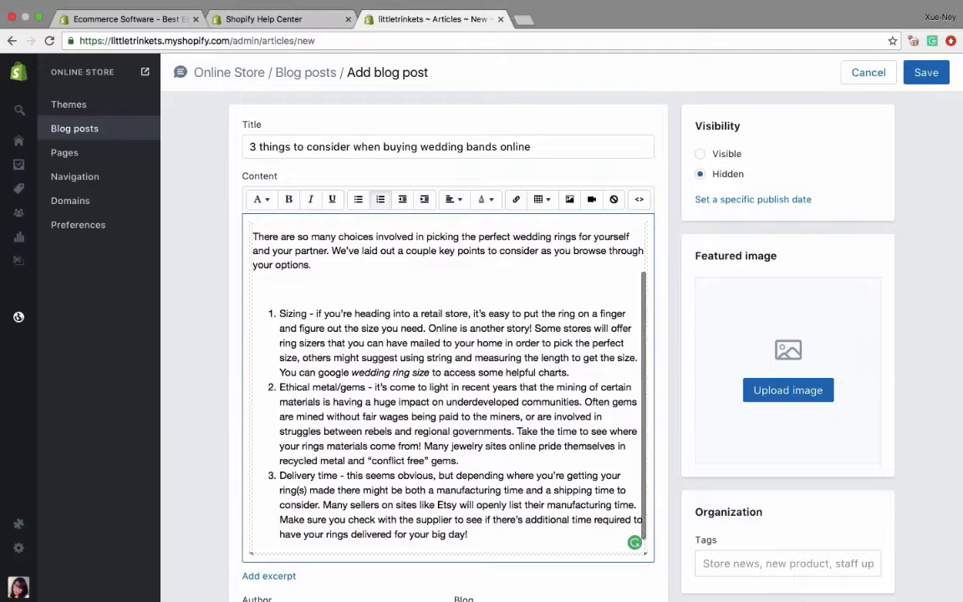
scroll(448, 389, "down", 6)
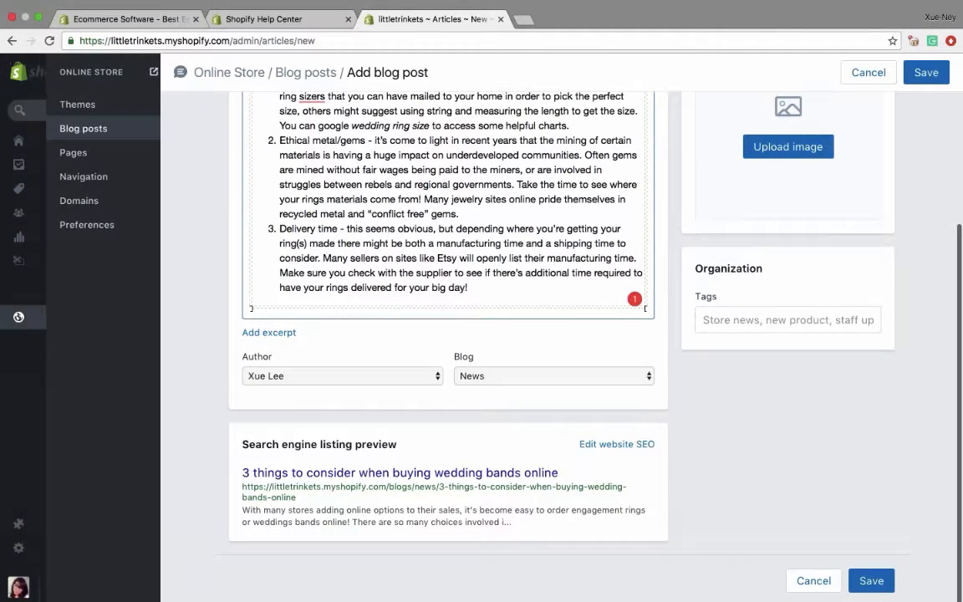
key("super+Tab")
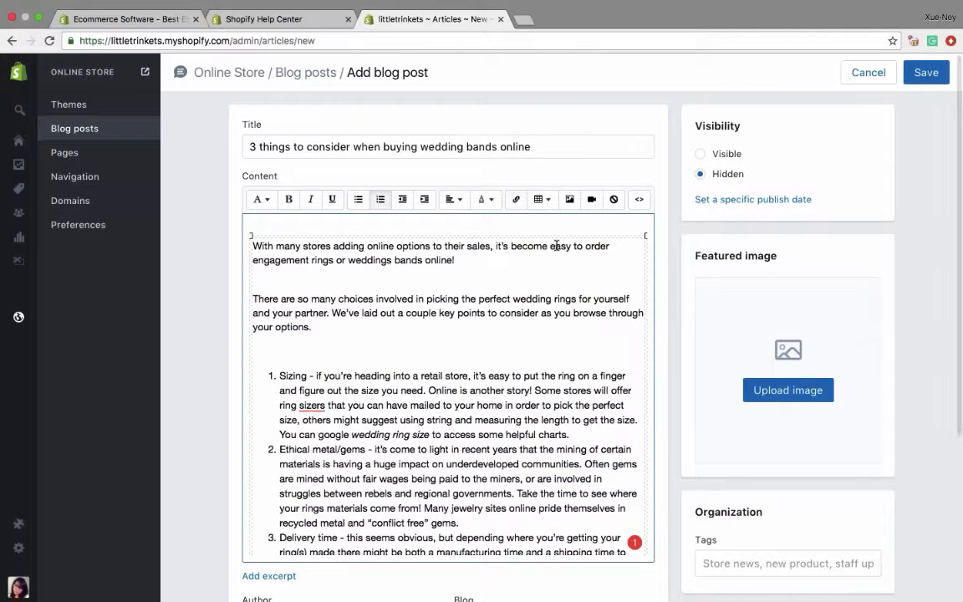
left_click(557, 223)
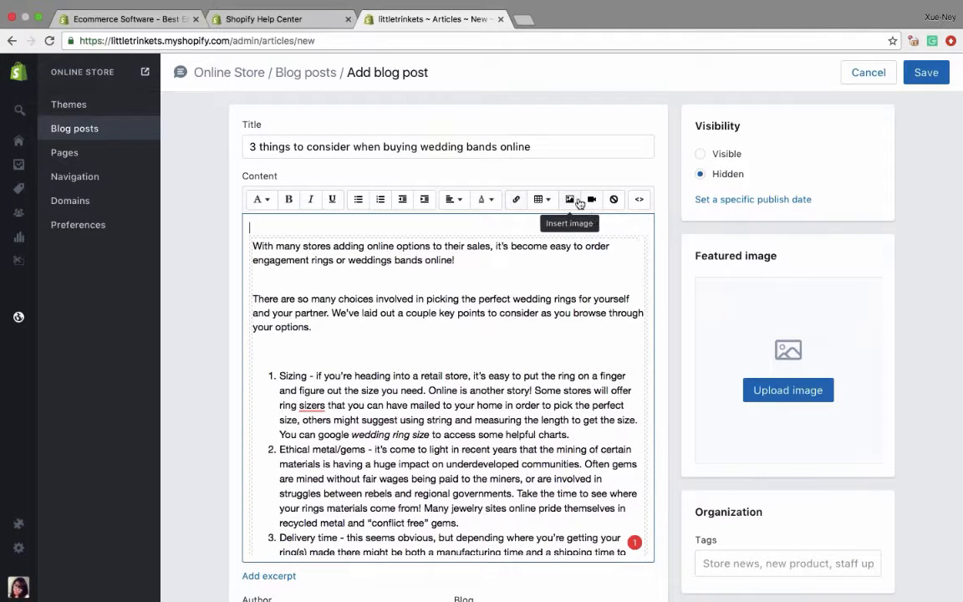
- Try to upload Blog - Wedding.jpg as an image for the blog post's content
left_click(570, 199)
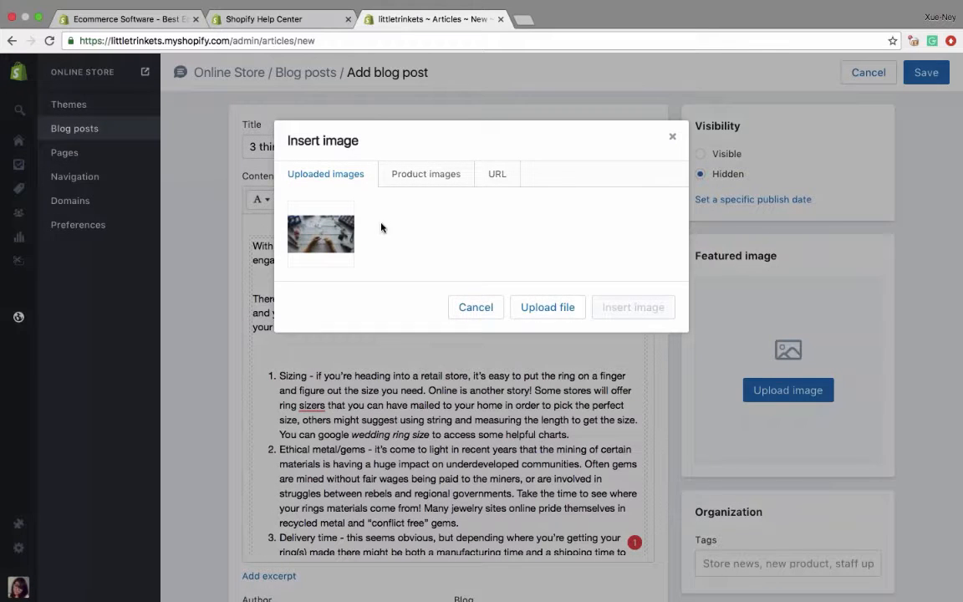
left_click(547, 308)
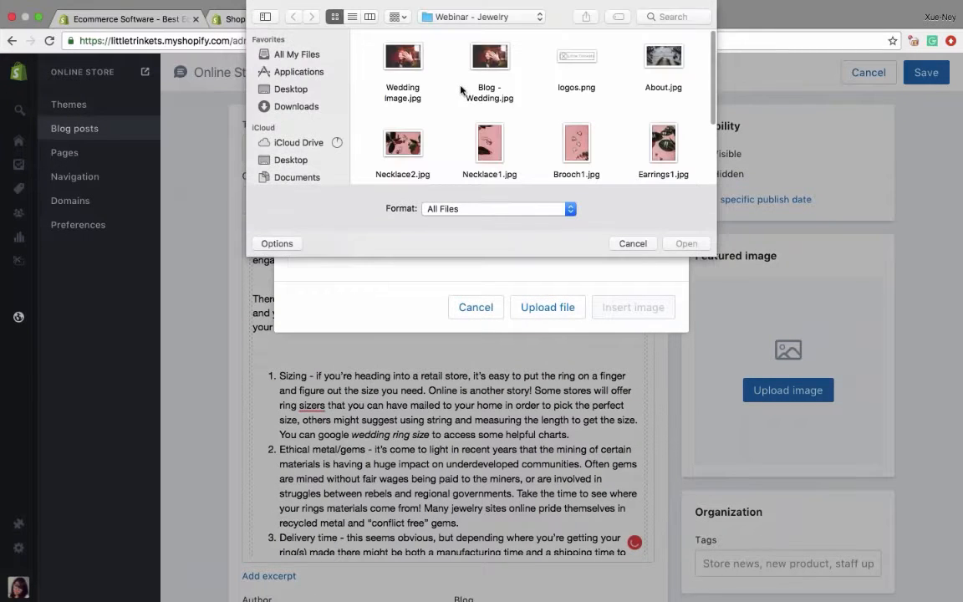
left_click(489, 67)
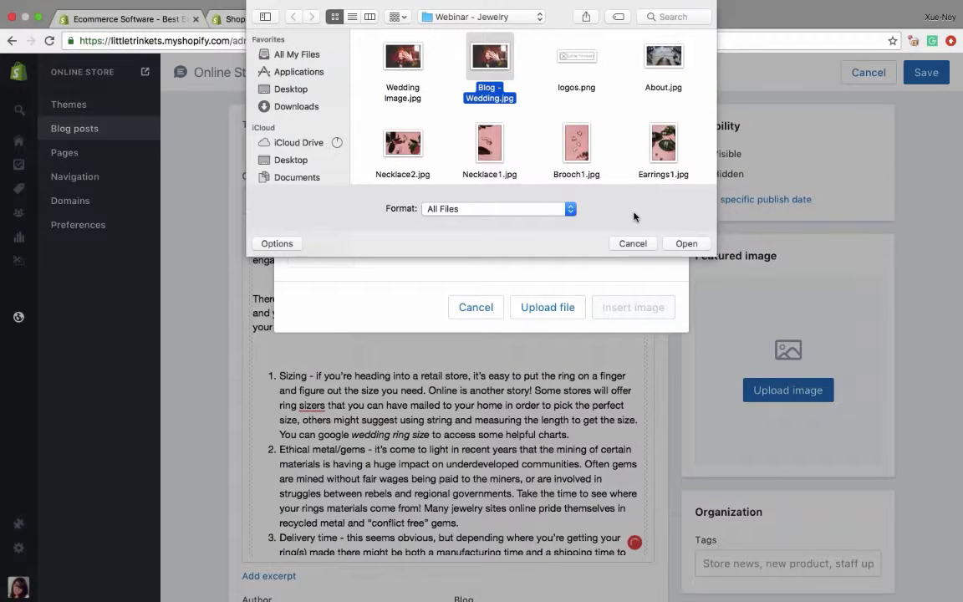
left_click(684, 243)
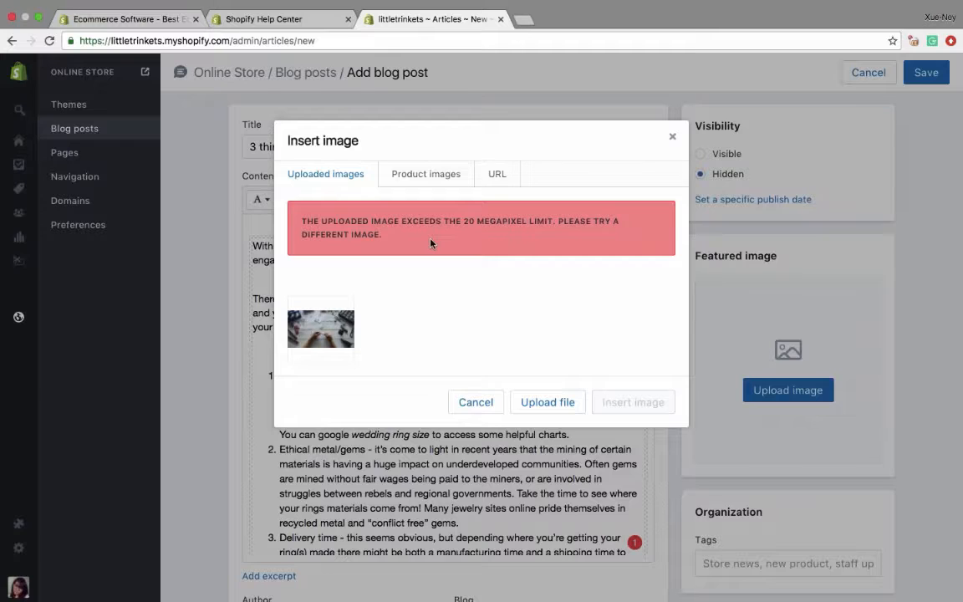
left_click_drag(463, 221, 537, 223)
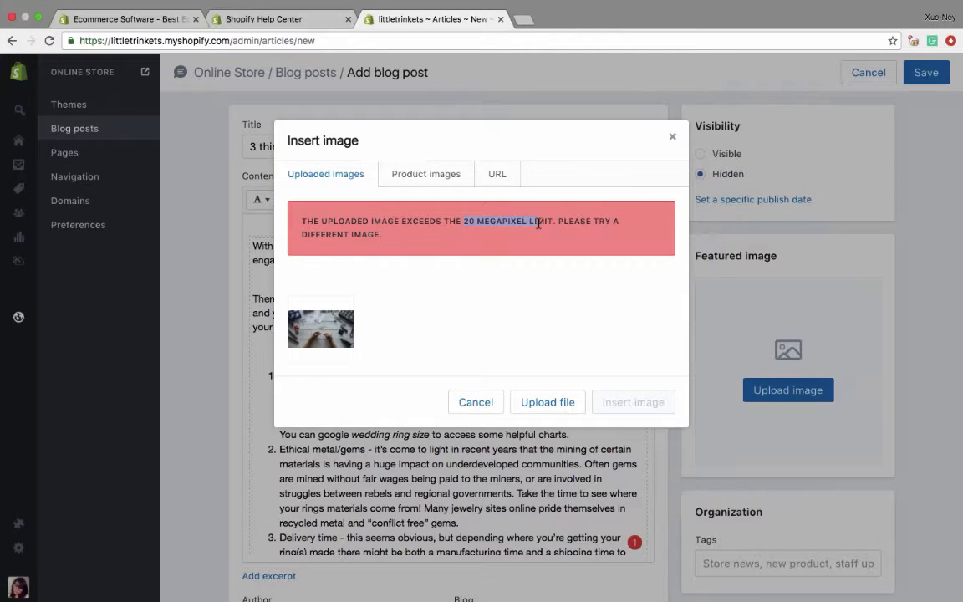
left_click(477, 402)
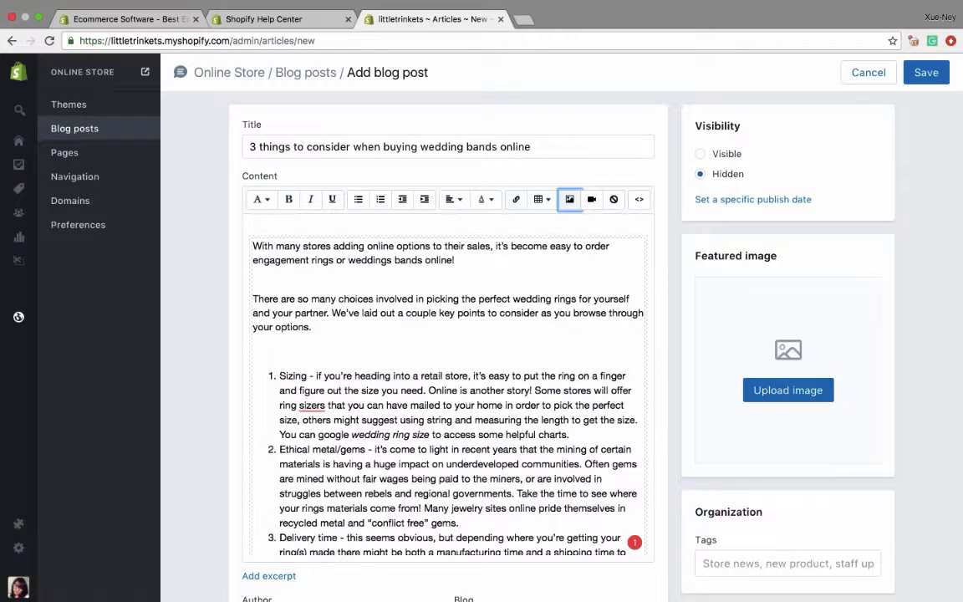
- Upload Wedding Image.jpg and insert it above the text in the blog post's content
left_click(569, 198)
left_click(522, 305)
left_click(402, 60)
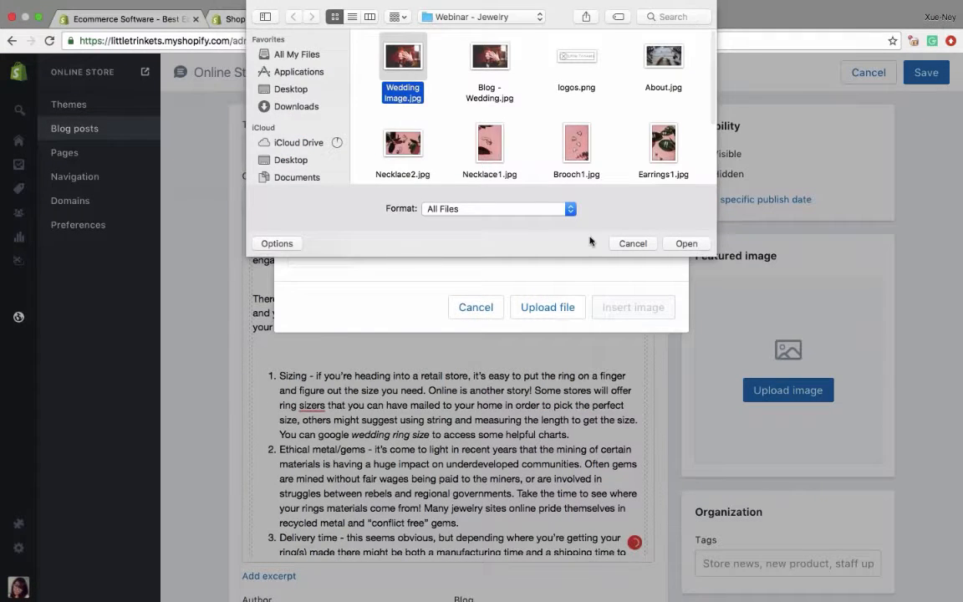
left_click(681, 243)
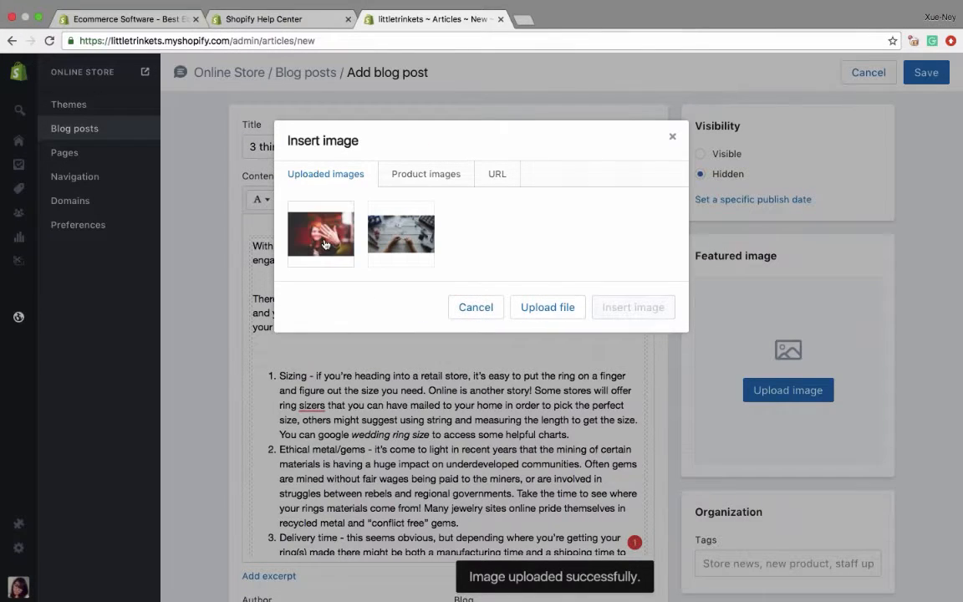
left_click(326, 243)
left_click(623, 407)
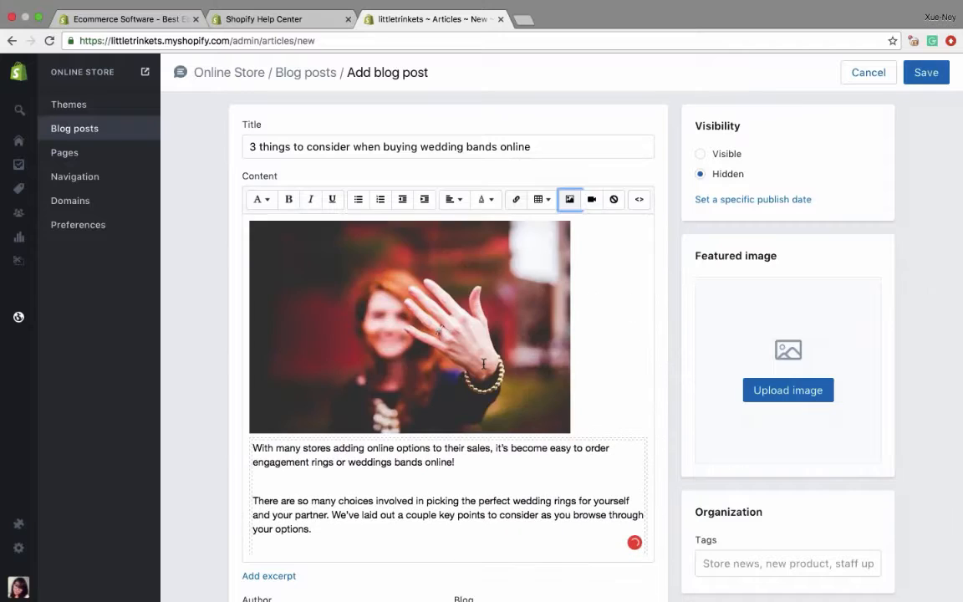
- Center-align the wedding image inserted in the blog post's content
left_click(454, 360)
left_click(570, 199)
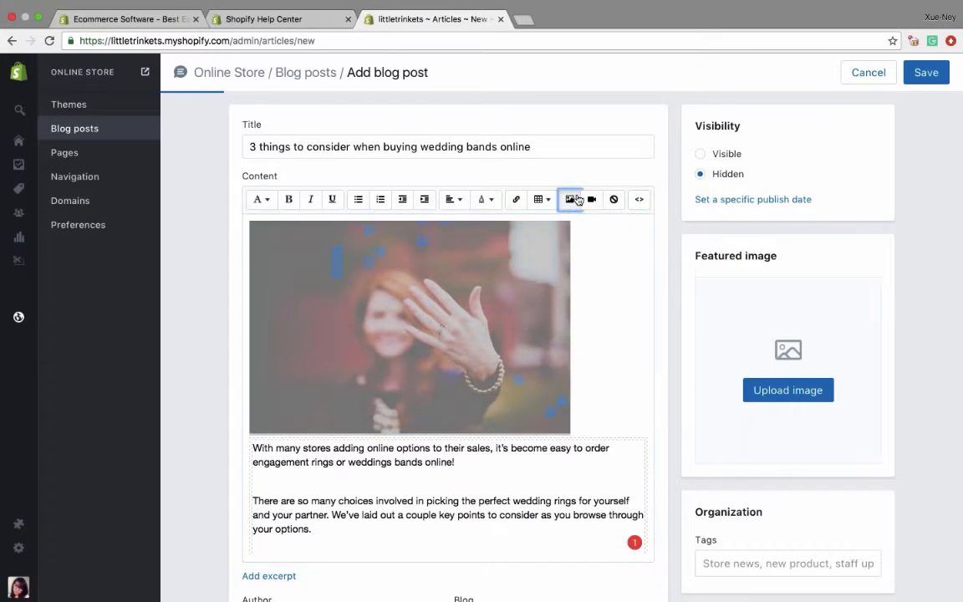
left_click(349, 295)
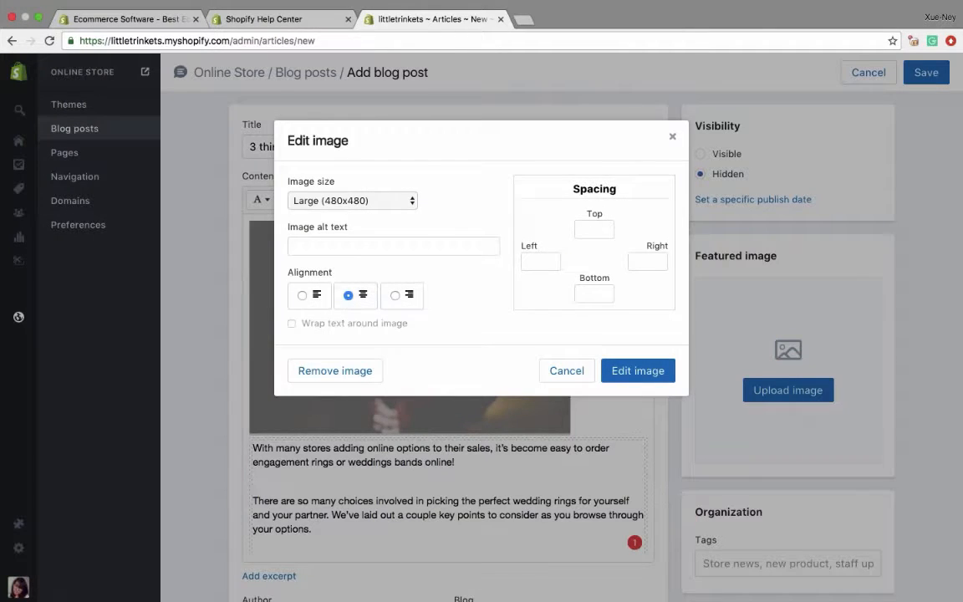
left_click(638, 371)
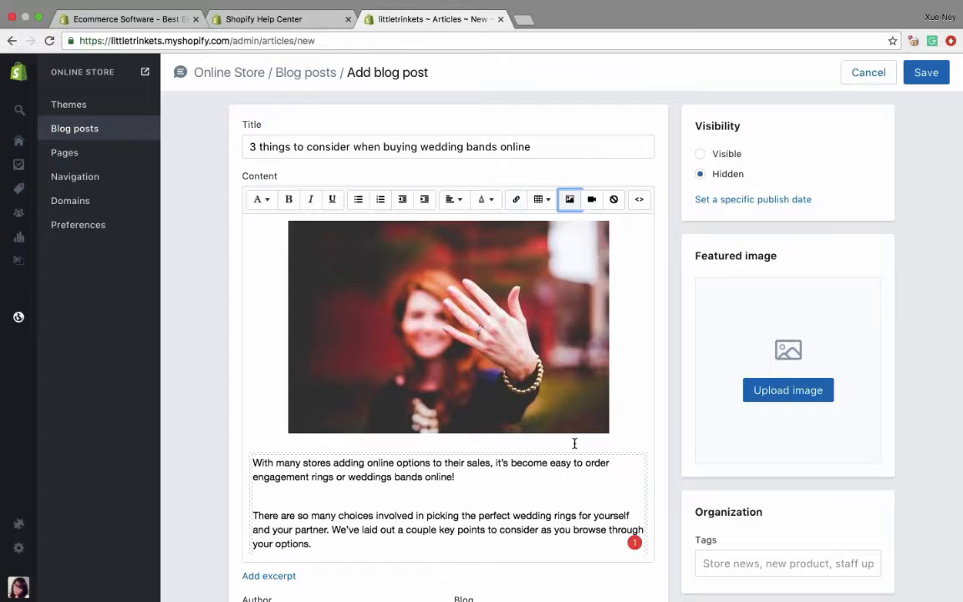
- Set the blog post's visibility to Visible and save the post
left_click(701, 155)
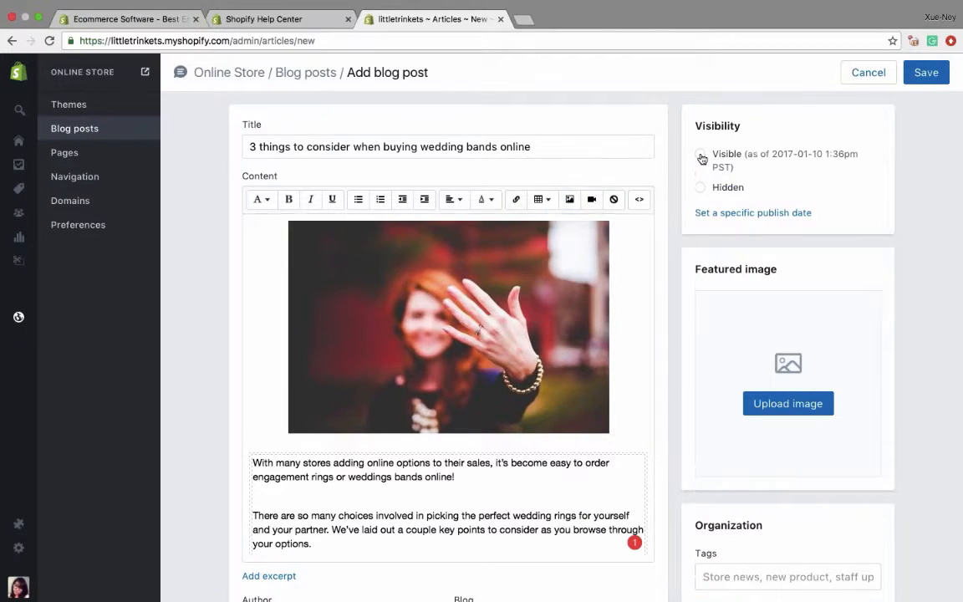
left_click(924, 73)
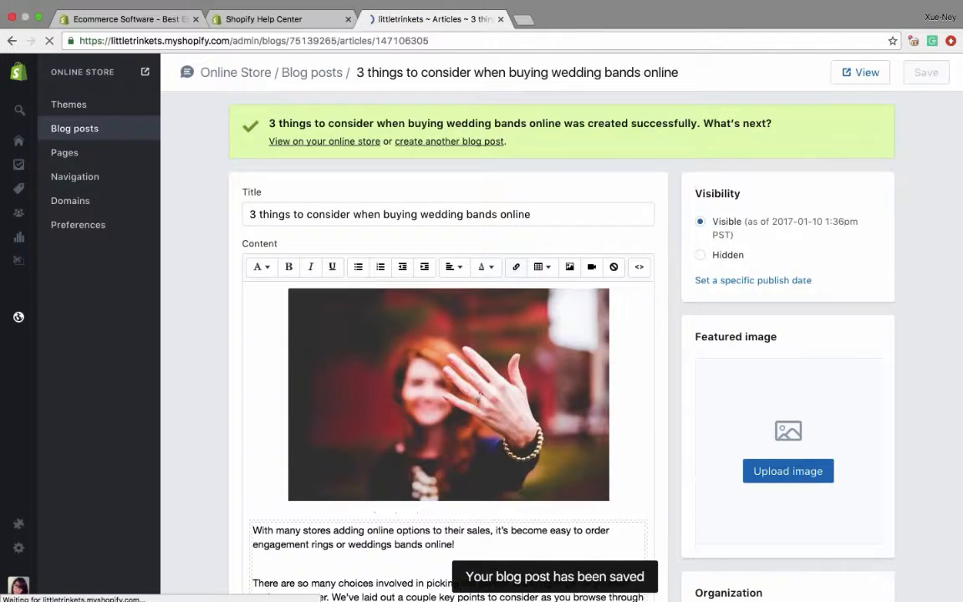
- View the wedding bands blog post in the online store and examine its image, text and sharing options
left_click(860, 73)
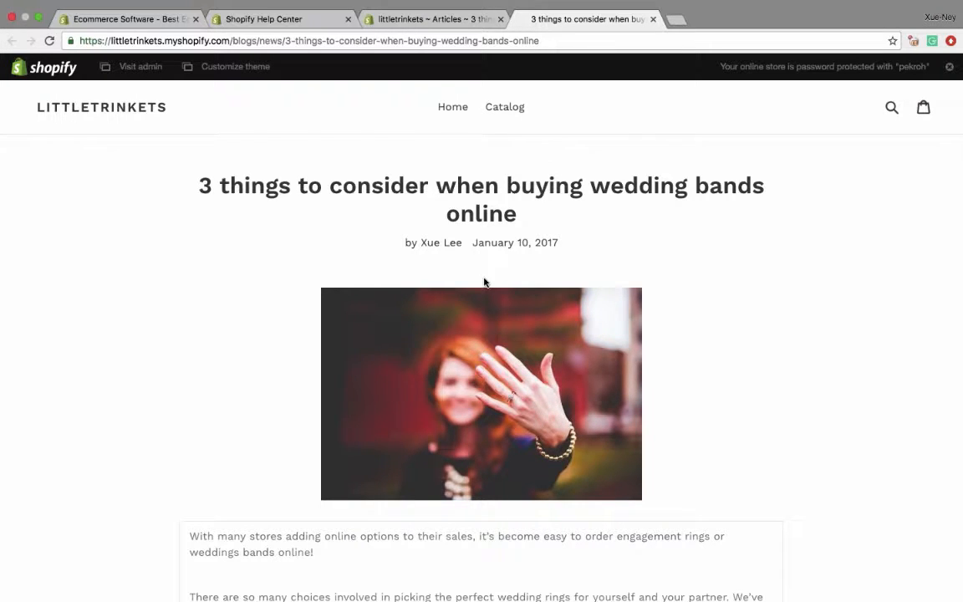
scroll(484, 283, "down", 3)
scroll(484, 282, "down", 2)
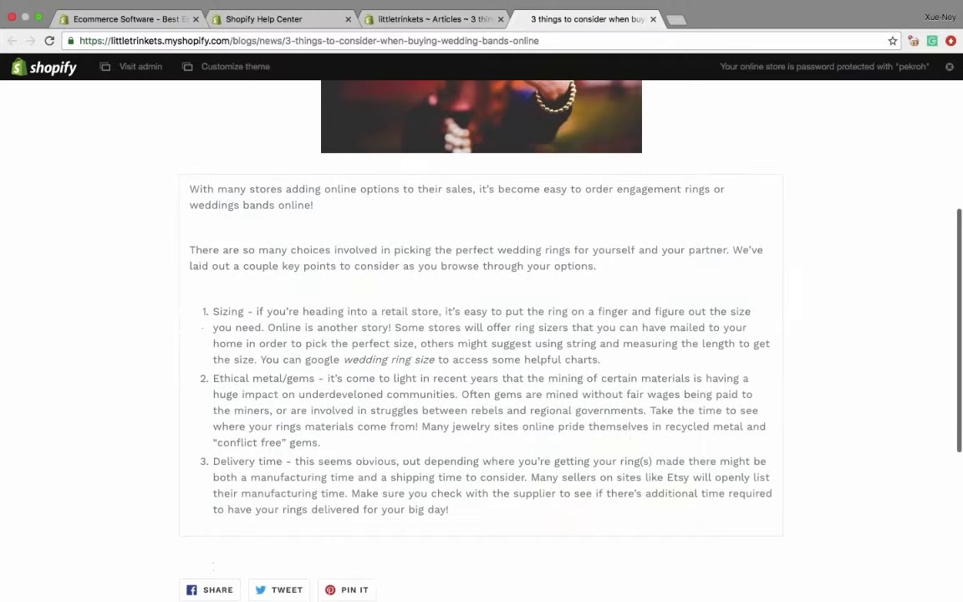
scroll(482, 334, "down", 1)
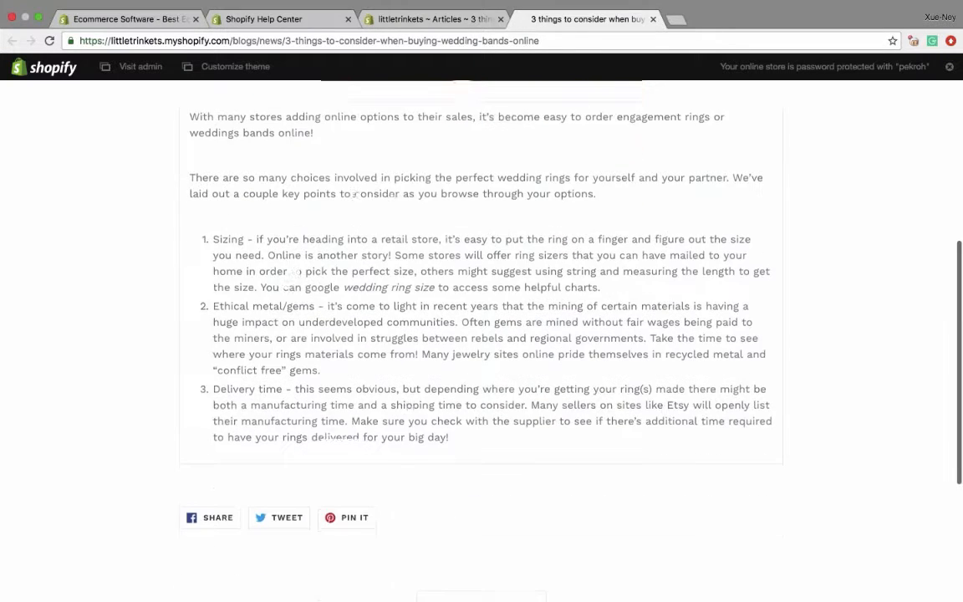
scroll(481, 334, "up", 5)
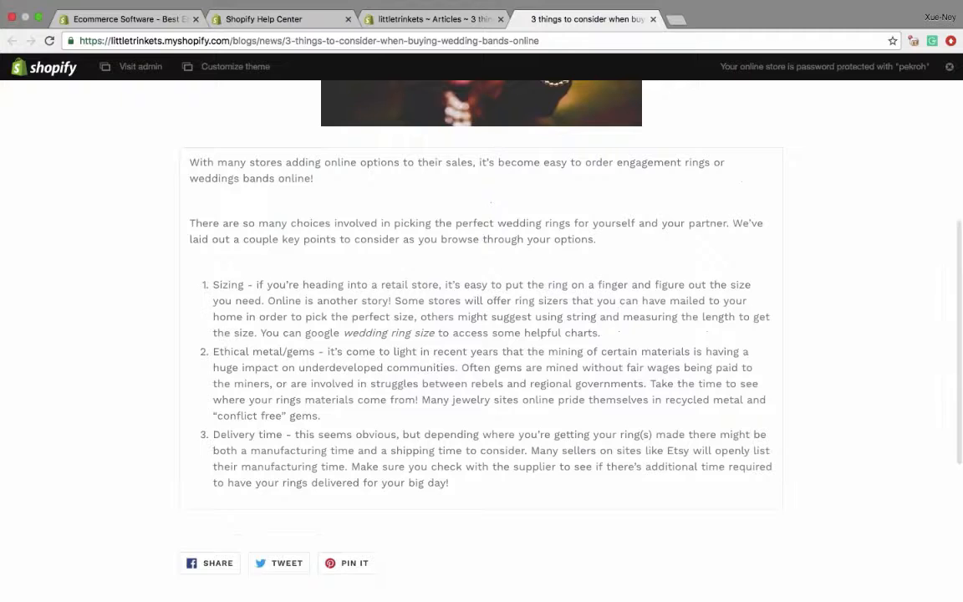
scroll(404, 315, "up", 1)
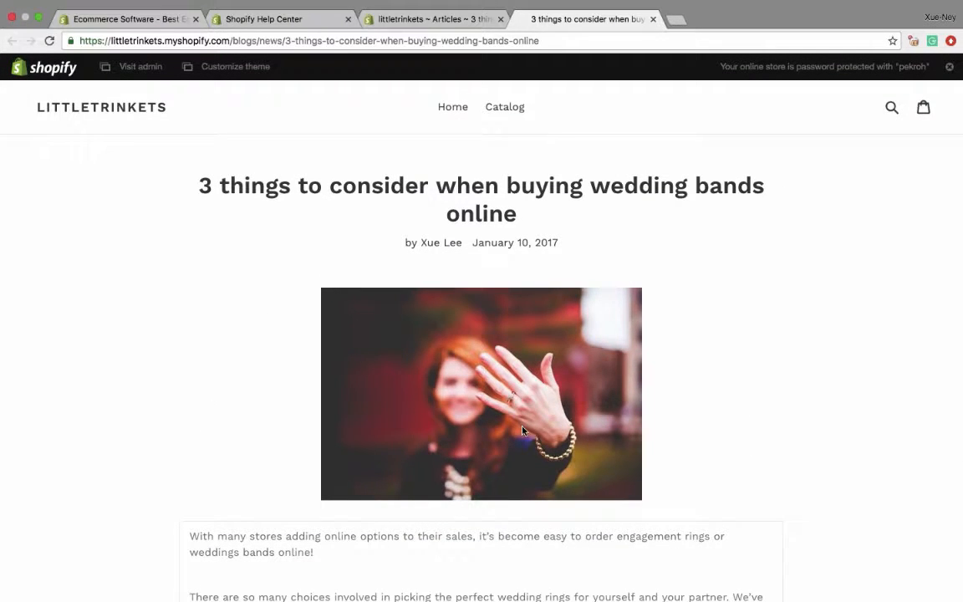
- Close the blog post preview, open the online store's home page and examine its sections down to the footer
left_click(652, 18)
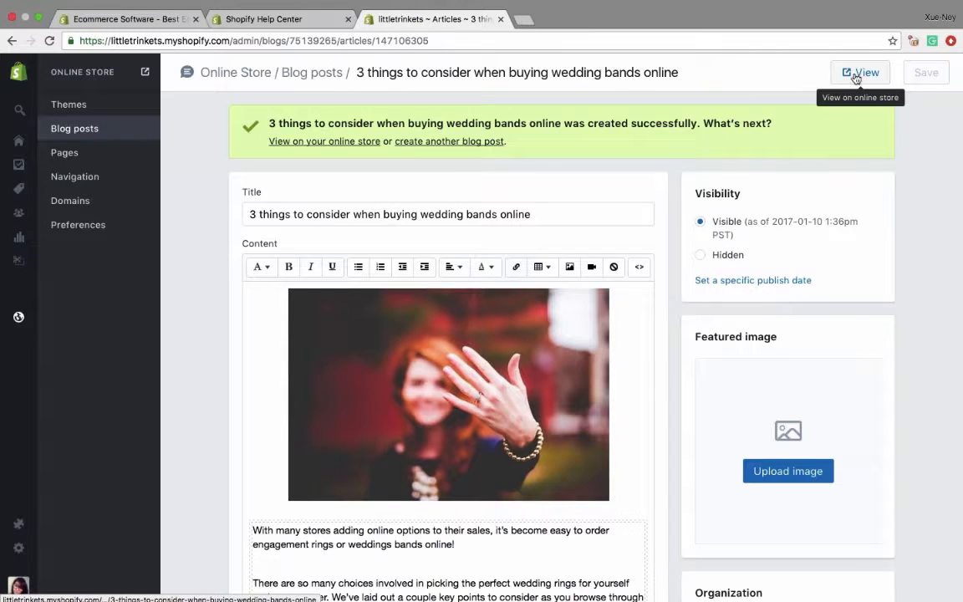
scroll(685, 164, "down", 1)
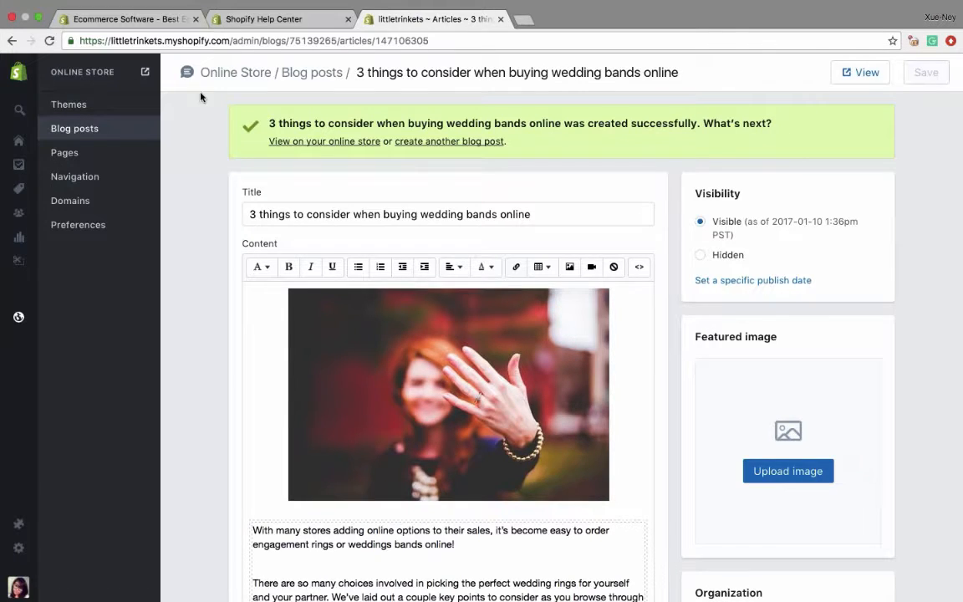
left_click(144, 73)
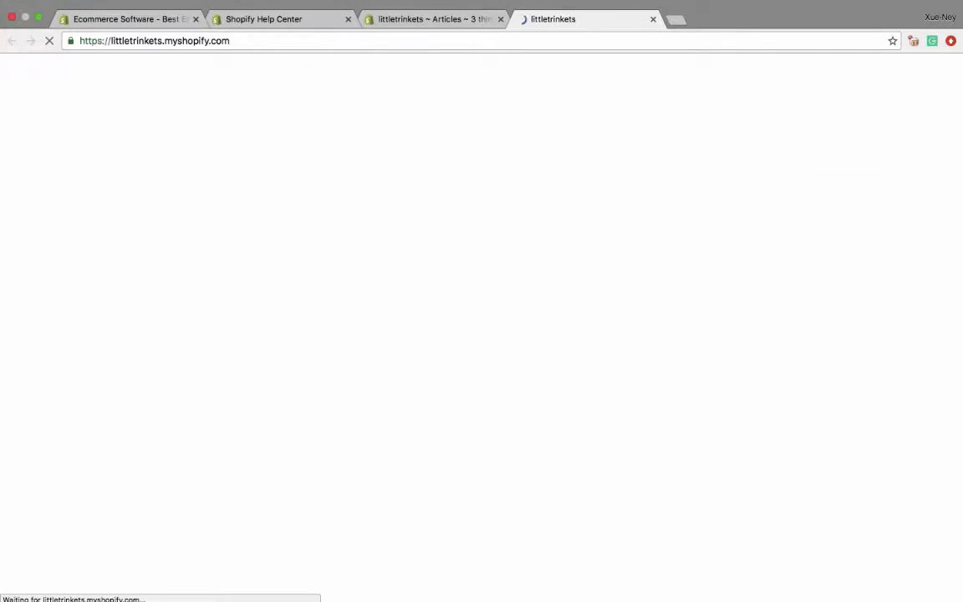
scroll(481, 335, "down", 6)
scroll(482, 334, "down", 10)
scroll(481, 334, "up", 3)
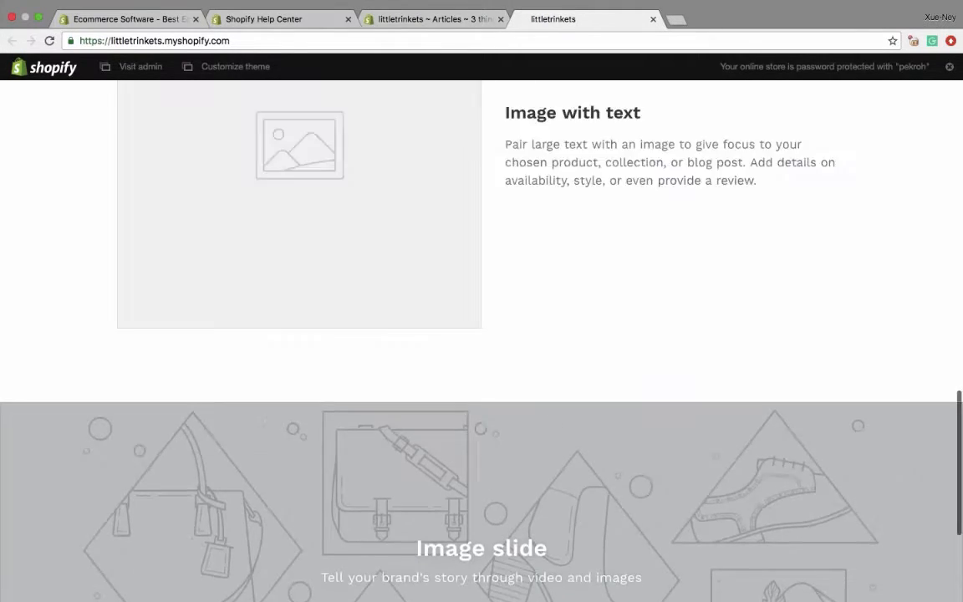
scroll(481, 334, "up", 10)
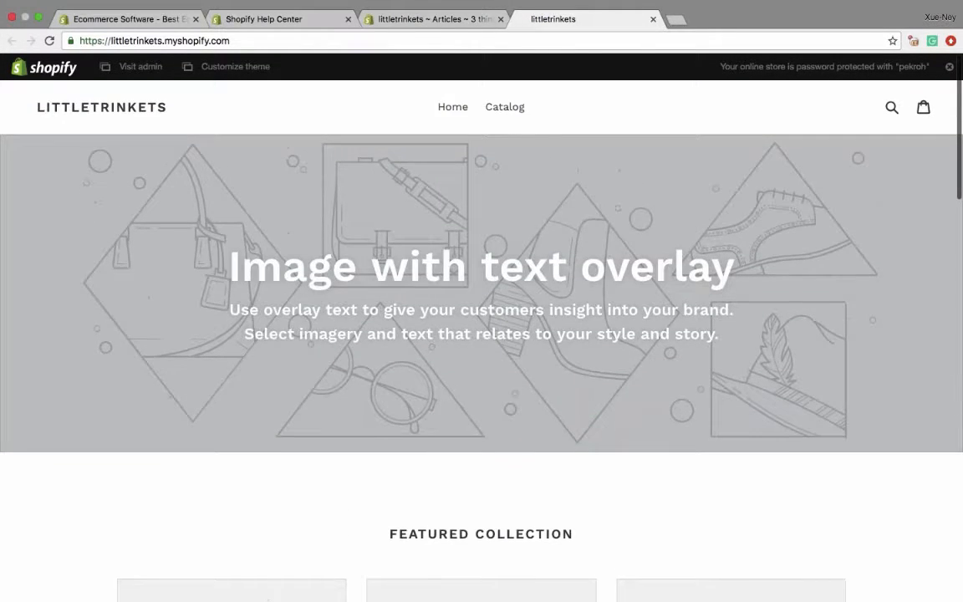
scroll(481, 334, "down", 15)
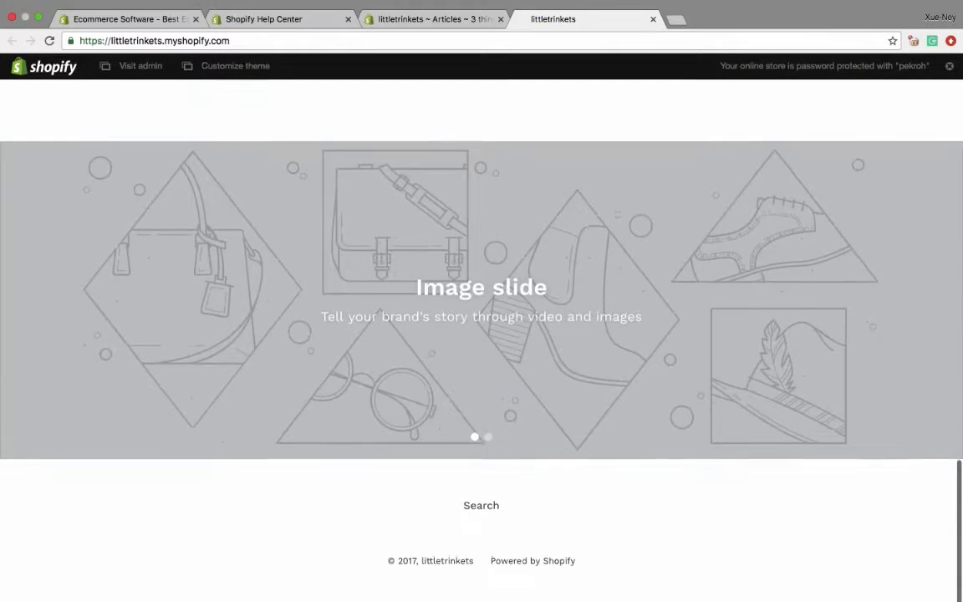
scroll(482, 334, "up", 15)
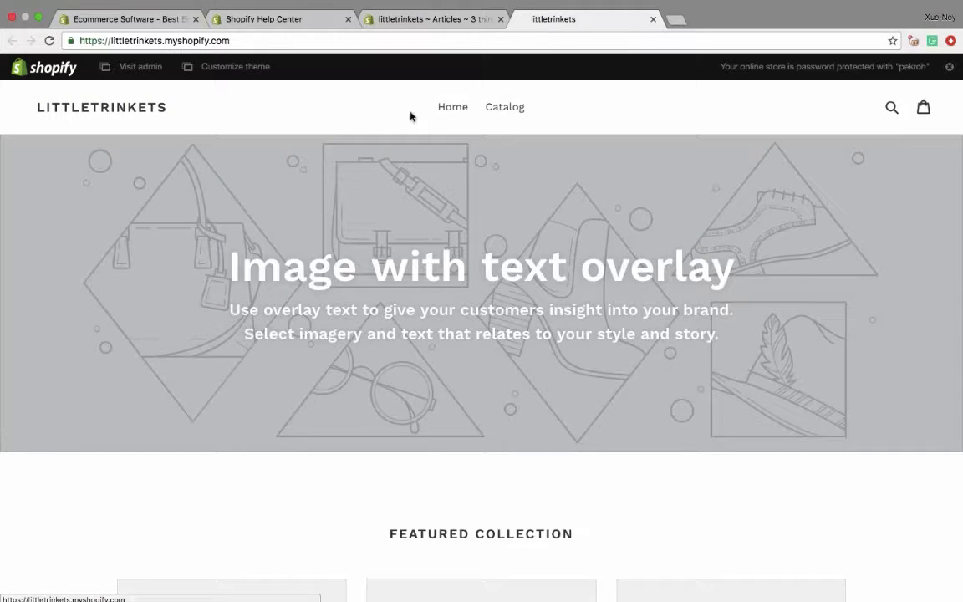
- View the products on the store's Catalog page, return to its home page and close the storefront preview
left_click(505, 112)
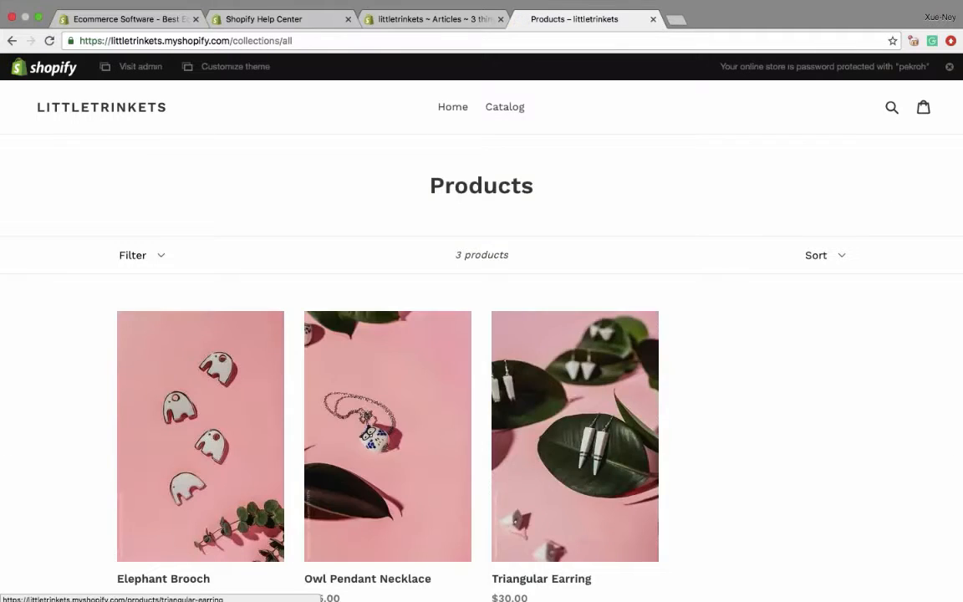
scroll(575, 359, "down", 3)
scroll(575, 359, "up", 3)
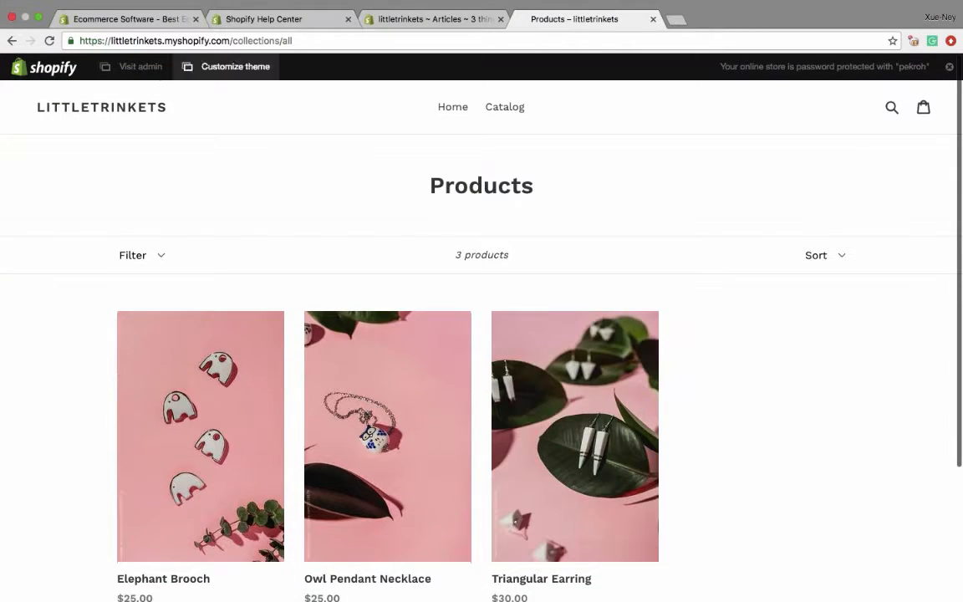
left_click(450, 107)
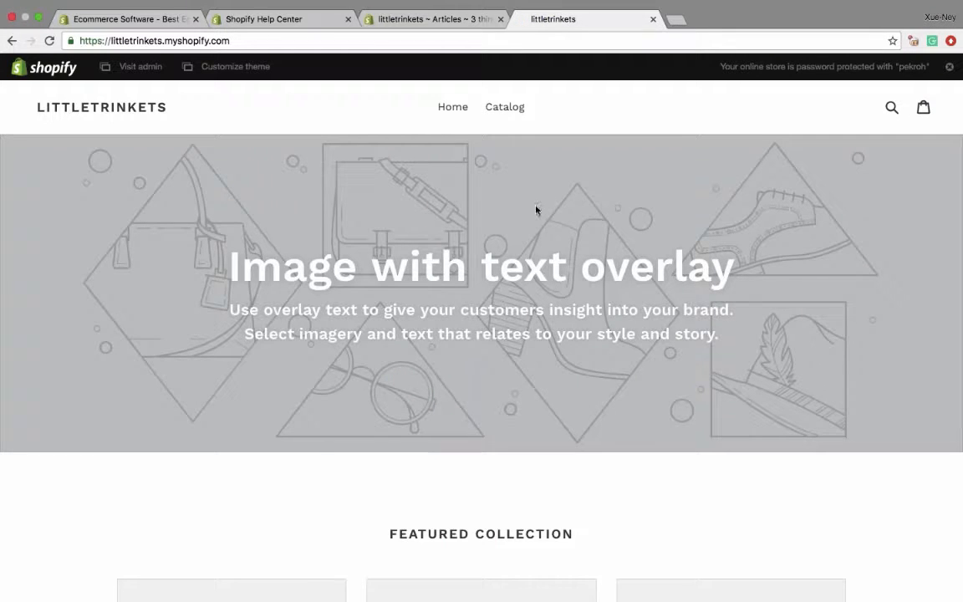
left_click(653, 19)
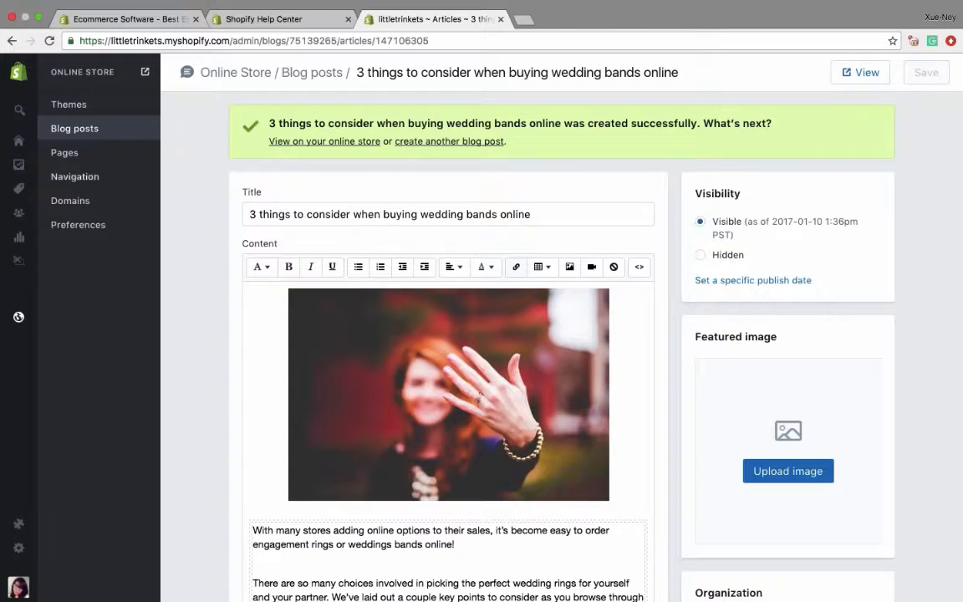
- In the store's navigation settings, rename the main menu's Catalog item to Shop and save the menu
mouse_move(17, 319)
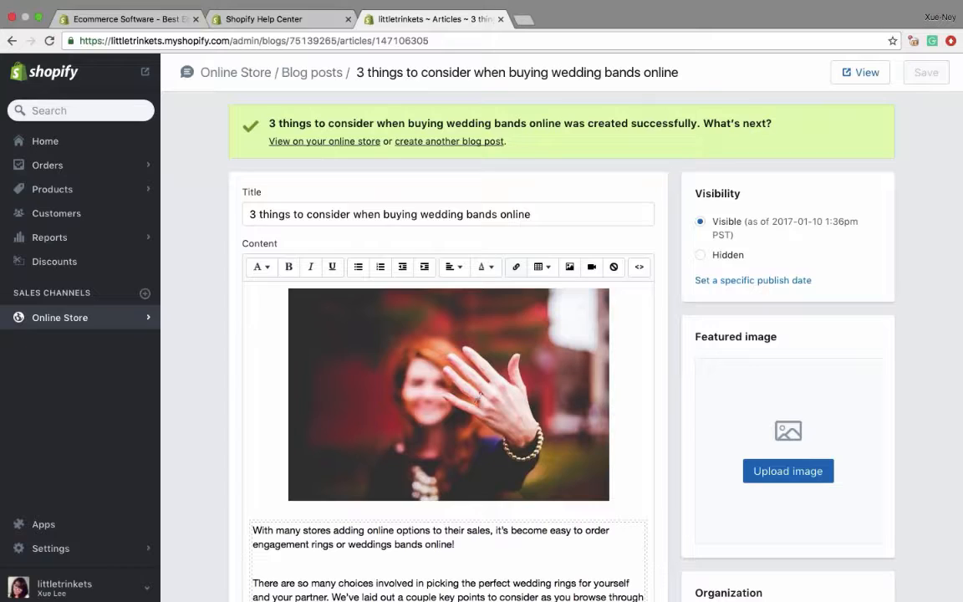
left_click(77, 177)
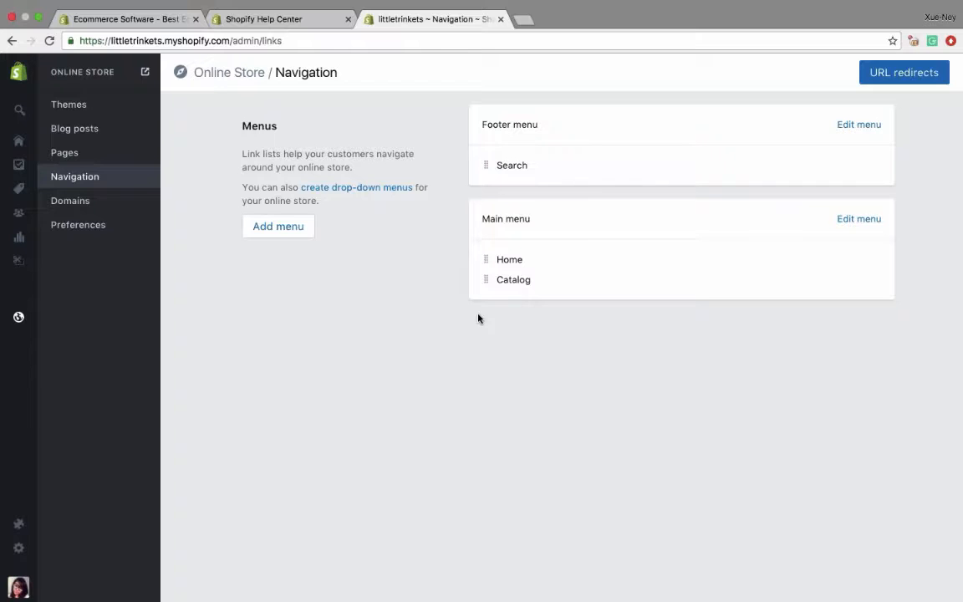
left_click(859, 219)
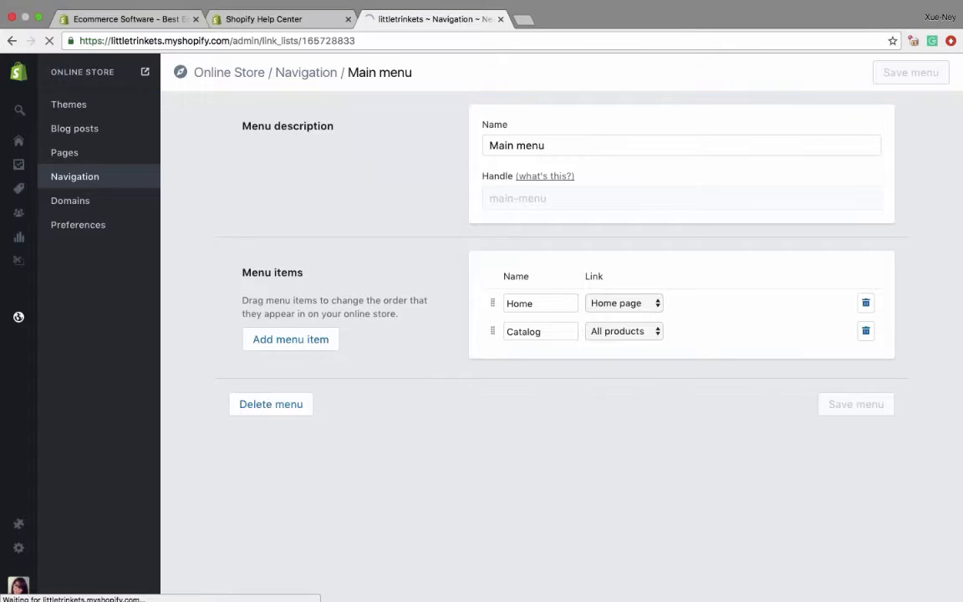
double_click(548, 332)
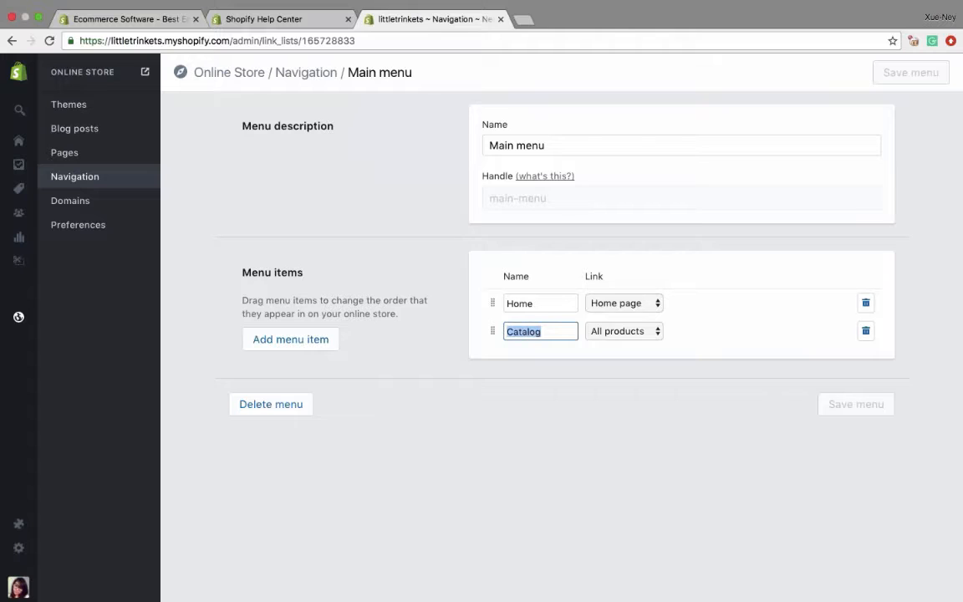
type("Shop")
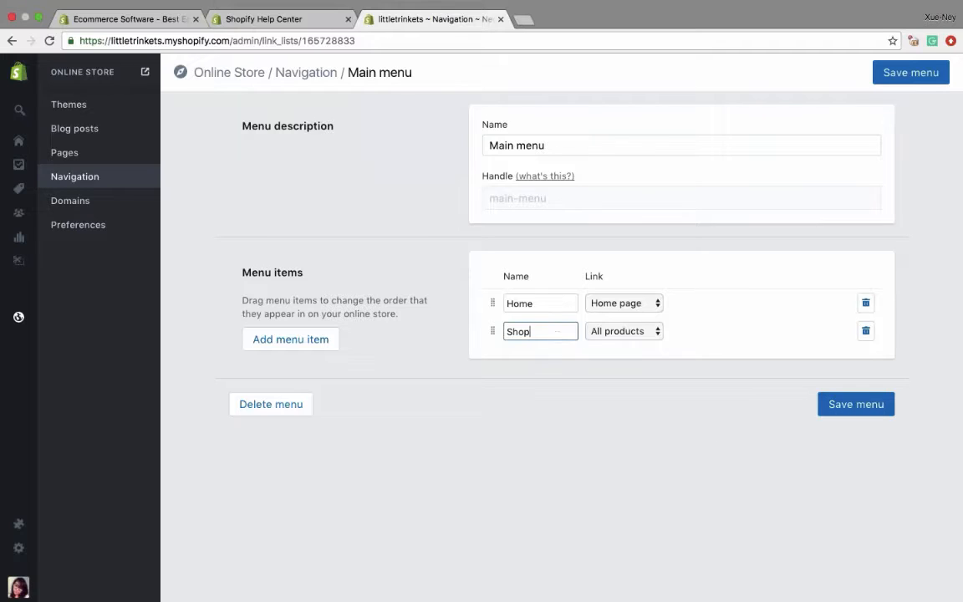
key("Return")
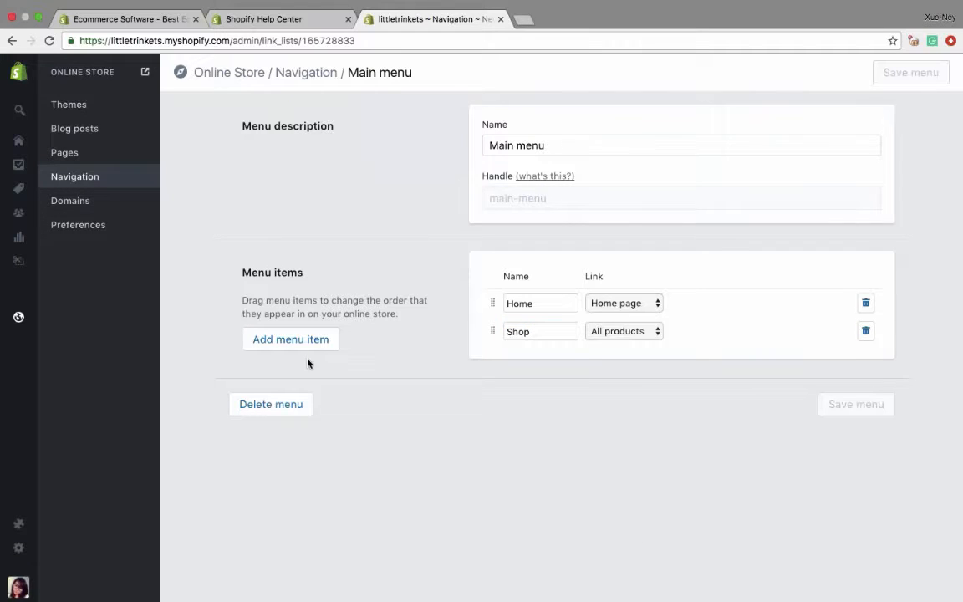
- Start a new navigation menu named Shop
left_click(95, 183)
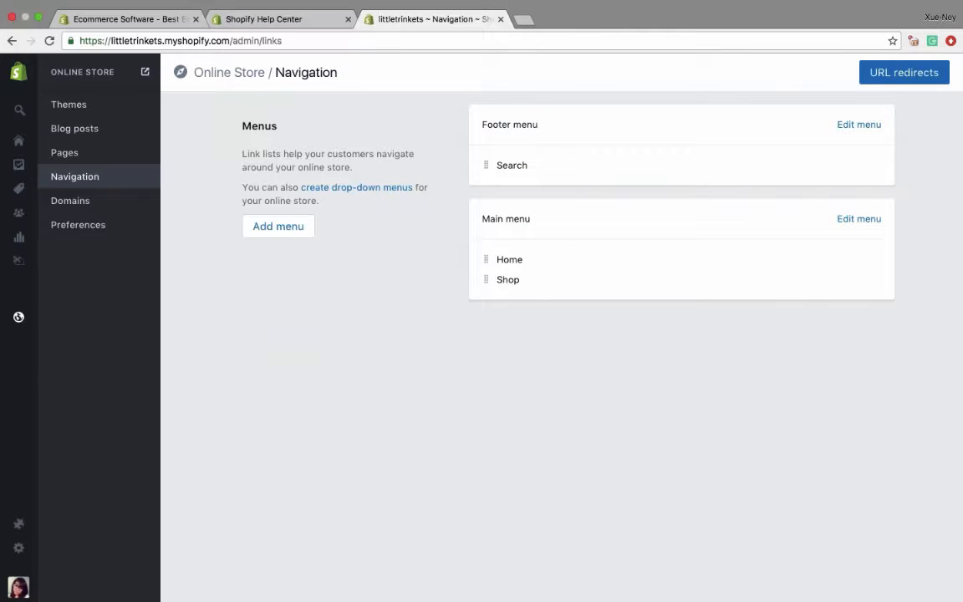
left_click(293, 231)
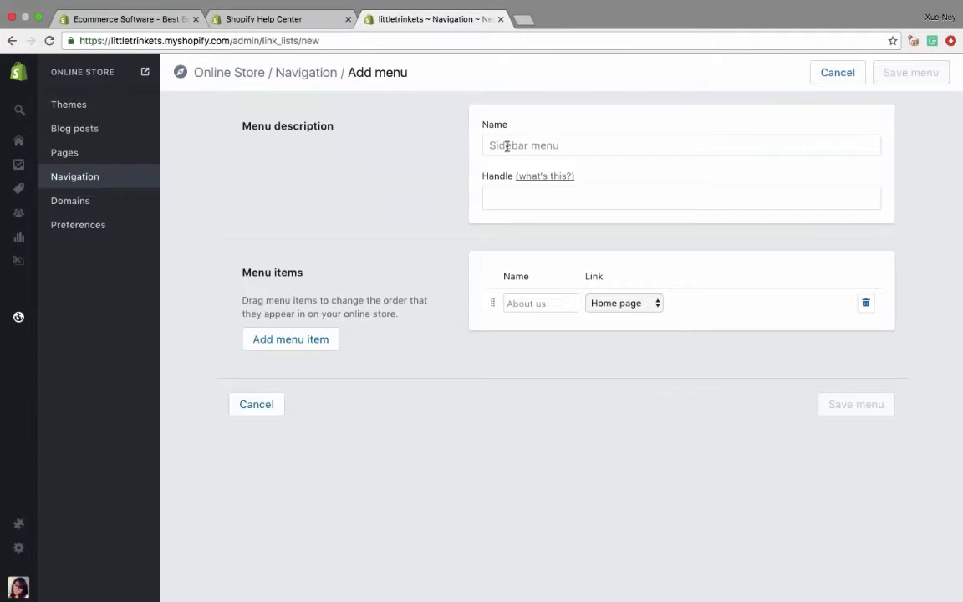
left_click(506, 145)
type("Shop")
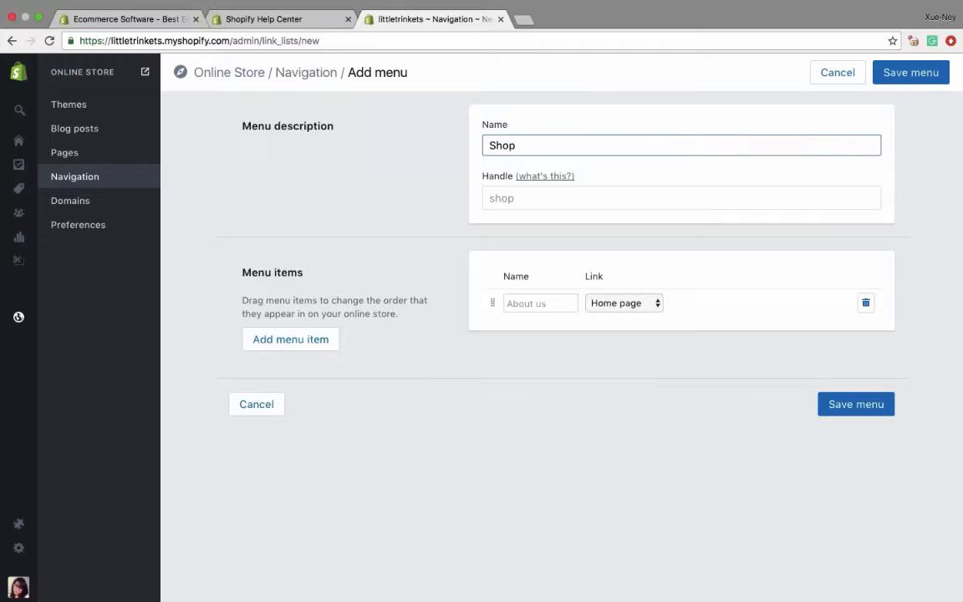
- Set the Shop menu's first item to the New Arrivals collection and name it New Arrivals
left_click(519, 301)
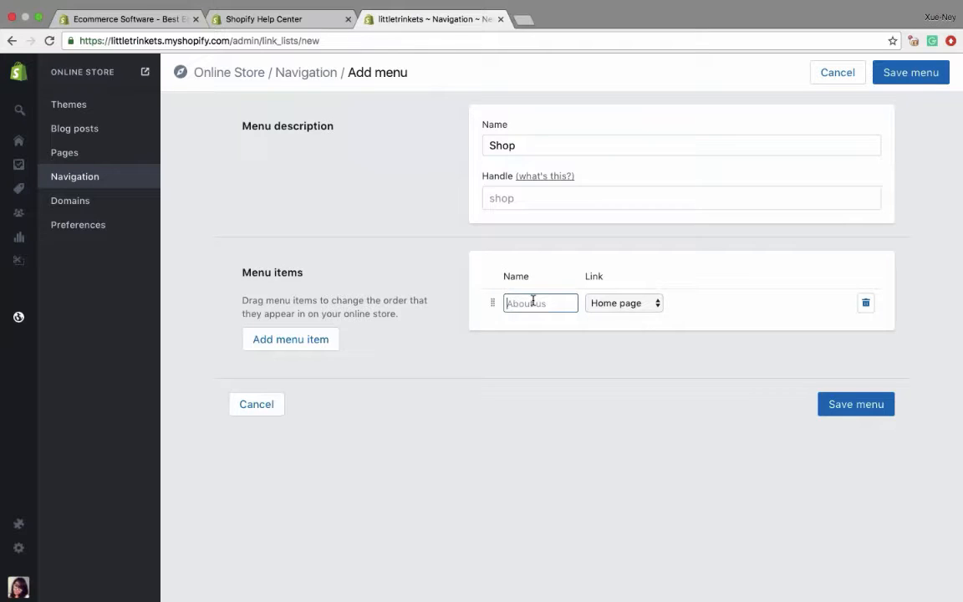
left_click(623, 303)
left_click(623, 316)
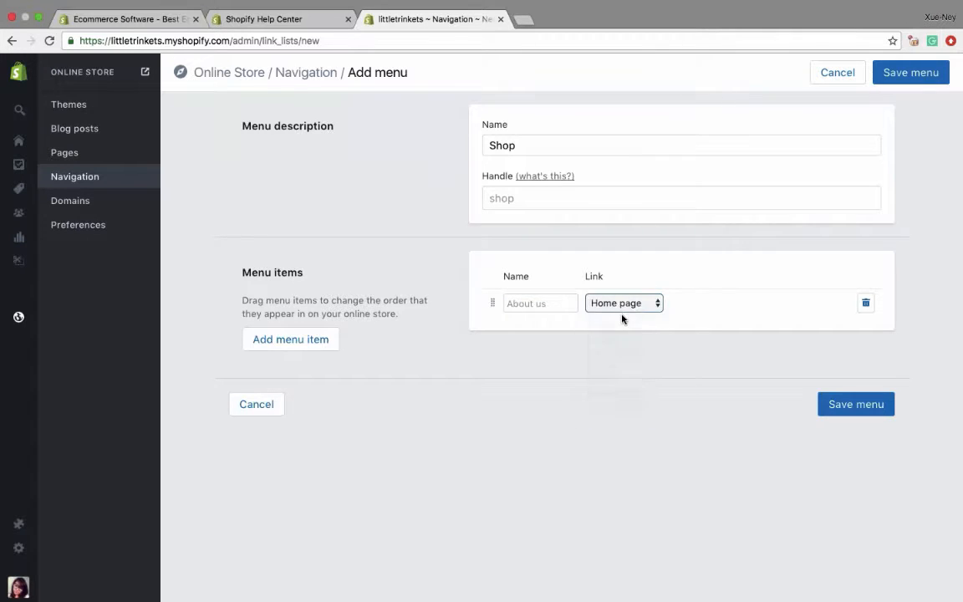
left_click(713, 304)
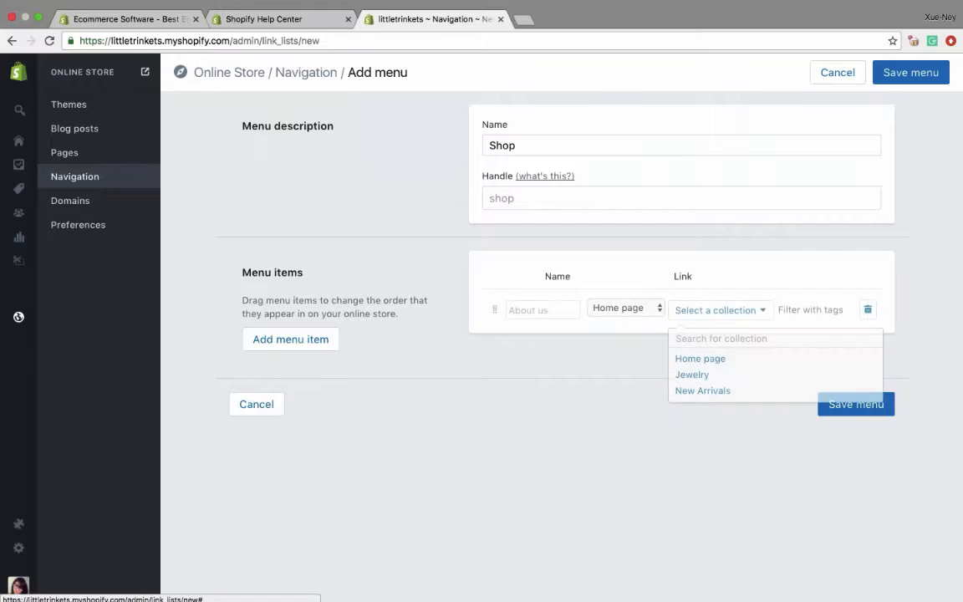
left_click(690, 385)
left_click(541, 304)
type("New Ar")
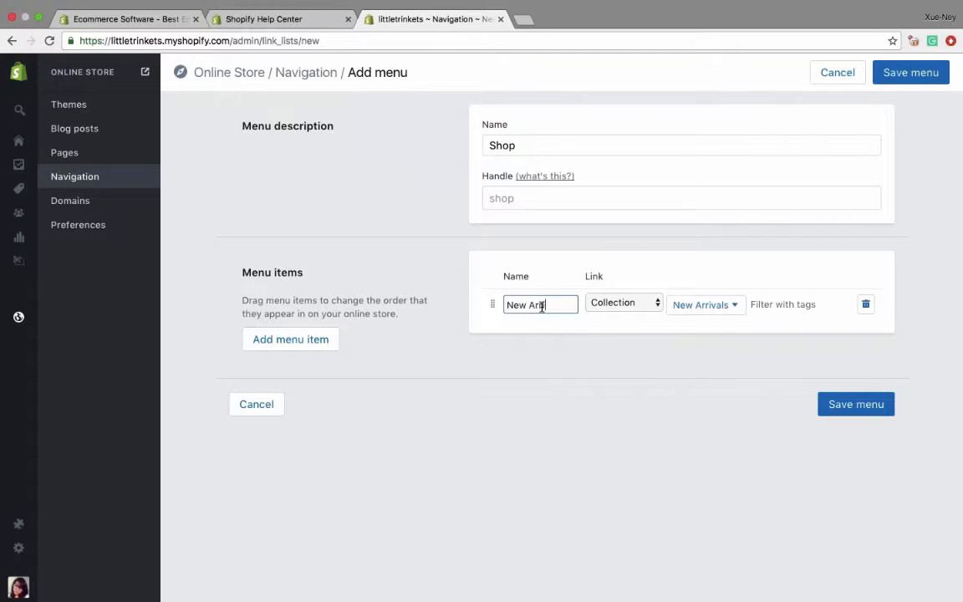
- Add a second menu item named Jewelry, link it to the Jewelry collection, and save the Shop menu
left_click(290, 338)
left_click(533, 333)
type("Jewelry")
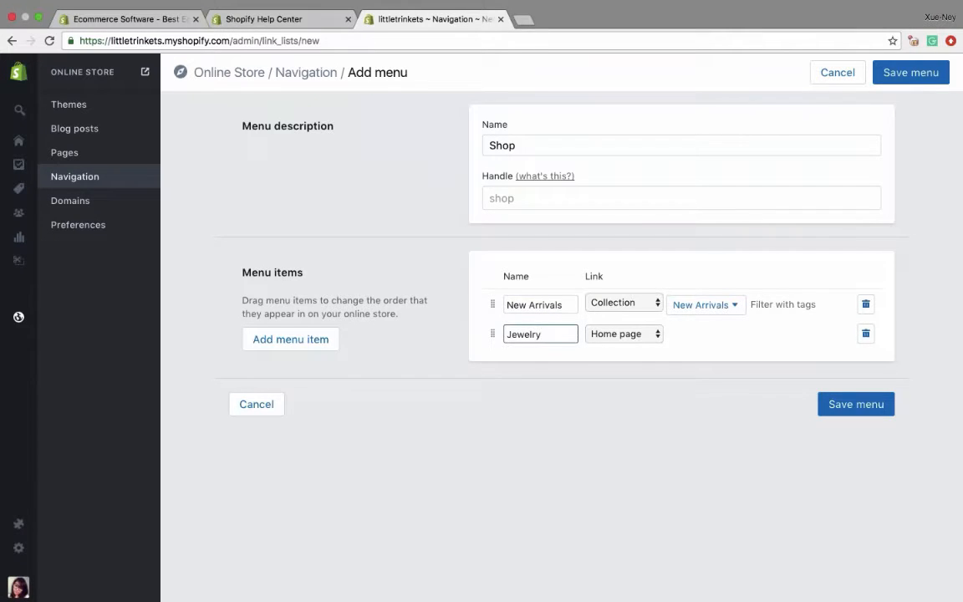
left_click(623, 334)
left_click(613, 356)
left_click(717, 335)
left_click(687, 400)
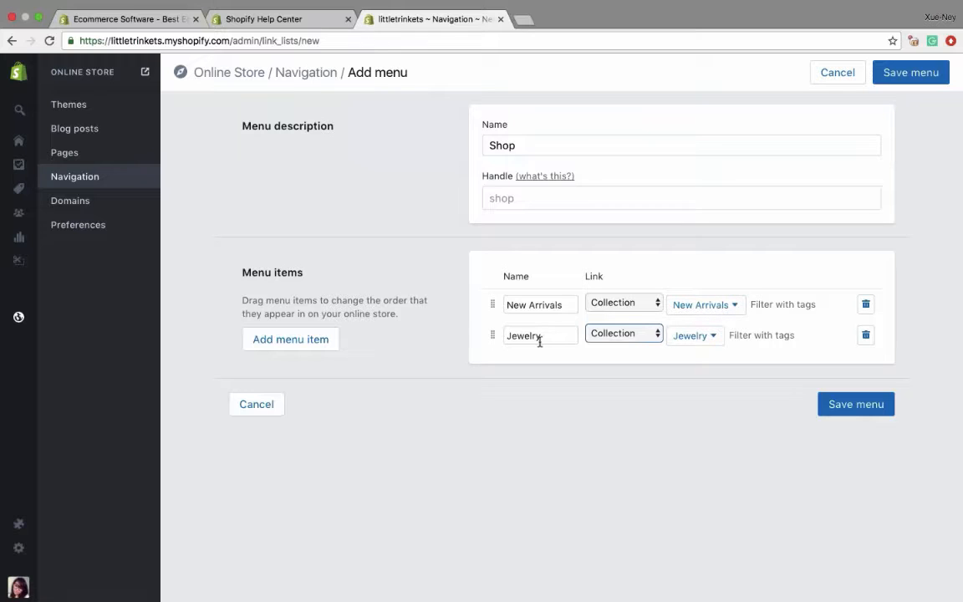
left_click(845, 403)
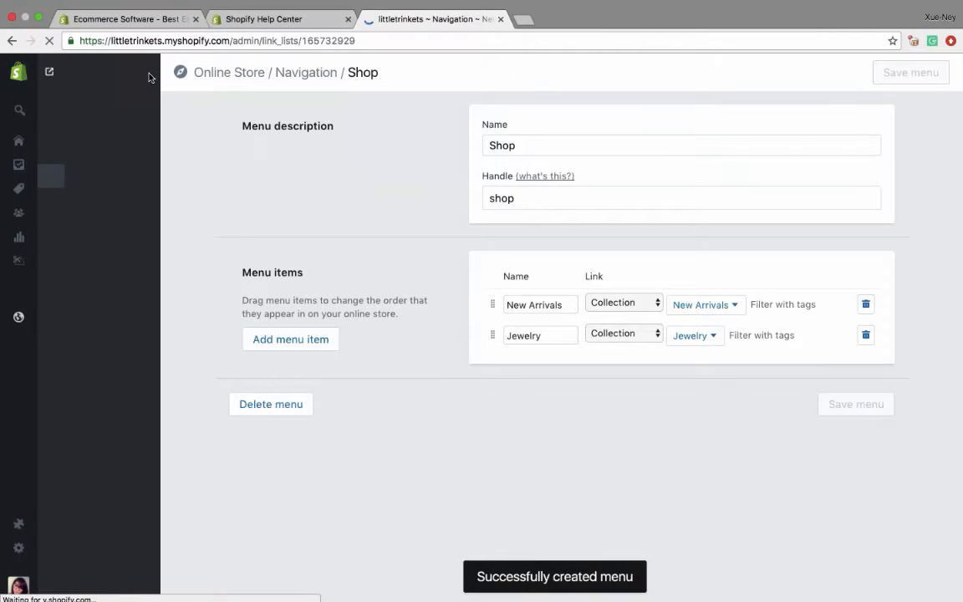
- Check the Shop drop-down in the online store by visiting its New Arrivals and Jewelry pages, and return to the home page
left_click(144, 73)
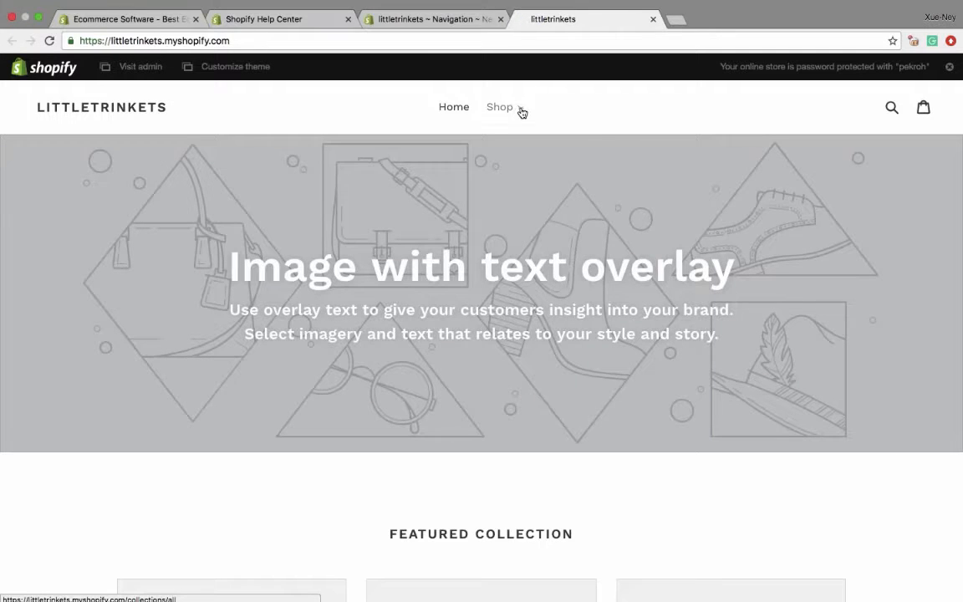
left_click(512, 108)
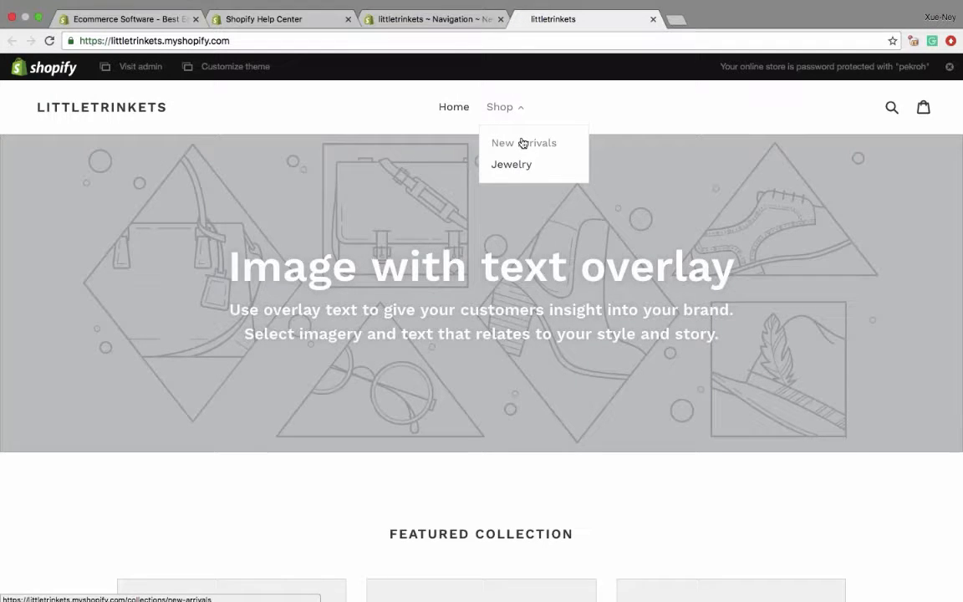
left_click(530, 149)
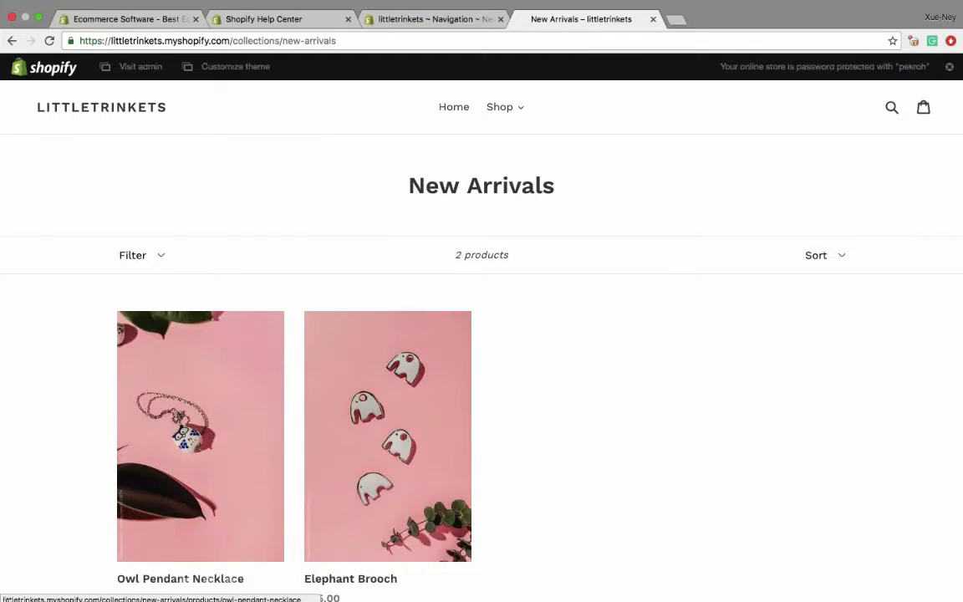
left_click(520, 109)
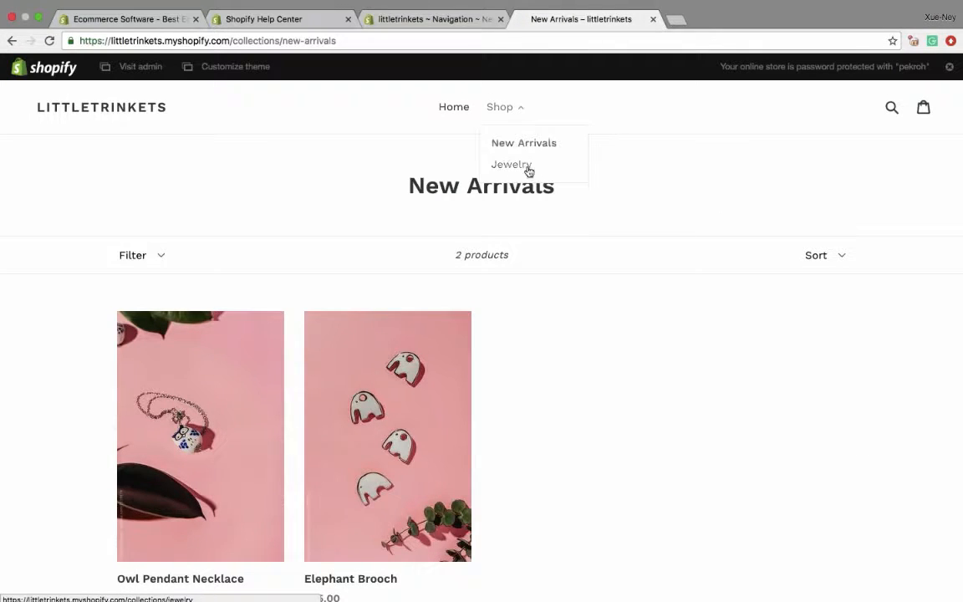
left_click(528, 168)
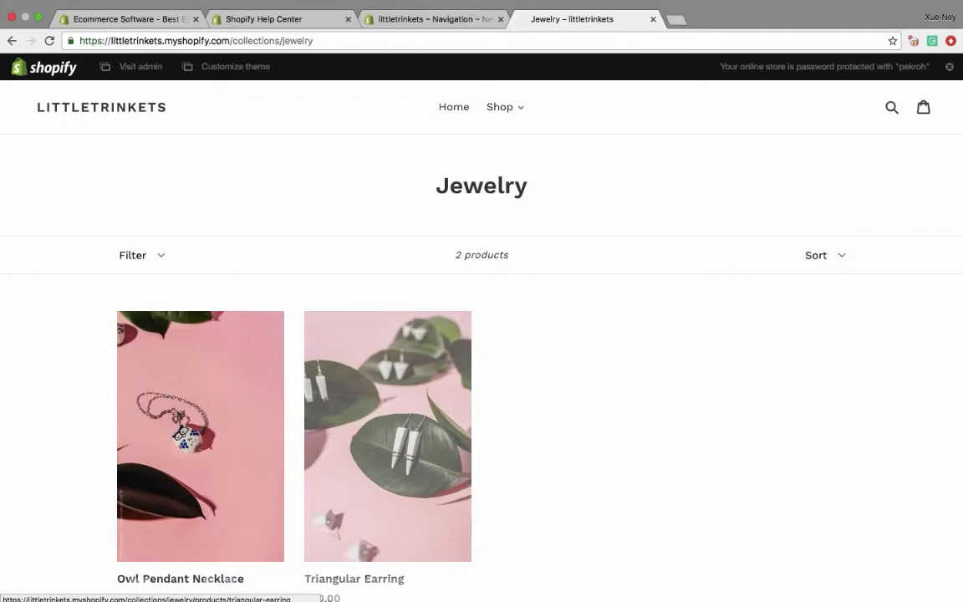
left_click(517, 109)
left_click(522, 144)
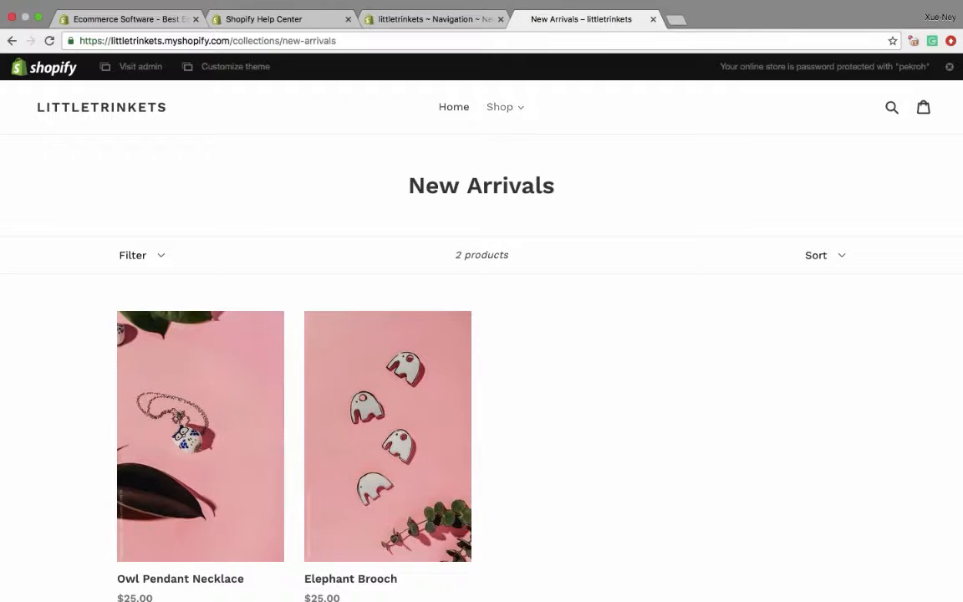
left_click(502, 109)
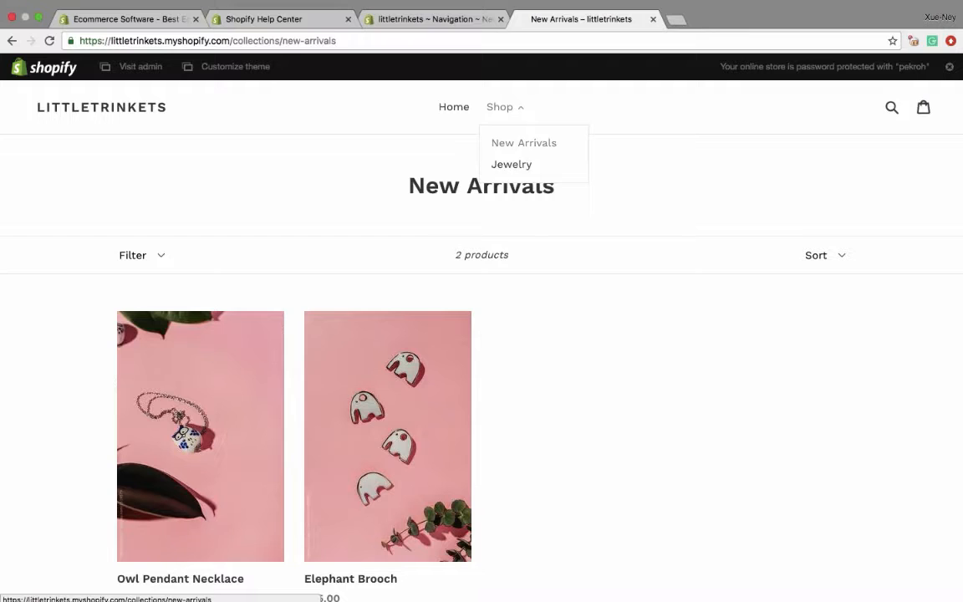
left_click(464, 107)
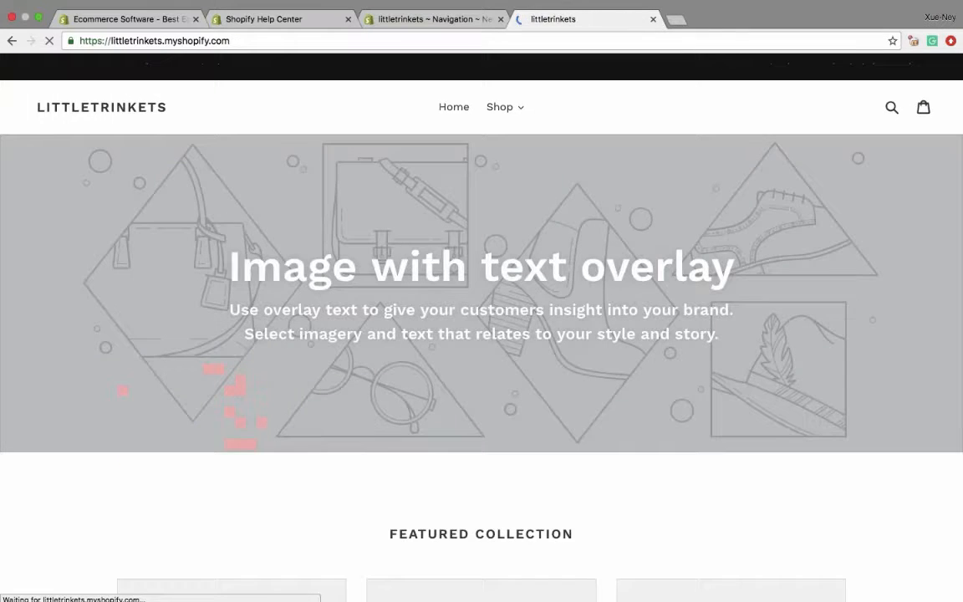
- Add an About Us item to the Main menu and link it to the About Us page
left_click(426, 19)
left_click(652, 19)
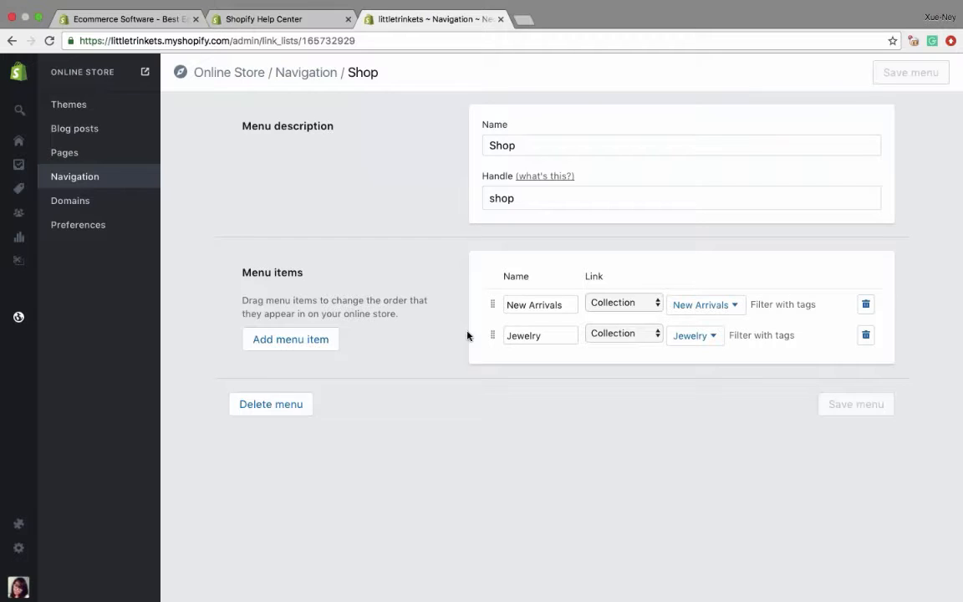
left_click(80, 181)
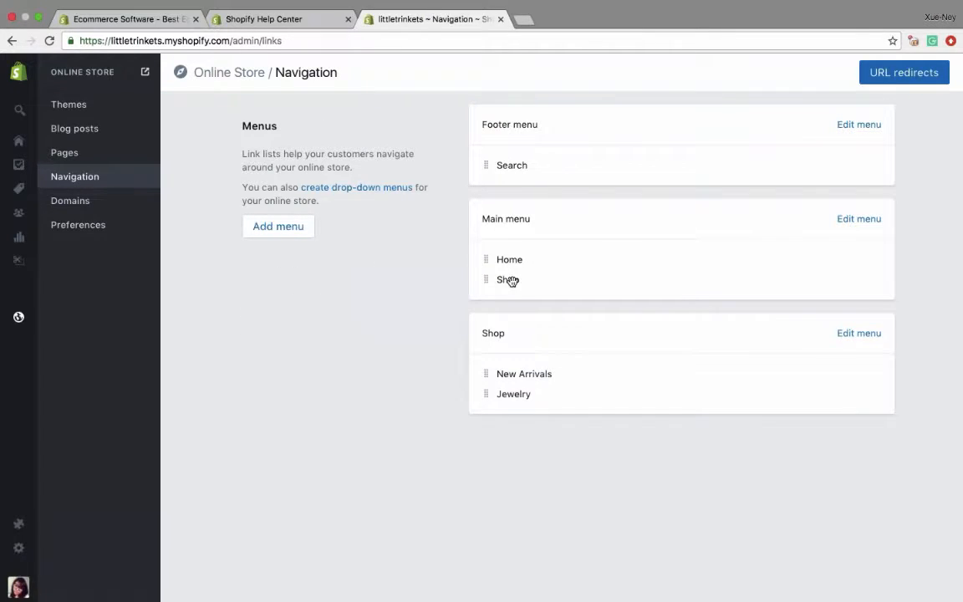
left_click(846, 219)
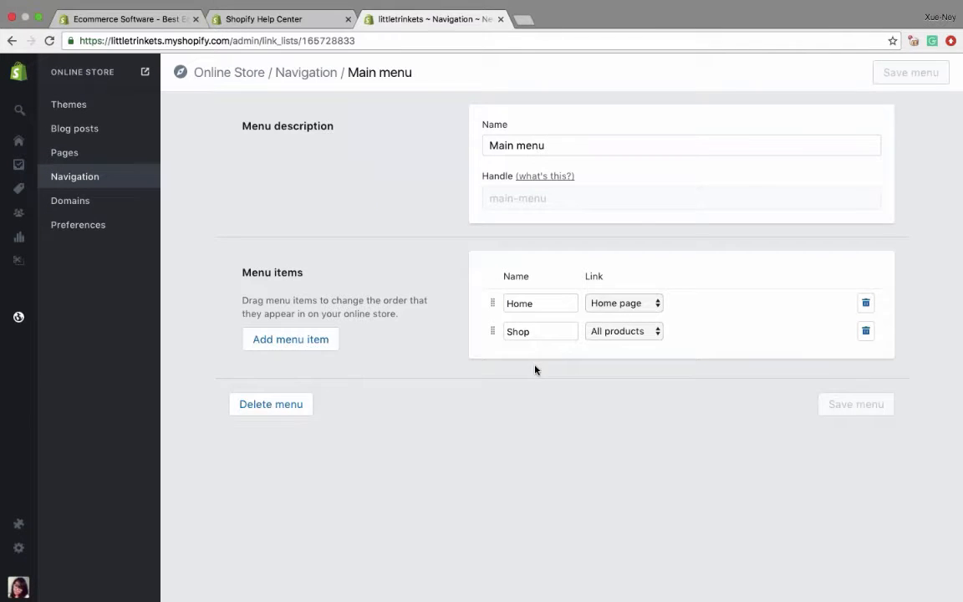
left_click(305, 350)
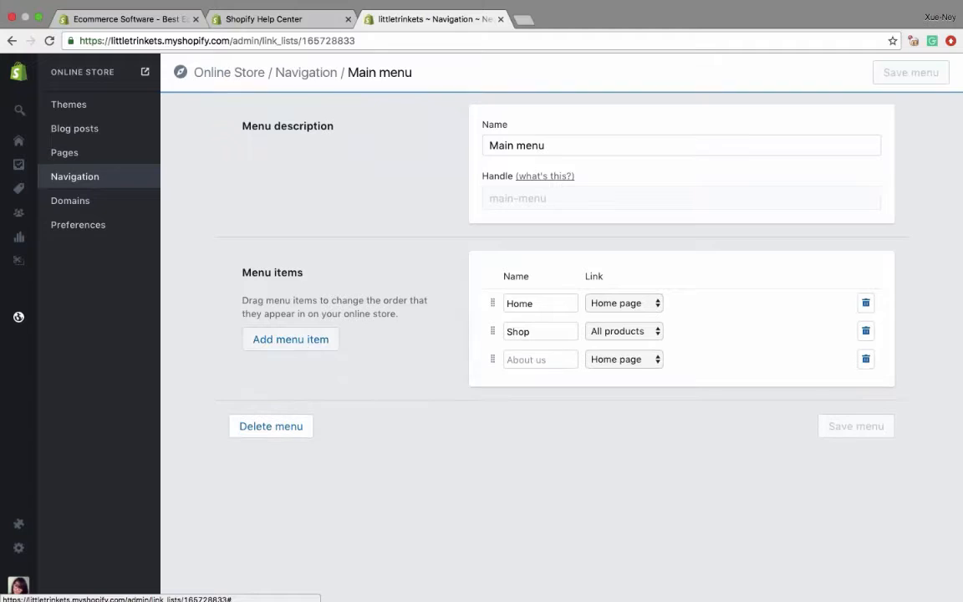
type("About Us")
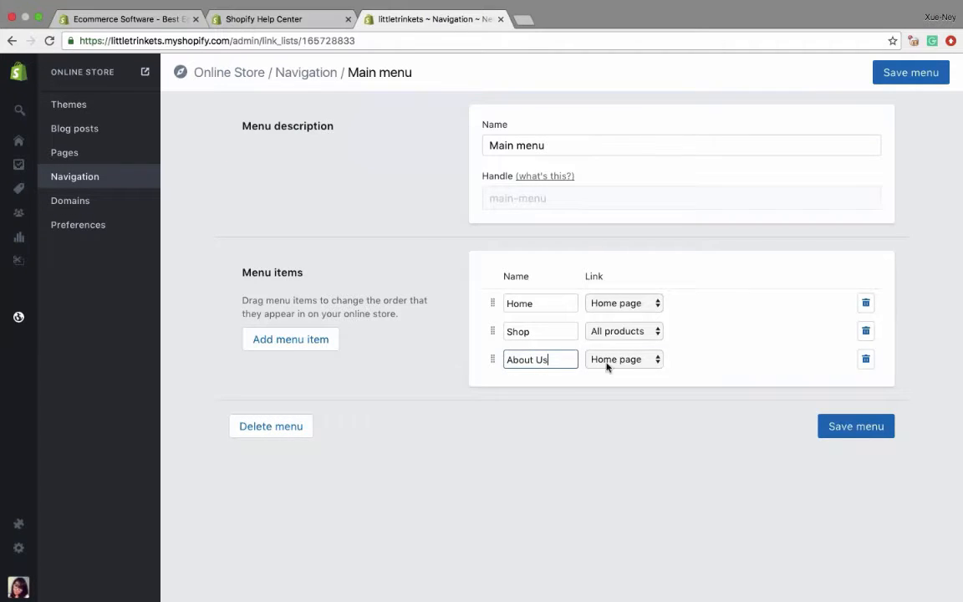
left_click(607, 365)
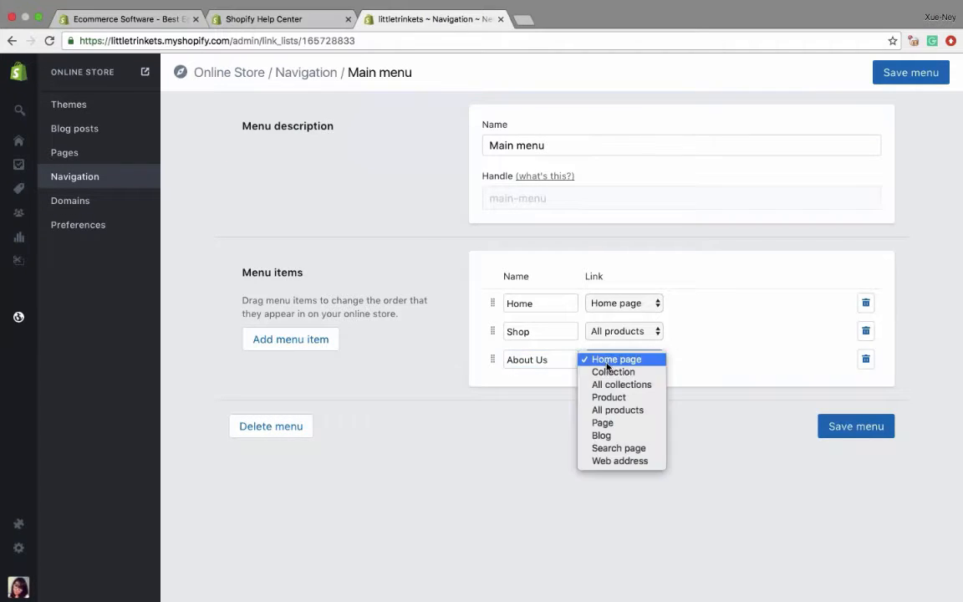
left_click(606, 423)
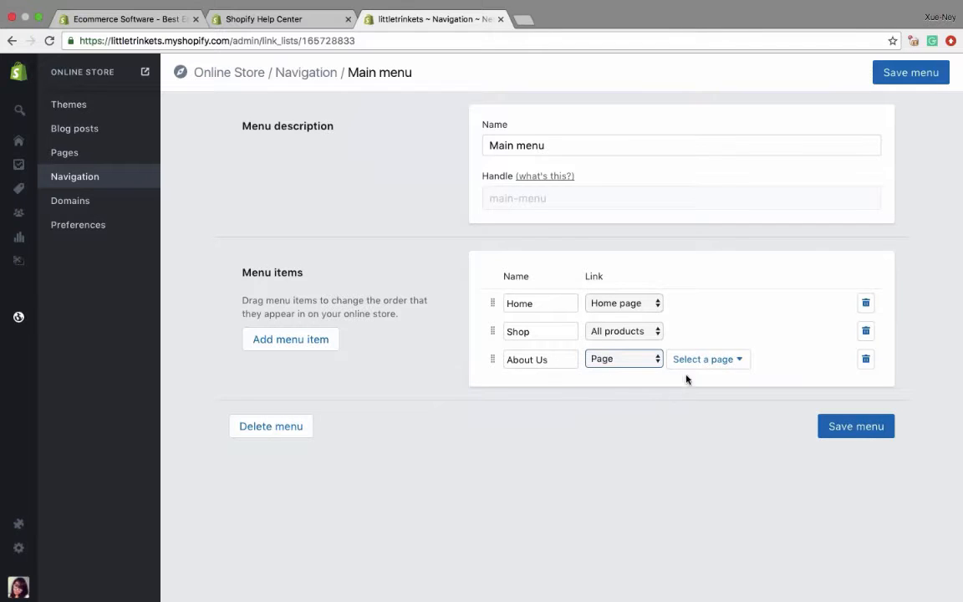
left_click(689, 360)
left_click(692, 406)
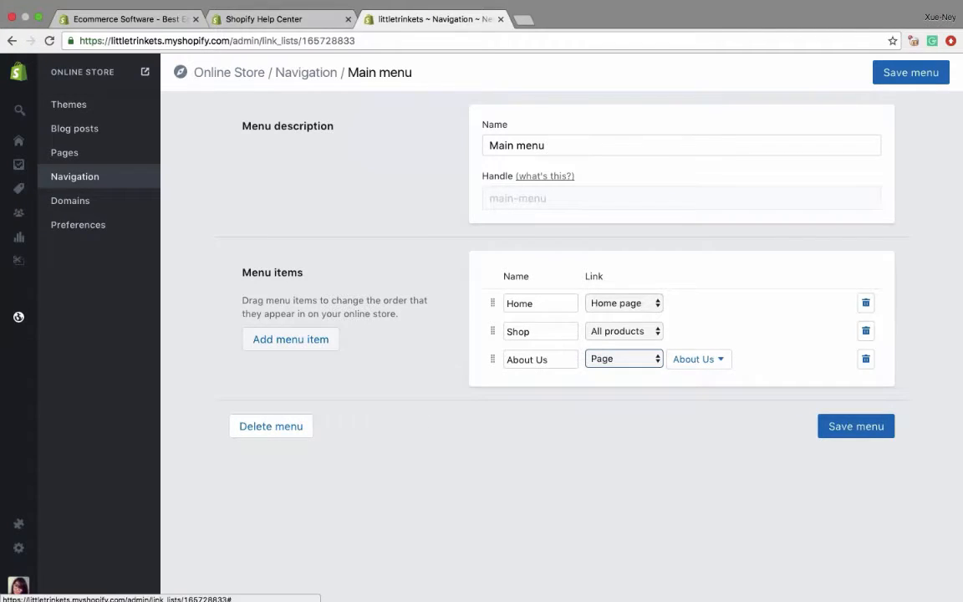
- Add a Blog item to the Main menu, link it to the News blog, and save the menu
left_click(280, 339)
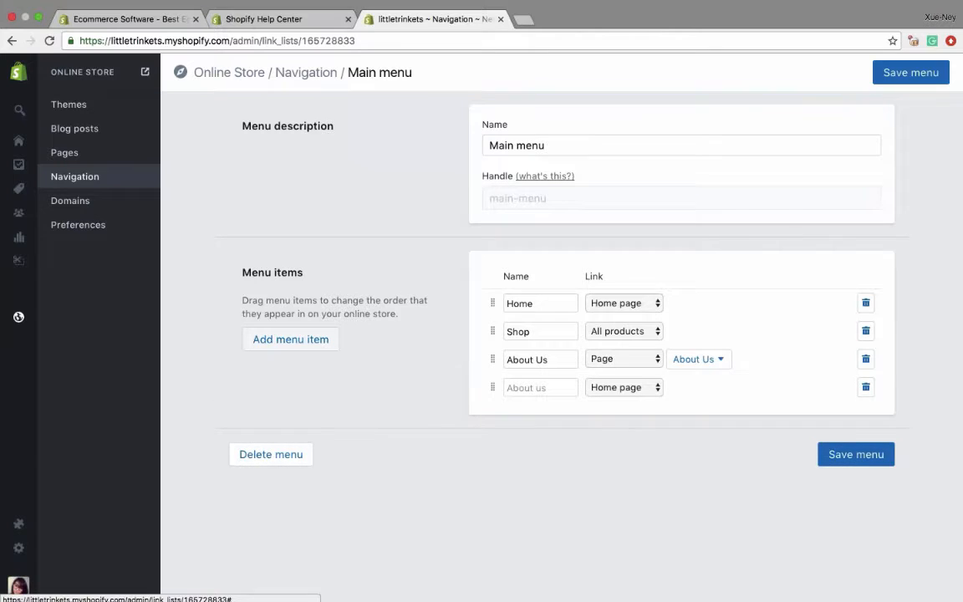
left_click(532, 388)
type("Blog")
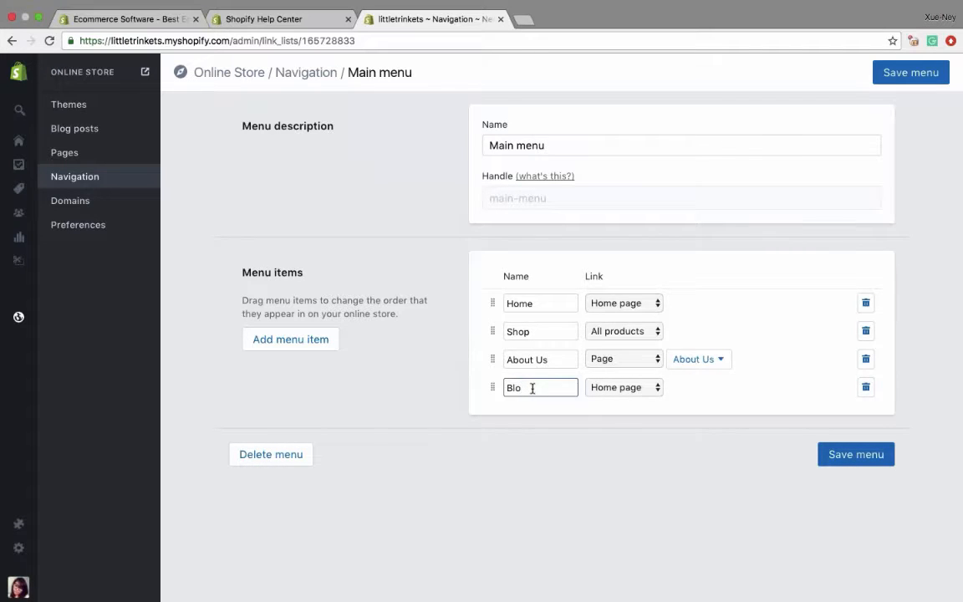
left_click(626, 387)
left_click(635, 465)
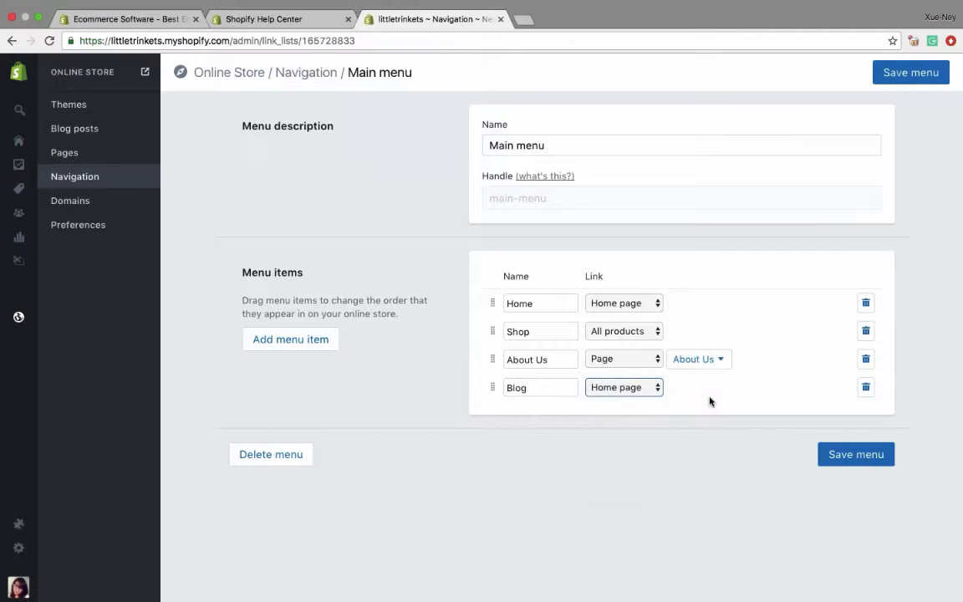
left_click(714, 390)
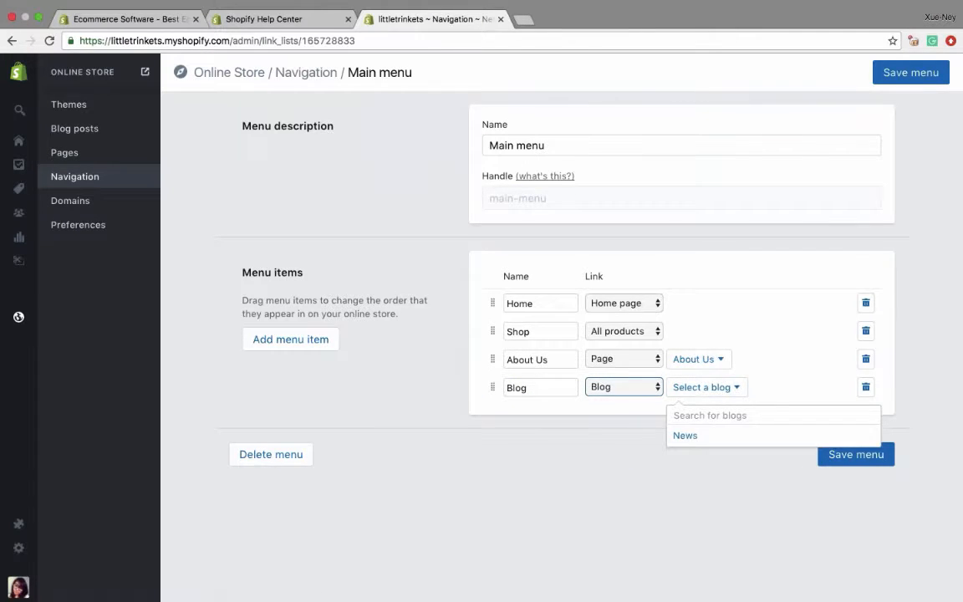
left_click(684, 435)
left_click(856, 455)
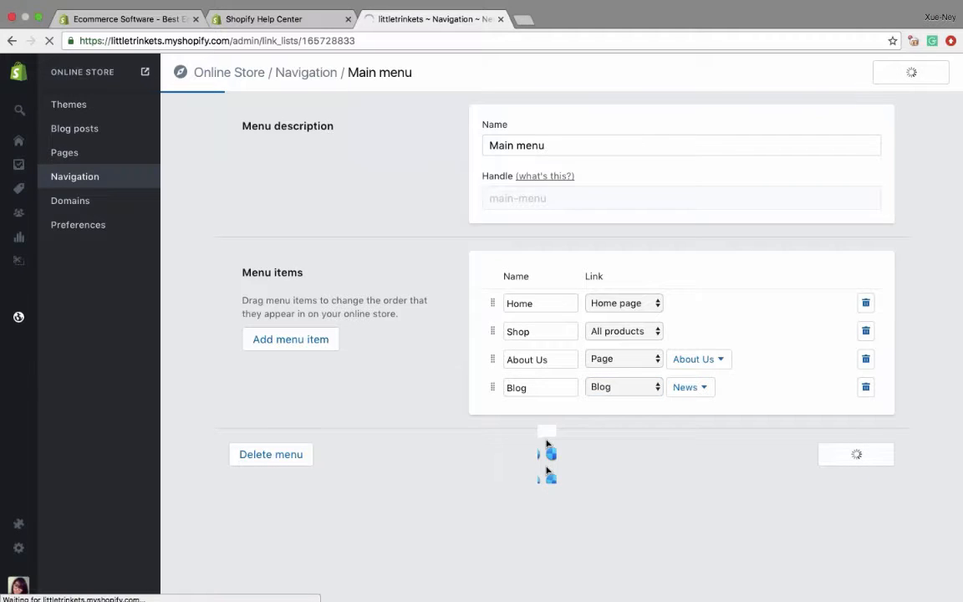
- Preview the main menu in the online store, and move its Blog item above About Us, saving the new order
left_click(146, 74)
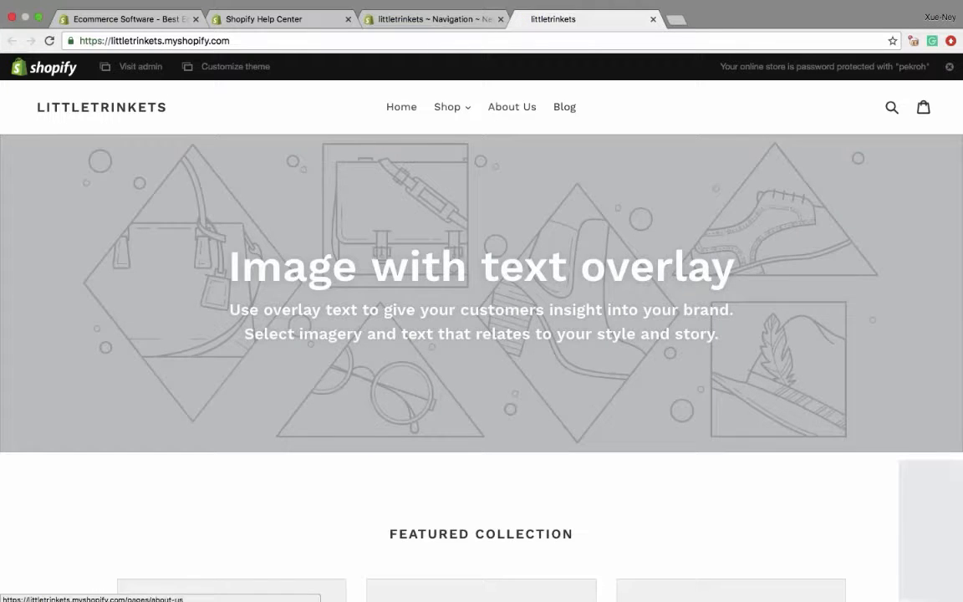
left_click(653, 19)
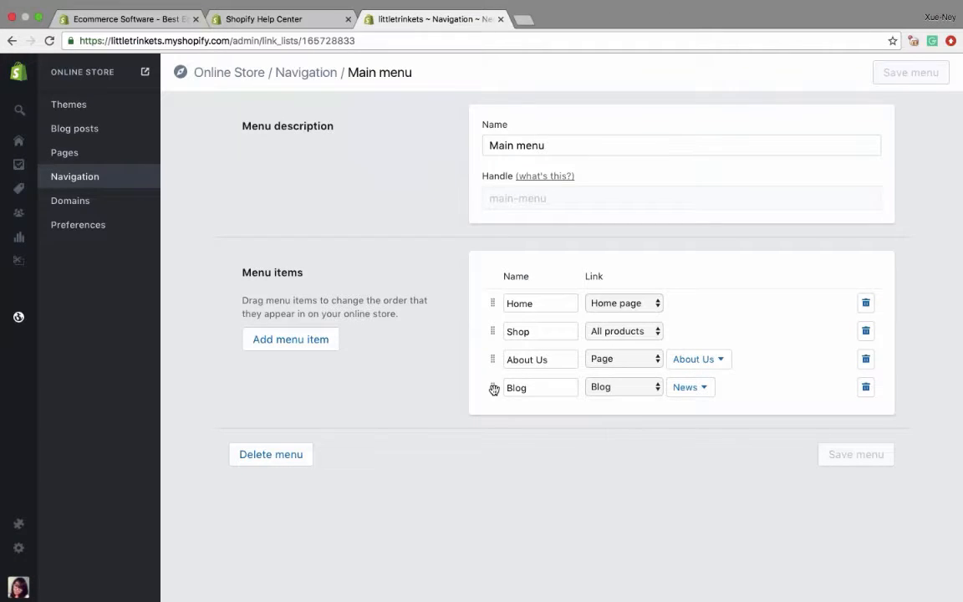
left_click_drag(491, 388, 491, 356)
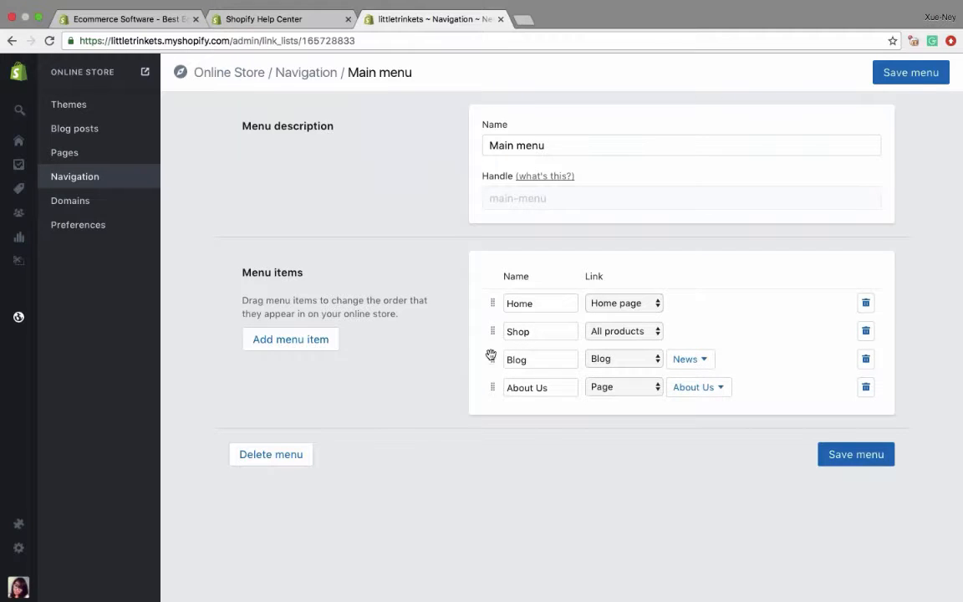
left_click(856, 454)
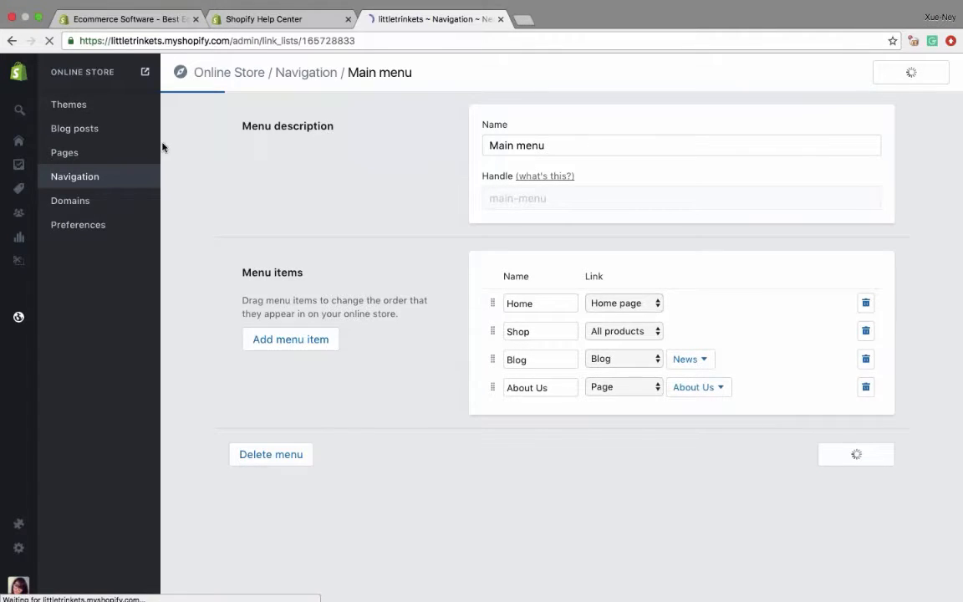
- Add a Contact Us item to the Footer menu, link it to the Contact Us page, and save the menu
left_click(67, 175)
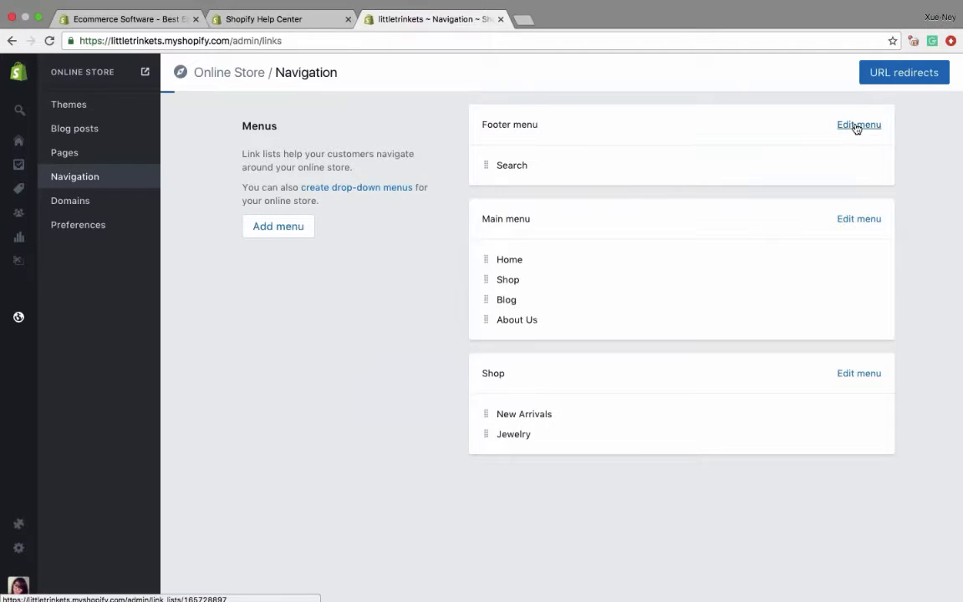
left_click(857, 125)
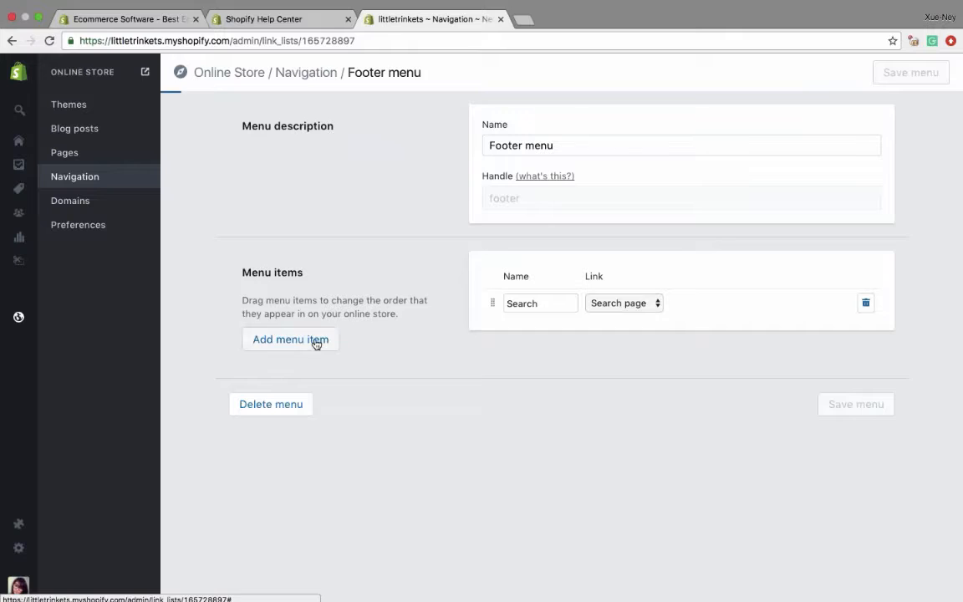
left_click(316, 341)
left_click(524, 332)
type("Contact Us")
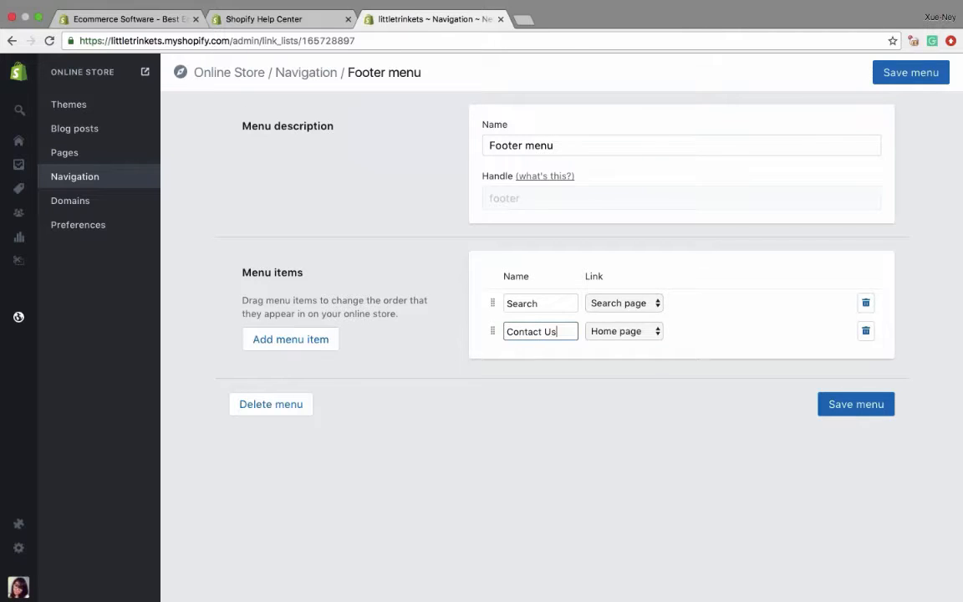
left_click(600, 332)
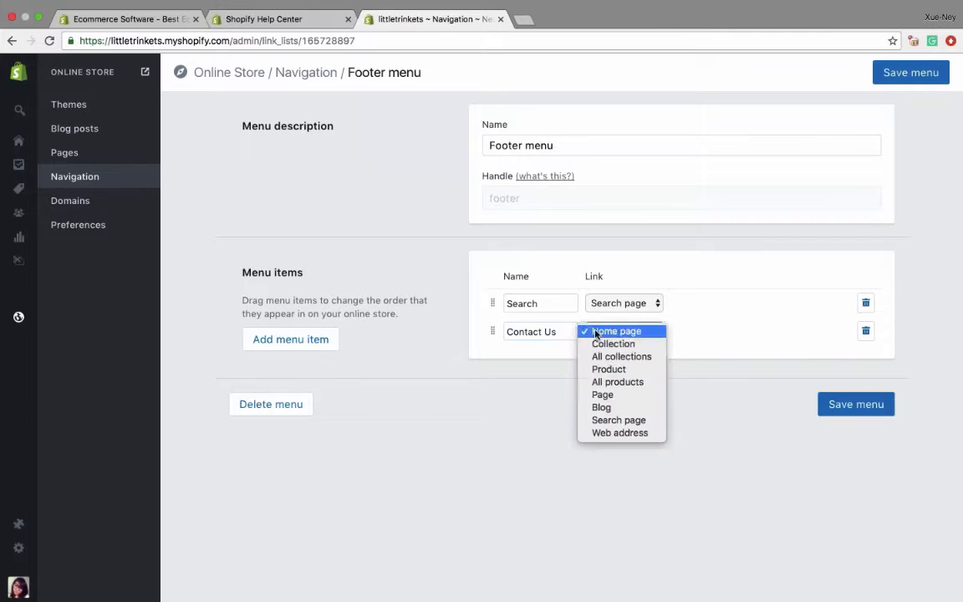
left_click(612, 394)
left_click(702, 330)
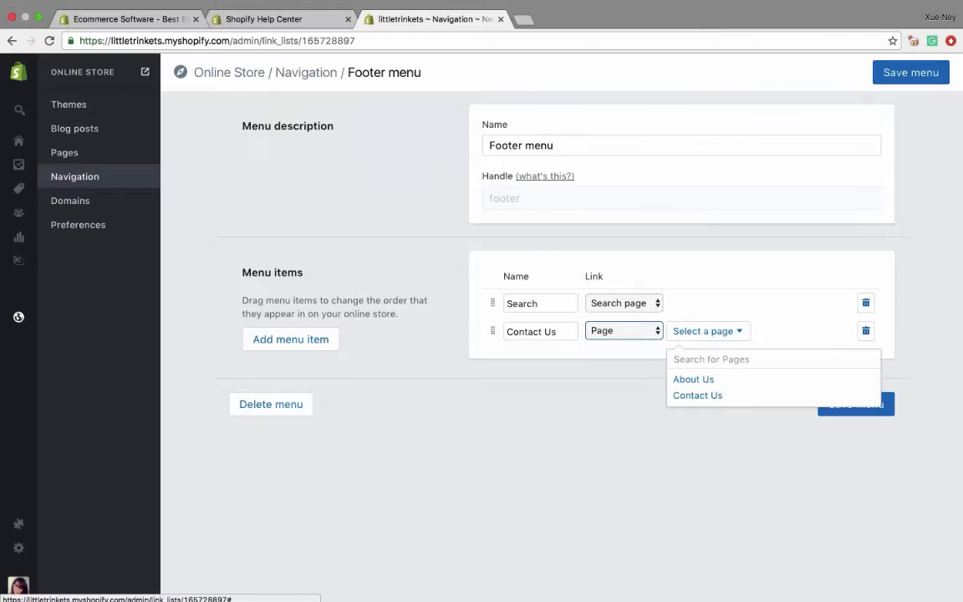
left_click(697, 396)
left_click(838, 403)
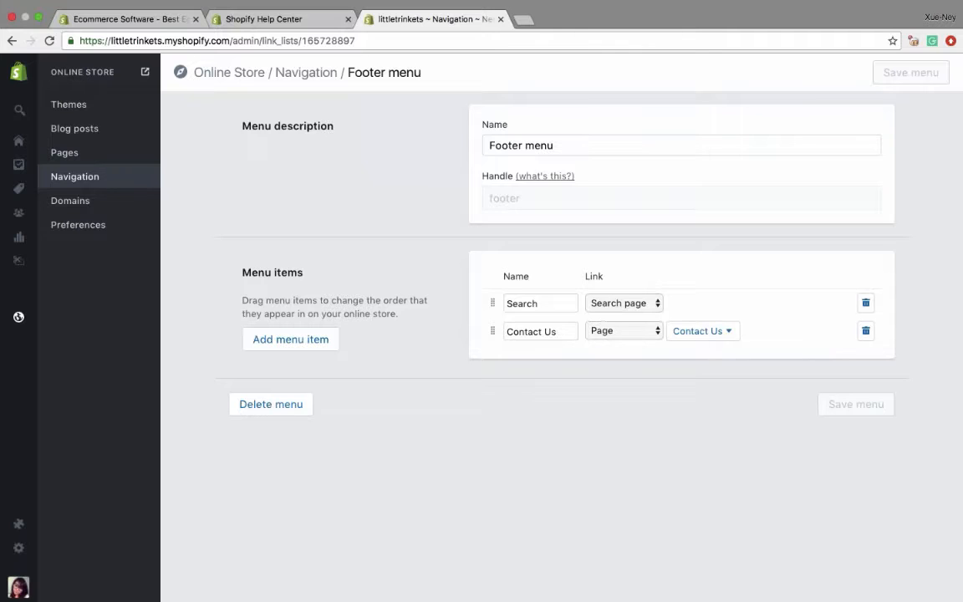
- Open the Debut theme for customization
left_click(72, 107)
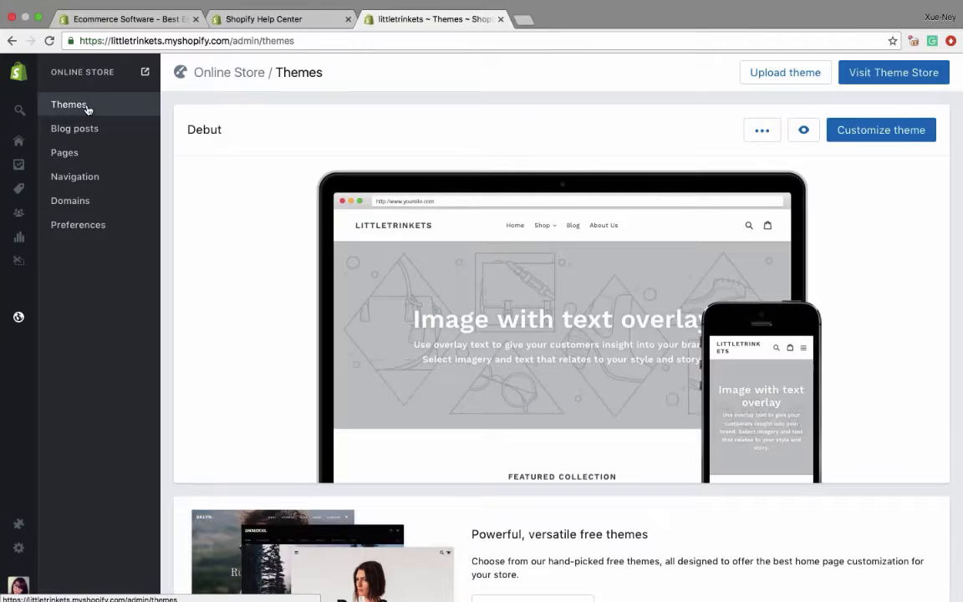
mouse_move(21, 319)
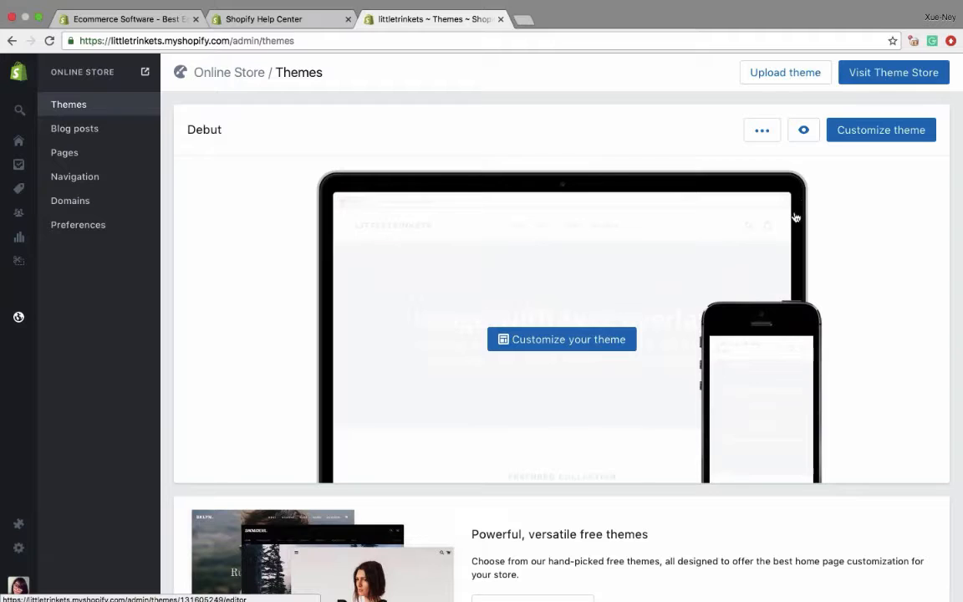
left_click(880, 134)
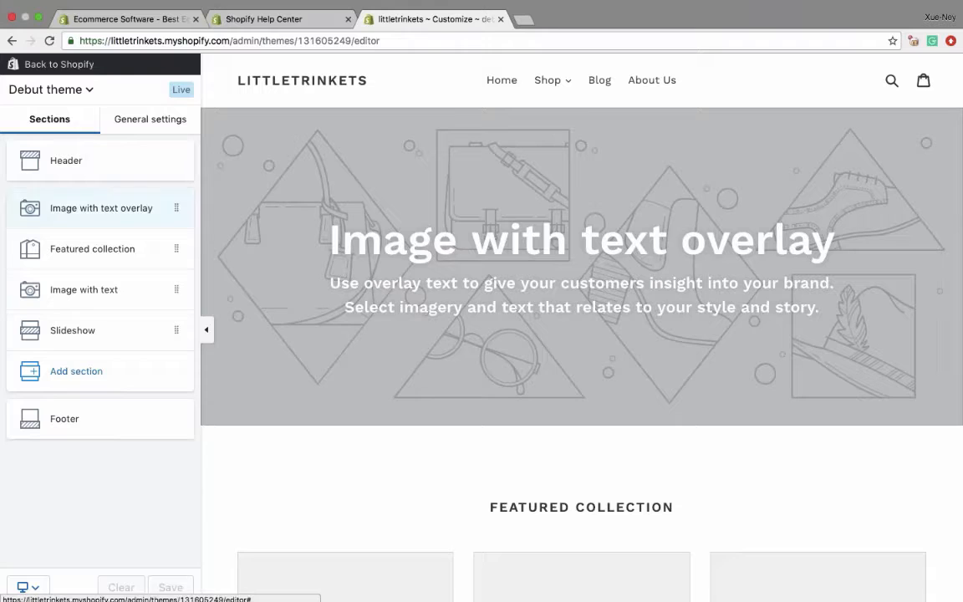
- Upload logos.png as the header's logo image and set the custom logo width to 250 pixels
left_click(80, 159)
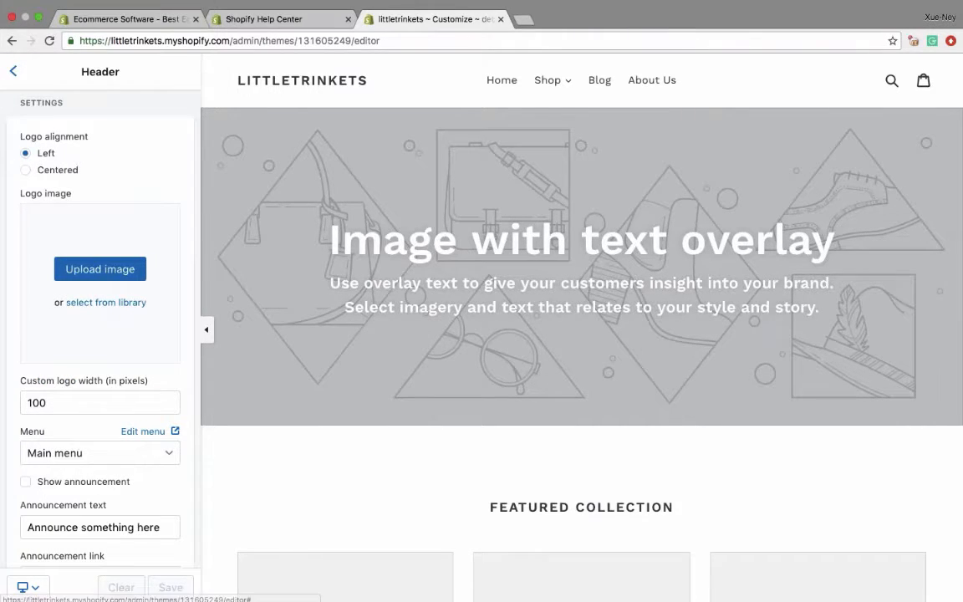
left_click(109, 271)
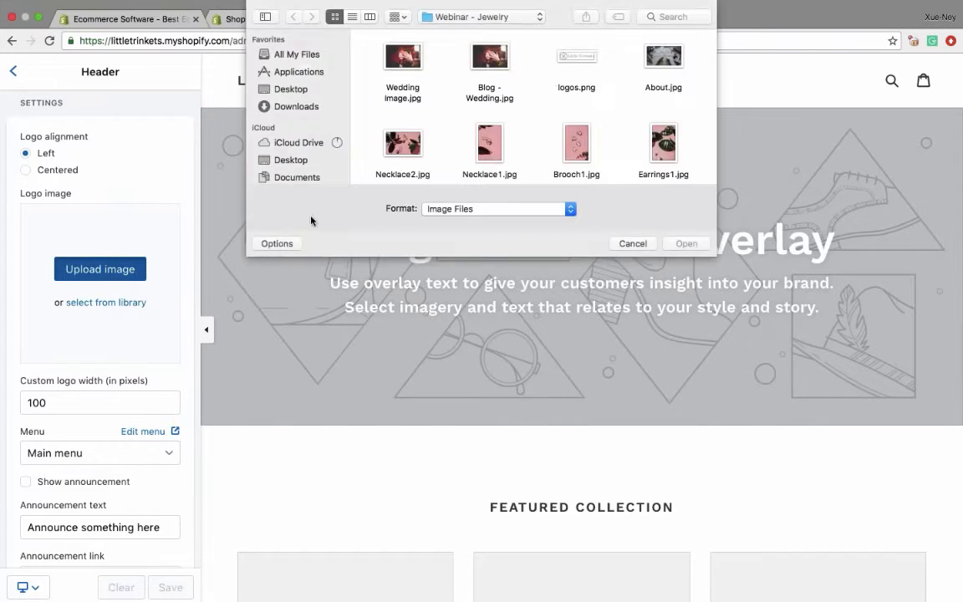
left_click(585, 63)
left_click(686, 243)
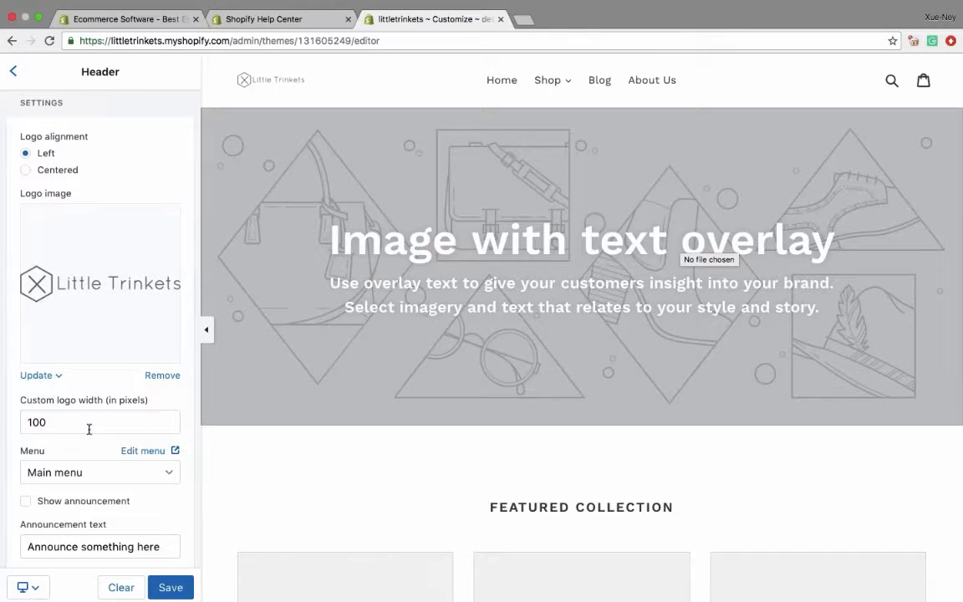
left_click(55, 421)
left_click_drag(55, 421, 24, 422)
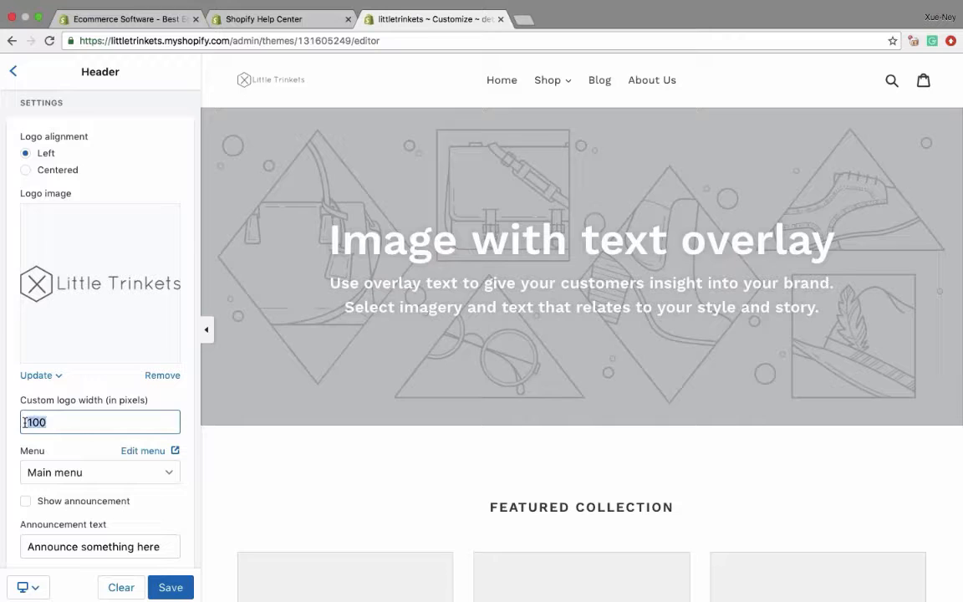
type("250")
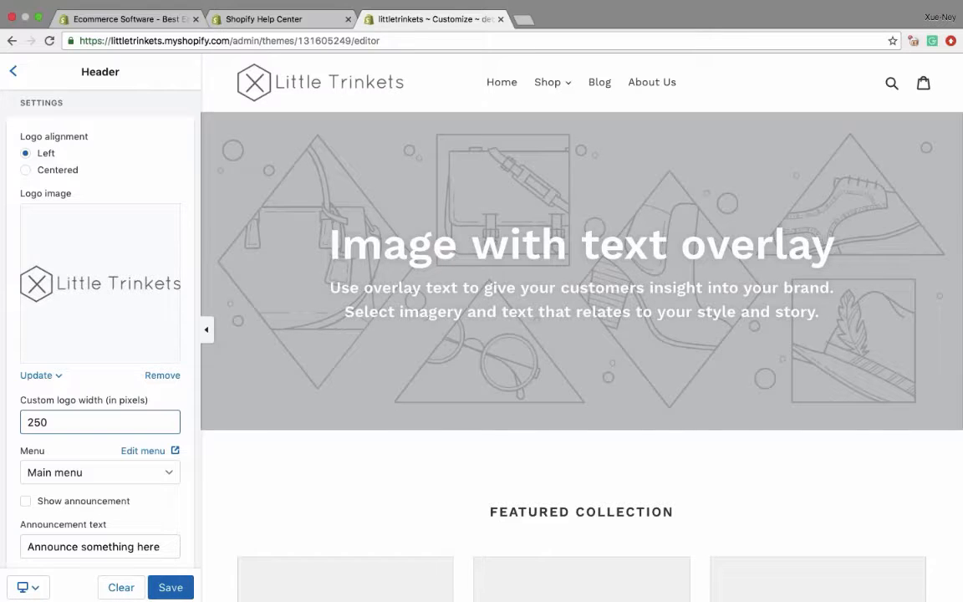
- Try the Footer menu as the header's menu, and switch the selection back to Main menu
scroll(92, 483, "down", 1)
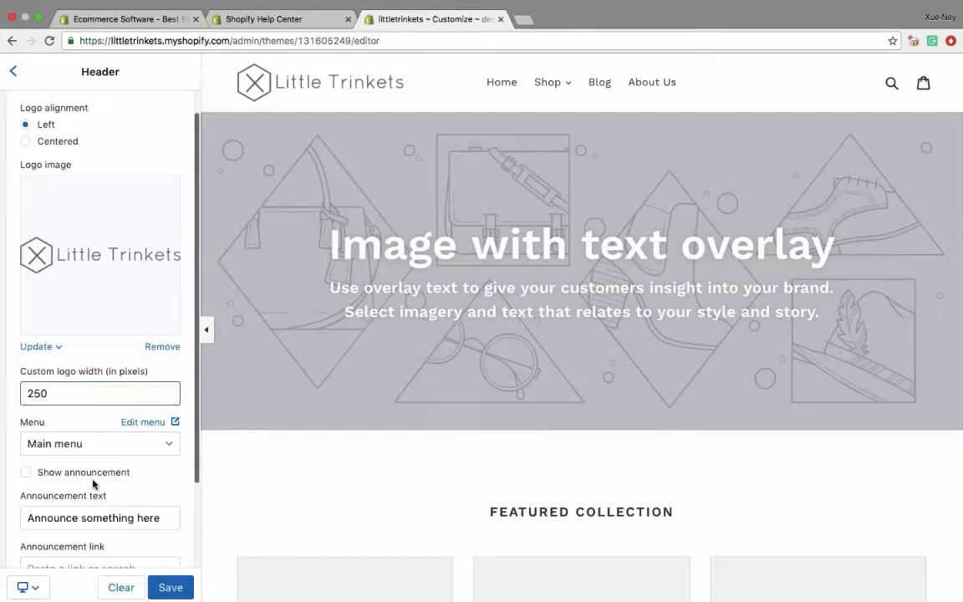
left_click(67, 444)
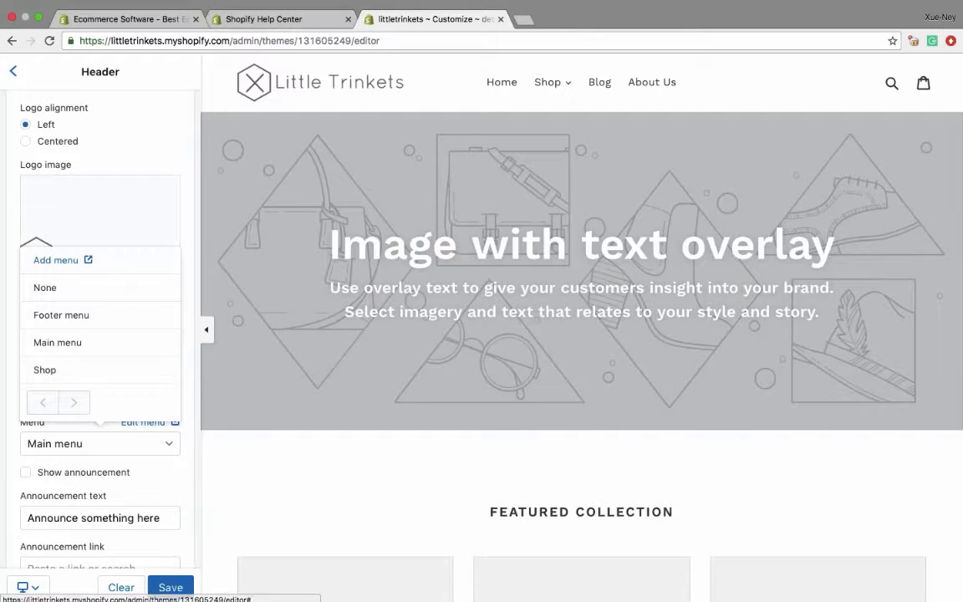
left_click(55, 315)
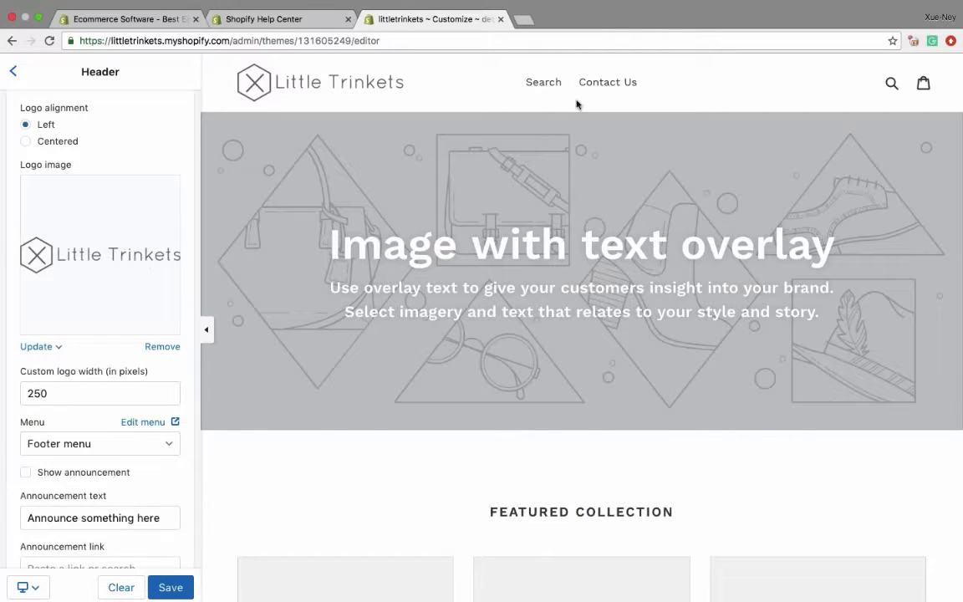
left_click(79, 443)
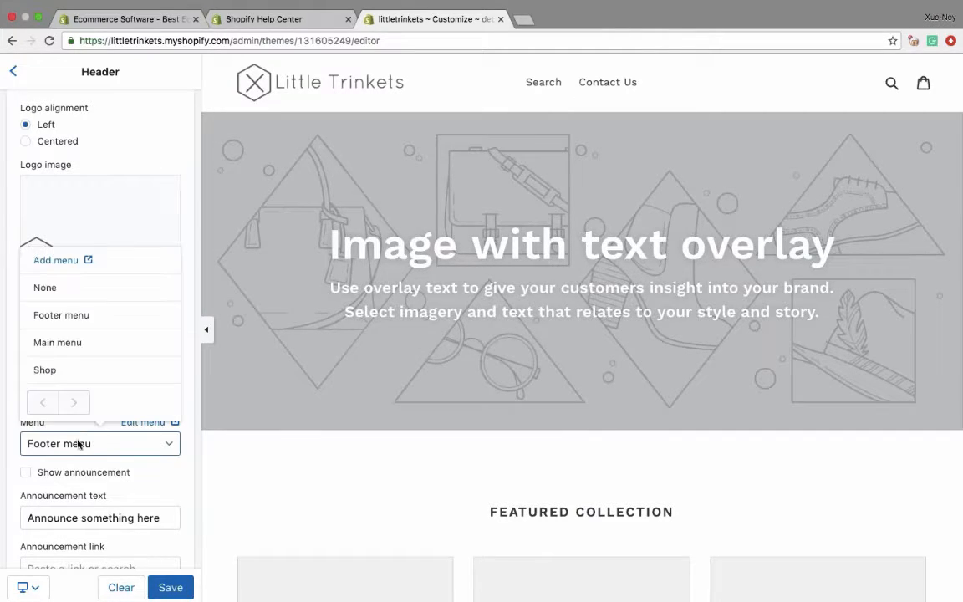
left_click(58, 342)
- Show the header announcement bar, set its text to "Free Shipping Over $75", and hide the bar again
scroll(100, 335, "down", 3)
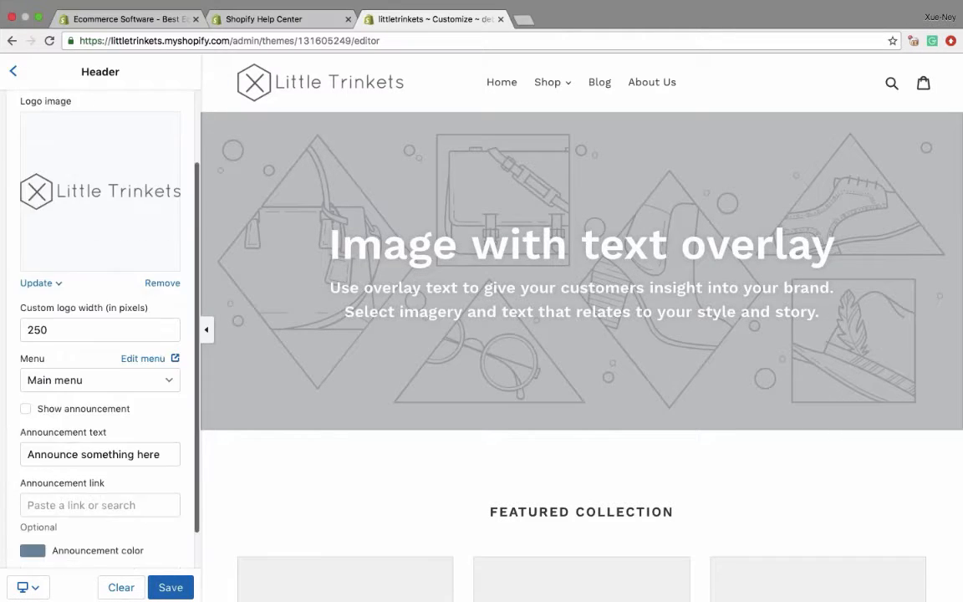
left_click(25, 365)
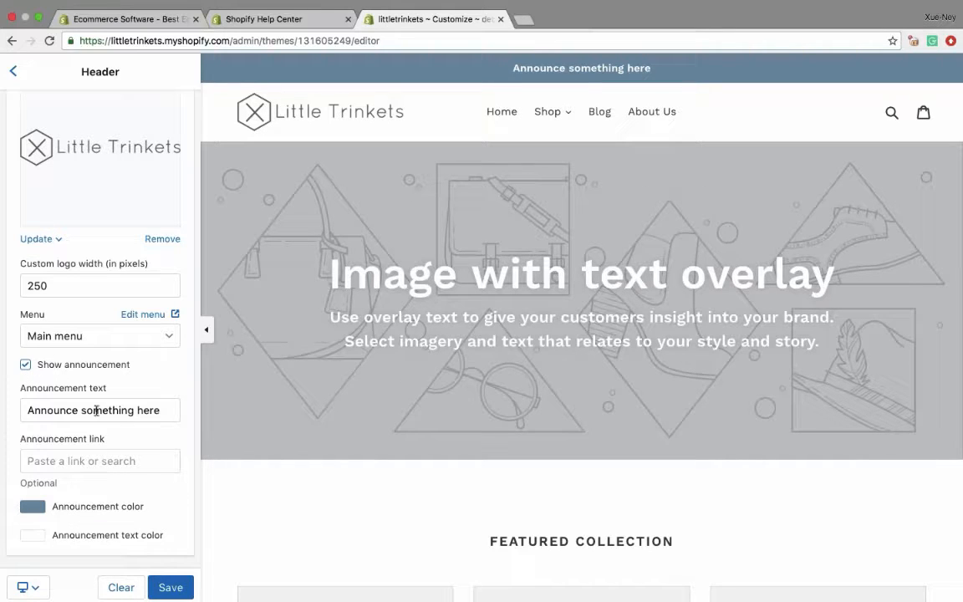
triple_click(96, 409)
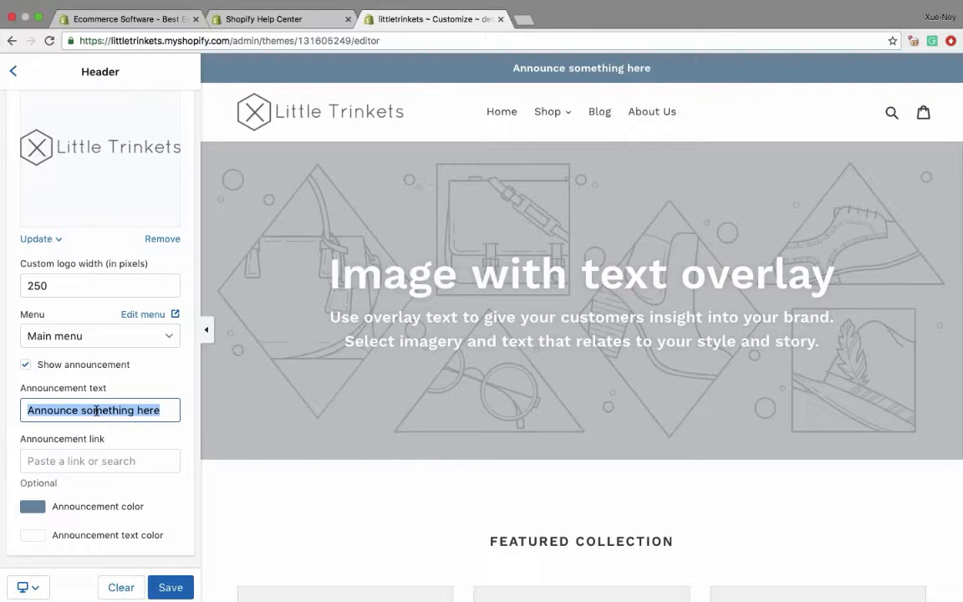
type("Free Shipping Over $75")
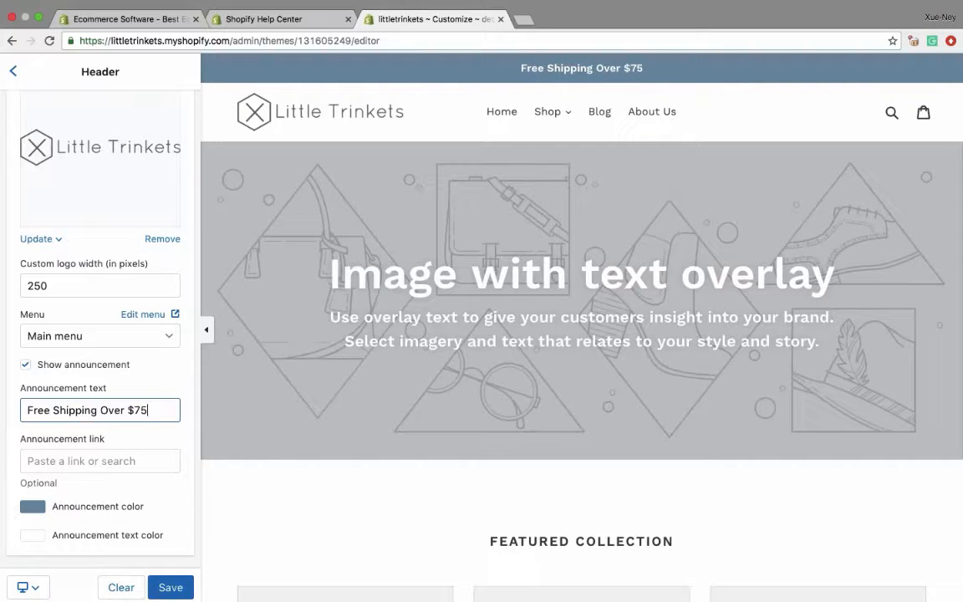
left_click(26, 365)
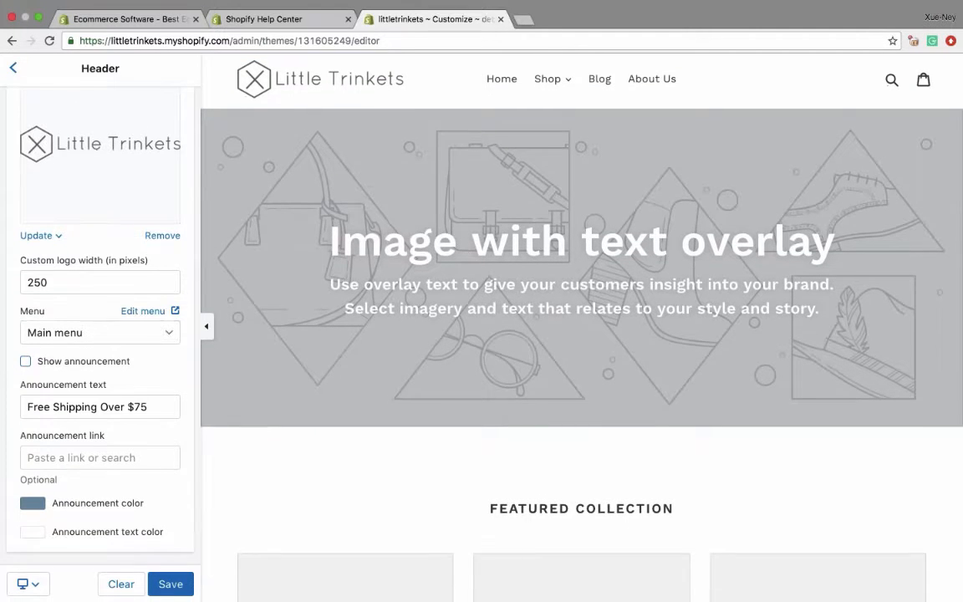
- Try the Centered logo alignment in the header, and set it back to Left
scroll(100, 334, "up", 4)
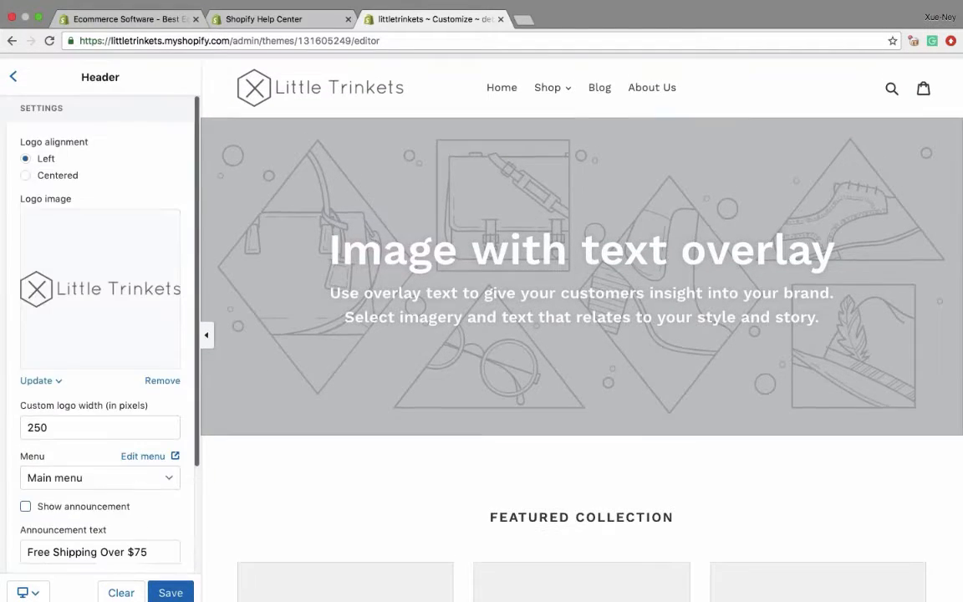
left_click(27, 171)
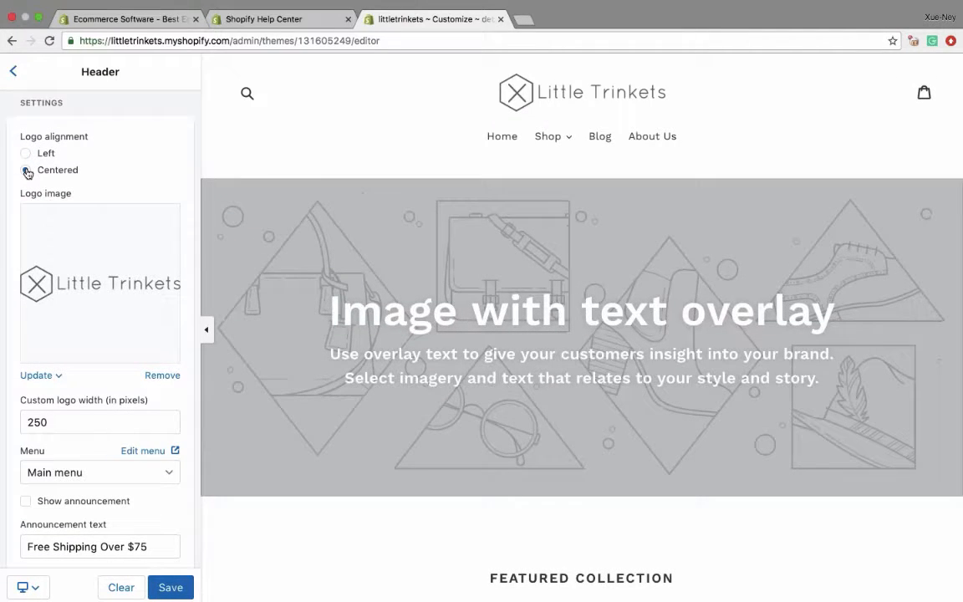
left_click(26, 153)
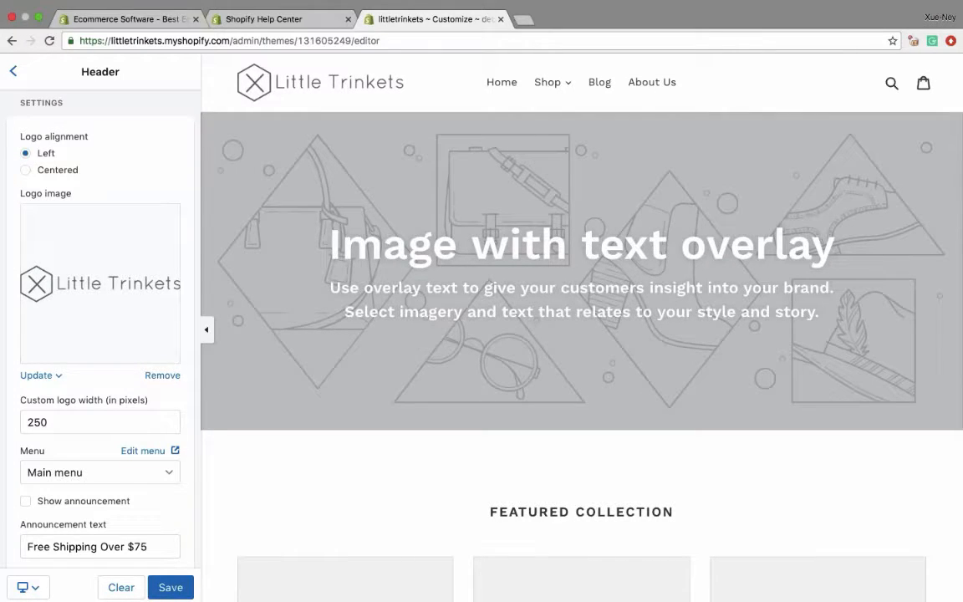
- Save the header settings and return to the list of theme sections
scroll(100, 334, "down", 2)
left_click(170, 587)
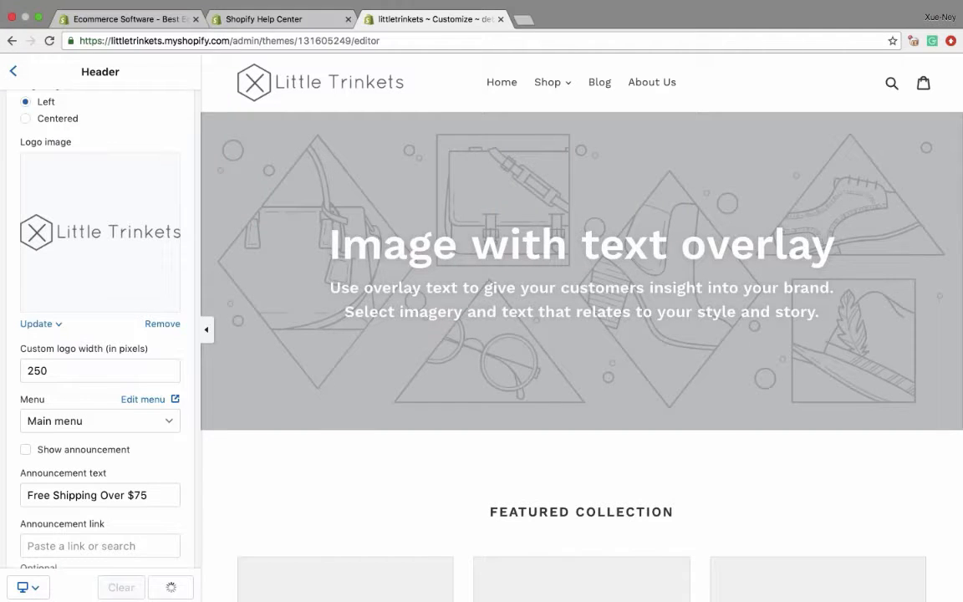
left_click(14, 71)
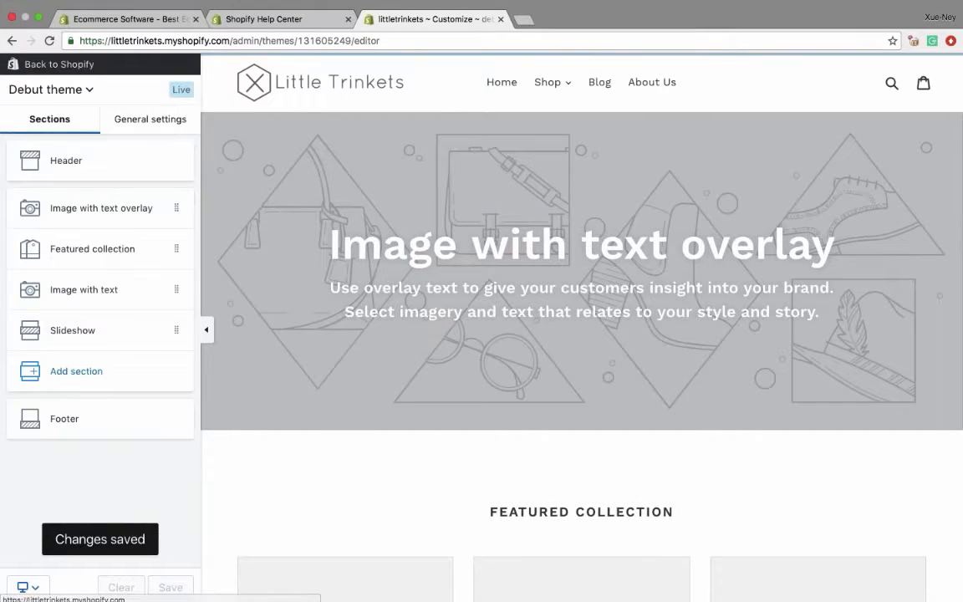
- Upload "Top - Image with Text.jpeg" as the image of the Image with text overlay section
left_click(134, 211)
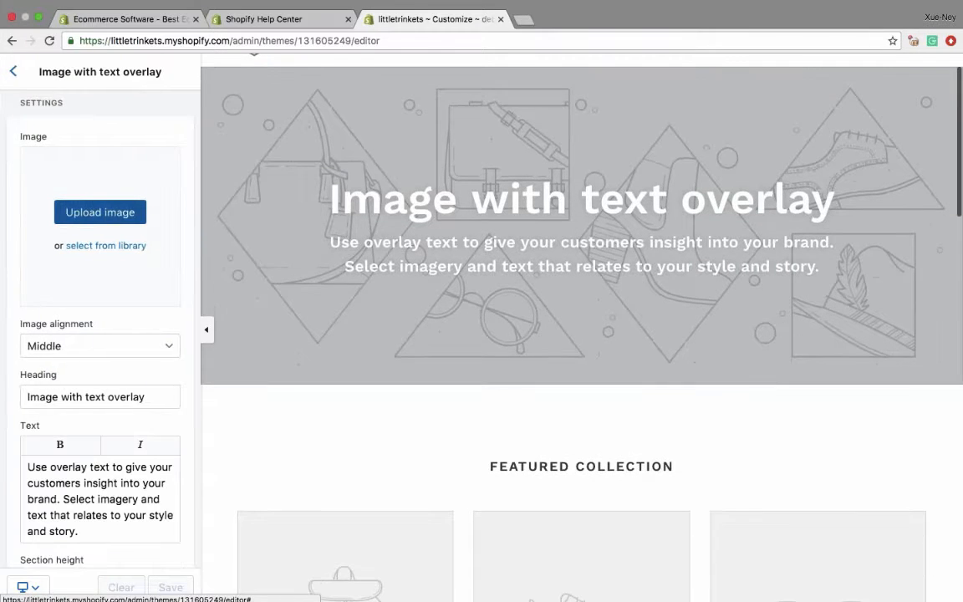
left_click(133, 214)
scroll(418, 125, "down", 3)
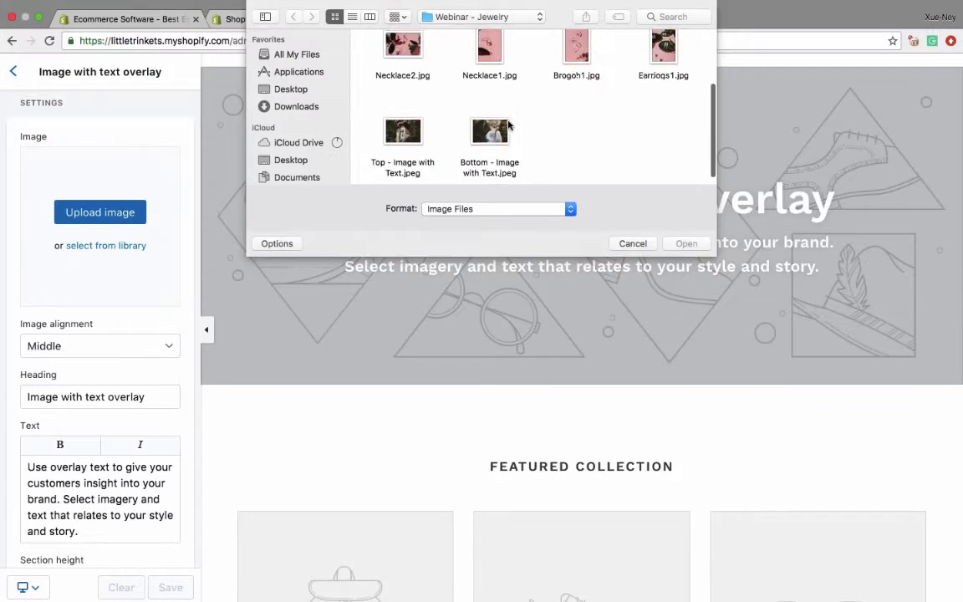
left_click(409, 128)
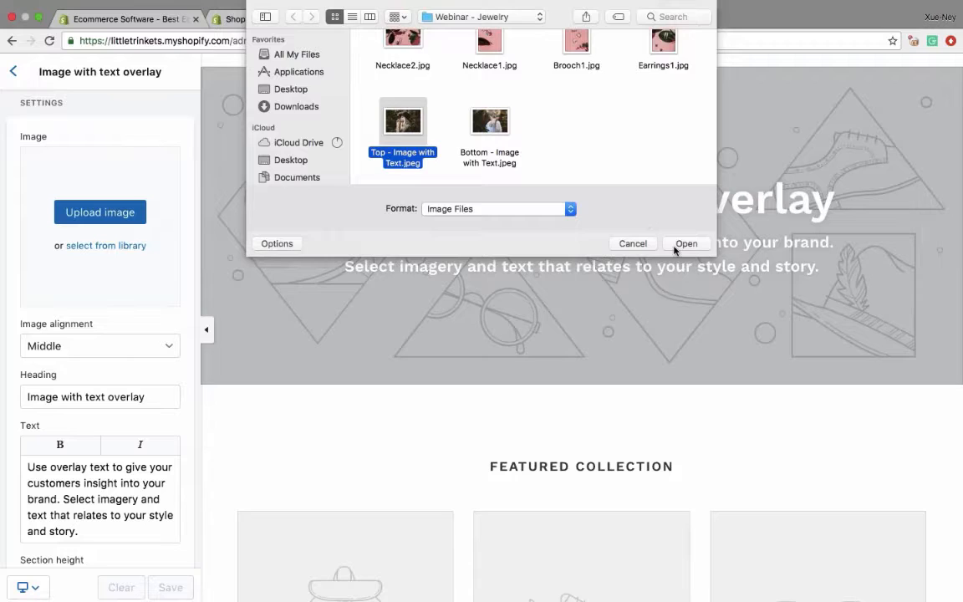
left_click(674, 245)
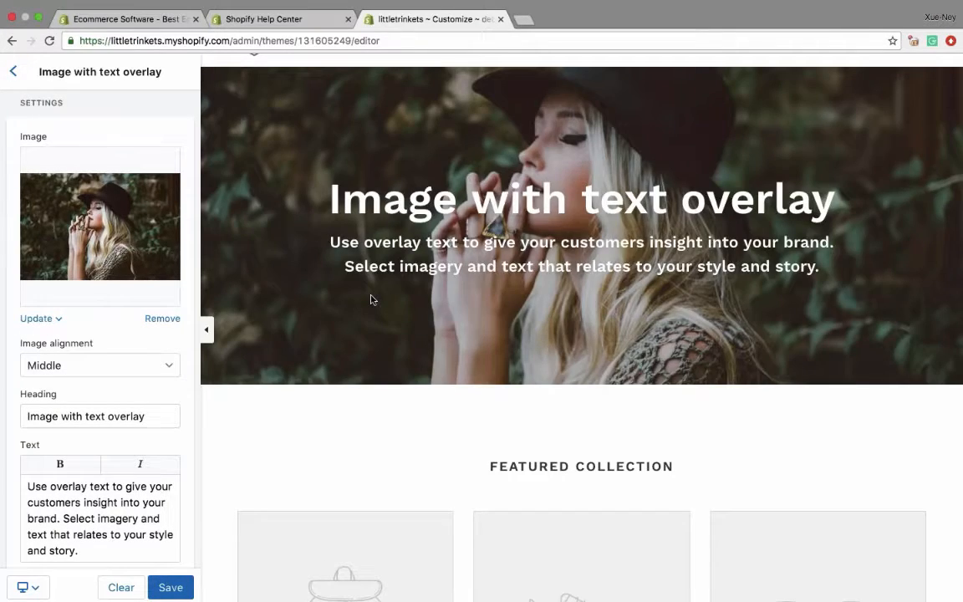
- Compare the Top, Middle and Bottom image alignments for the overlay section, and settle on Bottom
scroll(373, 300, "up", 1)
left_click(41, 366)
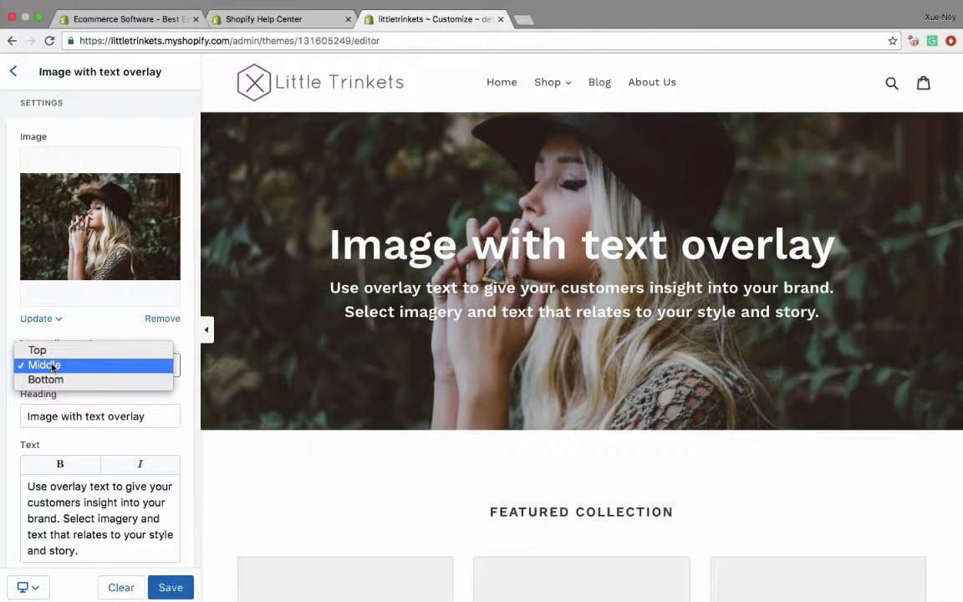
left_click(37, 351)
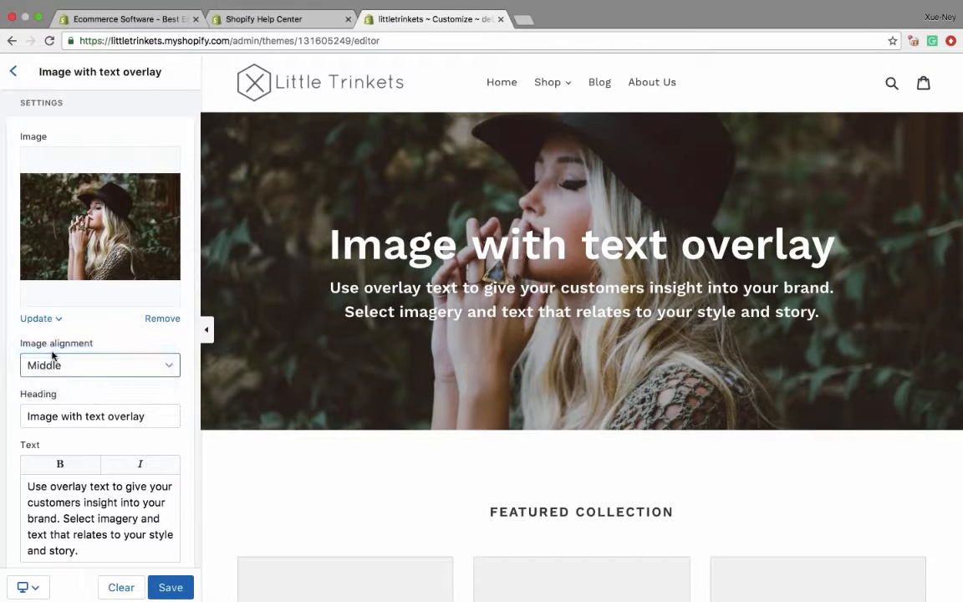
left_click(51, 368)
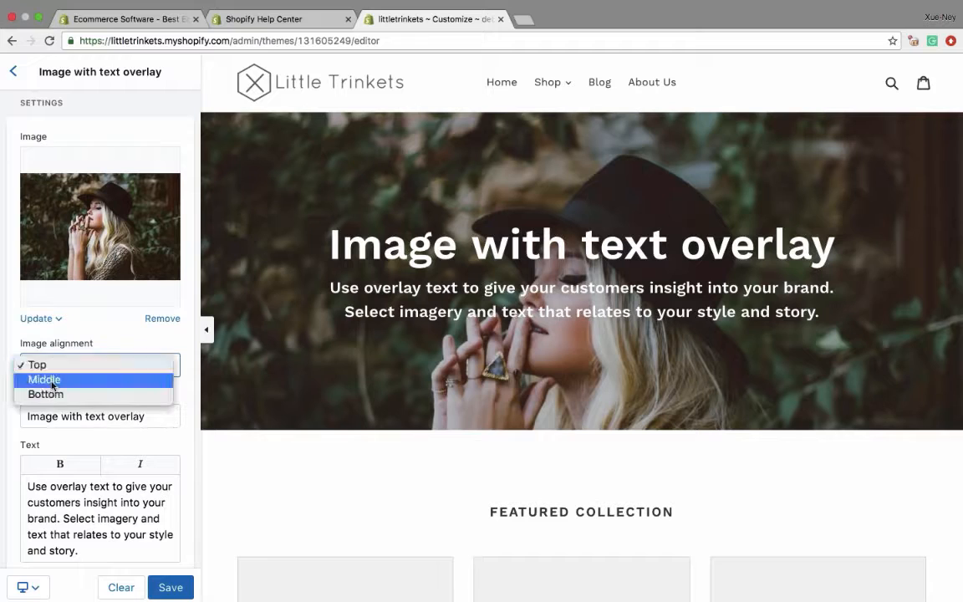
left_click(43, 392)
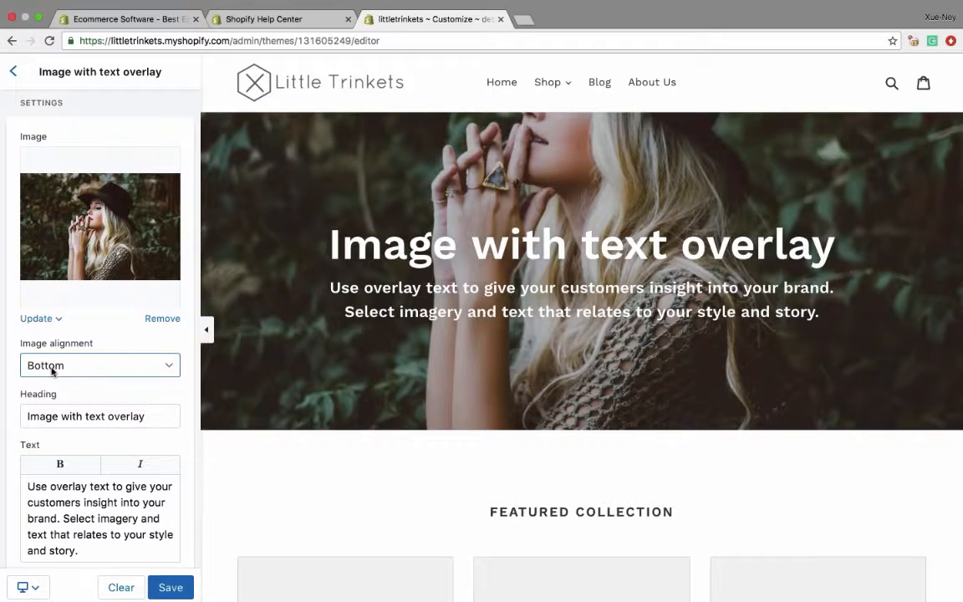
left_click(52, 368)
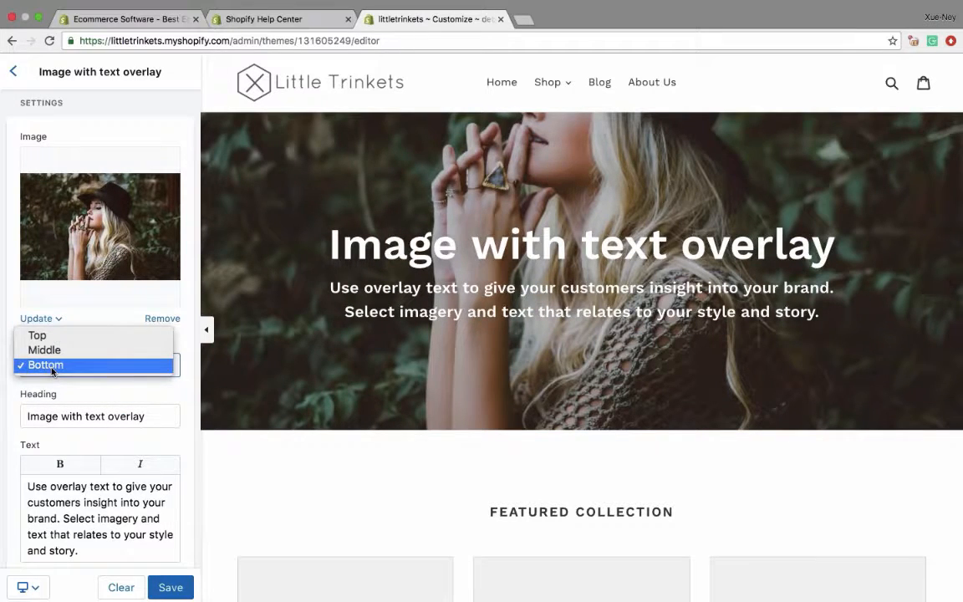
left_click(45, 350)
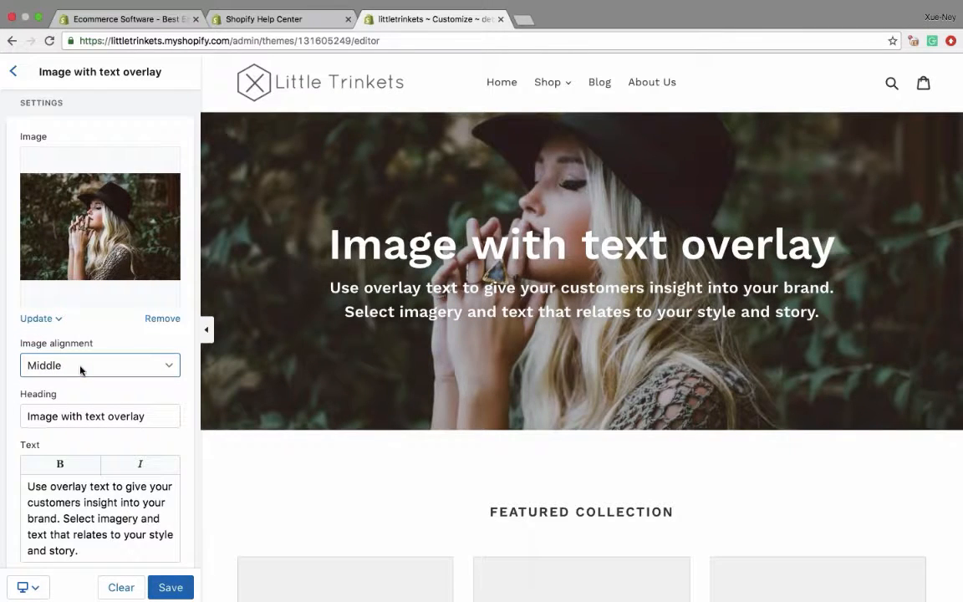
left_click(80, 370)
left_click(67, 380)
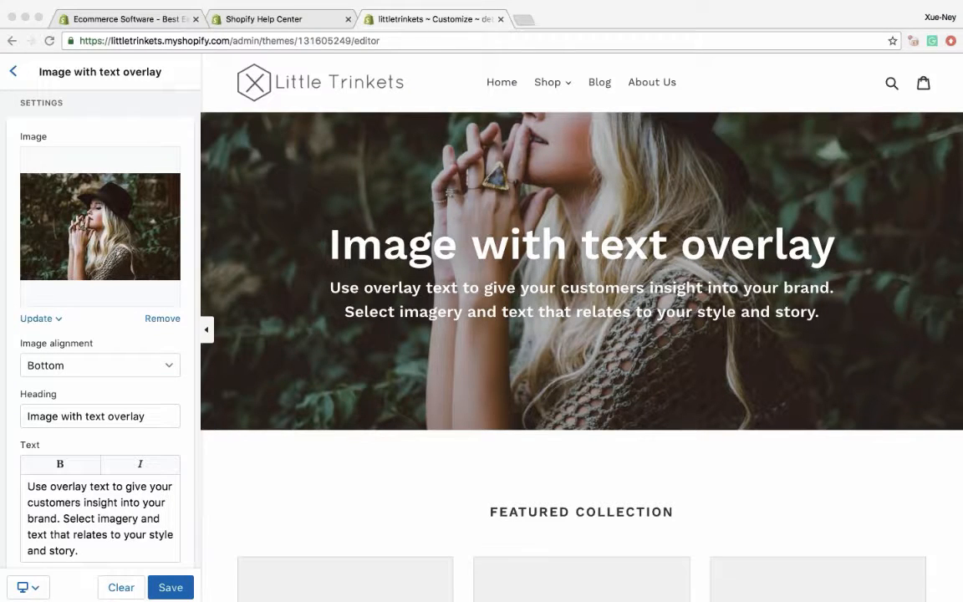
- Replace the overlay section's heading with "New Looks"
triple_click(66, 417)
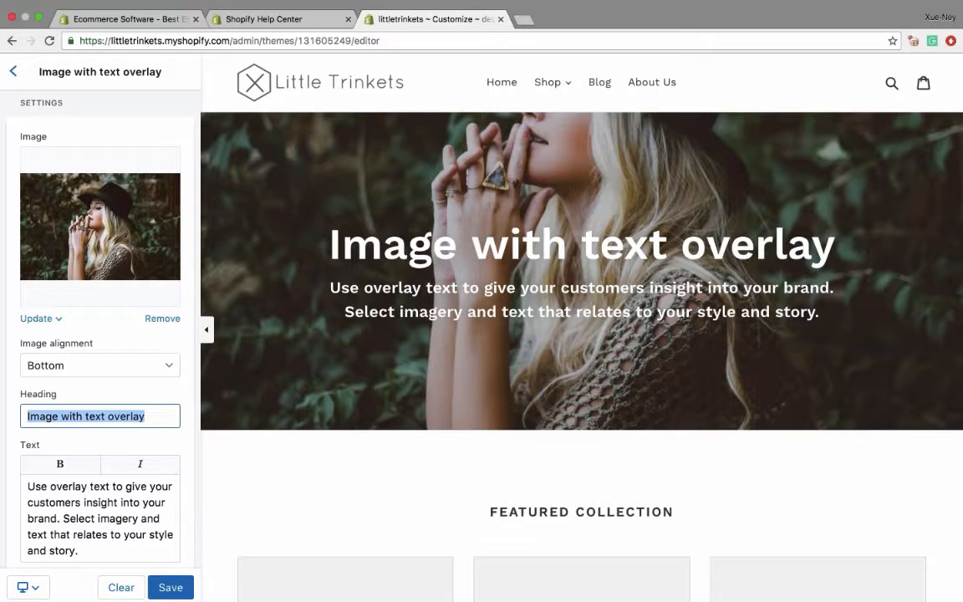
type("Chec")
key("BackSpace")
key("BackSpace")
key("BackSpace")
key("BackSpace")
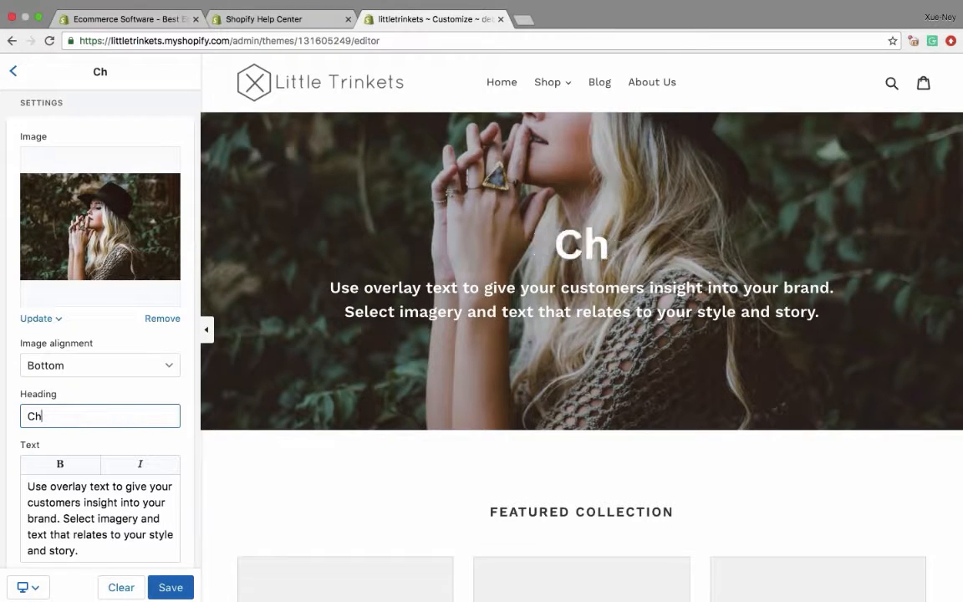
type("New Looks")
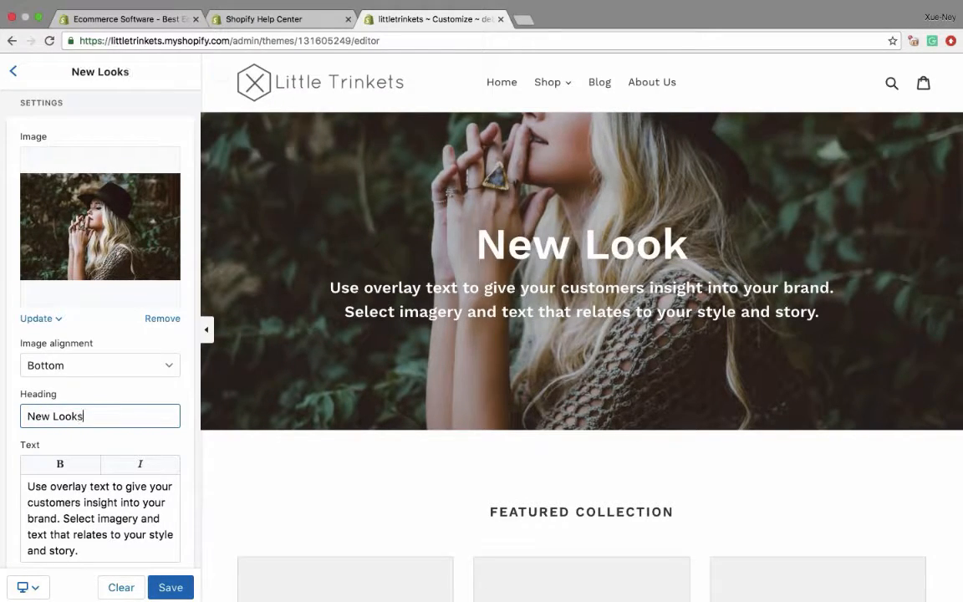
- Replace the overlay section's text with "See our latest Collection and hot new looks this year!"
key("Tab")
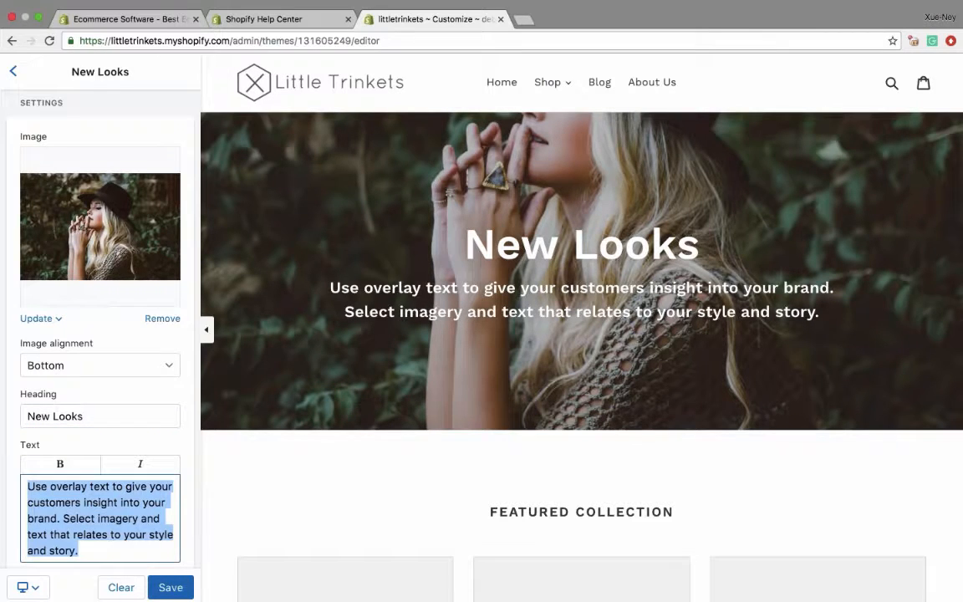
type("See our l")
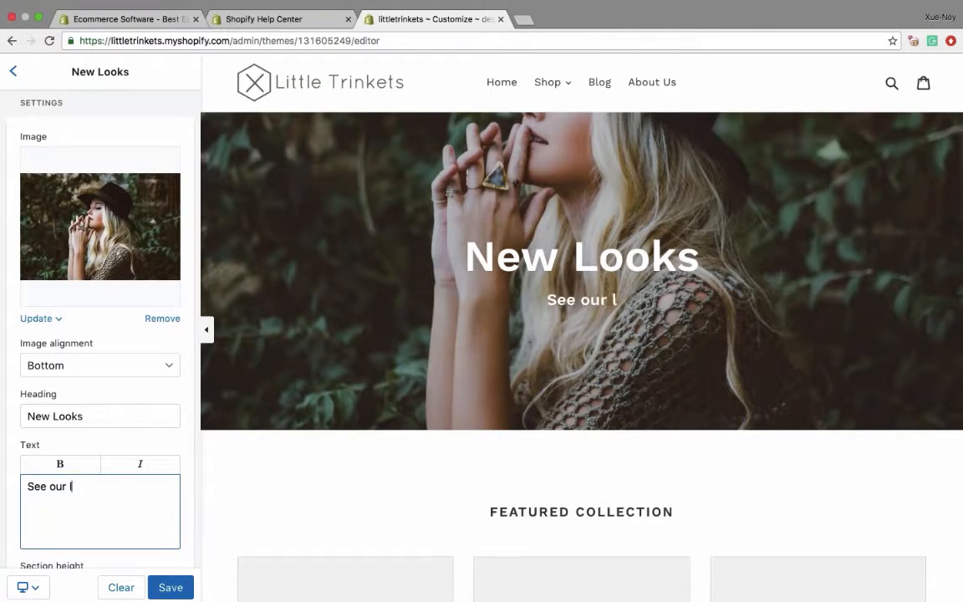
type("atest Collectio")
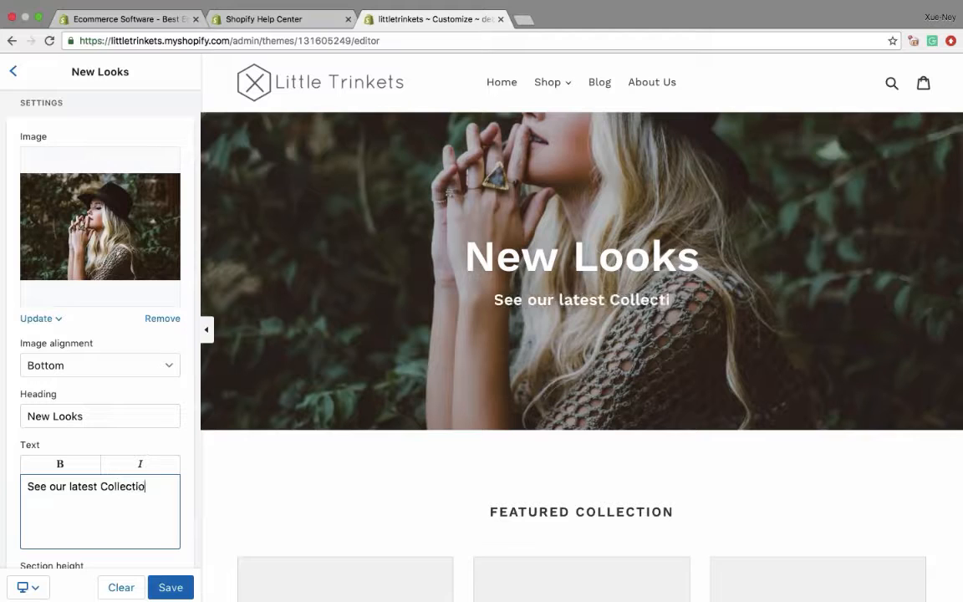
type("n and hot ")
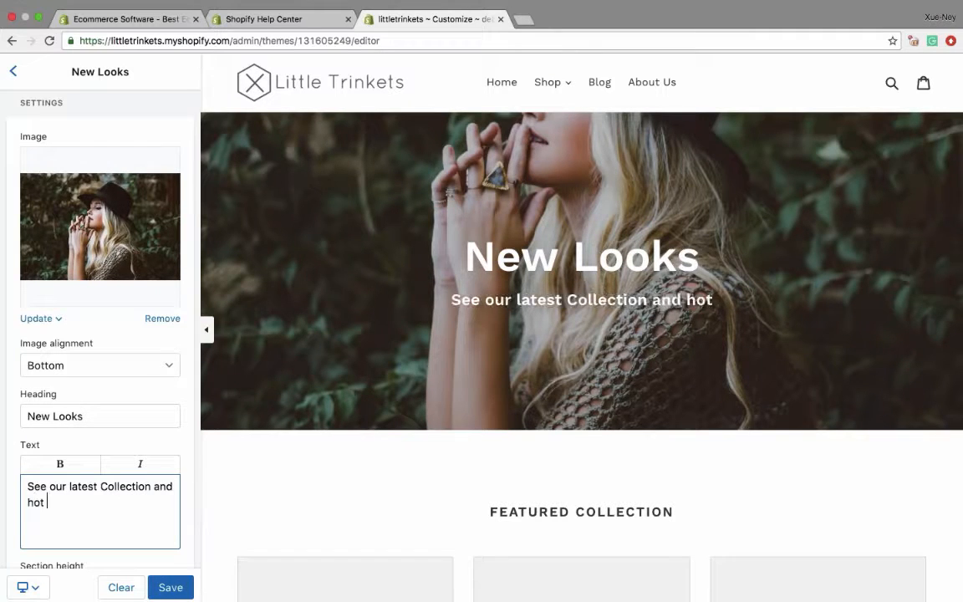
type("new looks this year!")
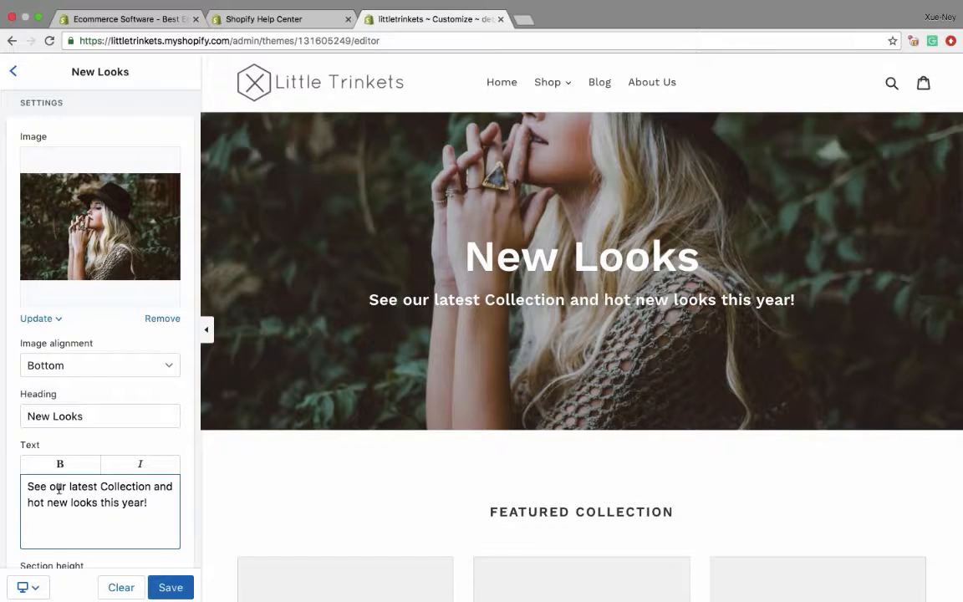
- Try the Small section height on the New Looks overlay section, and return it to Medium
scroll(100, 335, "down", 5)
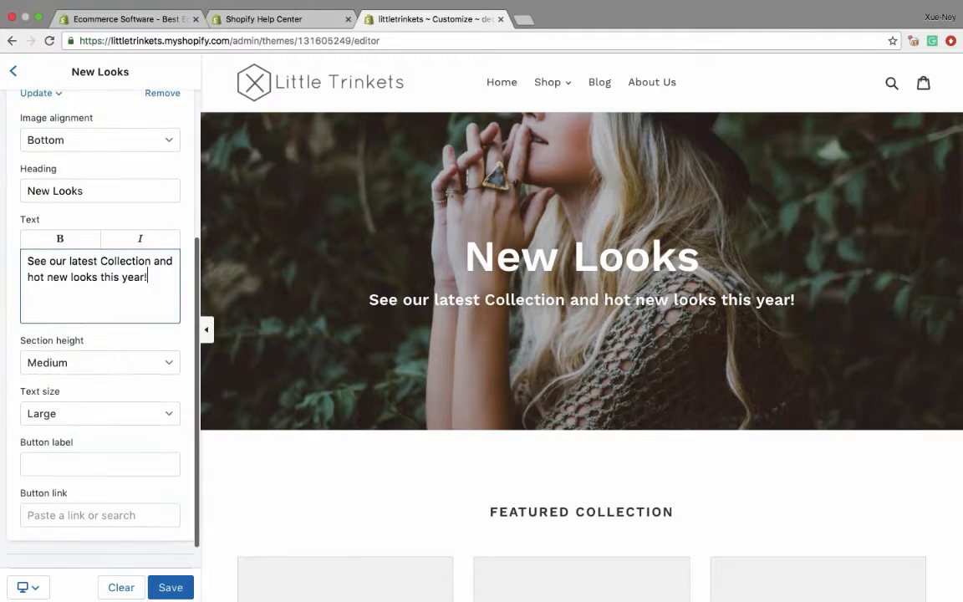
left_click(61, 364)
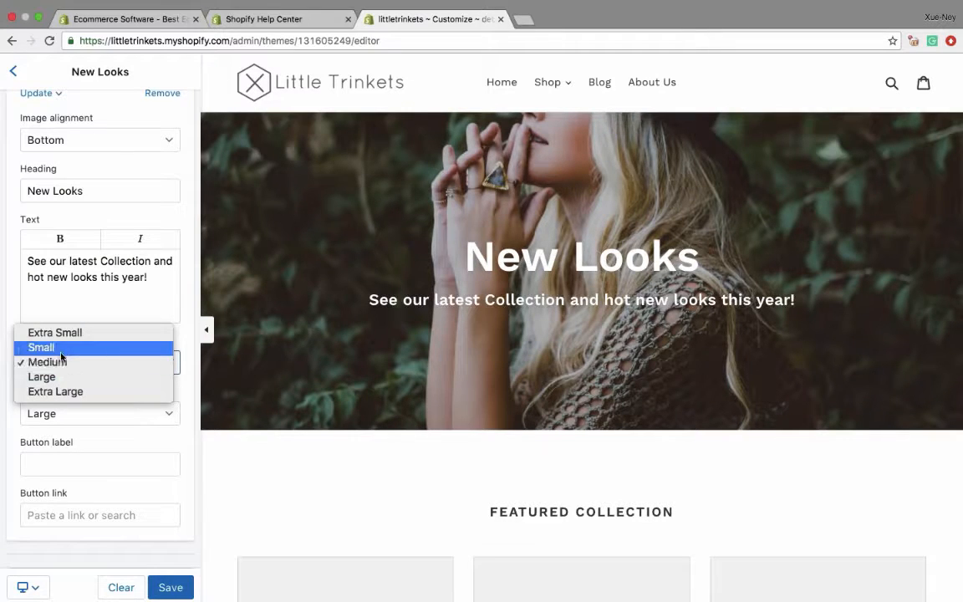
left_click(61, 352)
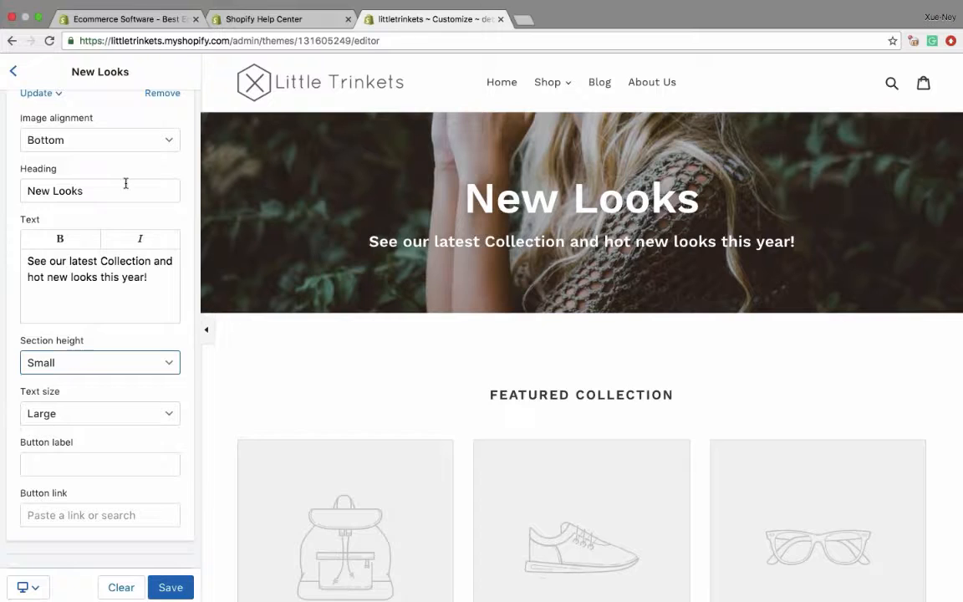
scroll(125, 183, "up", 3)
scroll(127, 192, "down", 4)
left_click(67, 332)
left_click(65, 344)
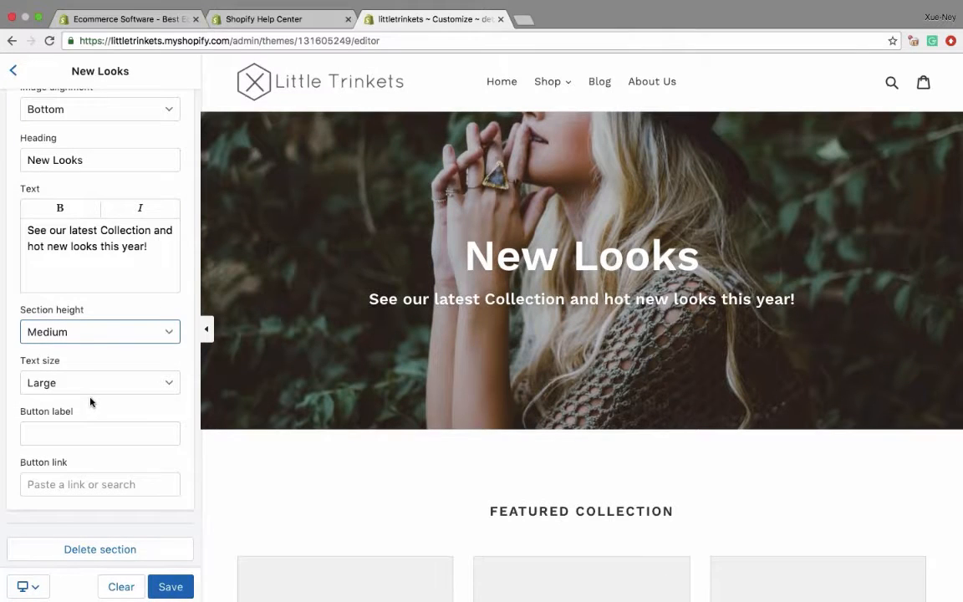
- Try the Medium text size on the New Looks overlay section, and return it to Large
left_click(60, 383)
left_click(57, 368)
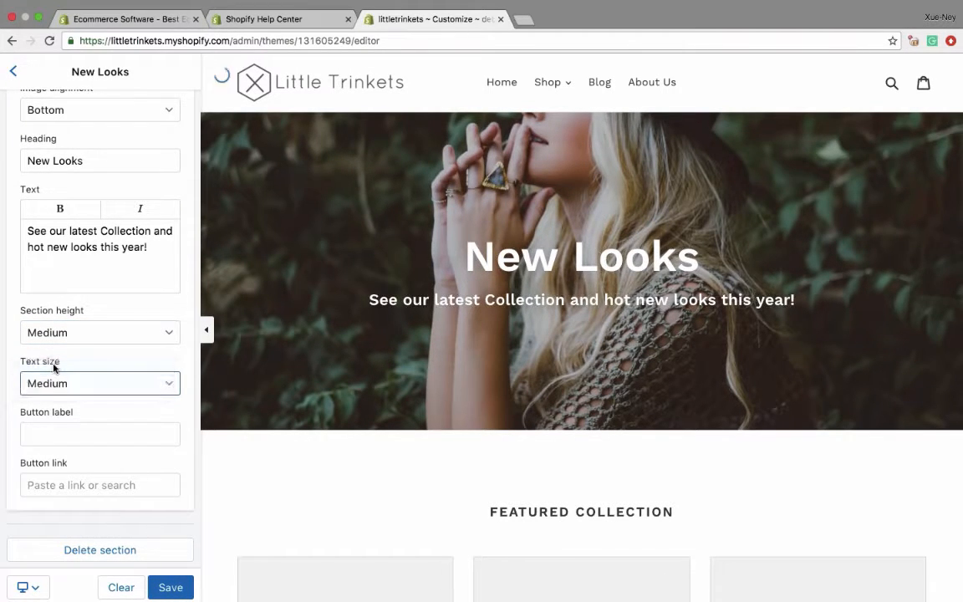
left_click(55, 382)
left_click(55, 401)
- Label the overlay section's button "Shop Now!"
left_click(75, 434)
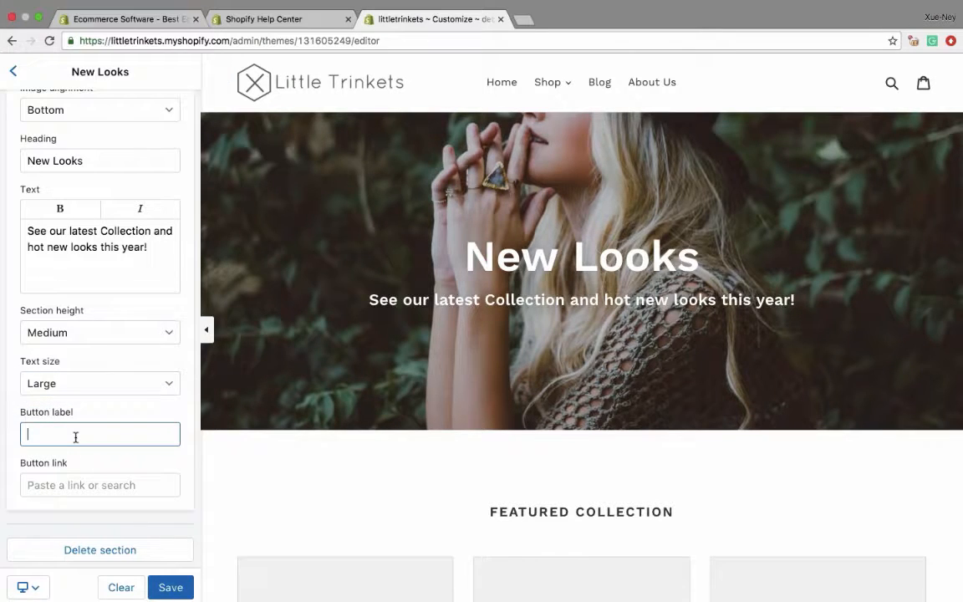
type("Shoep")
key("BackSpace")
key("BackSpace")
type("p n")
key("BackSpace")
type("Now!")
- Link the overlay section's button to the New Arrivals collection
left_click(46, 487)
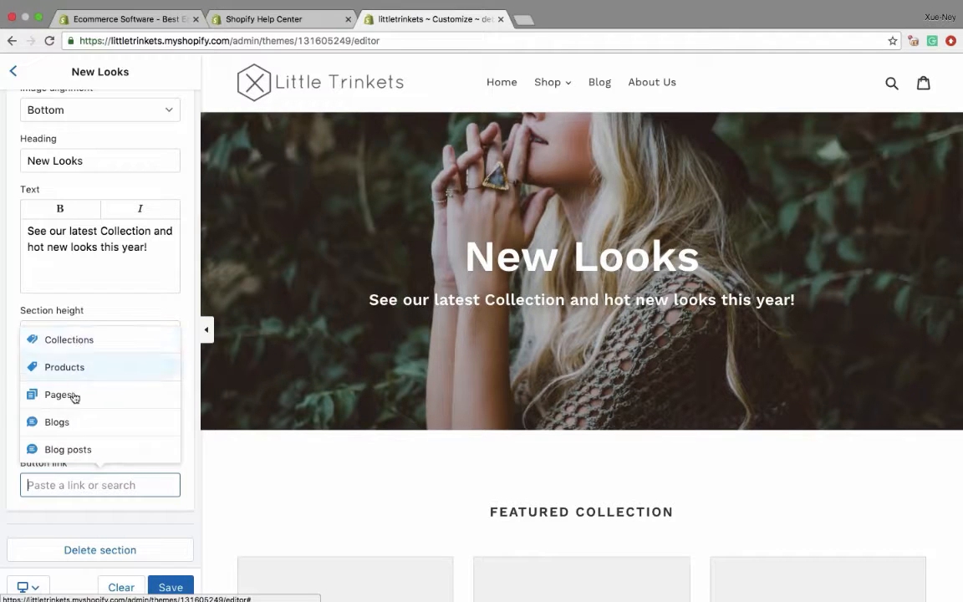
left_click(69, 346)
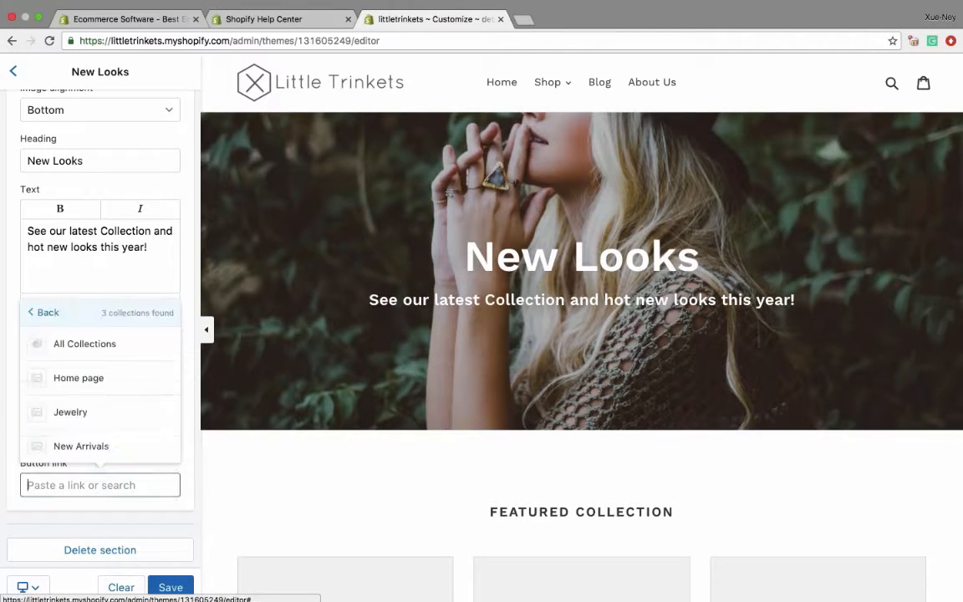
left_click(86, 447)
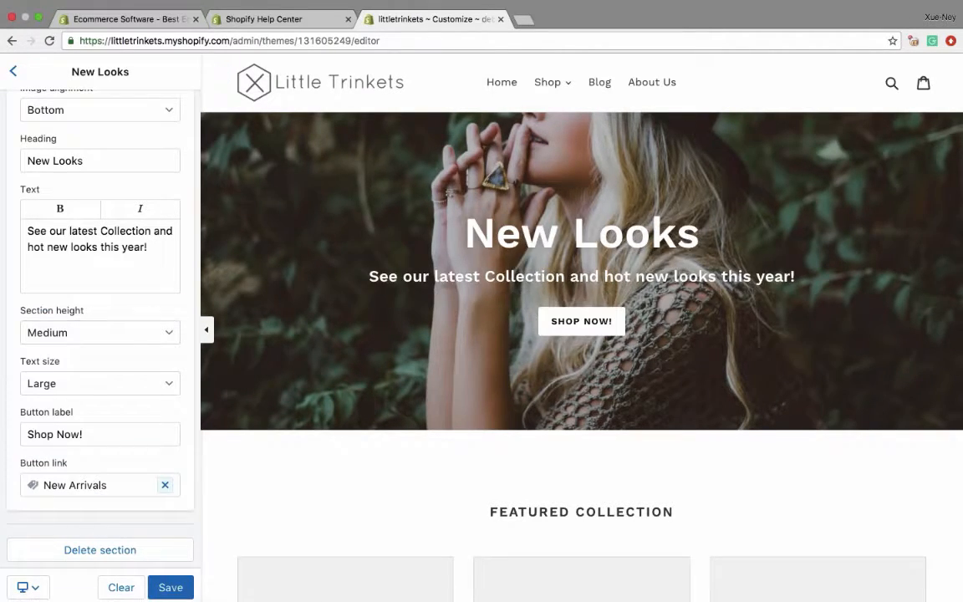
- Follow the Shop Now! button to the New Arrivals page, open the Collection pages settings, and try the product vendors option, leaving it off
left_click(598, 326)
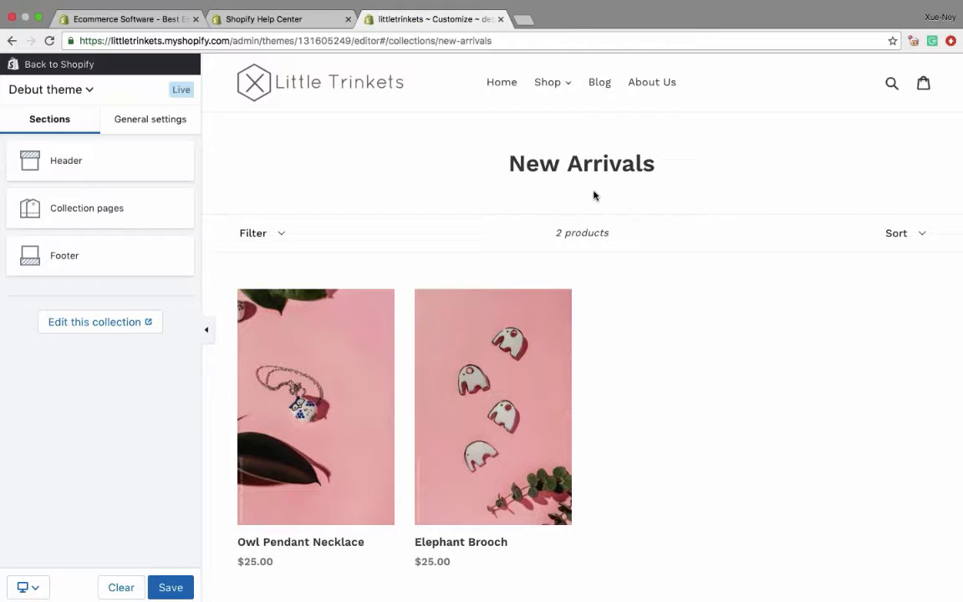
left_click(87, 211)
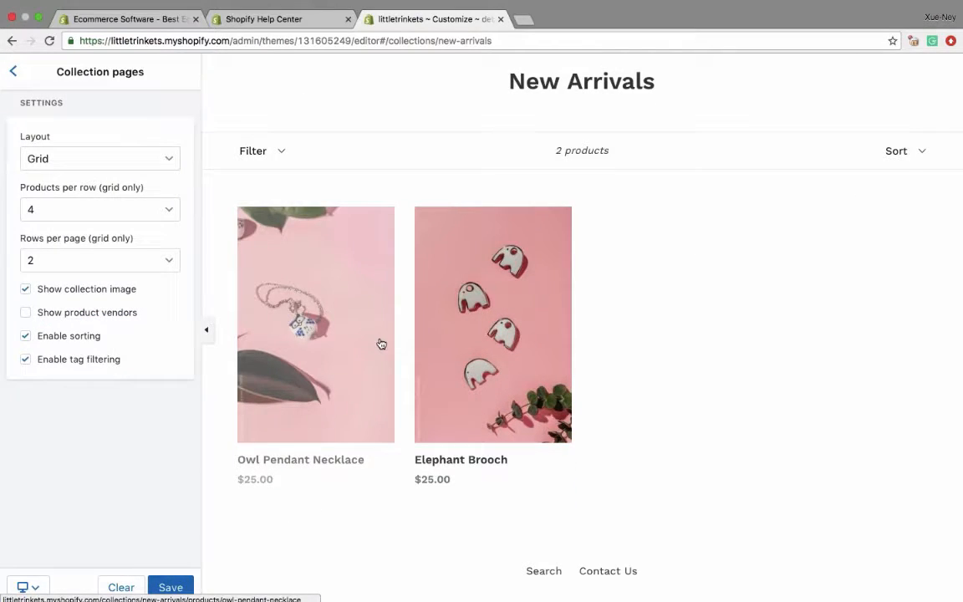
left_click(26, 312)
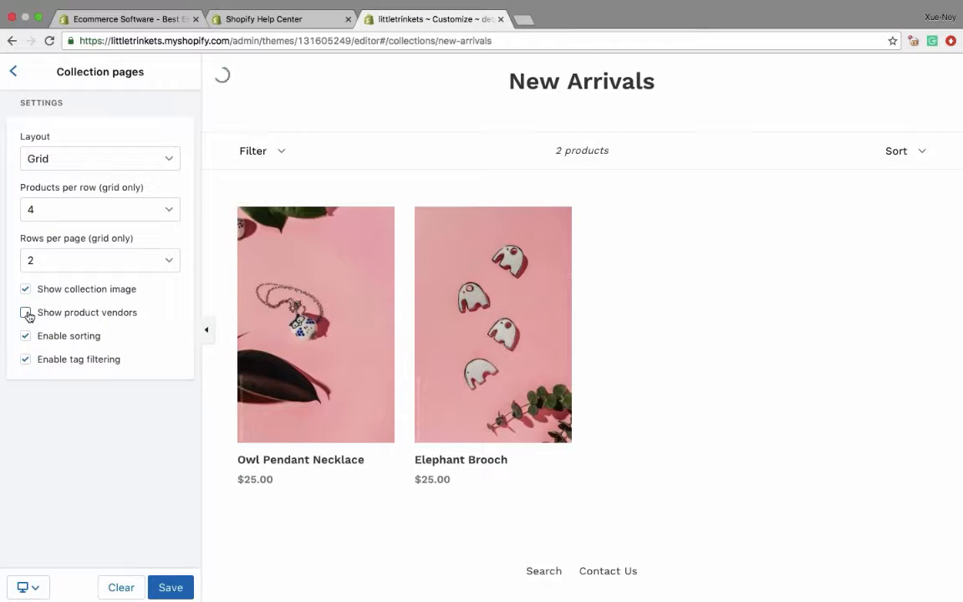
left_click(26, 313)
- Review the tag filter options on the New Arrivals page and disable tag filtering for collection pages
left_click(252, 150)
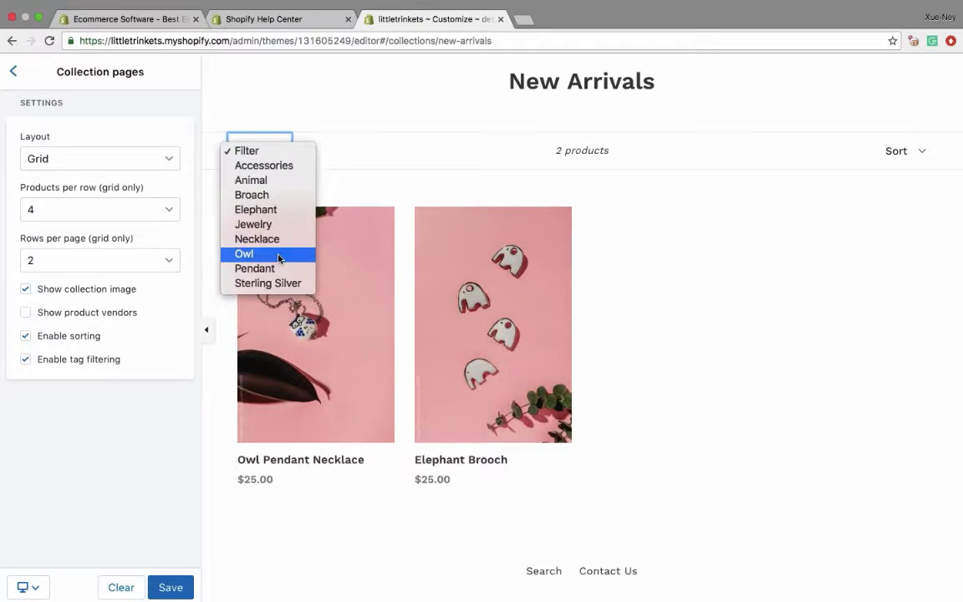
left_click(346, 144)
left_click(26, 359)
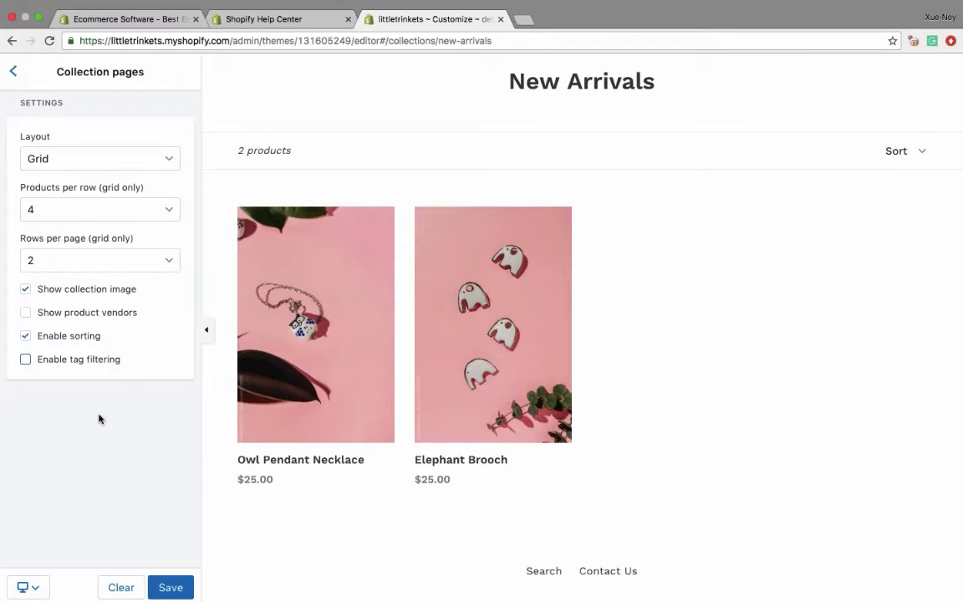
- Review the sort options on the New Arrivals page and disable sorting for collection pages
left_click(899, 150)
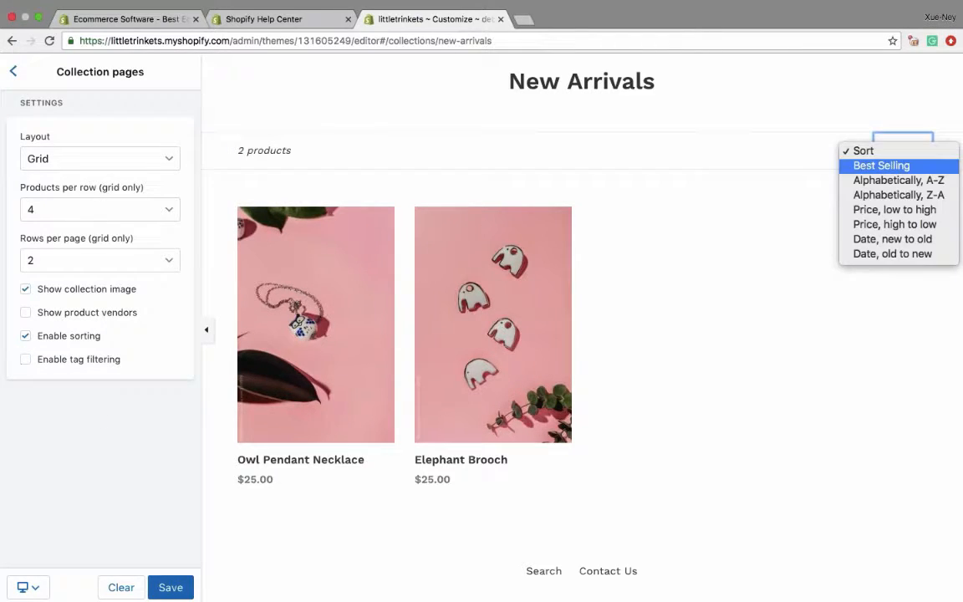
left_click(861, 151)
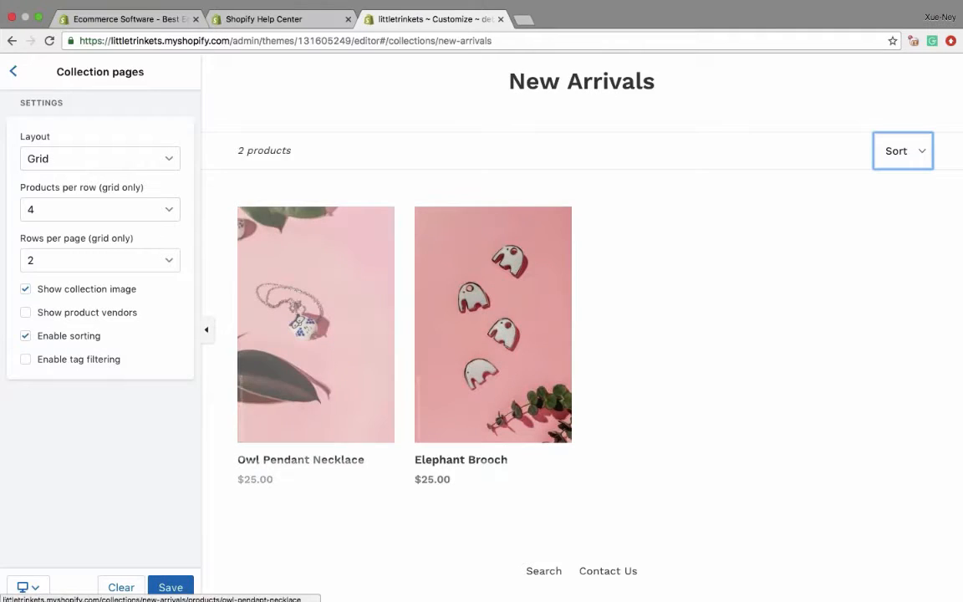
scroll(359, 357, "down", 2)
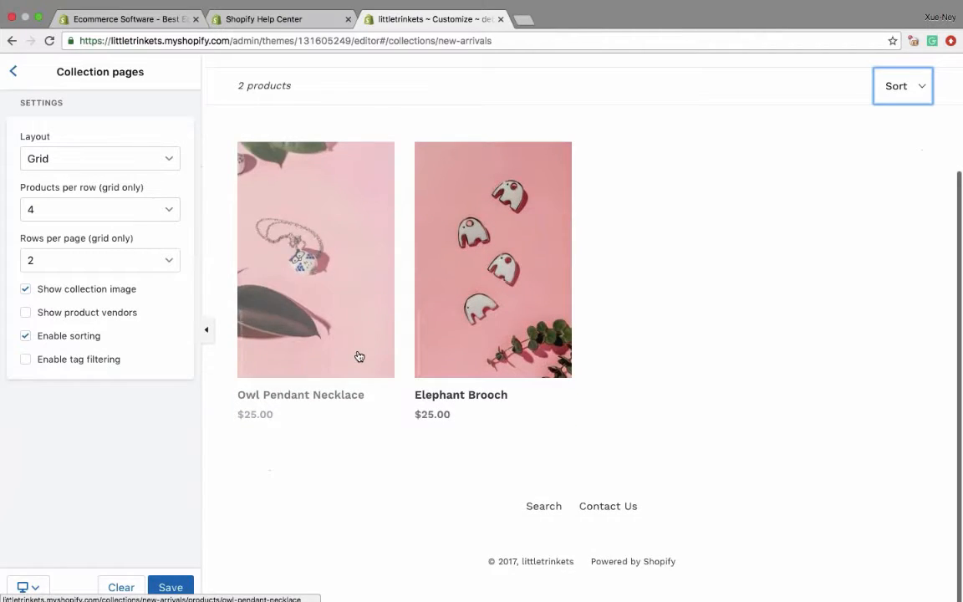
left_click(26, 335)
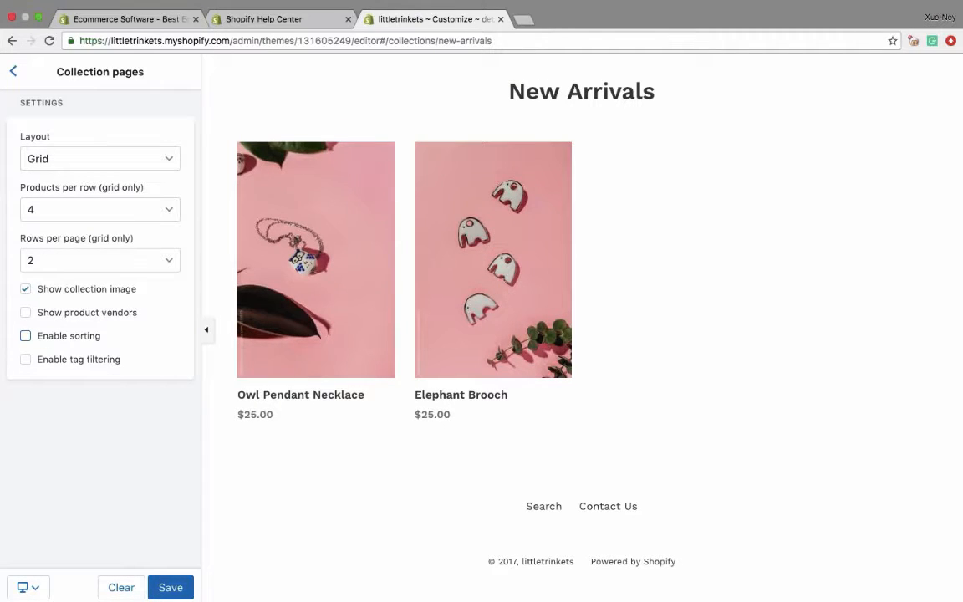
- Return to the store's home page in the theme editor and open the Featured collection section's settings
left_click(12, 73)
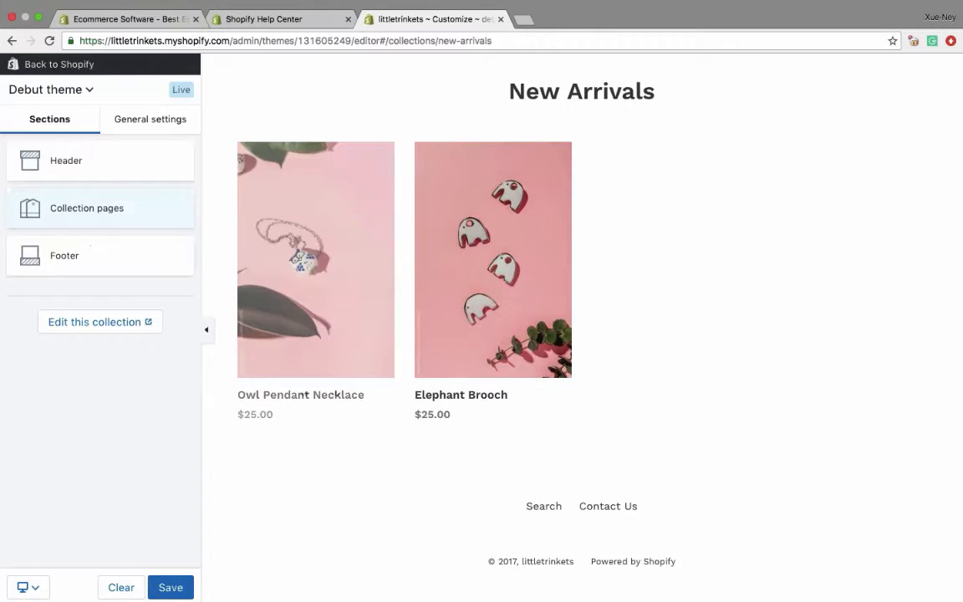
left_click(504, 83)
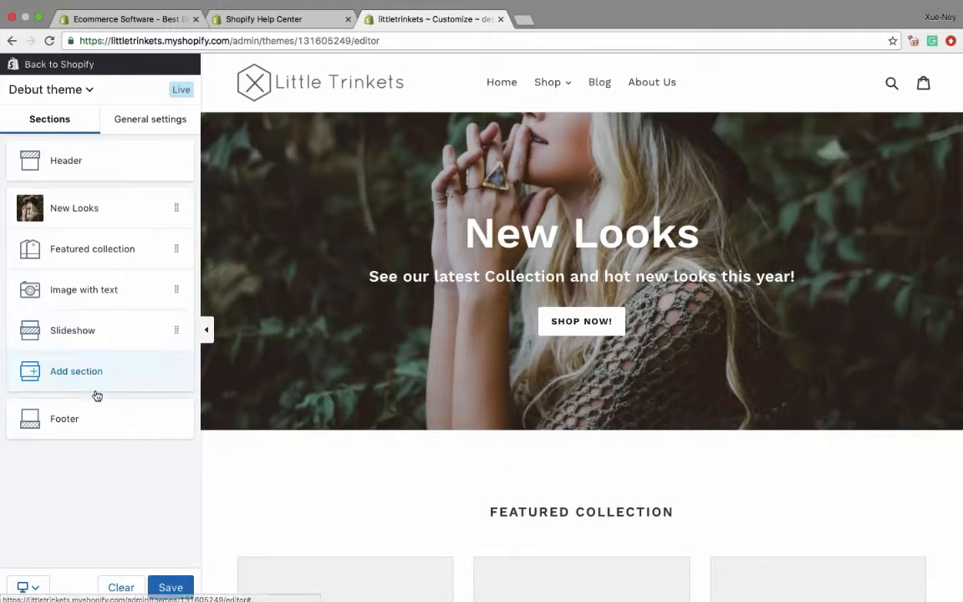
scroll(386, 332, "down", 5)
scroll(387, 332, "down", 1)
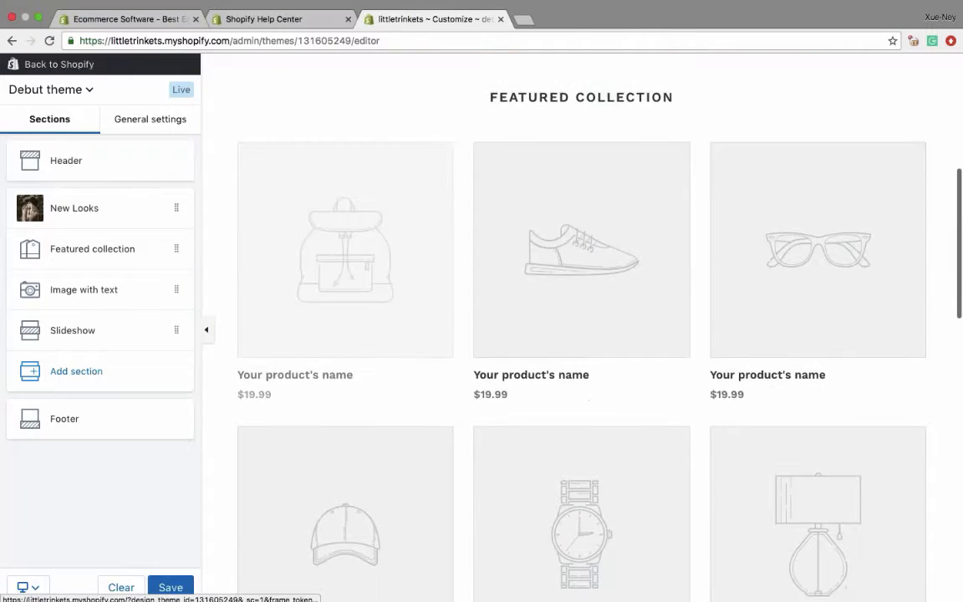
left_click(90, 251)
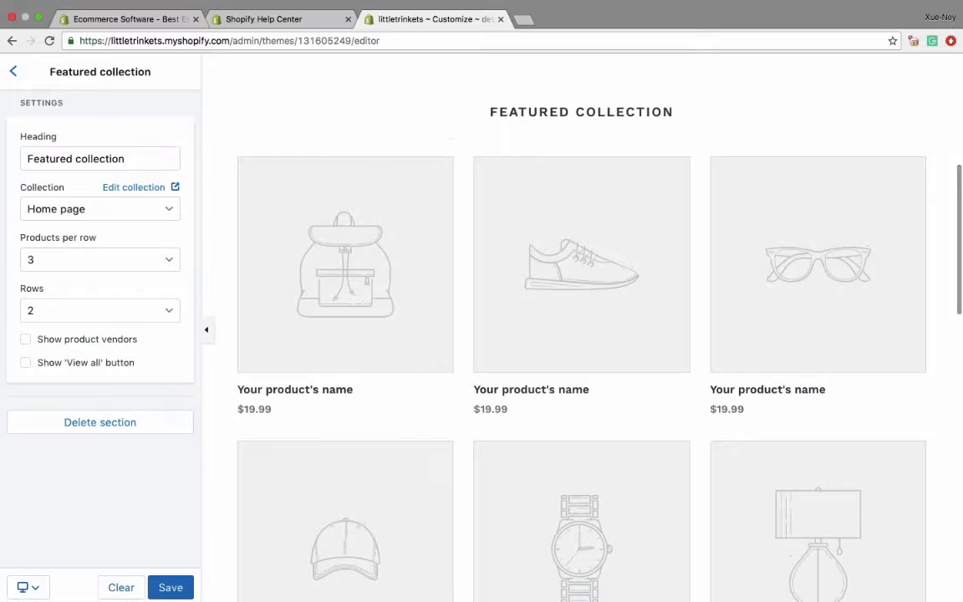
- Set the Featured collection section to show the Jewelry collection
left_click(98, 209)
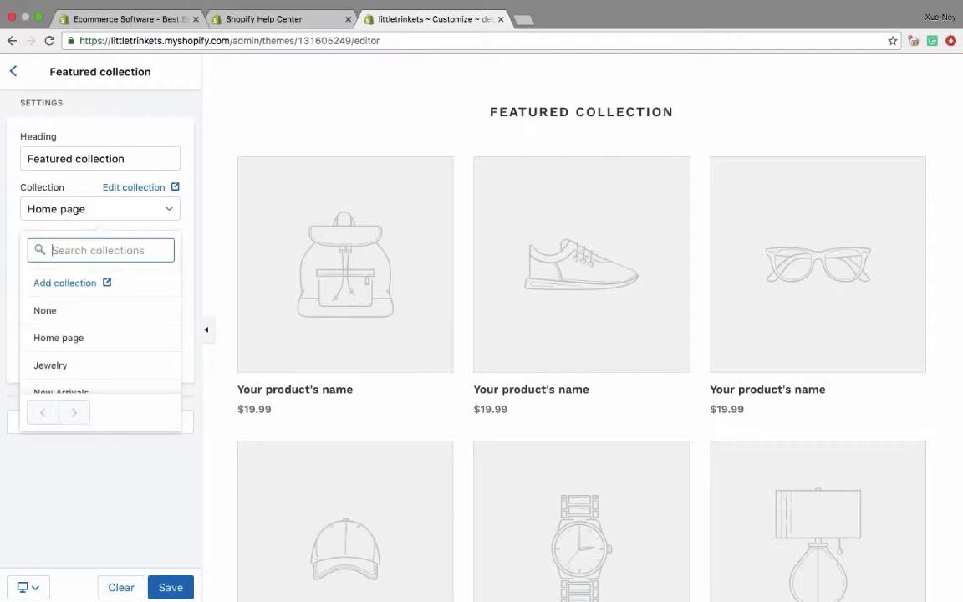
scroll(71, 365, "down", 1)
scroll(71, 365, "up", 1)
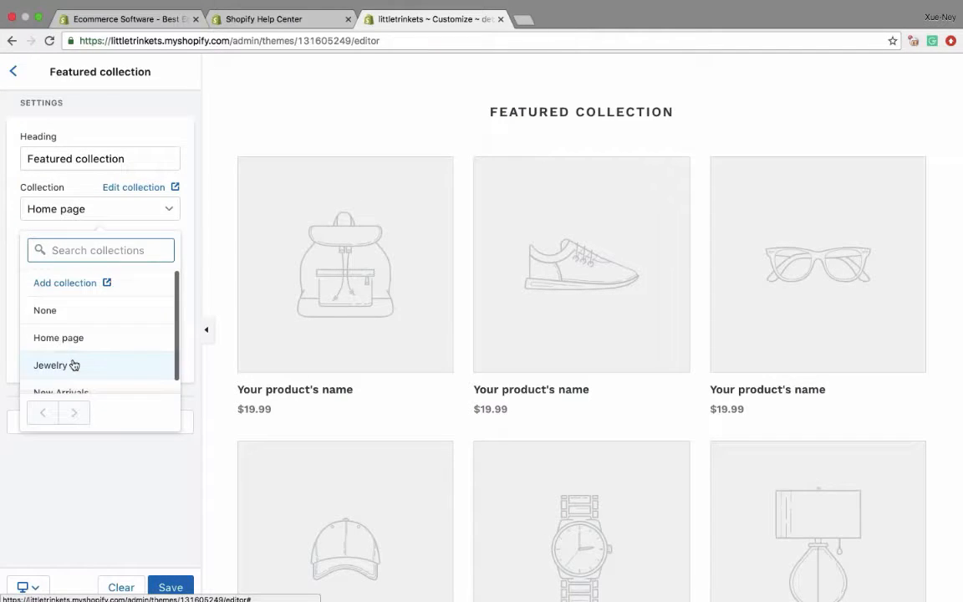
left_click(69, 365)
left_click(65, 260)
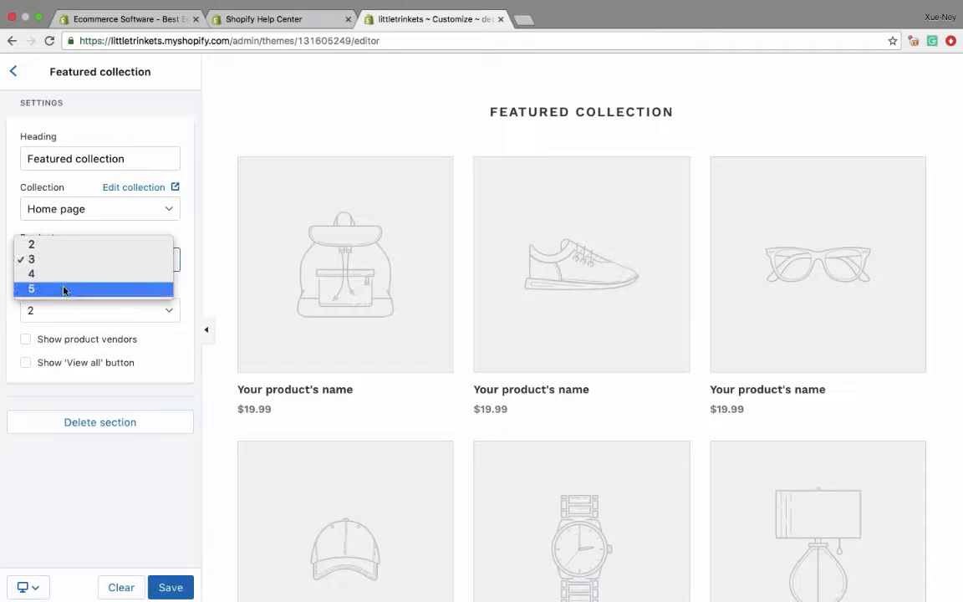
left_click(61, 209)
left_click(56, 209)
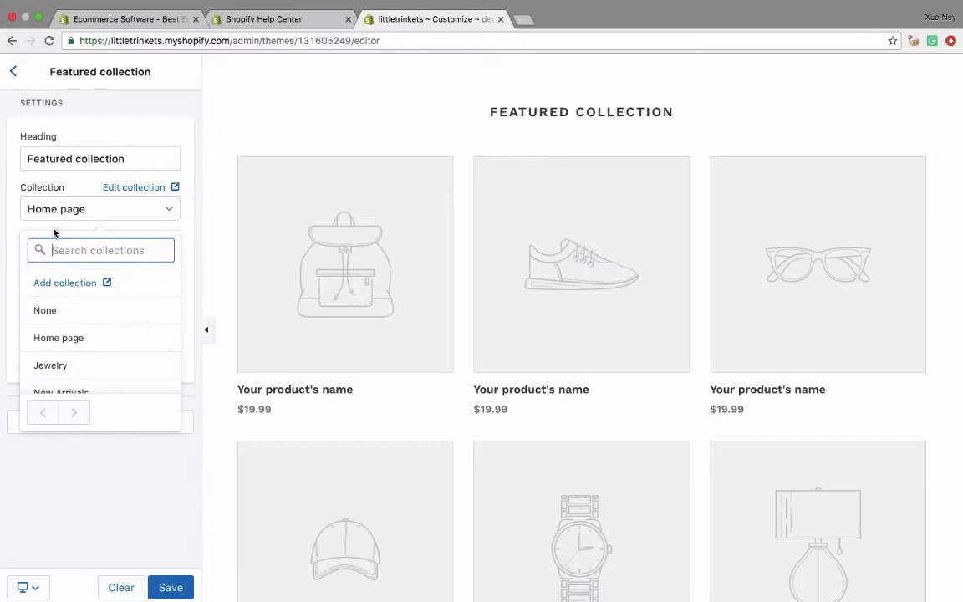
left_click(68, 366)
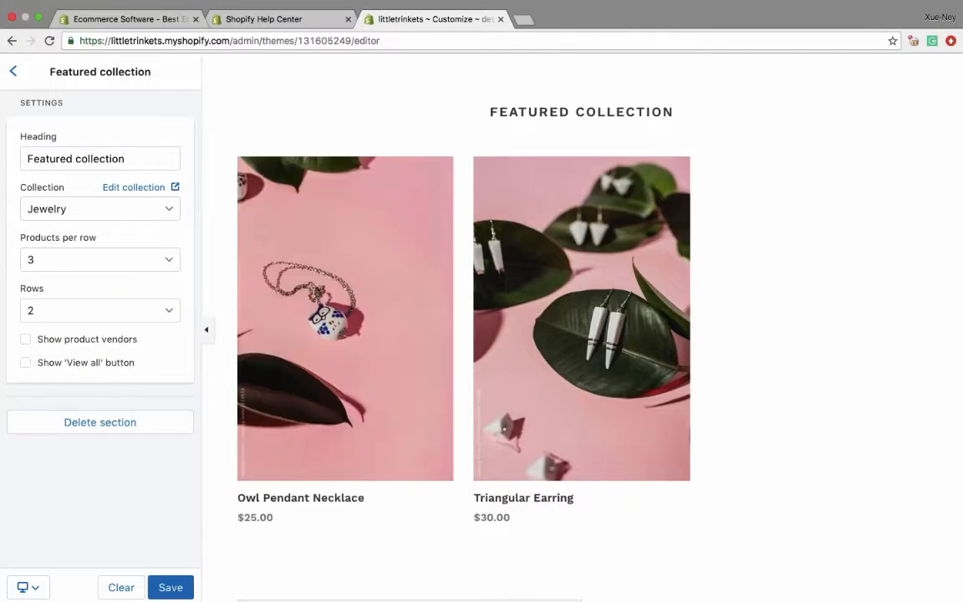
- Set the Featured collection section to 2 products per row and check the layout in the preview, leaving the 'View all' button off
left_click(78, 255)
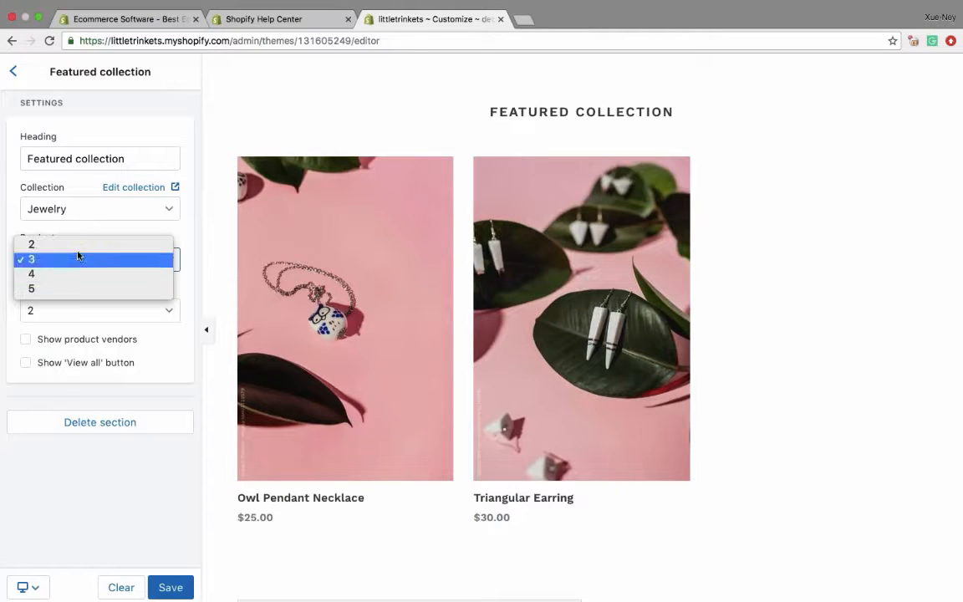
left_click(76, 245)
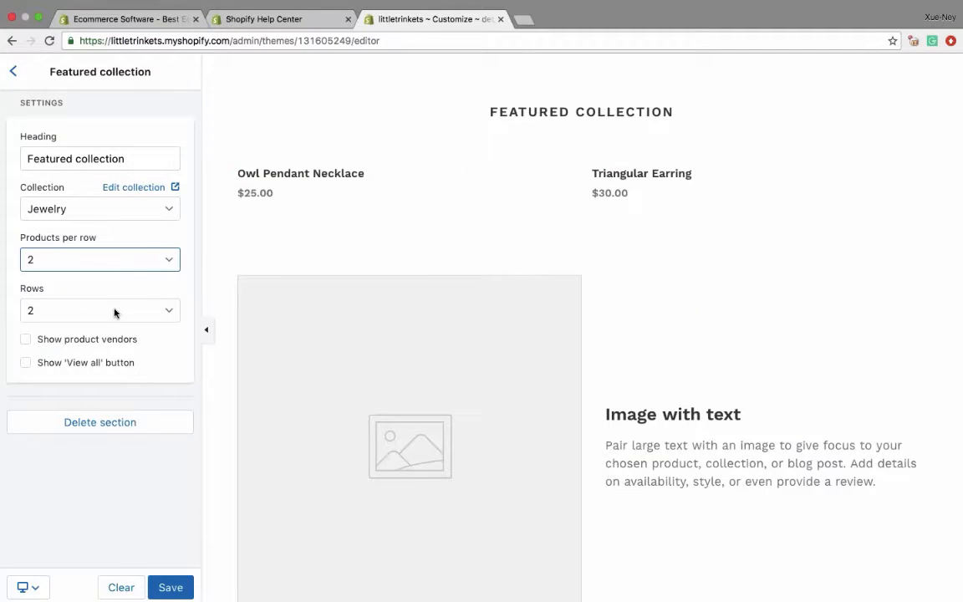
scroll(401, 351, "up", 3)
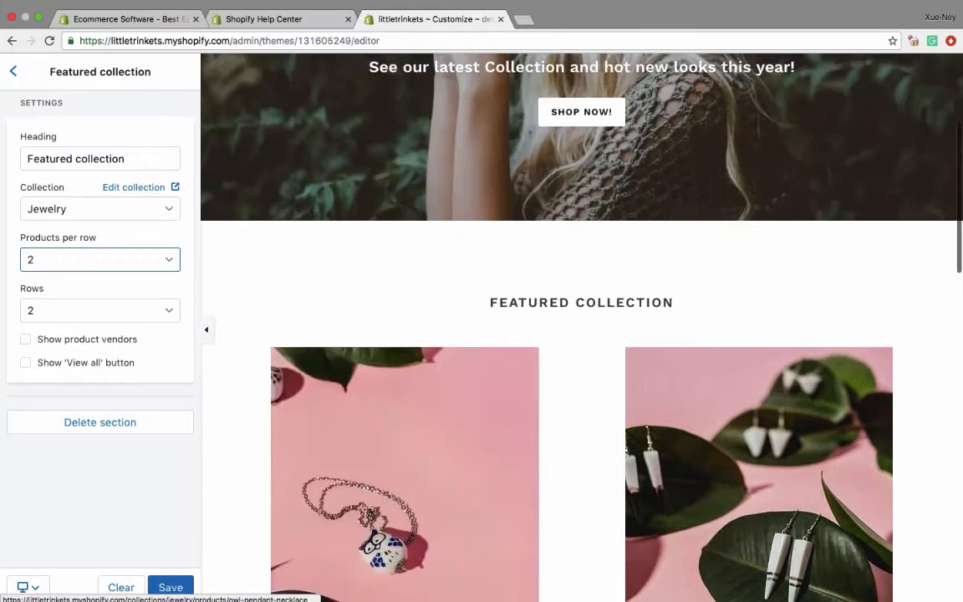
scroll(401, 351, "up", 3)
scroll(401, 351, "down", 7)
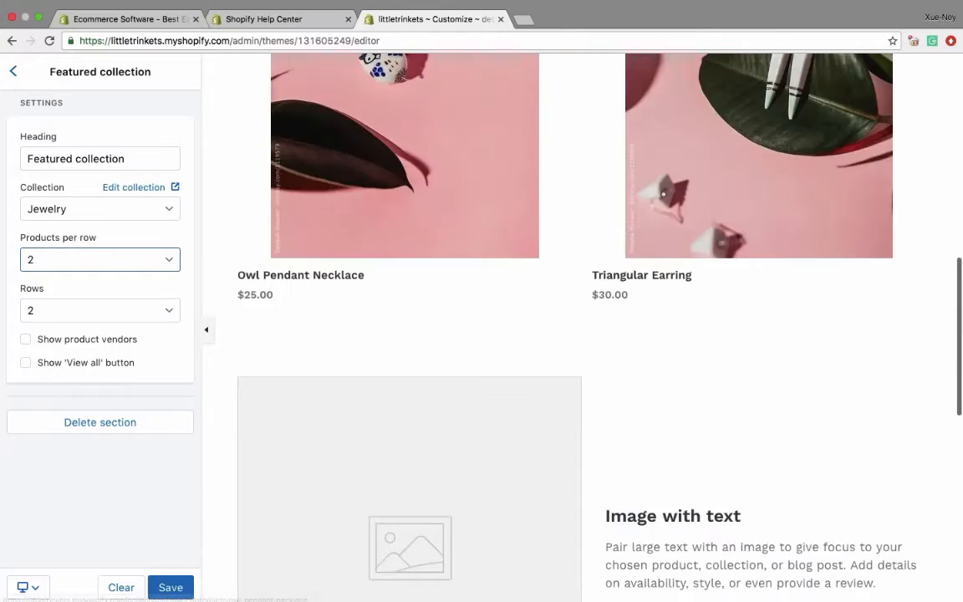
scroll(581, 326, "up", 2)
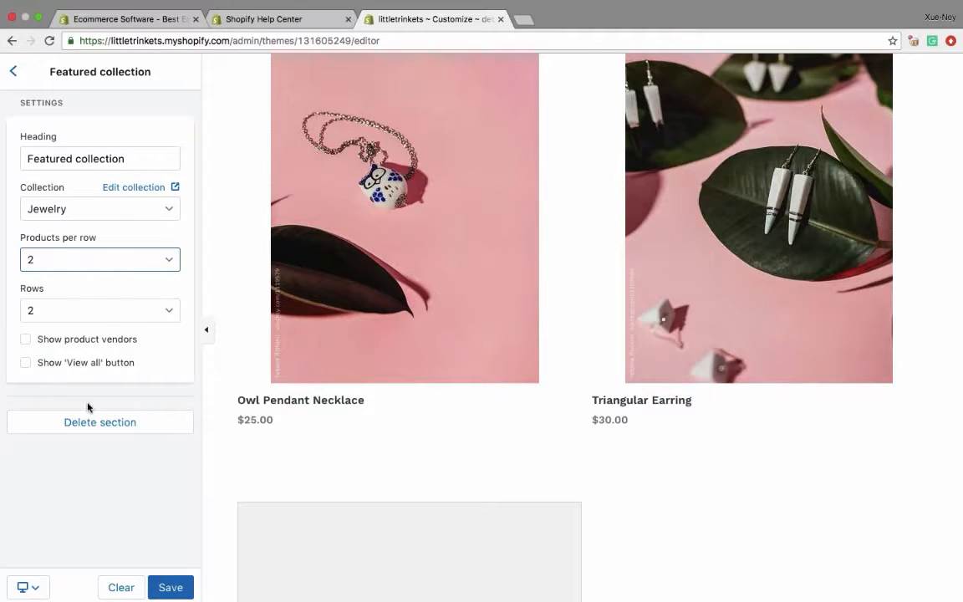
left_click(26, 362)
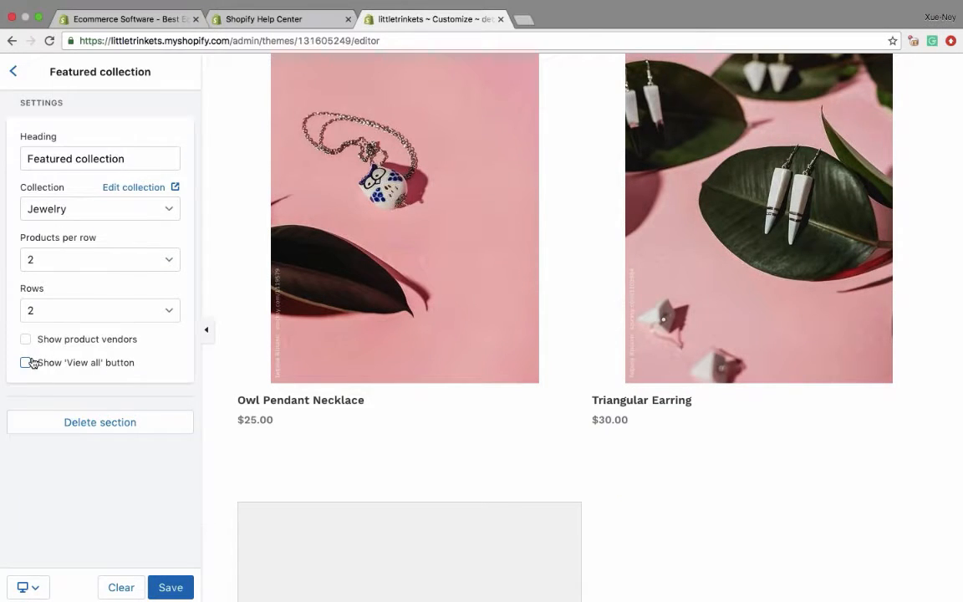
- Open the Image with text section and upload the photo of the red-haired woman holding up her hand as its image
left_click(12, 71)
left_click(92, 290)
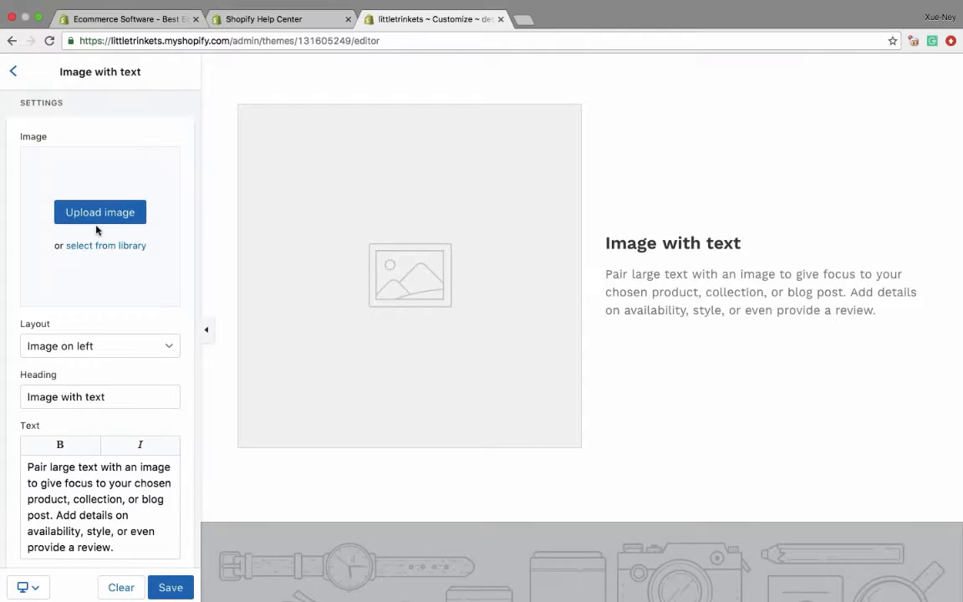
left_click(87, 205)
double_click(401, 60)
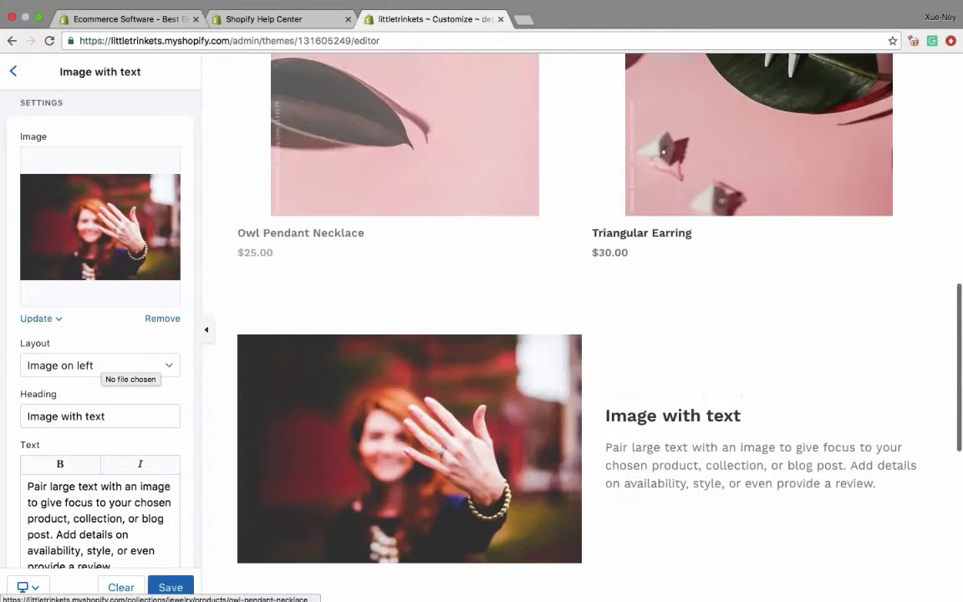
- Keep the Image on left layout and set the text to "When it comes to selecting wedding bands, see what we have to say about it!"
scroll(100, 334, "down", 2)
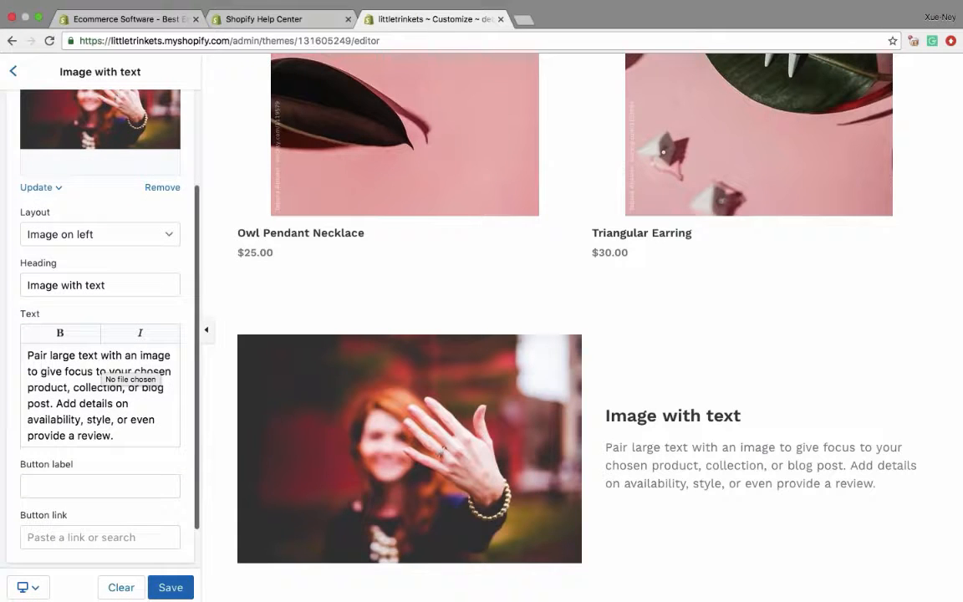
left_click(88, 234)
left_click(83, 235)
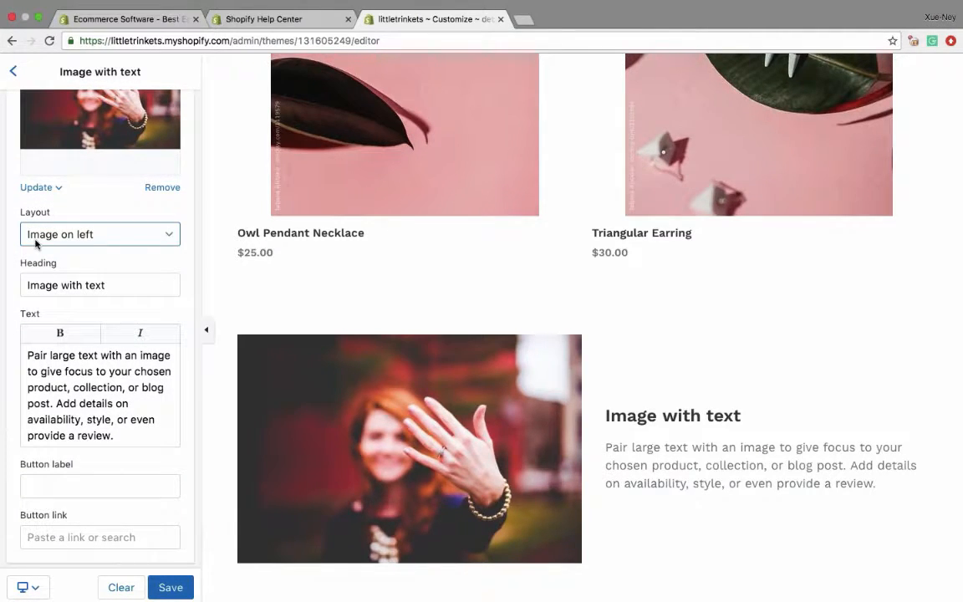
scroll(36, 243, "down", 1)
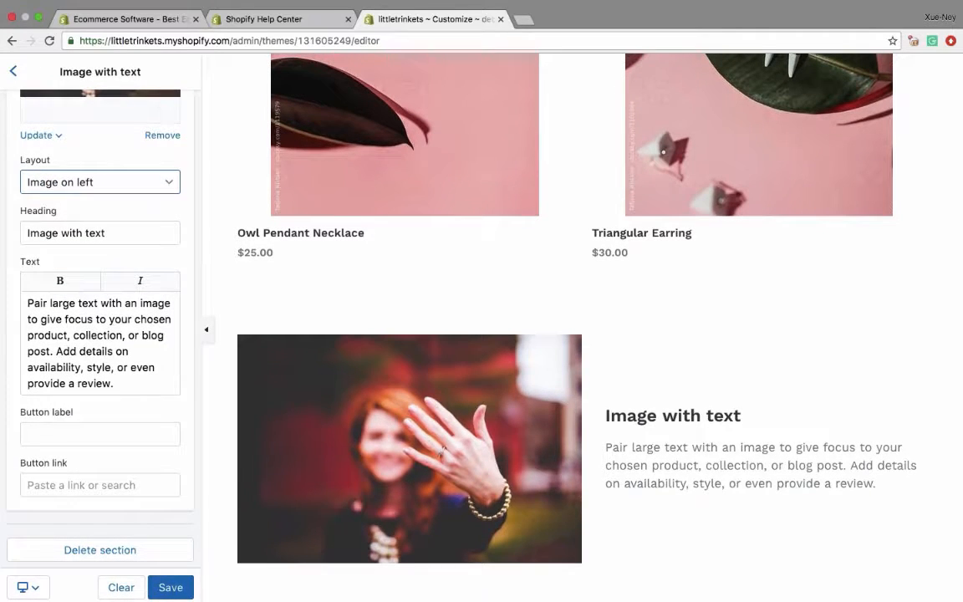
triple_click(113, 376)
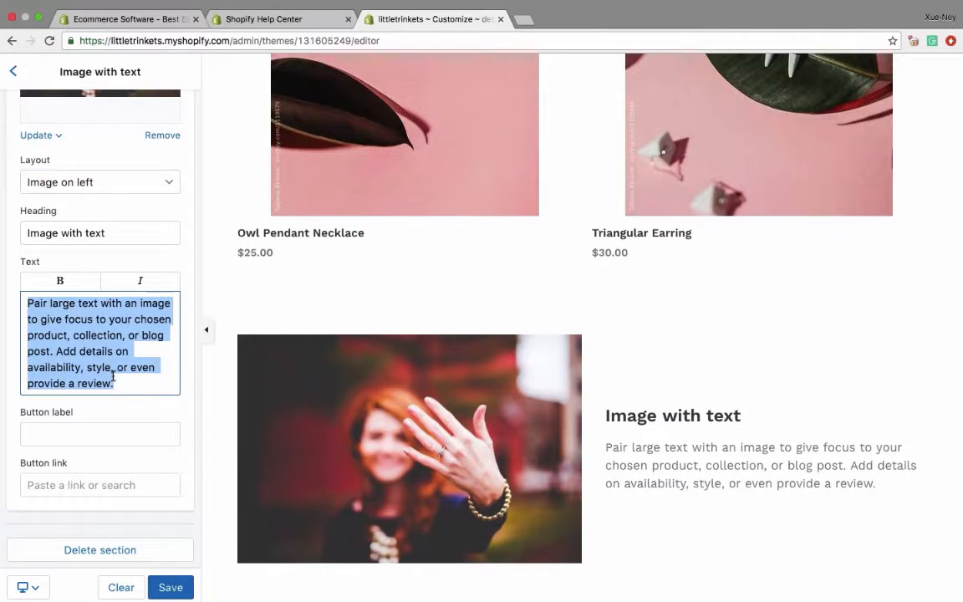
type("When it comes")
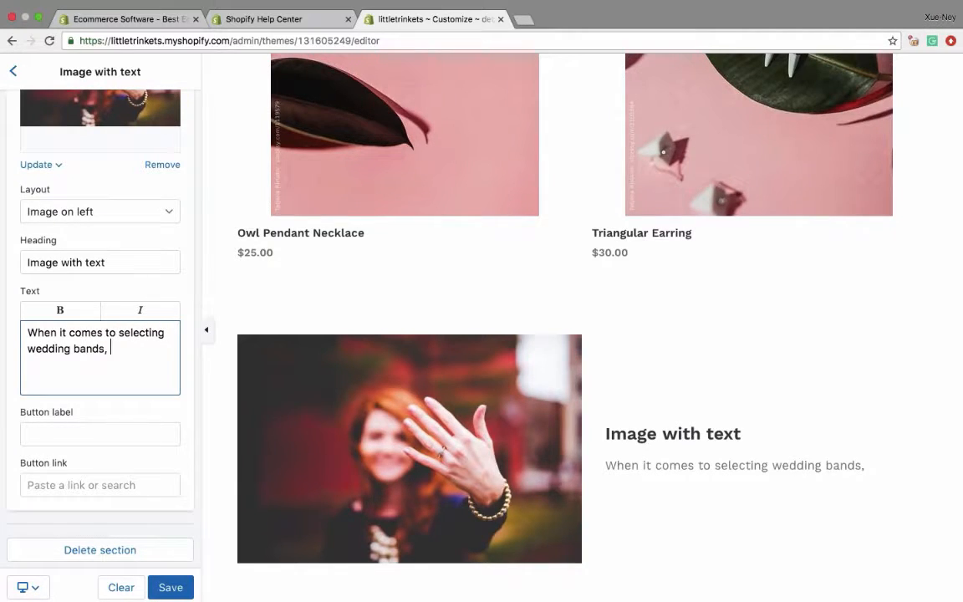
type("to selecting wedding bands, see what whe")
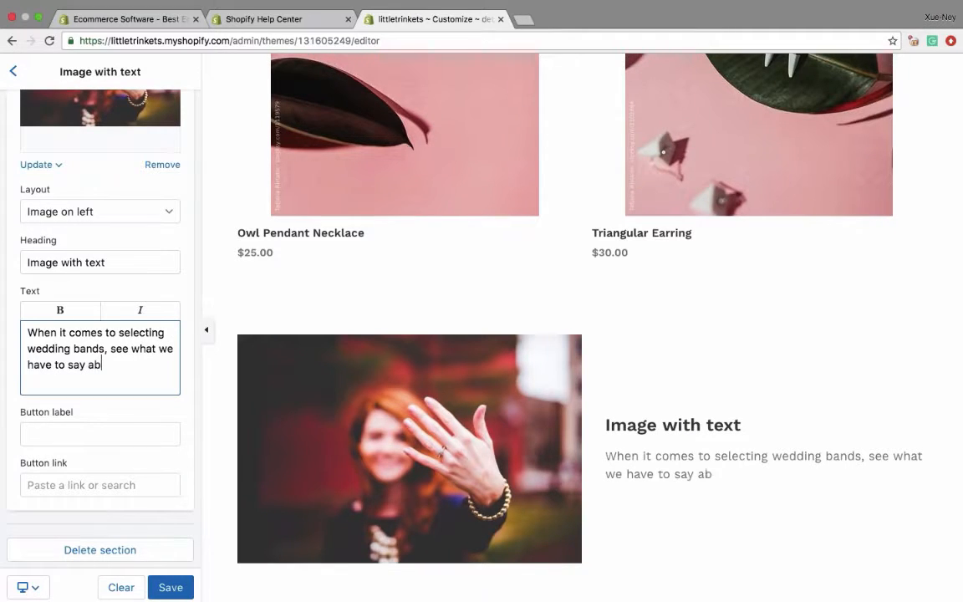
- Label the section's button "Read more", link it to the News blog, and test the button in the preview
left_click(67, 431)
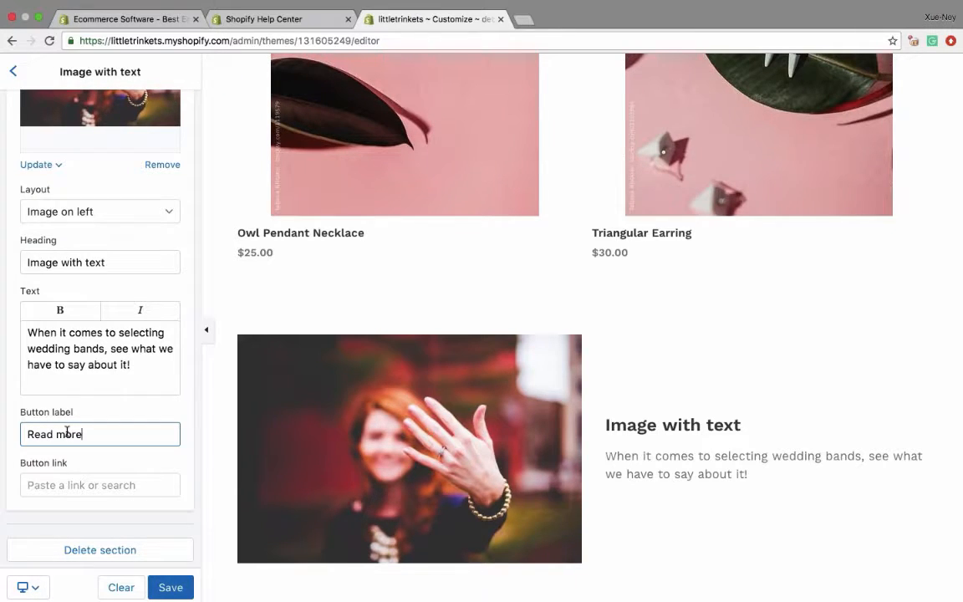
left_click(71, 482)
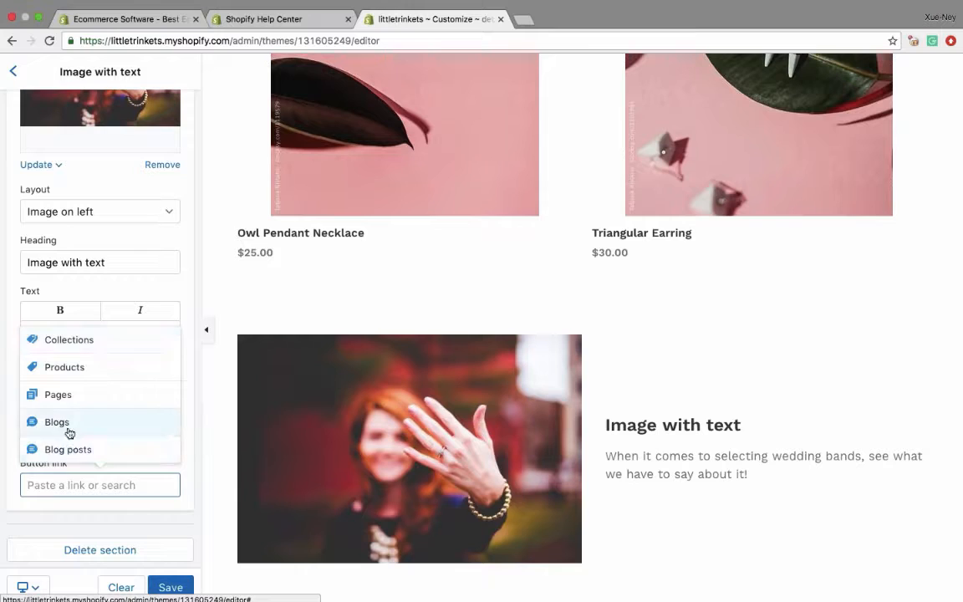
left_click(71, 432)
left_click(67, 447)
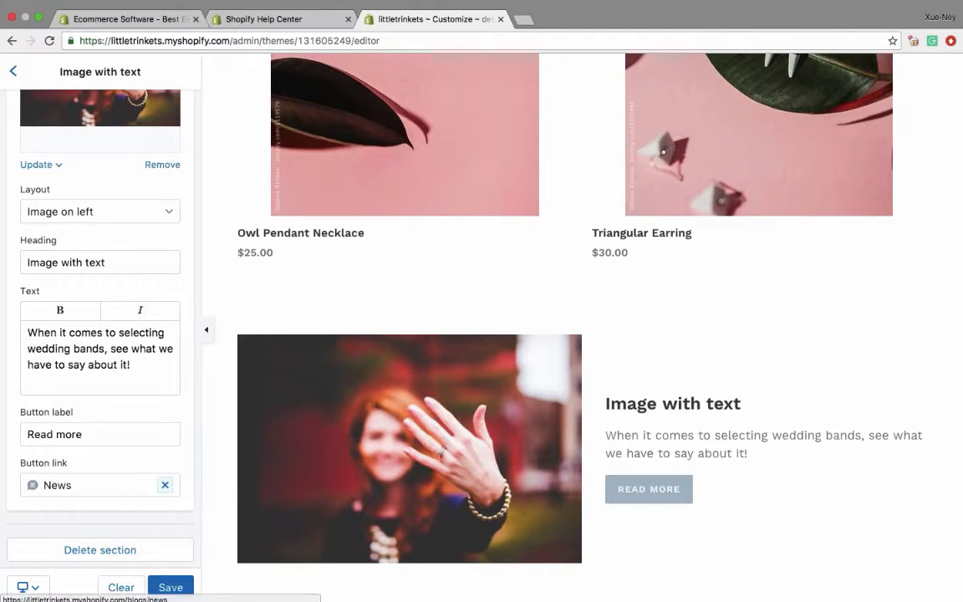
left_click(649, 489)
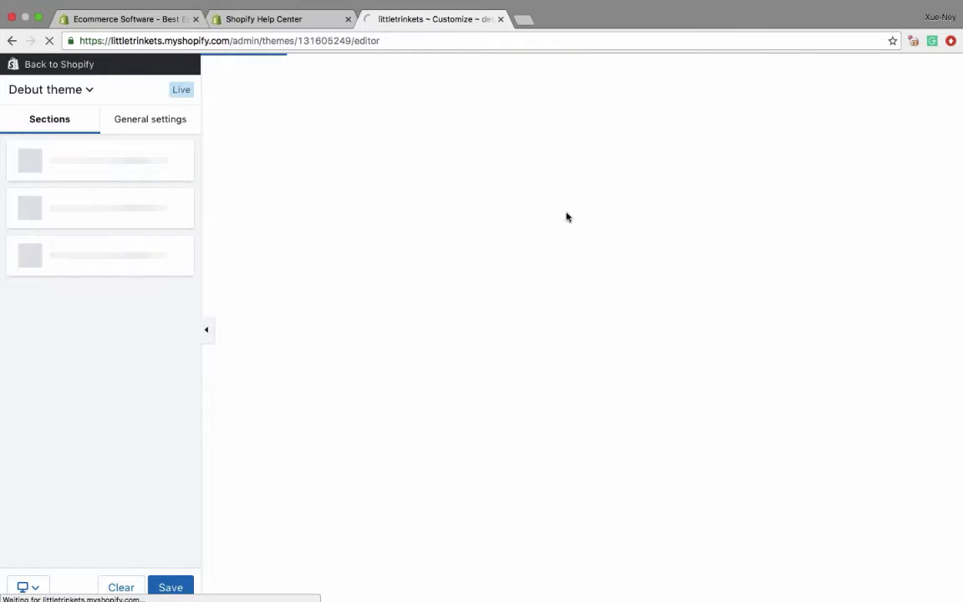
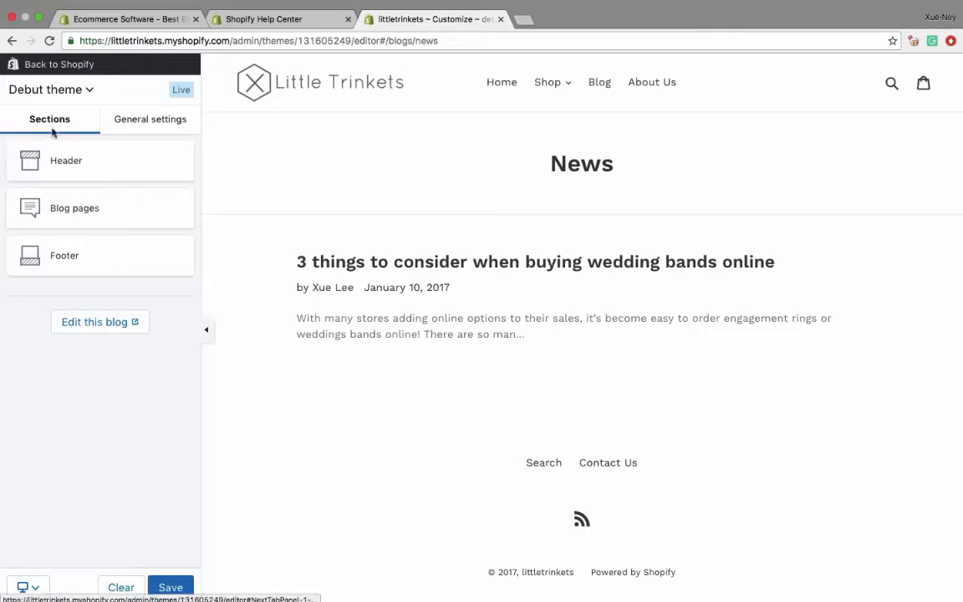
- Return to the homepage and relink the Image with text button to the blog post "3 things to consider when buying wedding bands online"
left_click(502, 83)
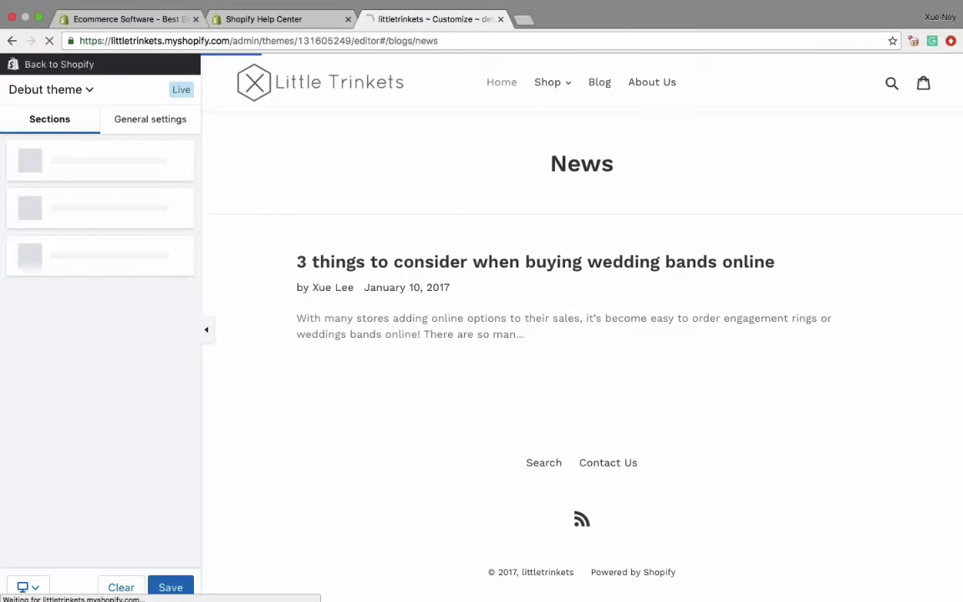
left_click(67, 370)
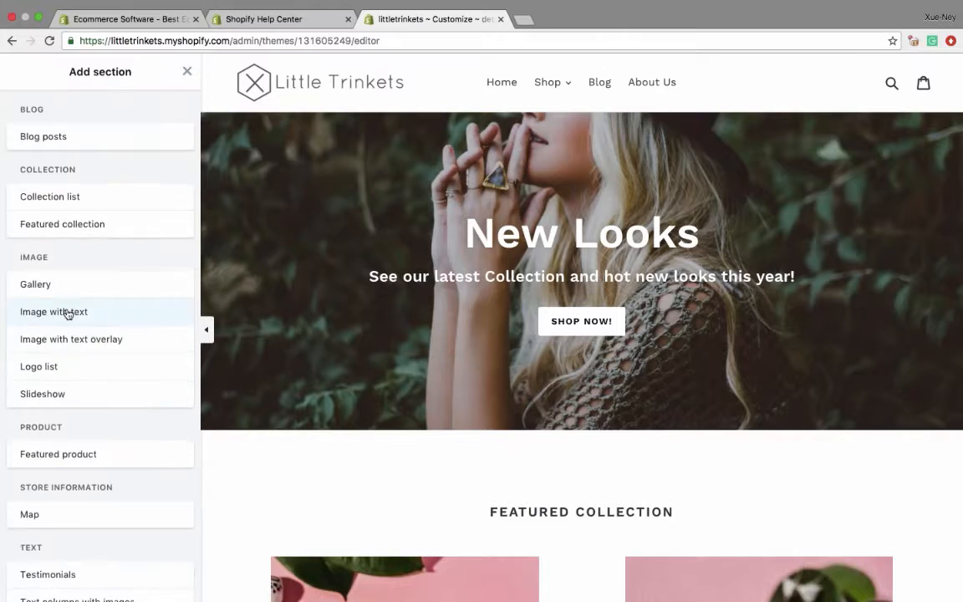
key("Escape")
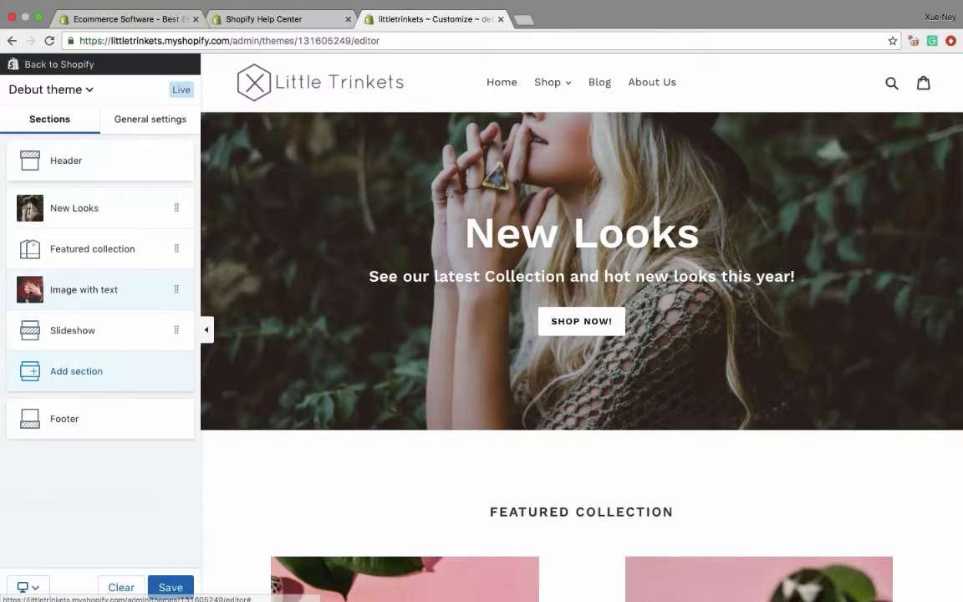
left_click(69, 303)
scroll(101, 334, "down", 4)
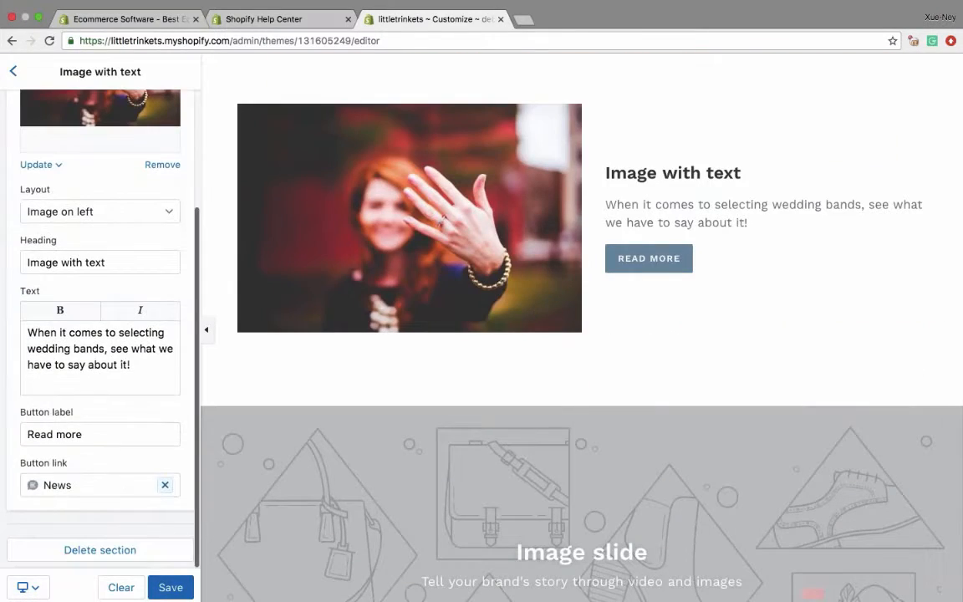
left_click(164, 484)
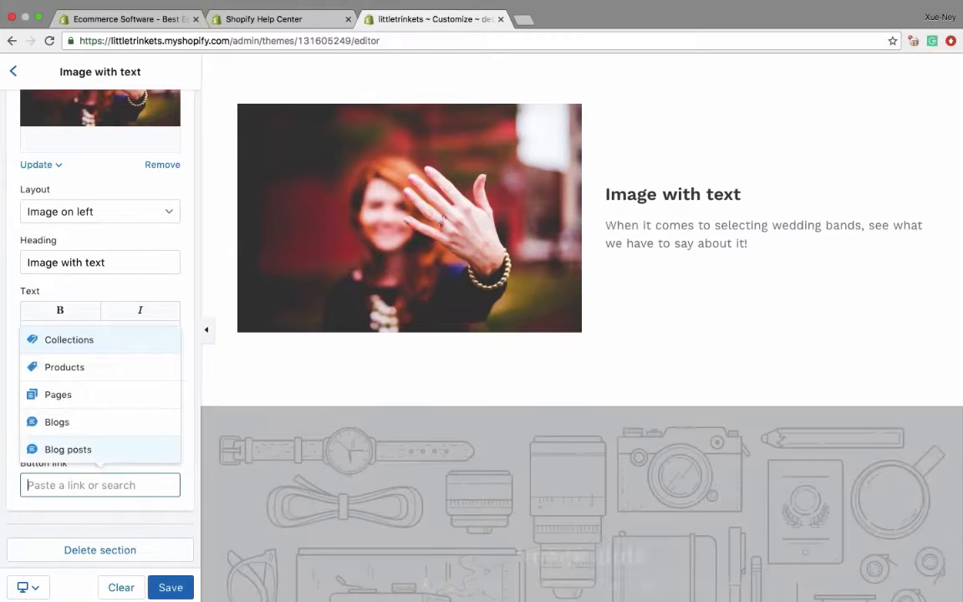
left_click(79, 447)
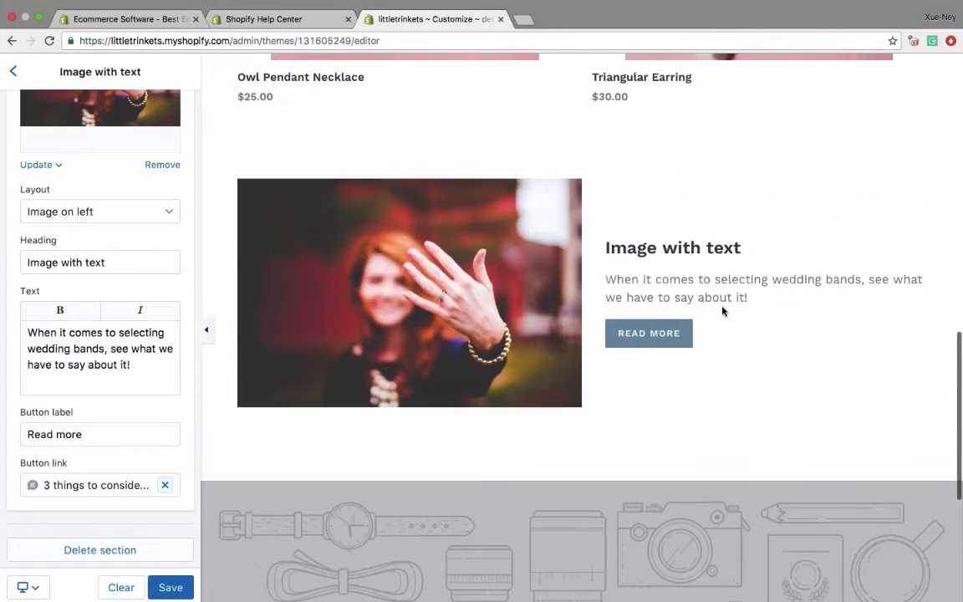
- Test the Read more button in the preview, and return to the homepage
left_click(658, 336)
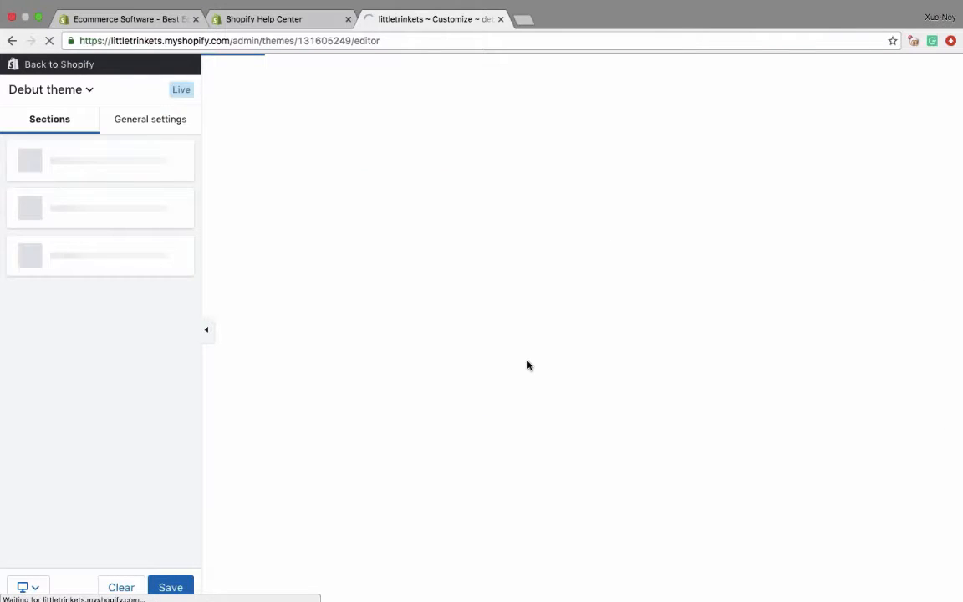
left_click(80, 92)
left_click(81, 93)
left_click(501, 82)
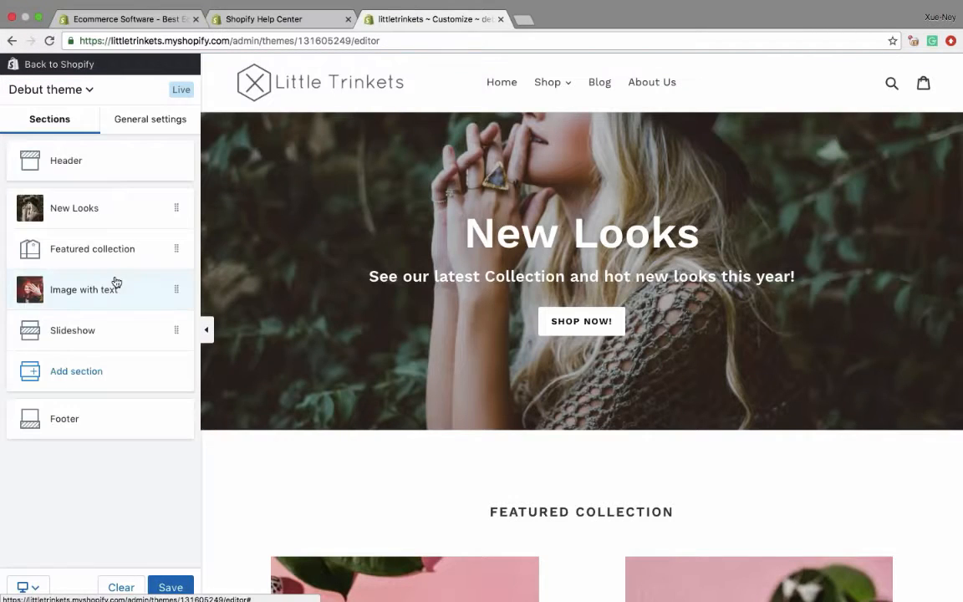
- Open the Slideshow section and delete its second image slide
scroll(389, 318, "down", 15)
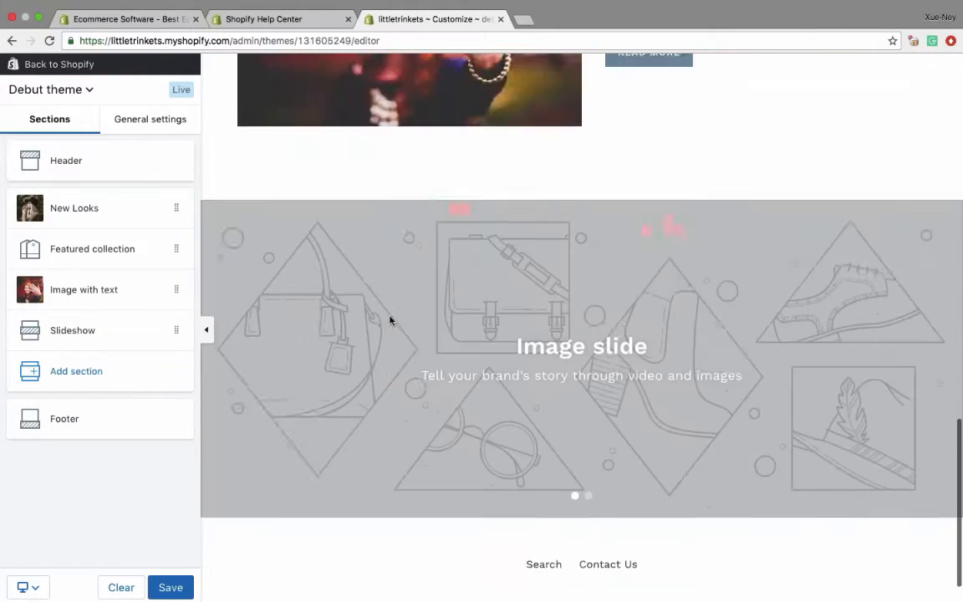
scroll(389, 318, "down", 2)
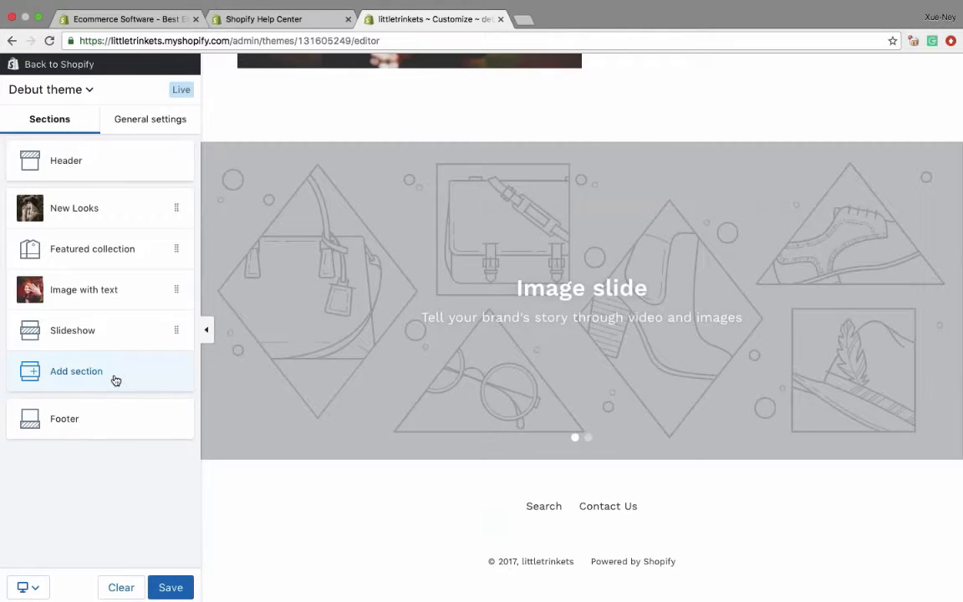
left_click(73, 329)
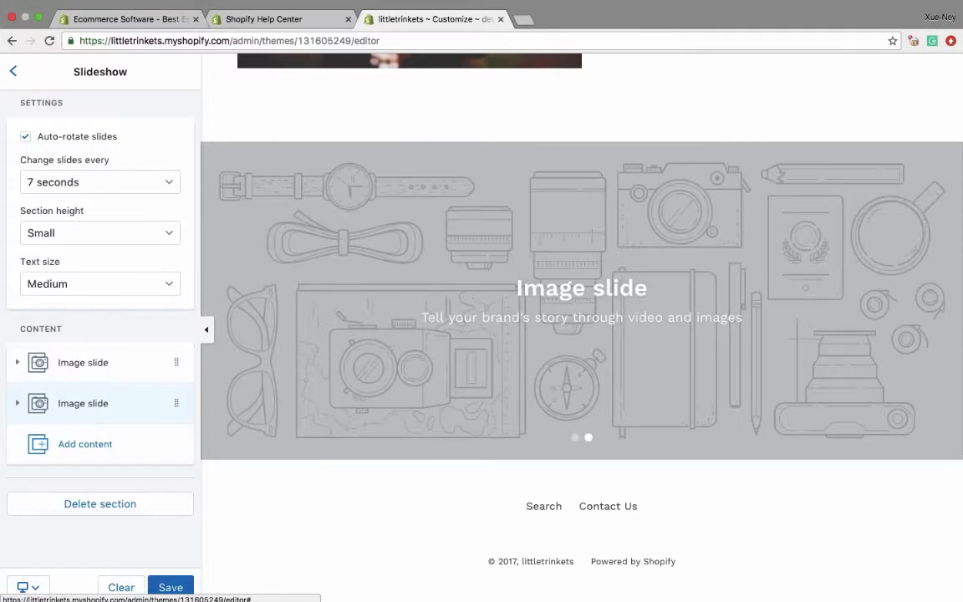
left_click(83, 403)
scroll(100, 376, "down", 5)
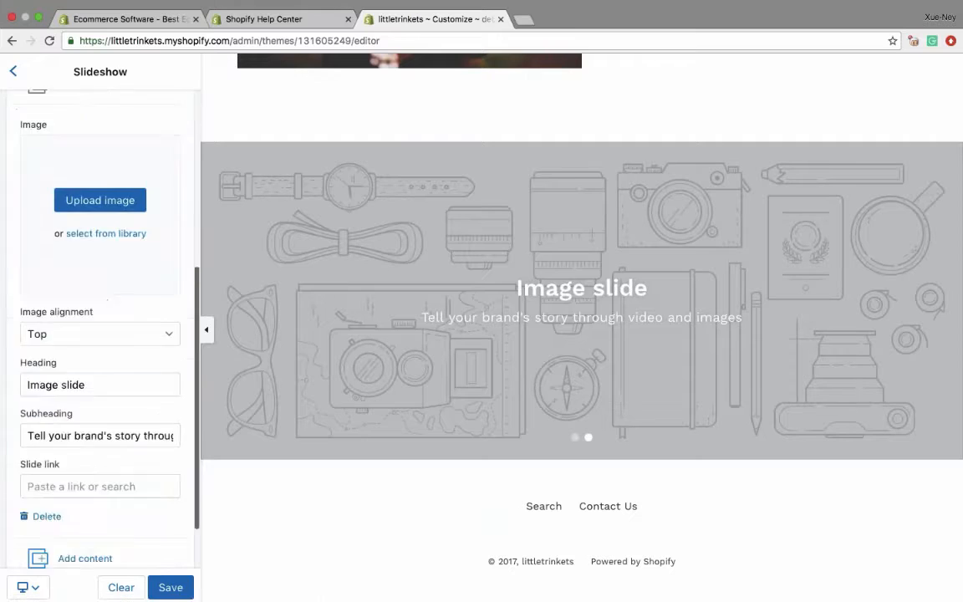
left_click(41, 474)
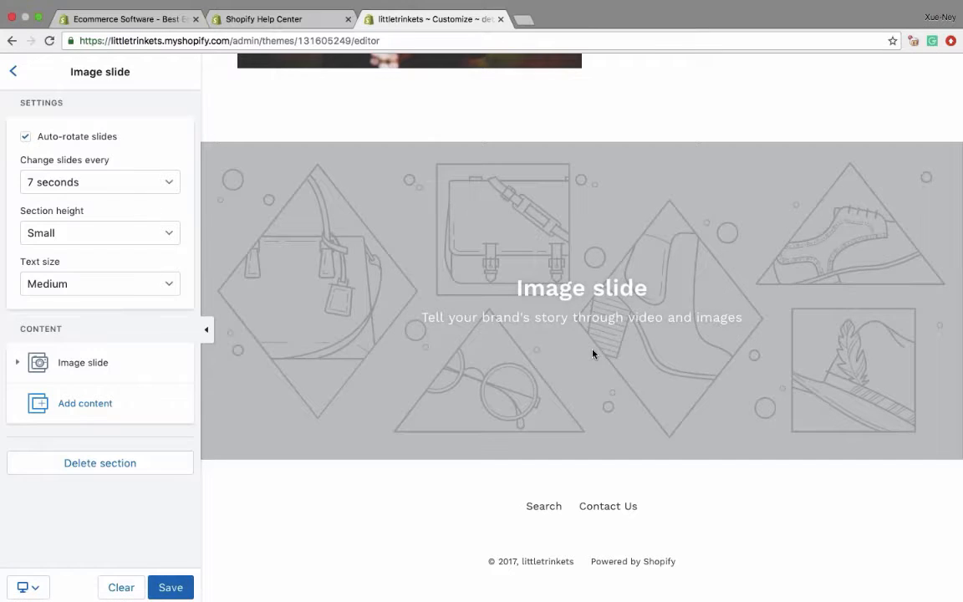
- Set the remaining slide's image to the photo of the blonde woman resting her ringed hands over her knees
left_click(72, 368)
left_click(100, 388)
scroll(484, 159, "down", 1)
scroll(480, 151, "down", 3)
left_click(499, 117)
left_click(678, 243)
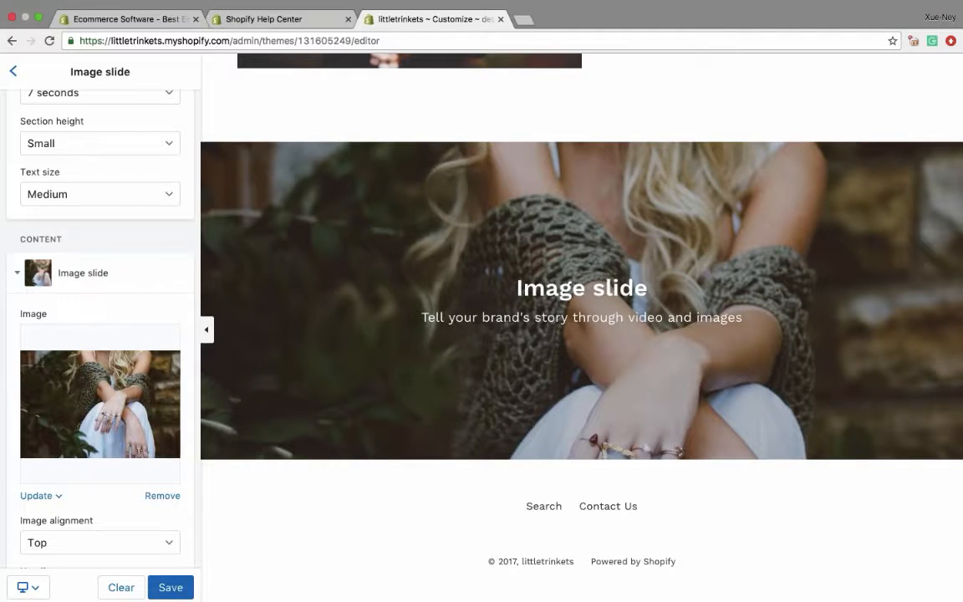
- Review the slideshow's section height and slide interval options, keeping Small and 7 seconds
scroll(112, 336, "up", 5)
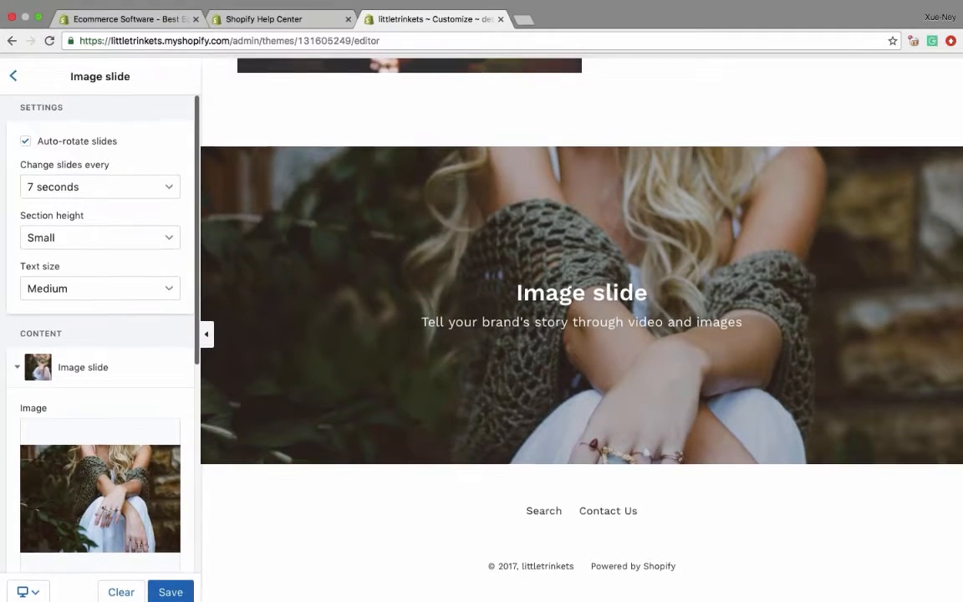
left_click(83, 234)
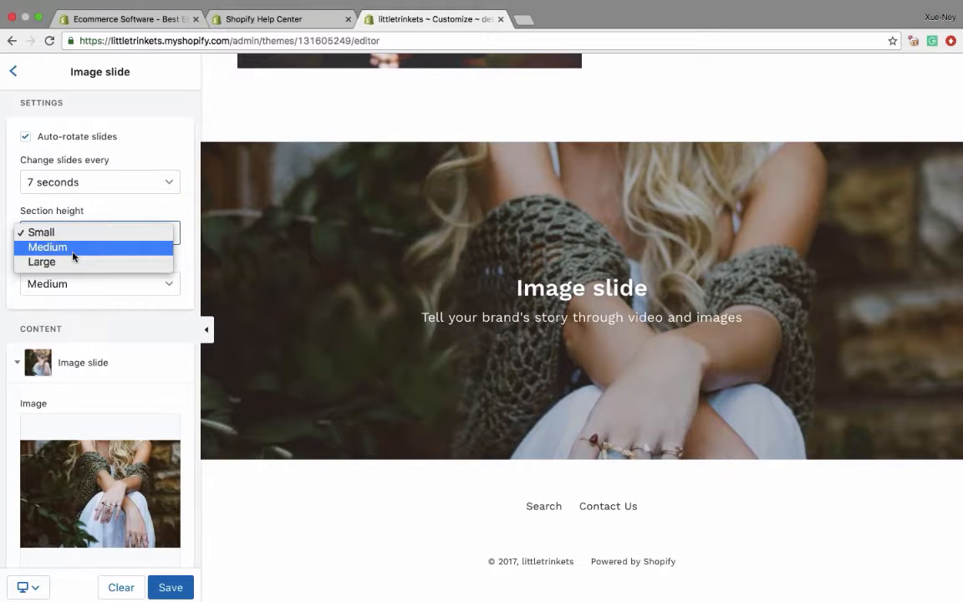
left_click(42, 233)
left_click(70, 181)
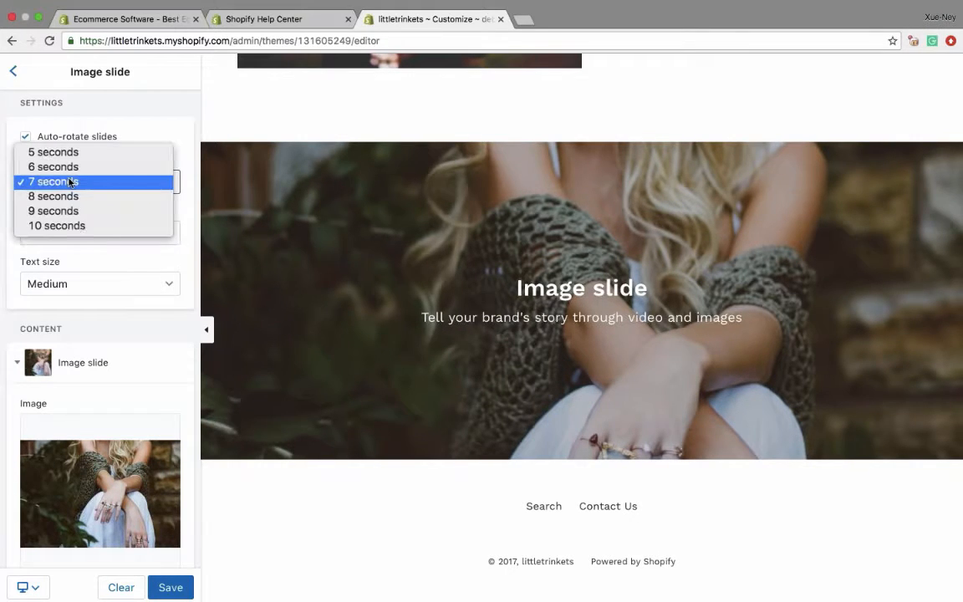
left_click(72, 278)
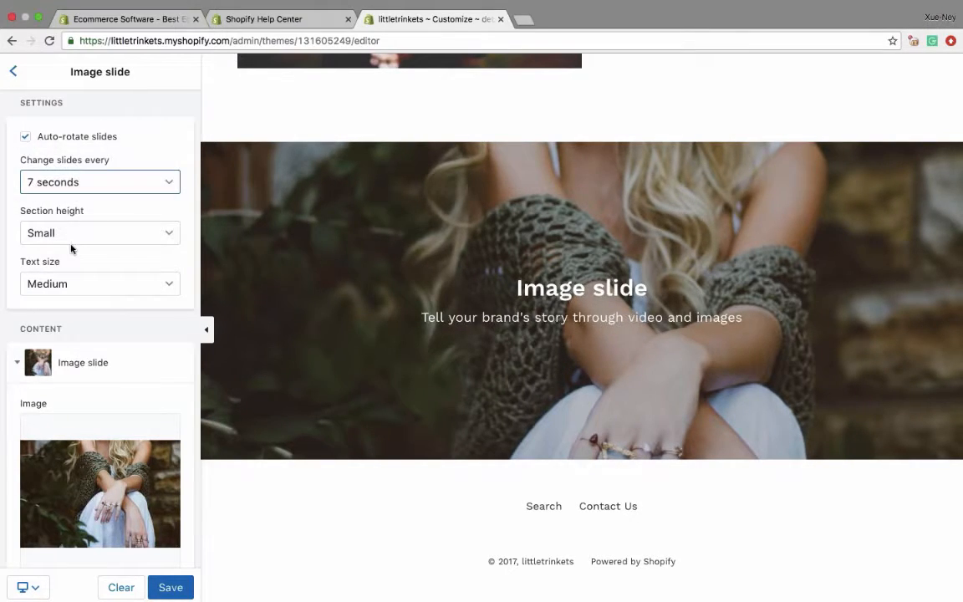
- Set the image slide's heading to "Free Shipping On All Orders"
scroll(70, 248, "down", 3)
scroll(70, 248, "down", 2)
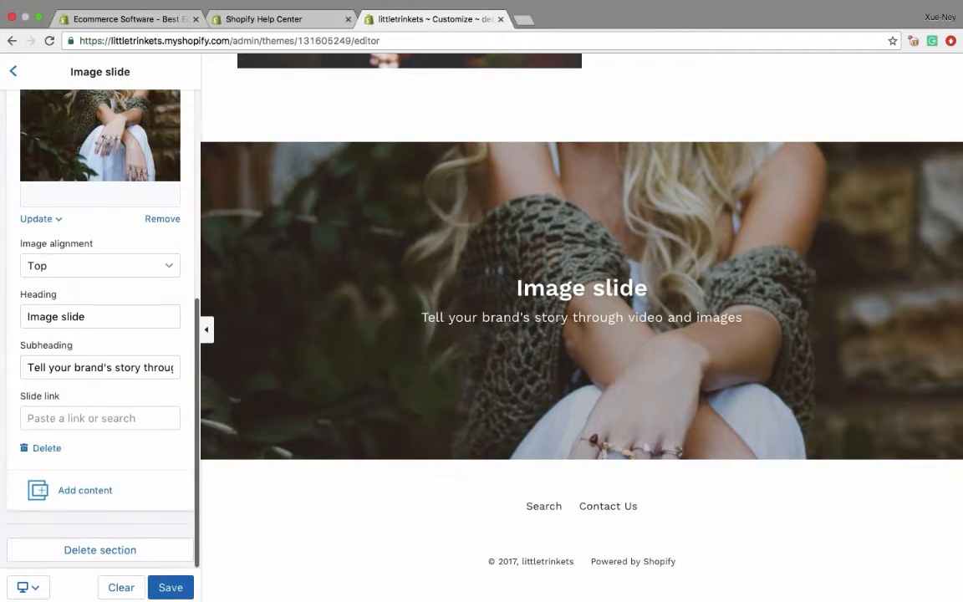
left_click(57, 316)
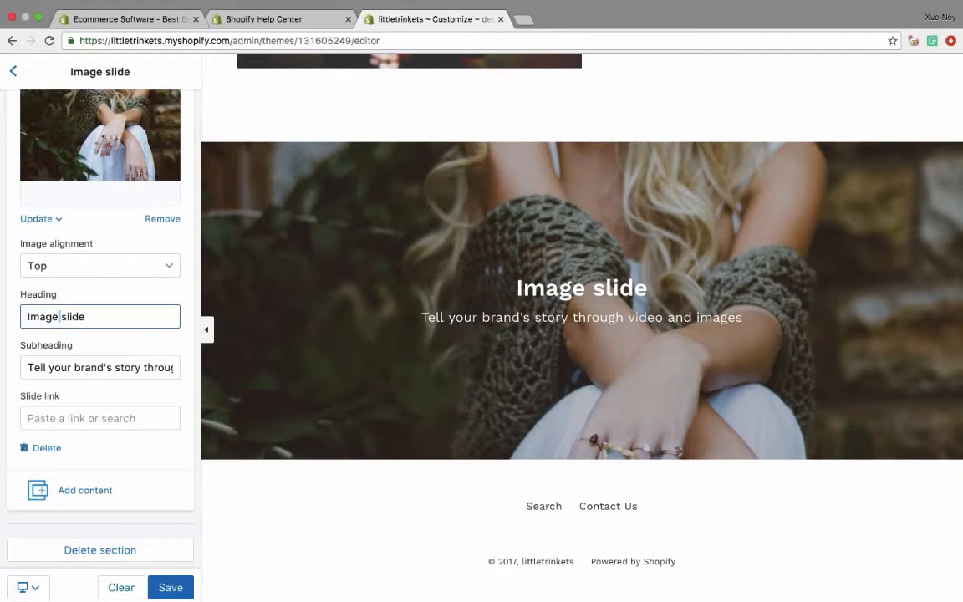
triple_click(47, 316)
type("F")
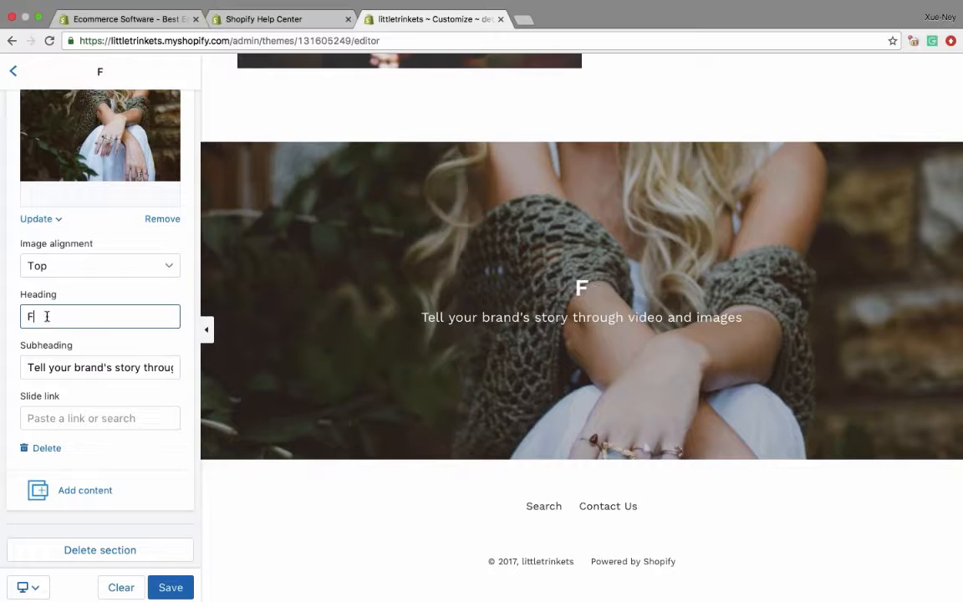
type("ree Shipping ")
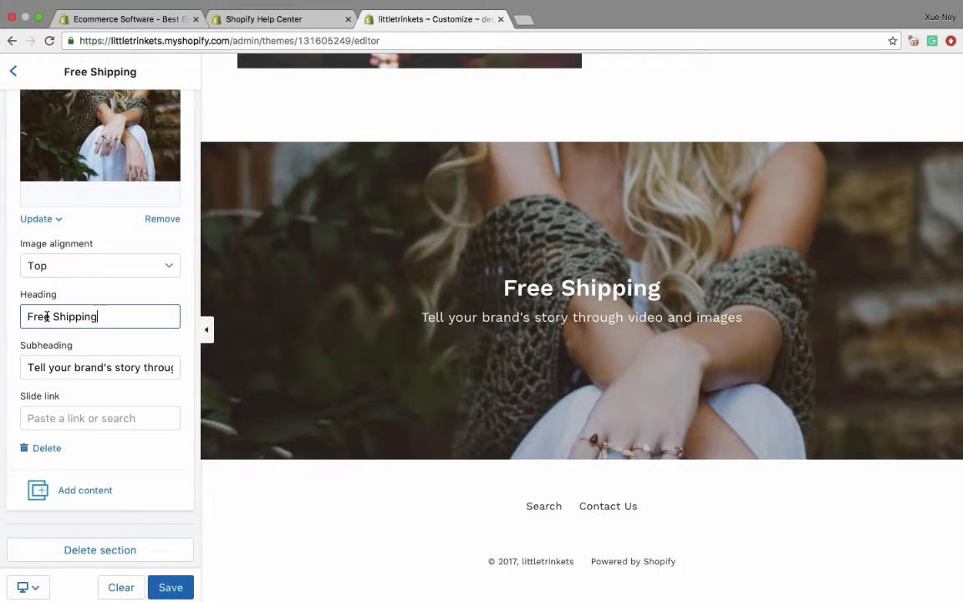
type("On All ")
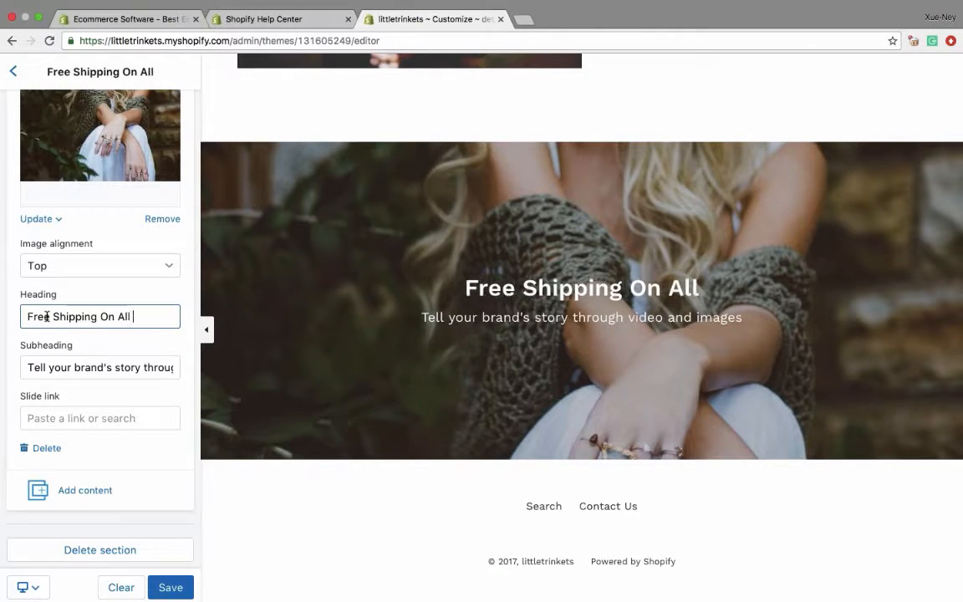
type("Orders")
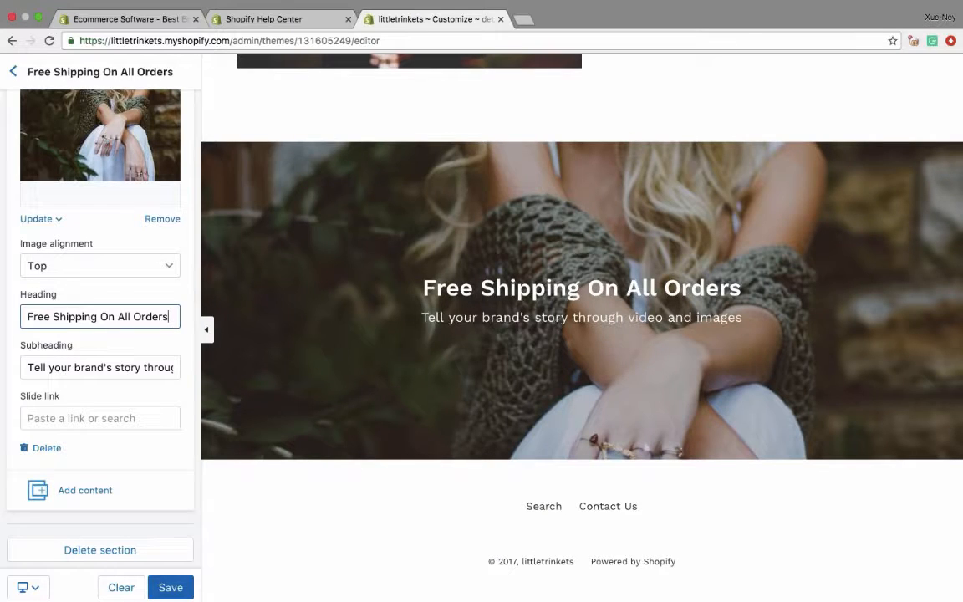
- Replace the slide's subheading with "For a limited time this new year, you can enjoy free shipping!"
key("Tab")
type("F")
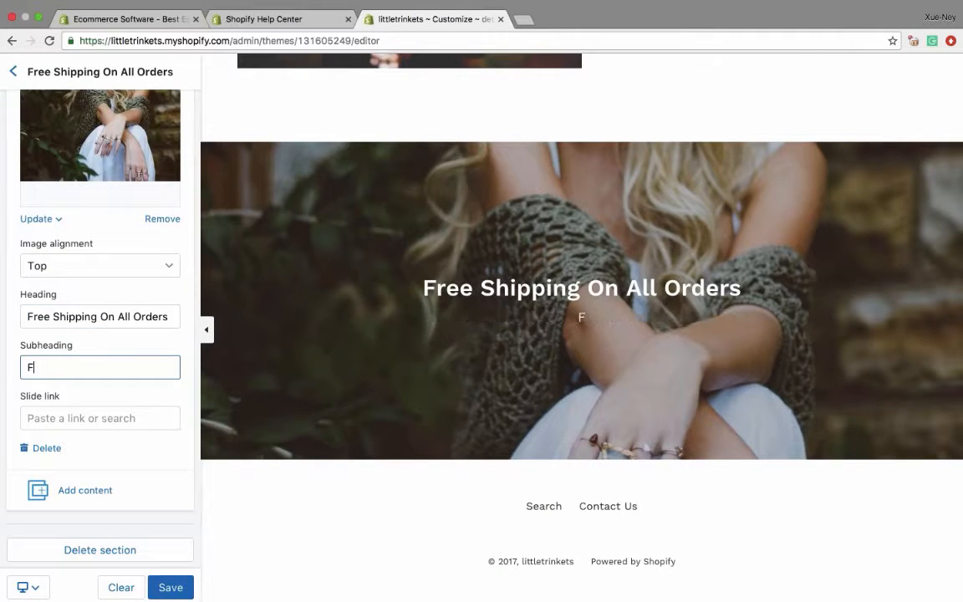
type("or a limited")
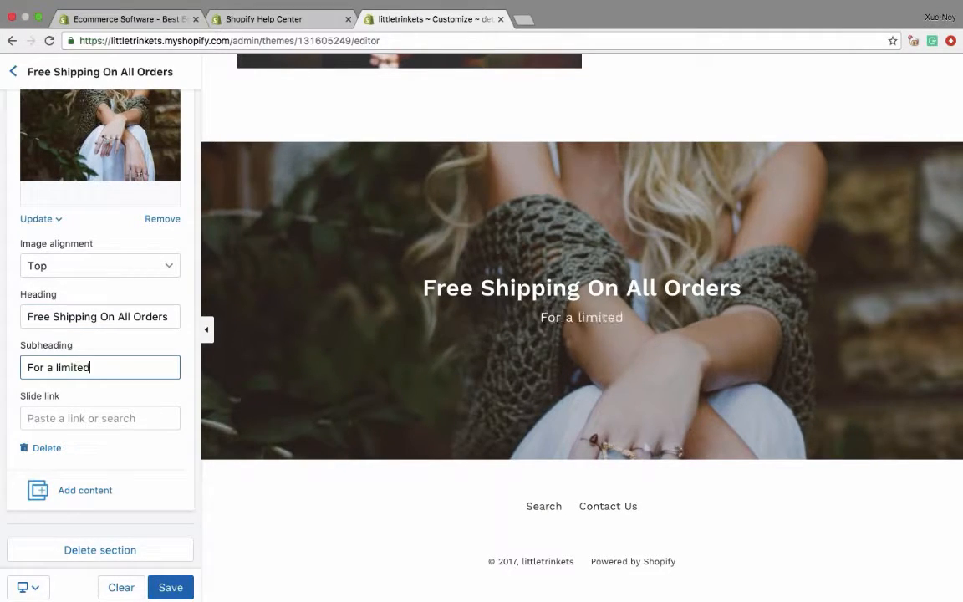
type(" time this  n")
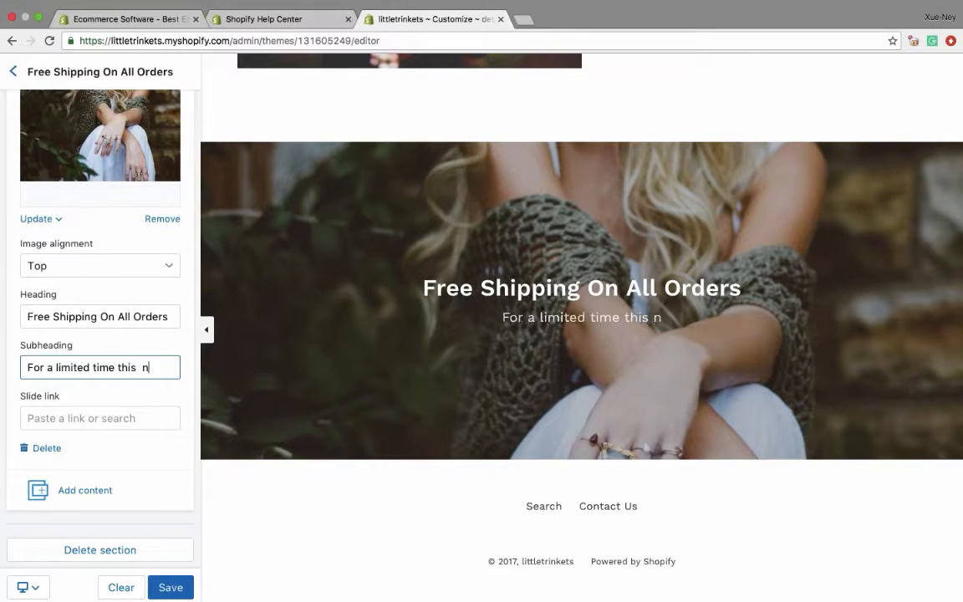
type("ew year, yo")
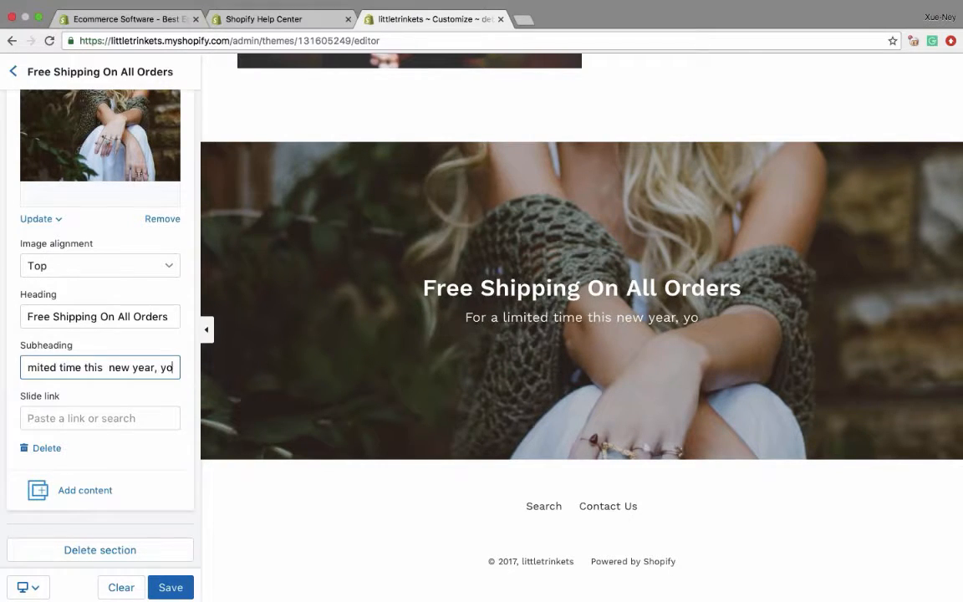
type("u can enjoy ")
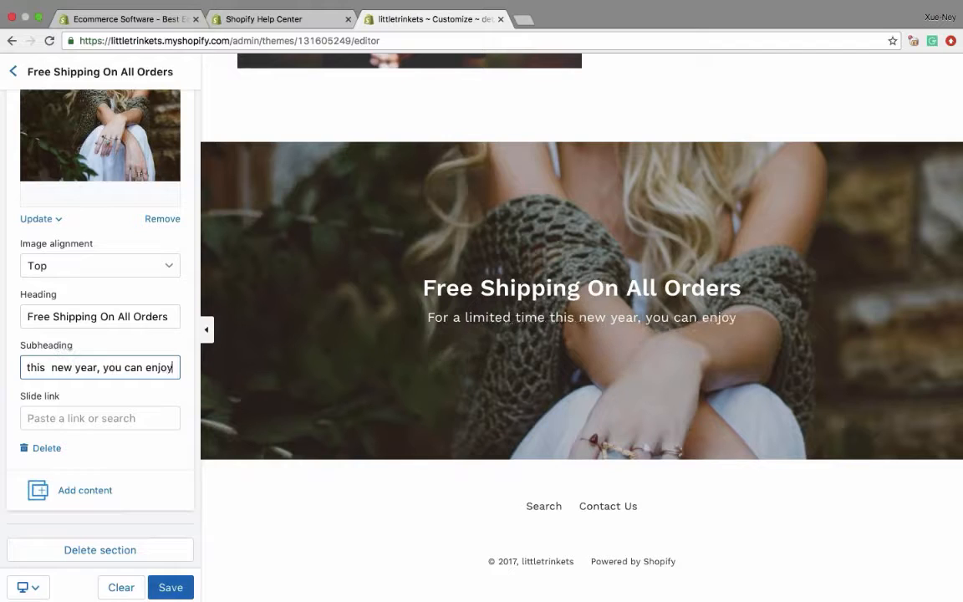
type("free s")
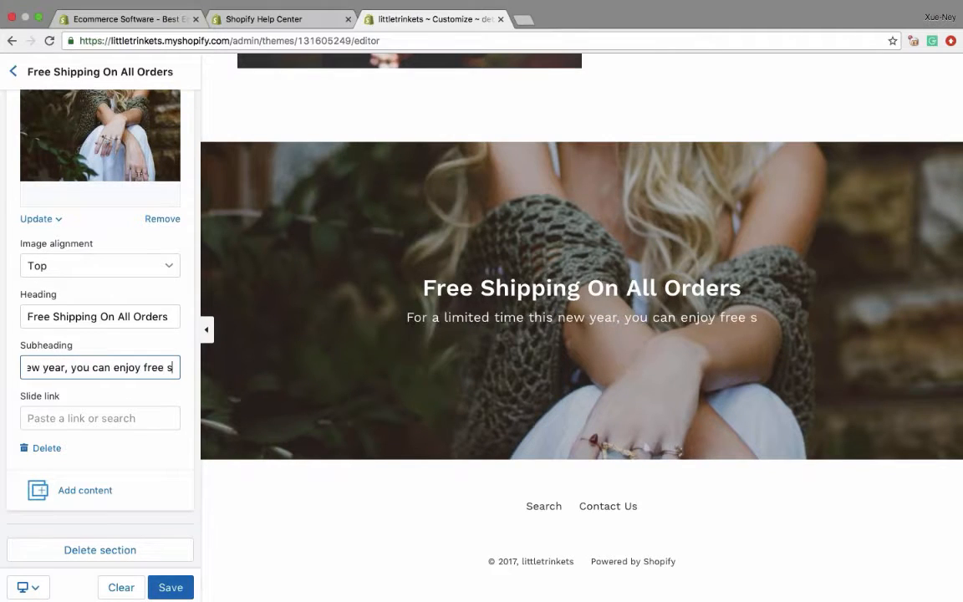
type("hipping!")
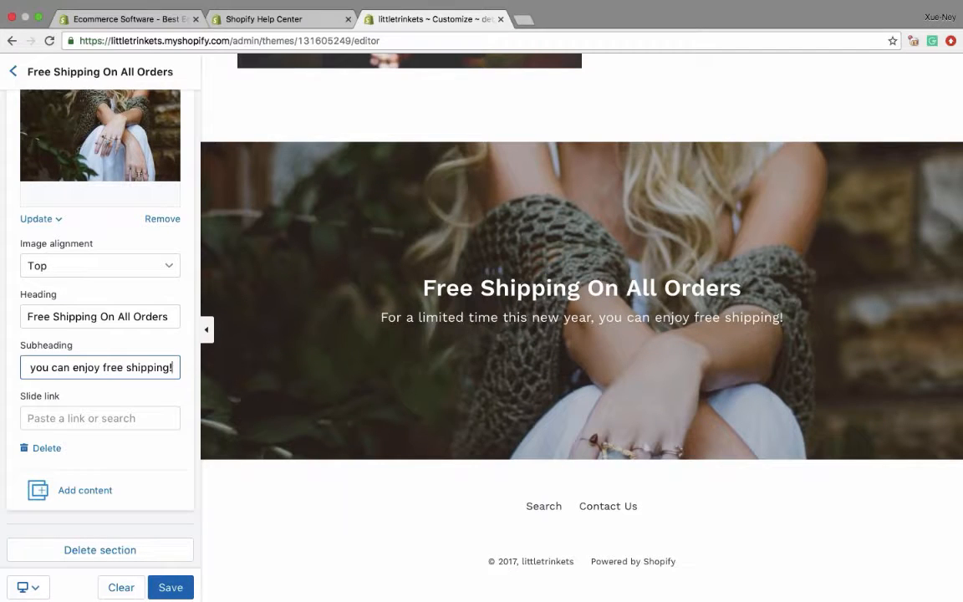
- Set the slide's image alignment to Middle and look over the slideshow settings
scroll(58, 373, "up", 4)
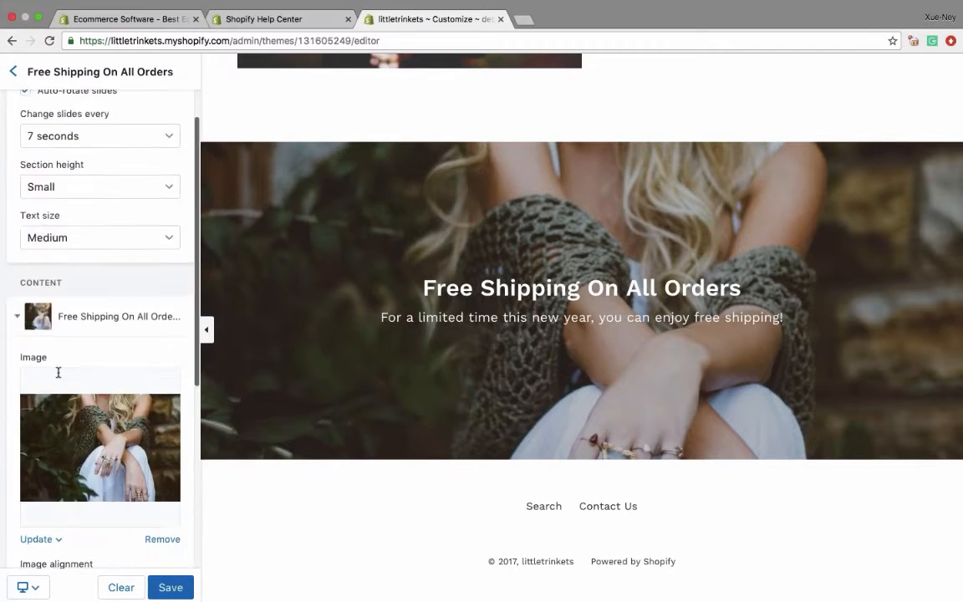
scroll(58, 373, "down", 3)
left_click(56, 372)
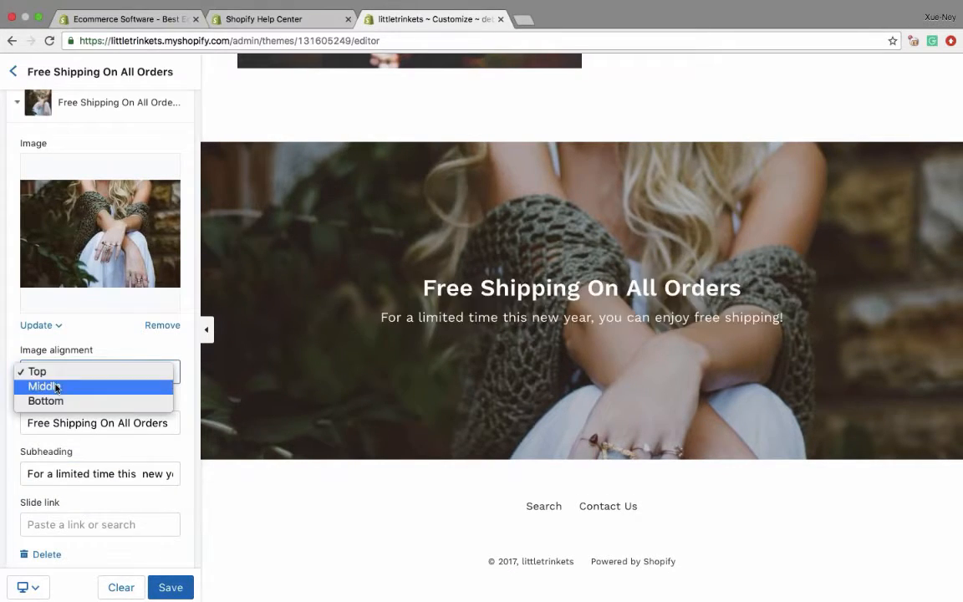
left_click(56, 386)
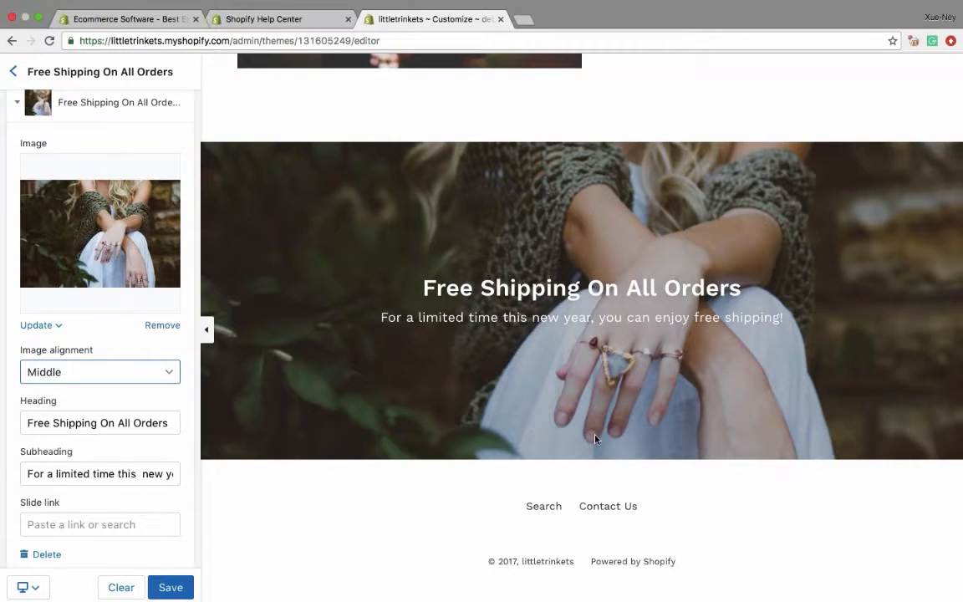
scroll(101, 334, "down", 3)
scroll(100, 329, "up", 5)
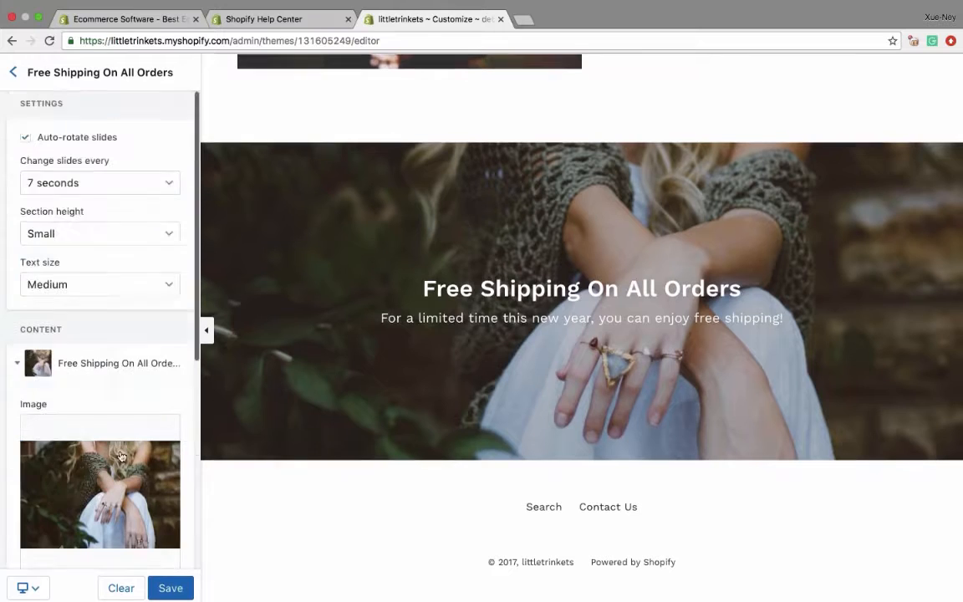
- Save the free-shipping slideshow changes and return to the theme's section list
left_click(170, 588)
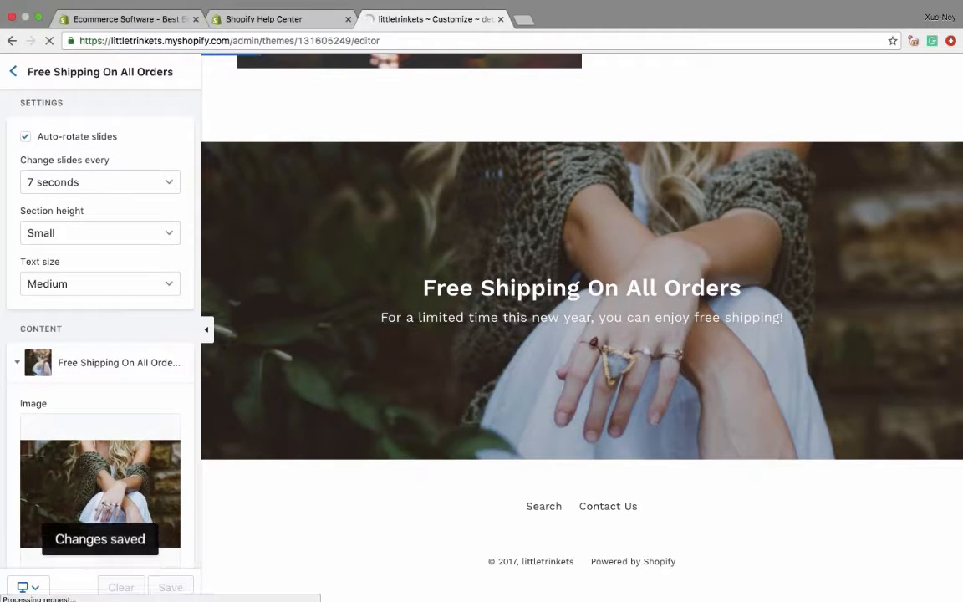
left_click(19, 72)
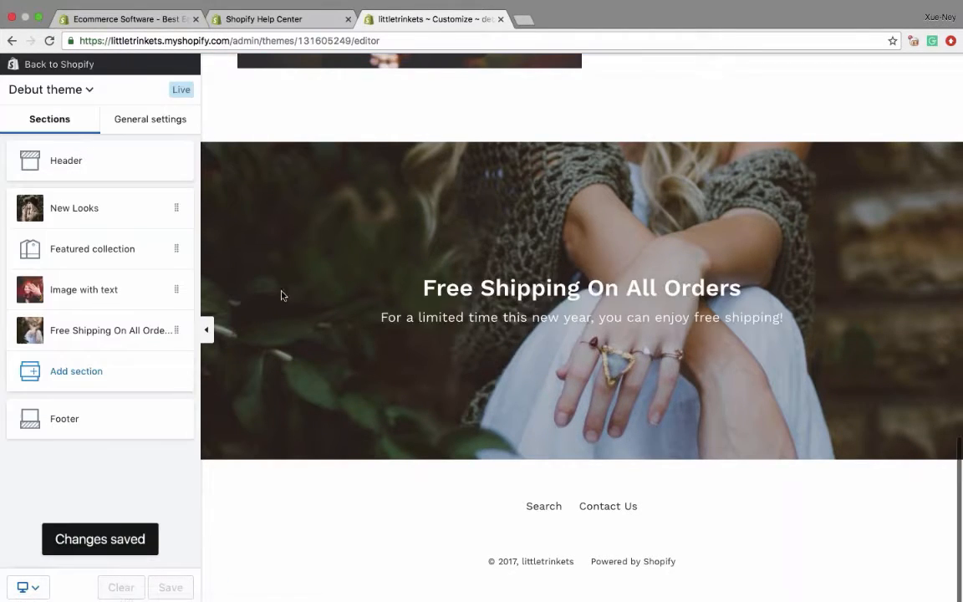
- Move the Free Shipping On All Orders section above New Looks, making it the first homepage section, and review the page
scroll(328, 257, "up", 10)
scroll(328, 258, "up", 6)
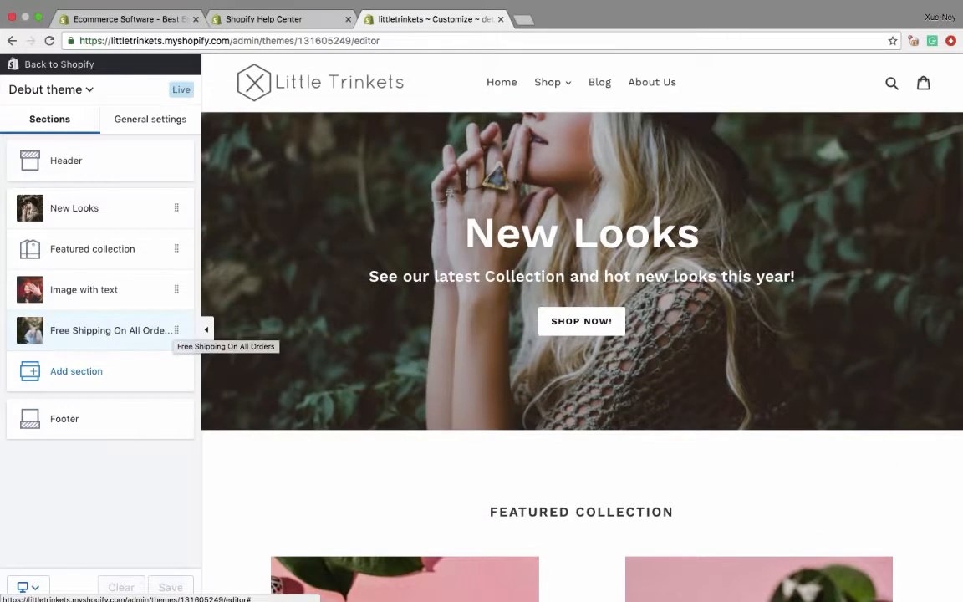
left_click_drag(184, 334, 170, 209)
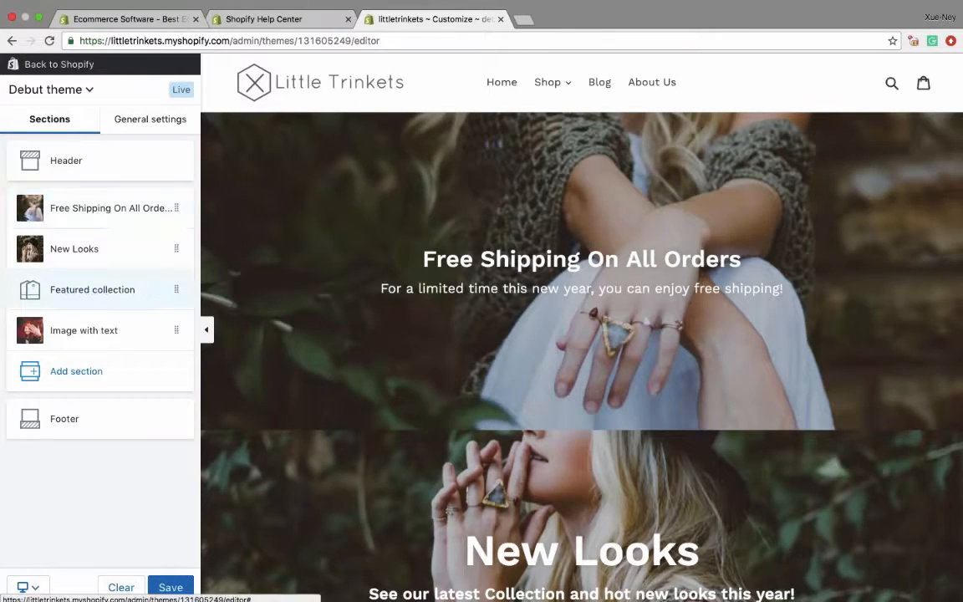
scroll(442, 324, "down", 3)
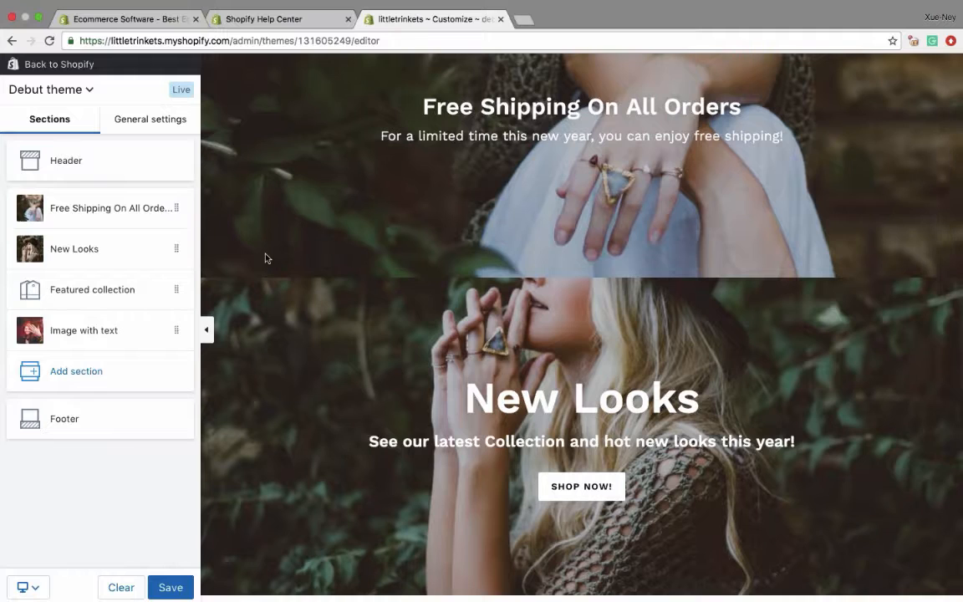
- Try the Free Shipping On All Orders section directly below New Looks, and return it to the end of the homepage below Image with text
left_click_drag(177, 207, 180, 250)
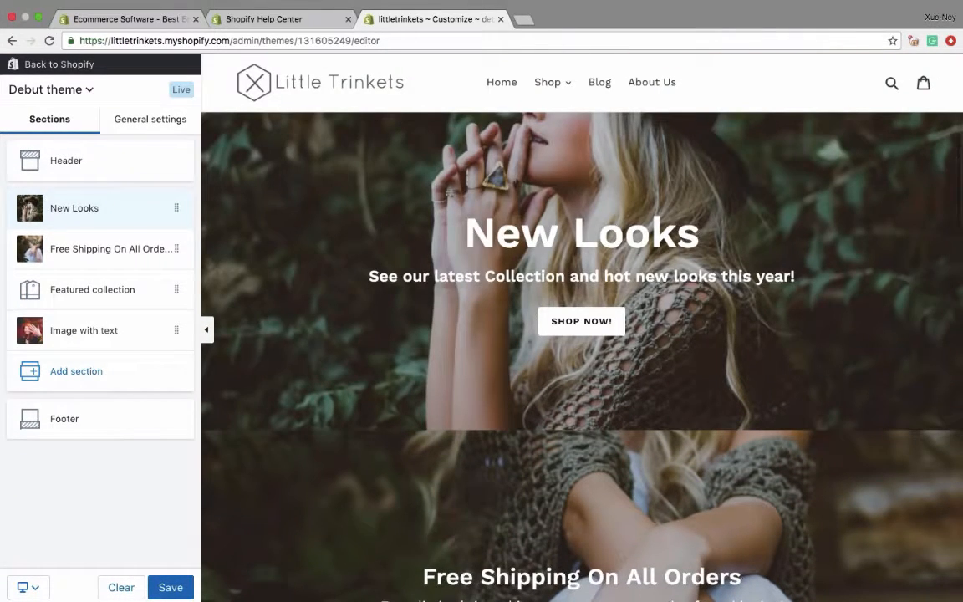
scroll(468, 251, "down", 7)
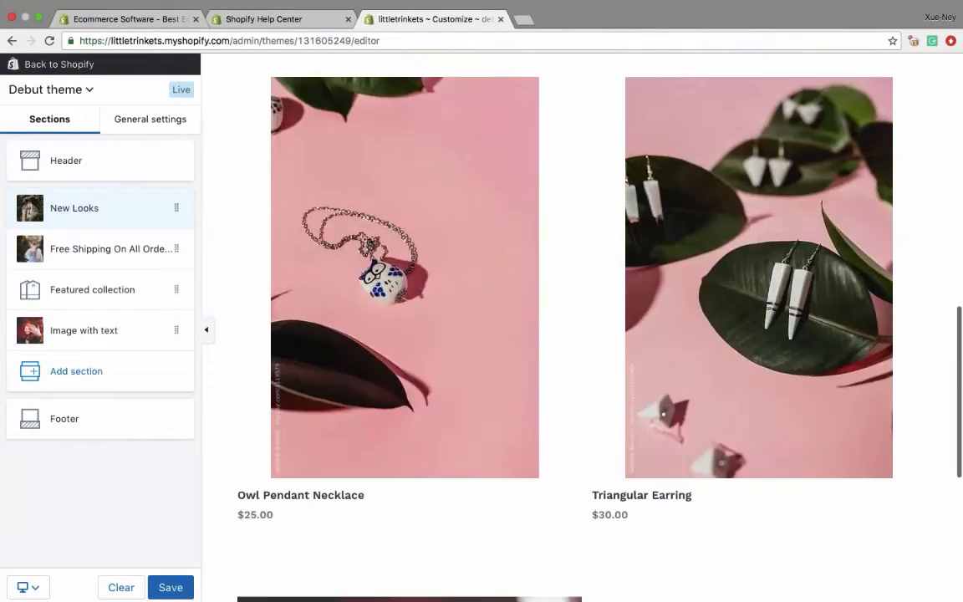
scroll(468, 250, "up", 11)
scroll(468, 250, "up", 2)
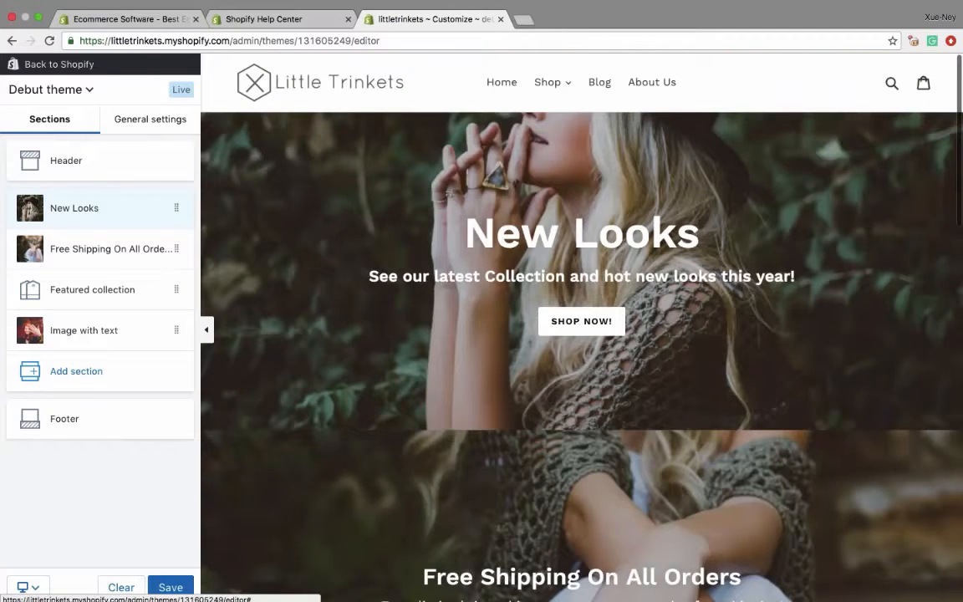
left_click_drag(178, 260, 177, 330)
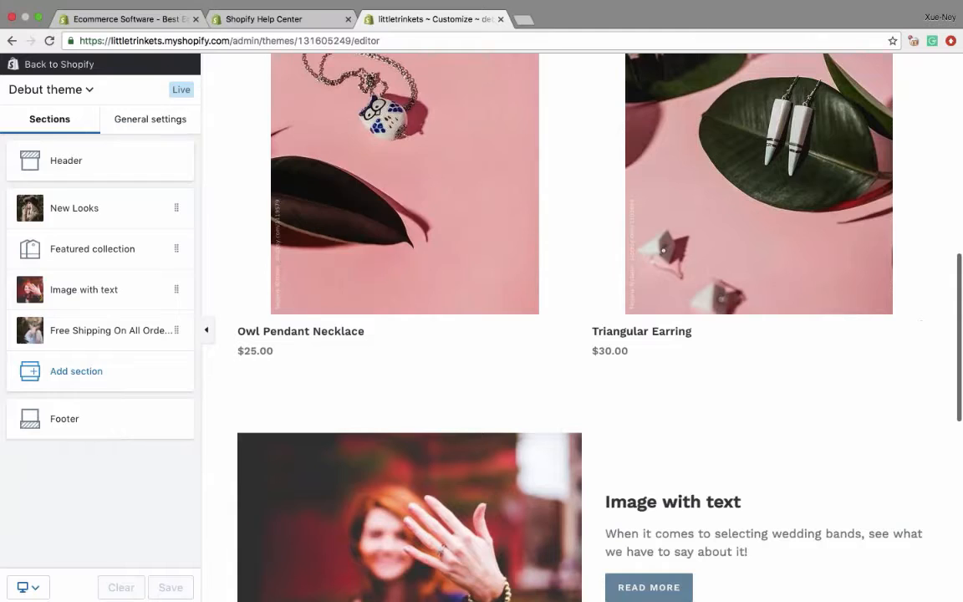
- Review the theme's general color settings for text, buttons, image overlays and background against the homepage preview
left_click(149, 118)
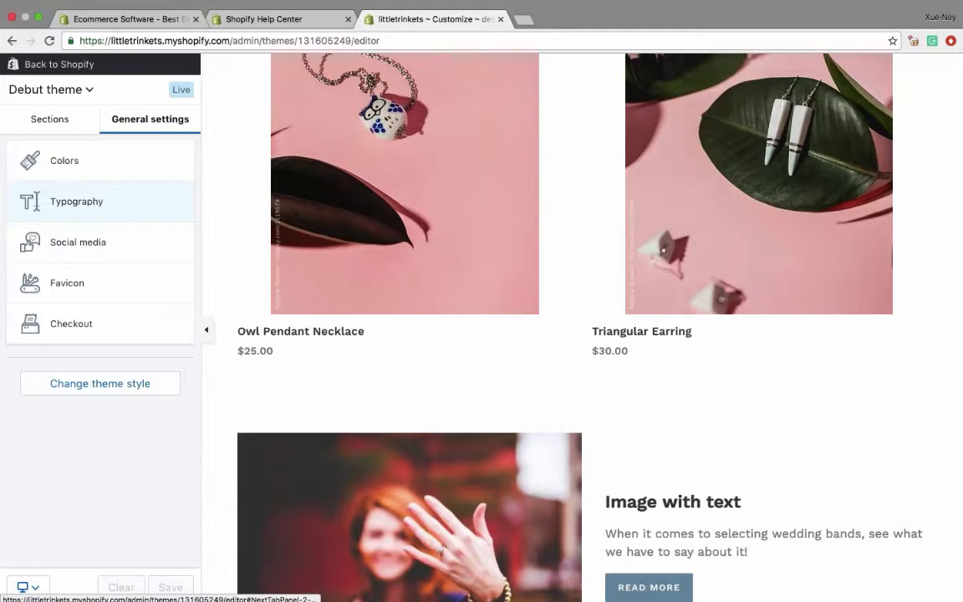
left_click(96, 157)
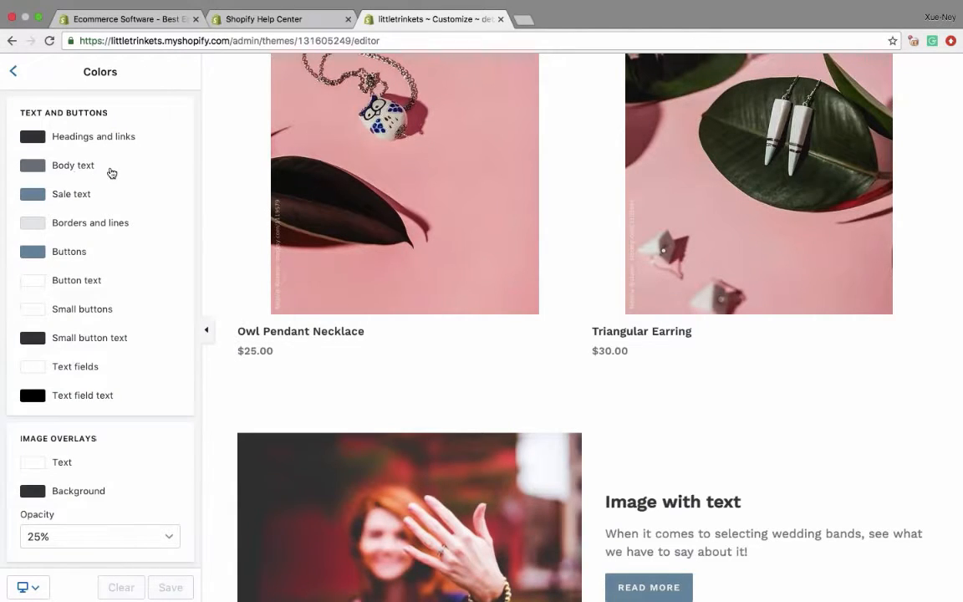
scroll(112, 173, "down", 1)
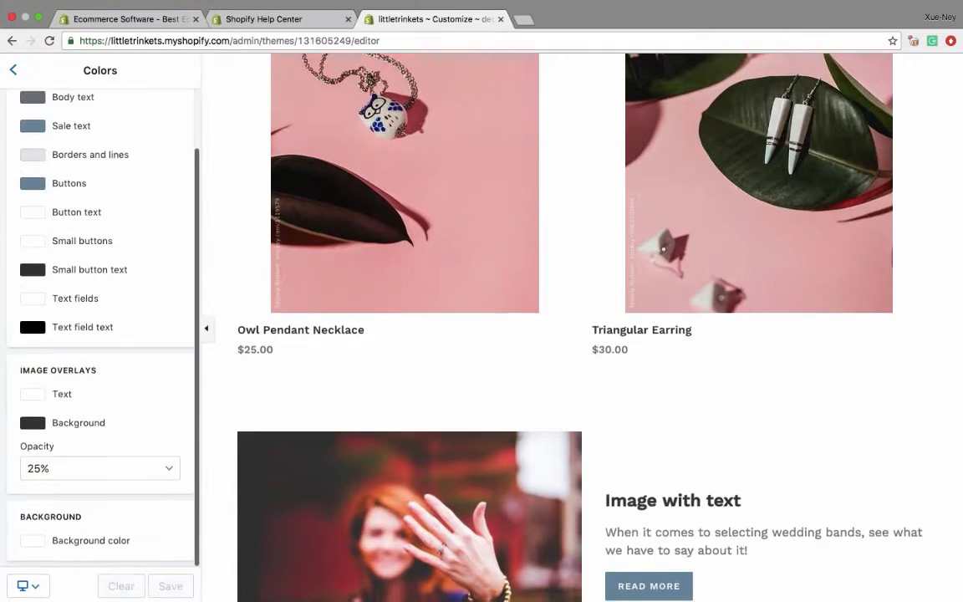
scroll(112, 173, "up", 1)
scroll(412, 356, "up", 6)
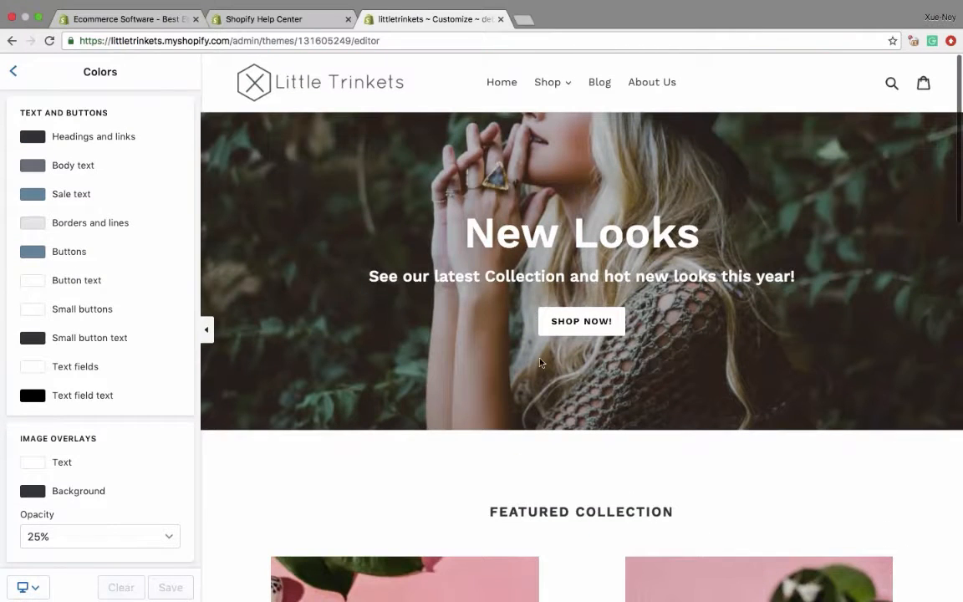
scroll(362, 315, "down", 6)
scroll(362, 315, "up", 6)
left_click(13, 71)
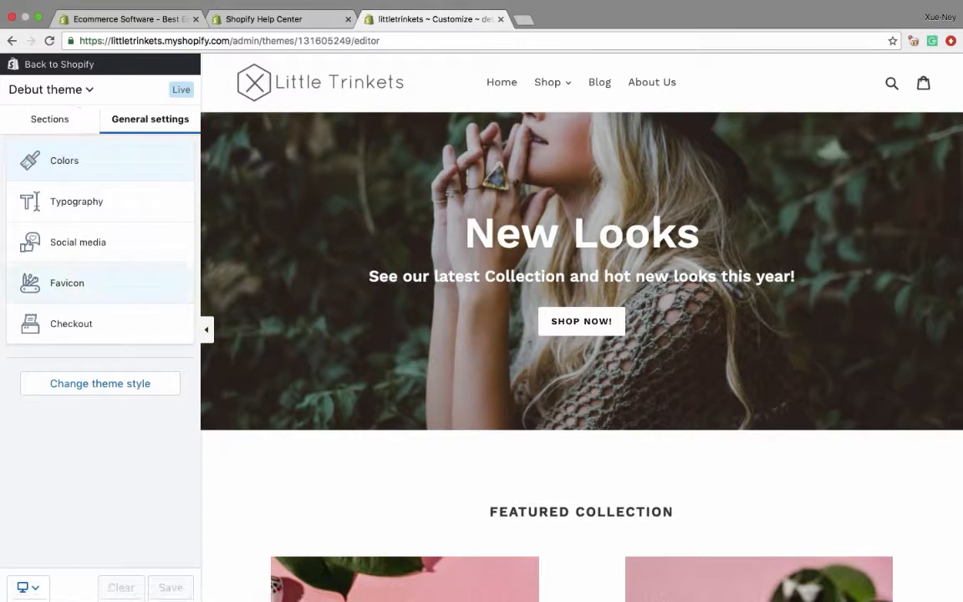
- Look through the section types available to add to the homepage while reviewing the current layout, without adding one
left_click(74, 122)
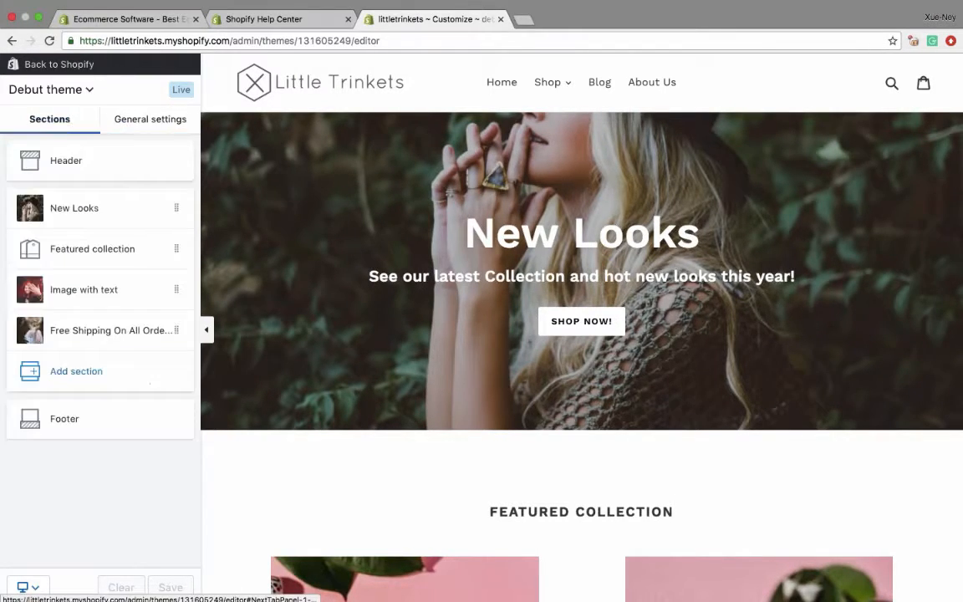
left_click(76, 373)
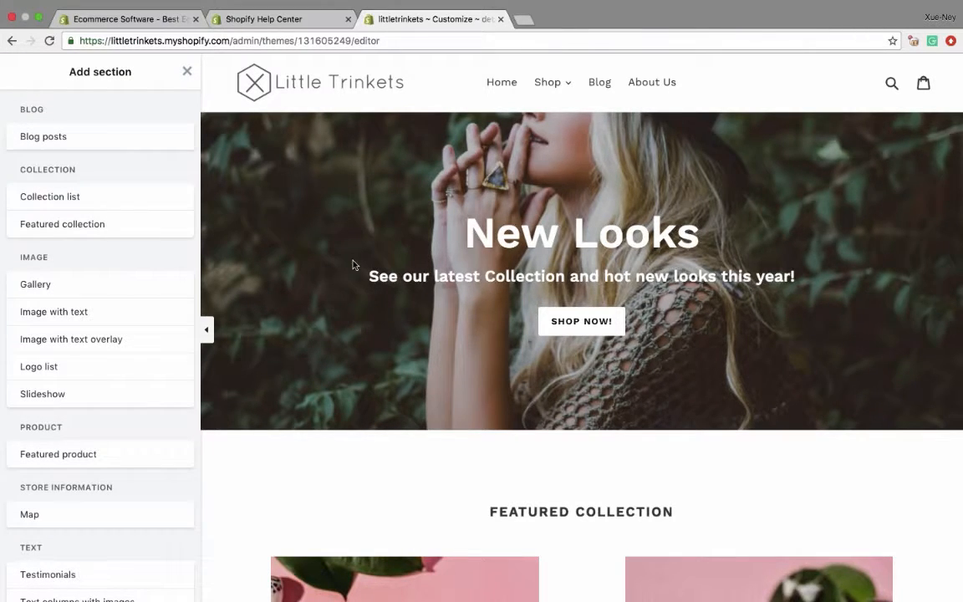
scroll(352, 265, "down", 8)
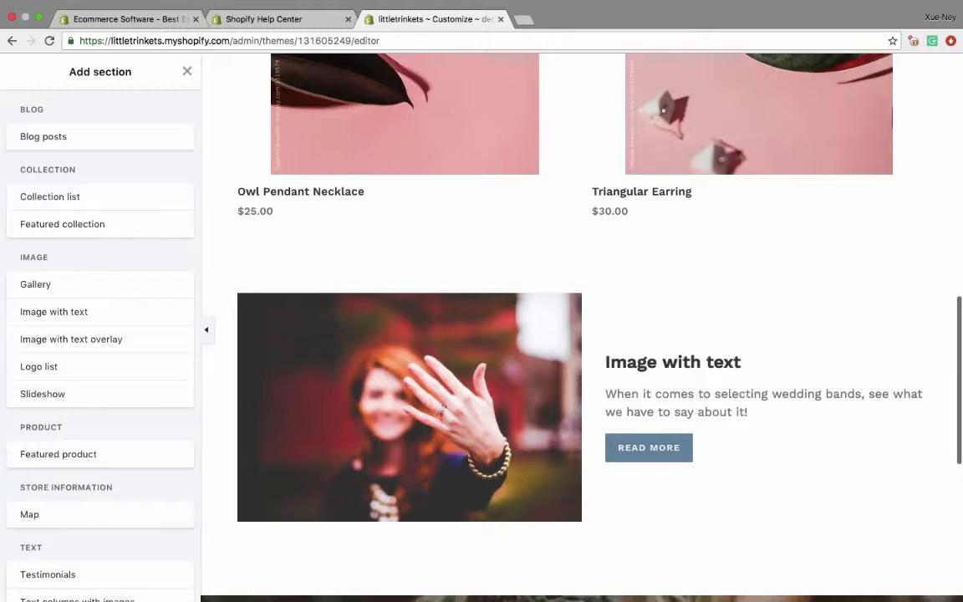
scroll(582, 326, "up", 10)
scroll(582, 326, "down", 4)
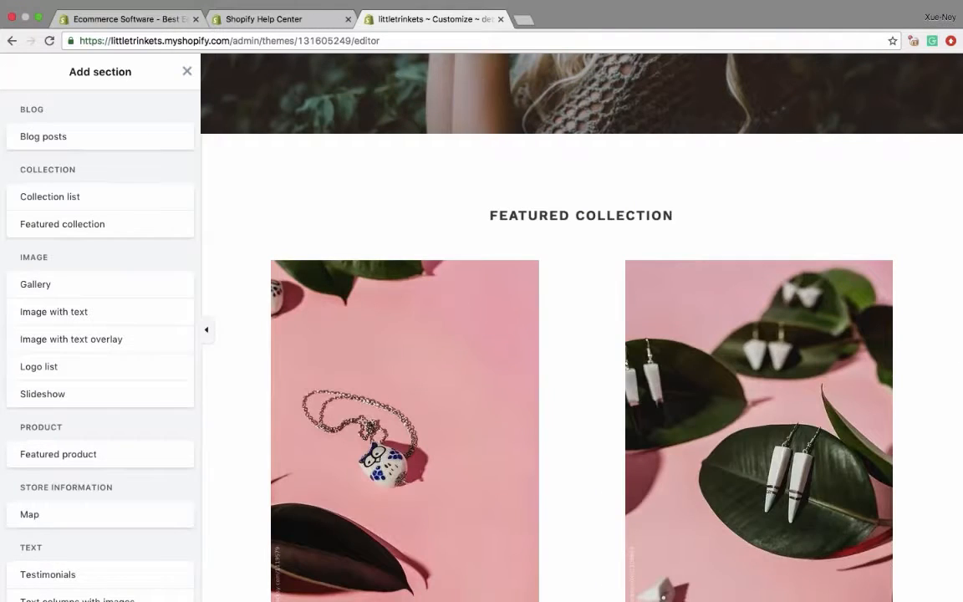
scroll(582, 326, "down", 8)
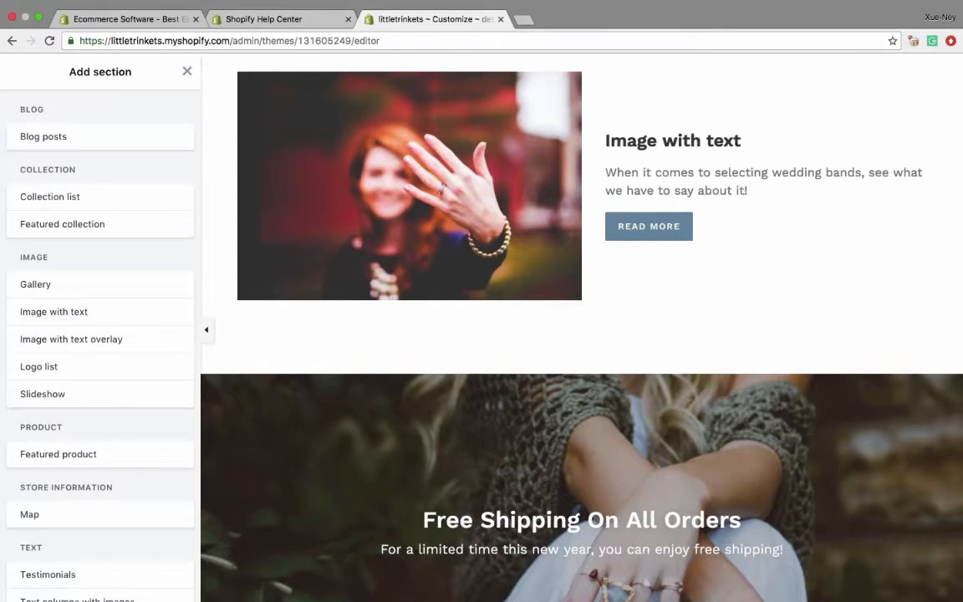
scroll(122, 251, "down", 1)
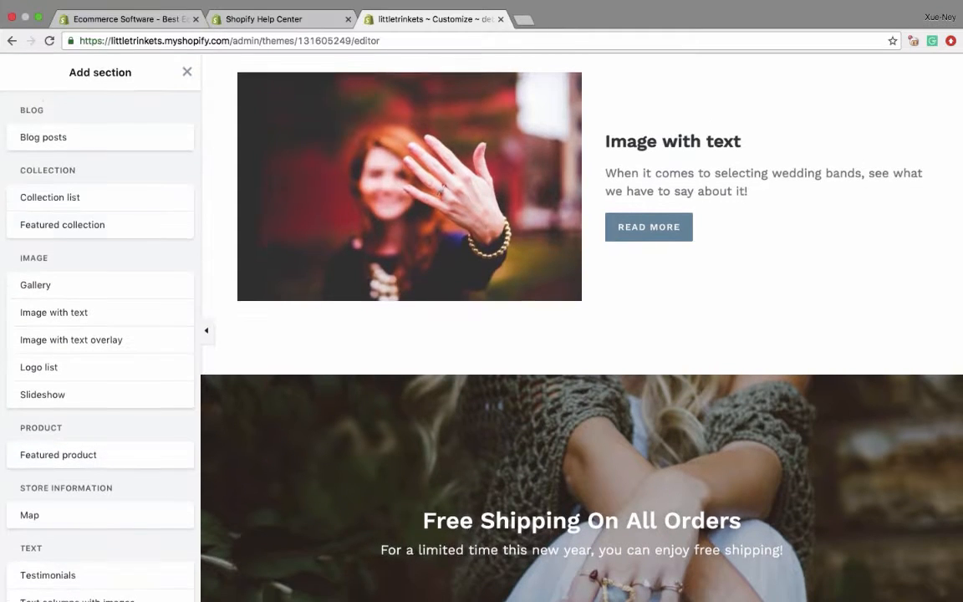
scroll(113, 395, "down", 3)
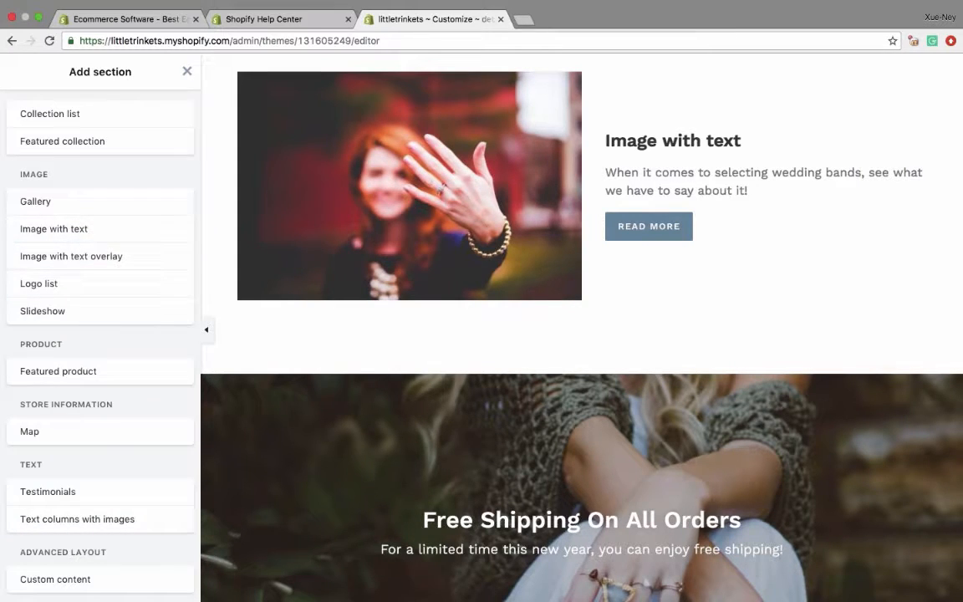
left_click(186, 70)
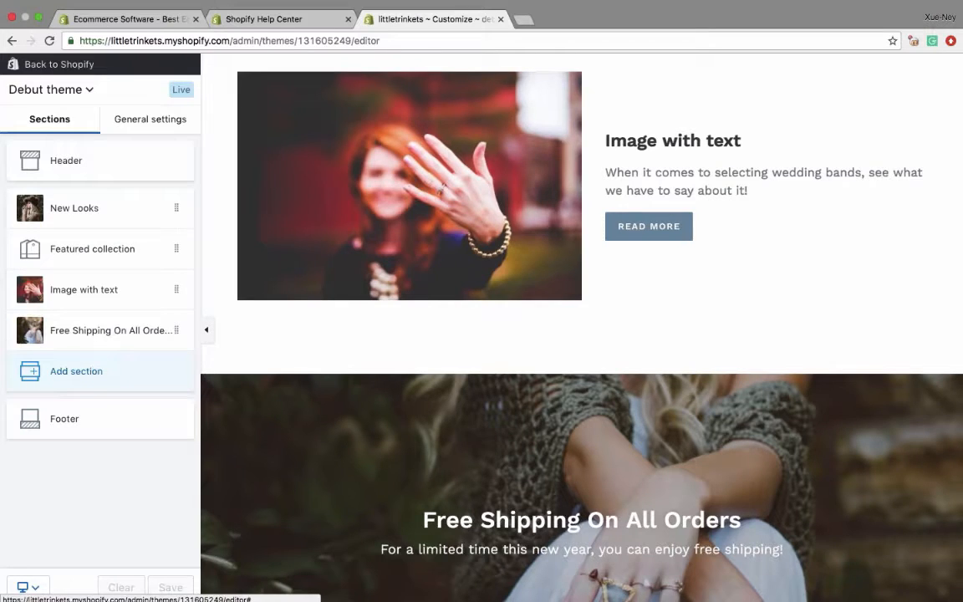
- Leave the theme editor for the store's Themes page and open the Shopify Theme Store
scroll(408, 226, "up", 10)
scroll(409, 228, "up", 5)
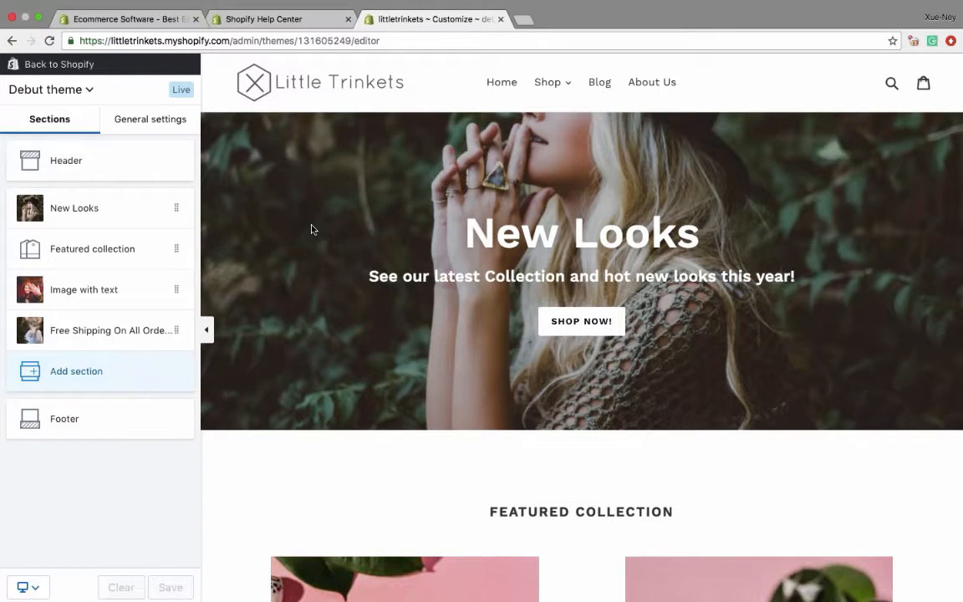
left_click(60, 65)
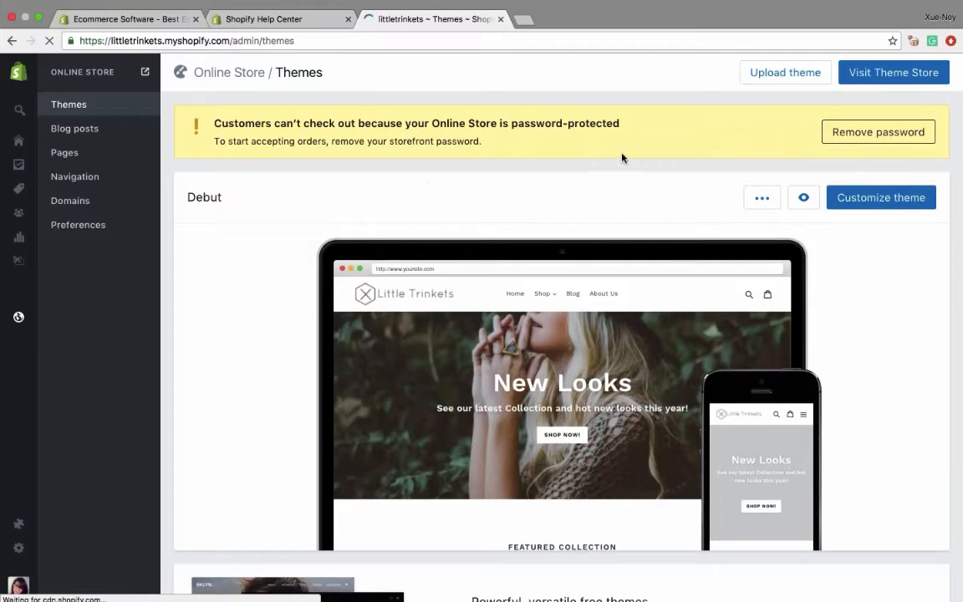
left_click(885, 75)
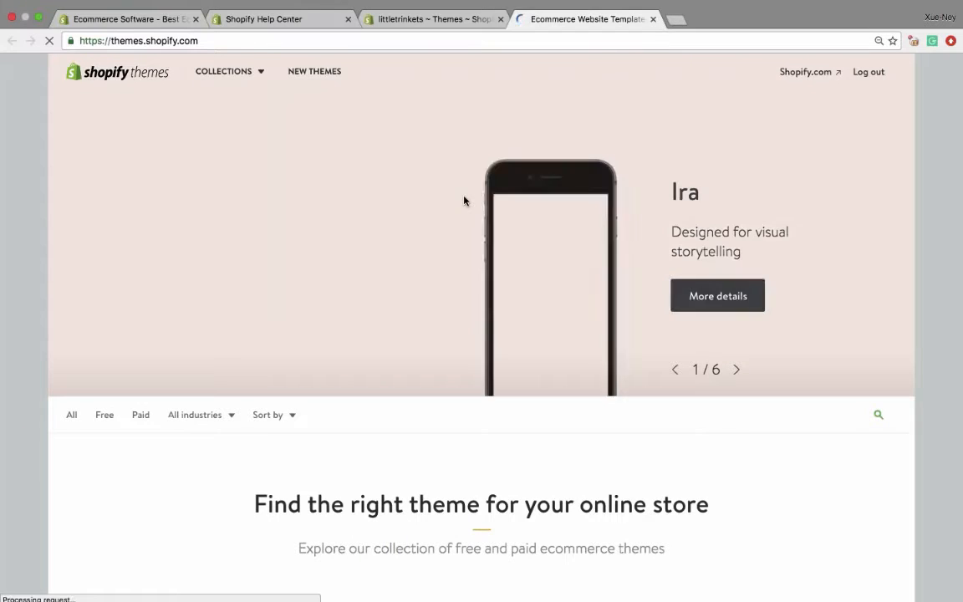
- Look through the new and trending theme collections on the Theme Store's home page
scroll(307, 330, "down", 5)
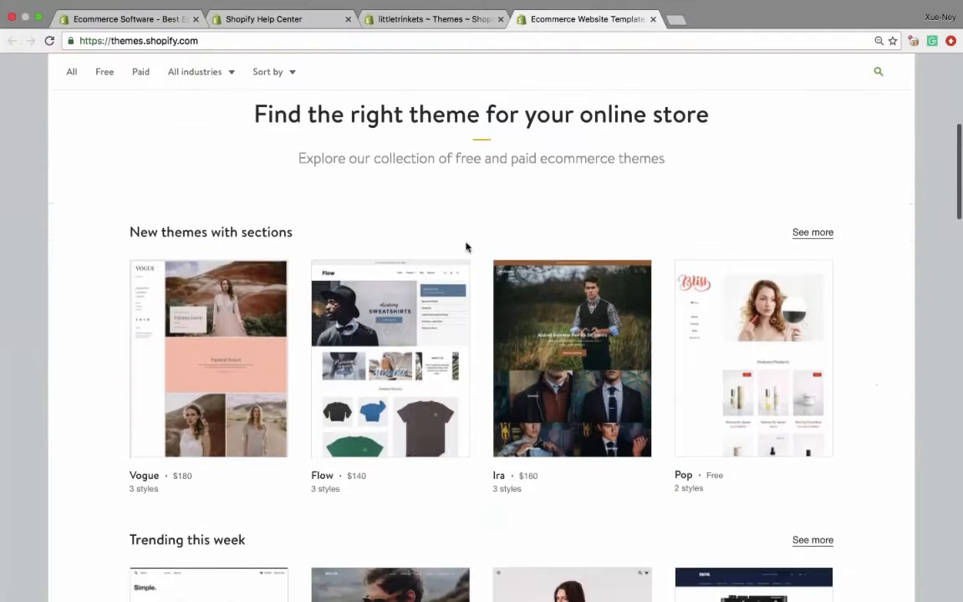
scroll(307, 330, "down", 4)
scroll(307, 330, "down", 1)
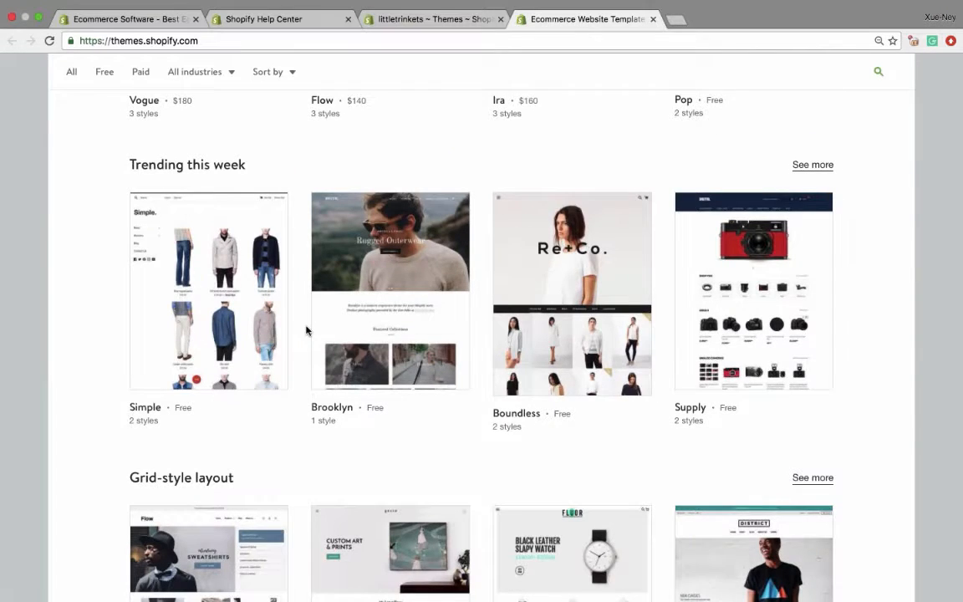
scroll(306, 330, "up", 12)
- Filter the Theme Store to free themes and browse the listed designs
left_click(106, 418)
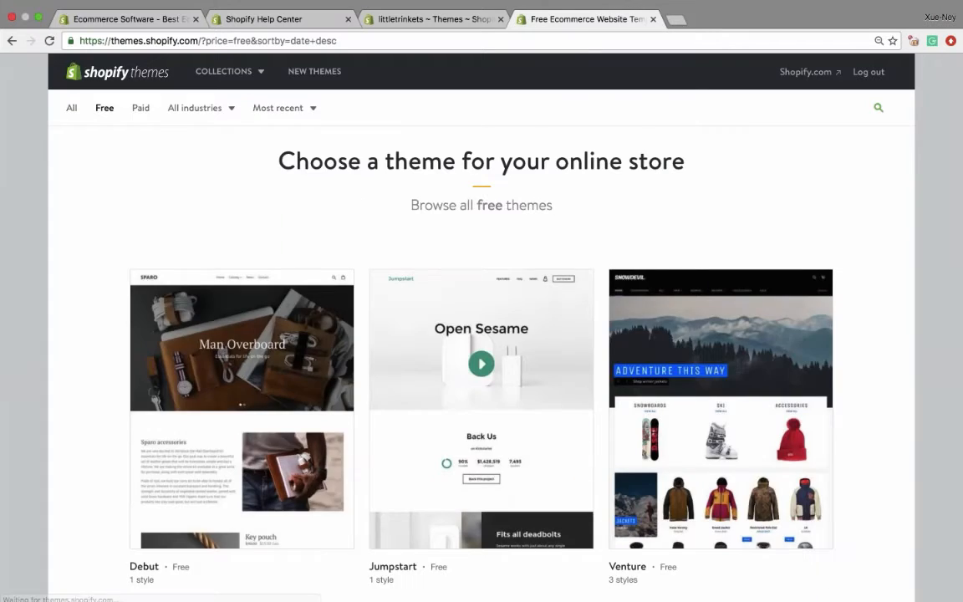
scroll(278, 294, "down", 6)
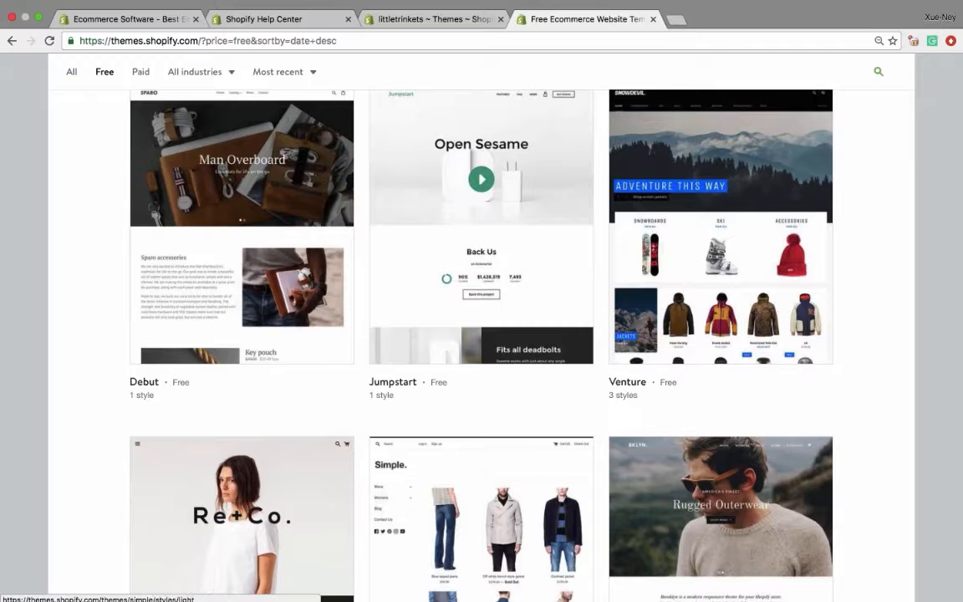
scroll(415, 494, "down", 4)
scroll(414, 494, "up", 6)
- Filter the Theme Store to paid themes and open the Vogue theme's page
left_click(140, 110)
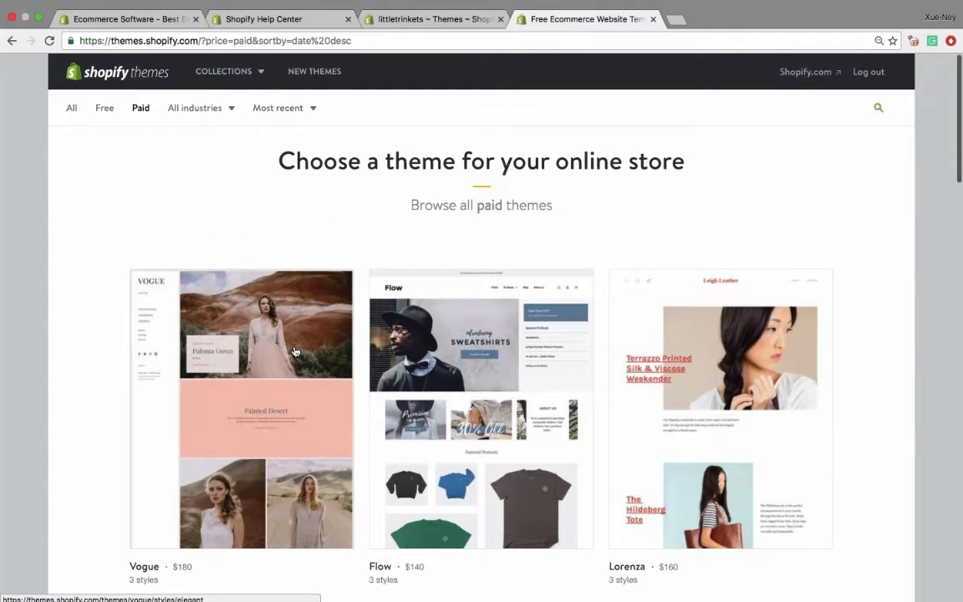
scroll(295, 351, "down", 1)
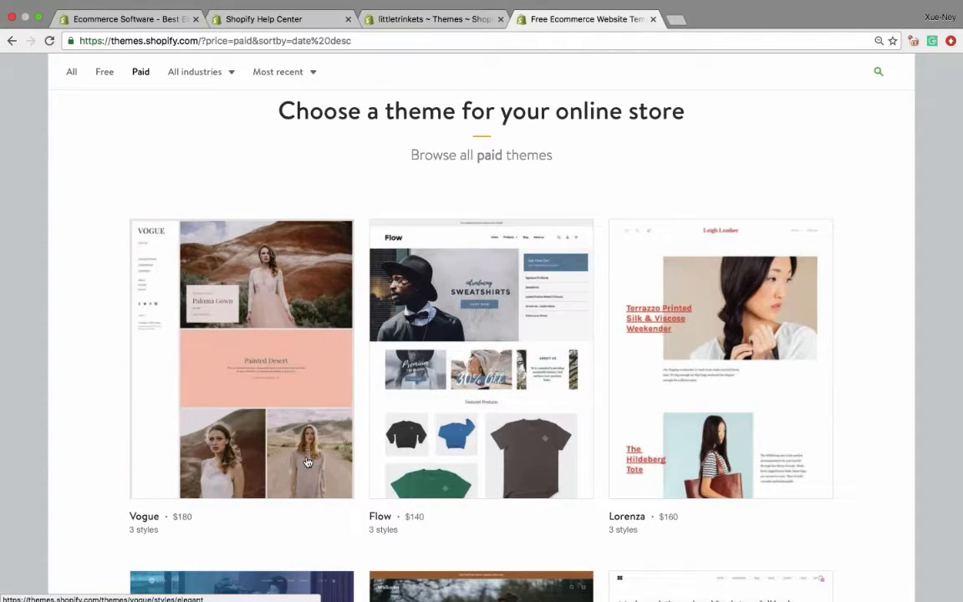
left_click(287, 403)
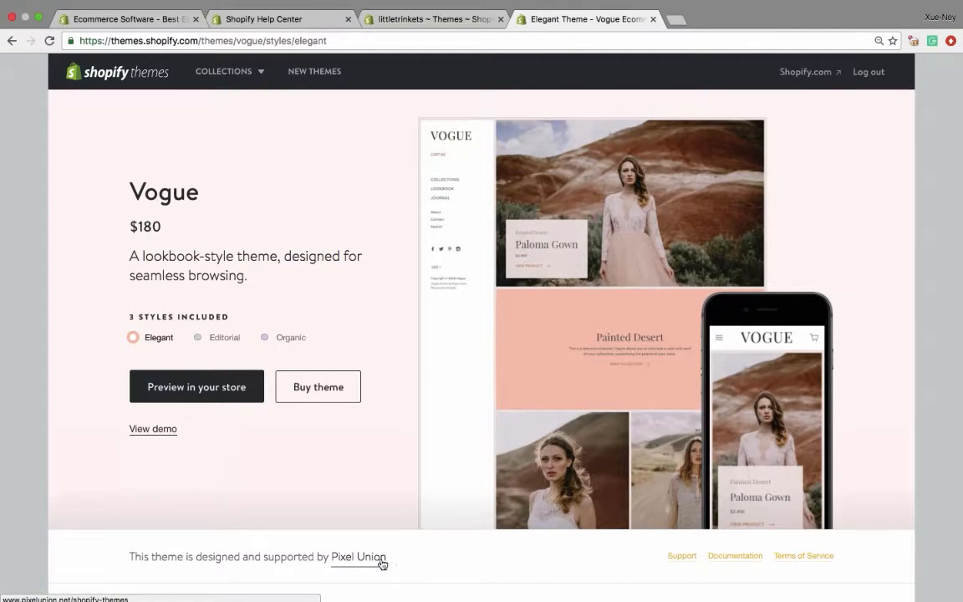
- Examine the Vogue theme's included styles, purchase options and theme features
scroll(368, 307, "down", 2)
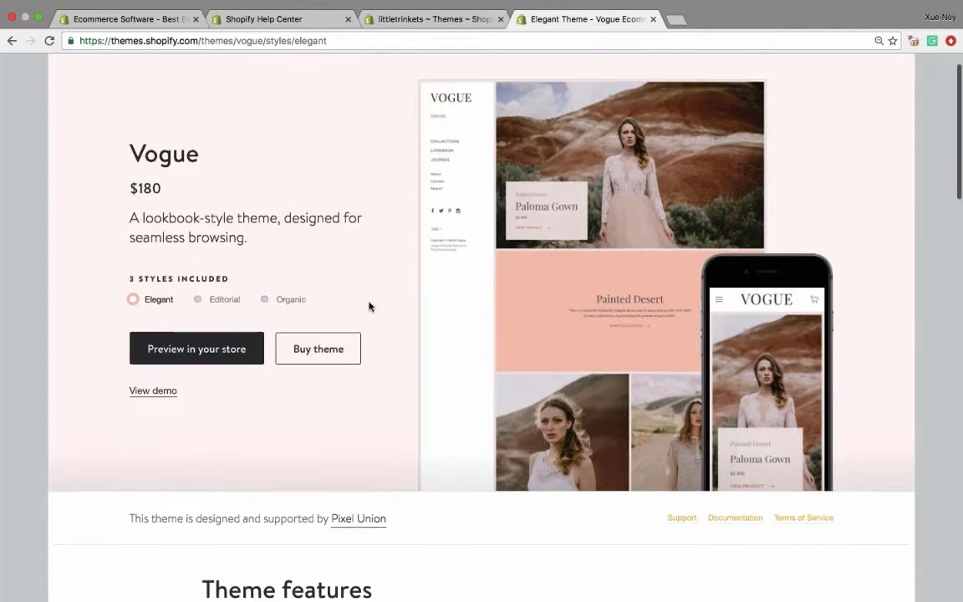
scroll(369, 307, "up", 2)
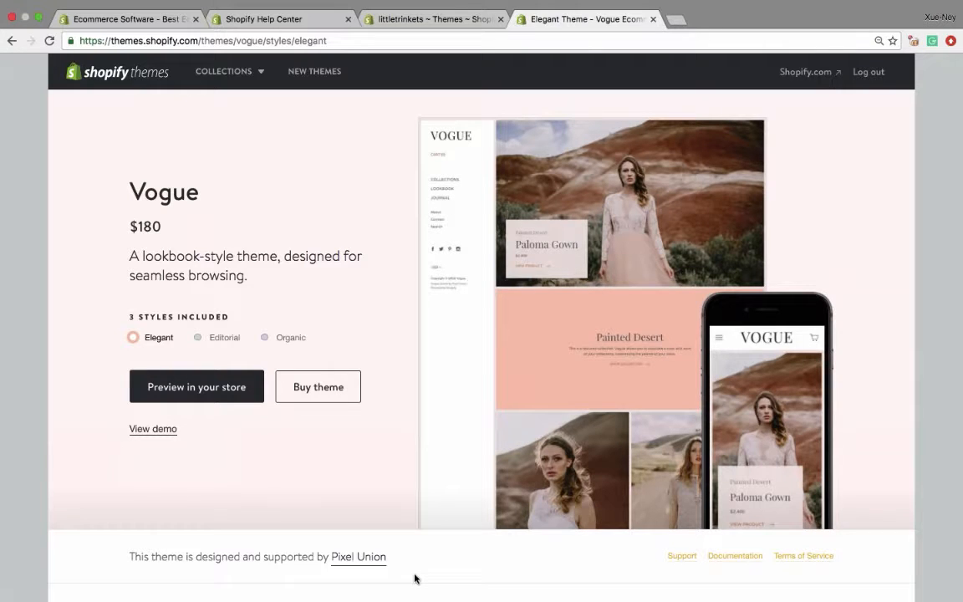
scroll(414, 578, "down", 13)
scroll(415, 579, "up", 10)
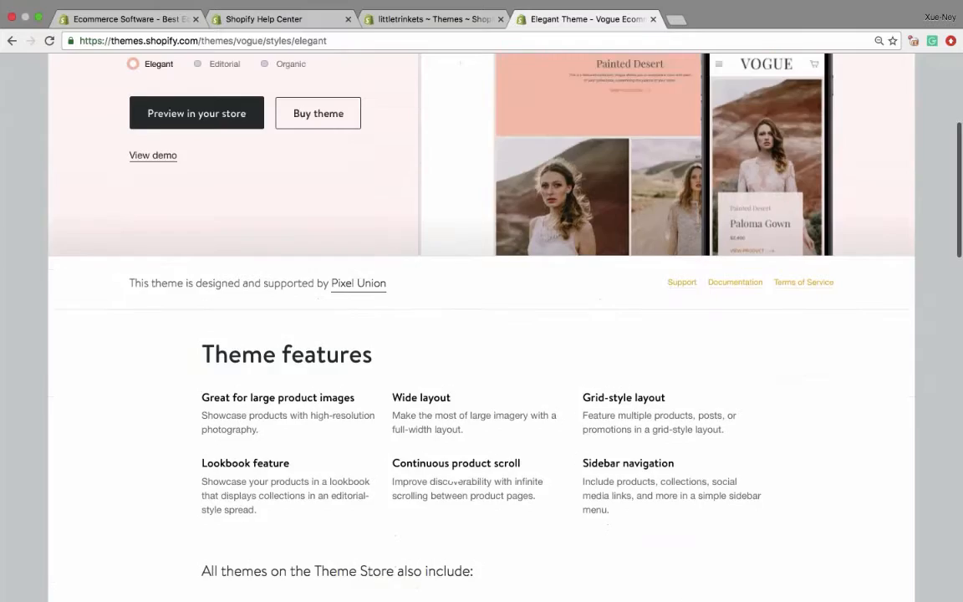
- Check the Theme Store's list of theme collections and return to the store's home page
scroll(415, 502, "up", 3)
mouse_move(550, 427)
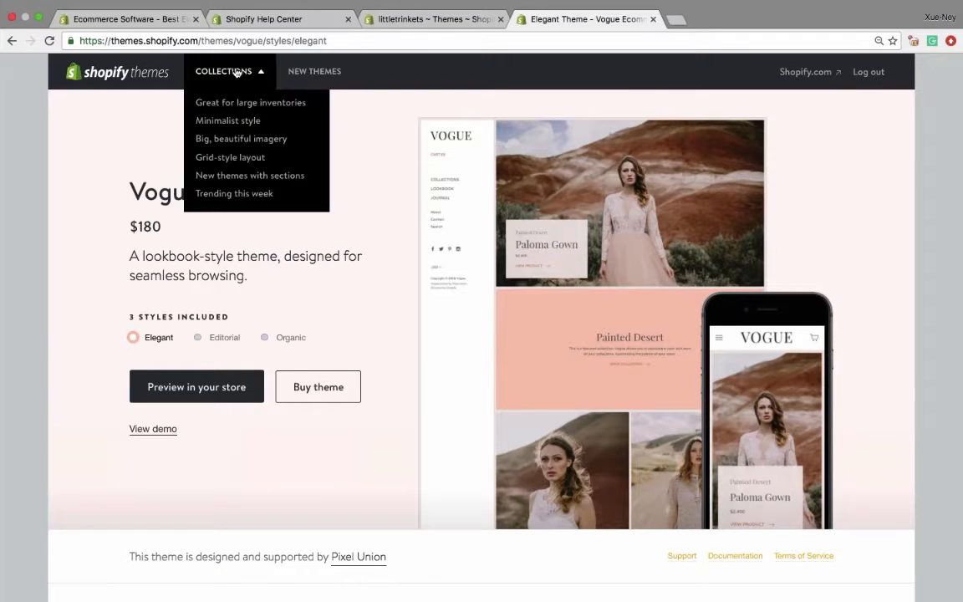
mouse_move(206, 76)
mouse_move(234, 69)
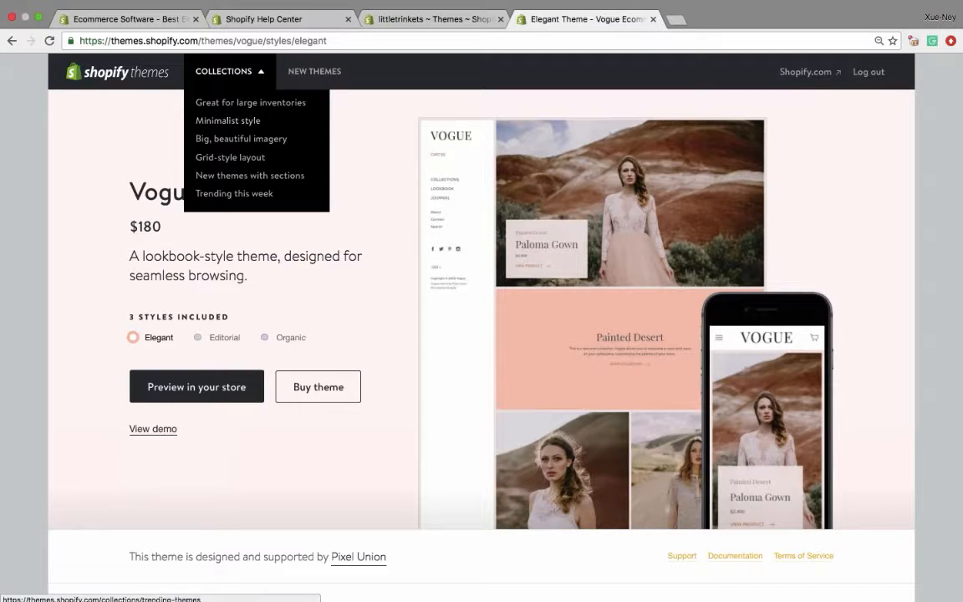
left_click(175, 70)
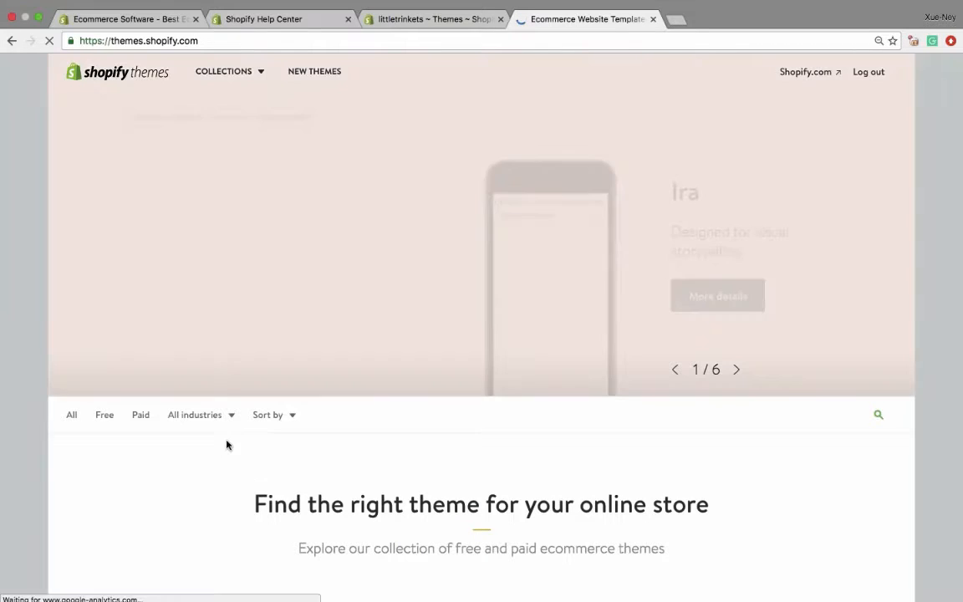
- Examine the industry categories and the new, trending and grid-style theme collections on the Theme Store's home page
mouse_move(194, 415)
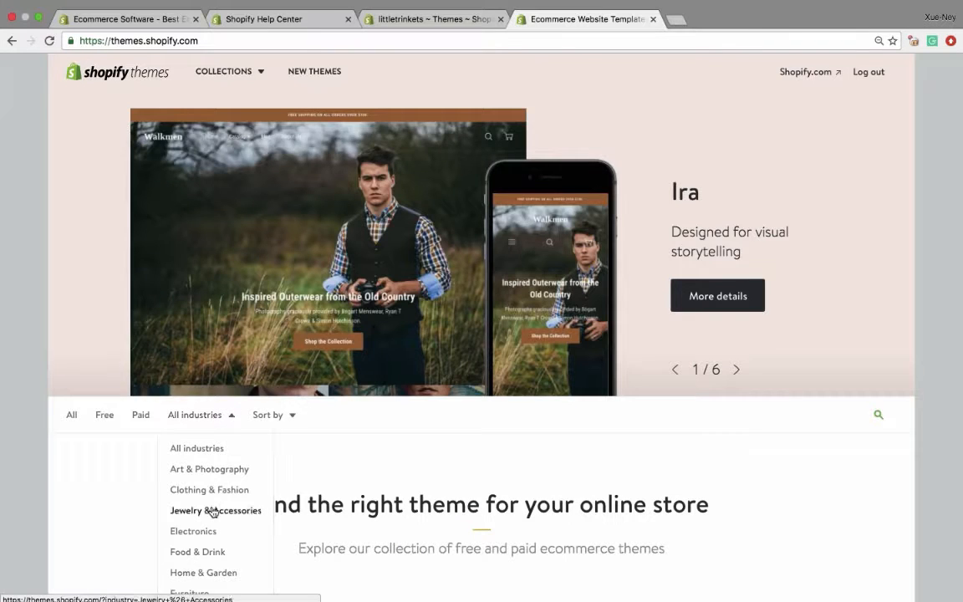
scroll(213, 512, "down", 4)
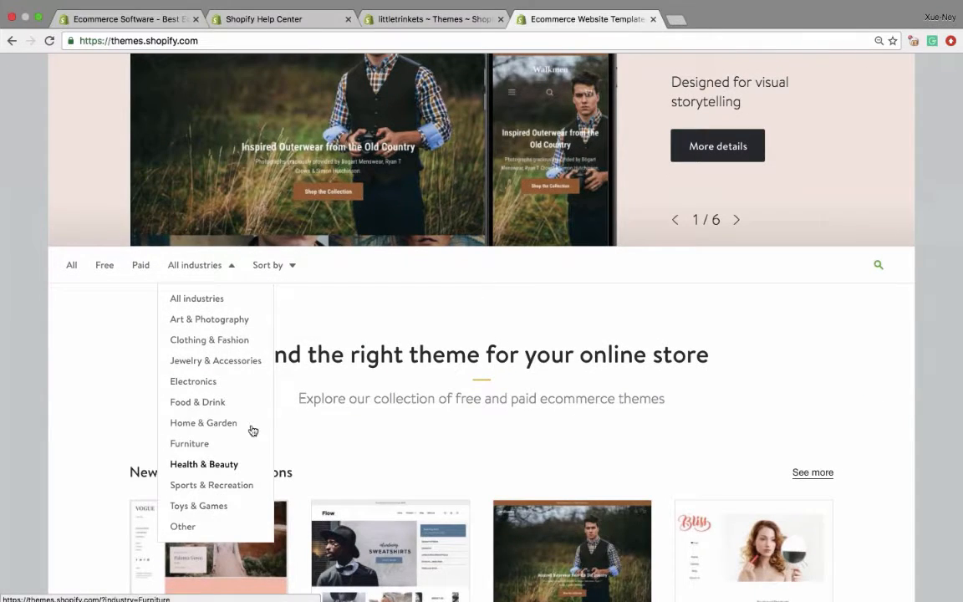
scroll(481, 334, "down", 5)
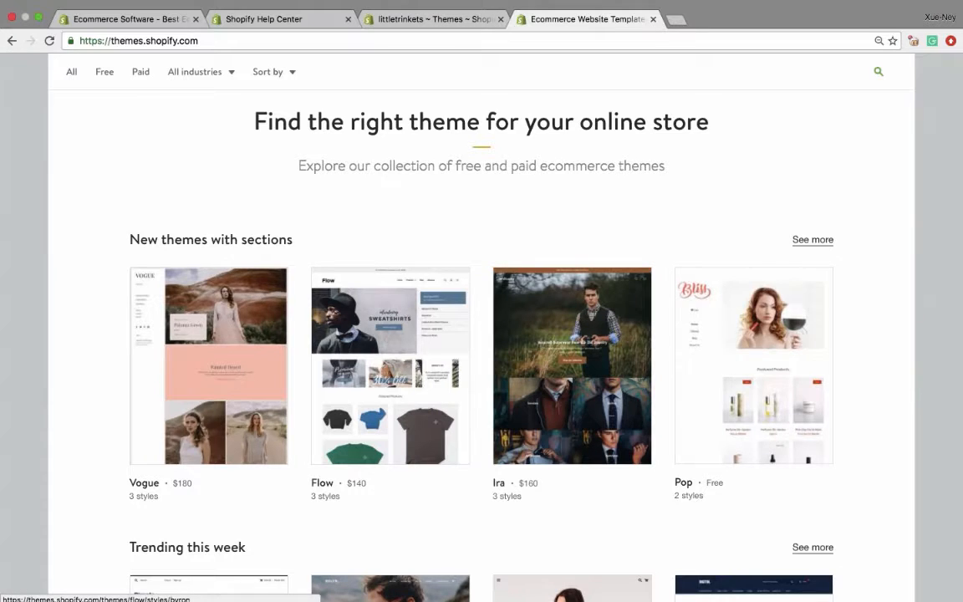
scroll(481, 334, "down", 5)
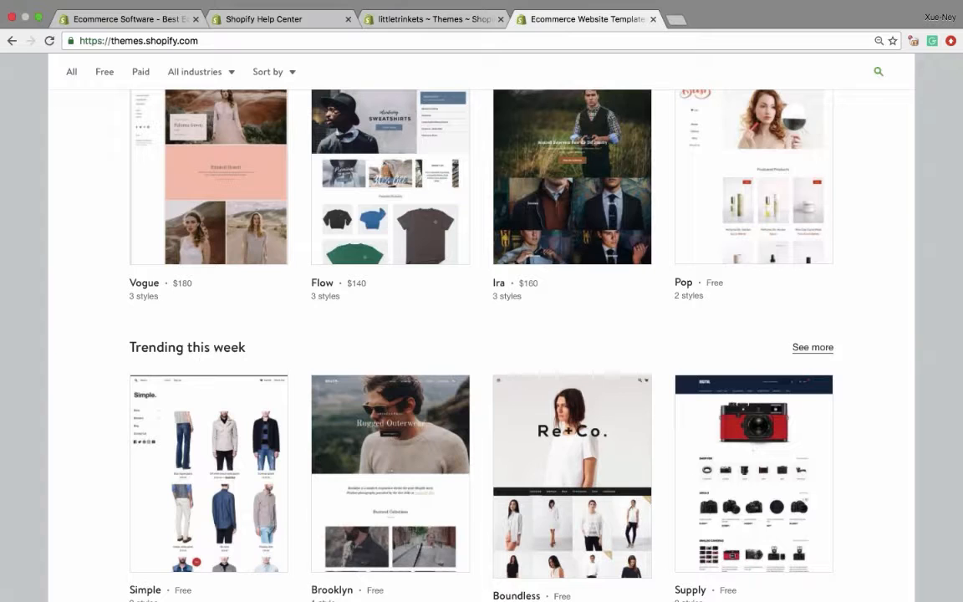
scroll(482, 334, "down", 10)
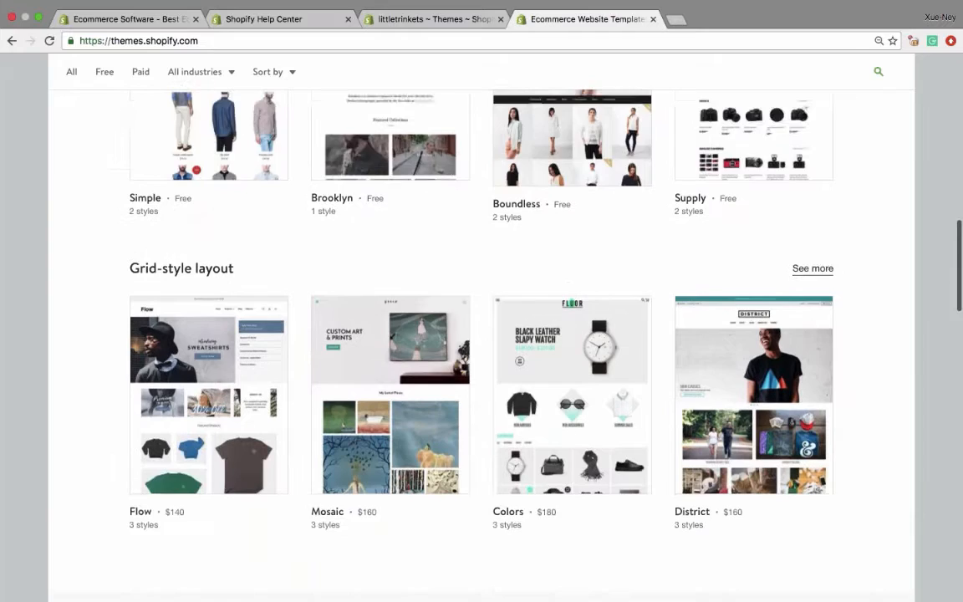
scroll(391, 335, "down", 3)
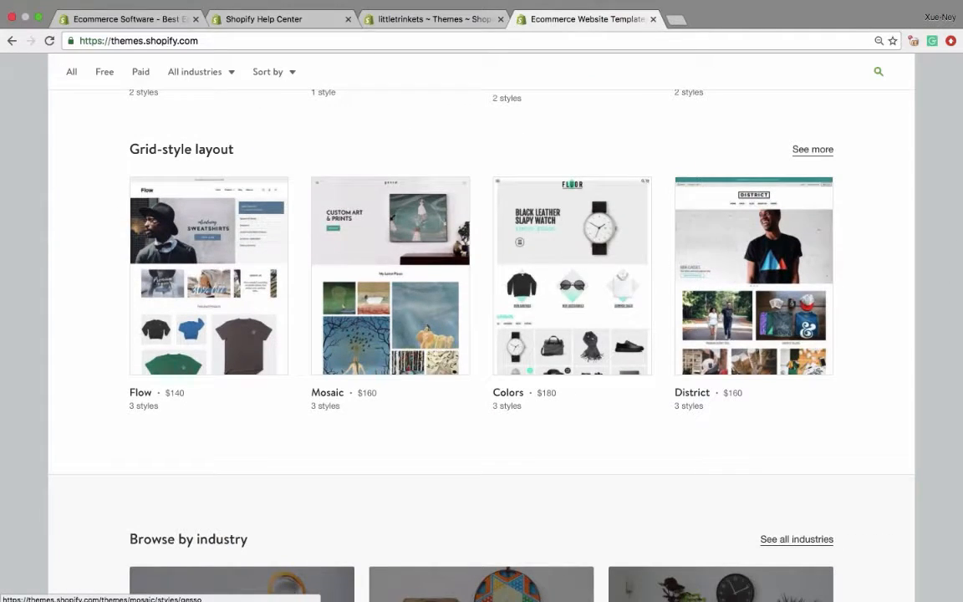
scroll(391, 292, "up", 14)
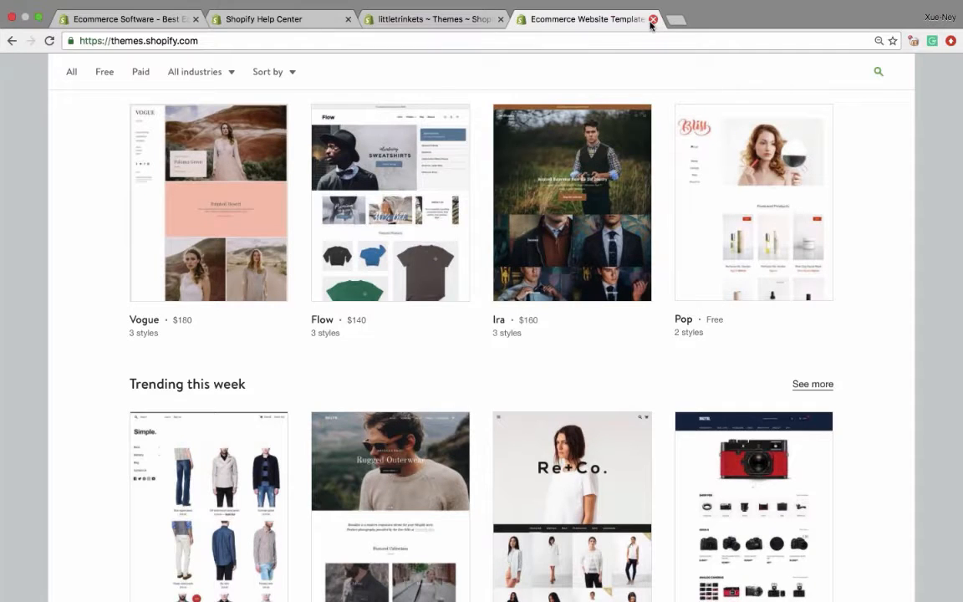
scroll(391, 334, "up", 4)
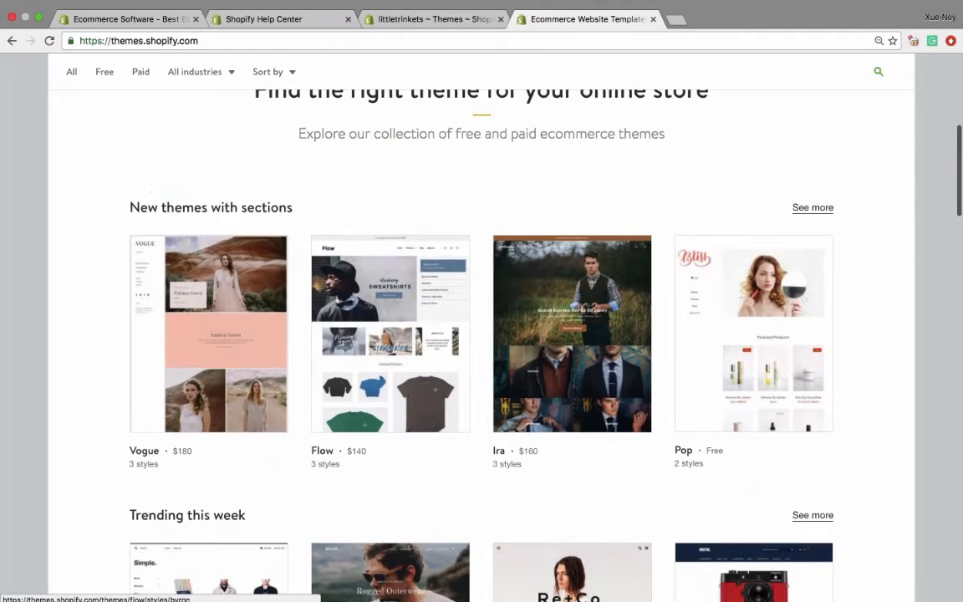
- Filter the Theme Store to free themes and open the Boundless theme's page
left_click(104, 75)
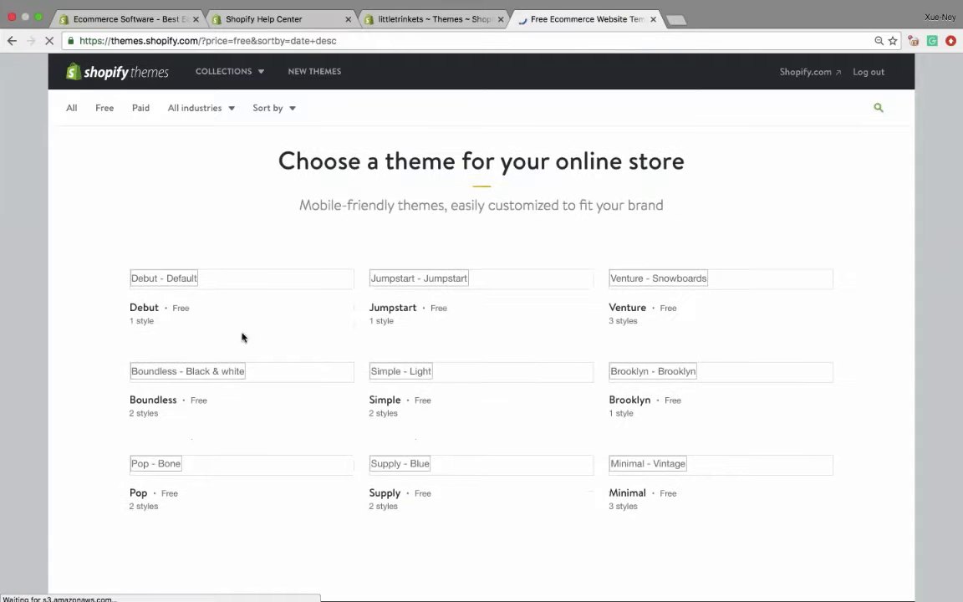
scroll(555, 393, "down", 5)
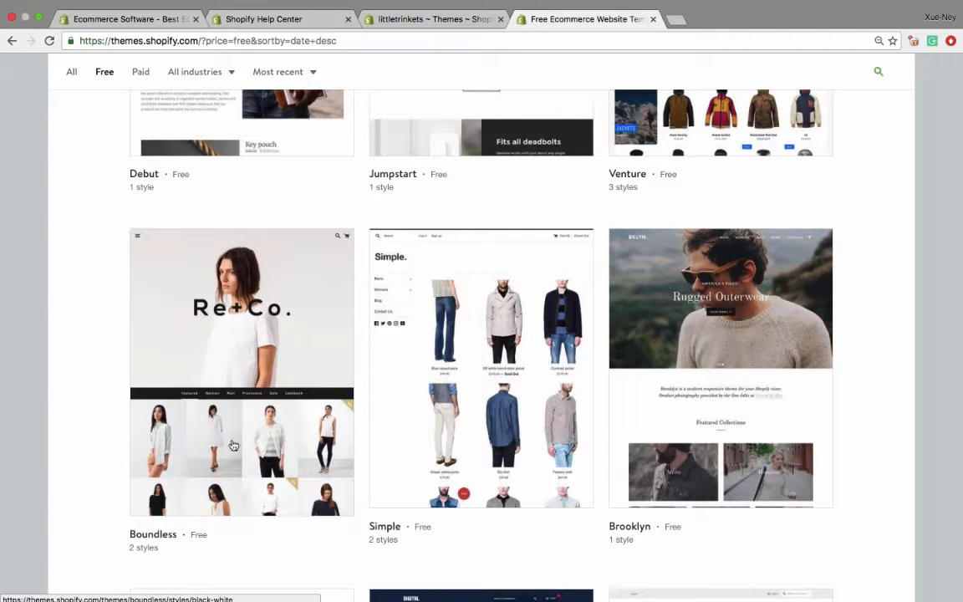
left_click(268, 363)
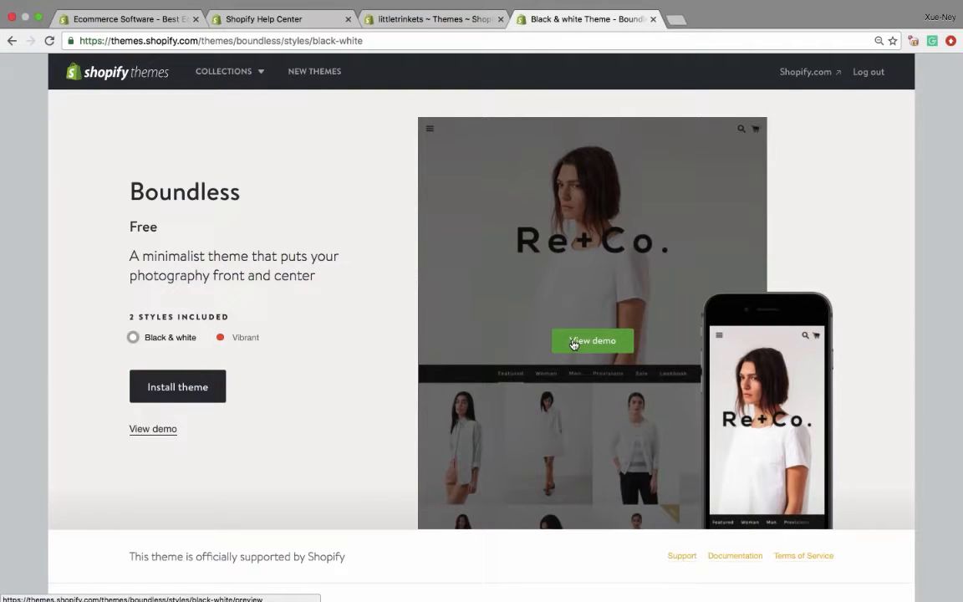
- Install the free Boundless theme to the littletrinkets store as an unpublished theme
scroll(573, 343, "down", 3)
left_click(176, 258)
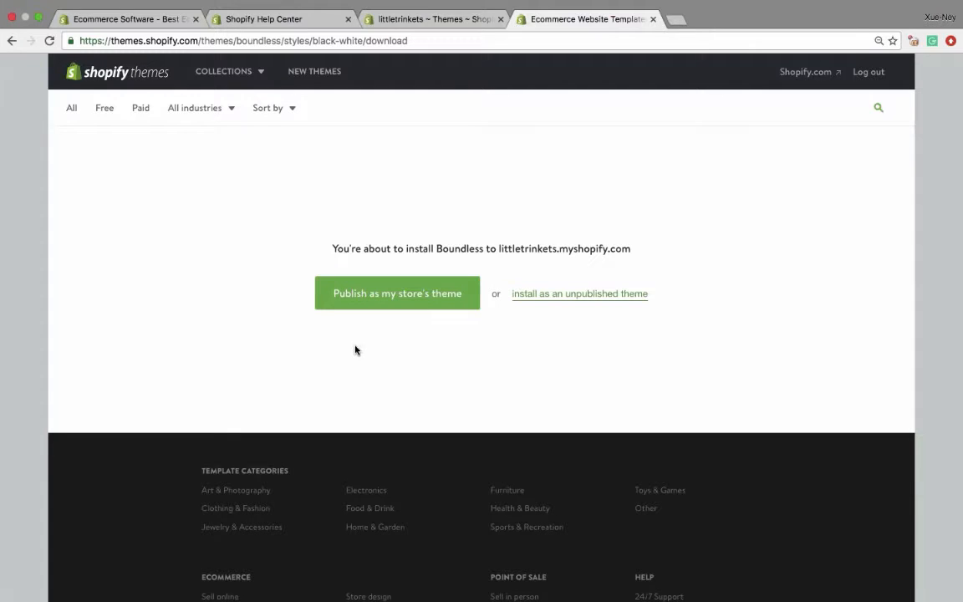
left_click(585, 294)
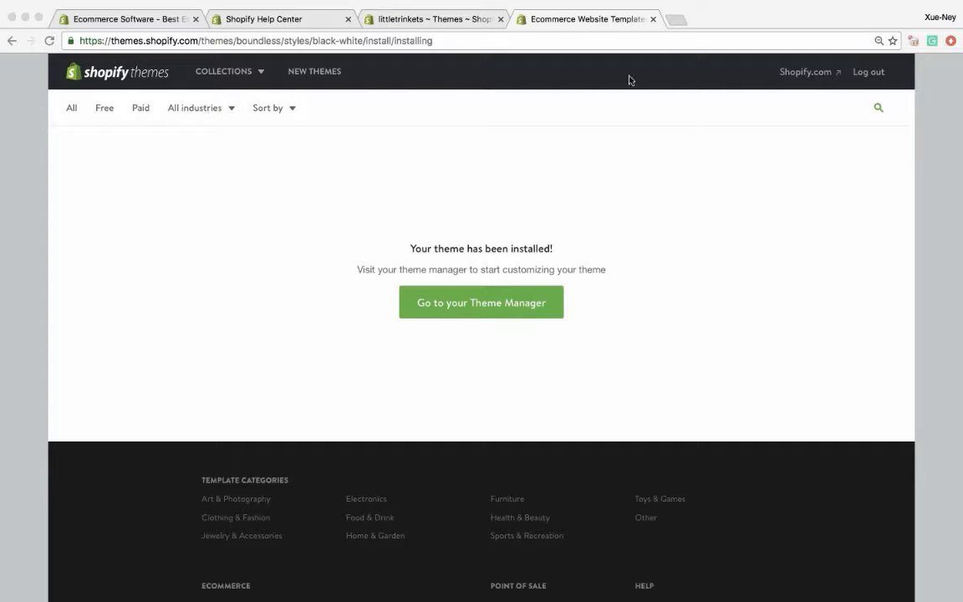
- Reload the littletrinkets admin's Themes page, close the Theme Store and find the Boundless theme below Debut
left_click(396, 19)
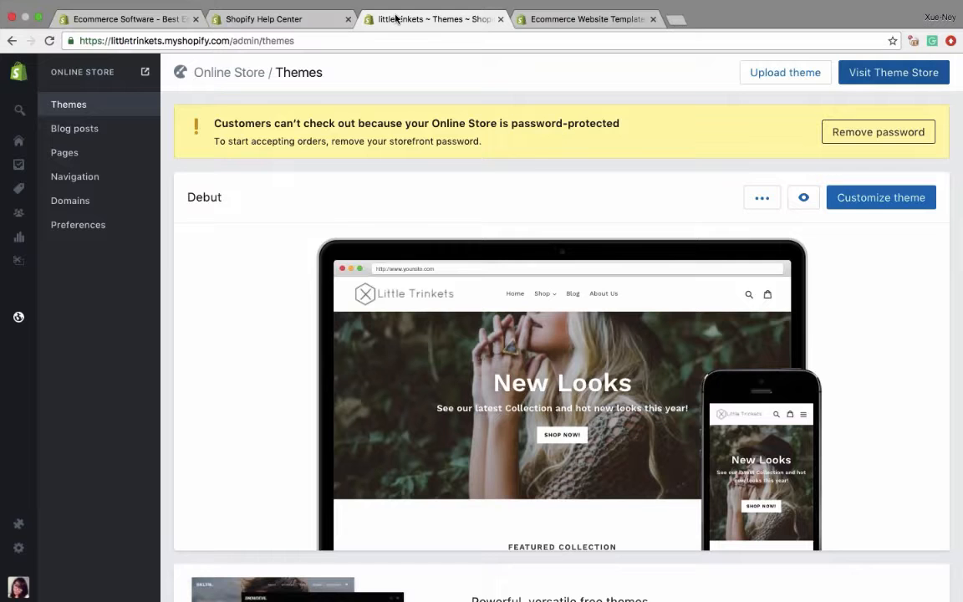
left_click(49, 41)
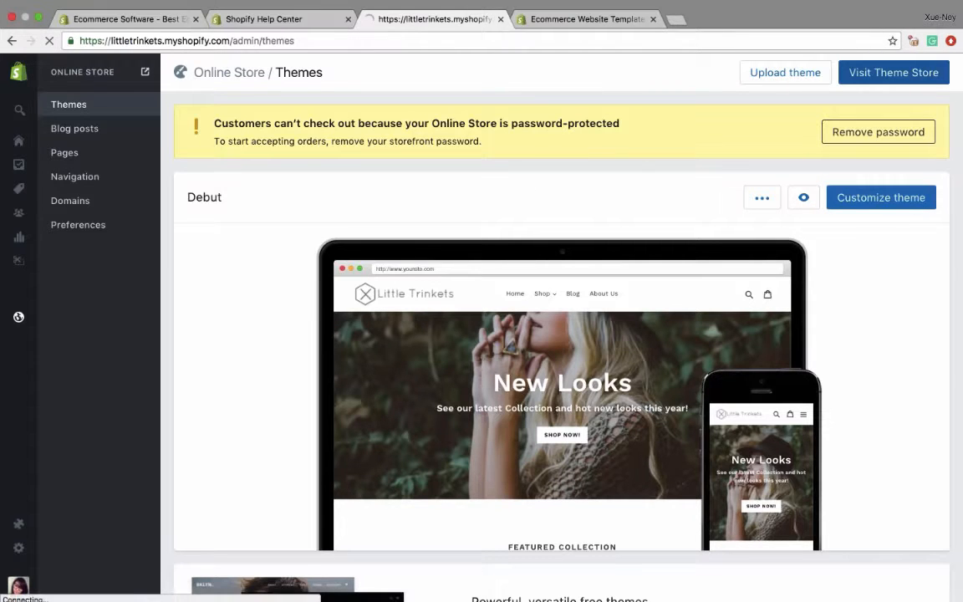
left_click(654, 19)
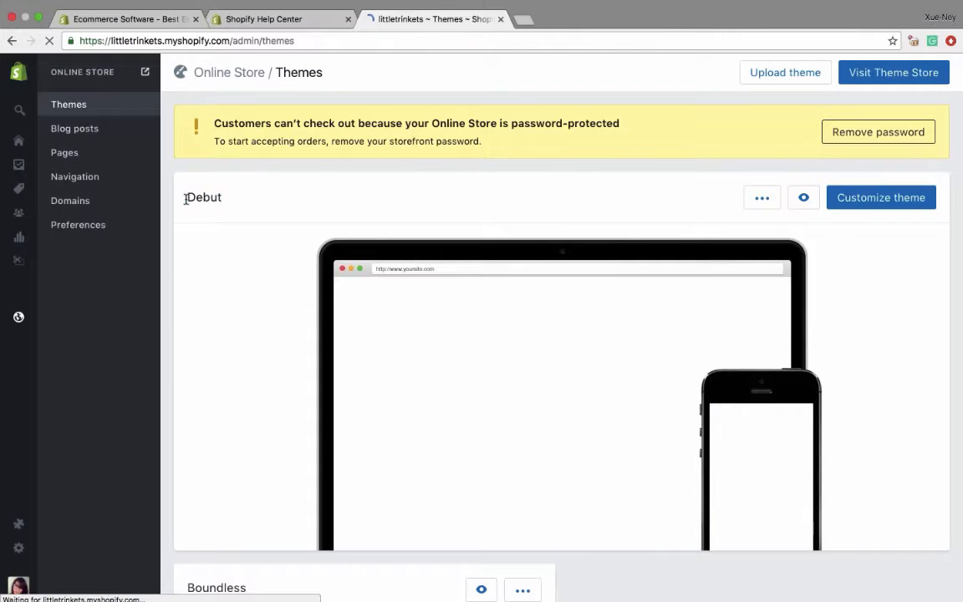
mouse_move(454, 320)
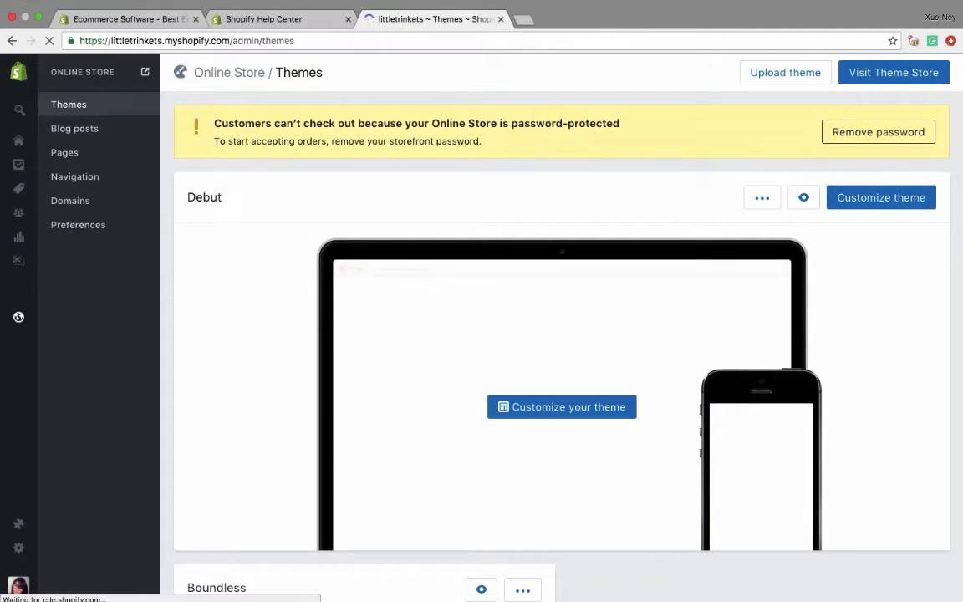
scroll(501, 335, "down", 2)
scroll(560, 334, "down", 2)
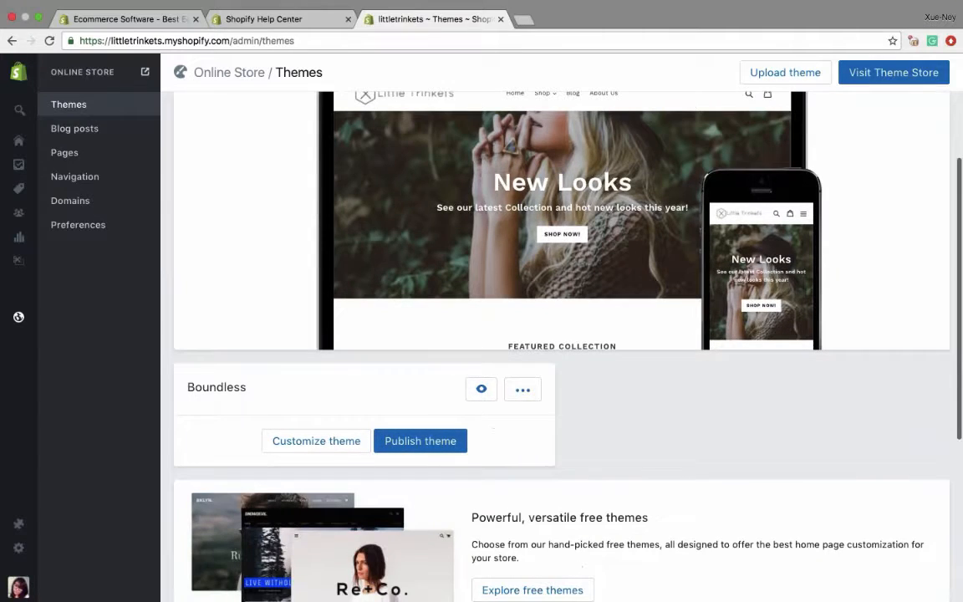
- Preview the unpublished Boundless theme, look through its storefront homepage and close the preview
left_click(482, 388)
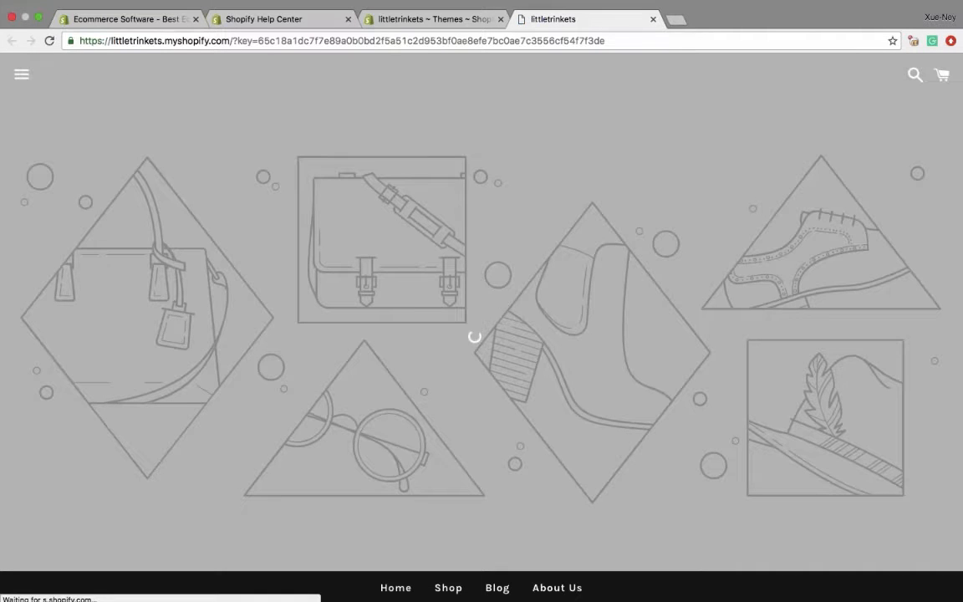
scroll(474, 213, "down", 5)
scroll(602, 401, "down", 4)
scroll(602, 401, "up", 10)
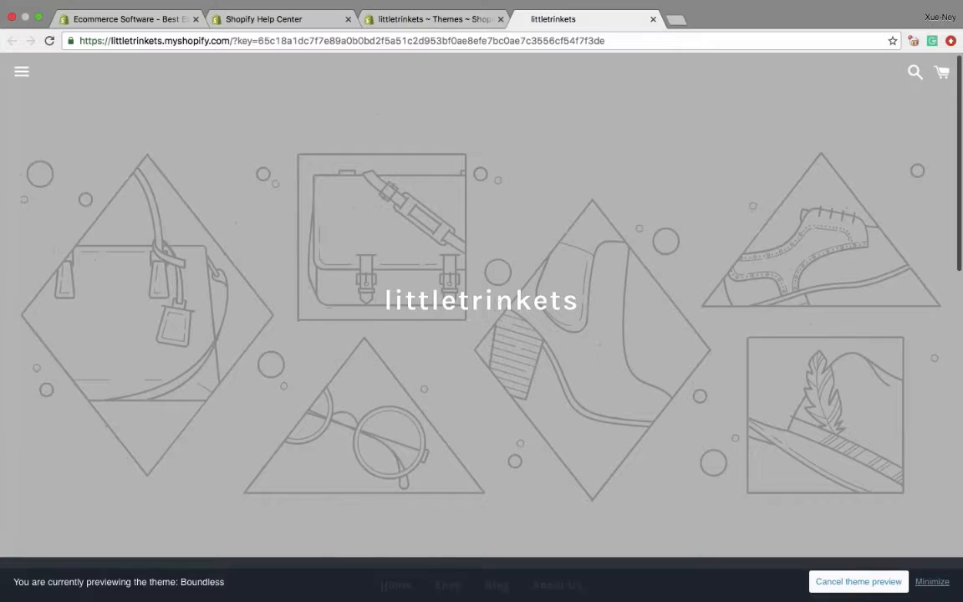
scroll(602, 334, "down", 6)
scroll(601, 335, "down", 3)
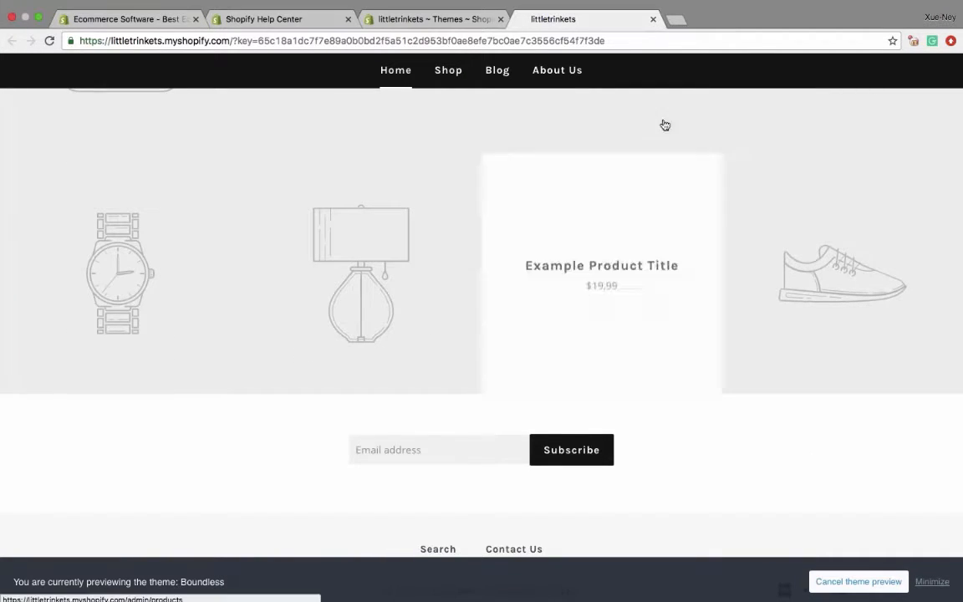
left_click(653, 19)
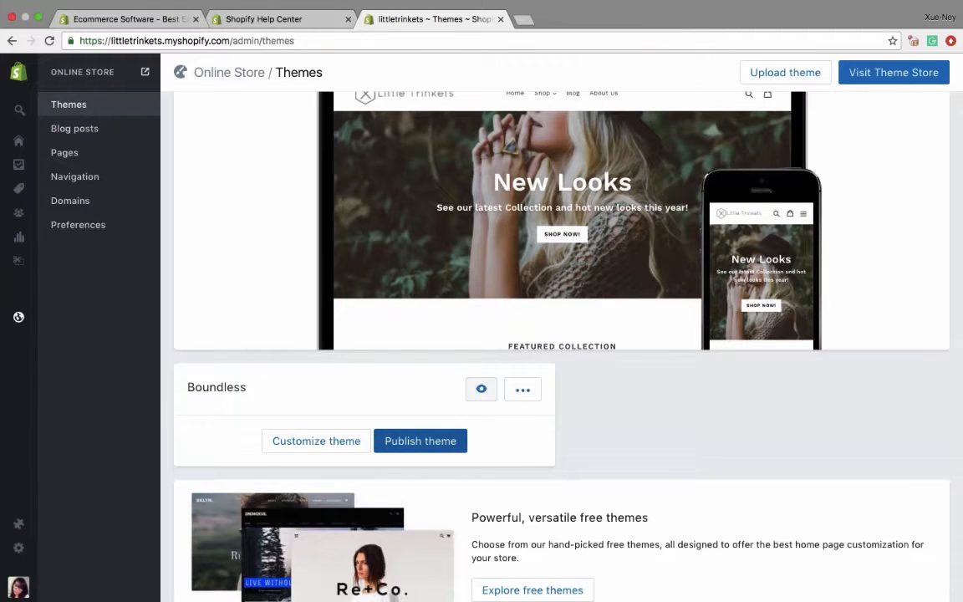
- Open the Boundless theme for customization and look over its default homepage
left_click(306, 443)
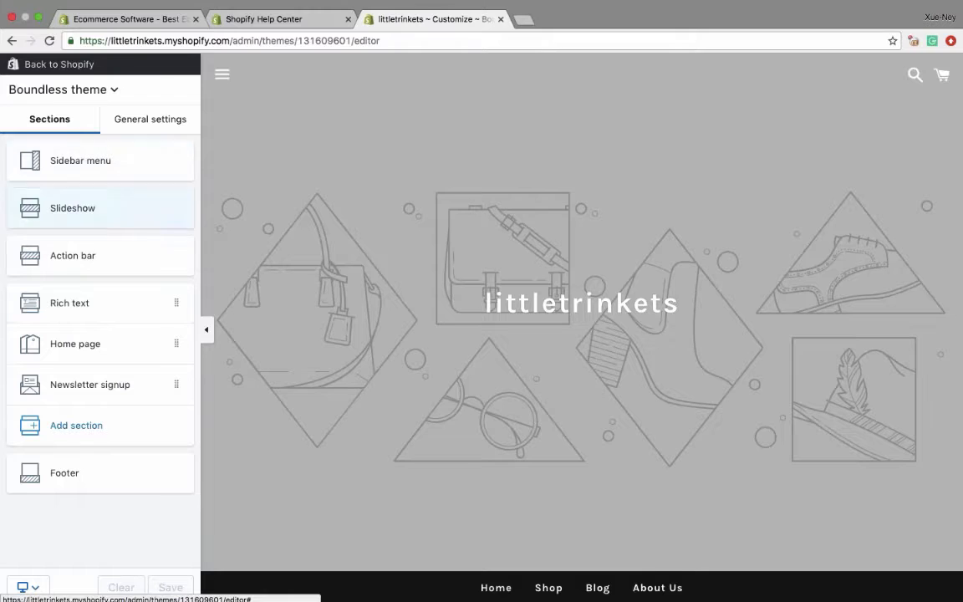
scroll(382, 334, "down", 3)
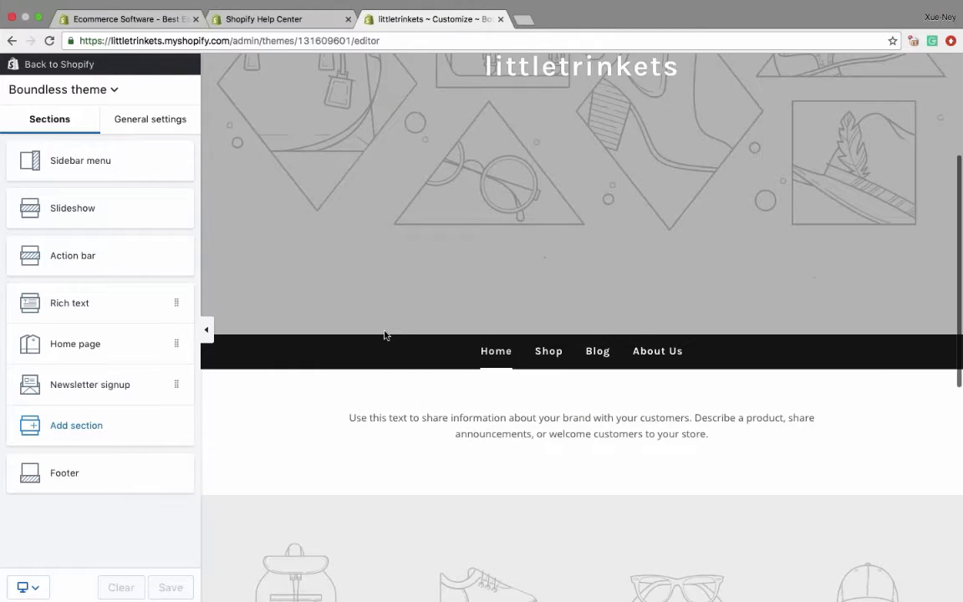
scroll(385, 334, "up", 3)
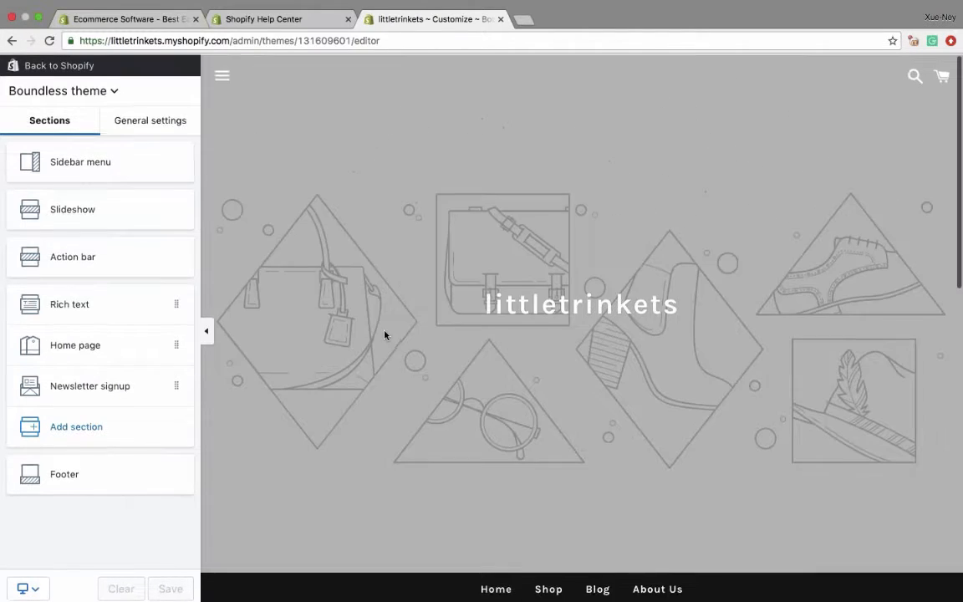
- Upload the photo of the woman in a black hat as the Slideshow section's custom logo image
left_click(100, 219)
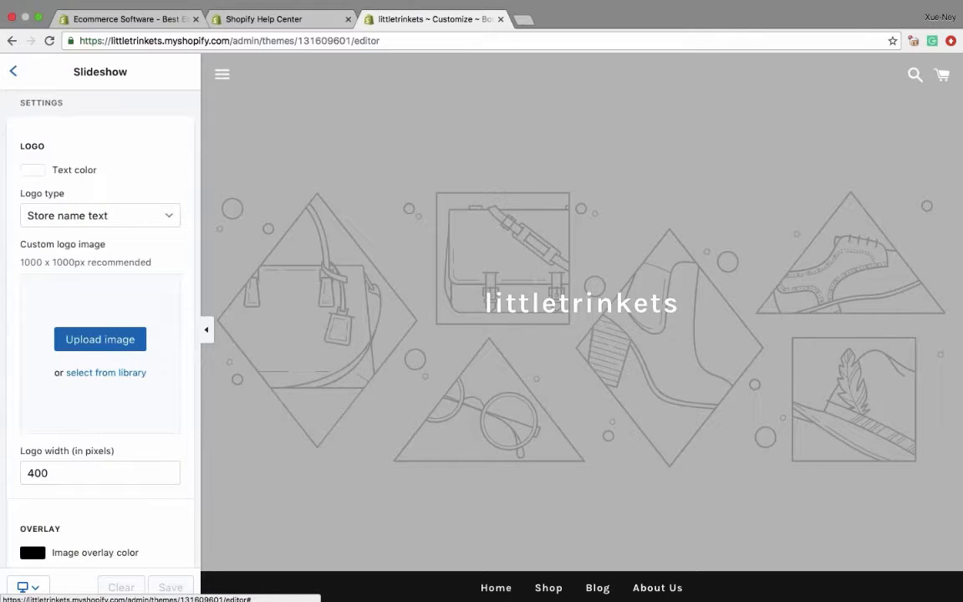
left_click(90, 332)
scroll(518, 138, "down", 3)
left_click(403, 158)
left_click(684, 243)
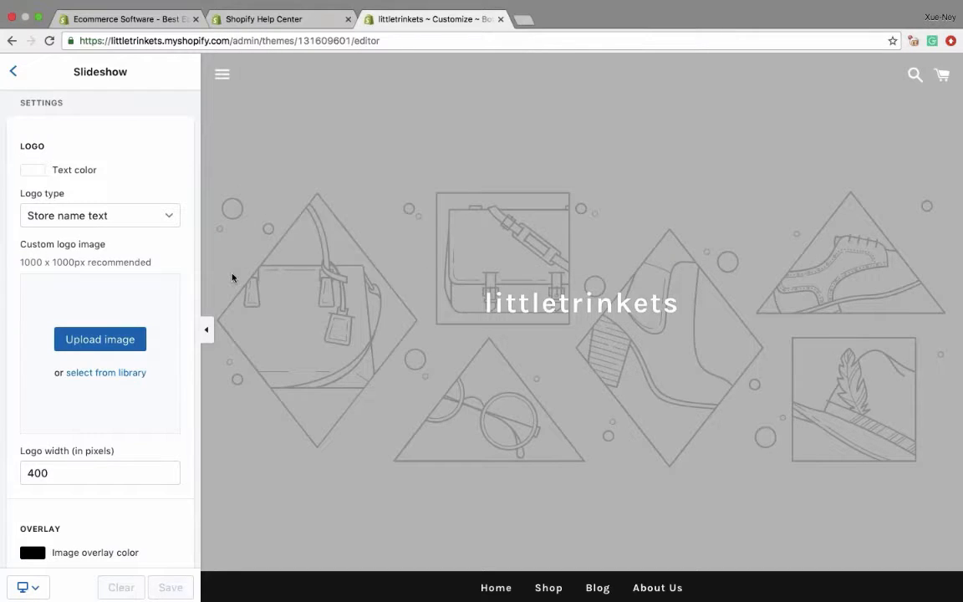
- Set the Slideshow section's logo text color to dark brown #614949
scroll(108, 305, "down", 5)
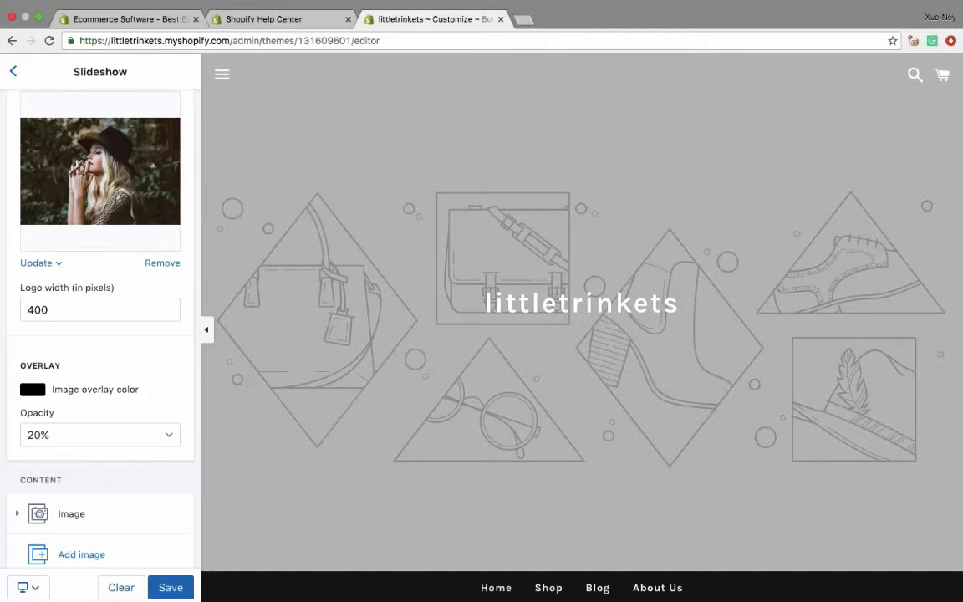
scroll(100, 317, "up", 4)
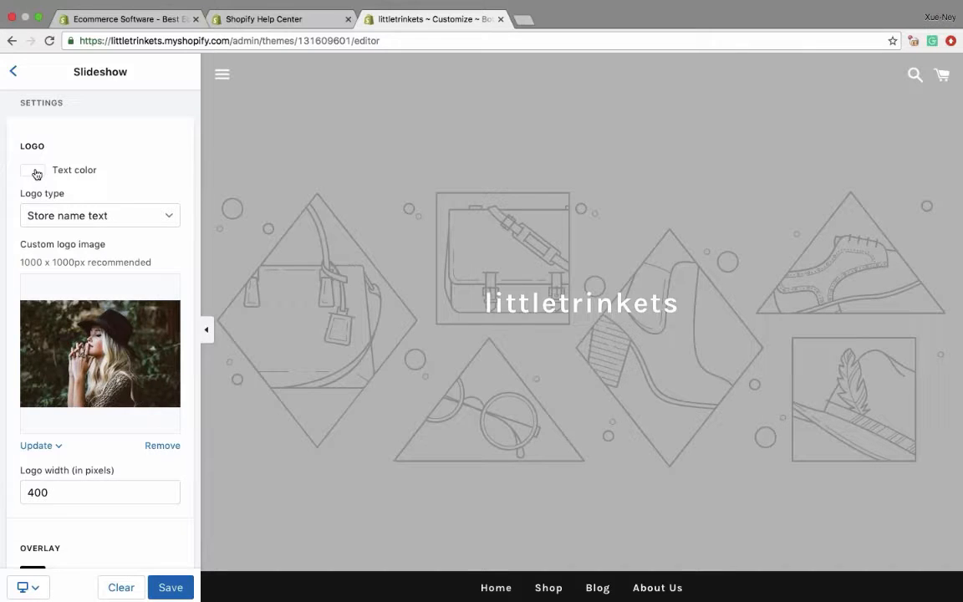
left_click(12, 71)
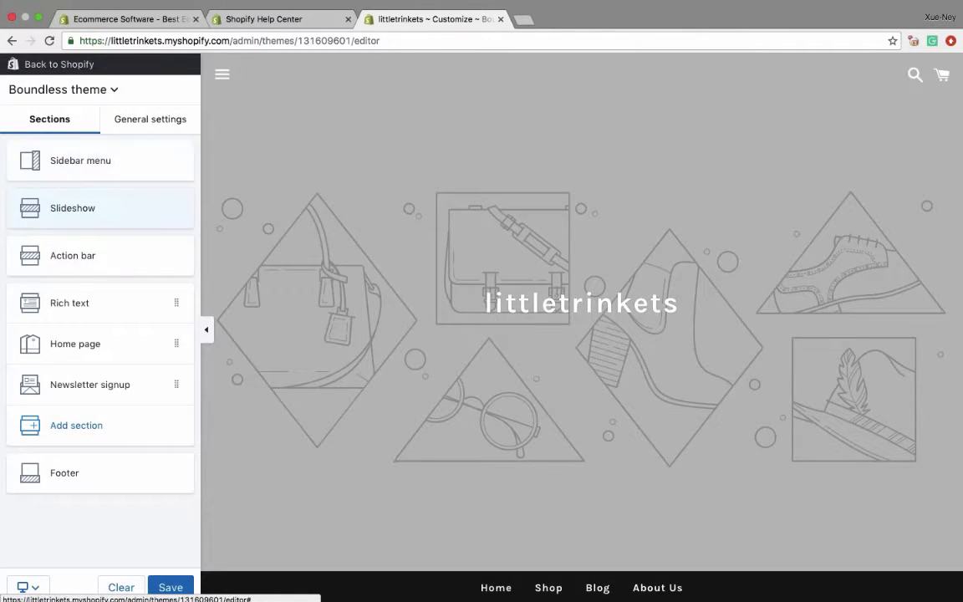
left_click(72, 209)
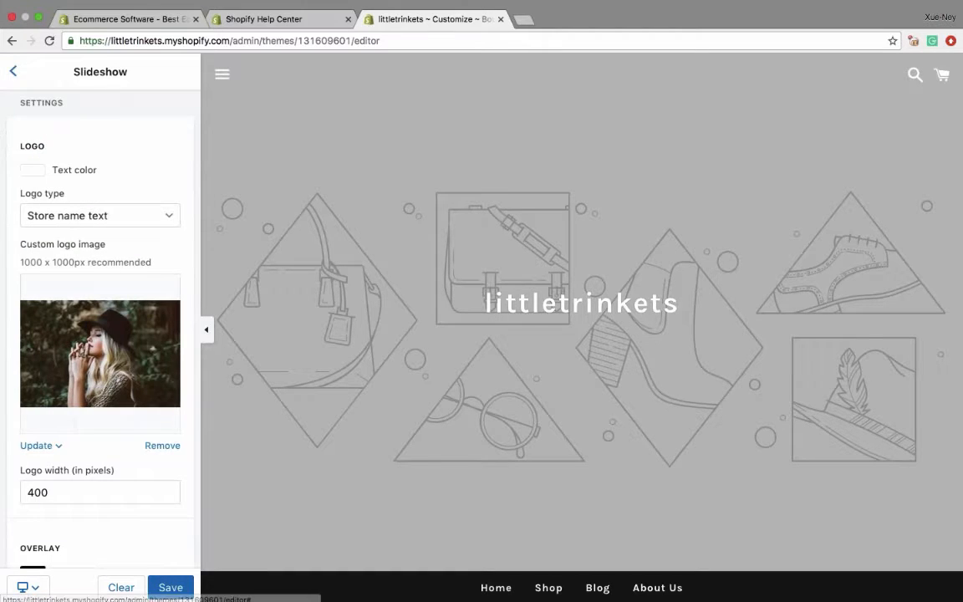
left_click(32, 170)
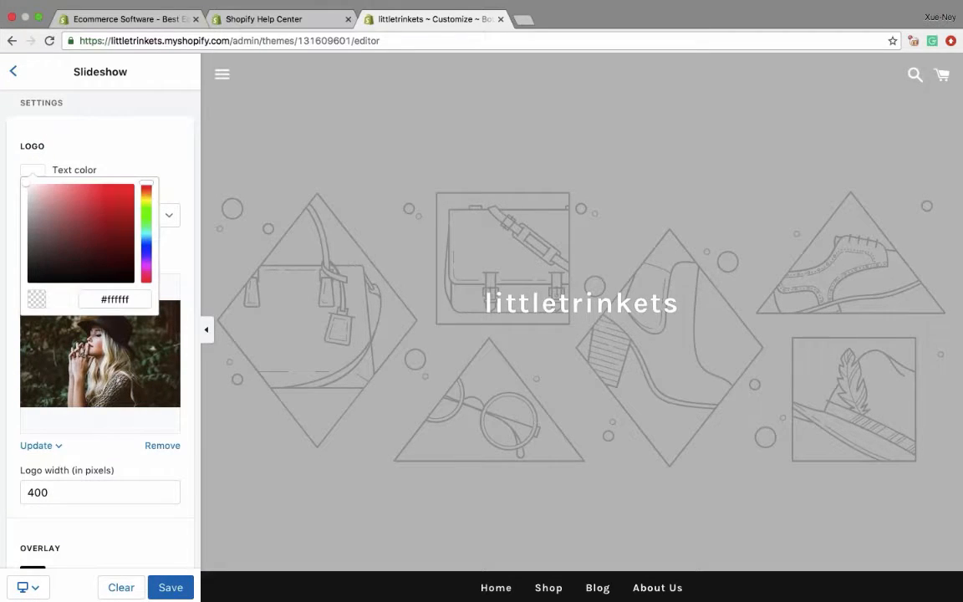
mouse_move(72, 219)
left_mouse_down()
mouse_move(112, 219)
mouse_move(82, 223)
mouse_move(54, 248)
left_mouse_up()
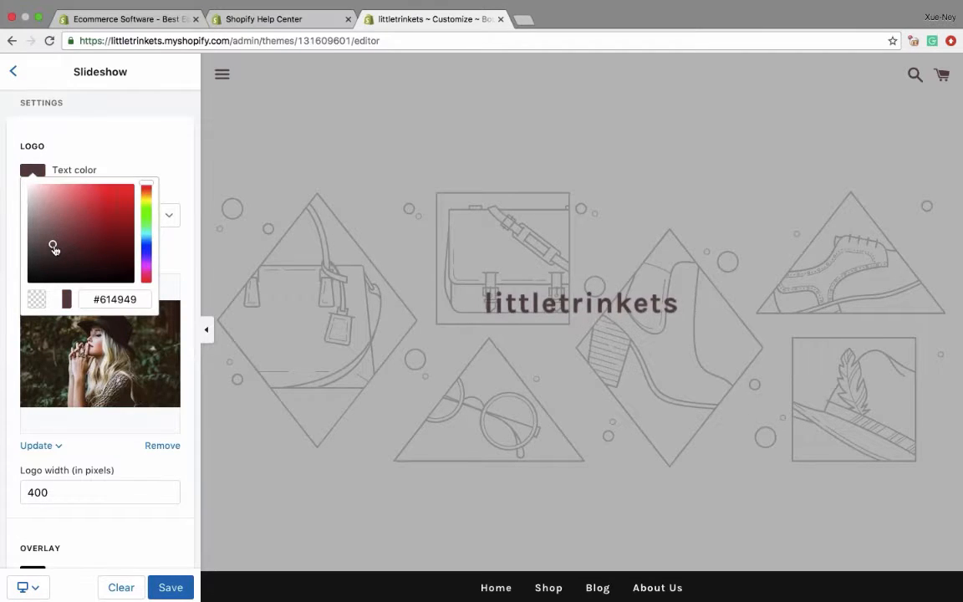
key("Return")
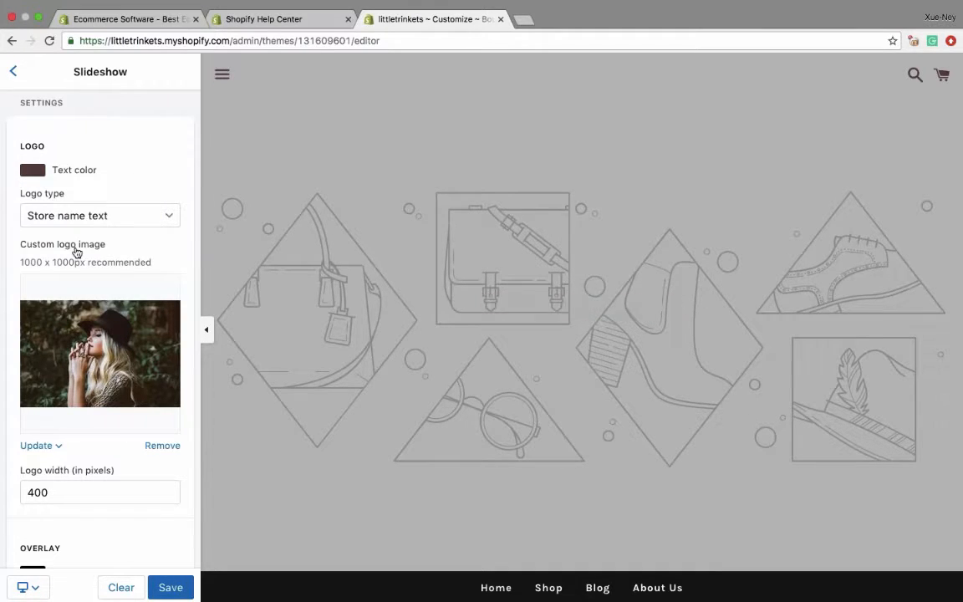
- Replace the Slideshow section's custom logo image with logos.png
left_click(97, 357)
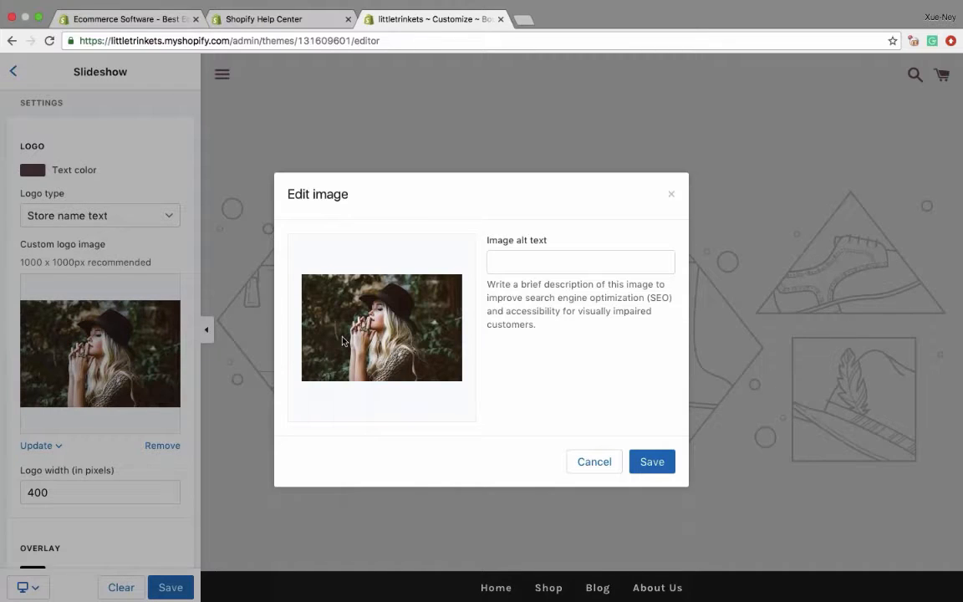
left_click(594, 461)
left_click(162, 446)
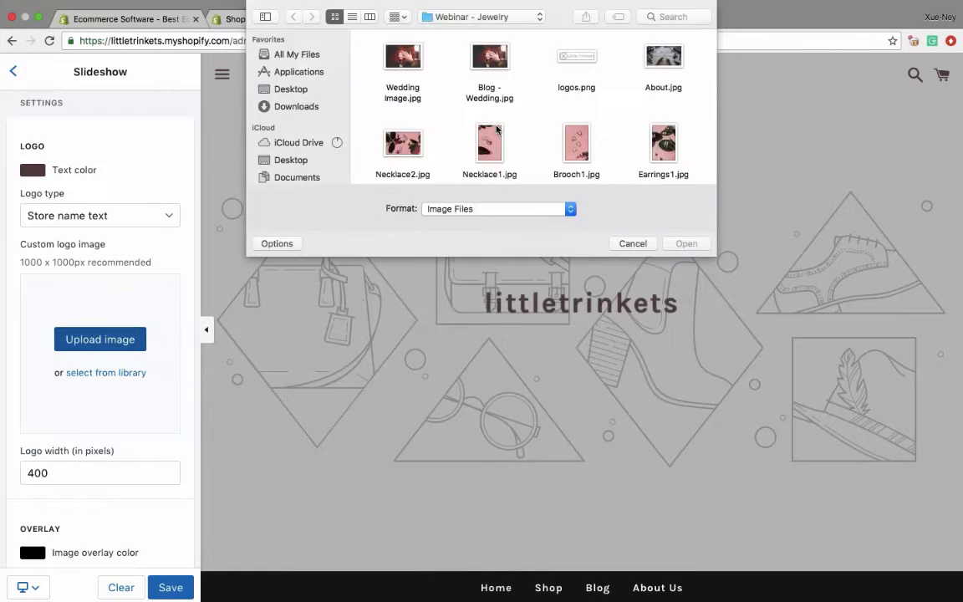
left_click(589, 63)
left_click(685, 243)
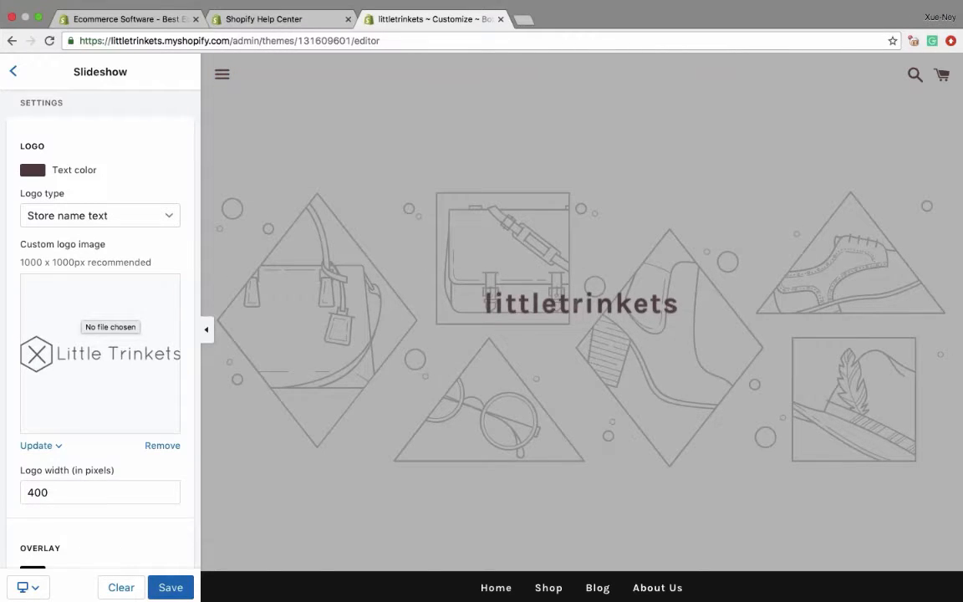
- Reset the logo text color to white and set the logo type to Custom logo
left_click(32, 171)
left_click_drag(52, 243, 25, 181)
left_click(26, 180)
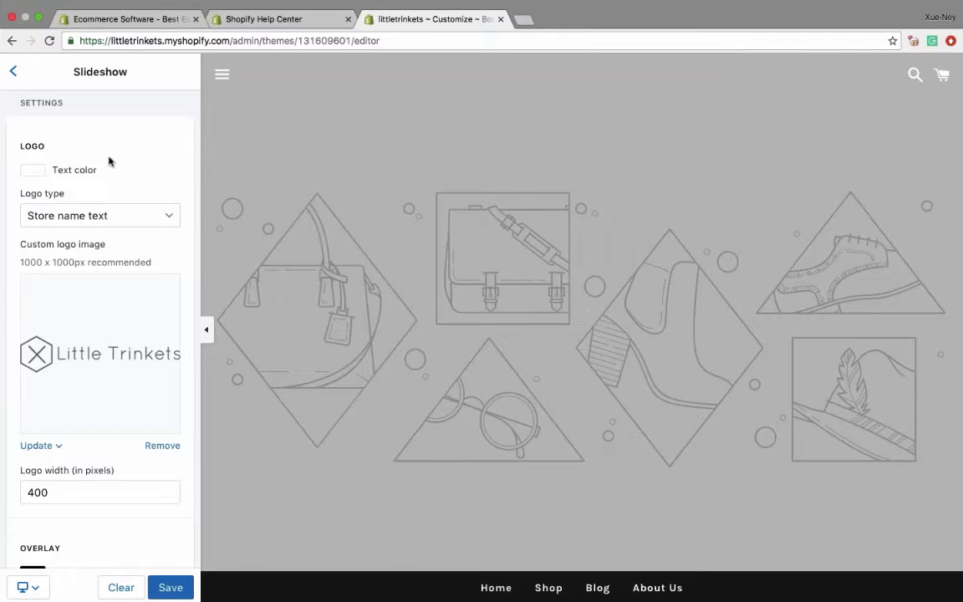
left_click(100, 215)
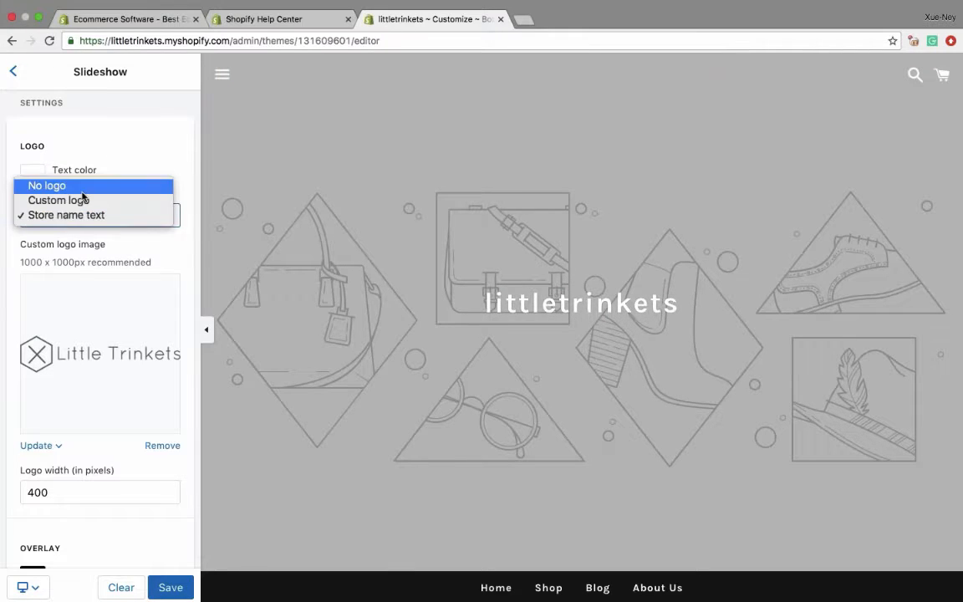
left_click(137, 354)
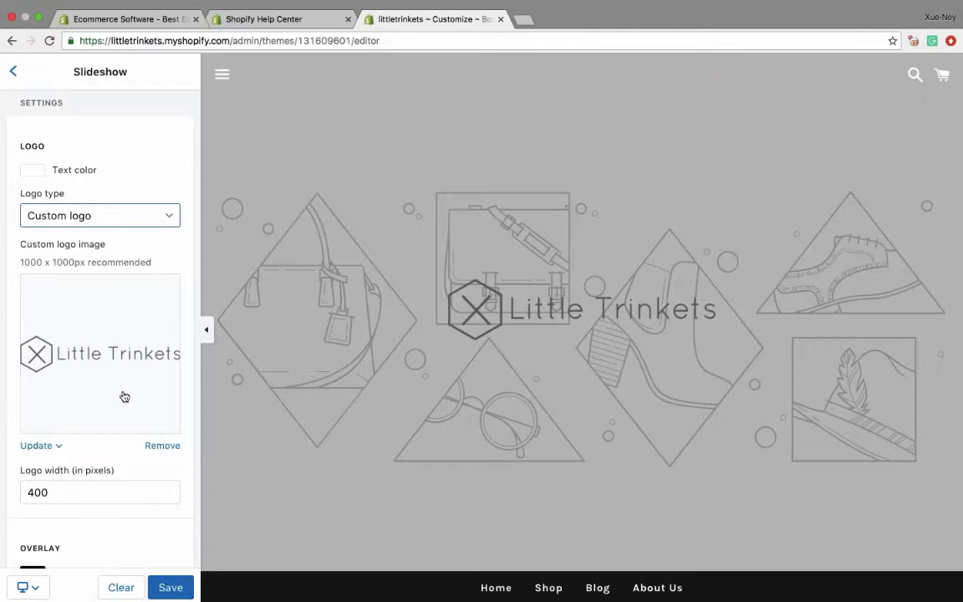
- Upload the photo of the woman in a black hat as the slideshow's content image
scroll(101, 334, "down", 5)
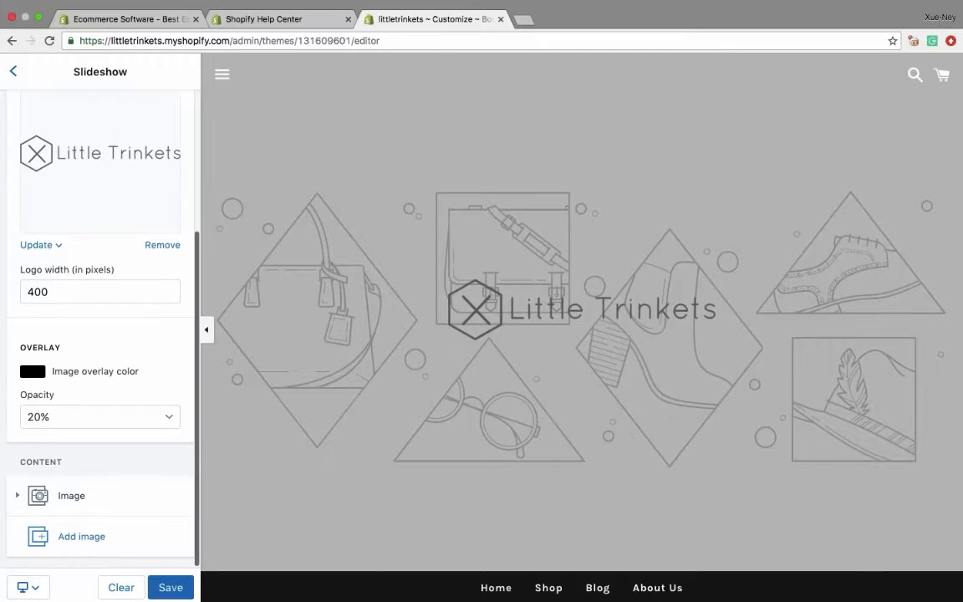
left_click(72, 496)
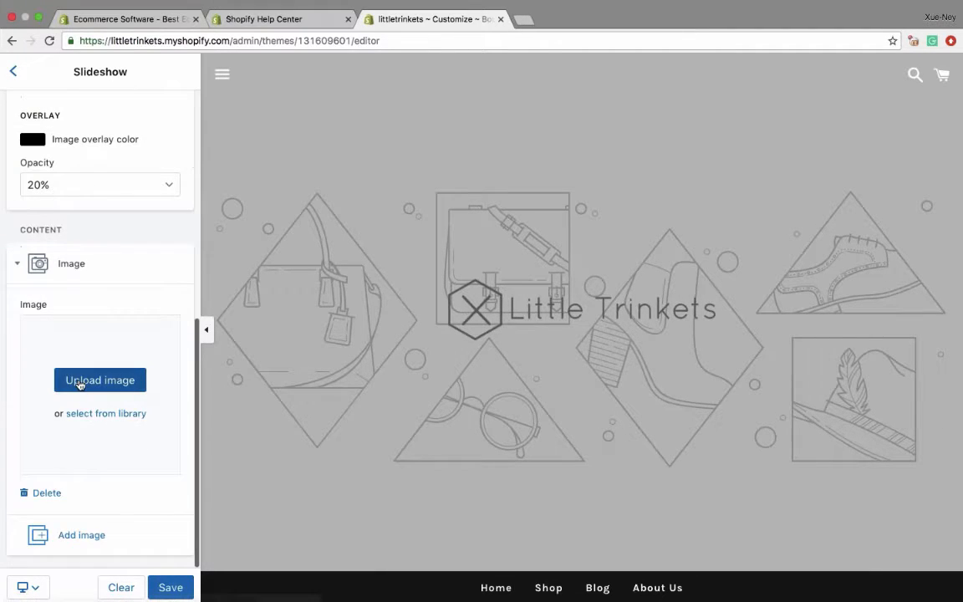
left_click(92, 381)
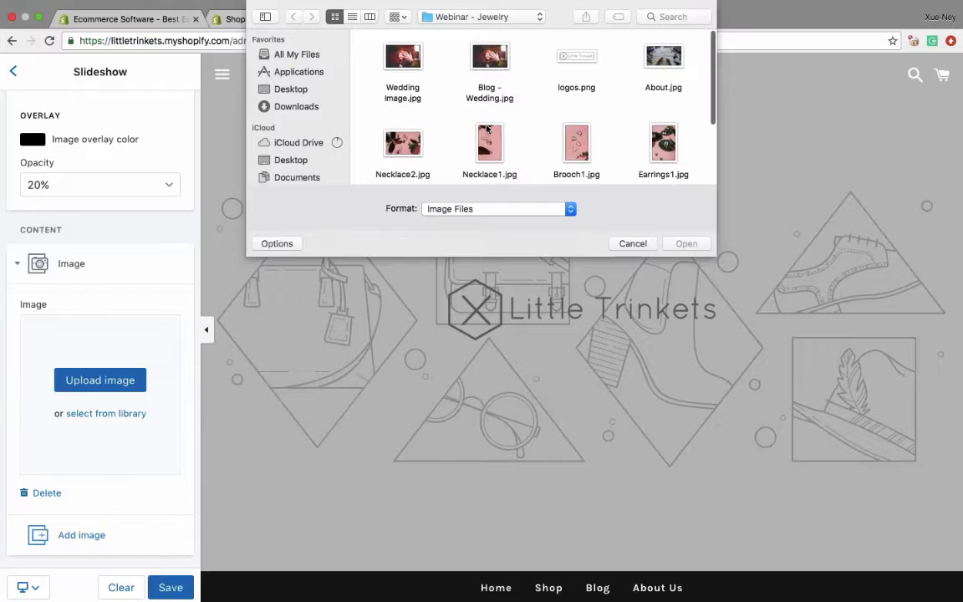
scroll(448, 98, "down", 3)
left_click(404, 153)
left_click(680, 243)
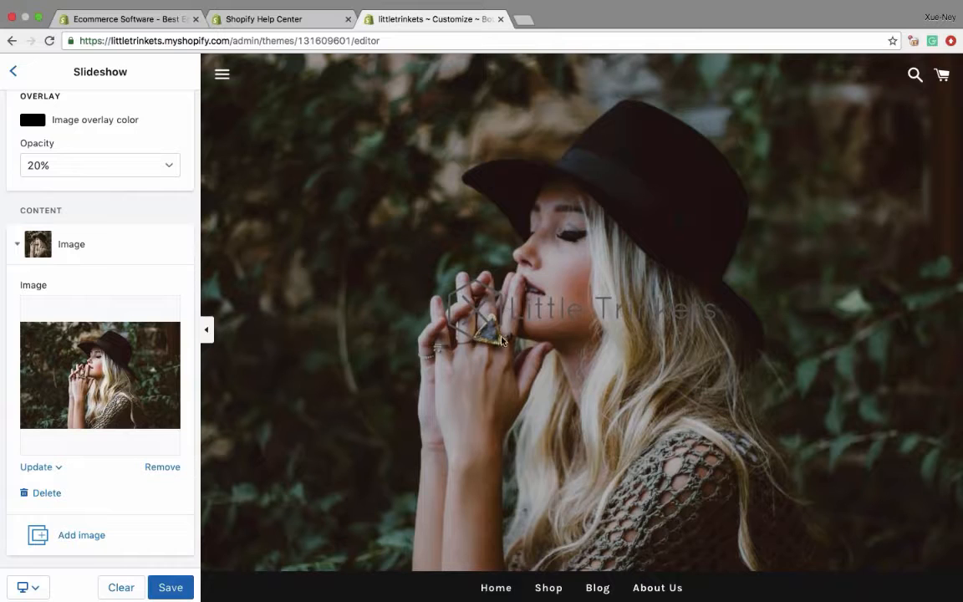
- Change the slideshow's image overlay color to white #ffffff
scroll(96, 366, "up", 5)
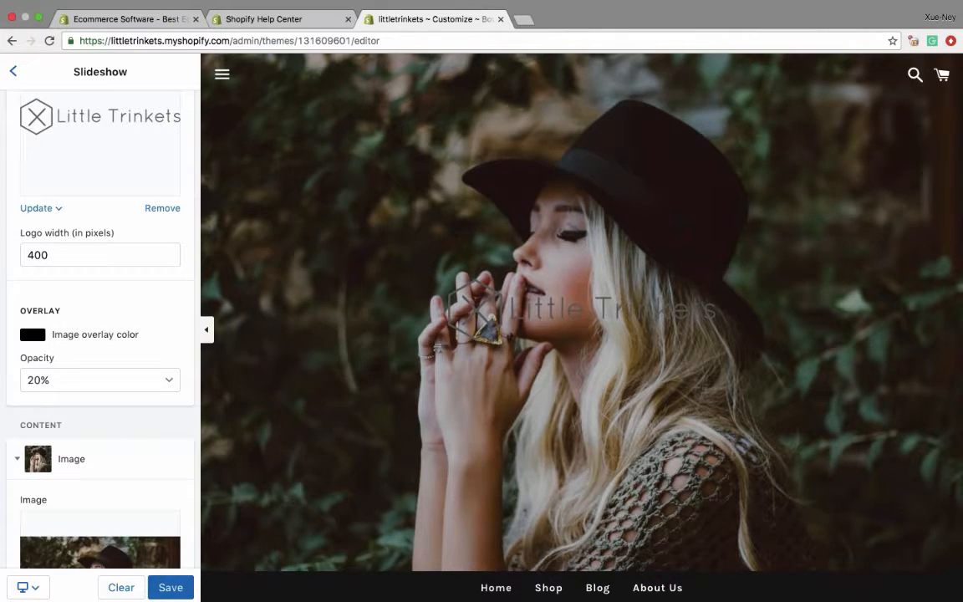
left_click(33, 334)
left_click_drag(54, 350, 25, 383)
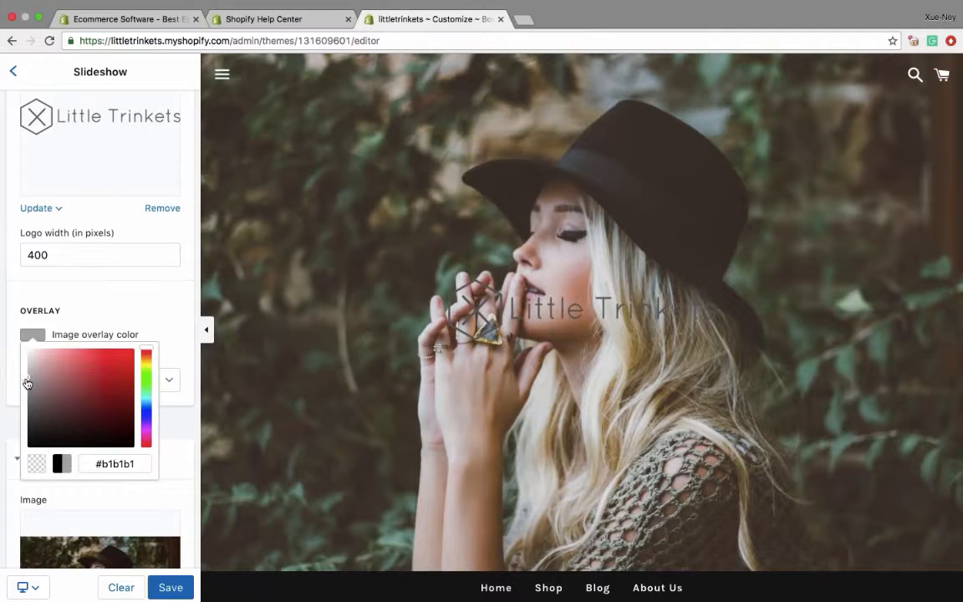
left_click_drag(28, 383, 28, 350)
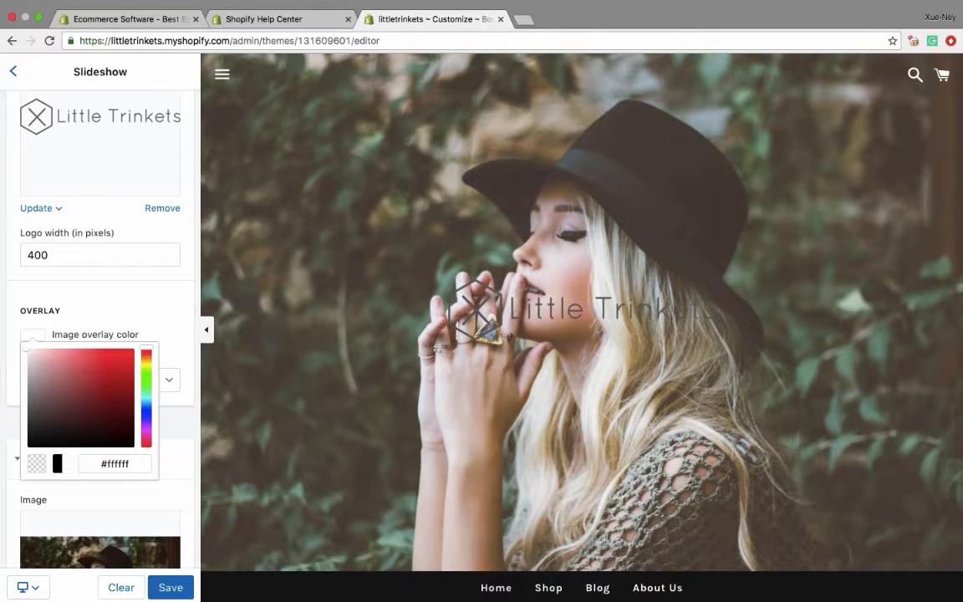
left_click(171, 326)
- Try a 90% opacity for the slideshow overlay and settle on 50%
left_click(40, 379)
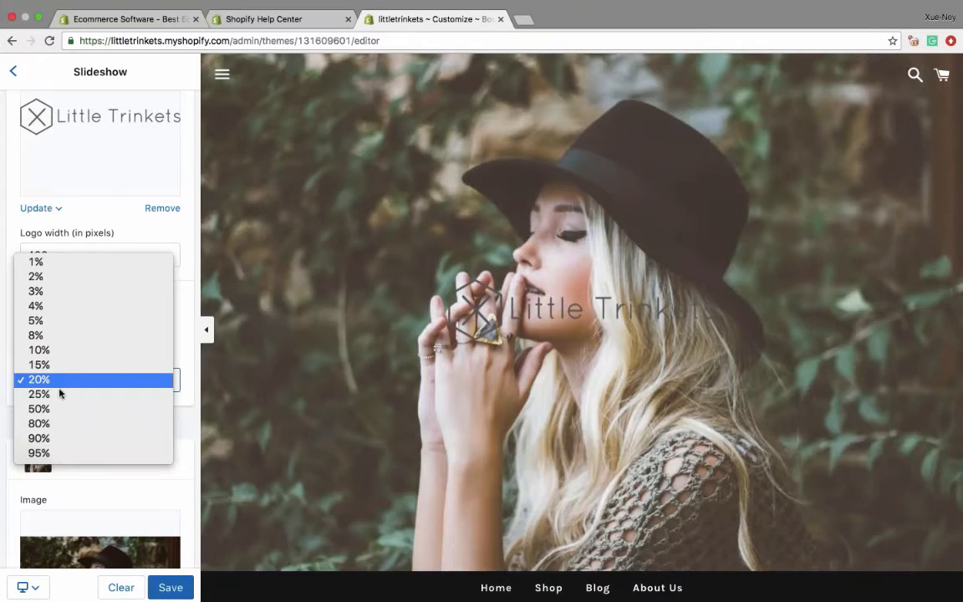
left_click(59, 445)
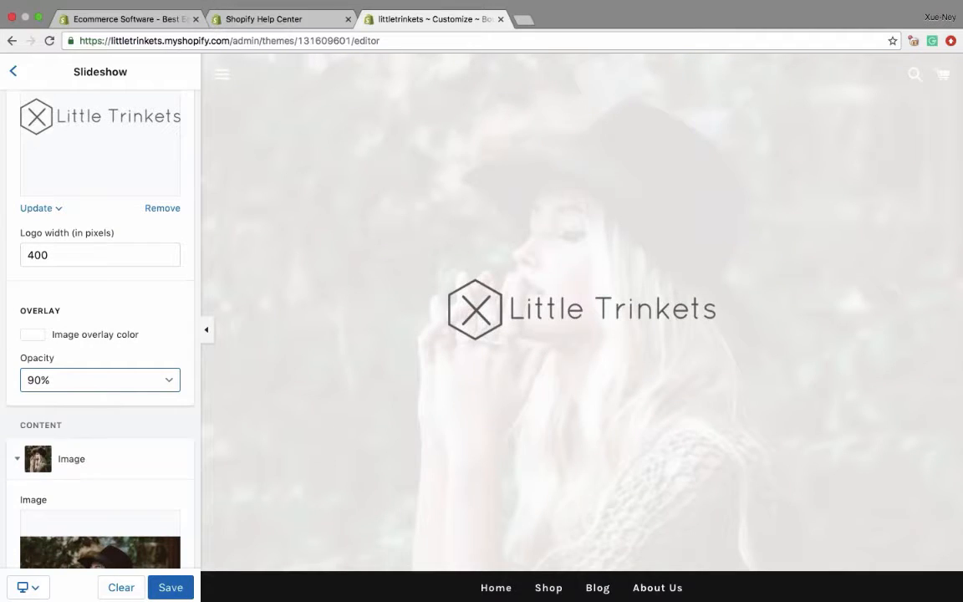
left_click(59, 381)
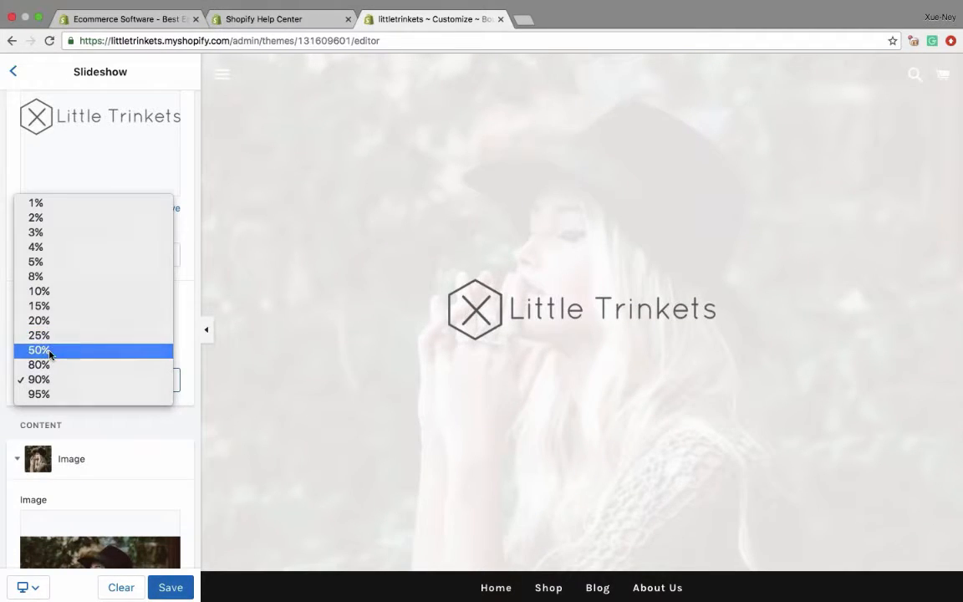
key("Escape")
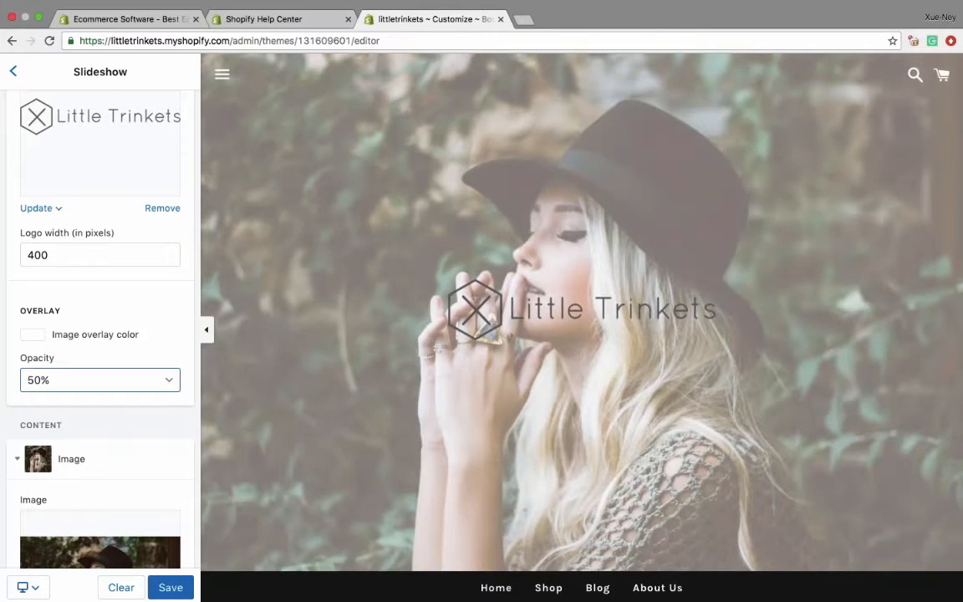
- Examine the homepage preview and the Slideshow settings with the new logo, photo and overlay
scroll(585, 327, "down", 3)
scroll(584, 334, "up", 3)
scroll(583, 333, "down", 3)
scroll(584, 333, "up", 3)
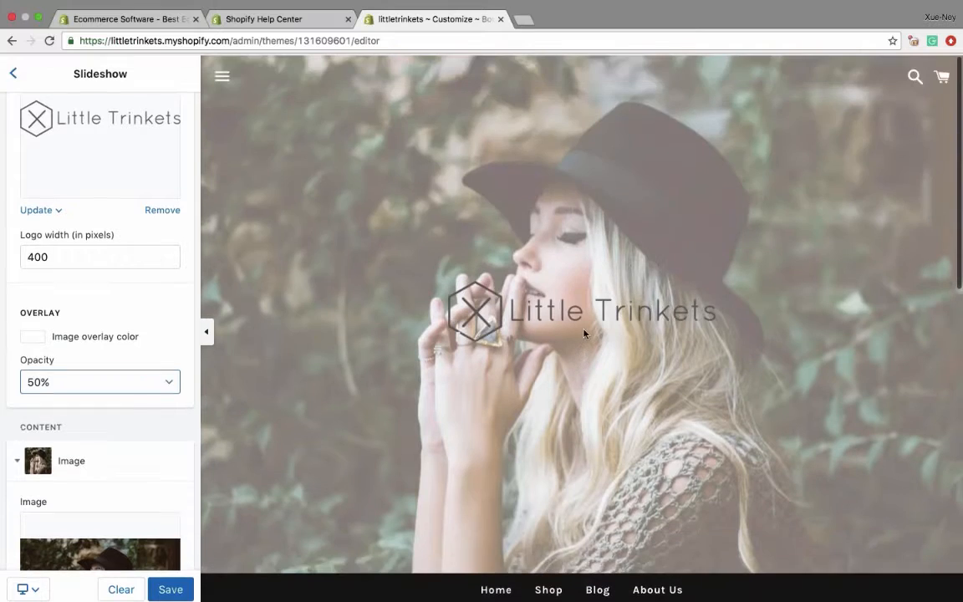
scroll(509, 370, "down", 3)
scroll(509, 382, "up", 3)
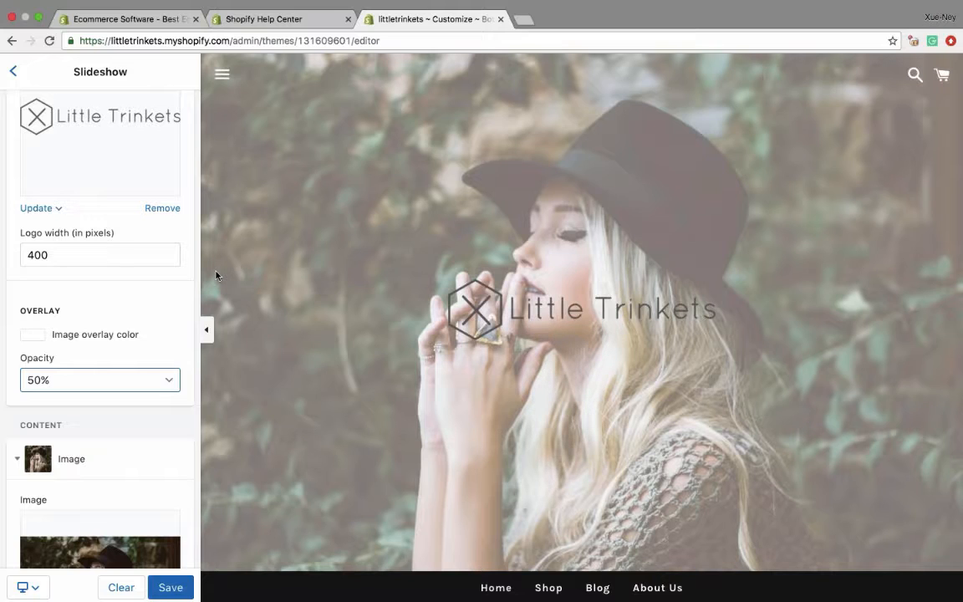
scroll(116, 251, "up", 3)
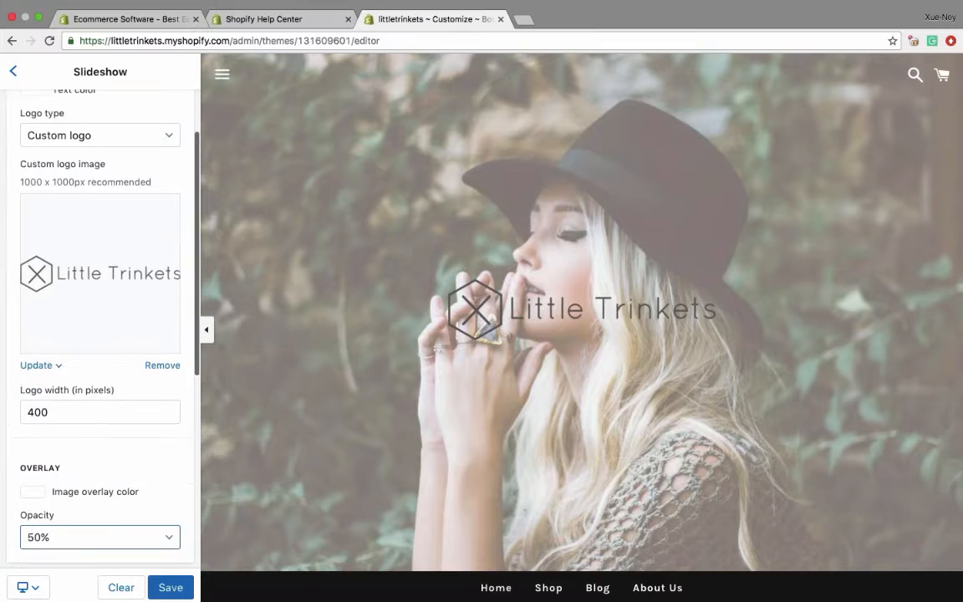
scroll(538, 349, "down", 5)
scroll(538, 349, "up", 5)
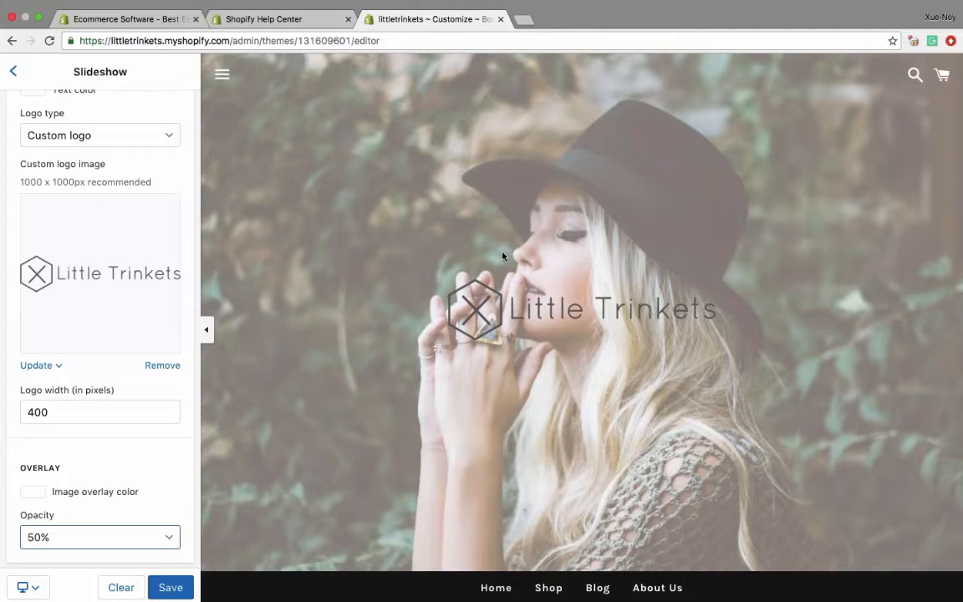
scroll(502, 256, "down", 12)
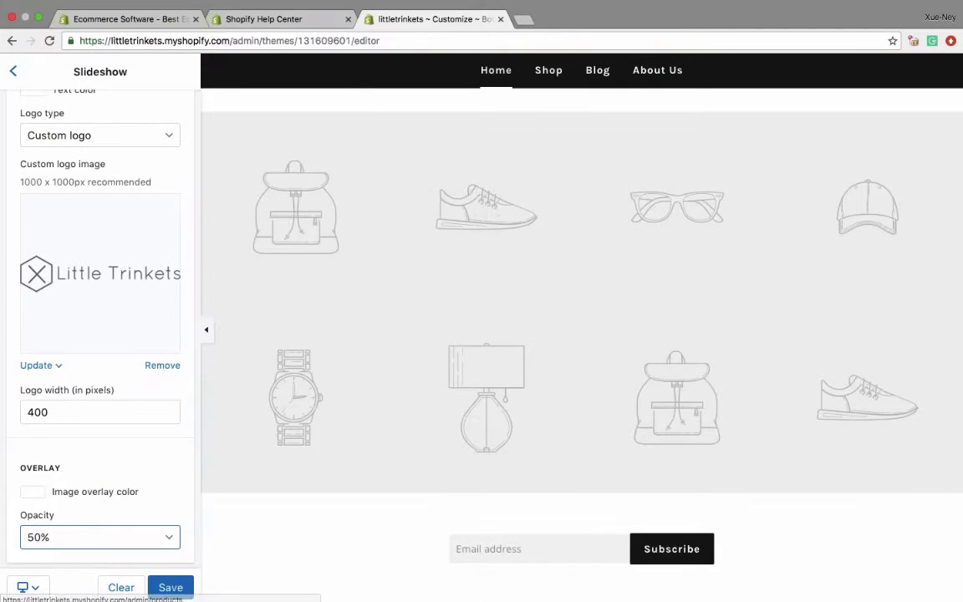
scroll(100, 335, "up", 3)
- Replace the default text of the homepage's Rich text section with "Have a look around"
left_click(13, 71)
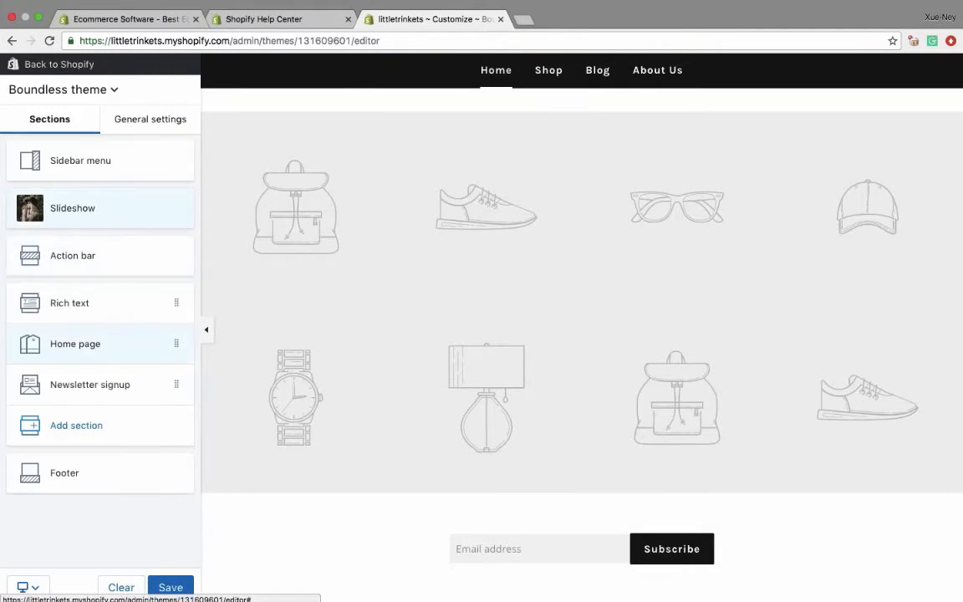
scroll(379, 364, "up", 3)
scroll(378, 367, "up", 1)
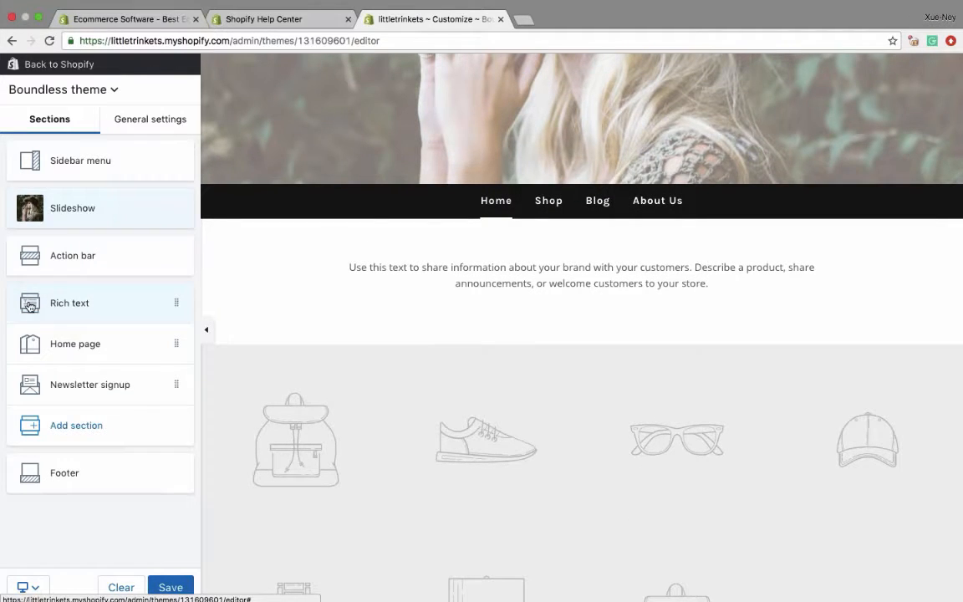
left_click(67, 301)
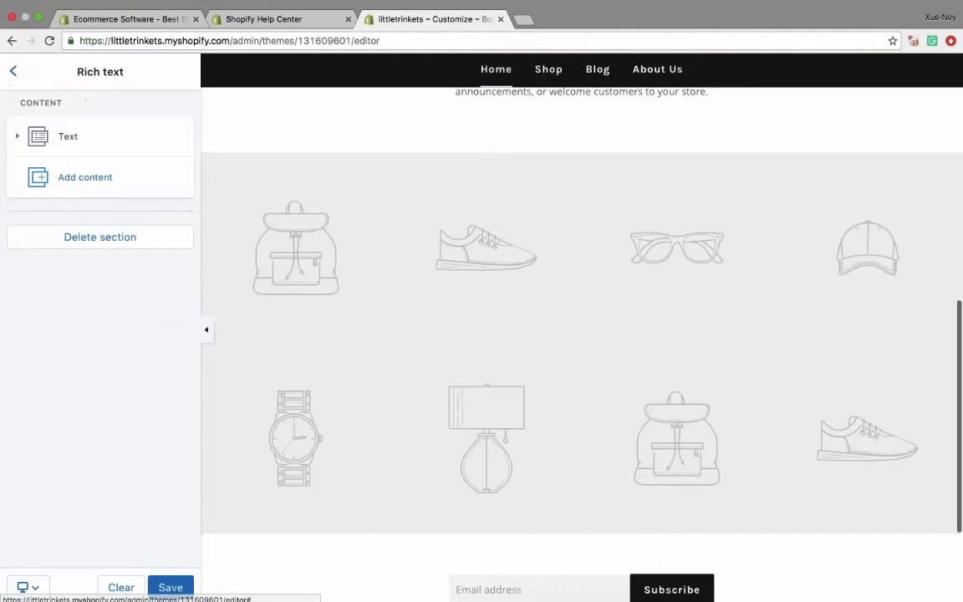
left_click(67, 136)
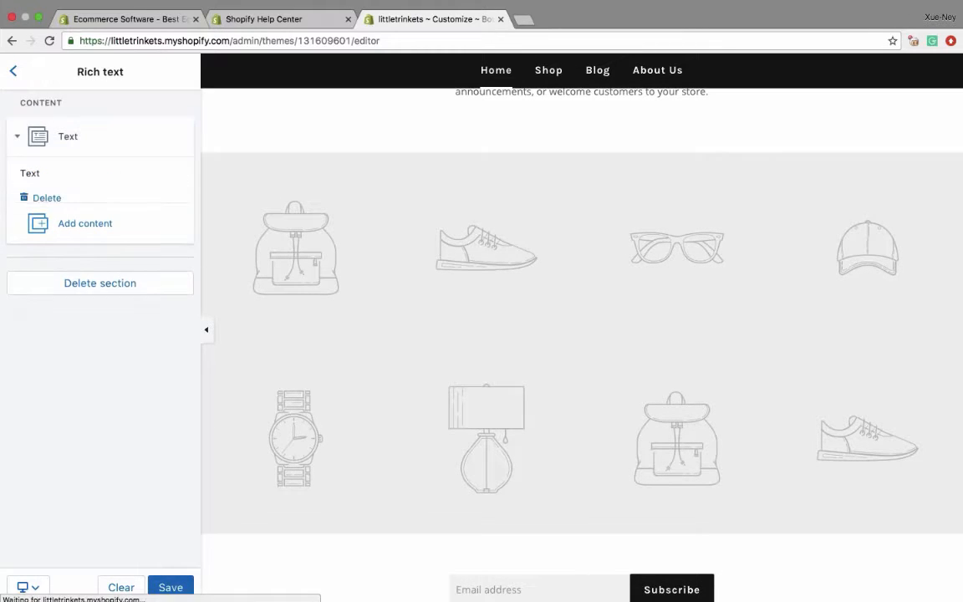
triple_click(121, 273)
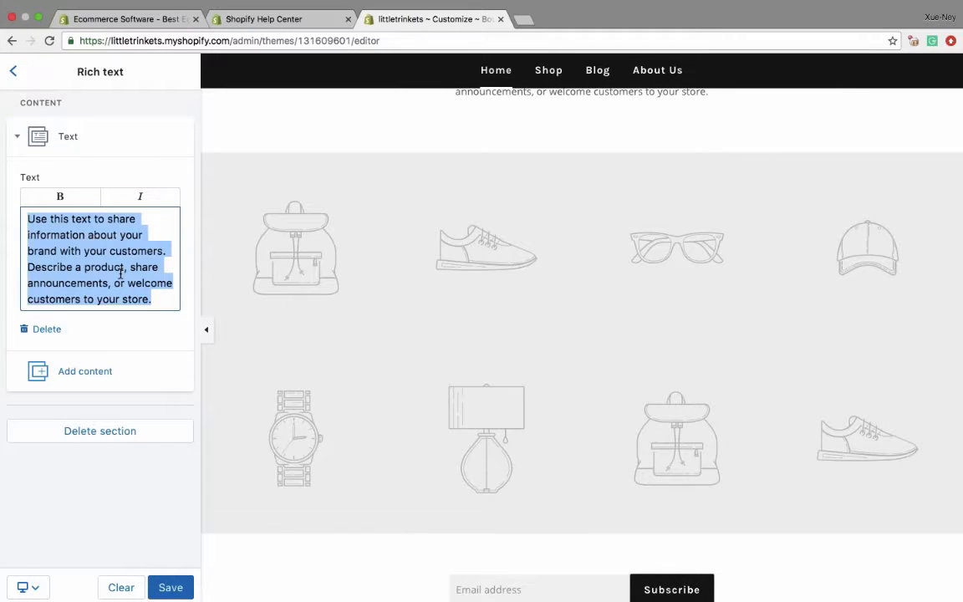
type("Have a look around")
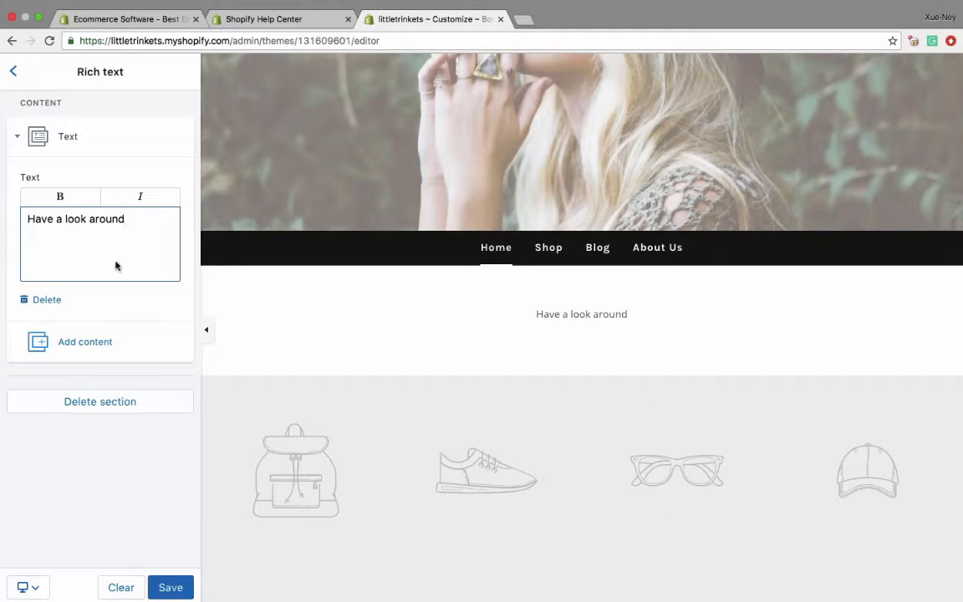
- Extend the homepage's Rich text wording to read "Have a look around at our handmade jewelry"
type("at our handmade jewelry")
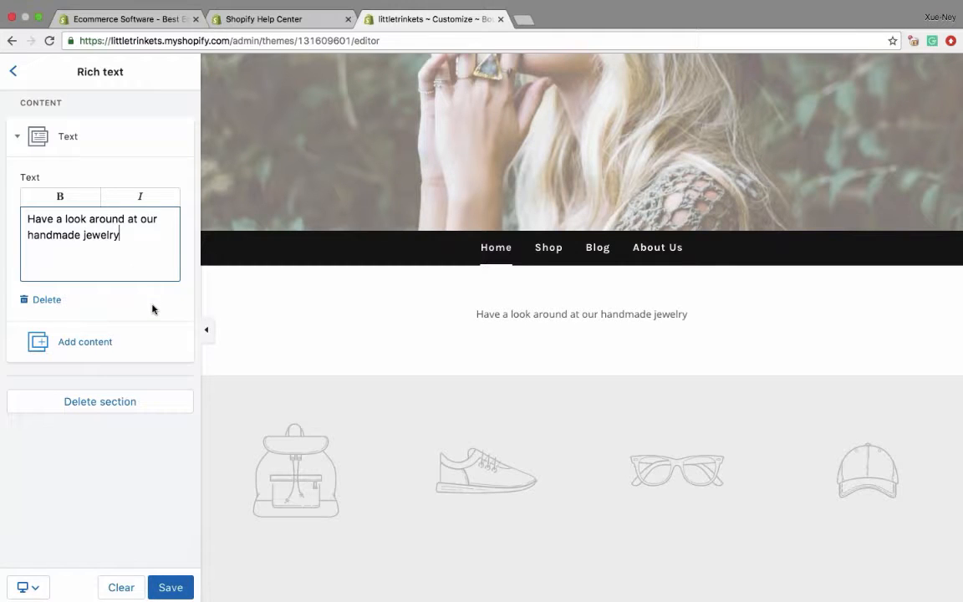
- Set the homepage's featured collection section to the Jewelry collection and check its products in the preview
left_click(12, 71)
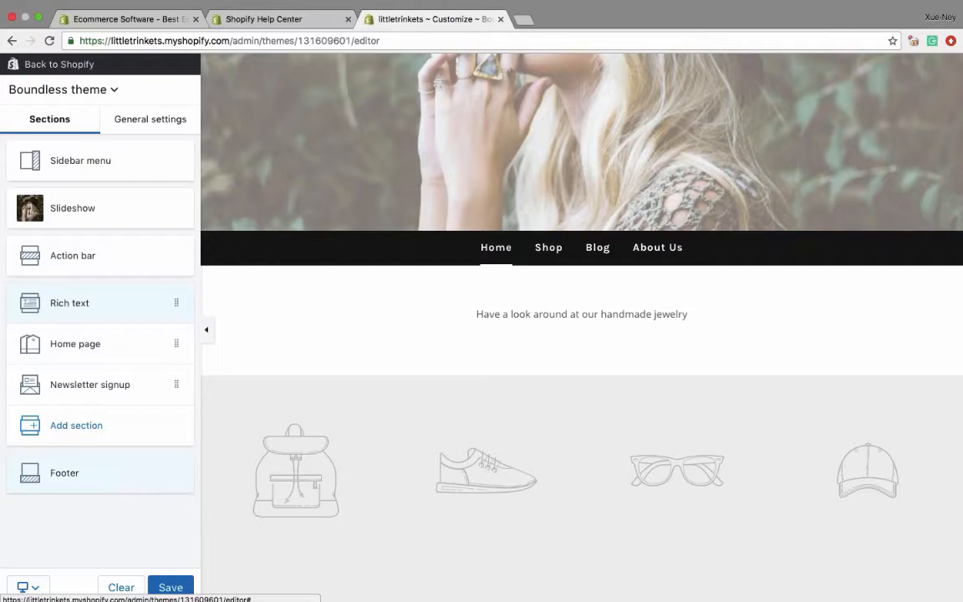
left_click(83, 347)
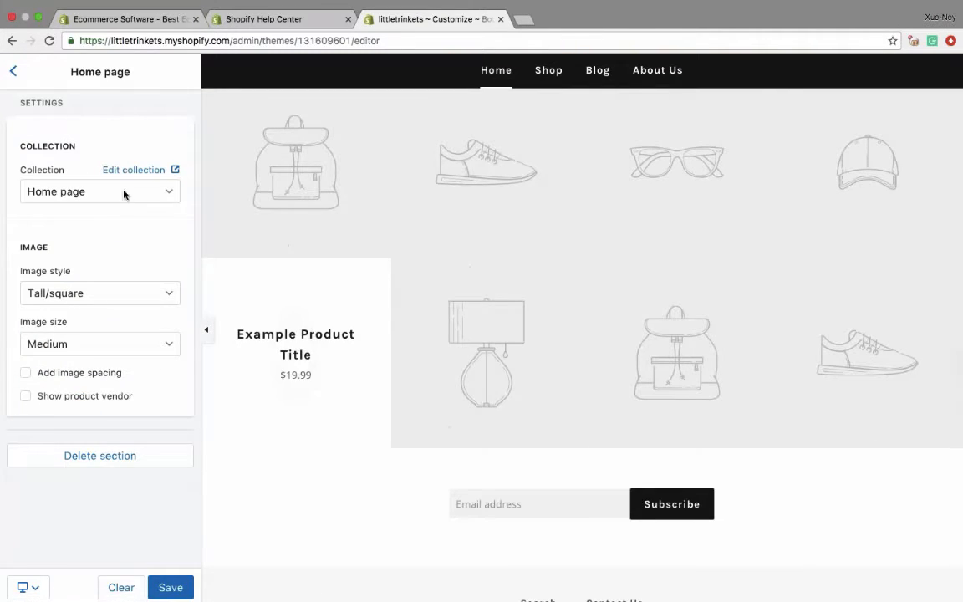
left_click(83, 194)
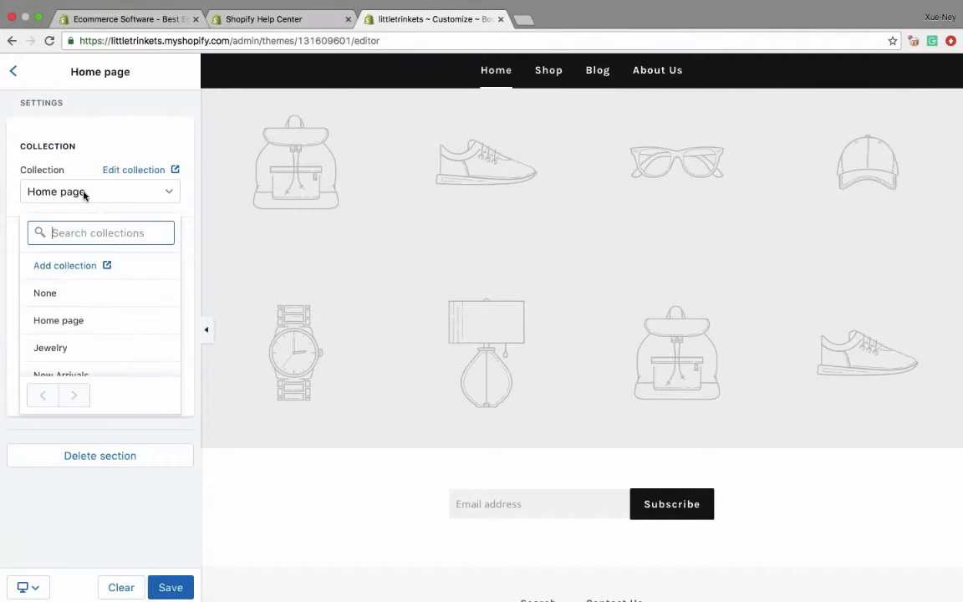
left_click(82, 346)
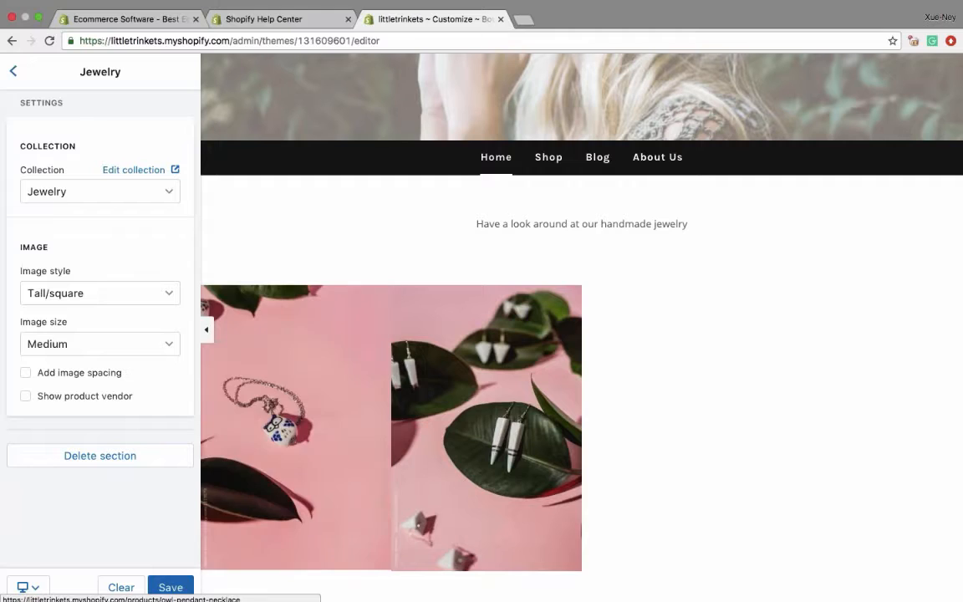
scroll(419, 391, "up", 5)
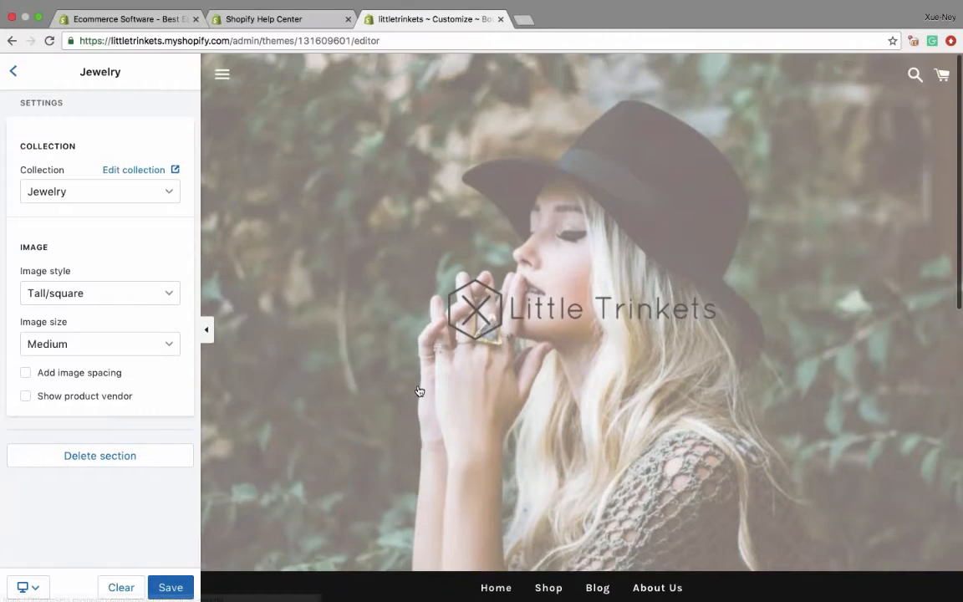
scroll(419, 391, "down", 5)
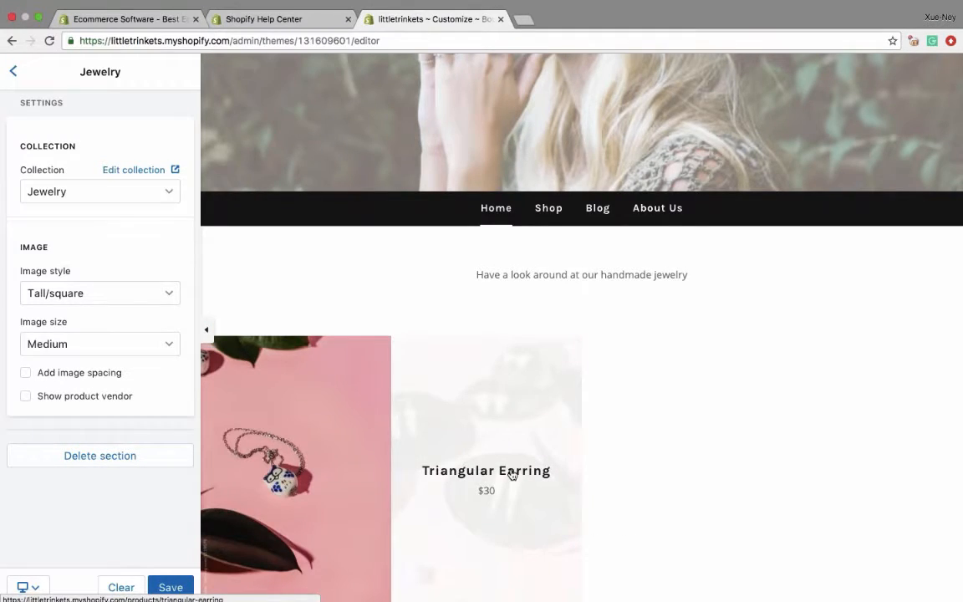
scroll(512, 475, "down", 3)
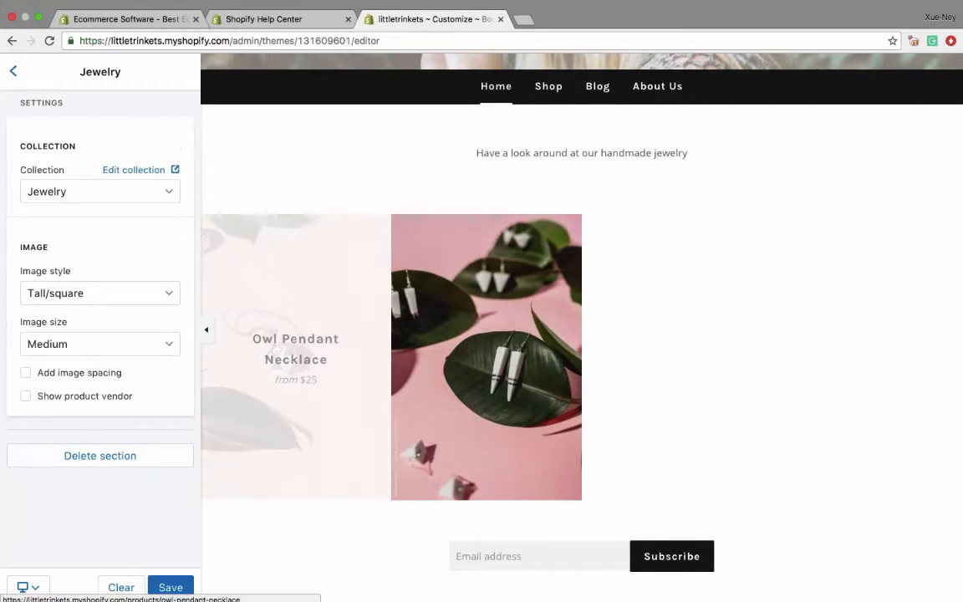
scroll(299, 341, "up", 5)
- Leave the Boundless theme editor without saving the changes and return to the store's Themes page
left_click(13, 71)
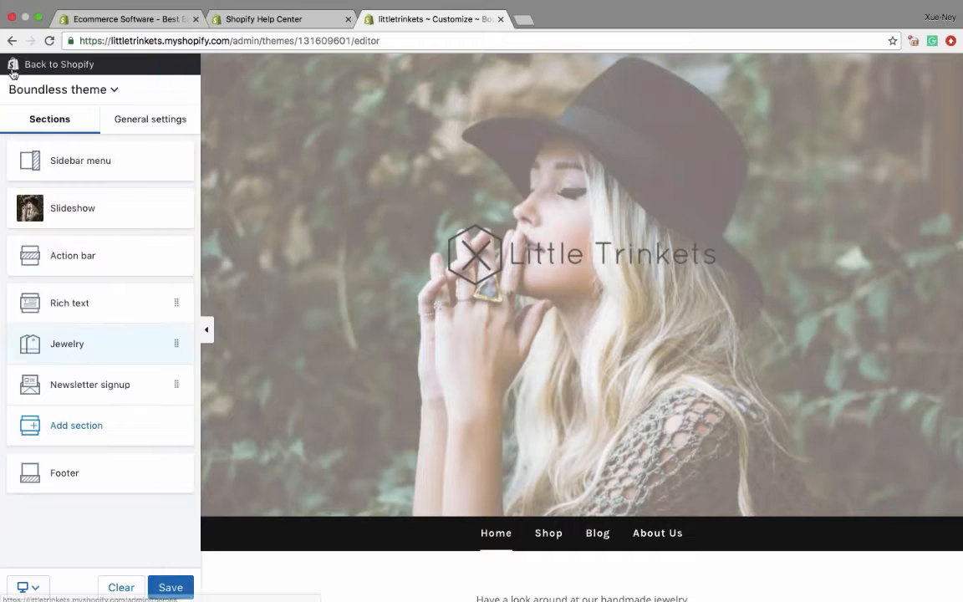
left_click(32, 67)
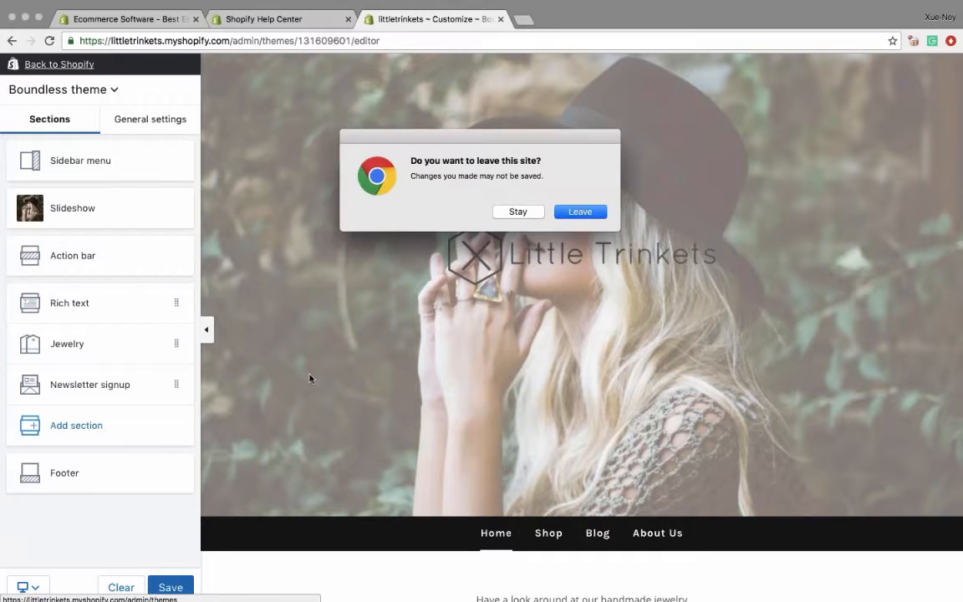
left_click(580, 211)
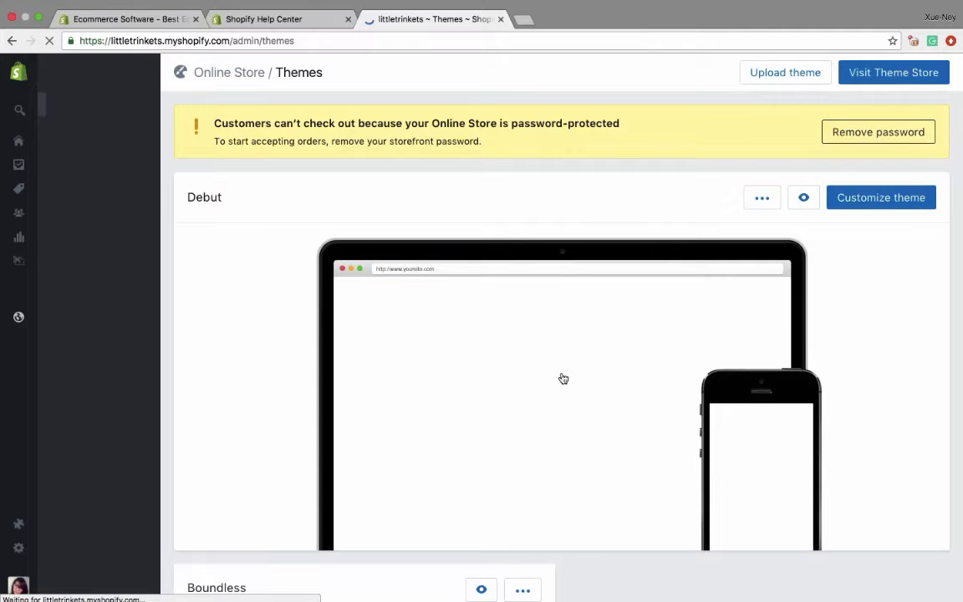
scroll(561, 376, "down", 3)
scroll(561, 377, "up", 2)
scroll(562, 377, "down", 1)
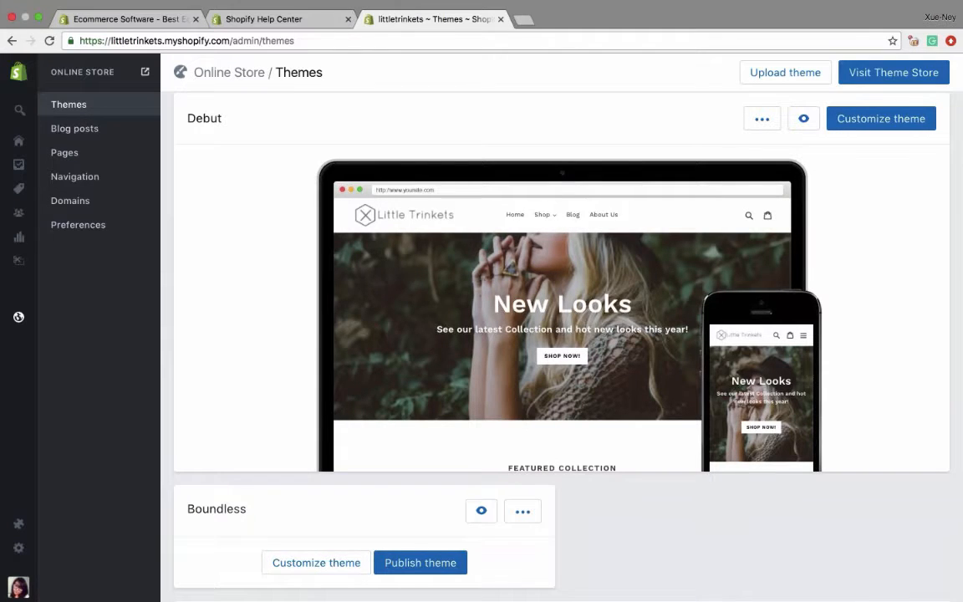
left_click(445, 556)
mouse_move(42, 189)
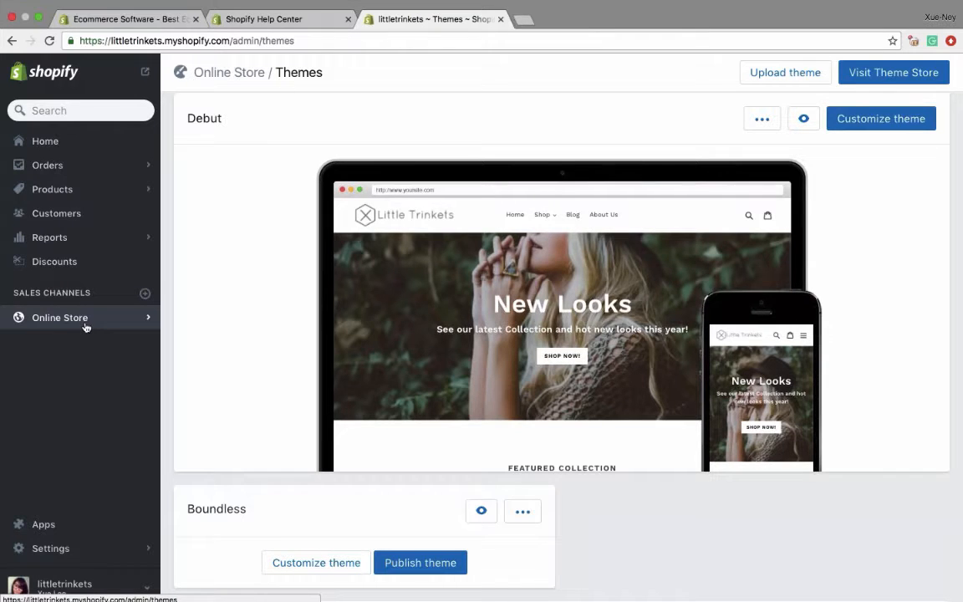
mouse_move(573, 217)
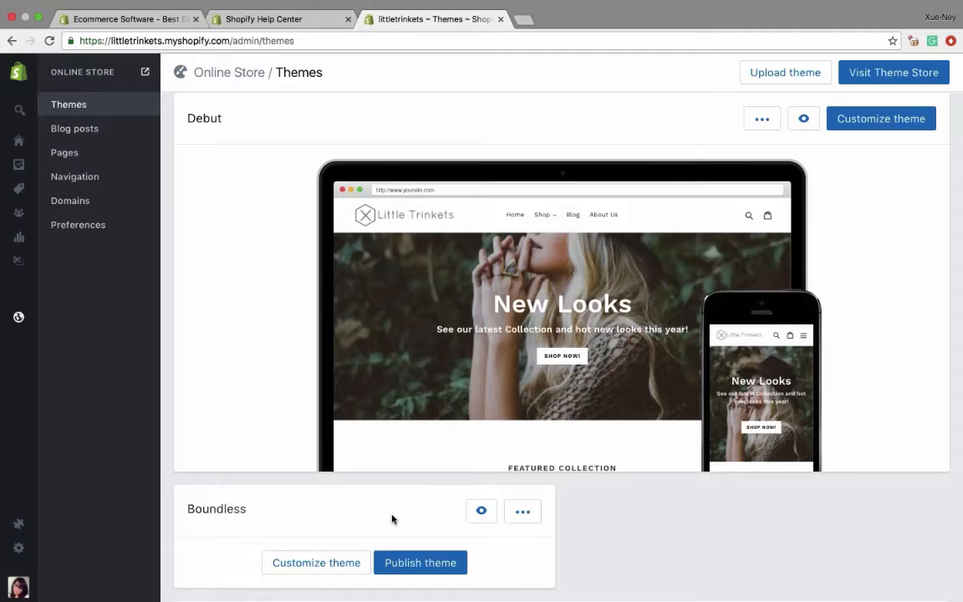
mouse_move(533, 350)
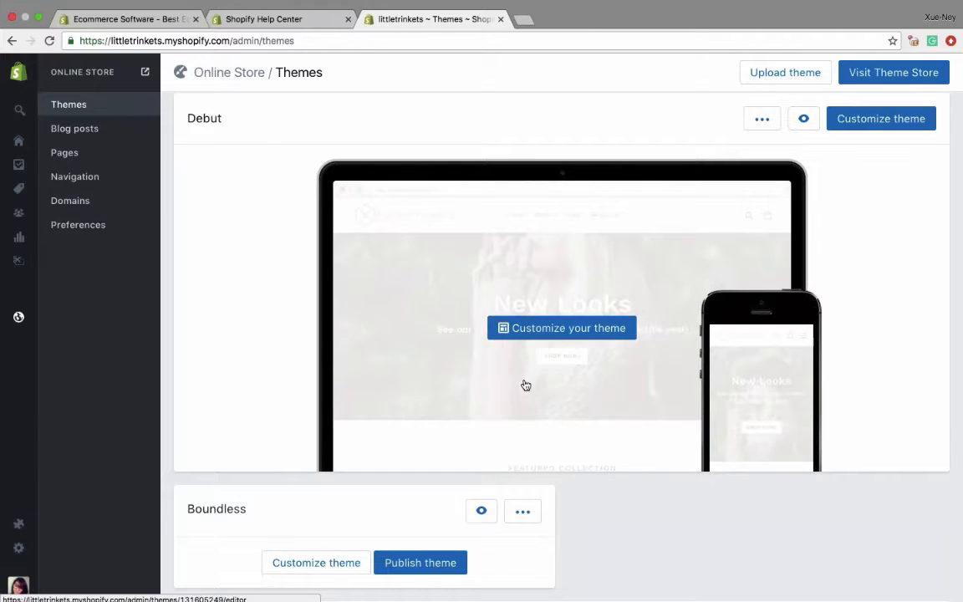
scroll(524, 385, "down", 1)
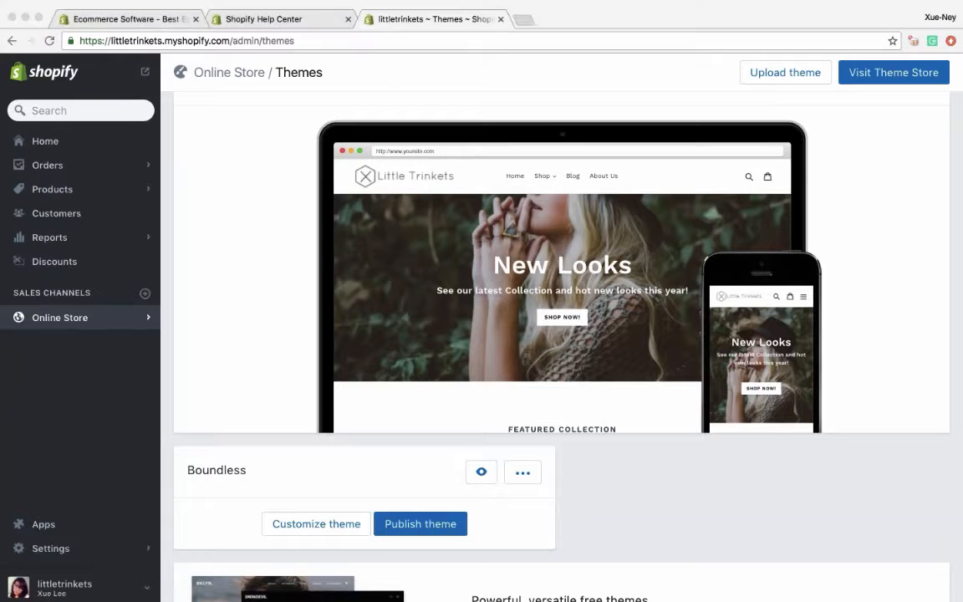
- View the live storefront's homepage, including its Featured Collection, and return to the Themes page
left_click(146, 75)
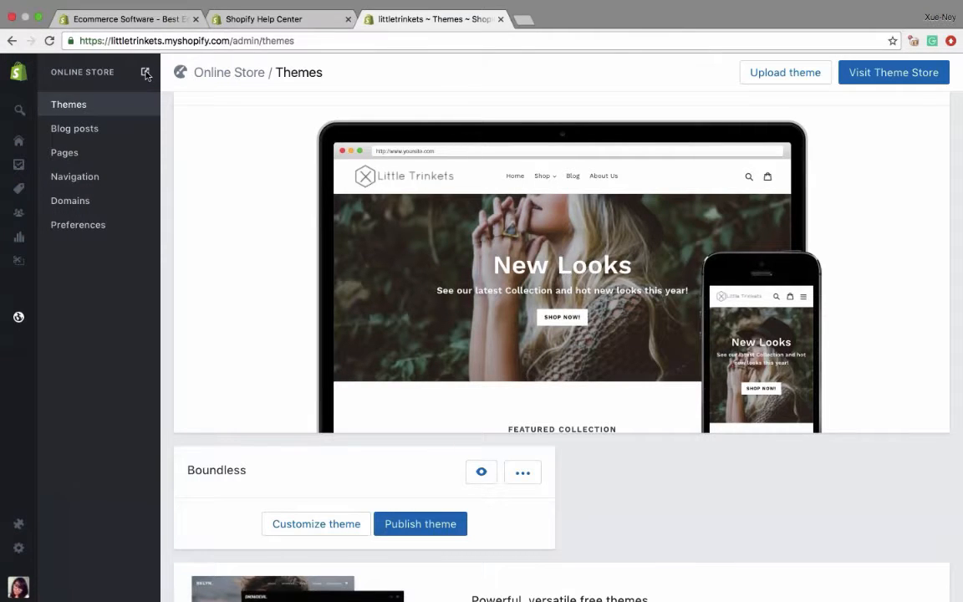
left_click(147, 75)
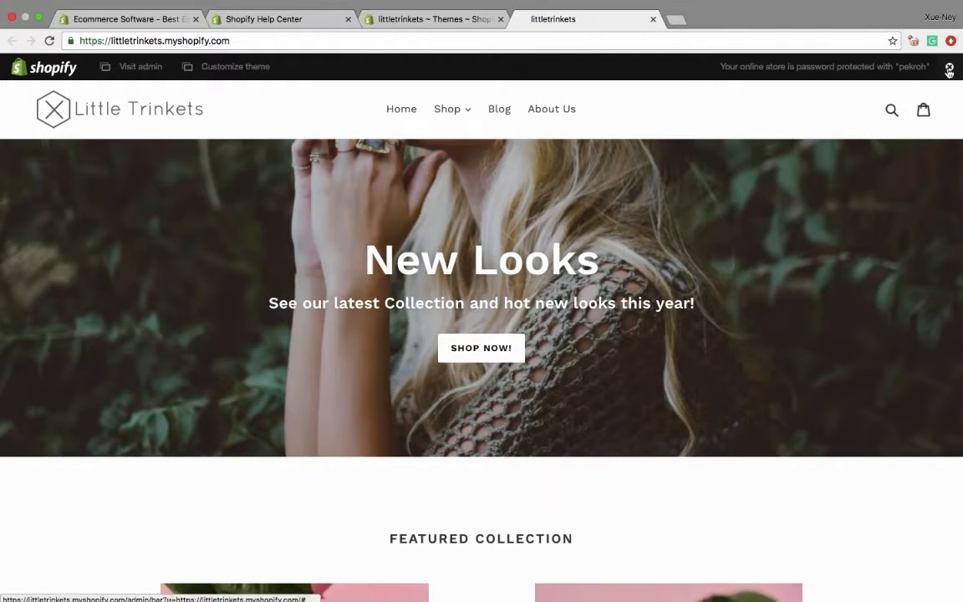
scroll(871, 106, "down", 6)
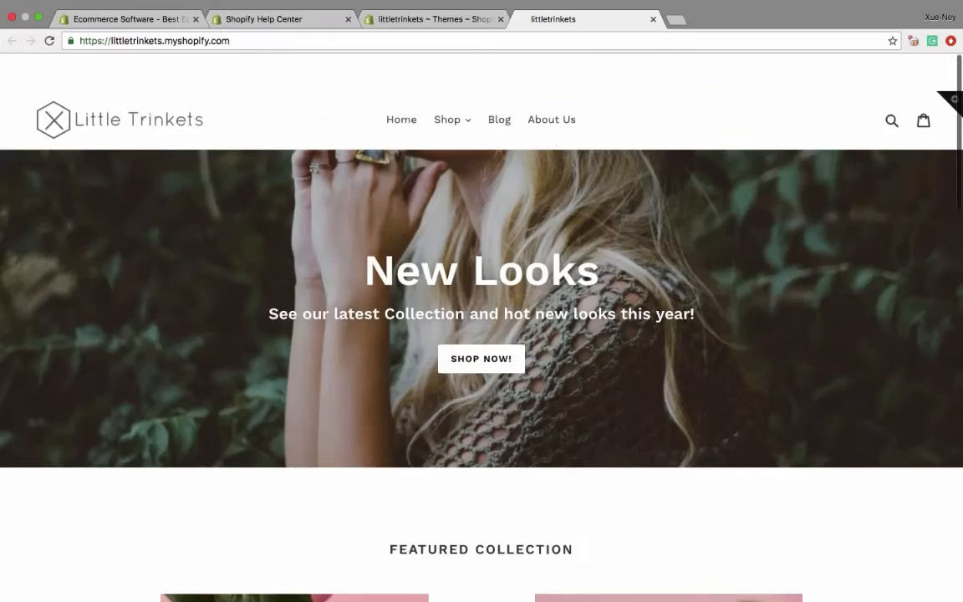
scroll(482, 301, "down", 15)
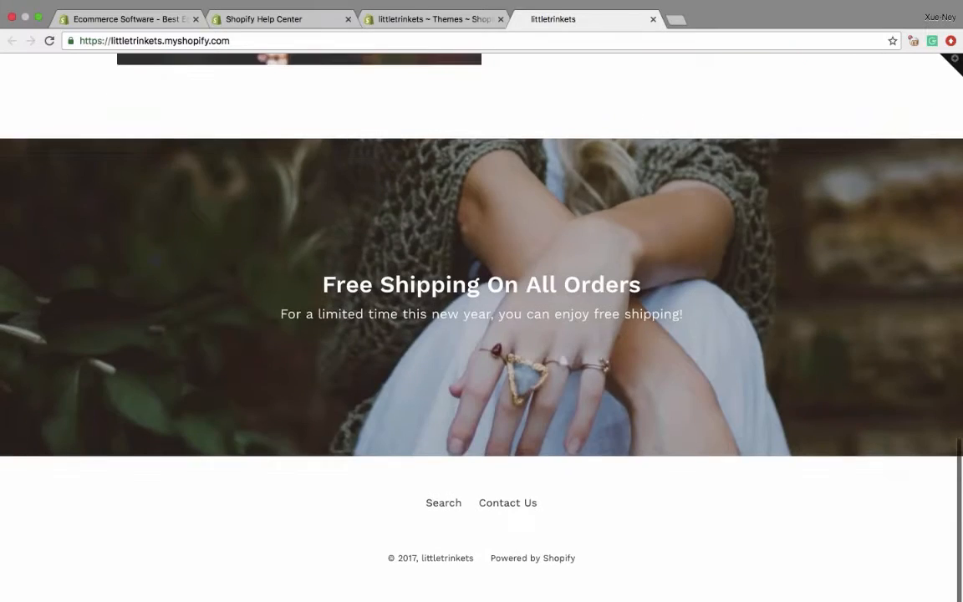
scroll(578, 192, "up", 15)
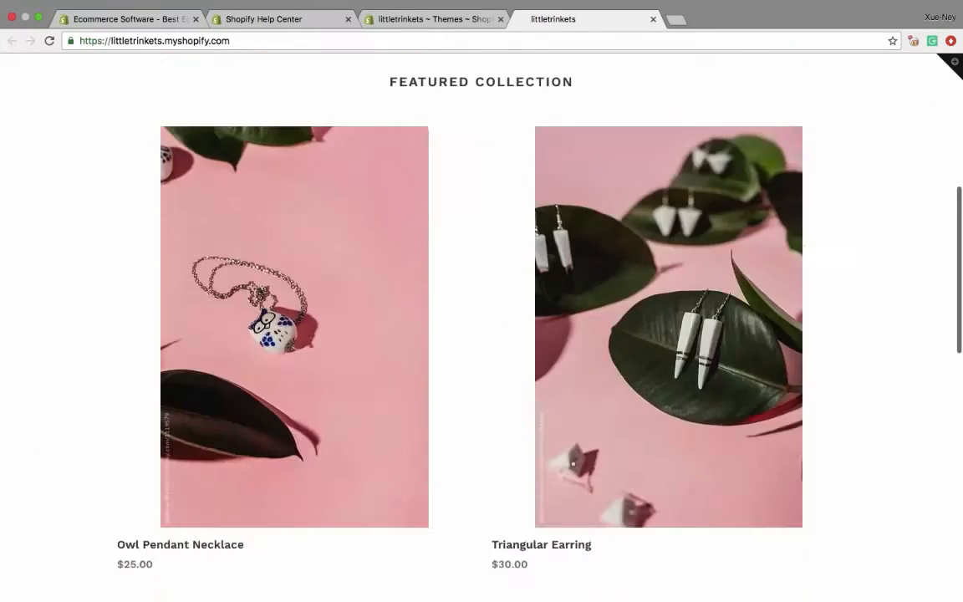
scroll(578, 192, "up", 5)
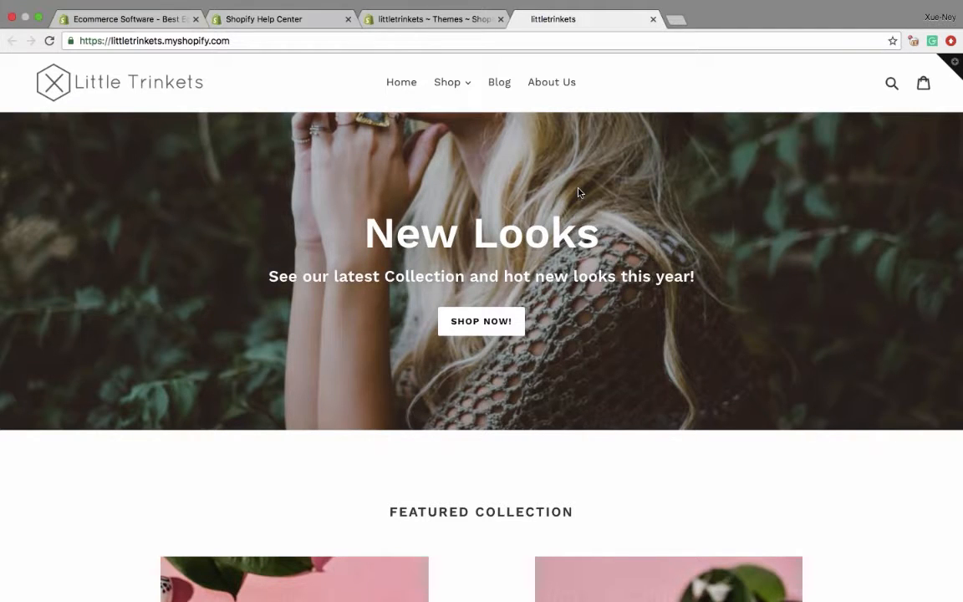
left_click(652, 18)
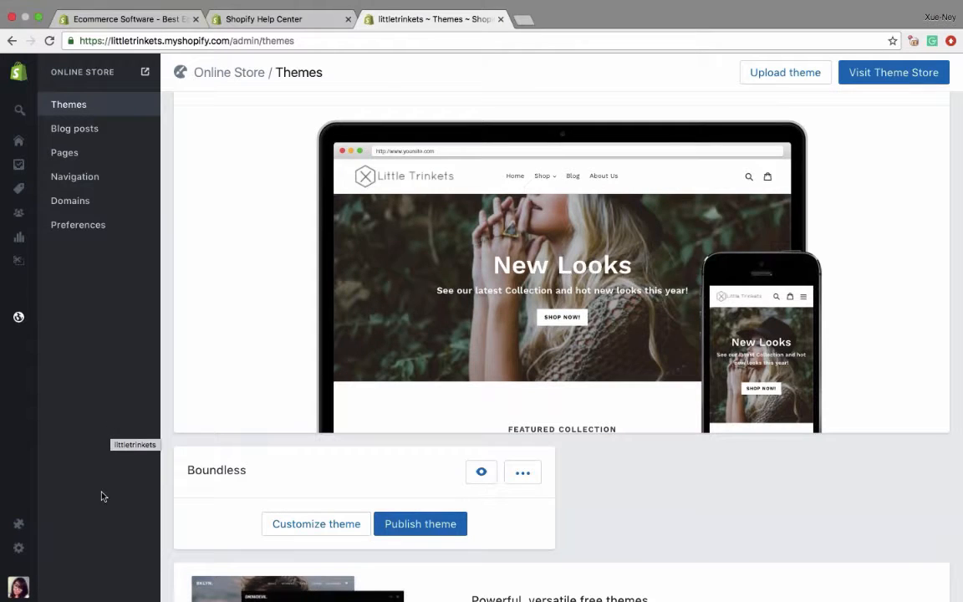
- Change the store name to "Little Trinkets" in the store's General settings
mouse_move(34, 549)
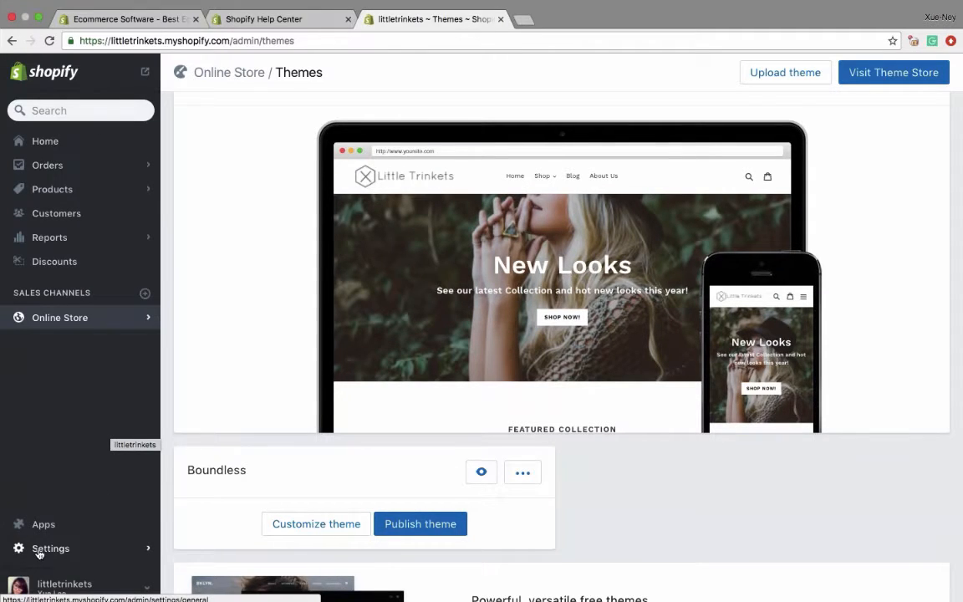
left_click(36, 550)
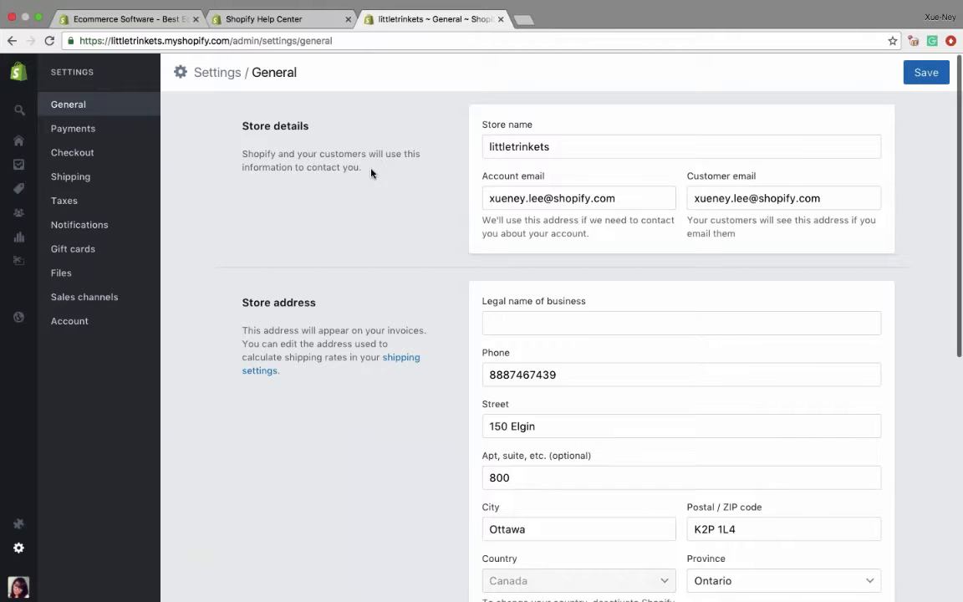
double_click(519, 147)
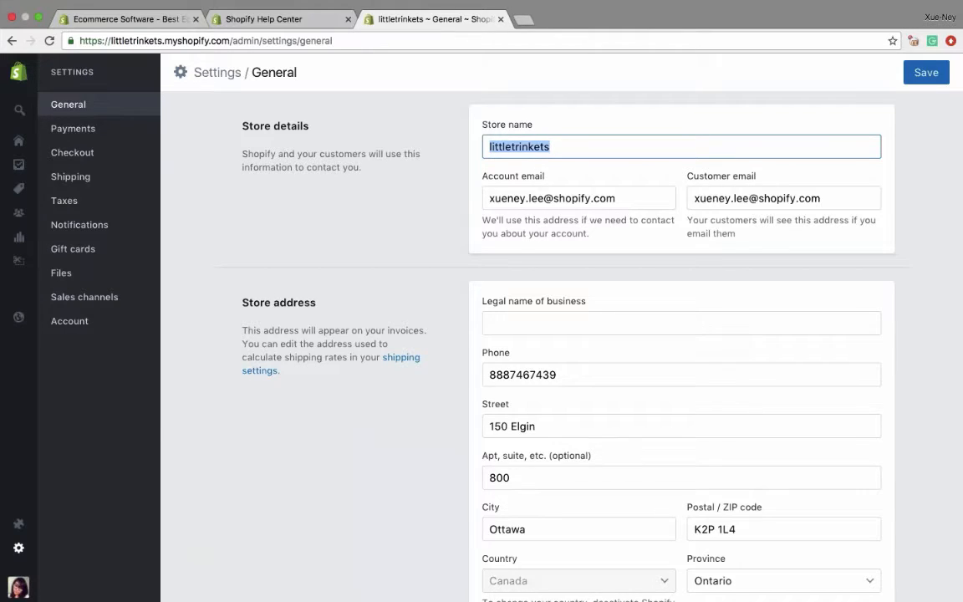
type("L")
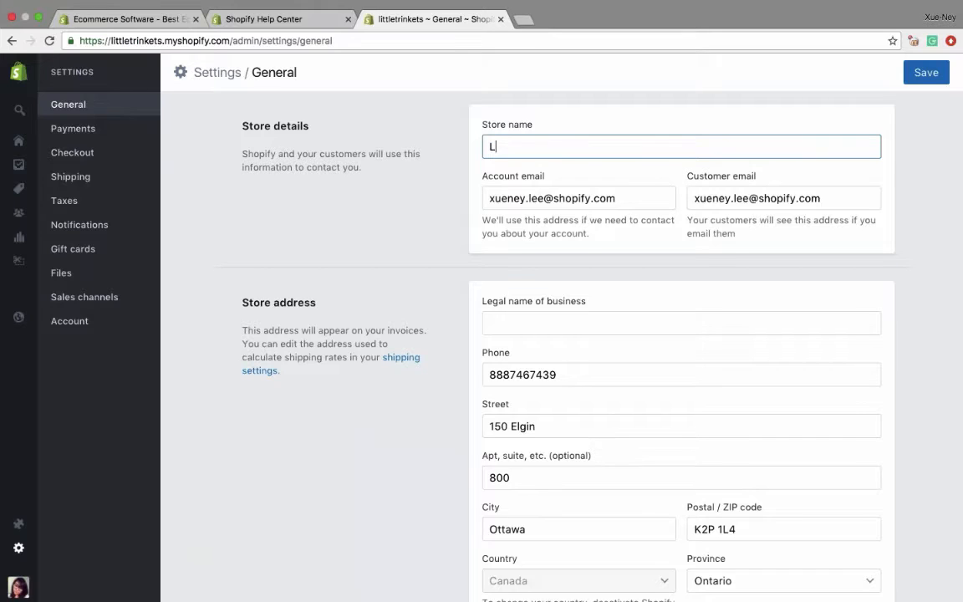
type("ittle Trinkets")
- Examine the customer email field and the store address details in the General settings
left_click(693, 200)
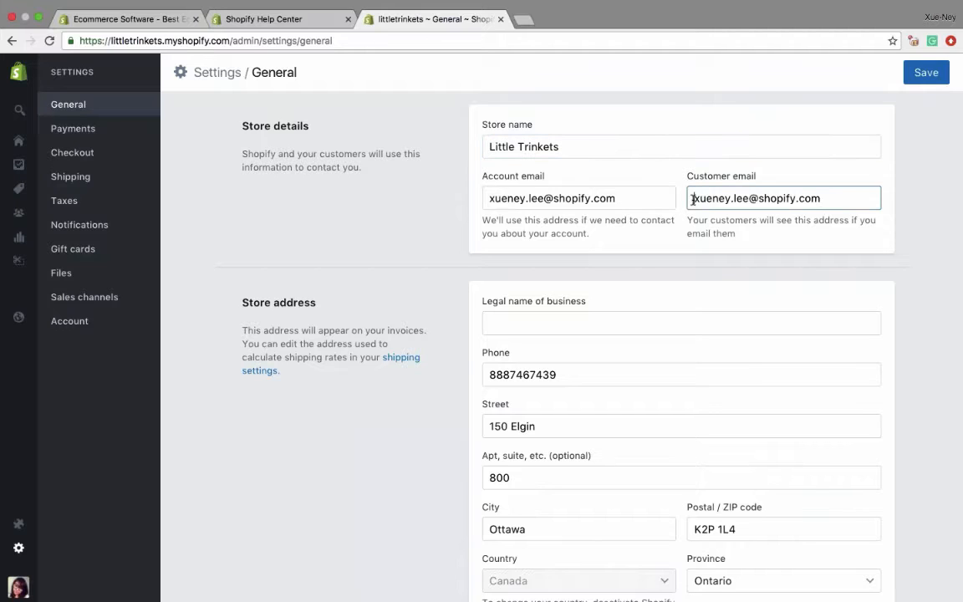
left_click_drag(698, 201, 824, 201)
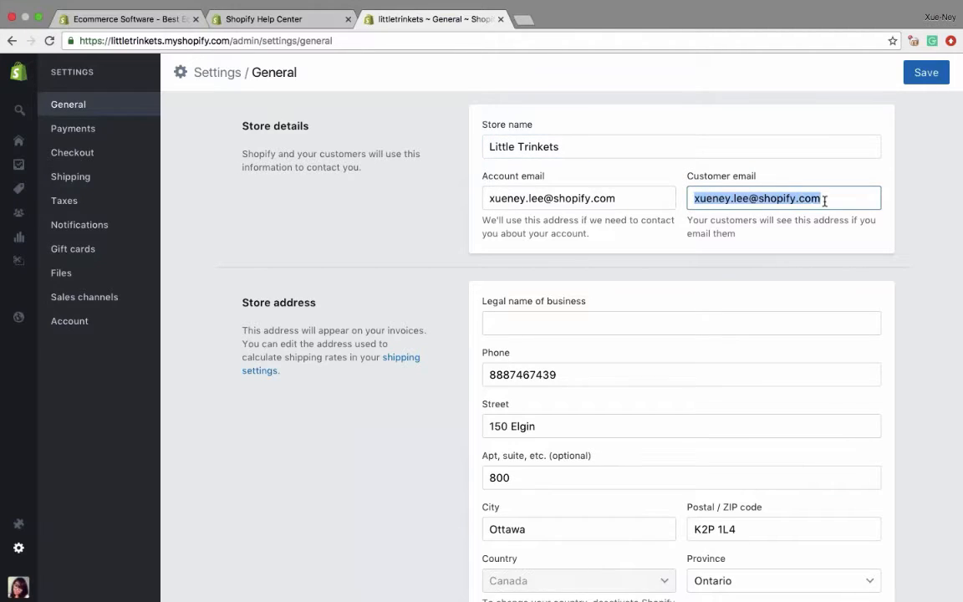
left_click(824, 200)
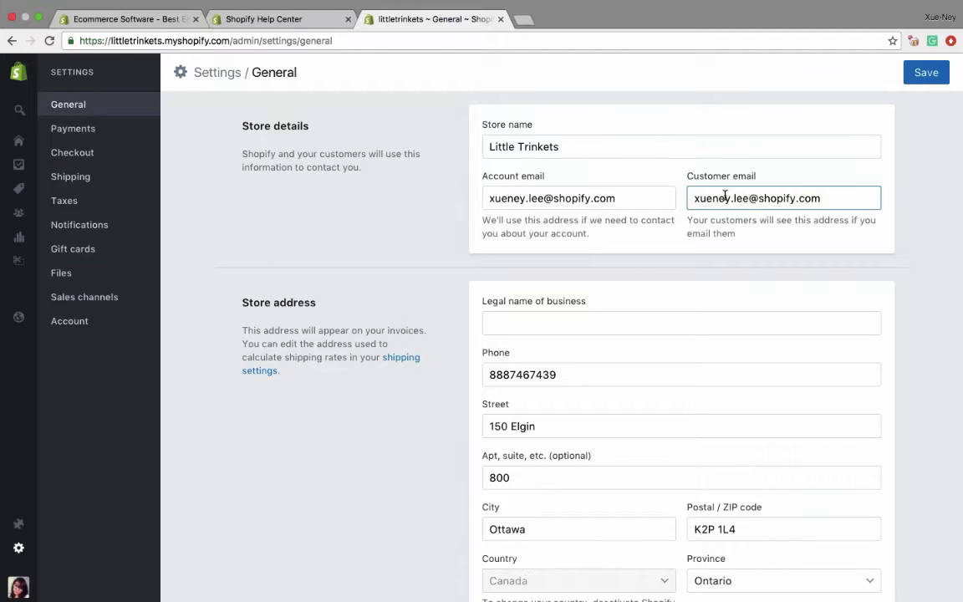
left_click_drag(690, 198, 823, 198)
left_click(827, 202)
scroll(562, 334, "down", 3)
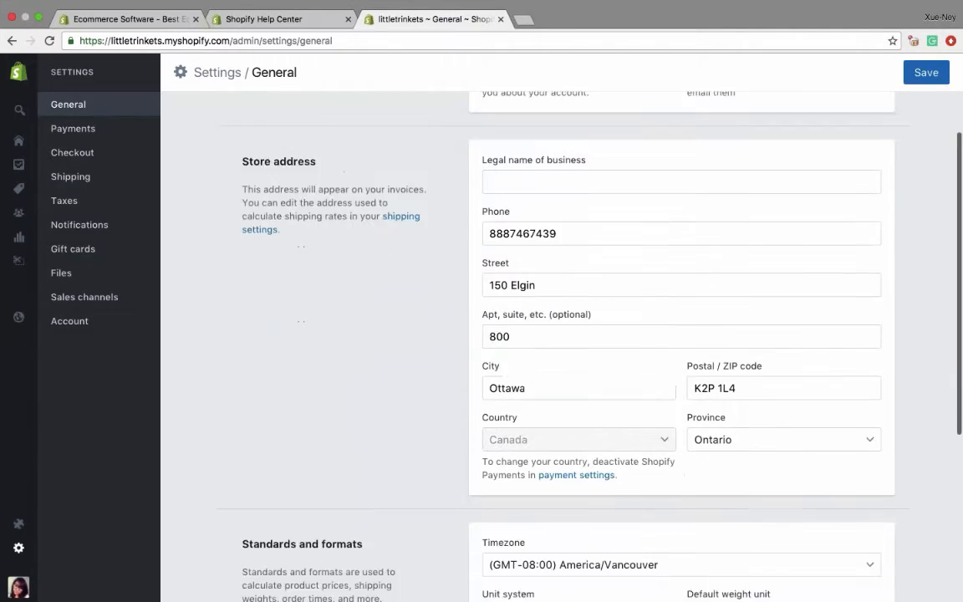
scroll(541, 334, "down", 3)
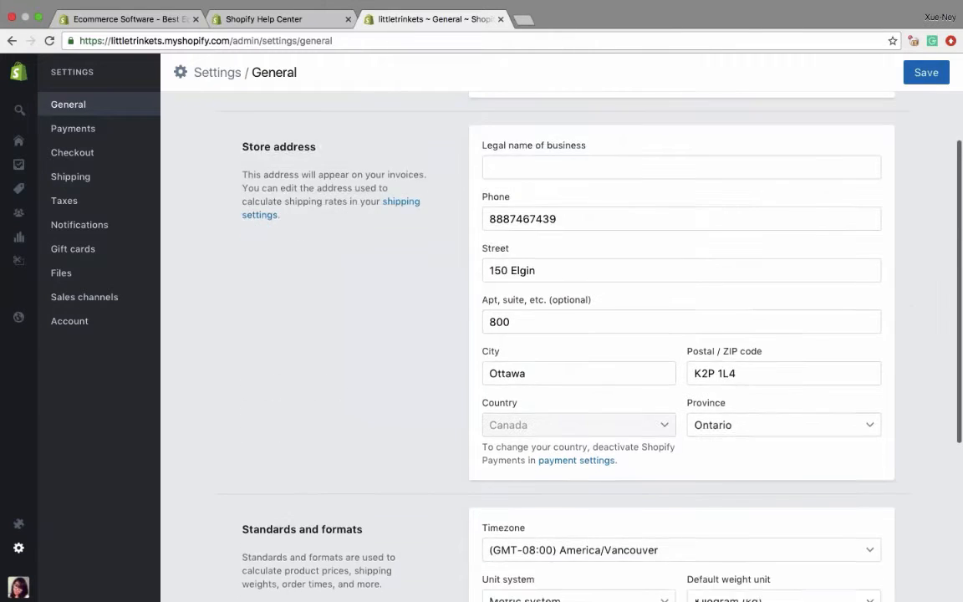
scroll(595, 423, "up", 5)
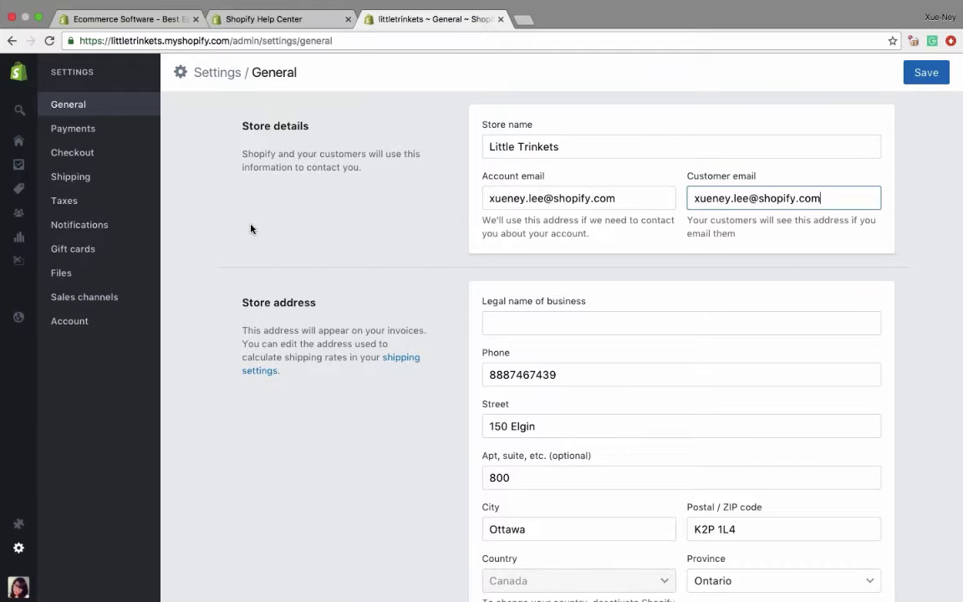
- Open the Shopify Payments account setup from the payment settings and examine its business and personal details fields
left_click(92, 139)
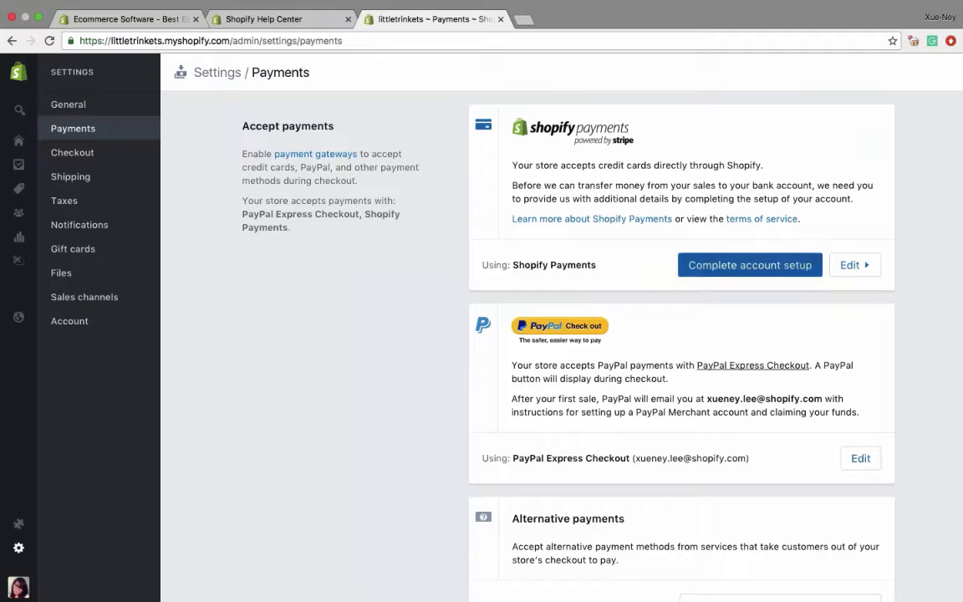
left_click(702, 266)
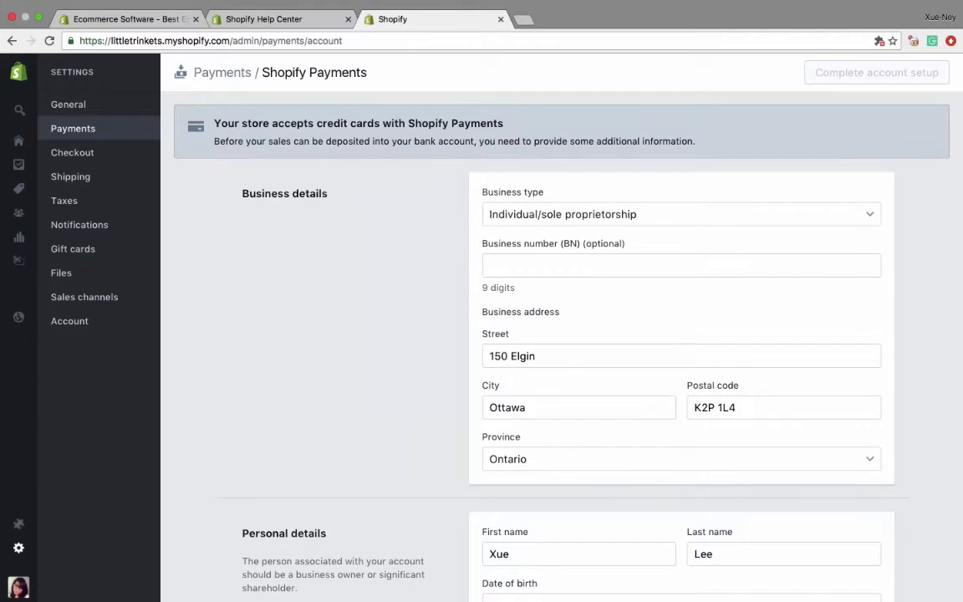
scroll(535, 334, "down", 1)
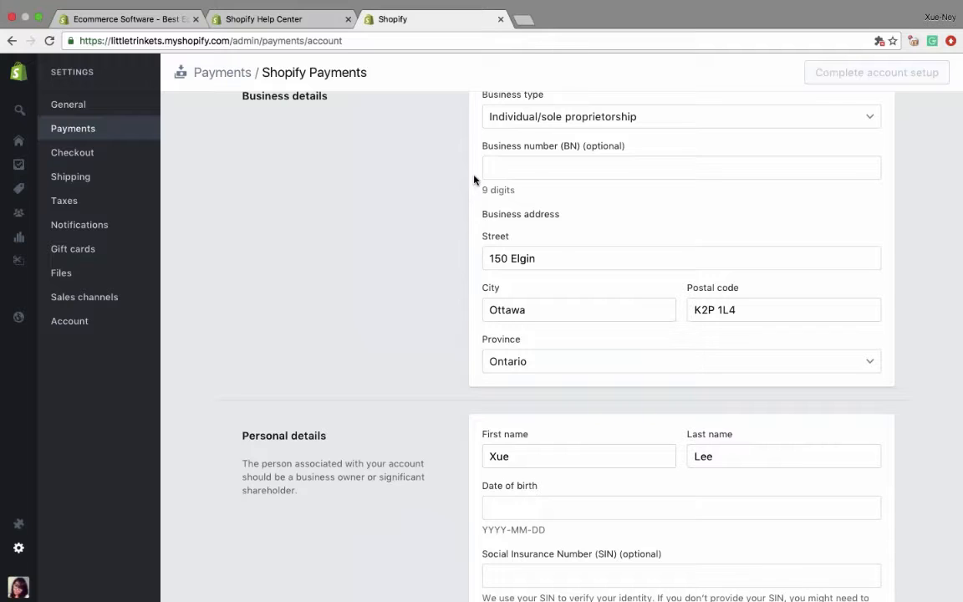
scroll(400, 316, "up", 2)
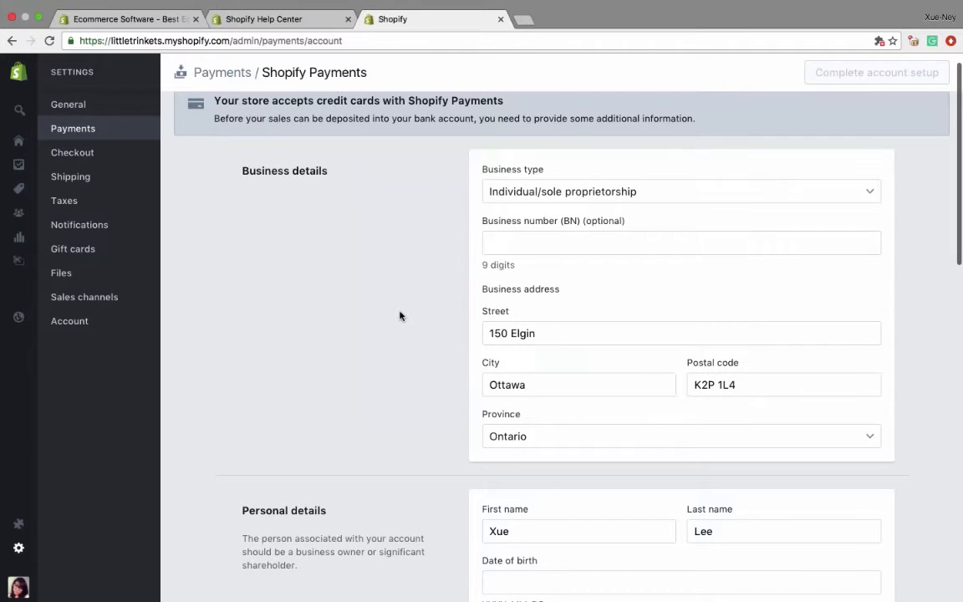
- Examine the business type options and the personal details fields in the Shopify Payments account setup
left_click(522, 191)
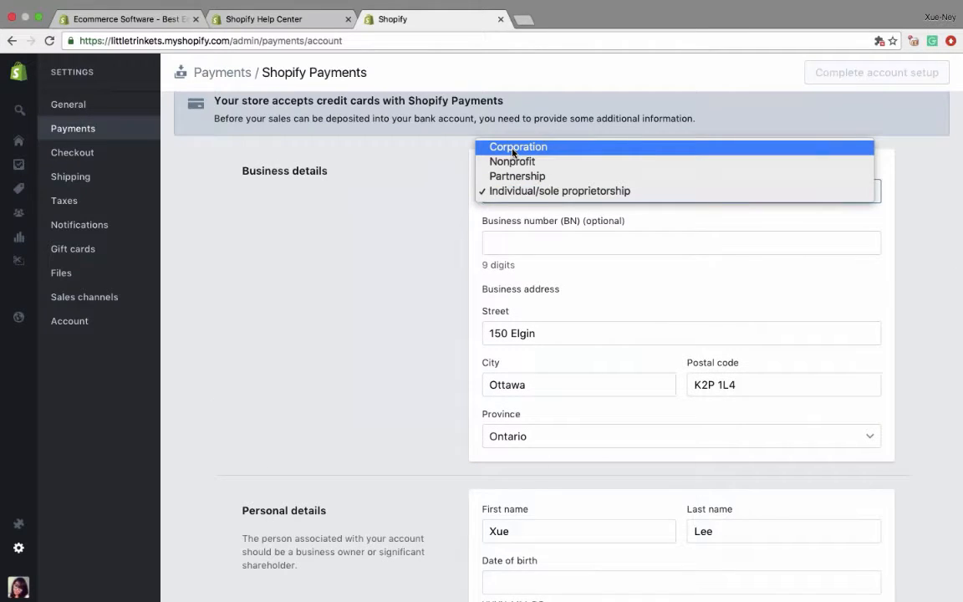
left_click(385, 255)
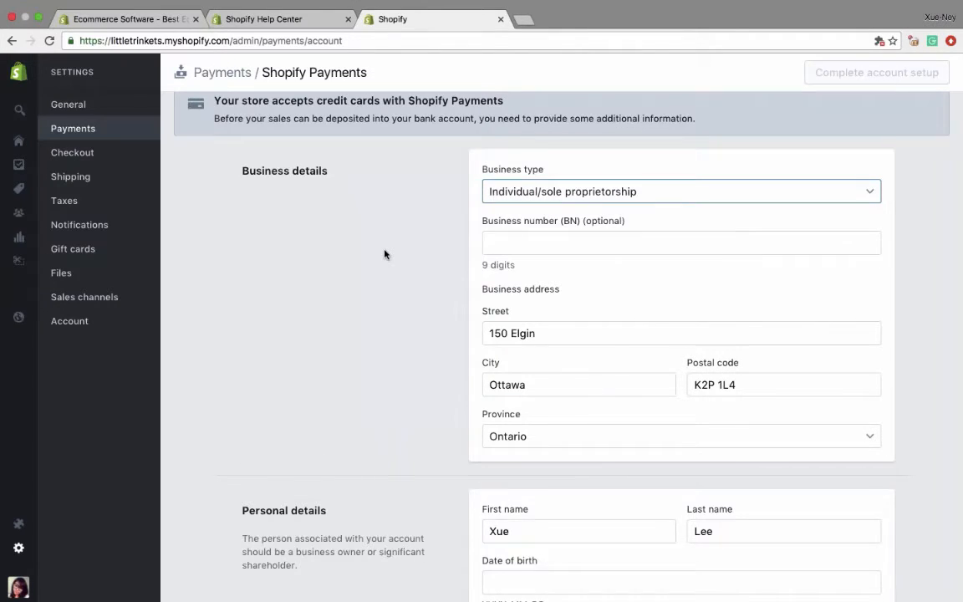
scroll(385, 254, "down", 5)
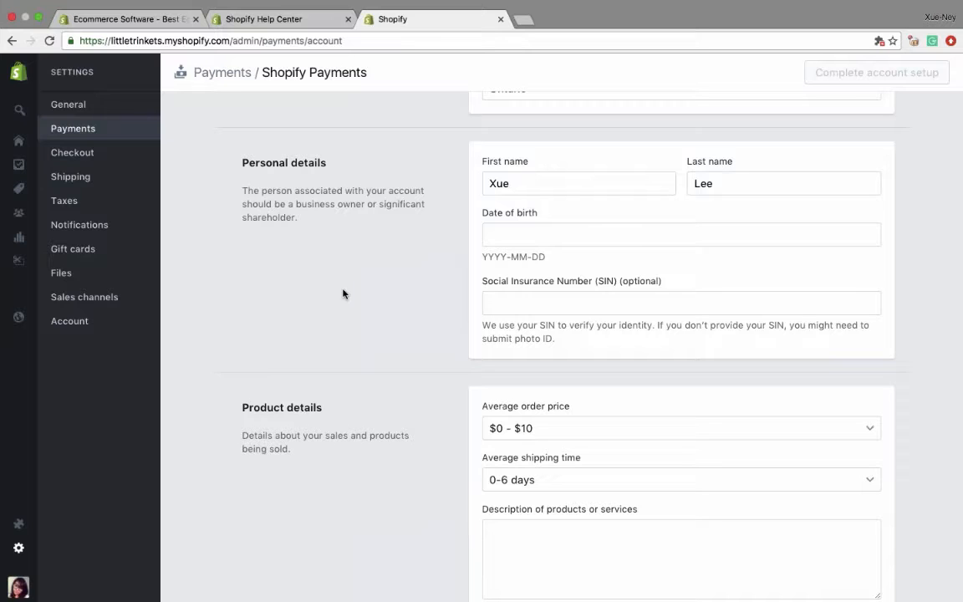
scroll(342, 293, "down", 5)
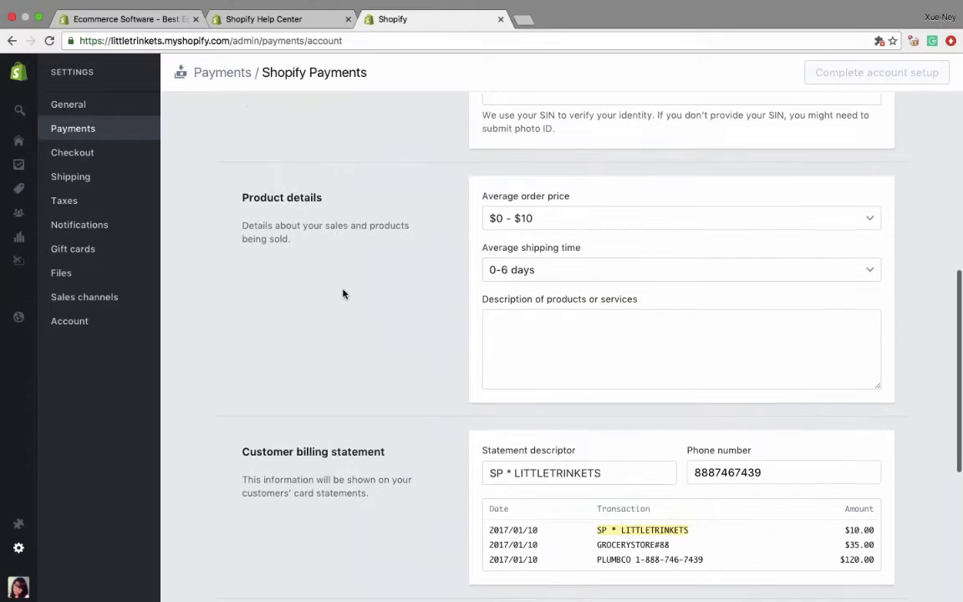
- Set the average order price to $10 - $1000 and the average shipping time to 8-14 days in the product details
left_click(520, 215)
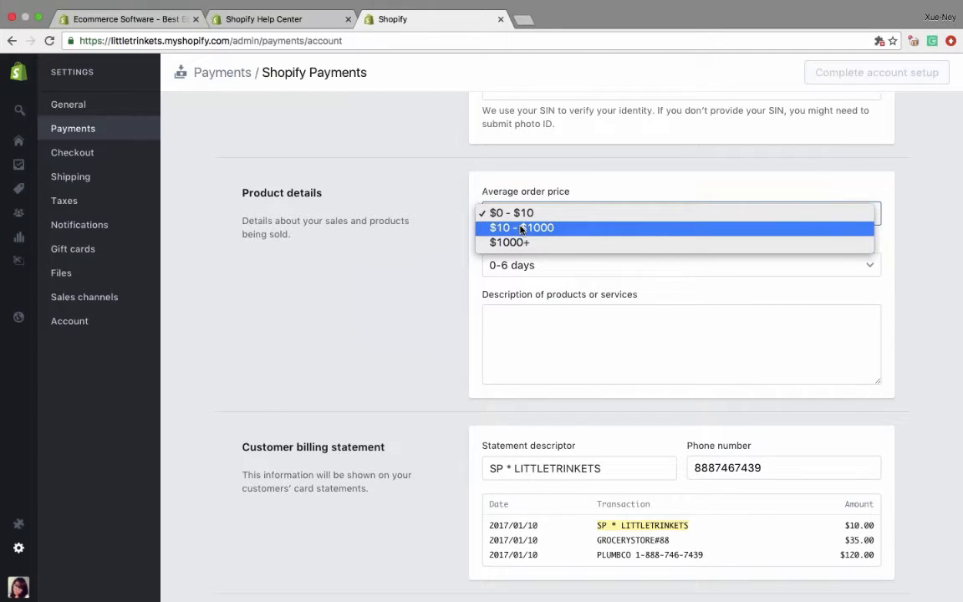
left_click(520, 227)
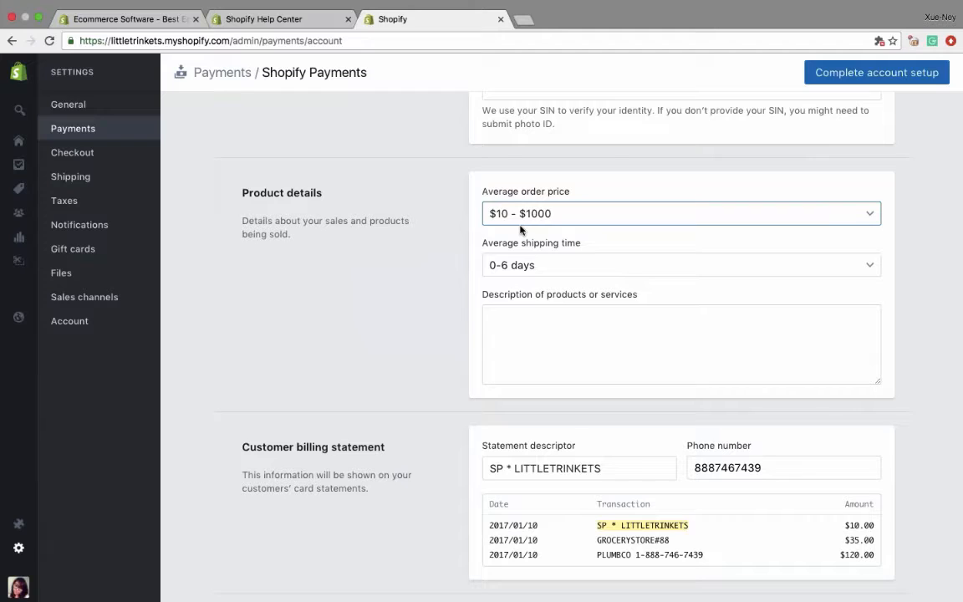
left_click(494, 265)
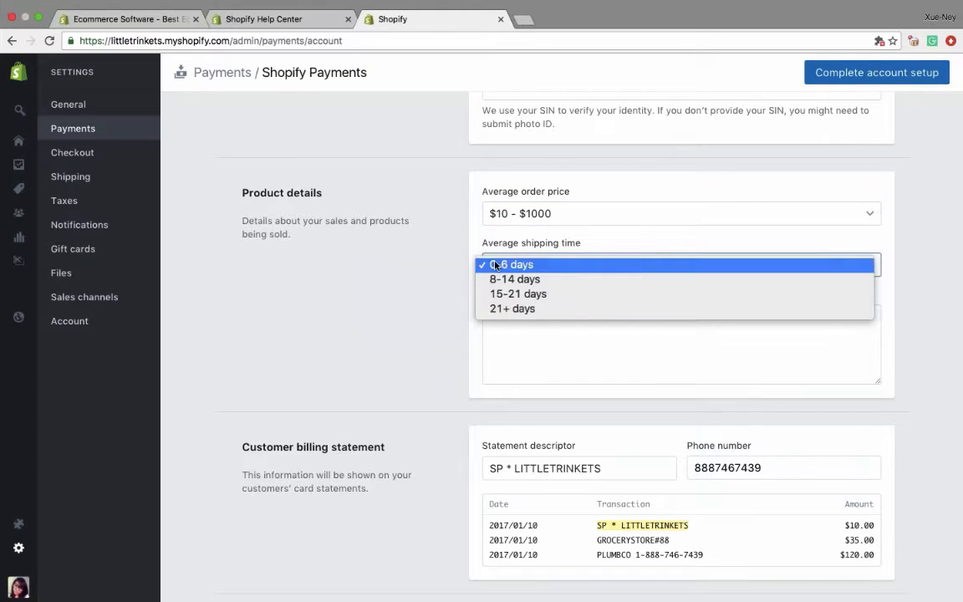
left_click(502, 277)
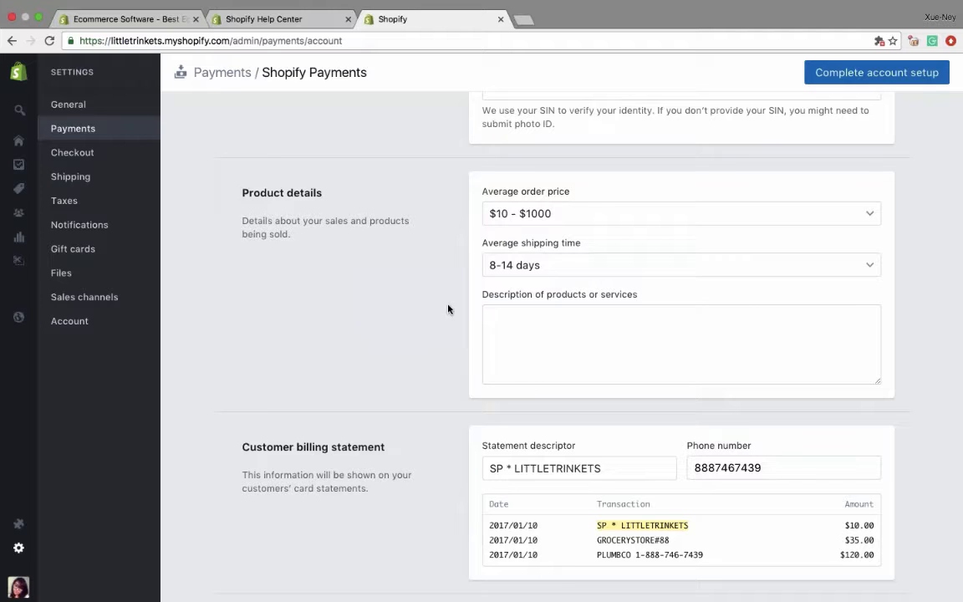
left_click(518, 330)
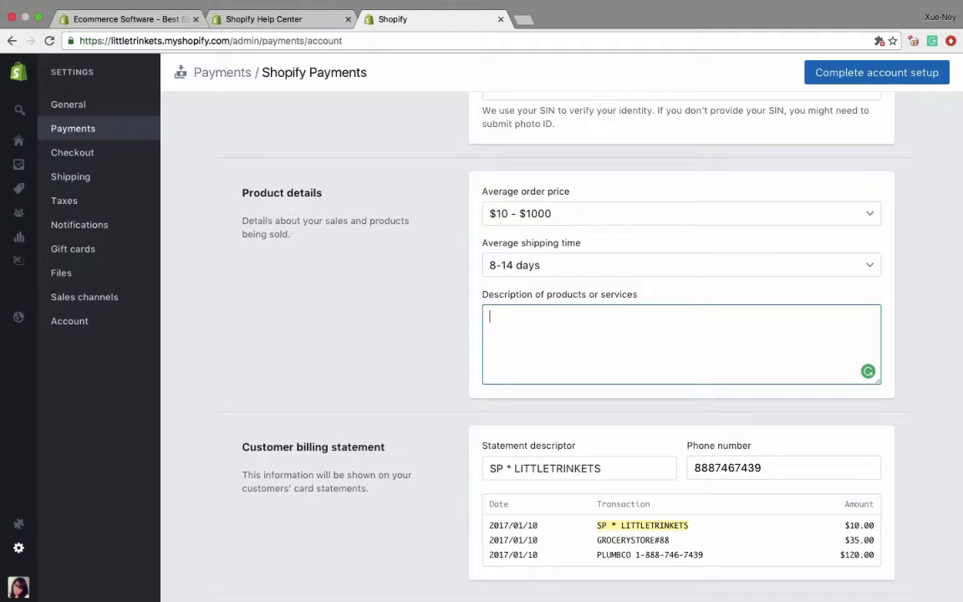
- Examine the customer billing statement and banking information fields of the Shopify Payments setup
scroll(410, 411, "down", 3)
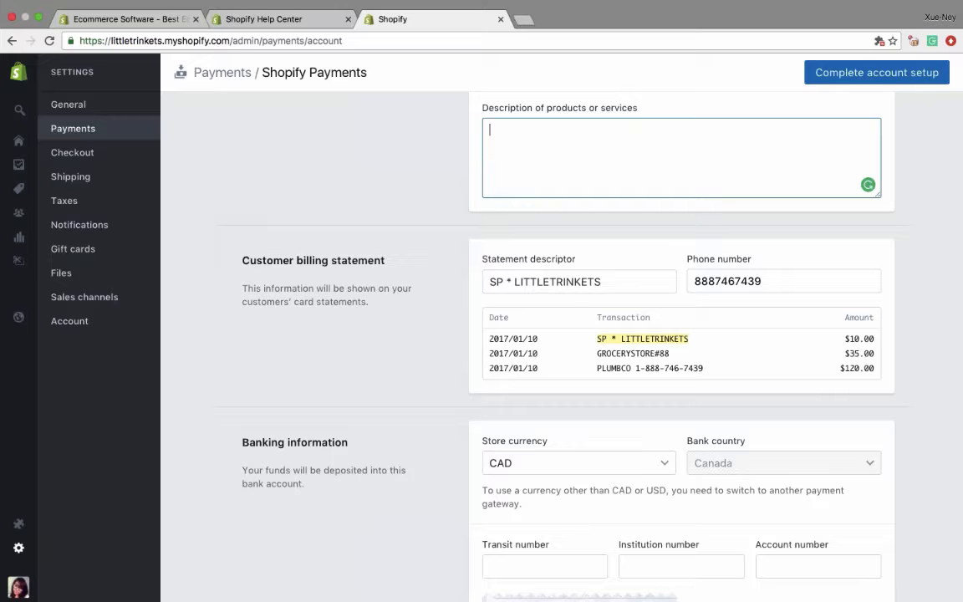
scroll(534, 334, "down", 3)
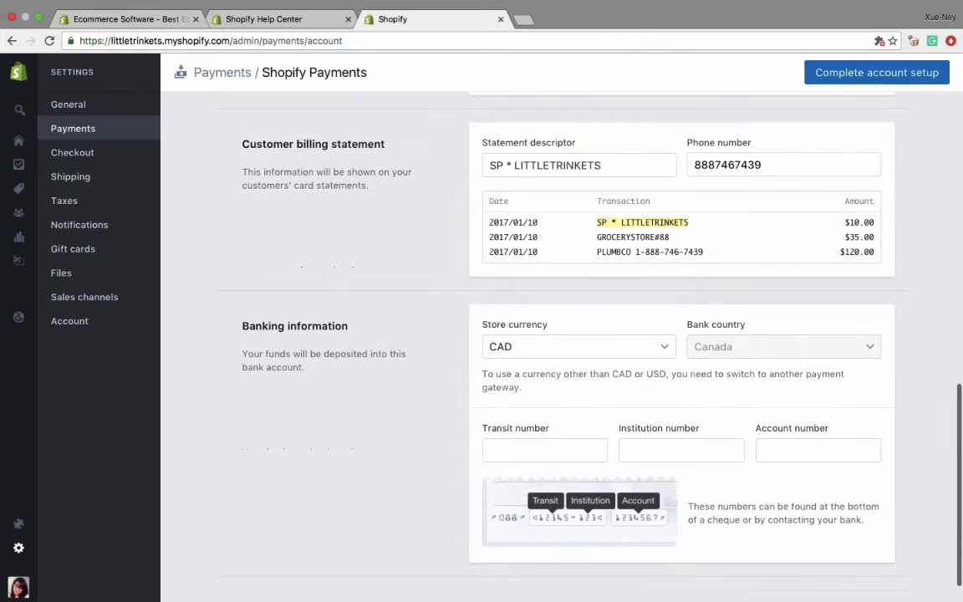
scroll(549, 302, "down", 2)
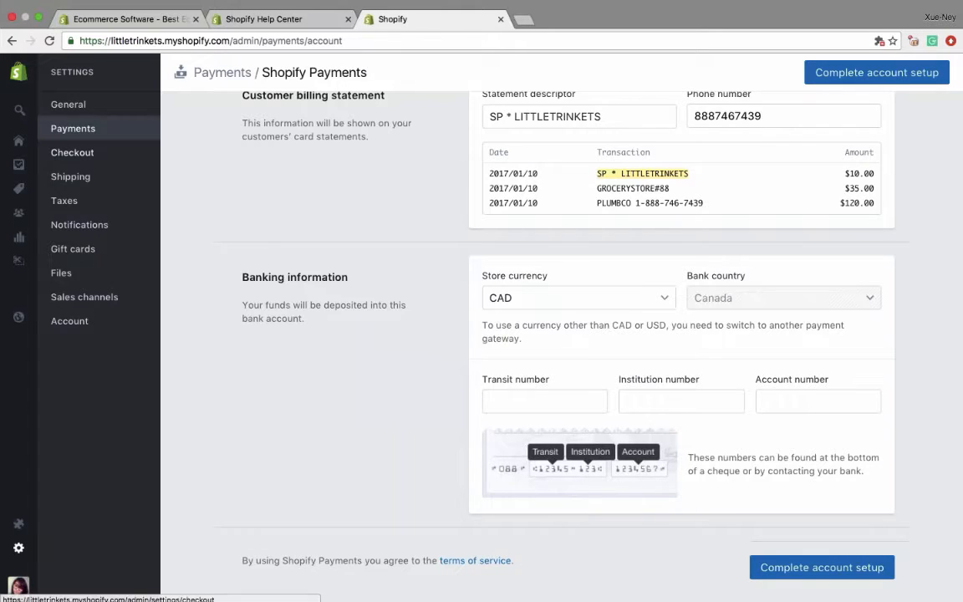
- Return to the payment settings without completing the account setup and deactivate Shopify Payments
left_click(96, 129)
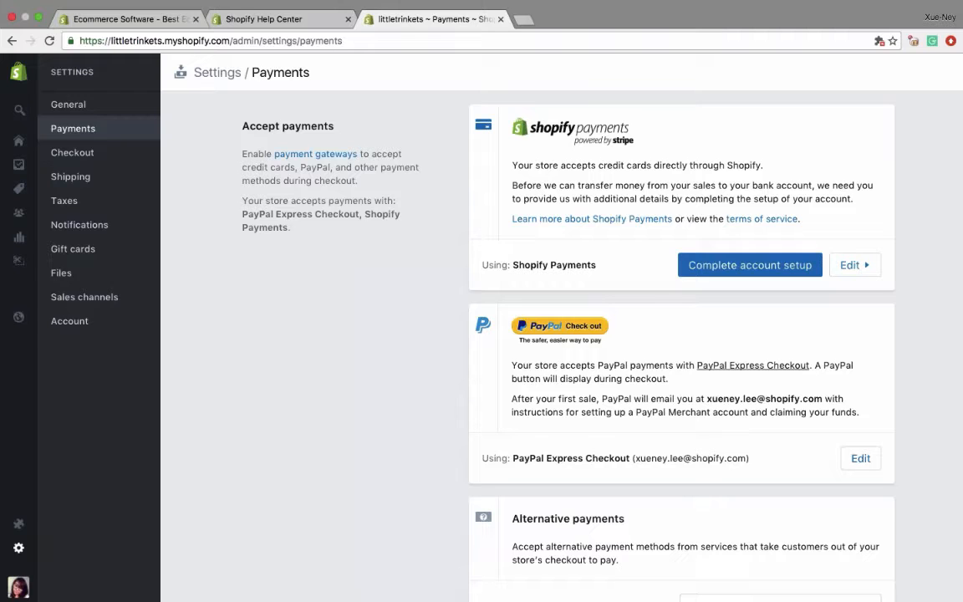
left_click(853, 266)
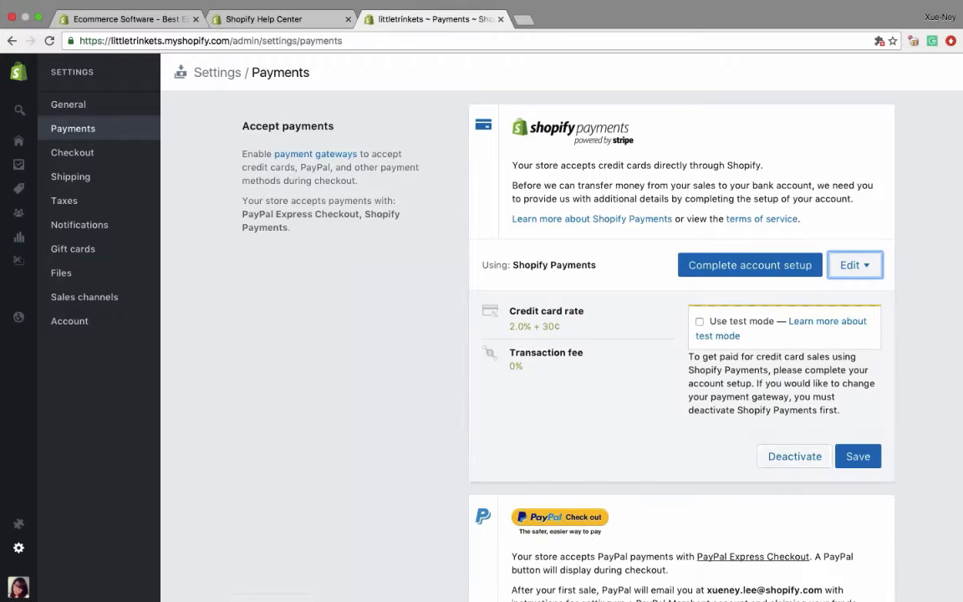
left_click(793, 456)
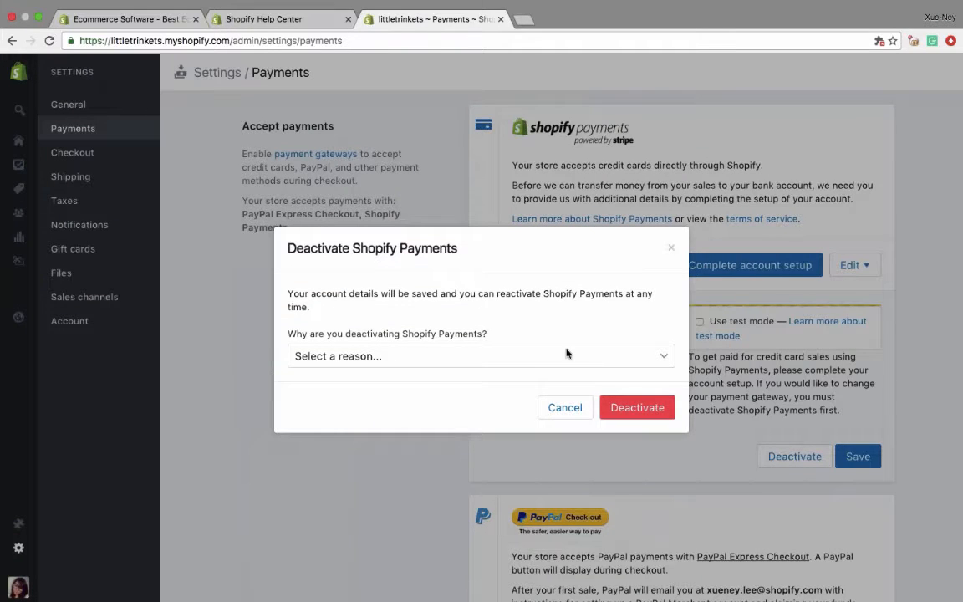
left_click(636, 407)
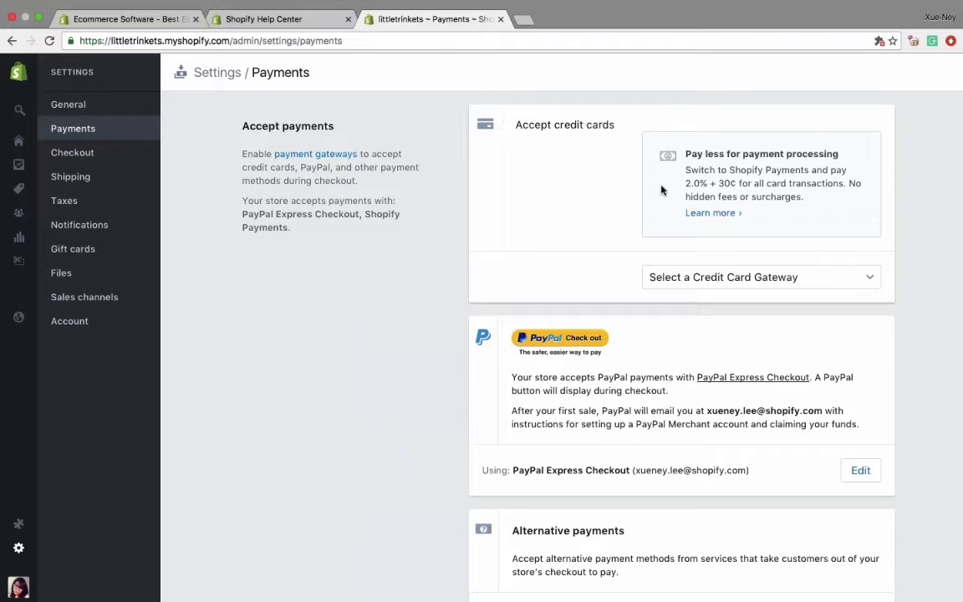
- Choose "(for testing) Bogus Gateway" as the credit card gateway and activate it
left_click(735, 277)
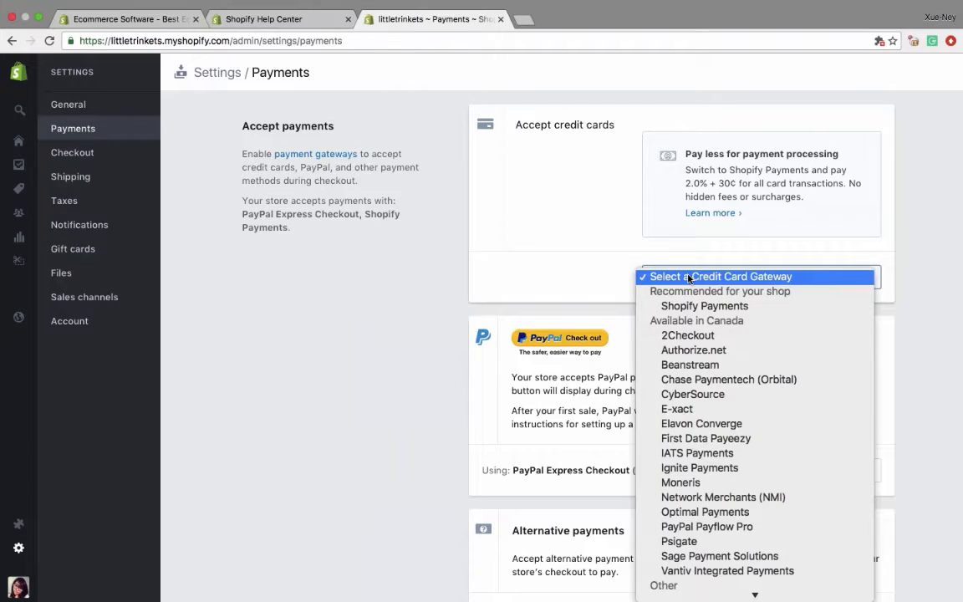
scroll(722, 407, "down", 5)
scroll(722, 407, "down", 10)
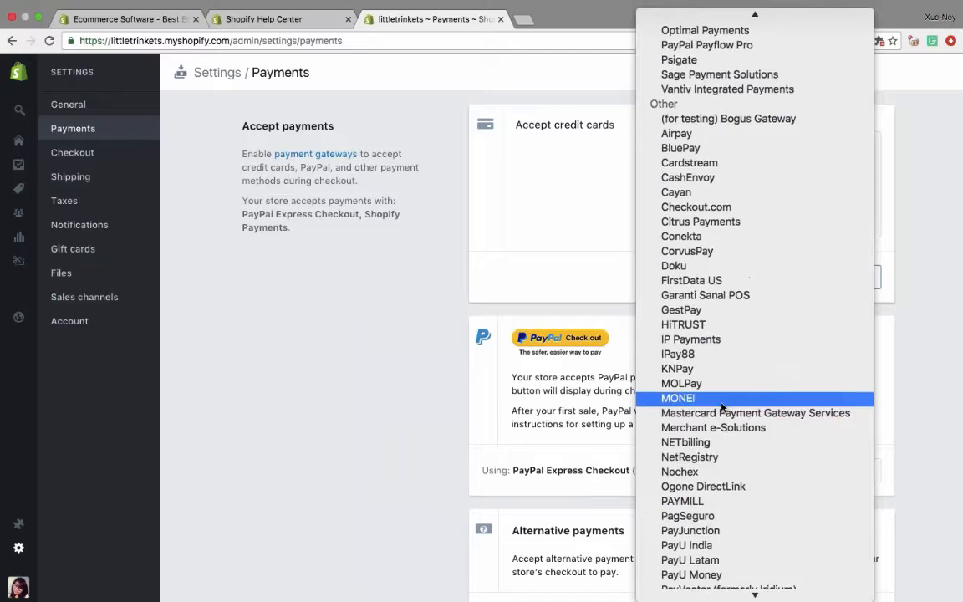
scroll(722, 407, "up", 15)
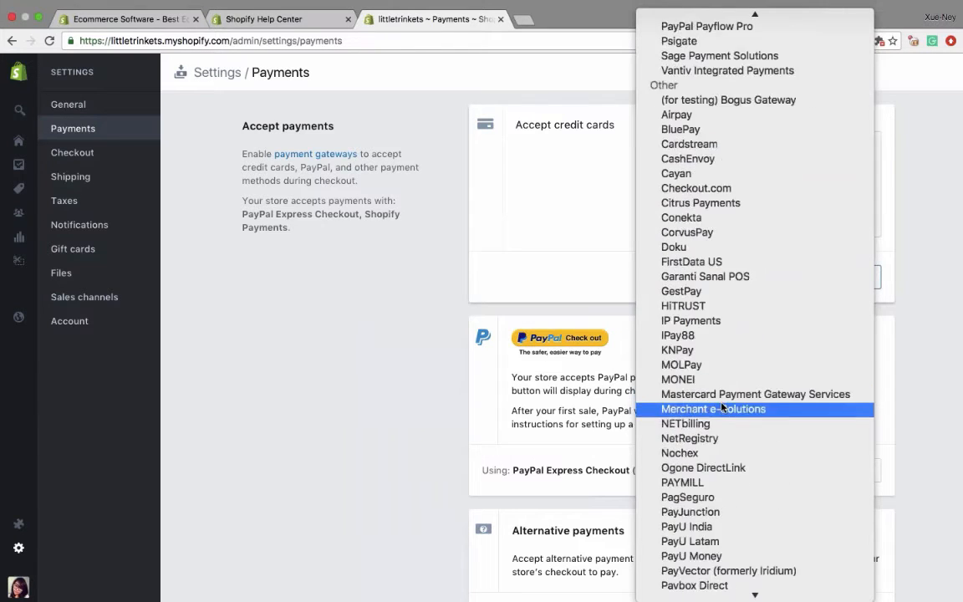
scroll(722, 407, "up", 3)
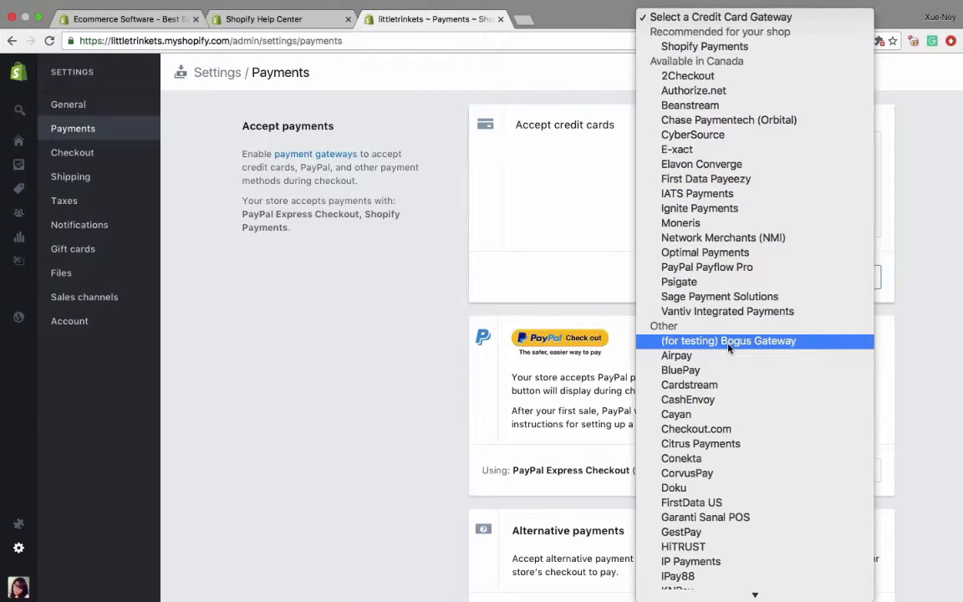
left_click(669, 342)
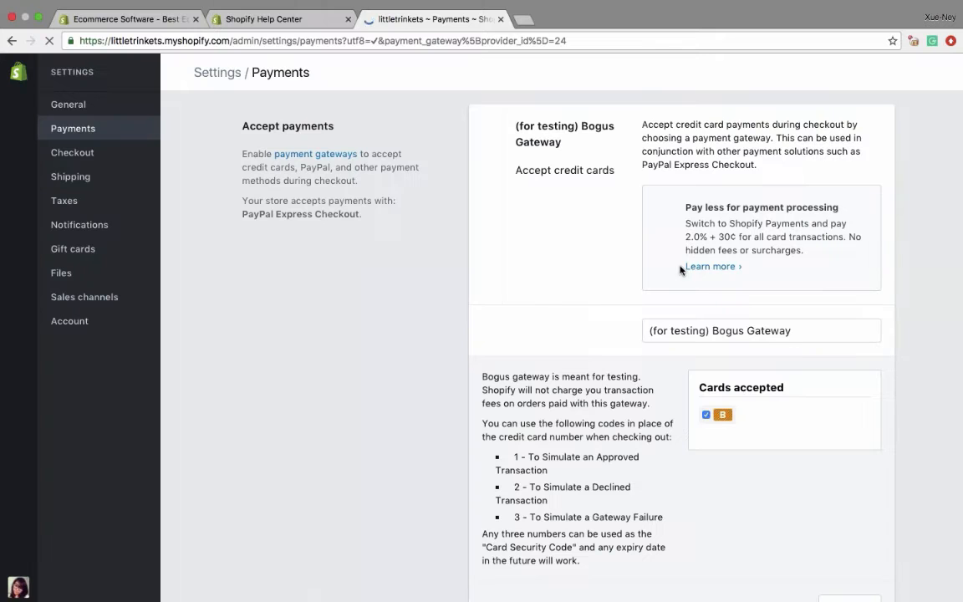
scroll(719, 338, "down", 2)
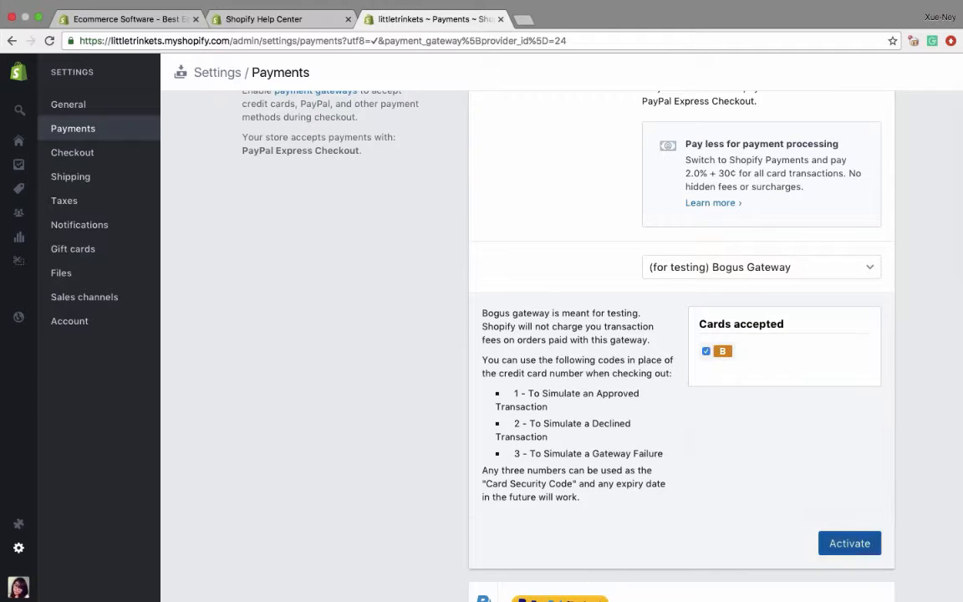
left_click(849, 543)
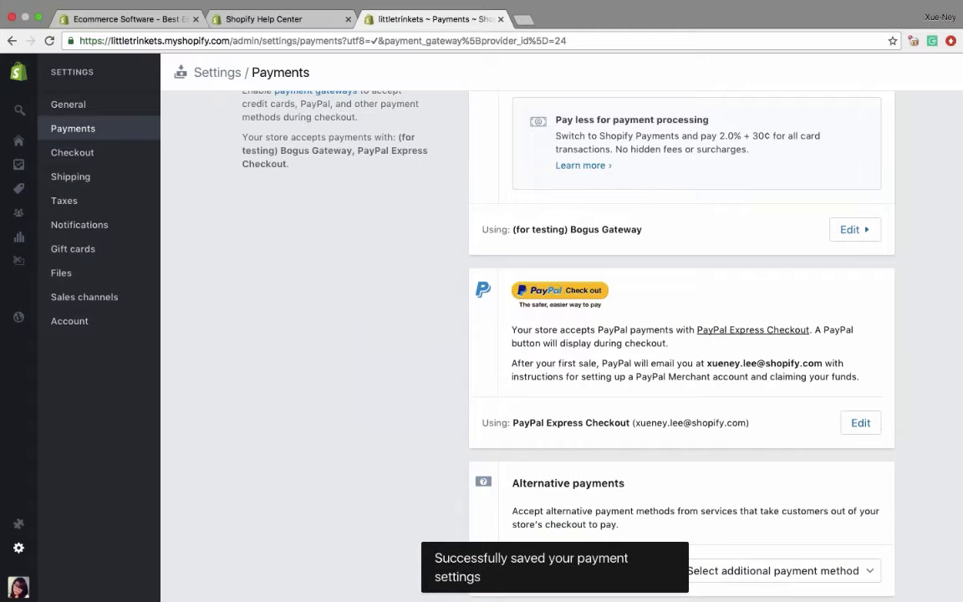
scroll(795, 415, "up", 2)
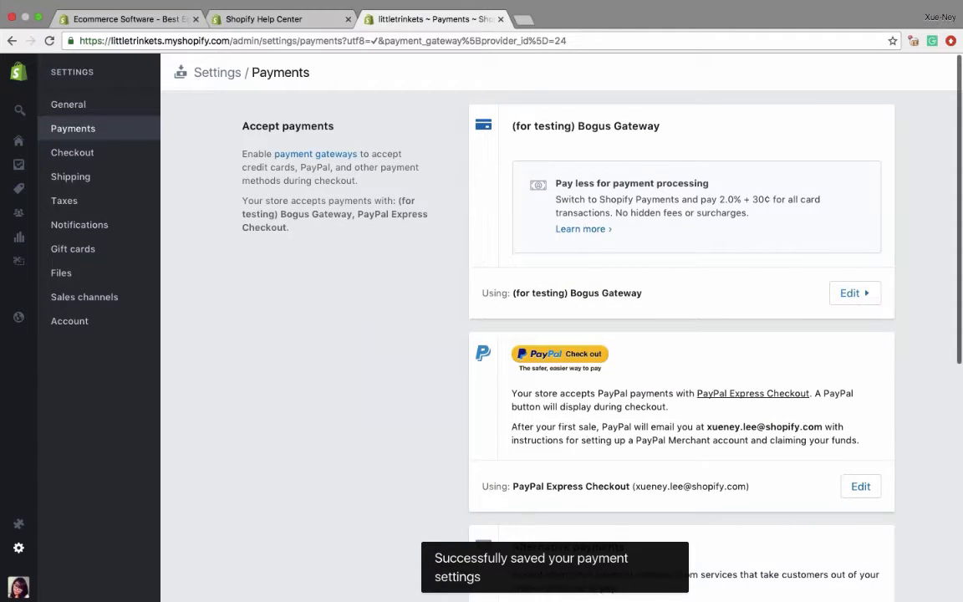
- Examine the PayPal section and the additional methods offered under Alternative payments
scroll(607, 294, "down", 2)
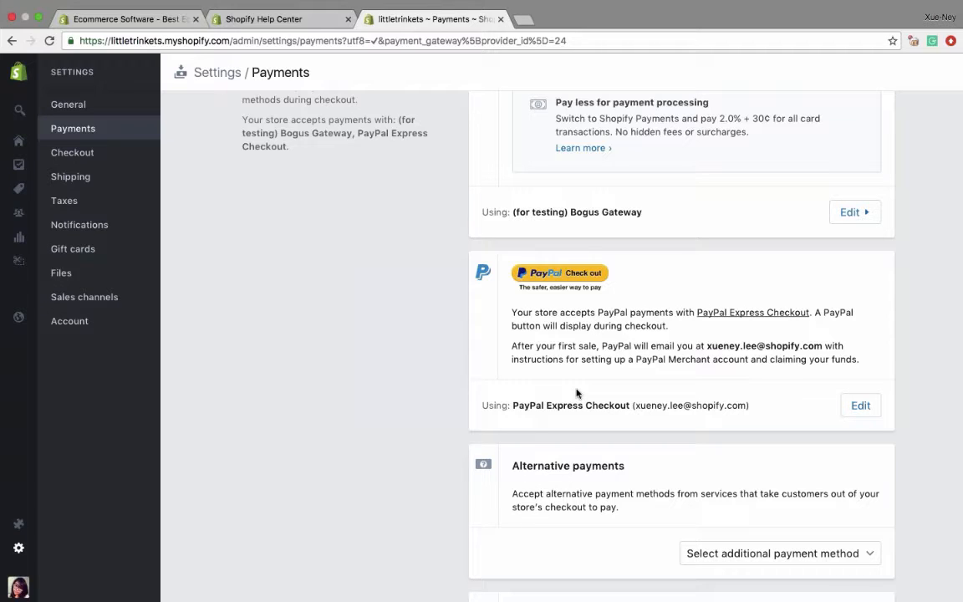
scroll(576, 392, "down", 2)
left_click(724, 478)
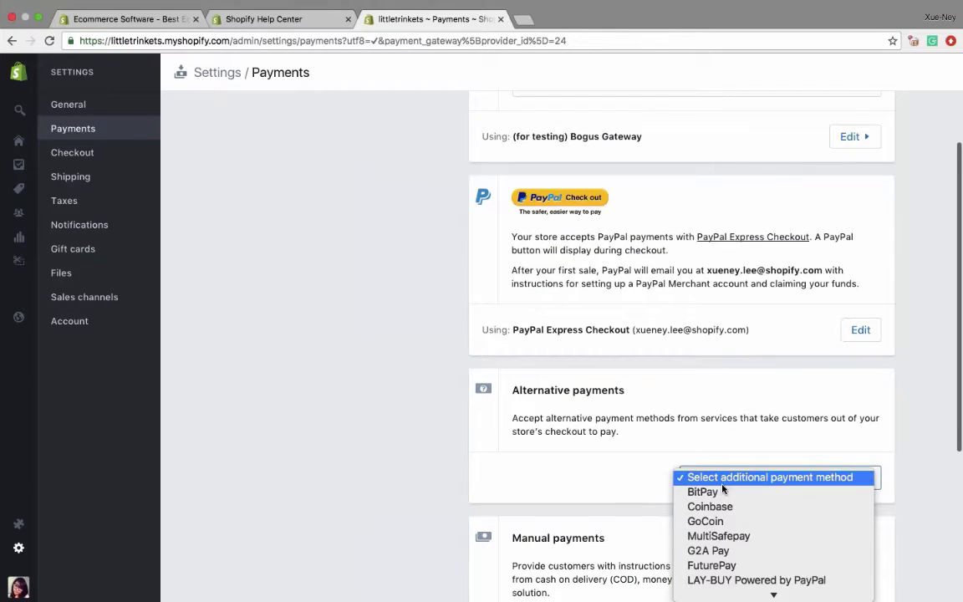
left_click(596, 469)
- Examine the Cash on Delivery (COD) manual payment fields, cancel its activation, and review the rest of the payment settings
scroll(596, 469, "down", 5)
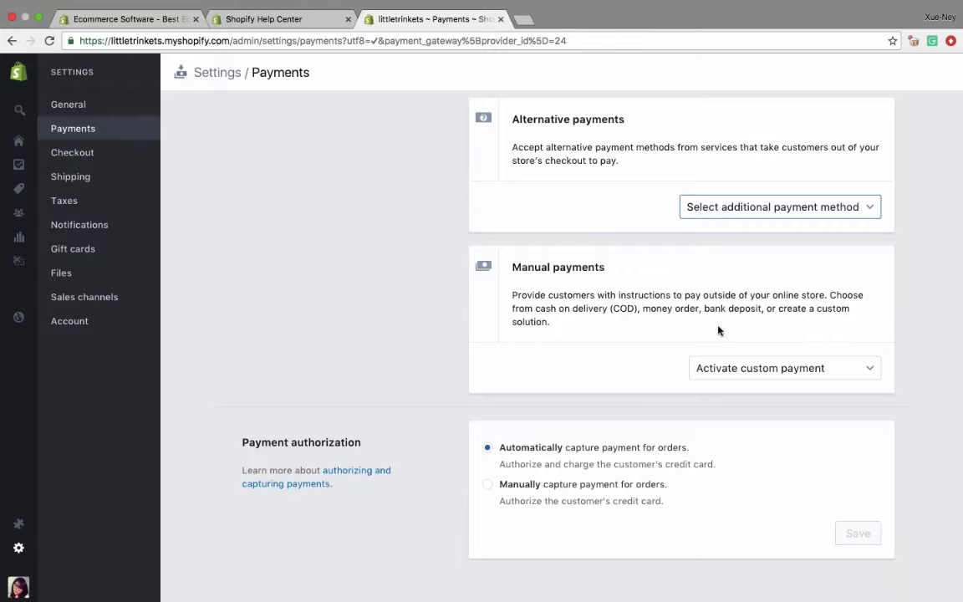
left_click(758, 371)
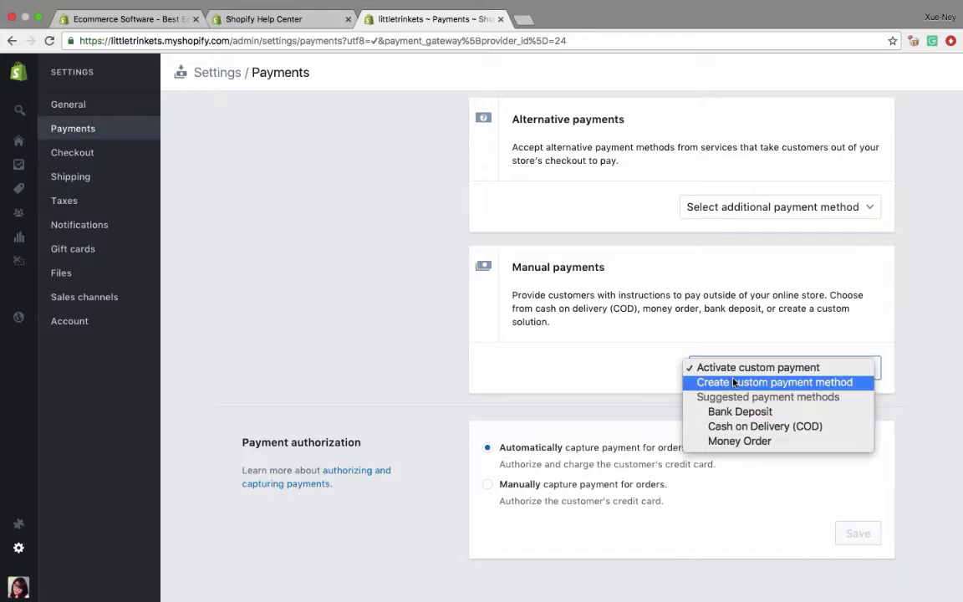
left_click(738, 425)
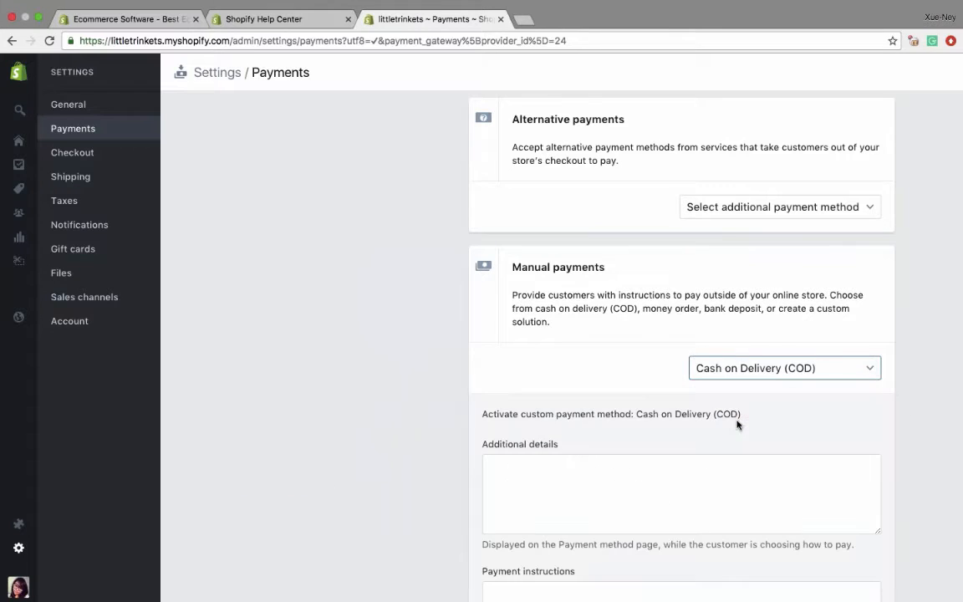
scroll(602, 391, "down", 3)
scroll(602, 391, "up", 1)
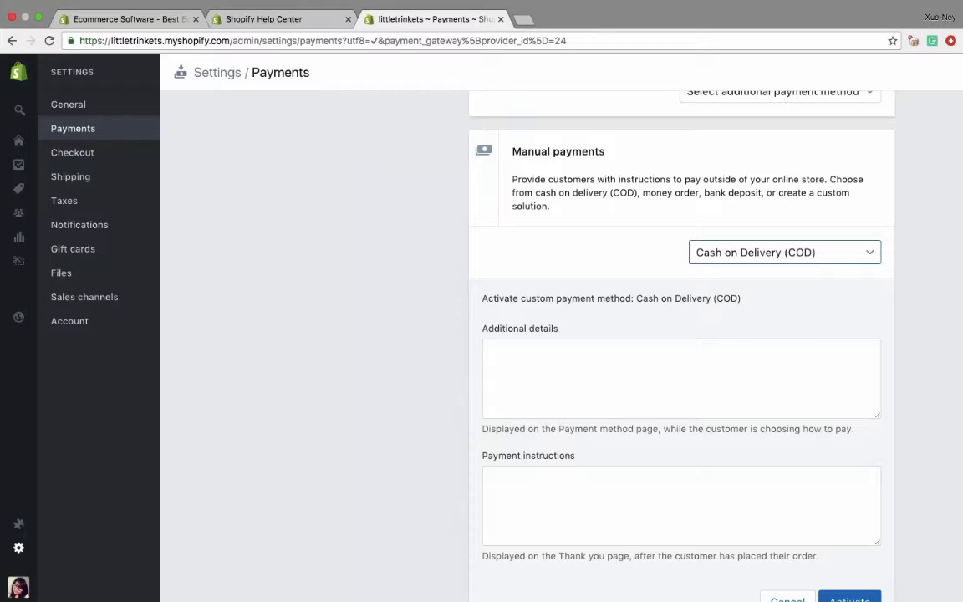
scroll(681, 376, "down", 3)
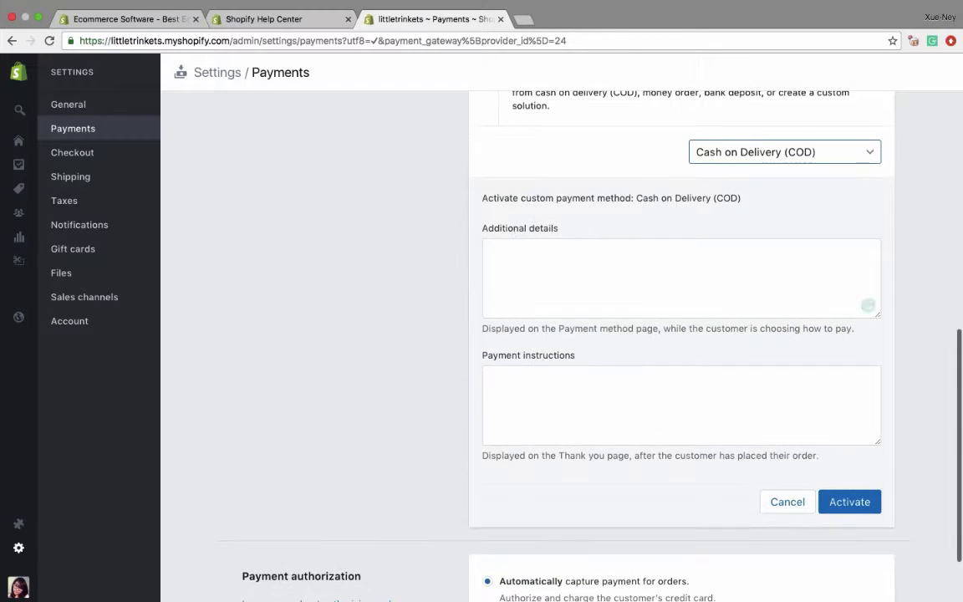
left_click(788, 505)
scroll(681, 334, "up", 3)
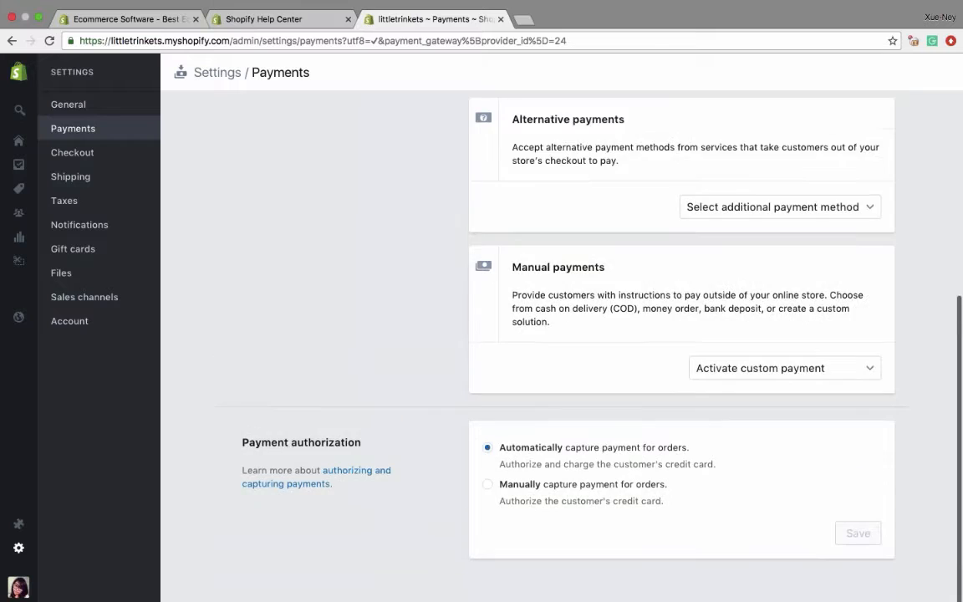
scroll(681, 334, "down", 2)
scroll(539, 201, "up", 5)
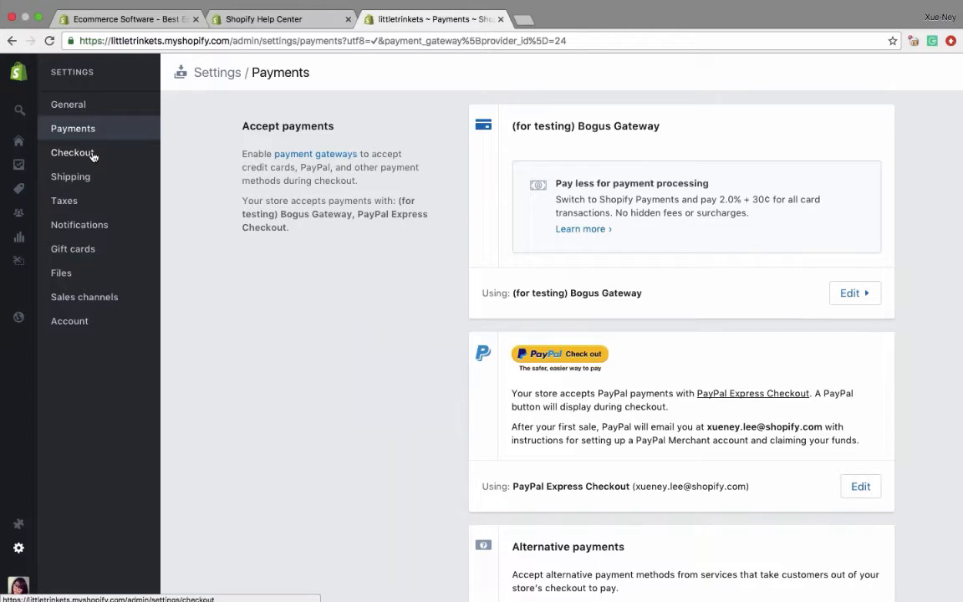
- Open the store's shipping settings and replace the shipping origin with the suggested shipping address, saving the change
left_click(75, 178)
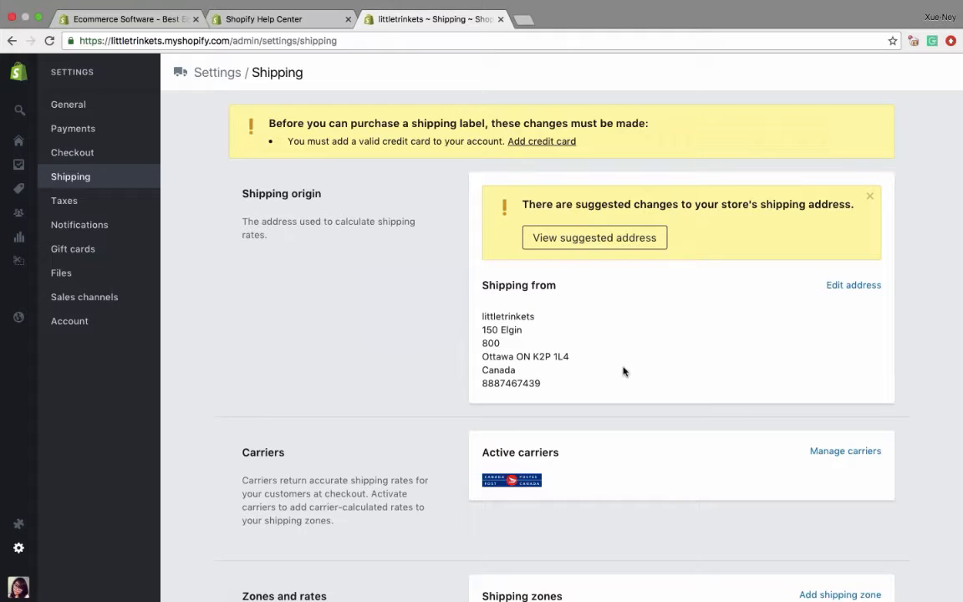
left_click(564, 236)
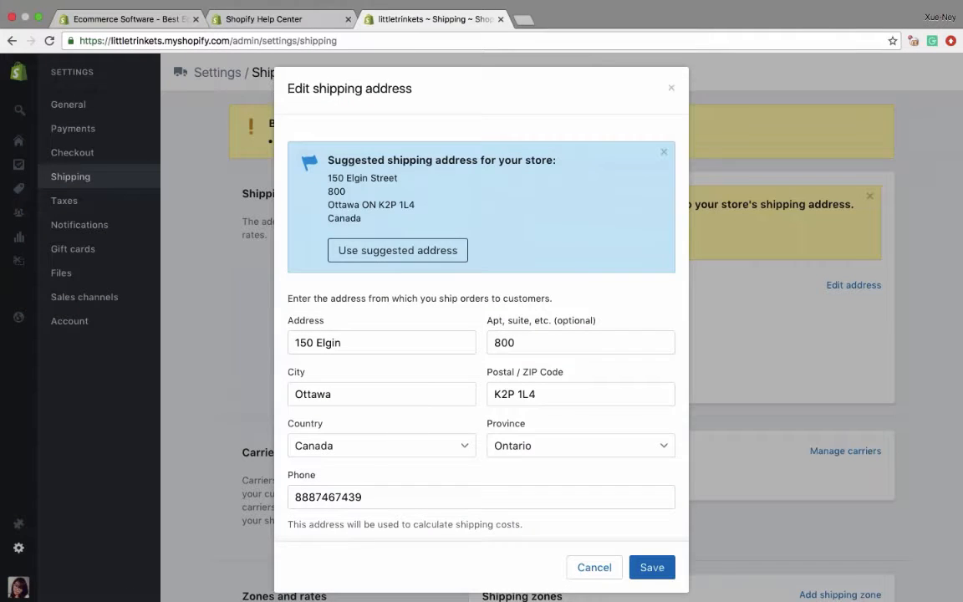
left_click(404, 253)
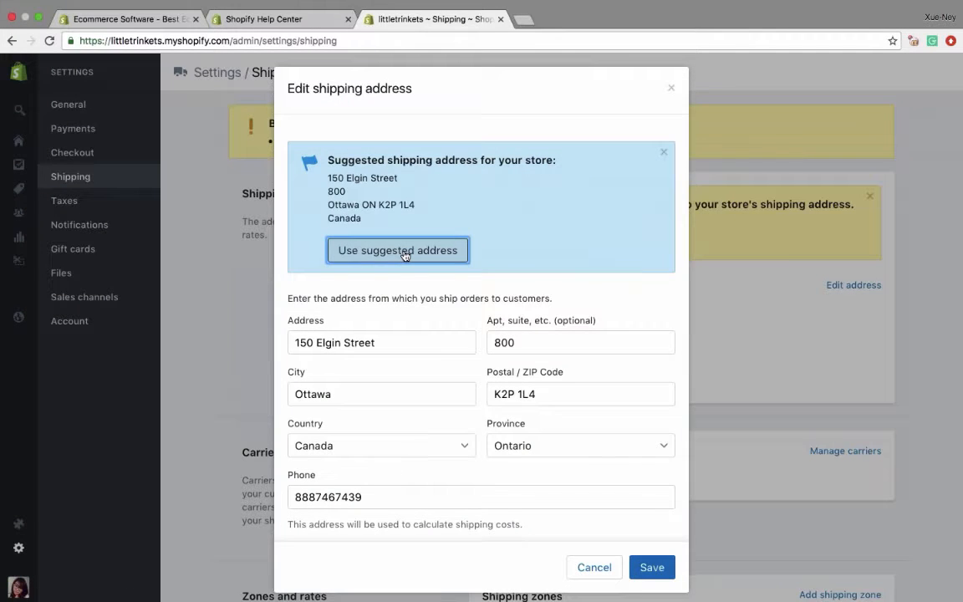
left_click(651, 567)
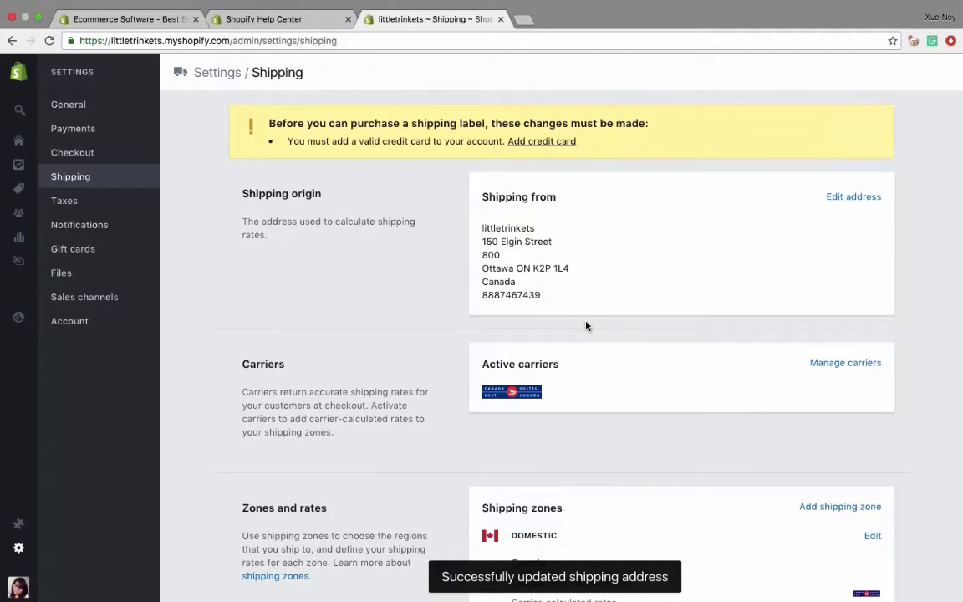
- Open the saved Sample box package for editing and set its empty weight to 2 oz
scroll(584, 324, "down", 3)
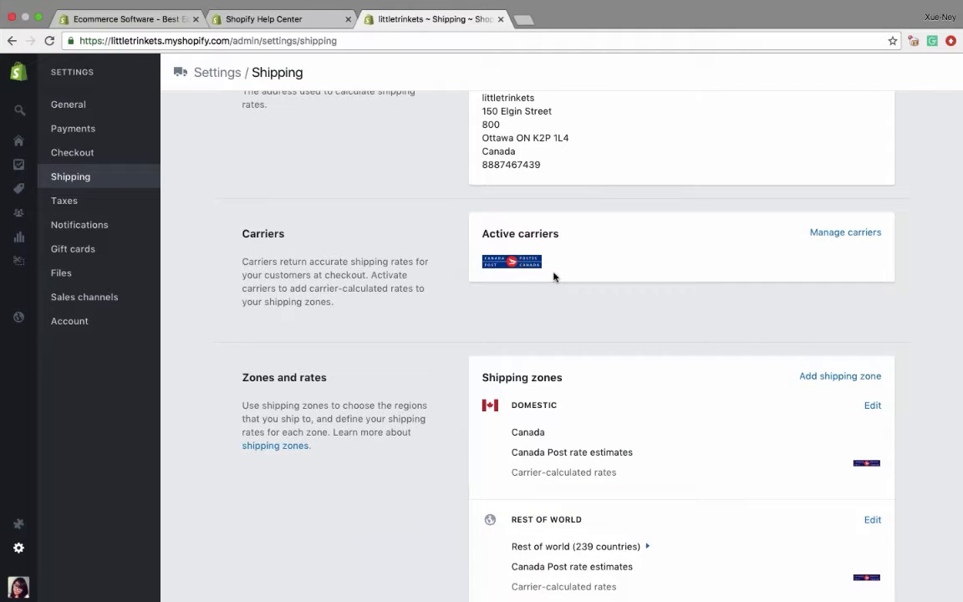
scroll(626, 452, "down", 2)
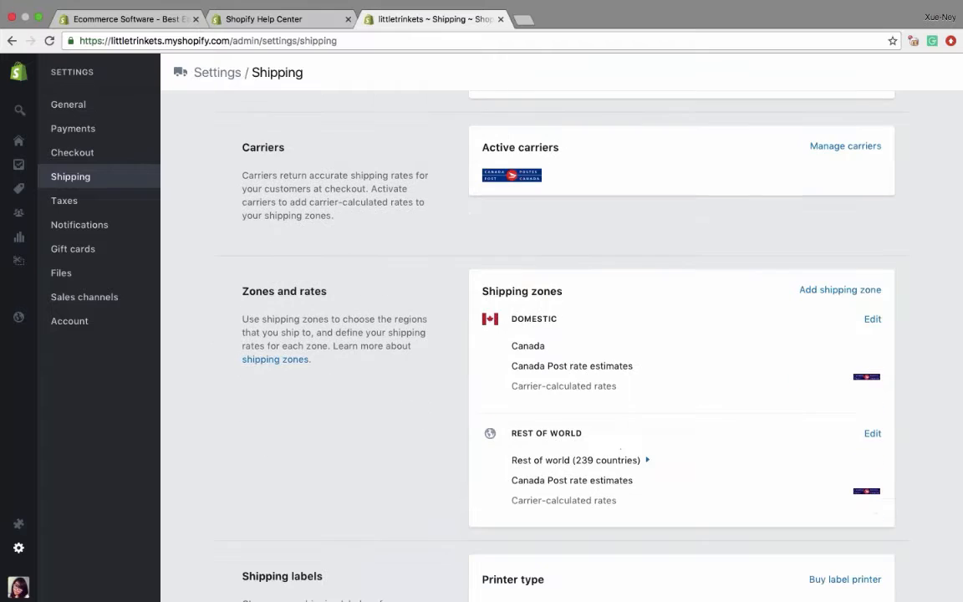
scroll(528, 277, "up", 2)
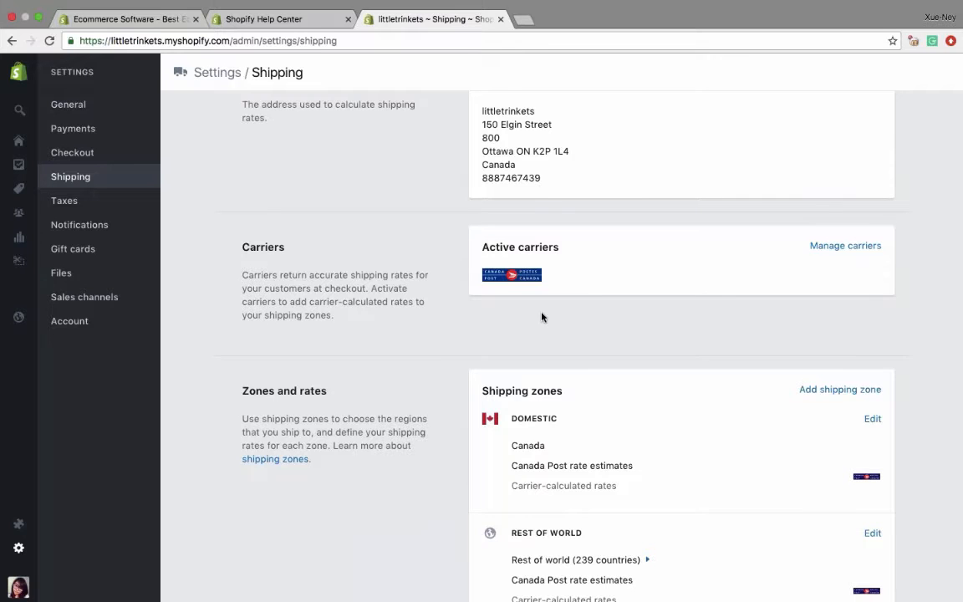
scroll(542, 316, "down", 1)
scroll(535, 334, "down", 1)
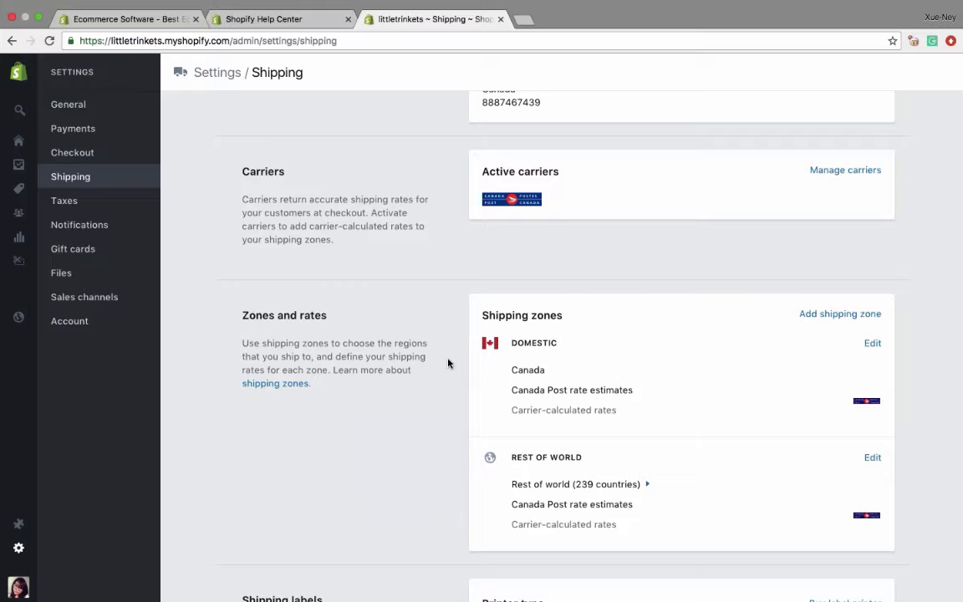
scroll(448, 363, "down", 7)
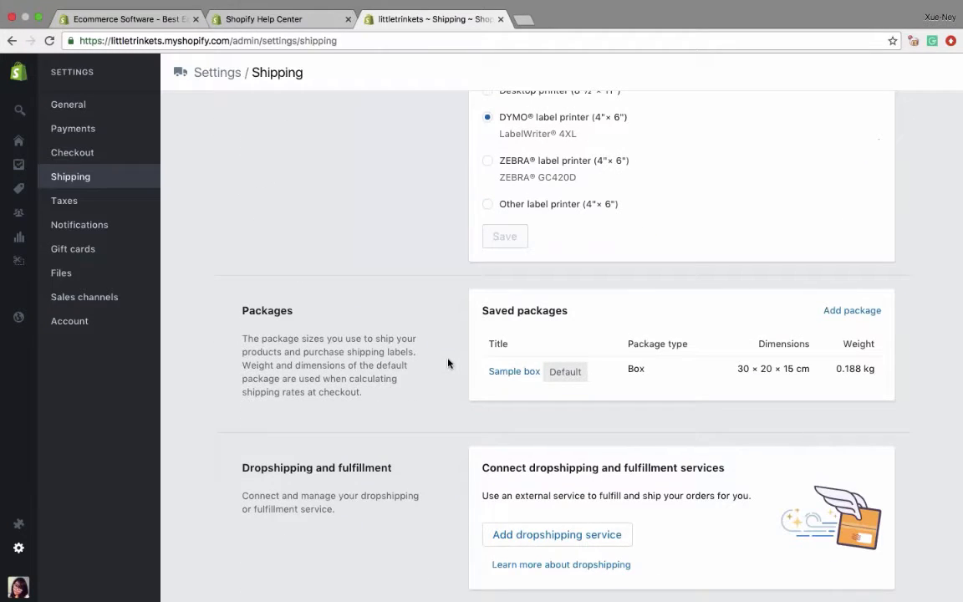
left_click(514, 371)
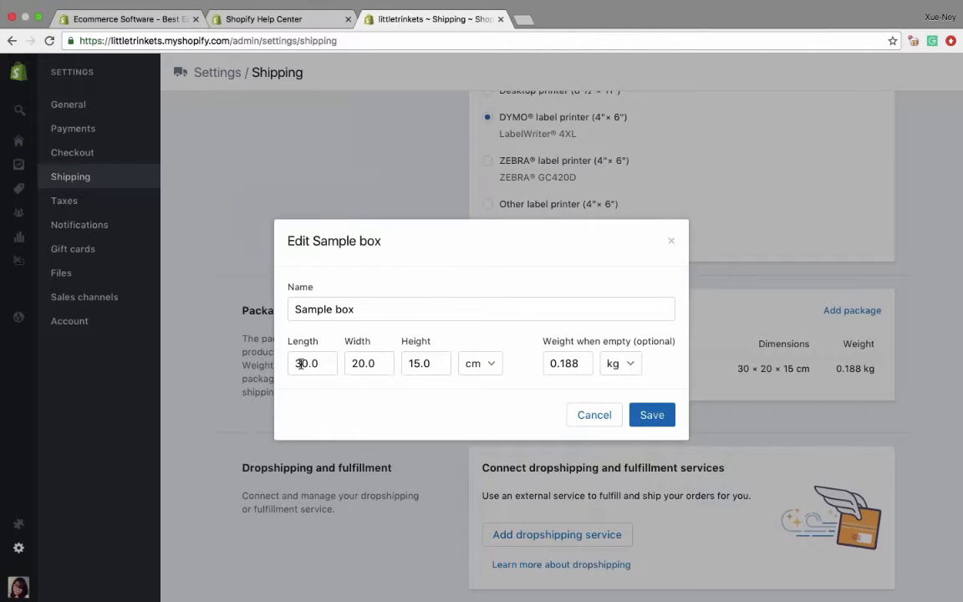
left_click(619, 362)
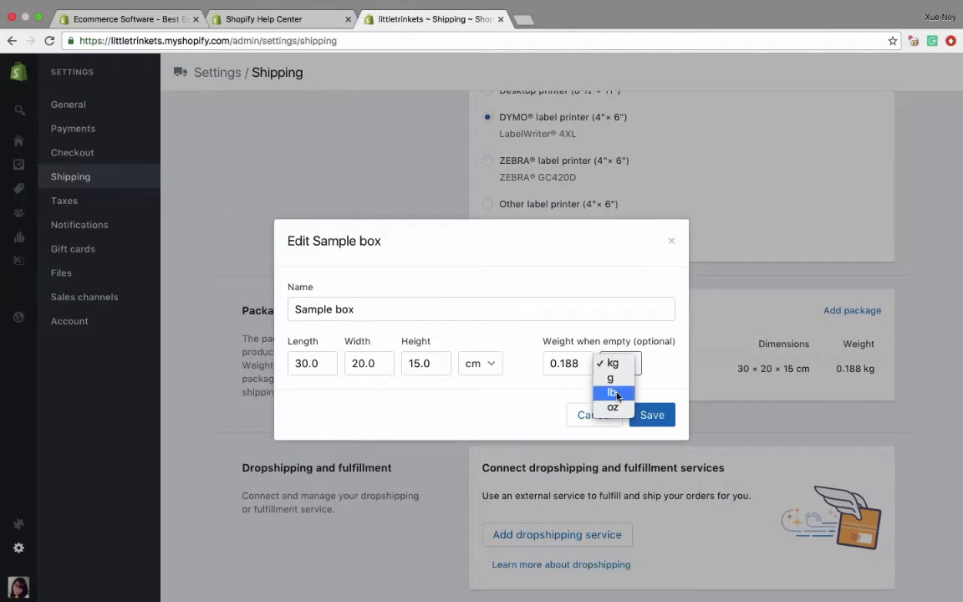
left_click(612, 407)
double_click(579, 361)
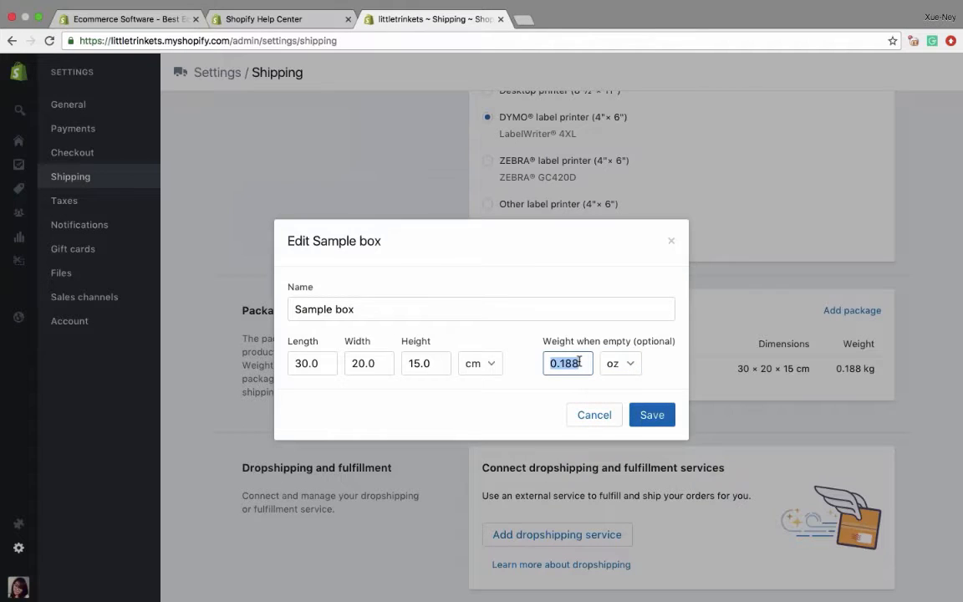
type("2.")
- Set the Sample box's length to 8 cm, width to 12 cm and height to 1 cm, and save the package
double_click(307, 364)
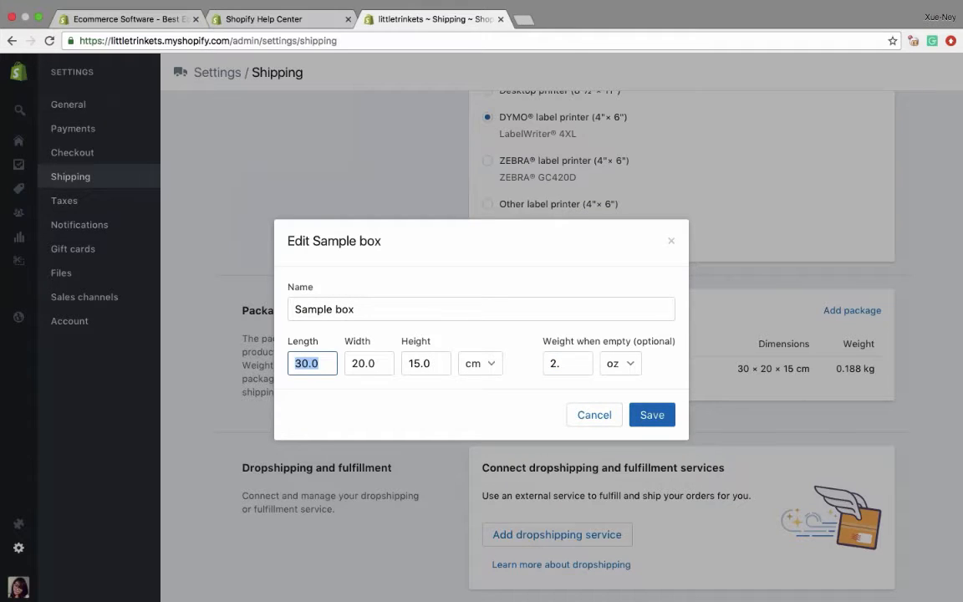
type("12")
double_click(378, 363)
type("12")
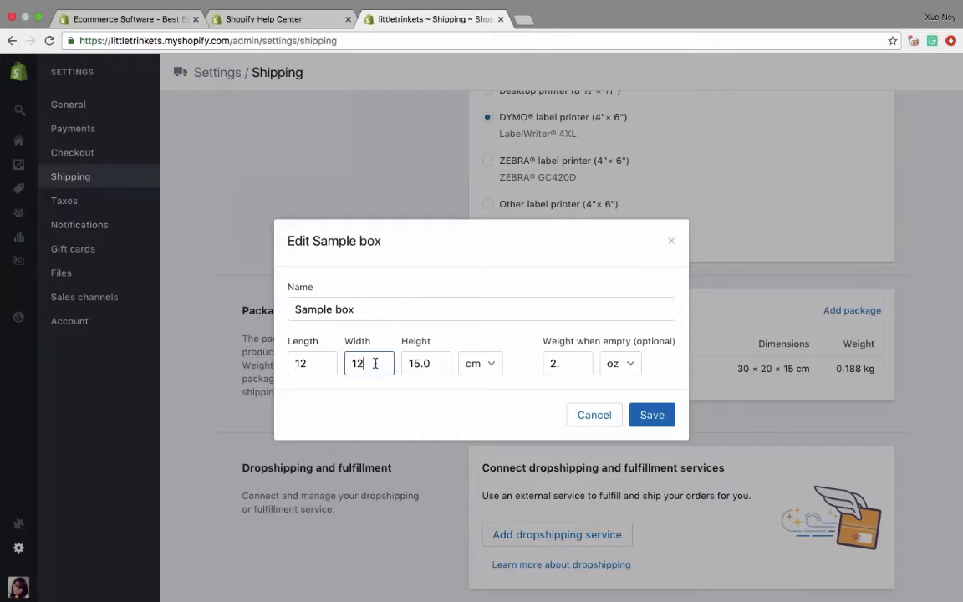
left_click(310, 362)
key("BackSpace")
key("BackSpace")
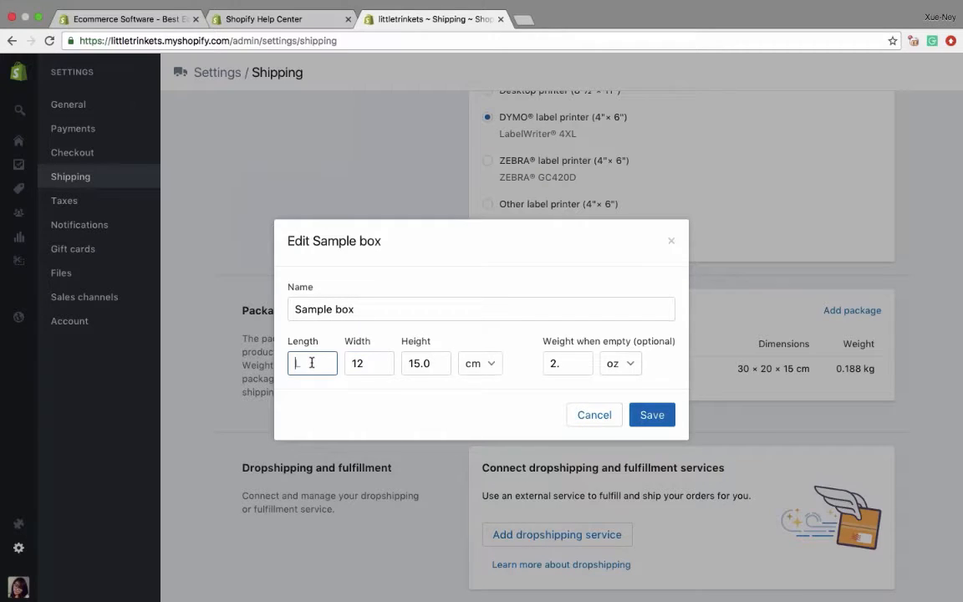
type("8")
key("Tab")
key("Tab")
type("1")
key("Return")
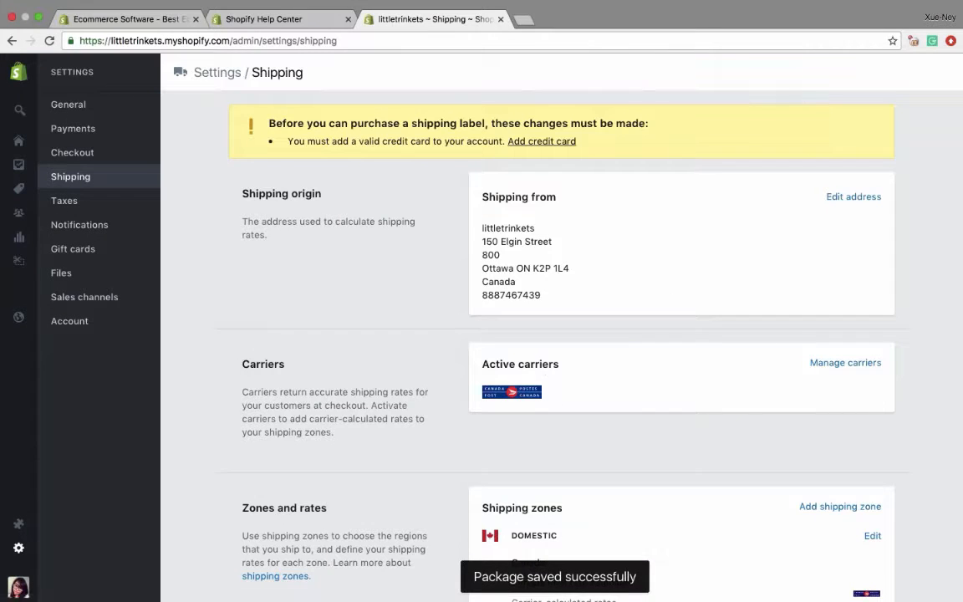
- Review the saved package, label printer type, active carriers, shipping origin, and the domestic and rest-of-world shipping zones
scroll(568, 334, "down", 2)
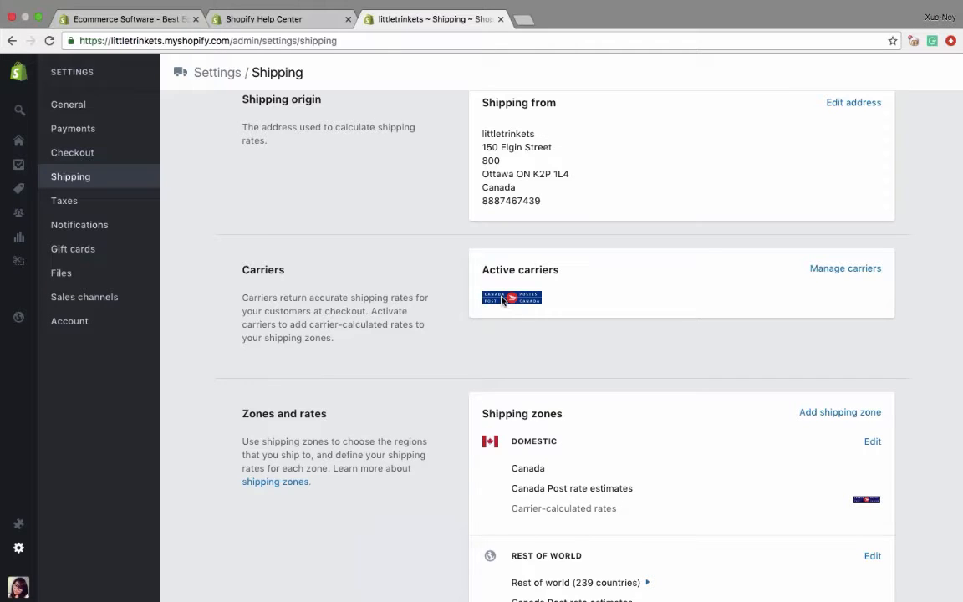
scroll(504, 301, "down", 10)
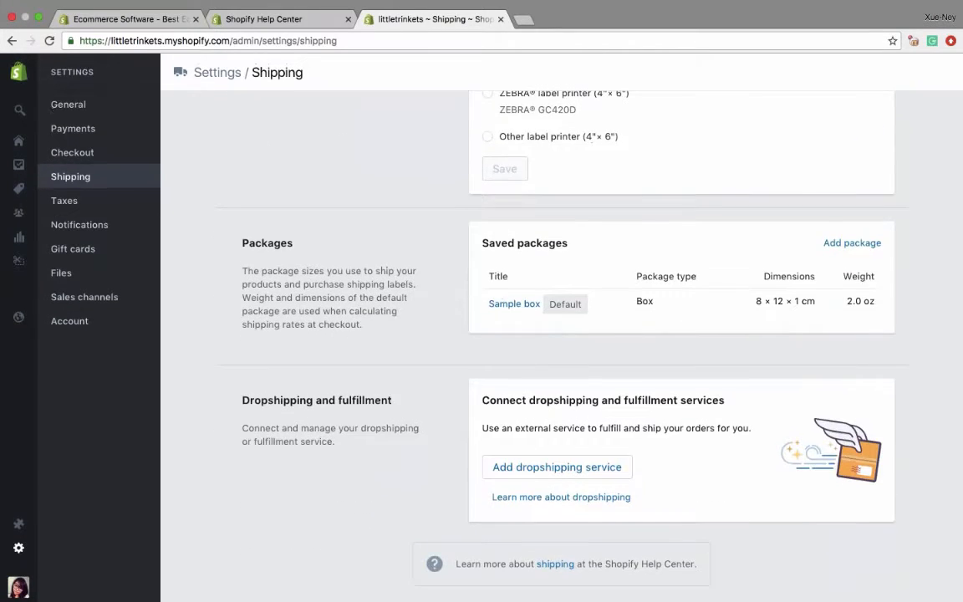
scroll(535, 334, "up", 3)
scroll(534, 335, "up", 3)
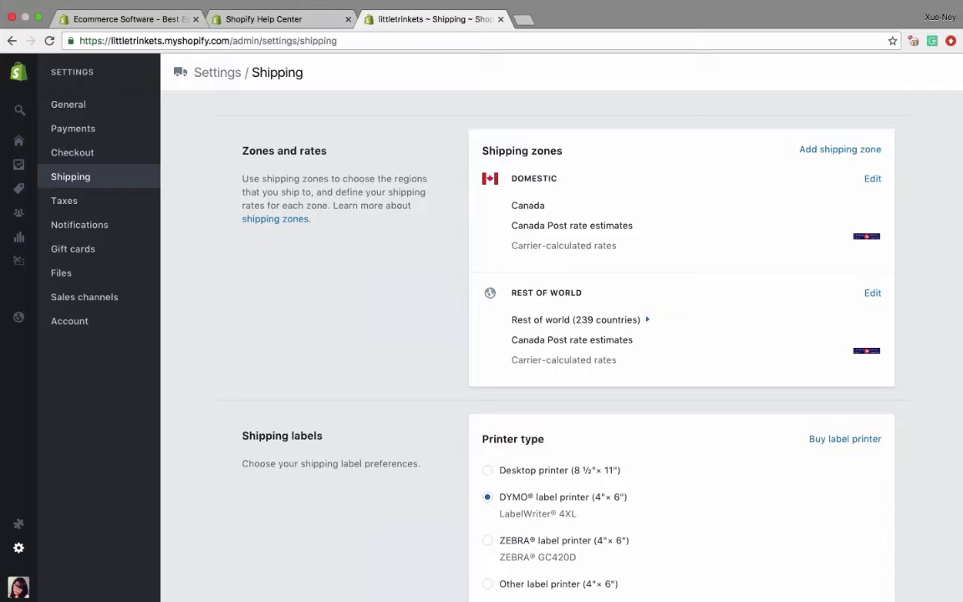
scroll(834, 449, "down", 4)
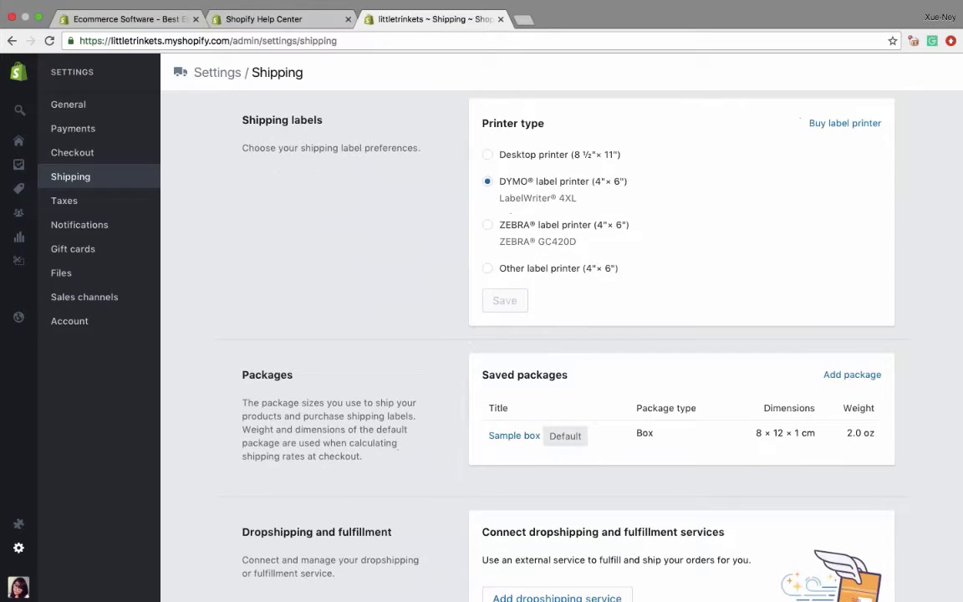
scroll(834, 448, "up", 2)
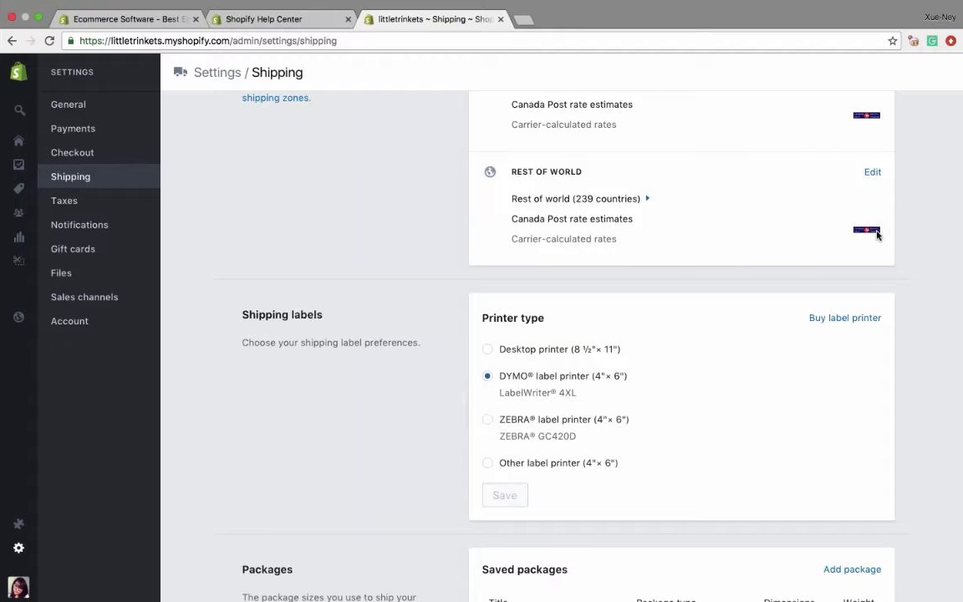
scroll(864, 248, "up", 2)
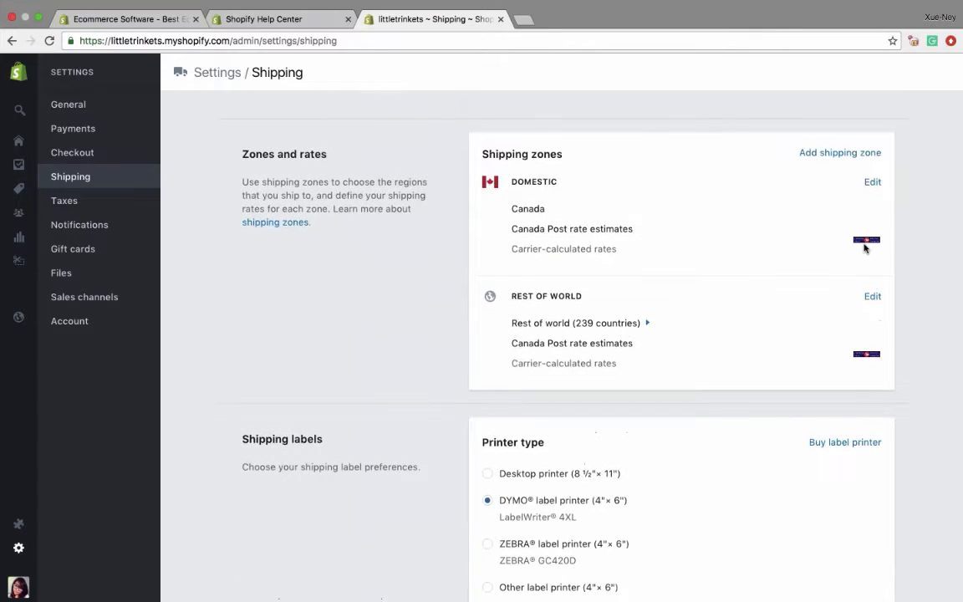
scroll(864, 247, "up", 4)
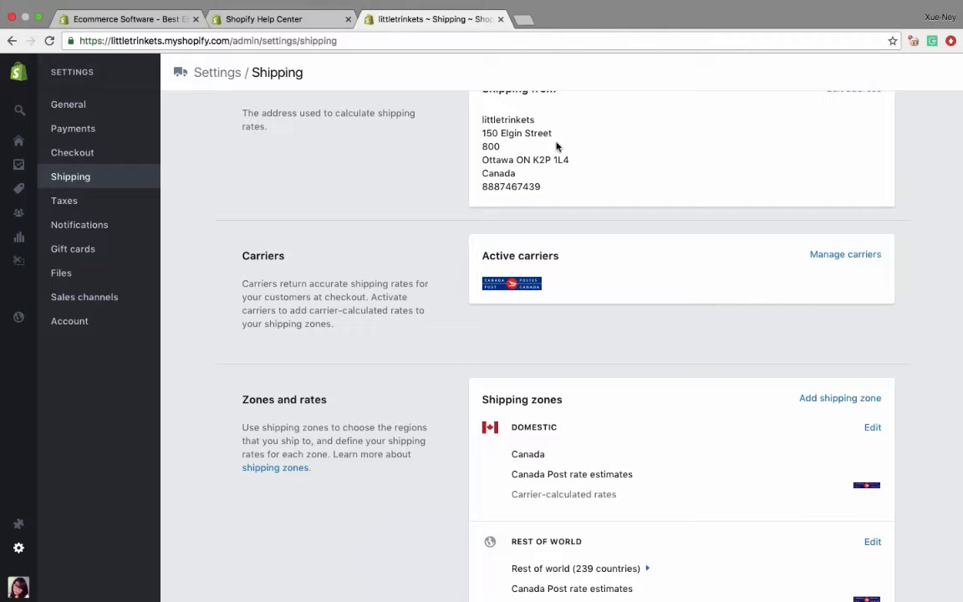
scroll(557, 147, "up", 1)
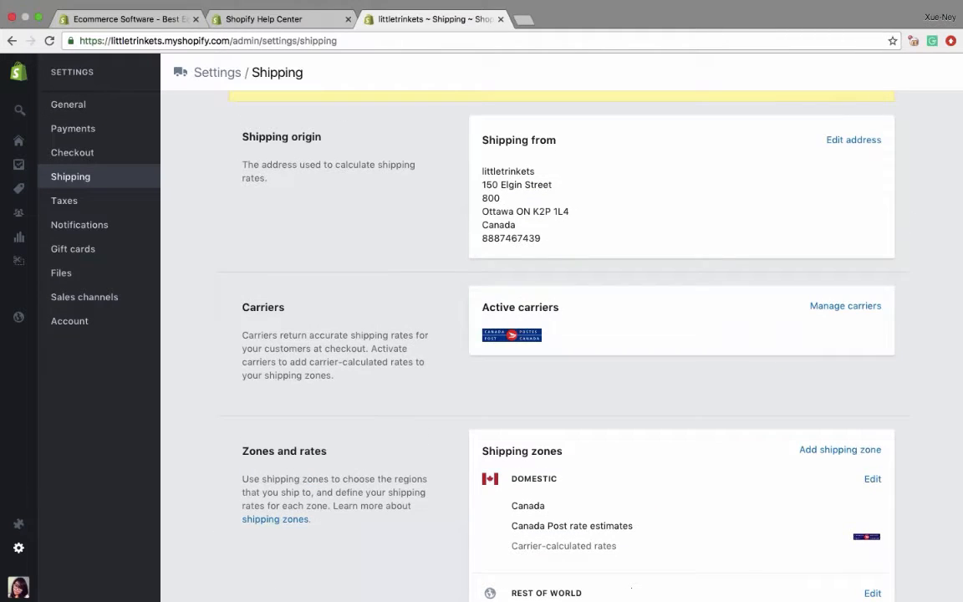
scroll(561, 334, "down", 4)
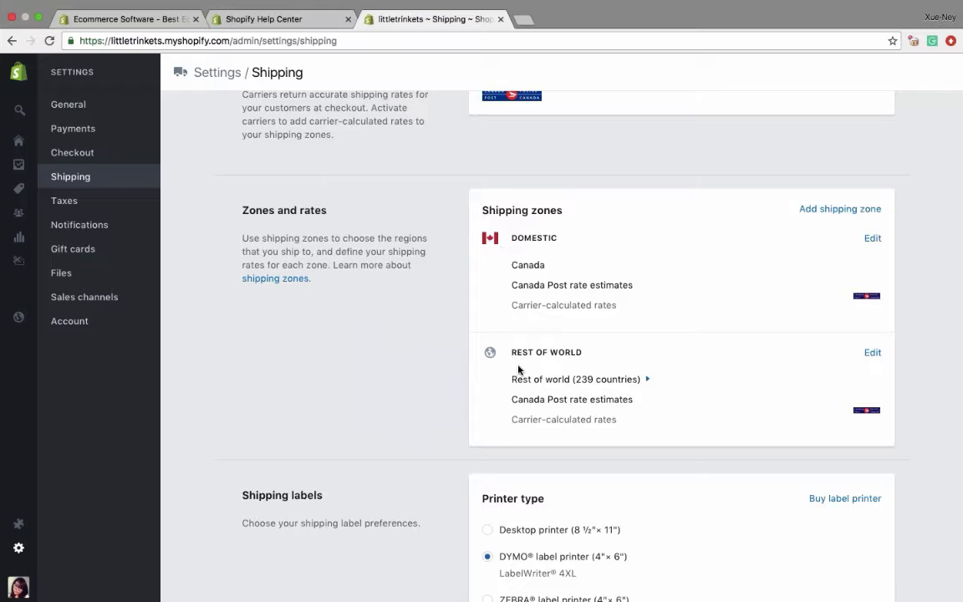
- Delete the Rest of world shipping zone from the store's shipping zones
left_click_drag(509, 266, 548, 265)
left_click(872, 351)
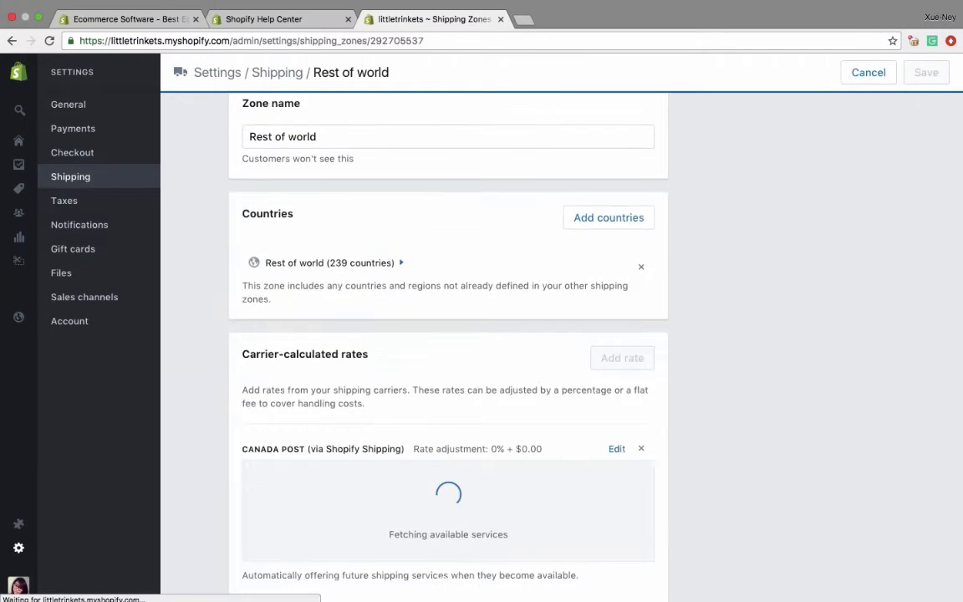
scroll(448, 292, "down", 5)
scroll(269, 493, "down", 5)
left_click(270, 493)
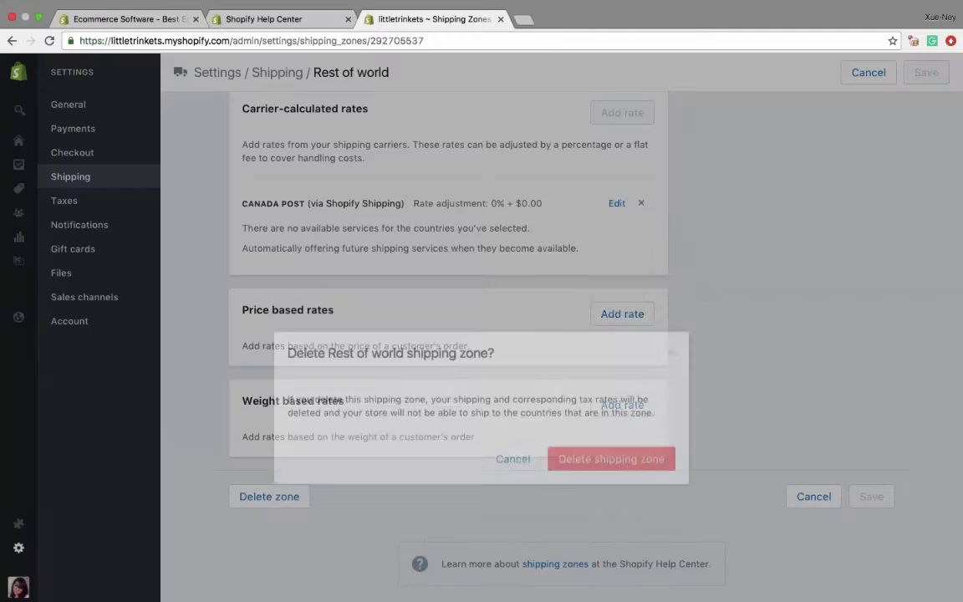
left_click(611, 382)
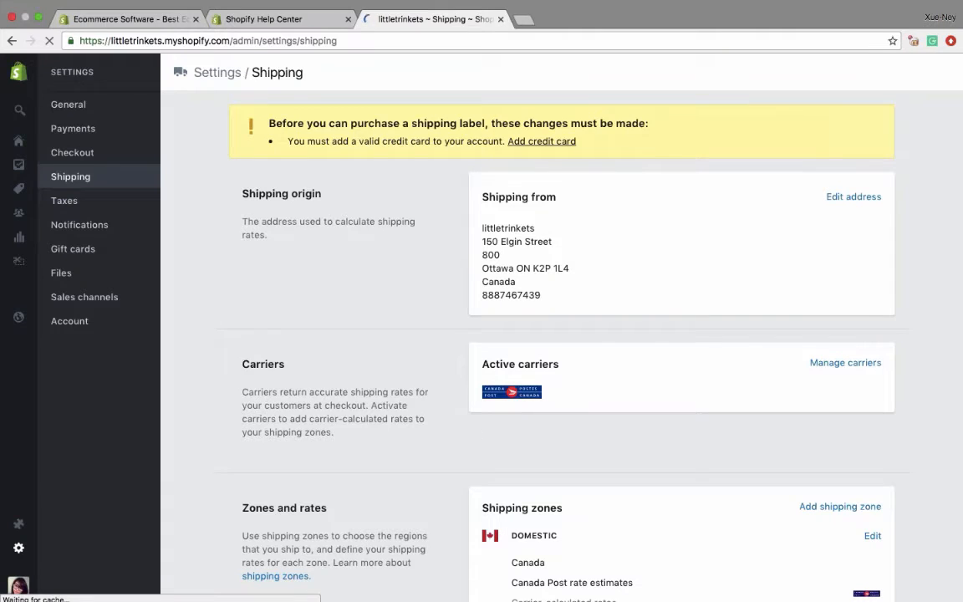
- Open the Domestic shipping zone for editing and start a price based rate named "Free Shipping"
scroll(560, 334, "down", 4)
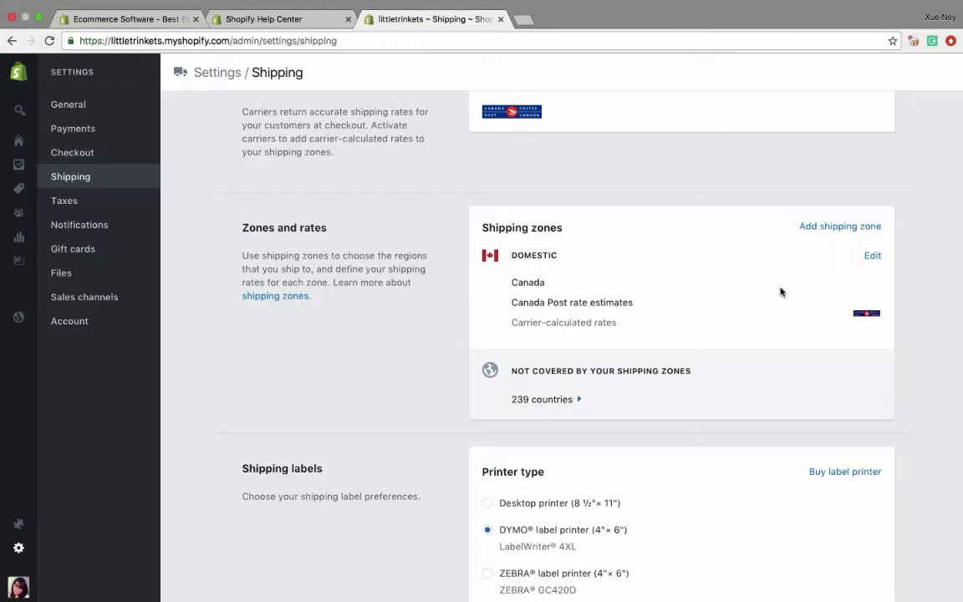
left_click(871, 255)
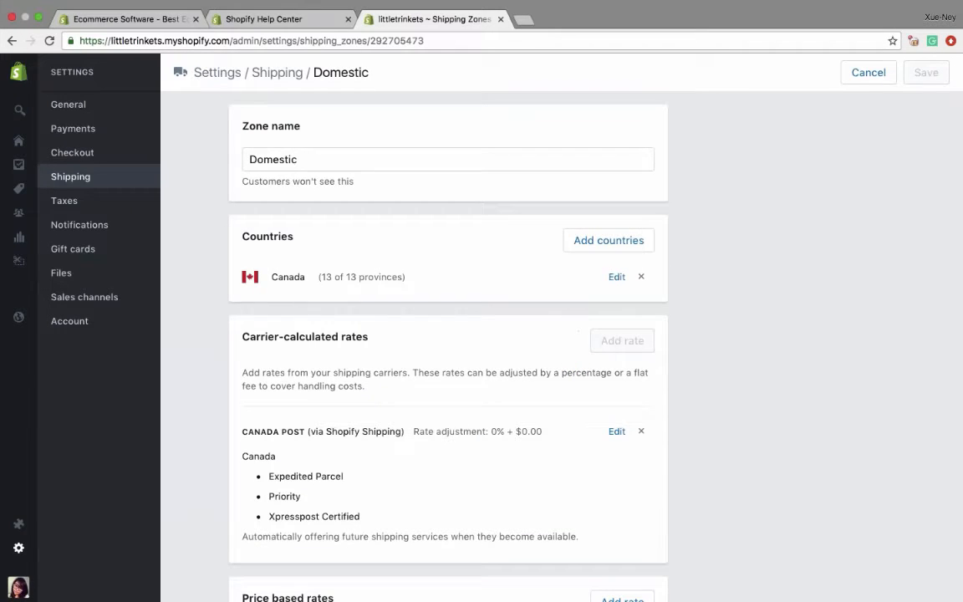
scroll(448, 334, "down", 4)
scroll(448, 334, "down", 1)
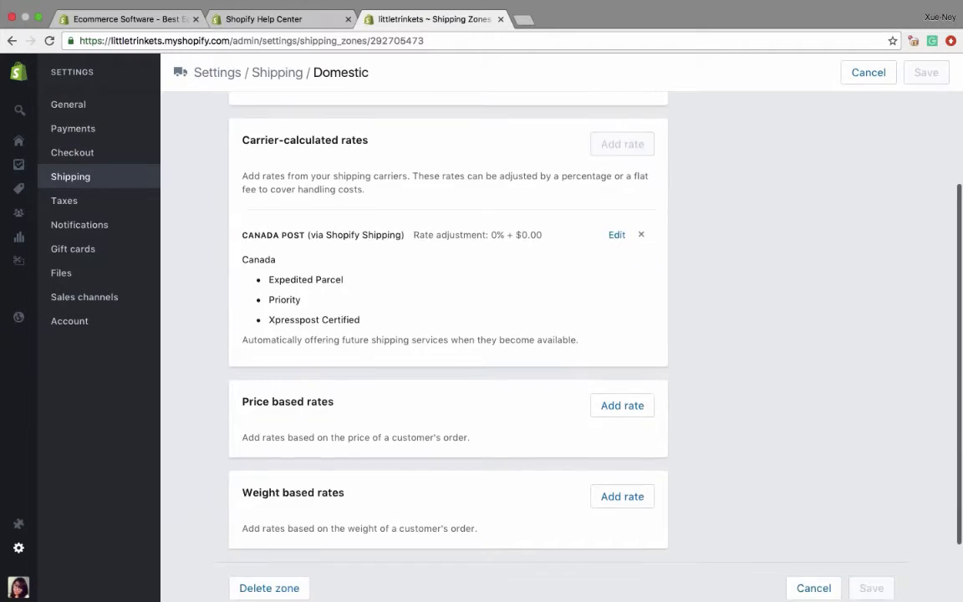
scroll(434, 422, "down", 2)
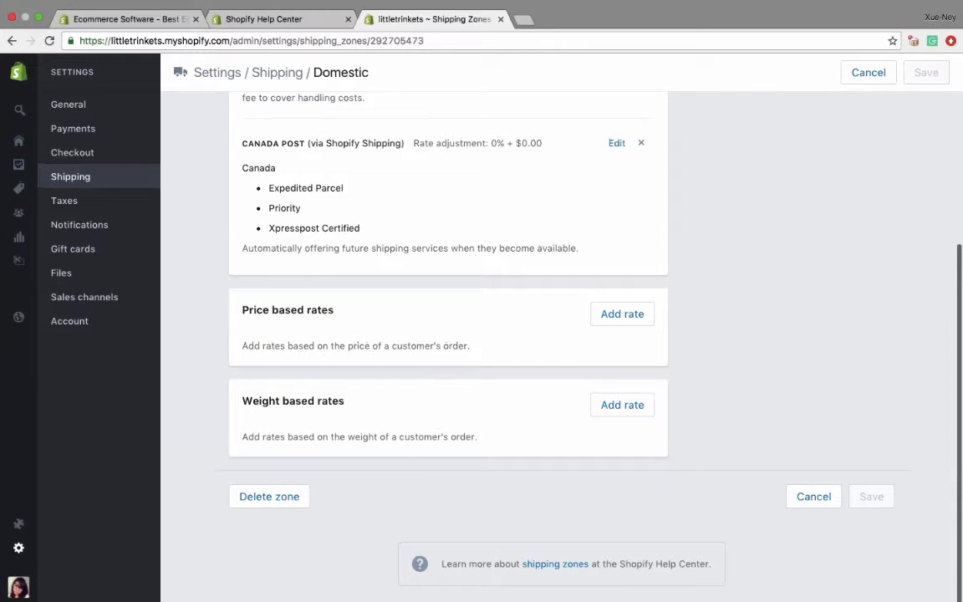
left_click(623, 315)
type("F")
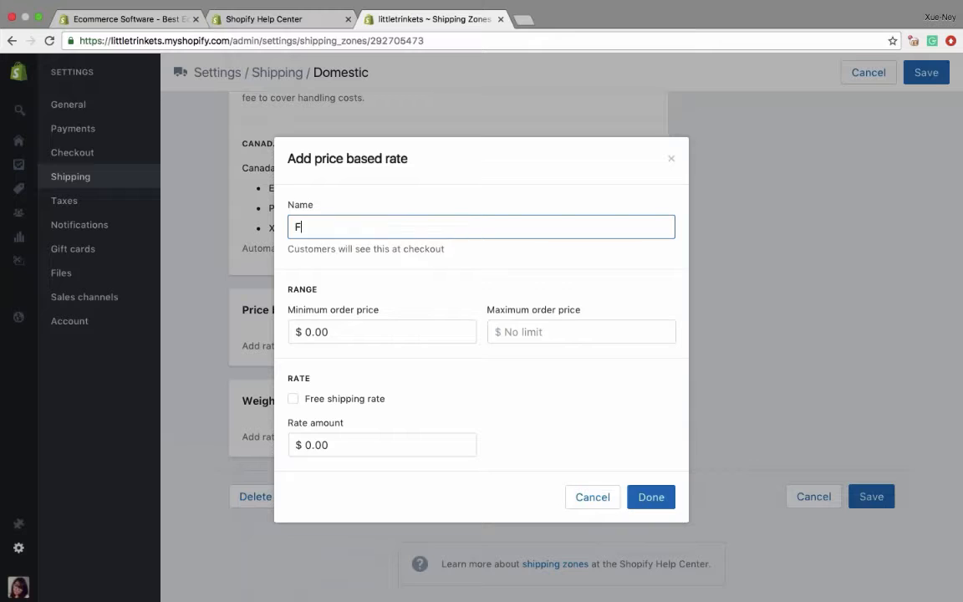
type("ree Shipping")
- Make the Free Shipping rate a free shipping rate, add it to the Domestic zone and save the zone
left_click(329, 331)
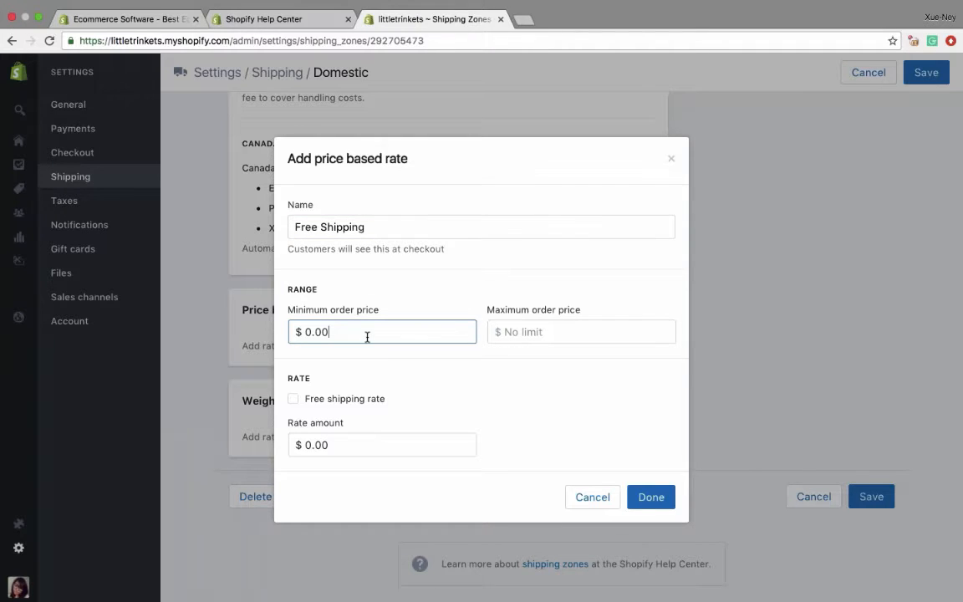
left_click(292, 398)
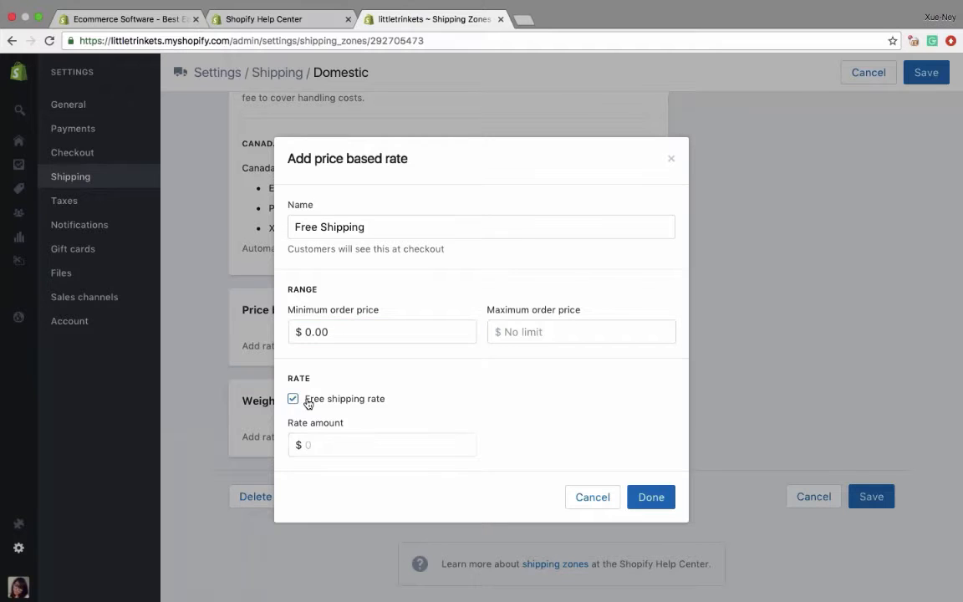
left_click(651, 497)
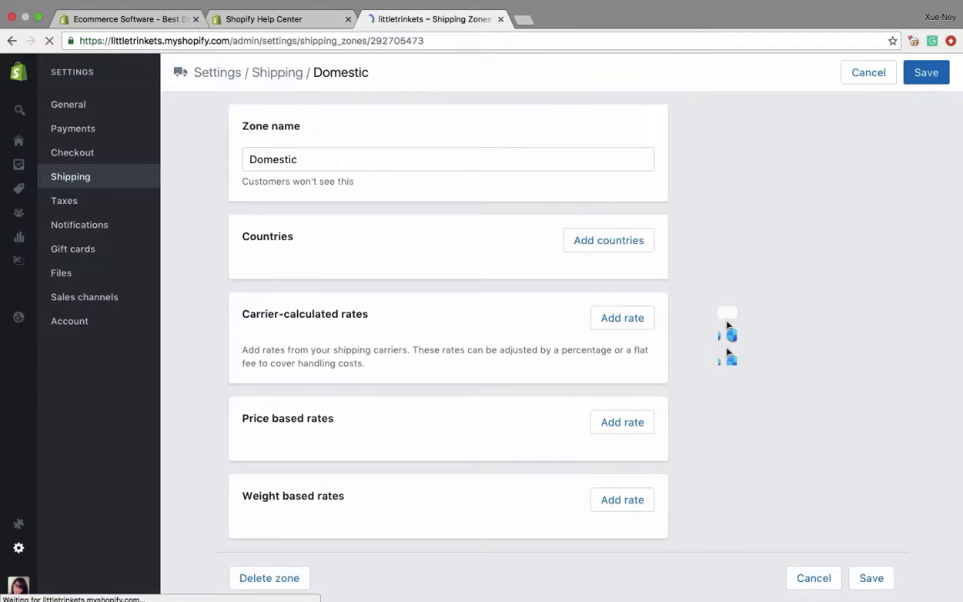
scroll(621, 343, "down", 5)
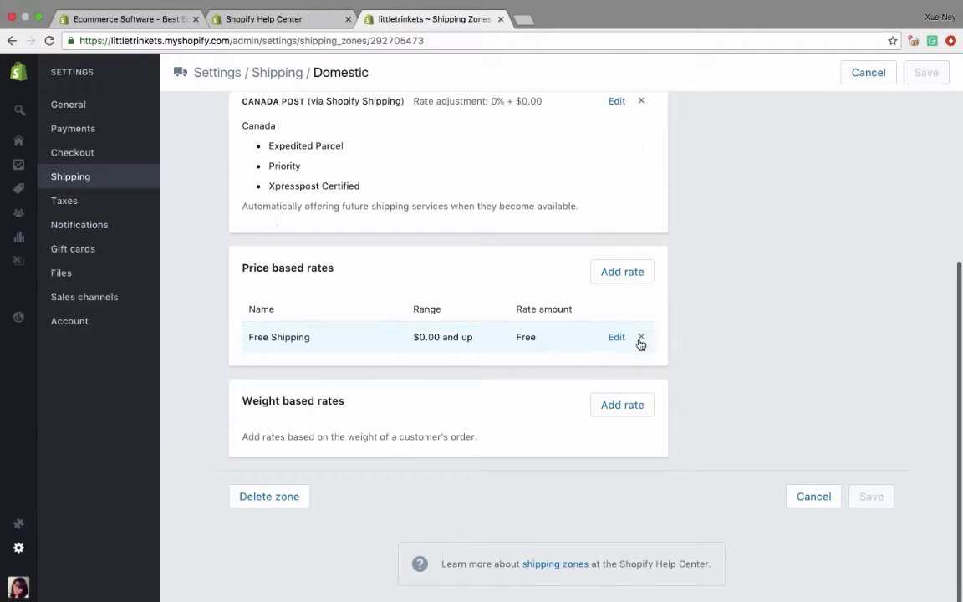
scroll(726, 350, "up", 5)
scroll(737, 340, "down", 5)
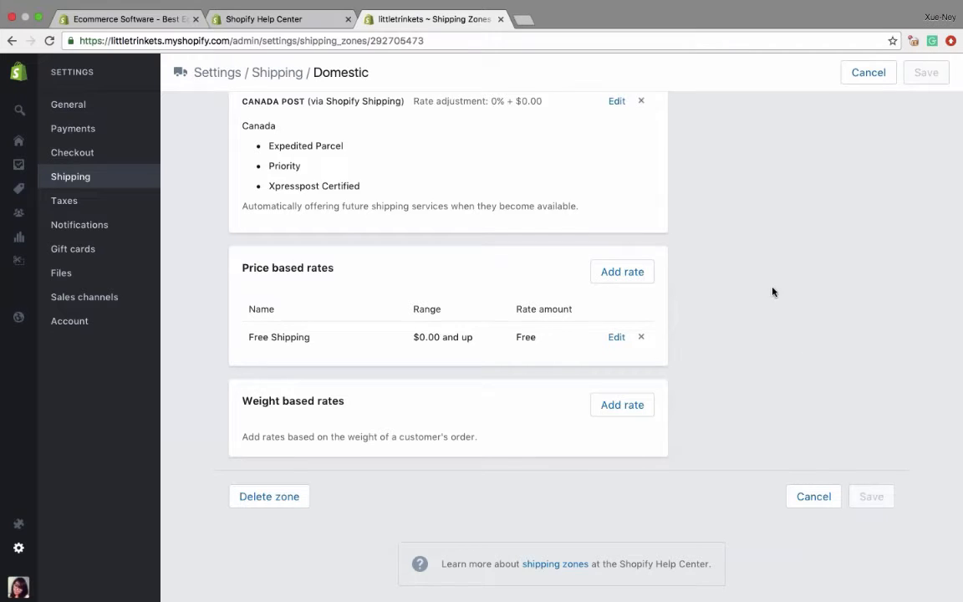
scroll(771, 290, "up", 5)
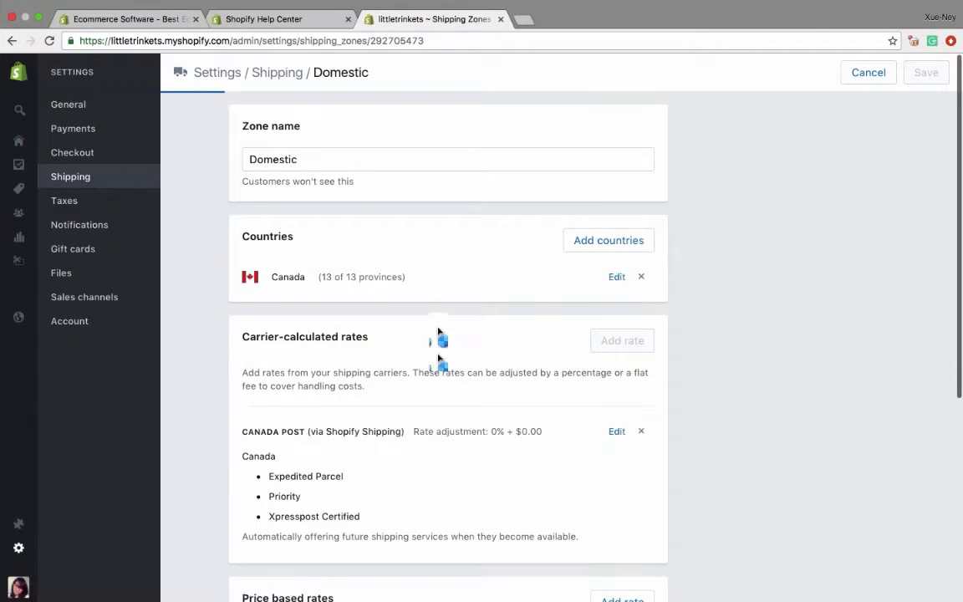
- Return to the shipping settings and start a new shipping zone named "United States"
left_click(108, 179)
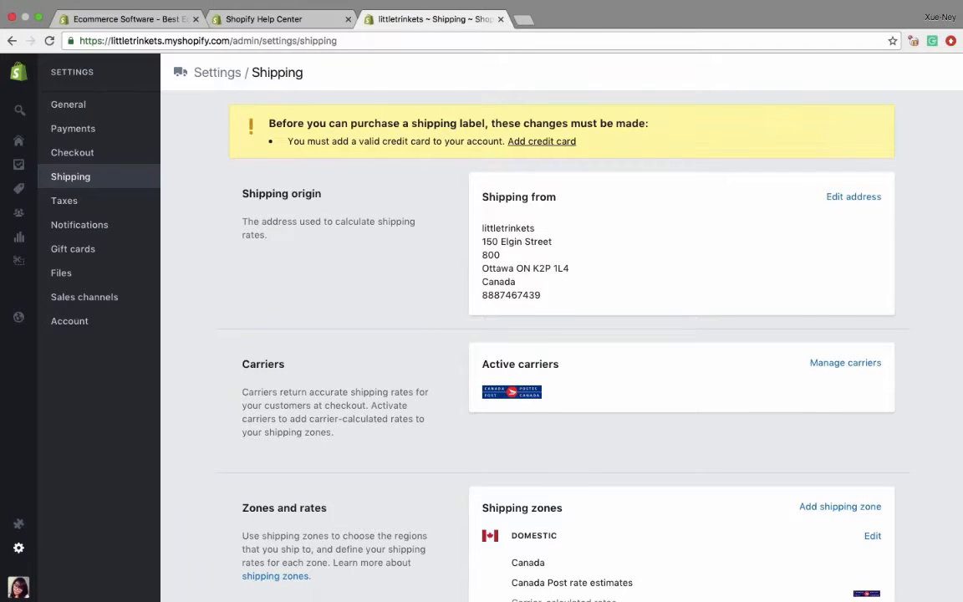
scroll(542, 334, "down", 5)
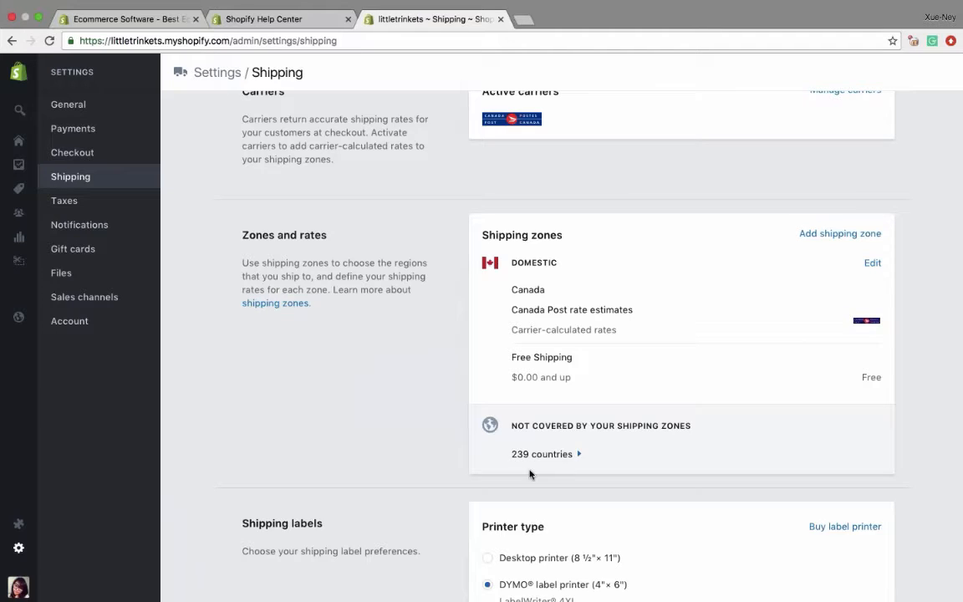
left_click(824, 236)
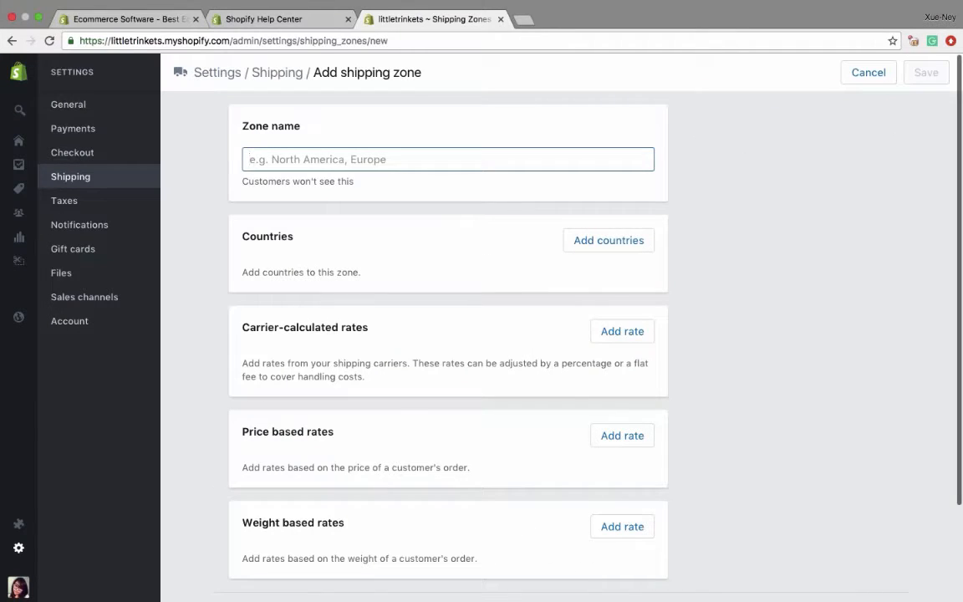
type("United States")
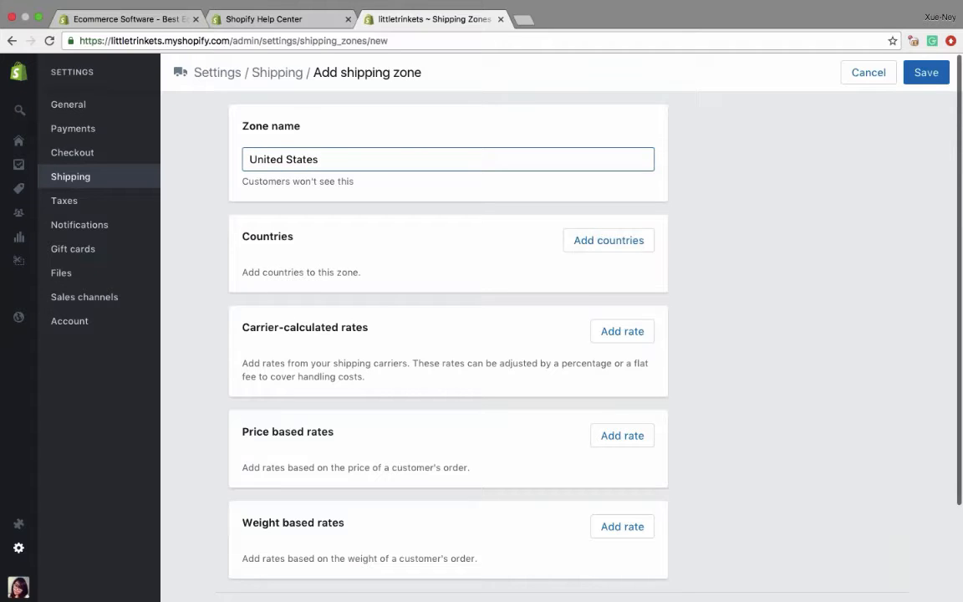
- Add the United States as the country covered by the new shipping zone
left_click(602, 250)
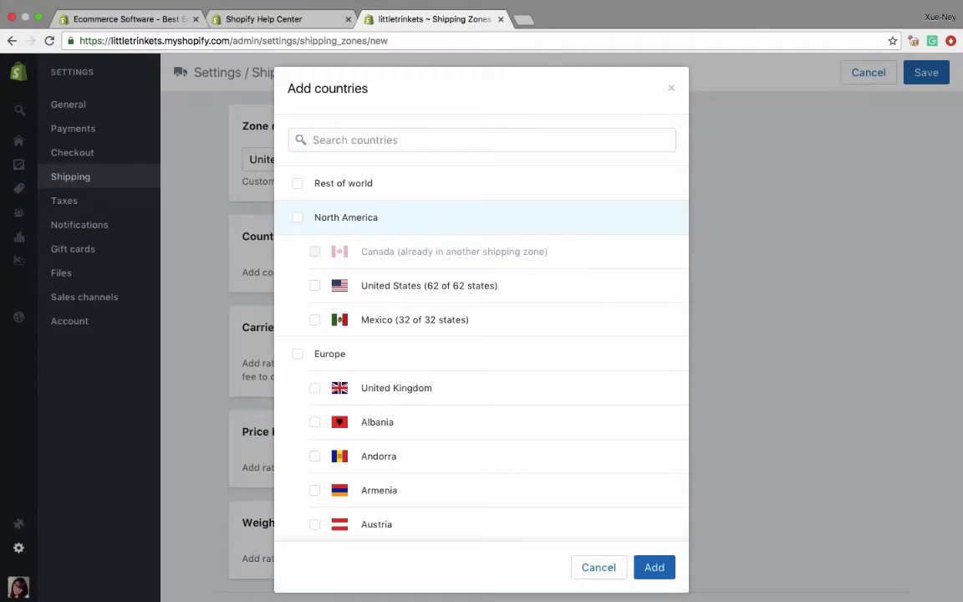
scroll(480, 351, "down", 5)
scroll(400, 364, "down", 4)
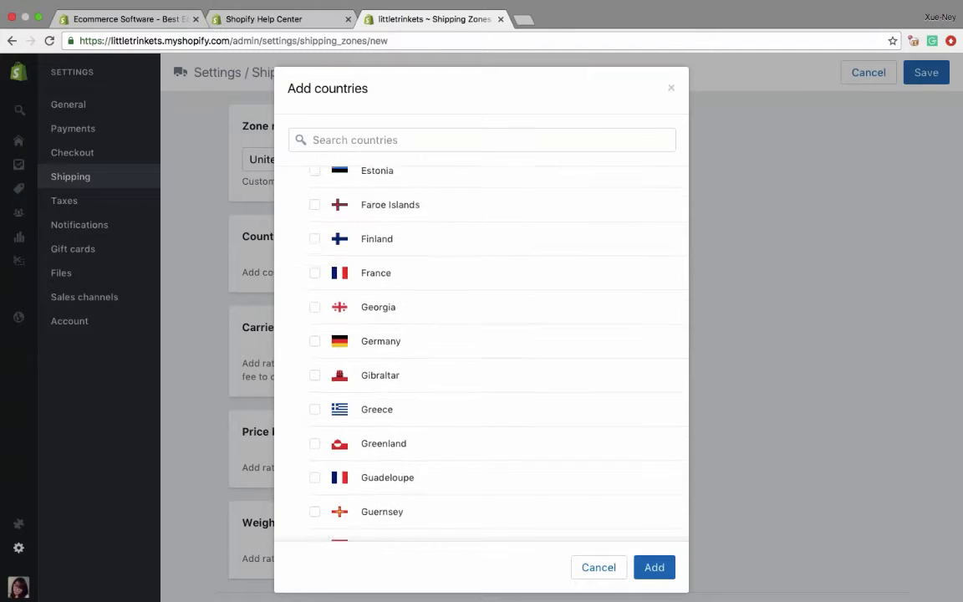
scroll(399, 364, "up", 8)
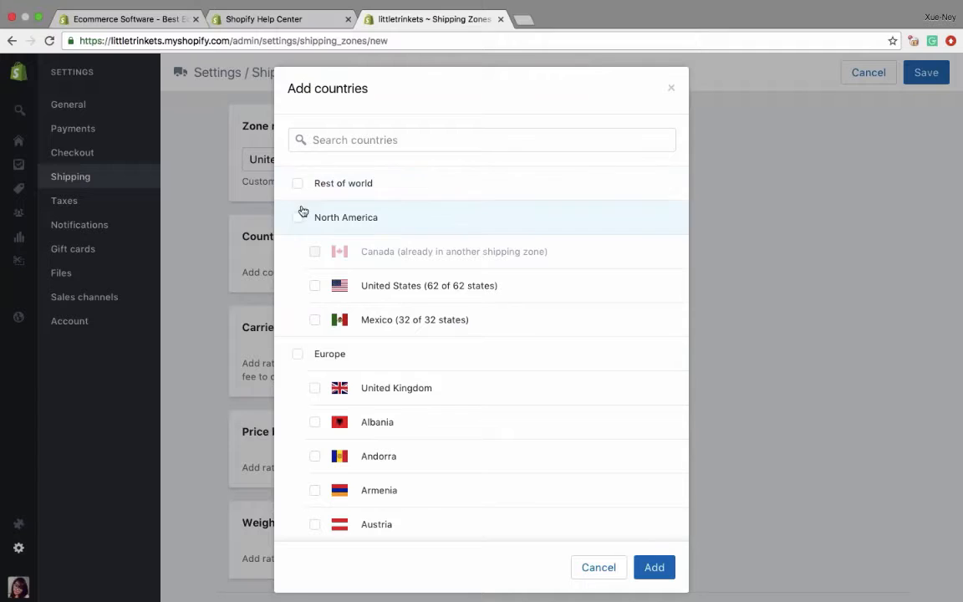
left_click(315, 286)
left_click(654, 567)
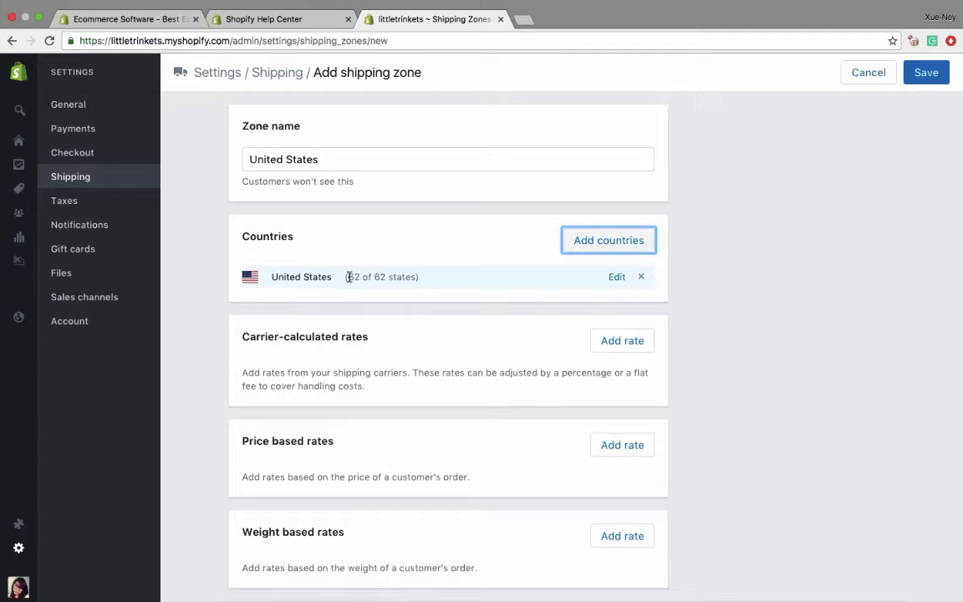
- Exclude American Samoa, Federated States of Micronesia, Guam and Marshall Islands from the United States entry of the zone
left_click(617, 277)
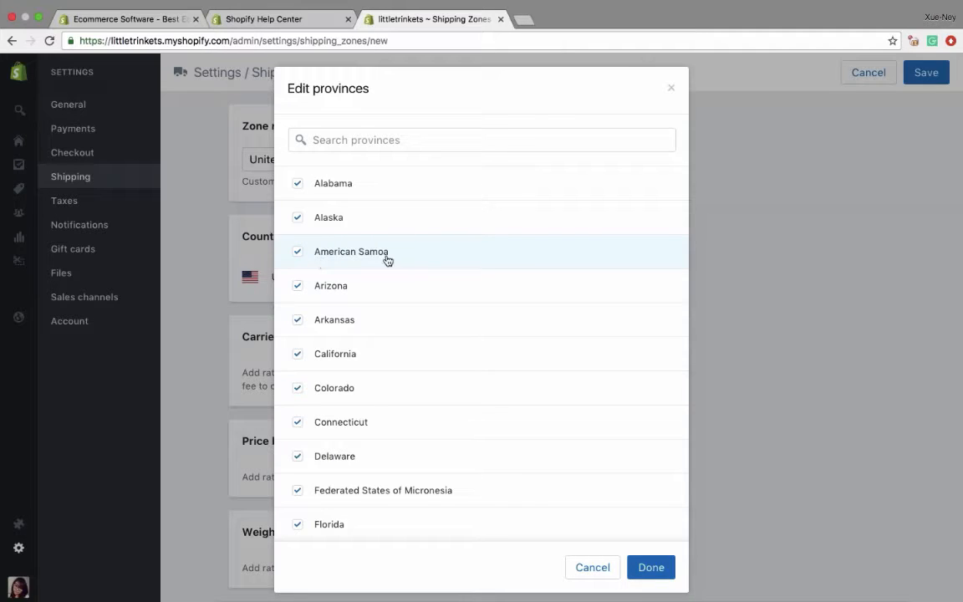
left_click(298, 253)
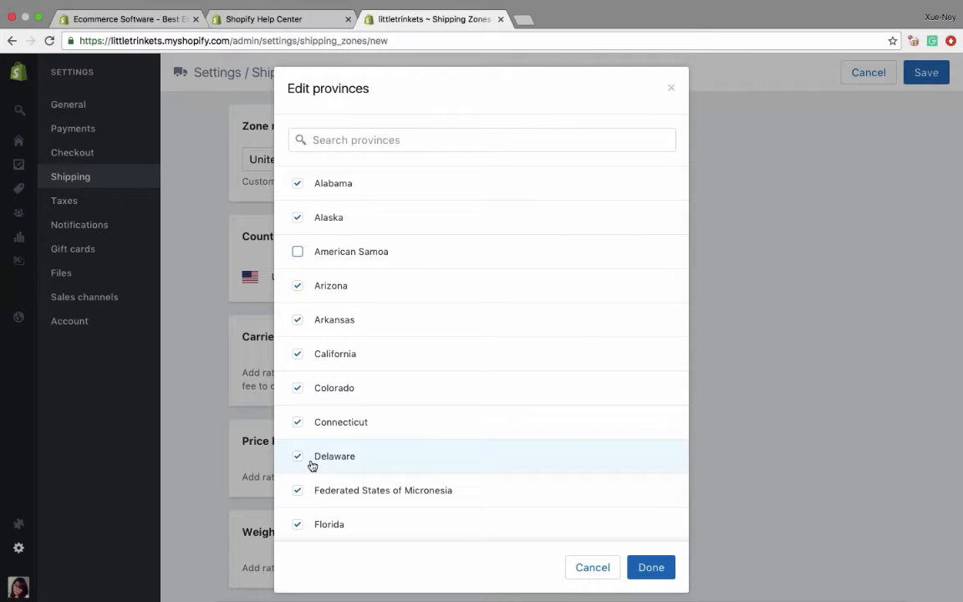
left_click(298, 492)
scroll(299, 492, "down", 5)
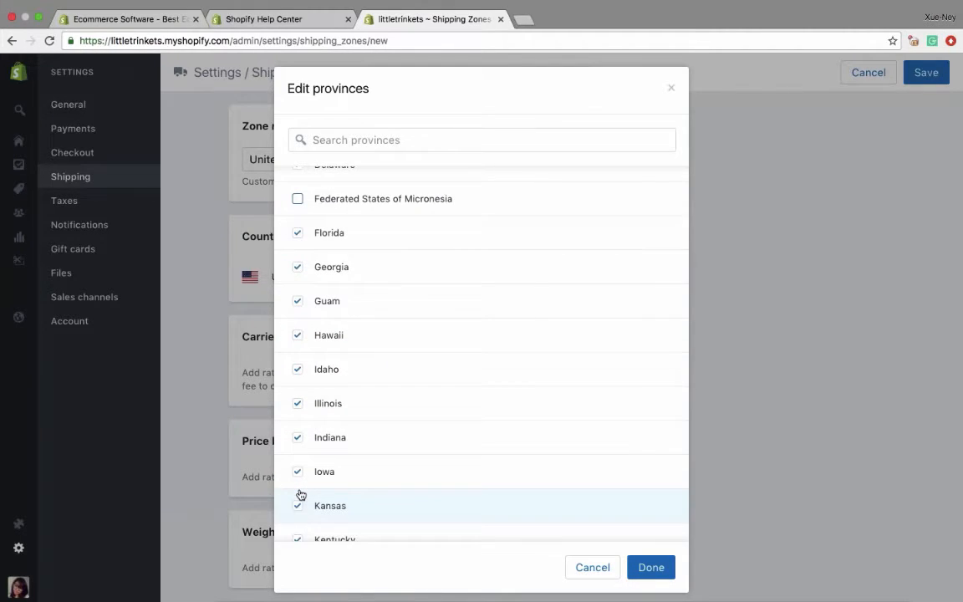
left_click(298, 301)
scroll(305, 438, "down", 3)
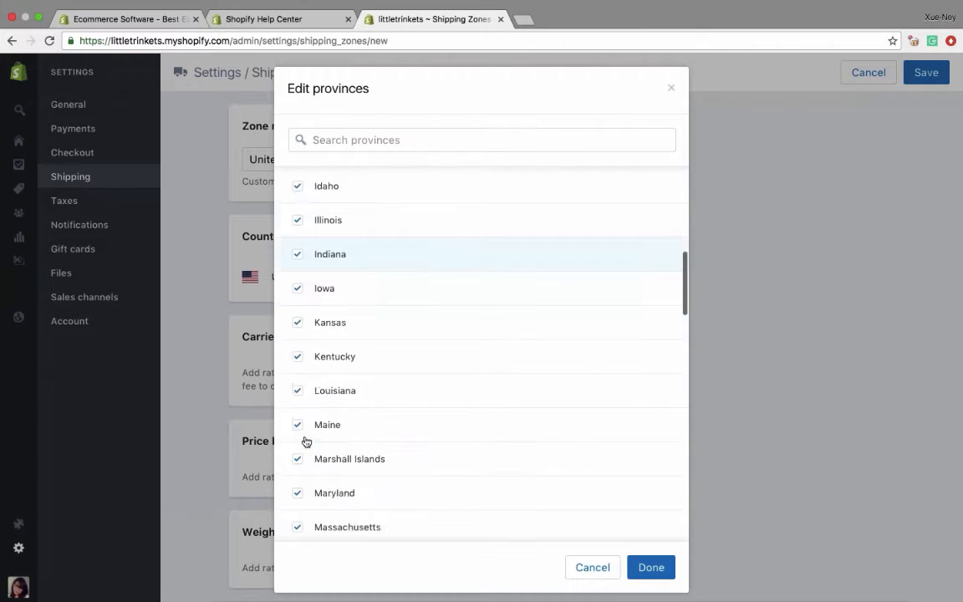
scroll(306, 440, "down", 1)
left_click(298, 401)
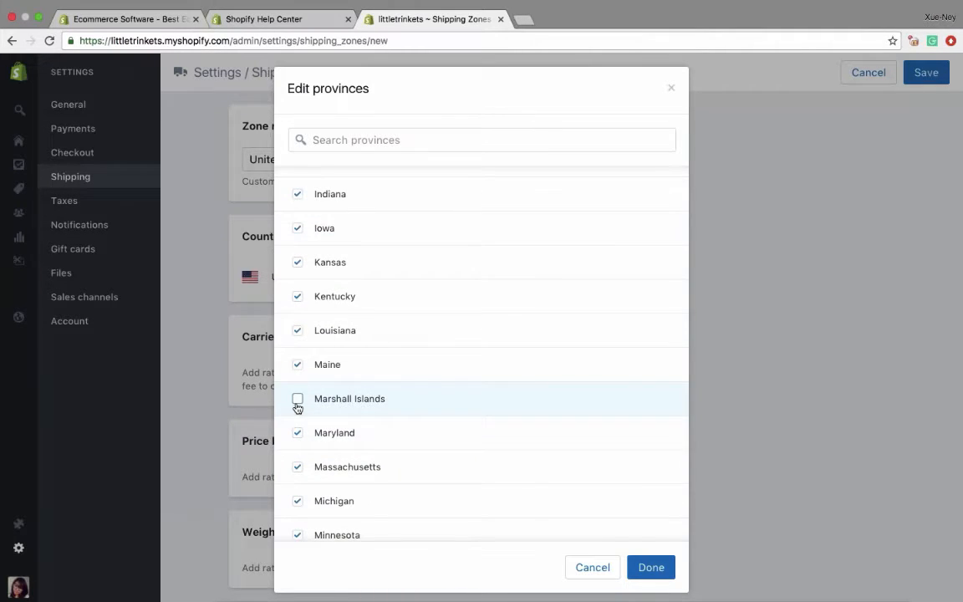
- Exclude four more regions from the remainder of the United States state list and apply the selection to the zone
scroll(316, 466, "down", 5)
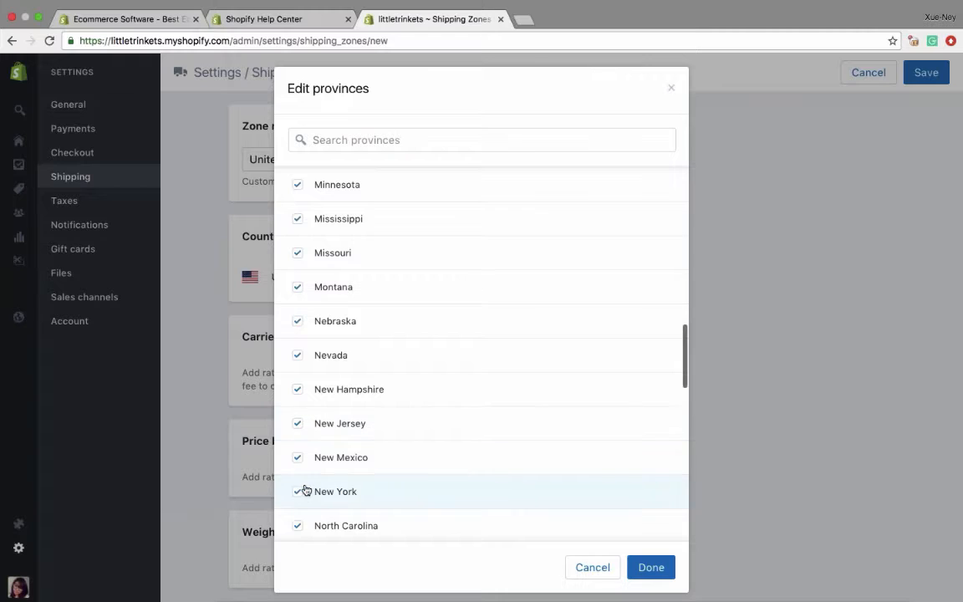
scroll(306, 493, "down", 6)
scroll(306, 493, "up", 2)
left_click(299, 239)
scroll(305, 473, "down", 4)
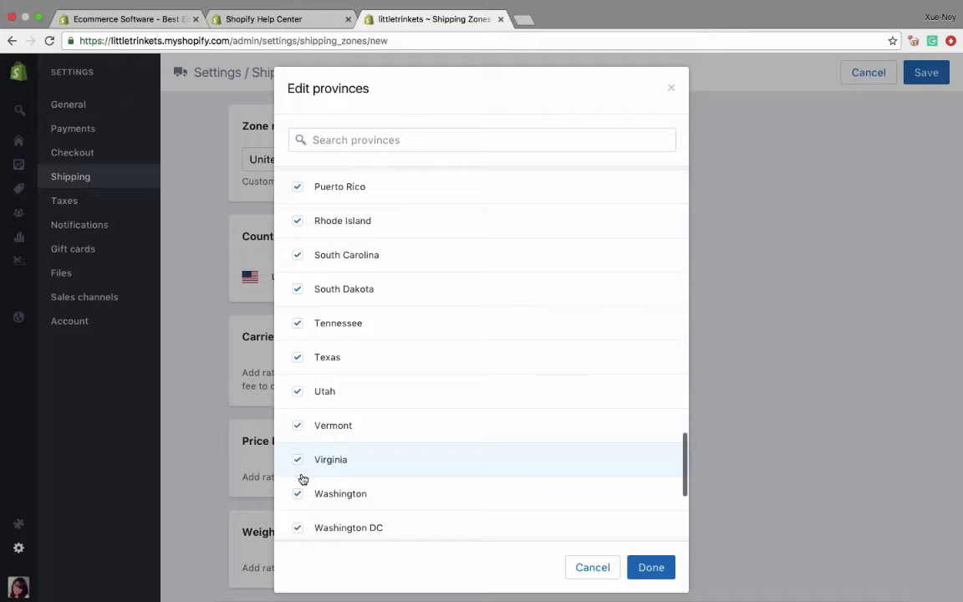
scroll(301, 504, "down", 3)
left_click(298, 469)
left_click(297, 501)
left_click(298, 535)
scroll(325, 497, "down", 1)
left_click(668, 575)
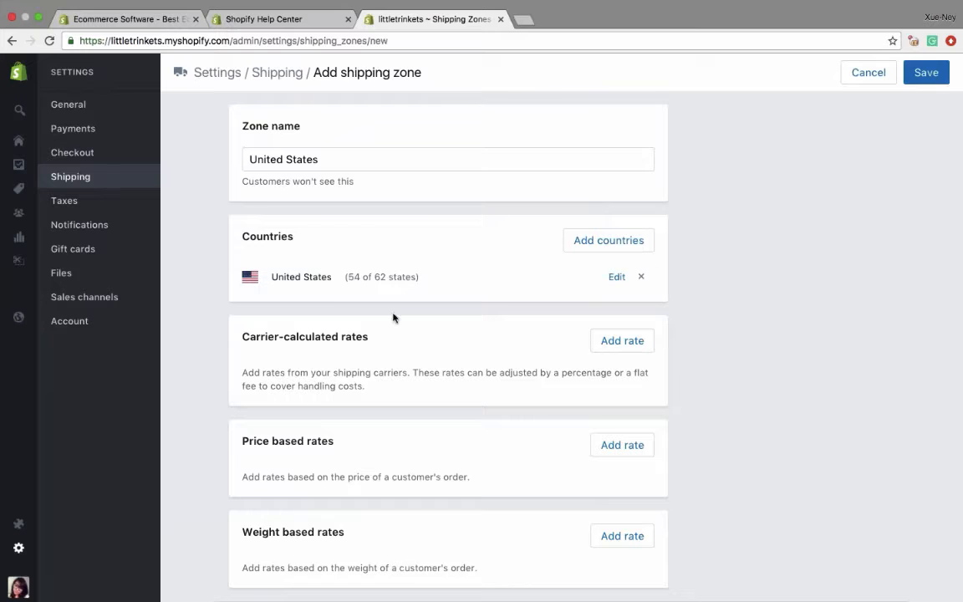
- Add a Canada Post carrier-calculated rate to the United States zone, save the zone and return to the shipping settings
left_click(623, 343)
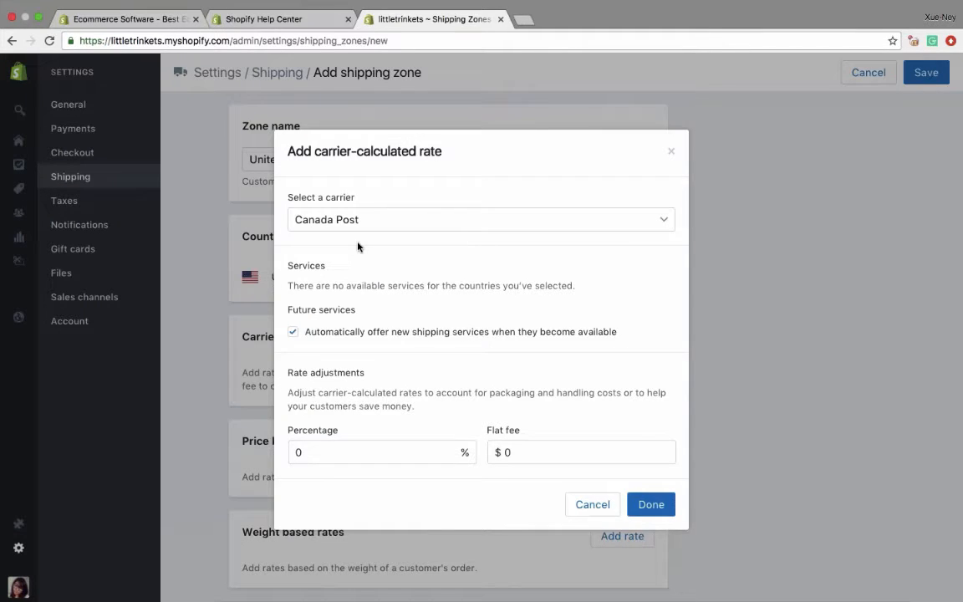
left_click(654, 506)
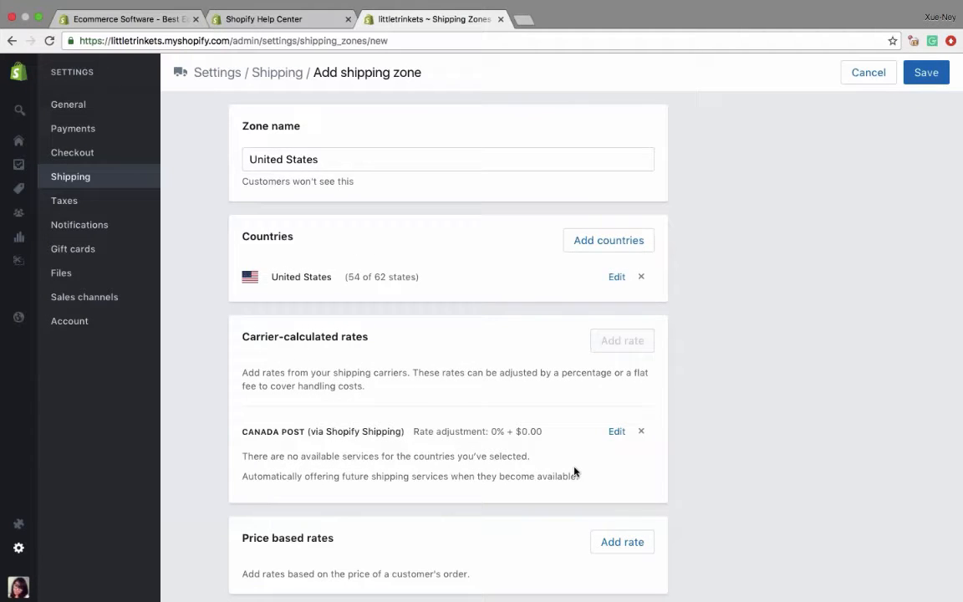
scroll(440, 424, "down", 5)
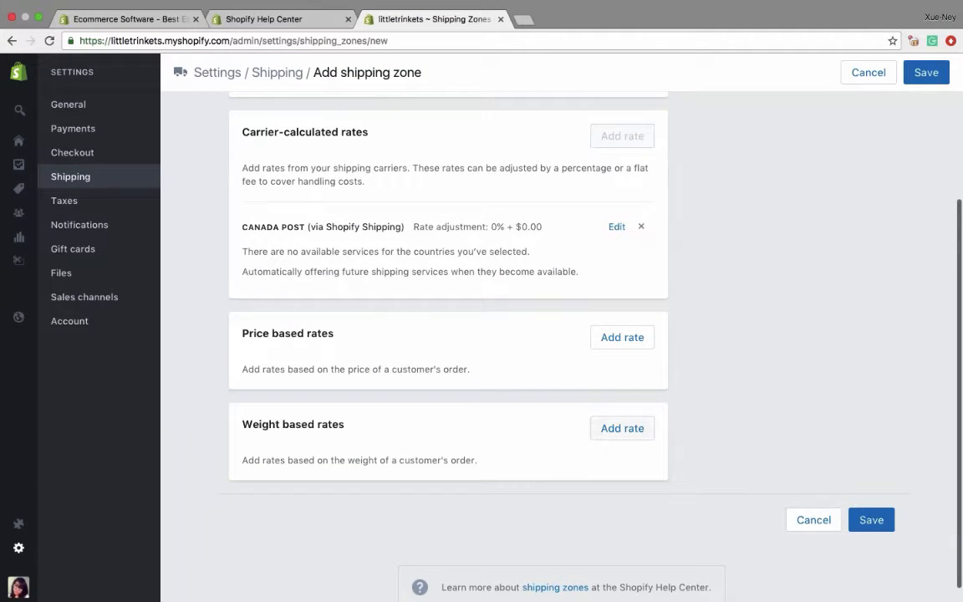
left_click(925, 74)
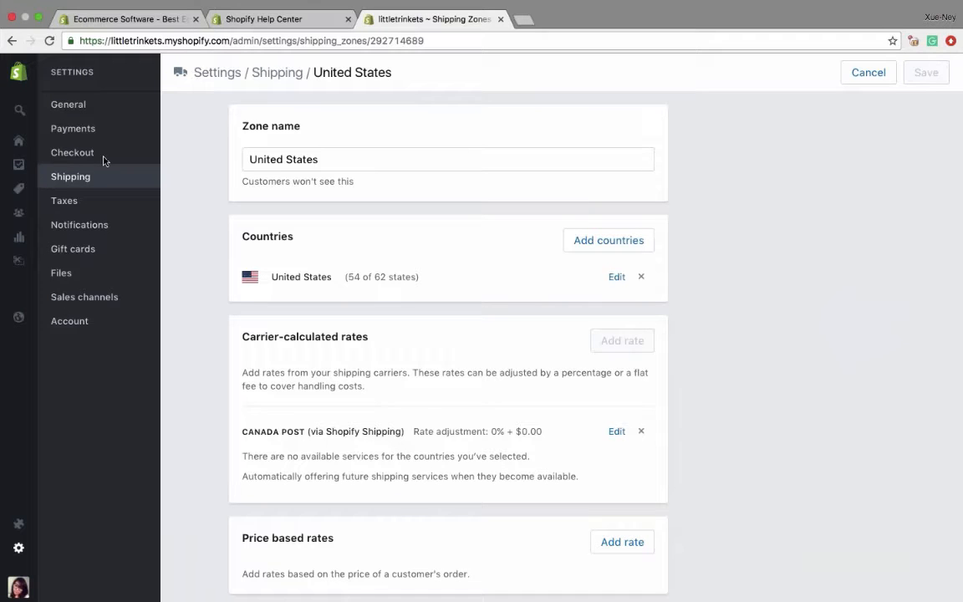
left_click(71, 176)
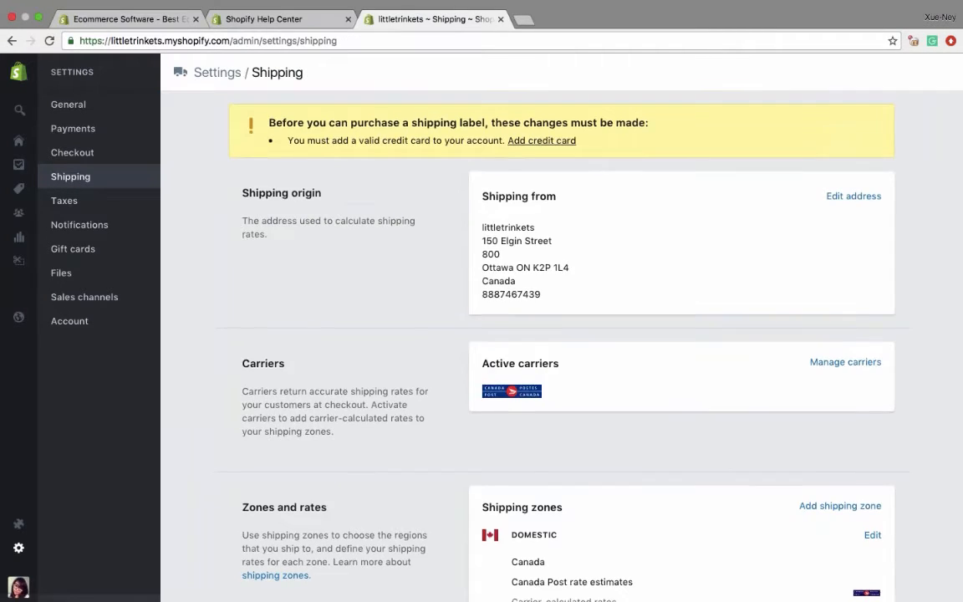
- Open the tax settings, examine Canada's base country tax, regional rates and overrides, and return to the tax overview
scroll(310, 334, "down", 5)
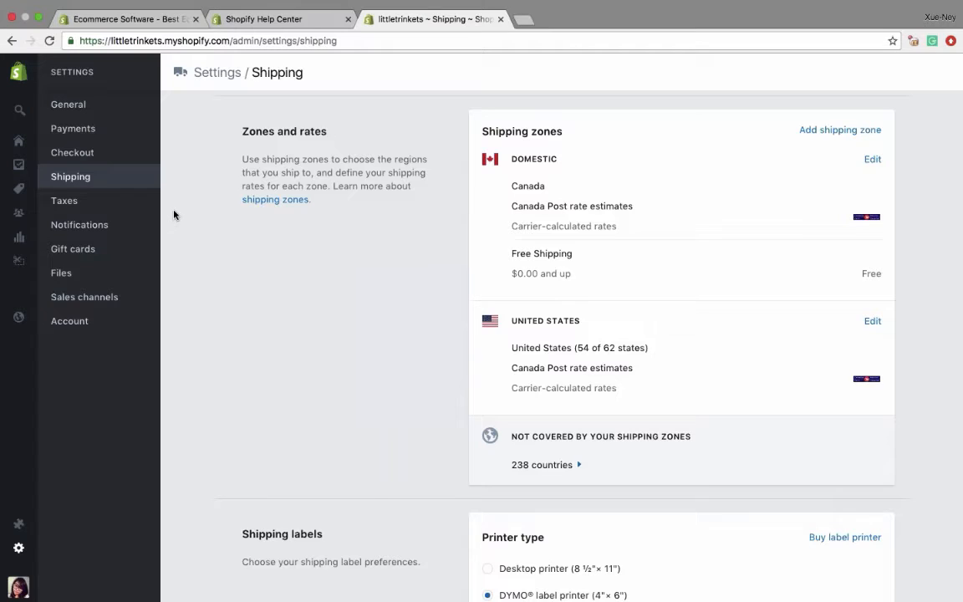
left_click(64, 201)
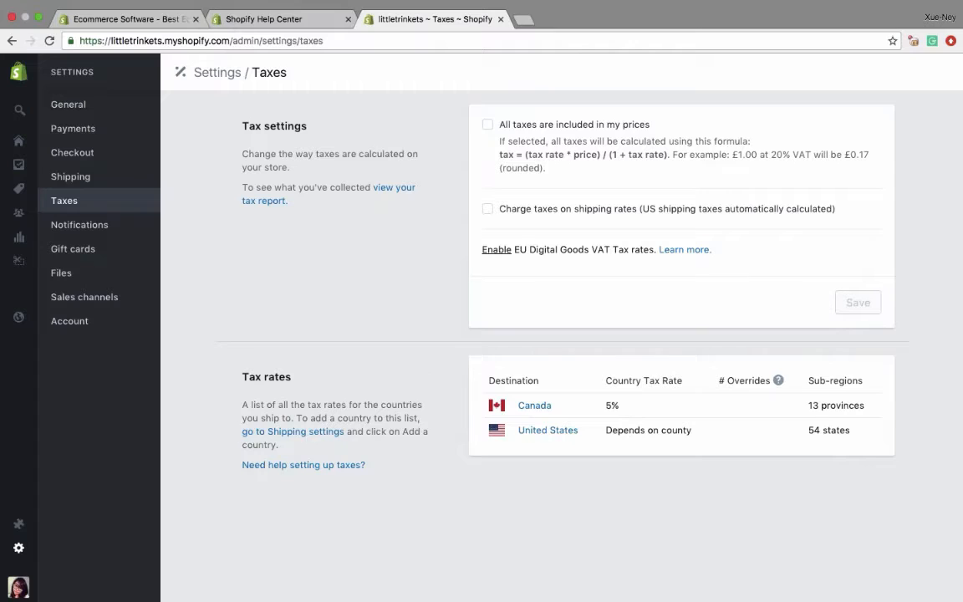
left_click(532, 407)
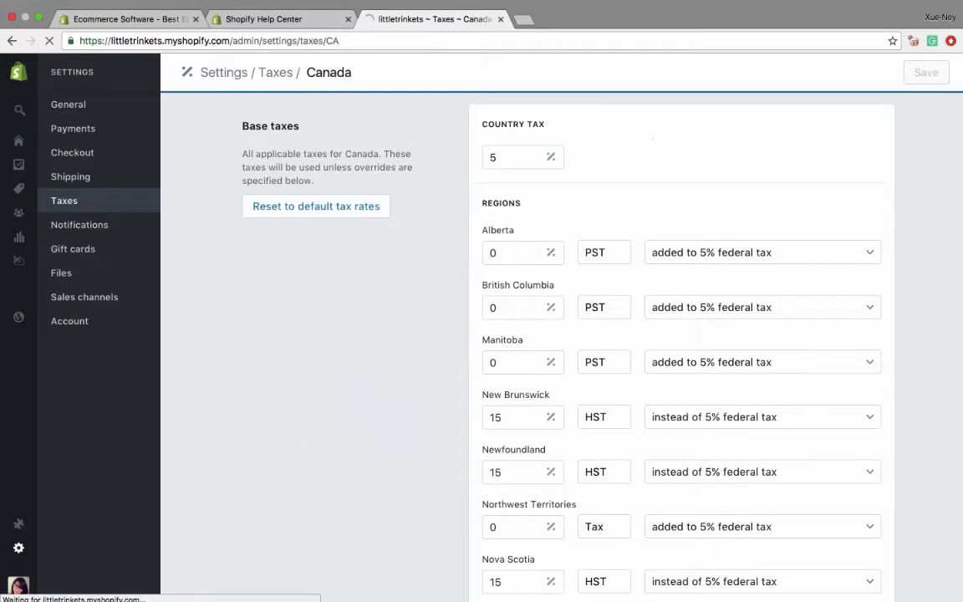
scroll(681, 334, "down", 10)
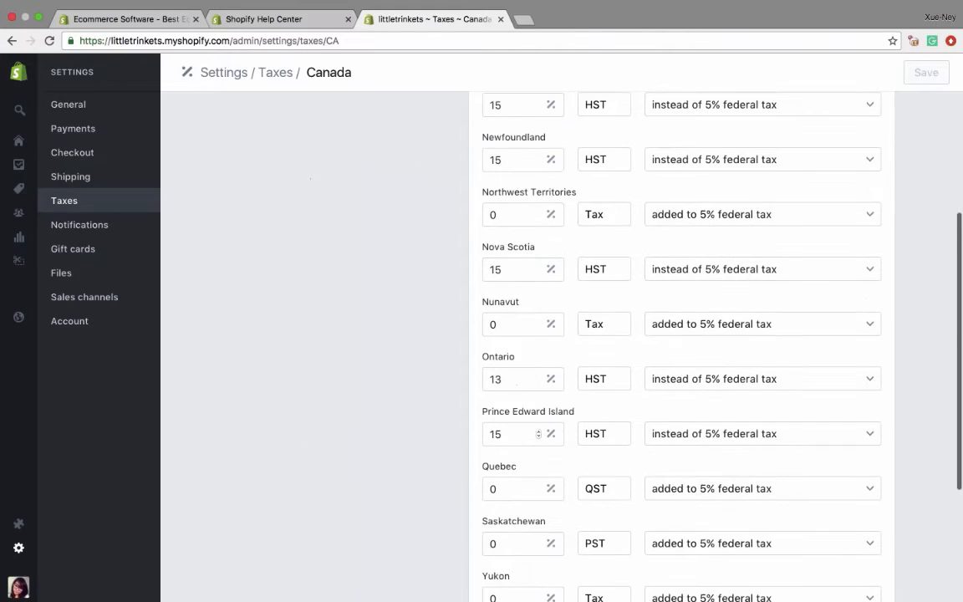
scroll(681, 334, "up", 10)
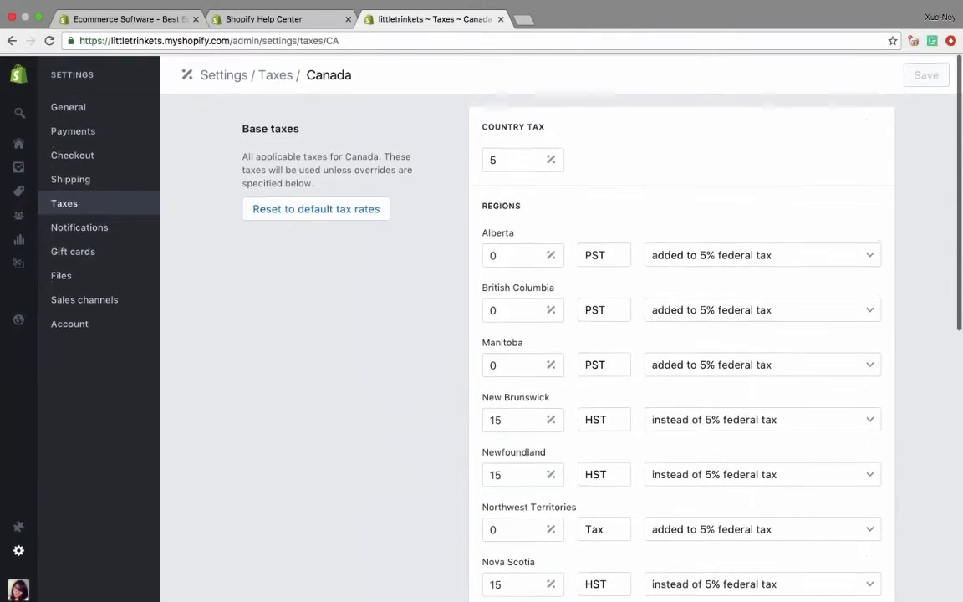
scroll(528, 433, "down", 5)
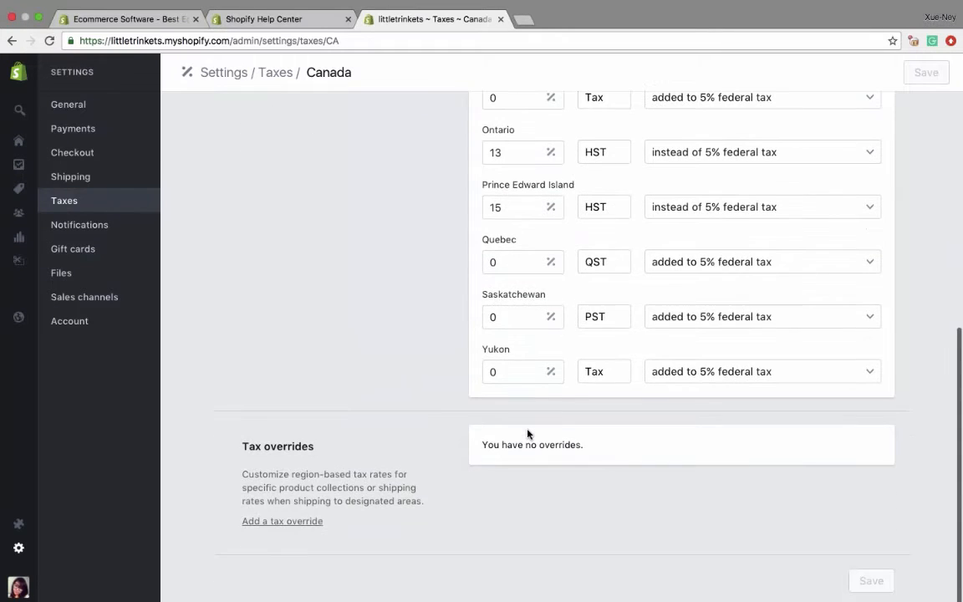
scroll(527, 433, "up", 10)
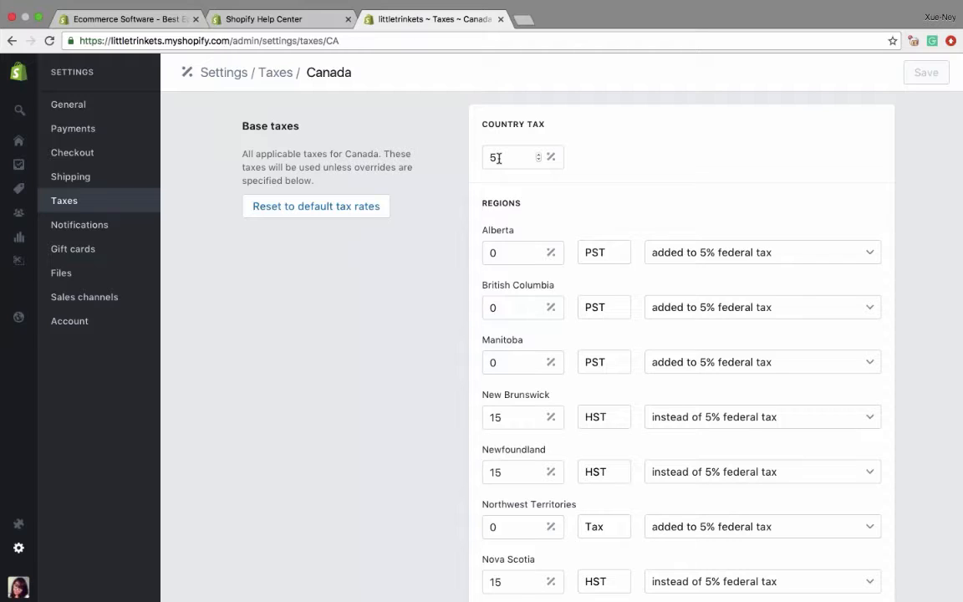
scroll(412, 243, "down", 10)
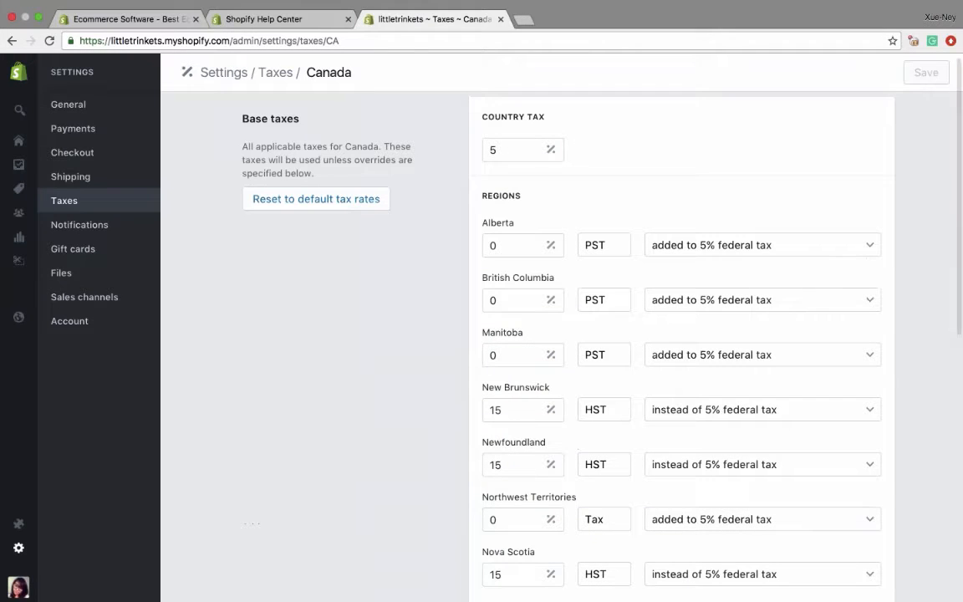
scroll(347, 496, "down", 5)
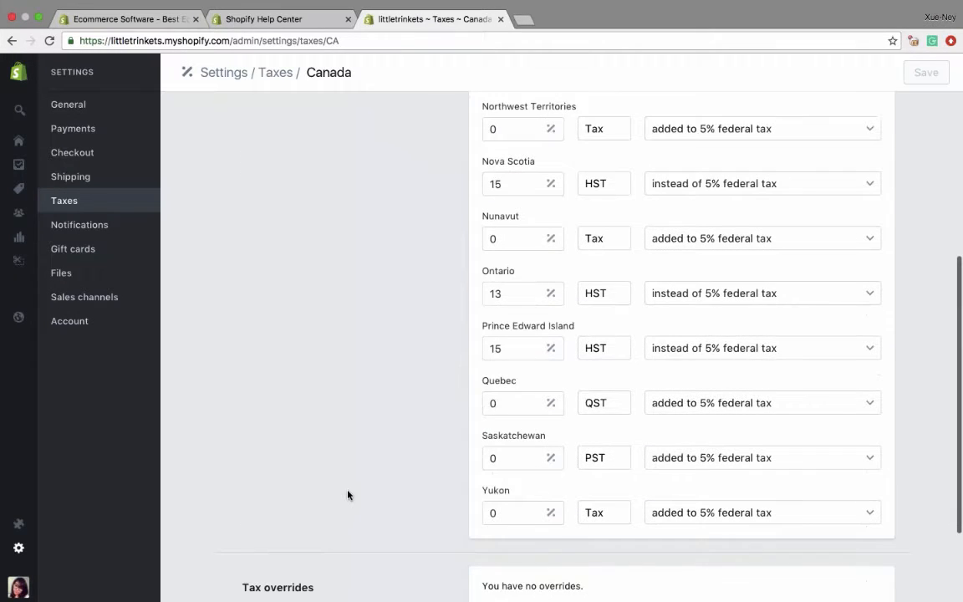
scroll(316, 577, "up", 5)
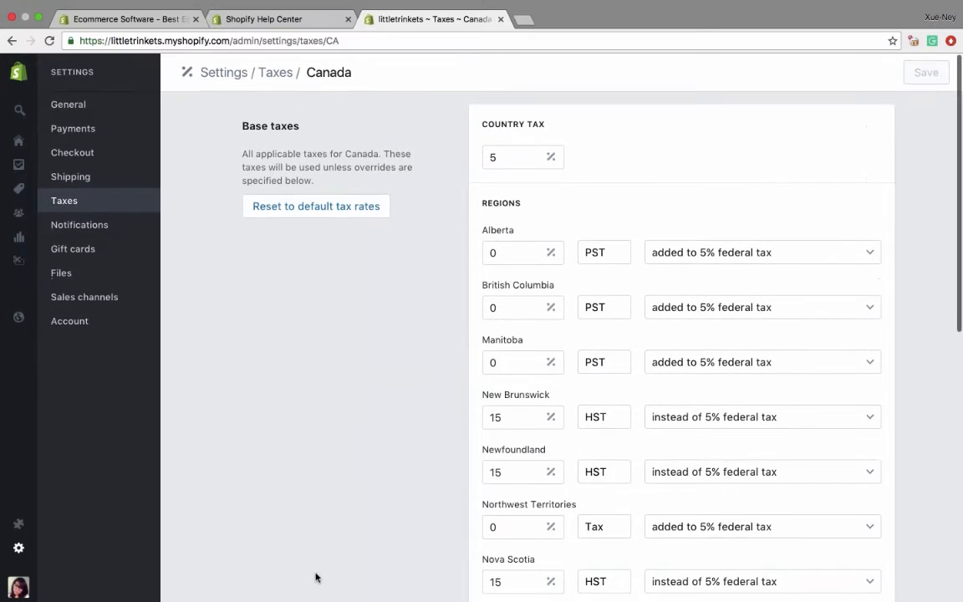
left_click(97, 204)
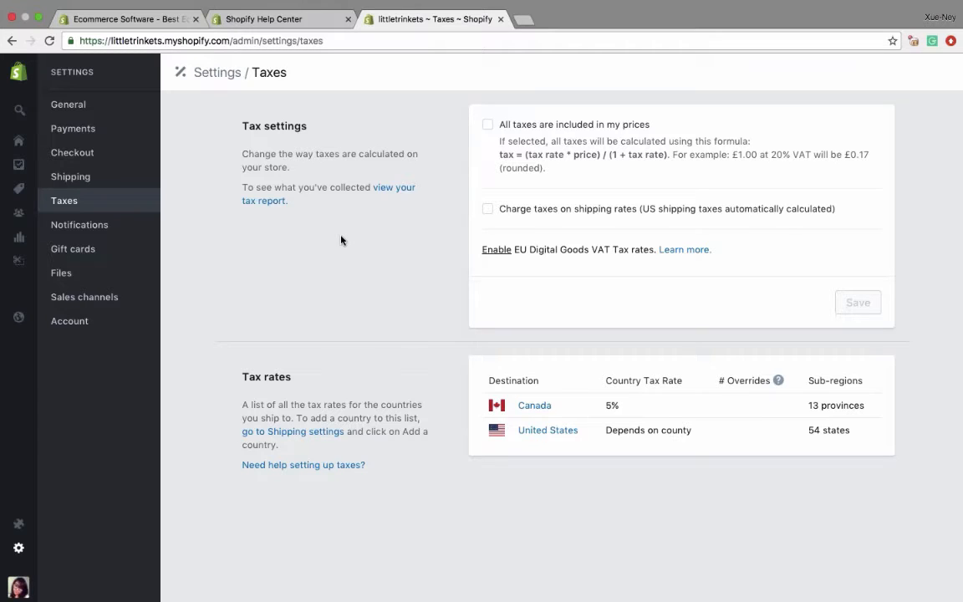
- Open the store's account settings and start adding a new staff account
left_click(64, 322)
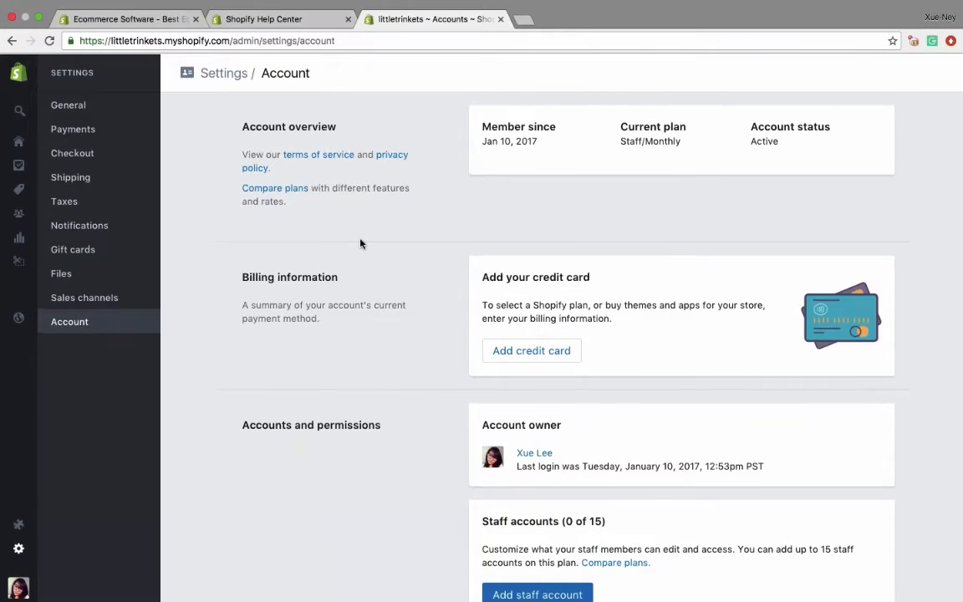
scroll(352, 380, "down", 10)
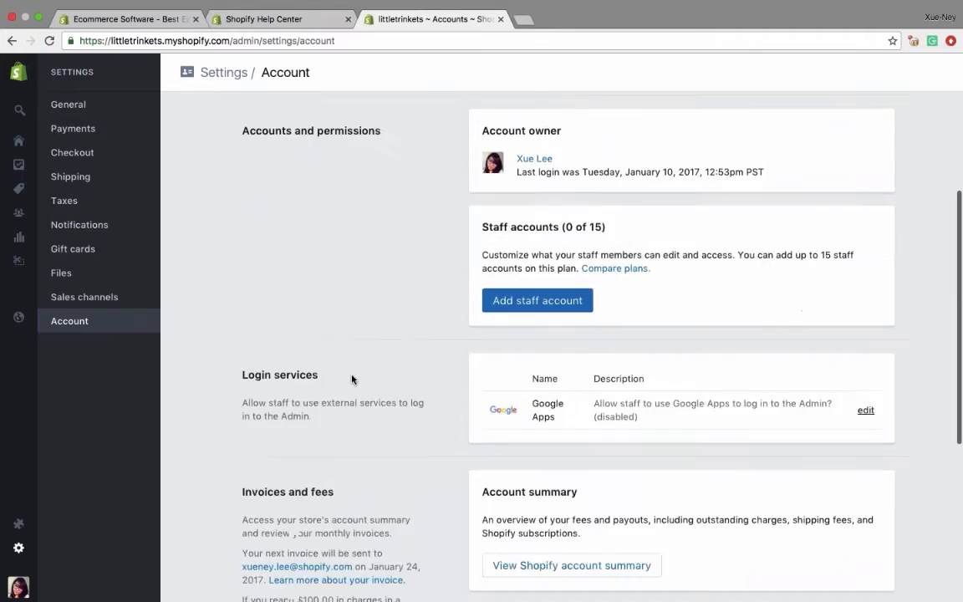
scroll(352, 379, "up", 10)
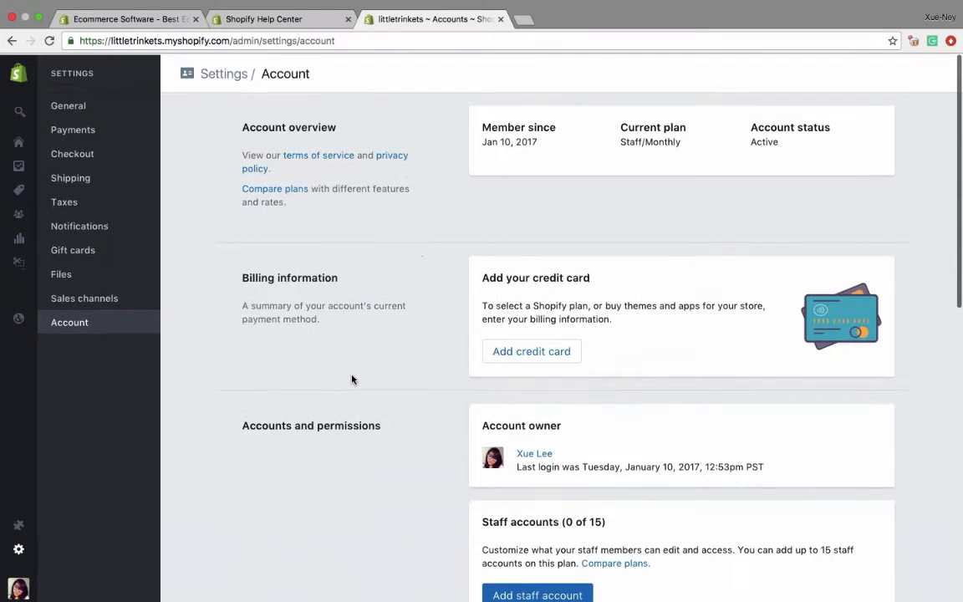
scroll(352, 380, "down", 1)
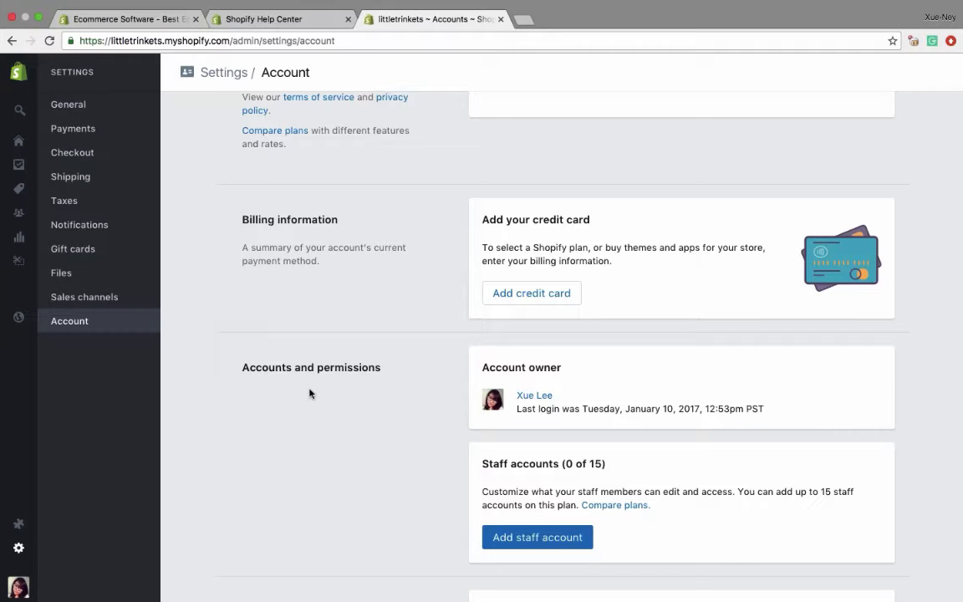
scroll(309, 393, "down", 2)
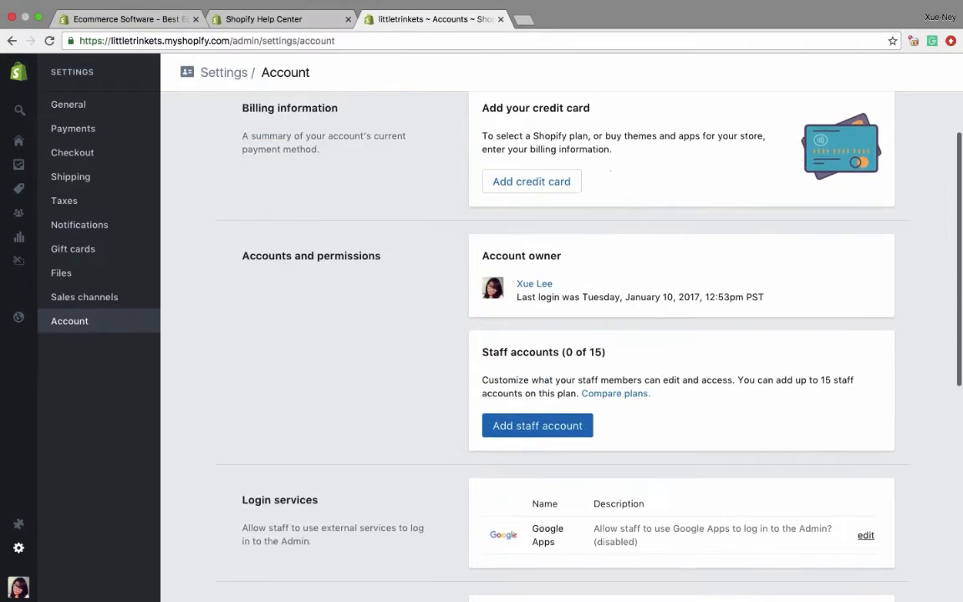
left_click(526, 426)
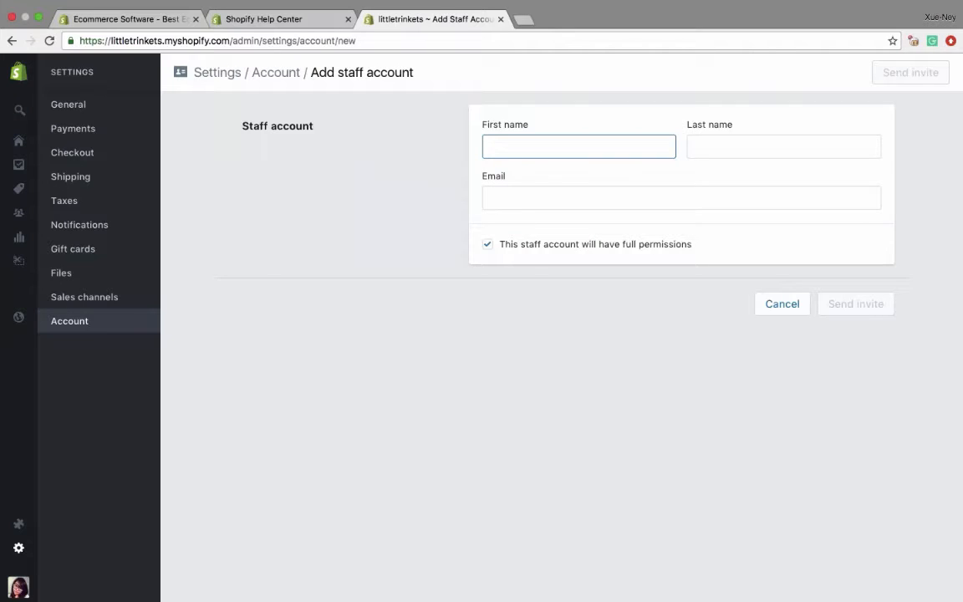
- Enter the staff member's first name, last name and email address for the new staff account
key("Tab")
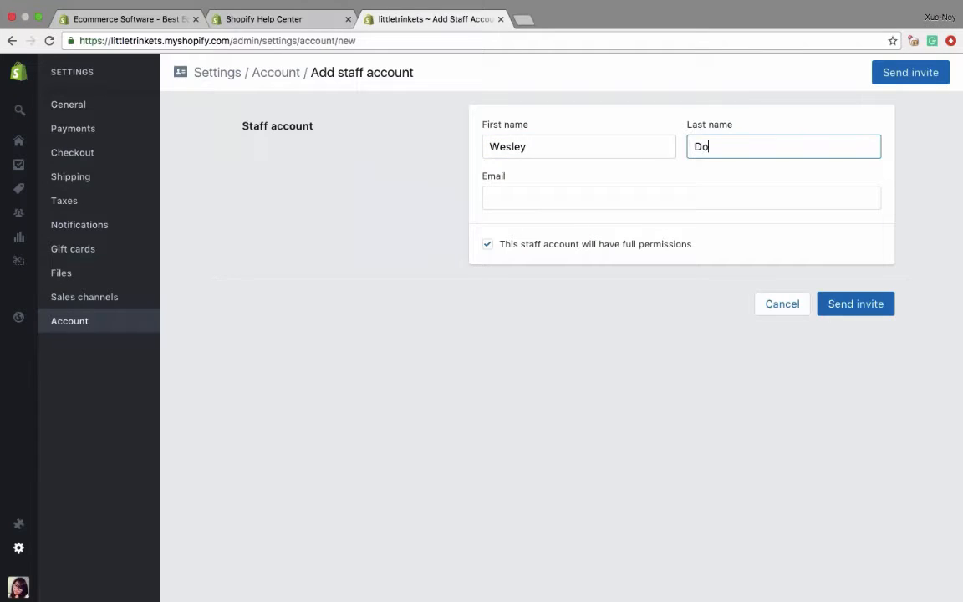
key("Tab")
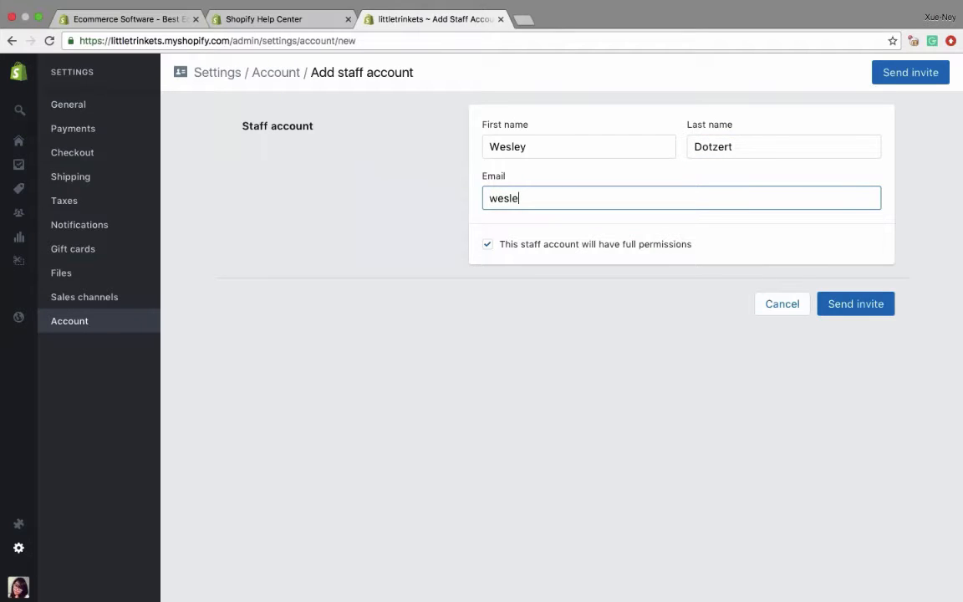
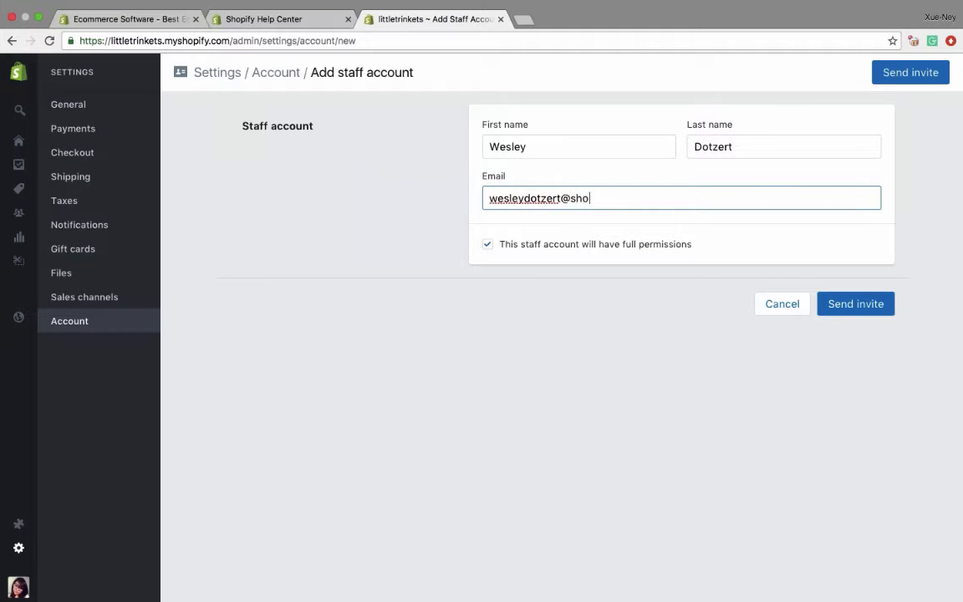
- Check the individual admin permissions, keep full permissions for the staff account and send the invite
left_click(489, 244)
left_click(489, 244)
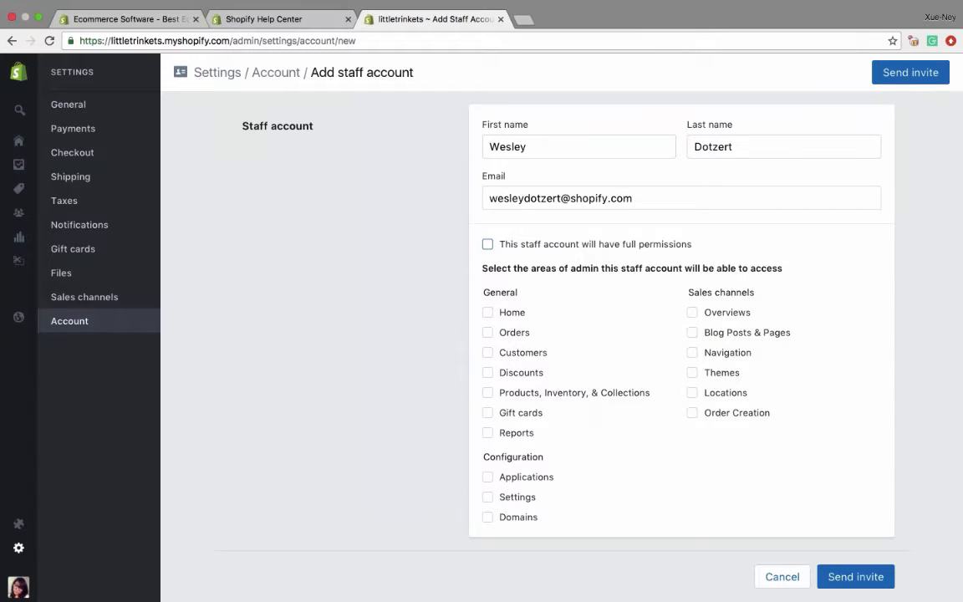
left_click(487, 244)
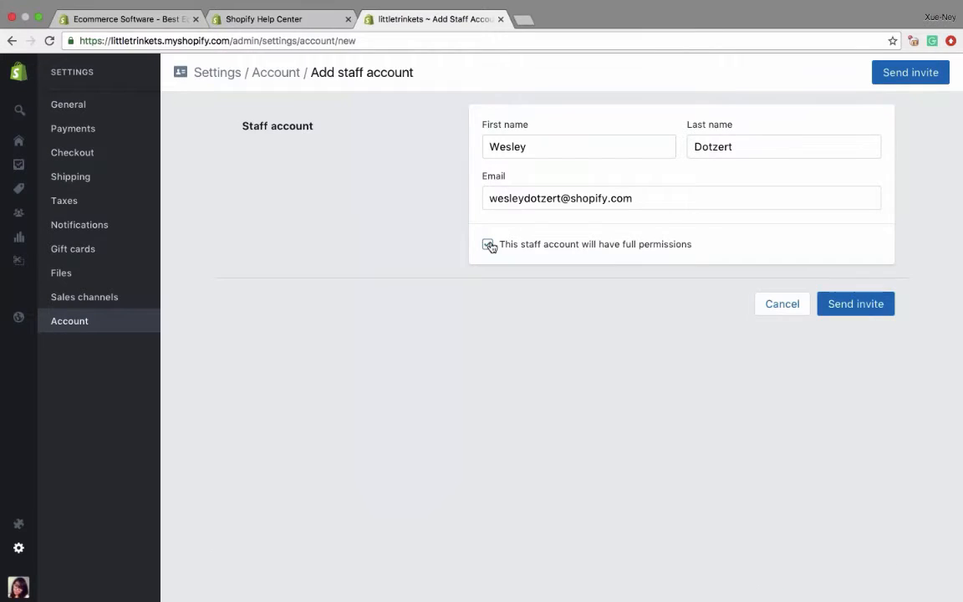
left_click(855, 306)
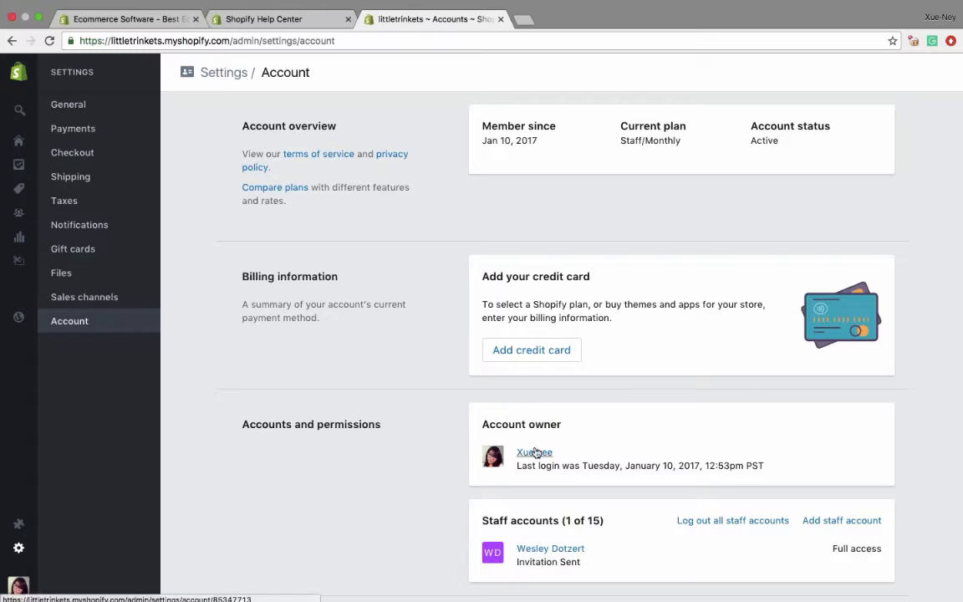
- Open the invited staff member's profile from the account settings and delete that staff account
scroll(261, 430, "down", 1)
scroll(535, 334, "down", 3)
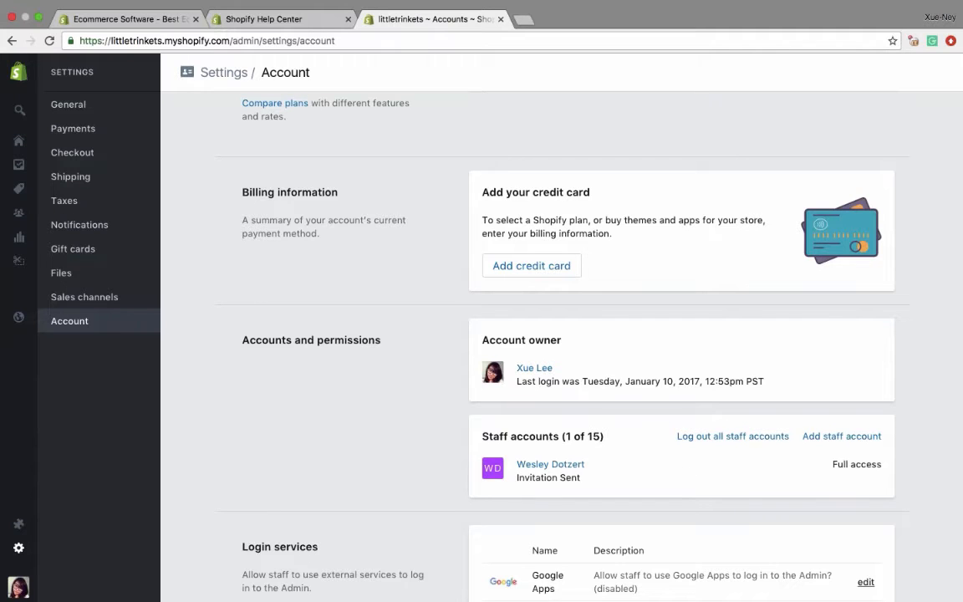
left_click(552, 464)
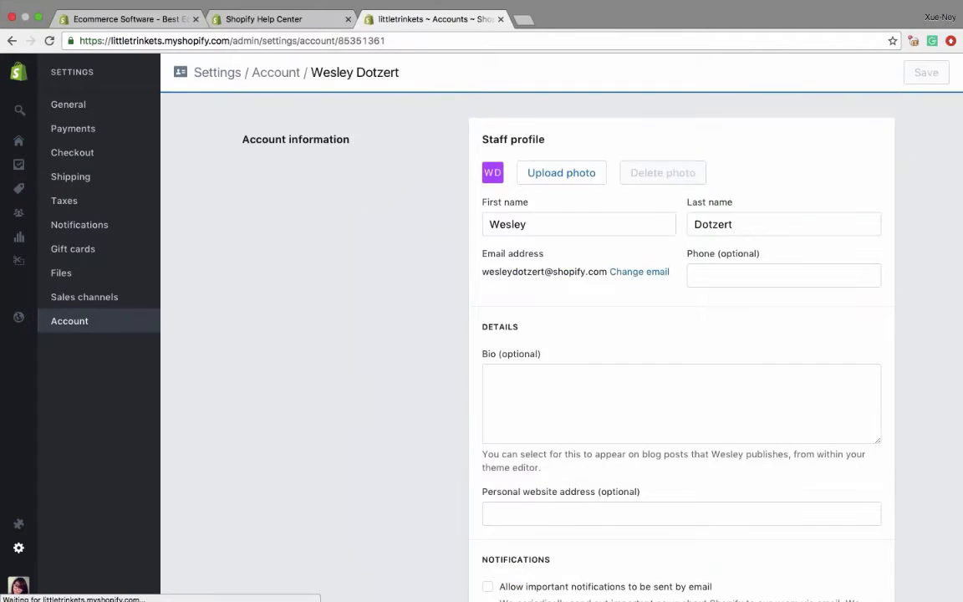
scroll(546, 383, "down", 5)
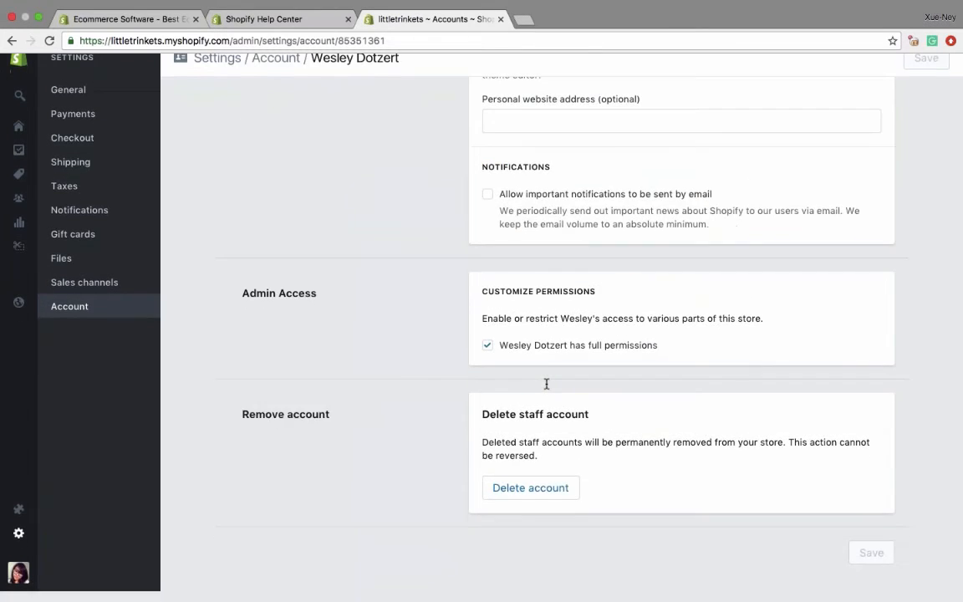
left_click(530, 501)
left_click(647, 380)
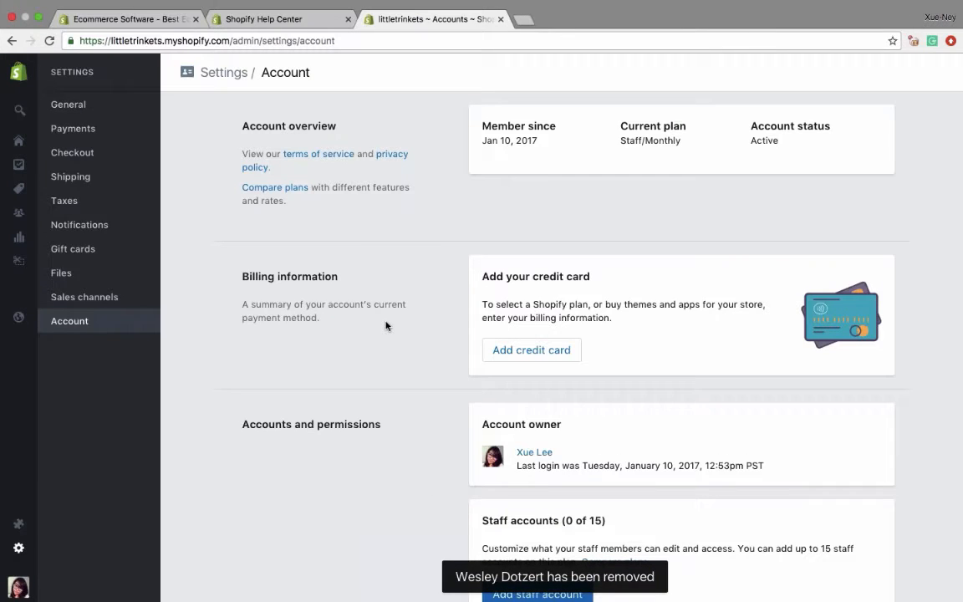
- Examine the account settings for login services, invoices and fees, store status options and the account overview
scroll(386, 326, "down", 8)
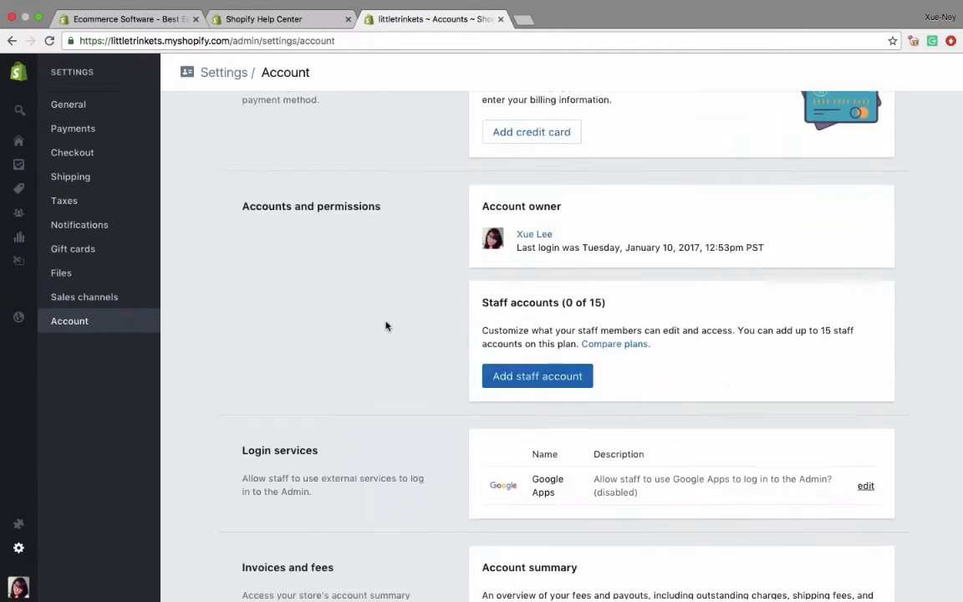
scroll(386, 326, "down", 3)
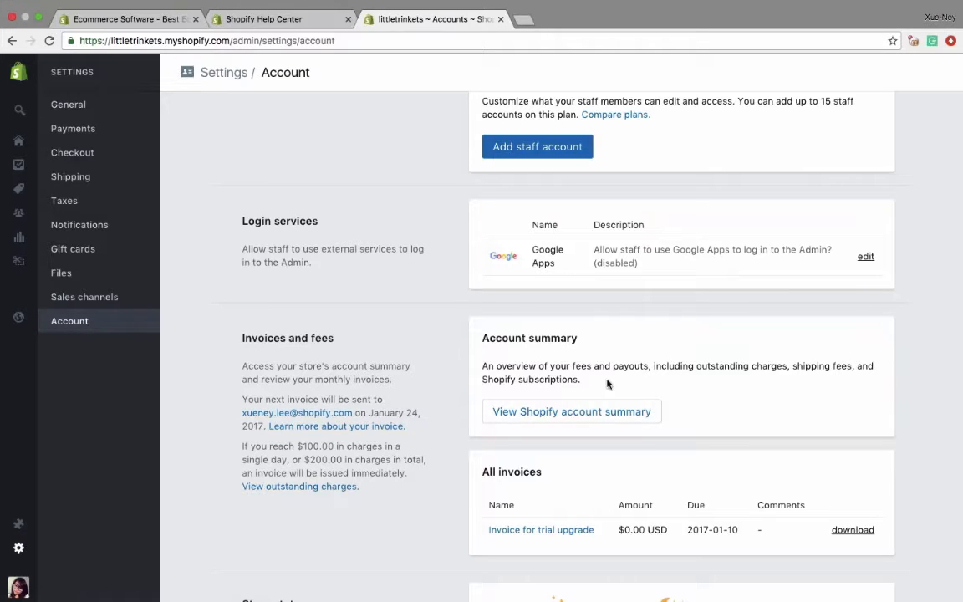
scroll(632, 474, "down", 3)
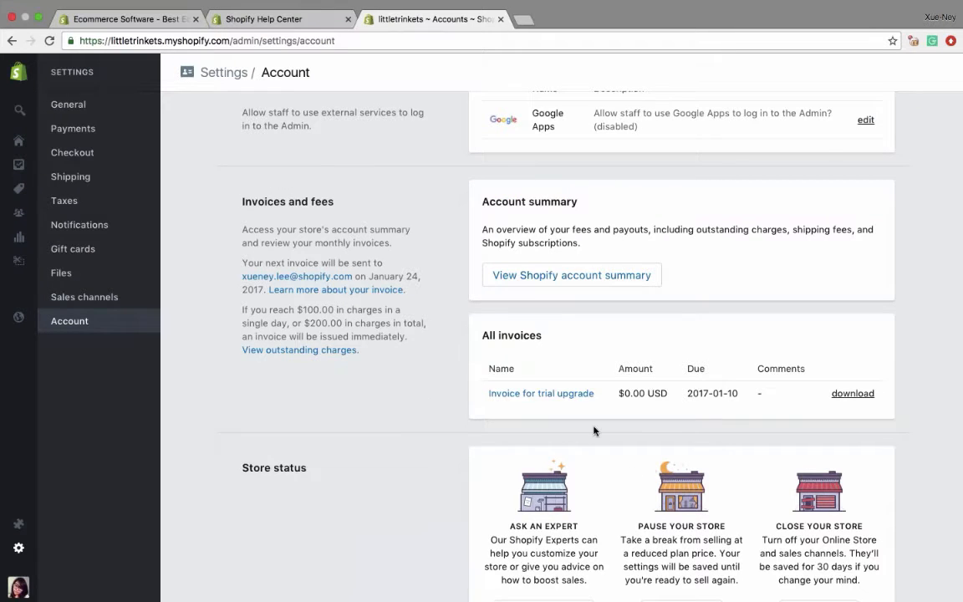
scroll(594, 431, "down", 1)
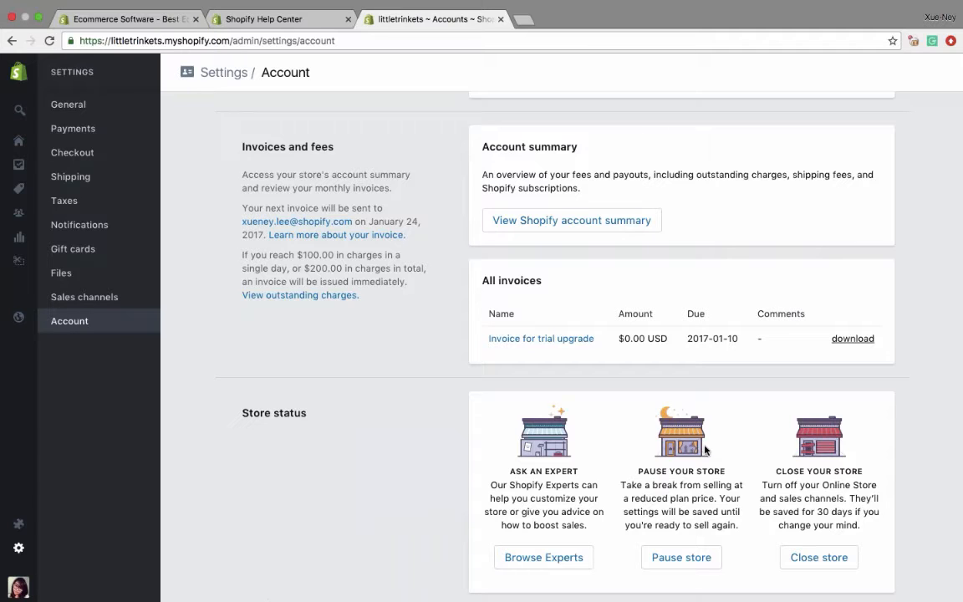
scroll(417, 340, "up", 10)
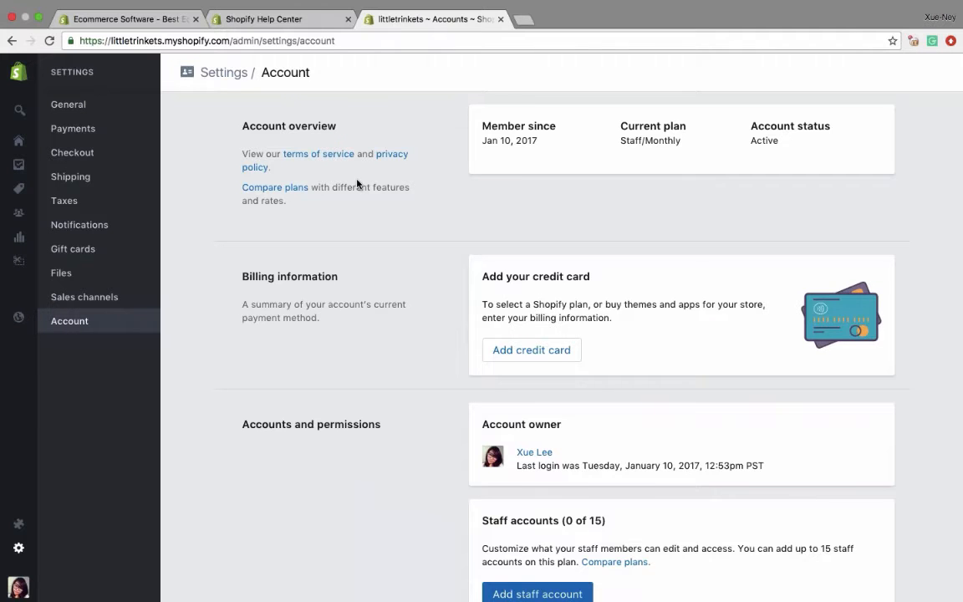
scroll(414, 369, "down", 7)
scroll(414, 369, "up", 7)
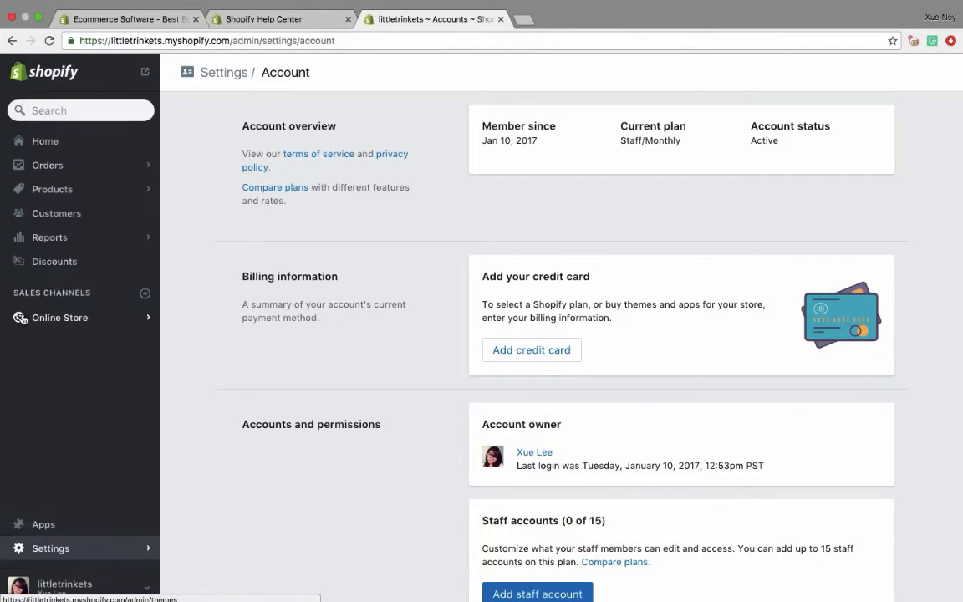
- Open the Online Store themes page and highlight littletrinkets.myshopify.com in the page address
left_click(32, 319)
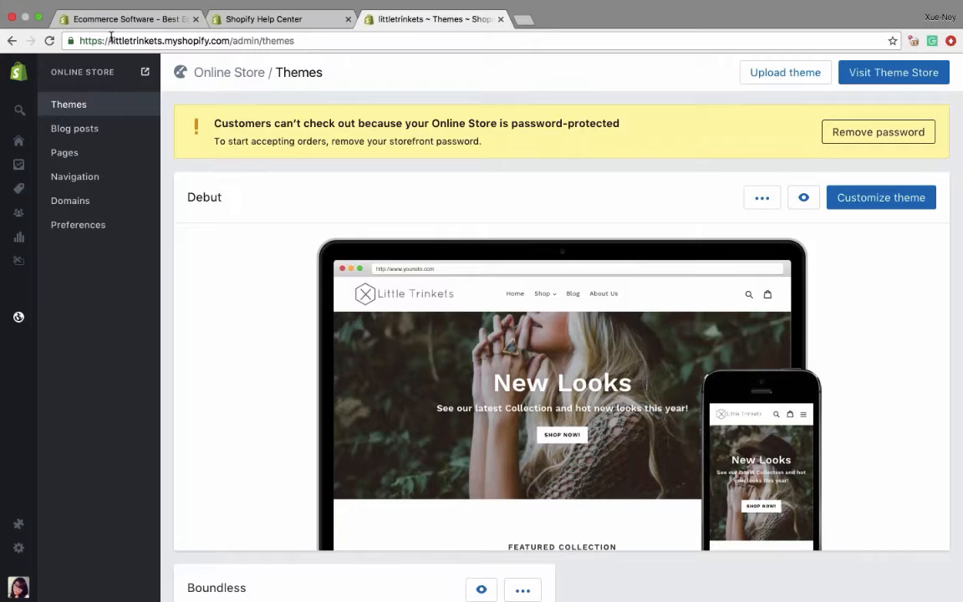
left_click_drag(109, 40, 226, 40)
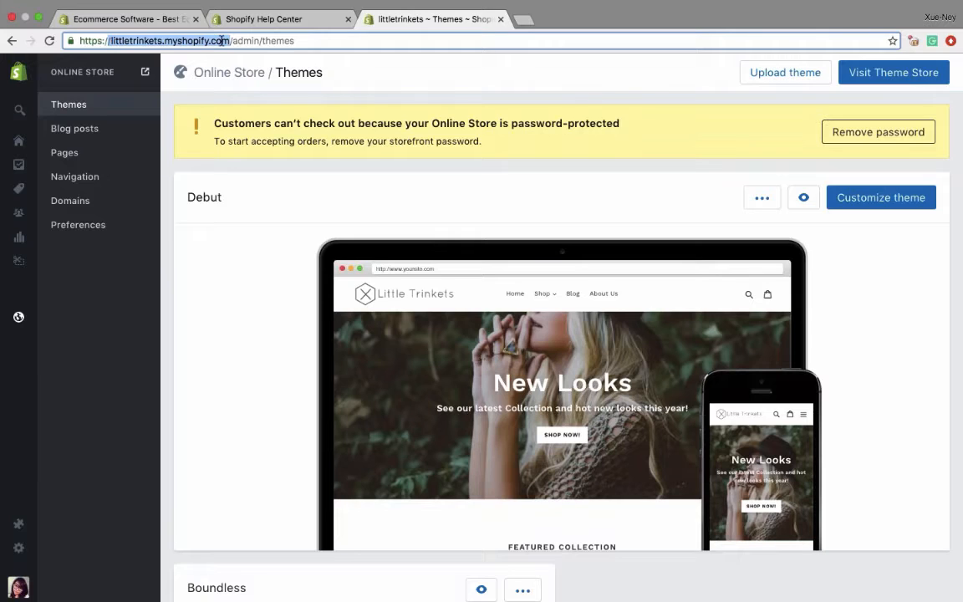
- Open the store's Domains settings, view the form for connecting an existing domain and close it without adding one
left_click(82, 203)
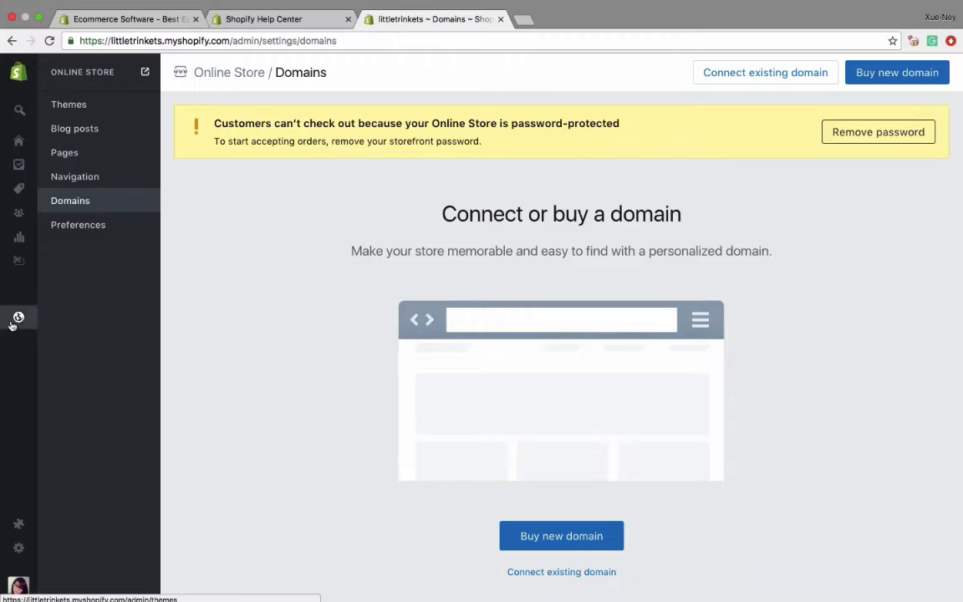
left_click(77, 204)
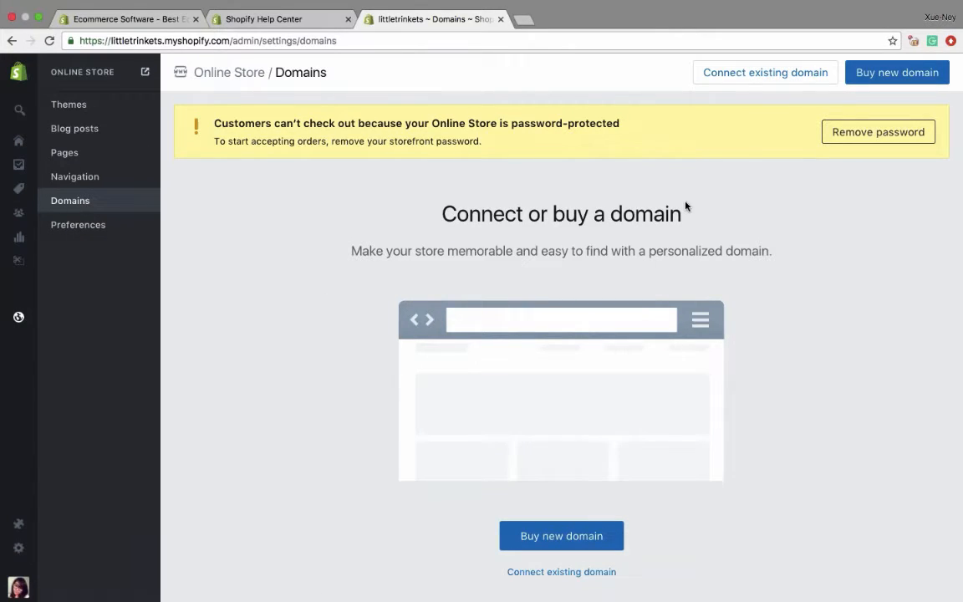
left_click(739, 74)
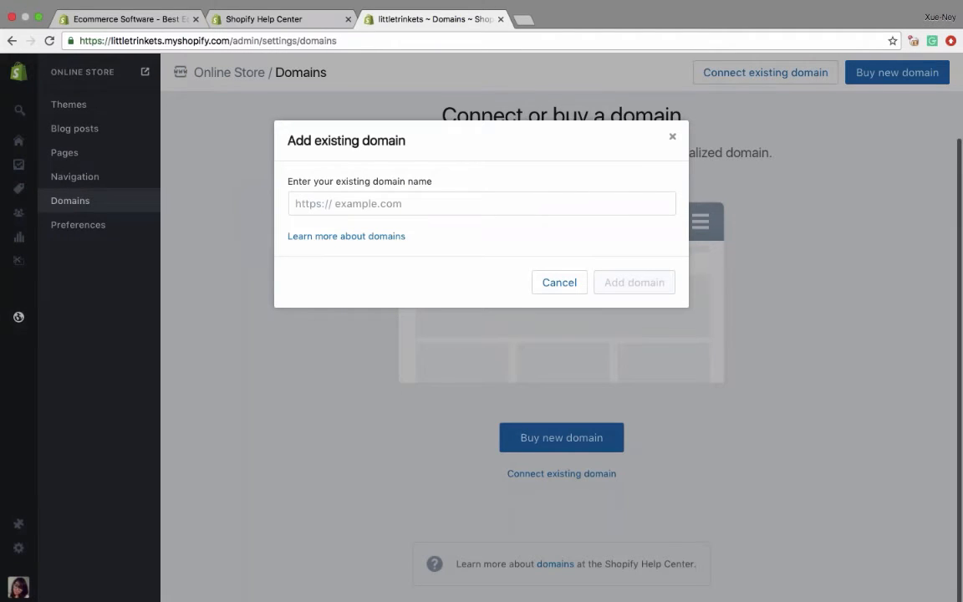
left_click(674, 136)
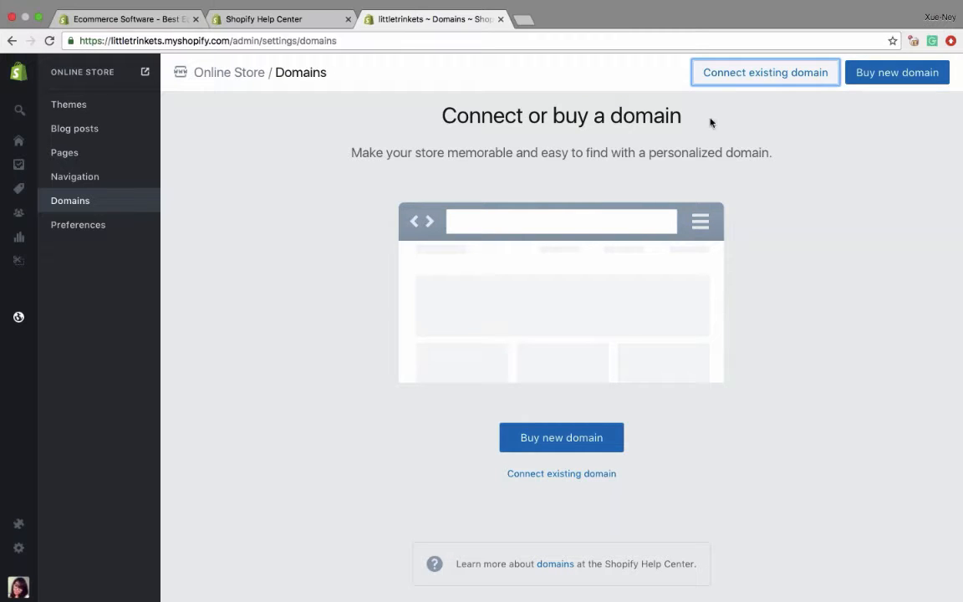
left_click(715, 82)
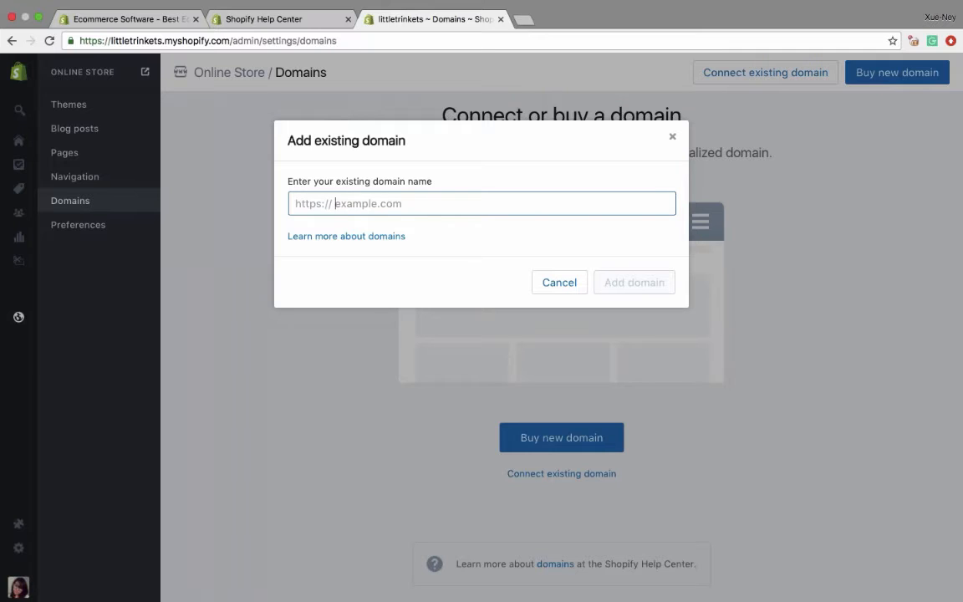
key("Escape")
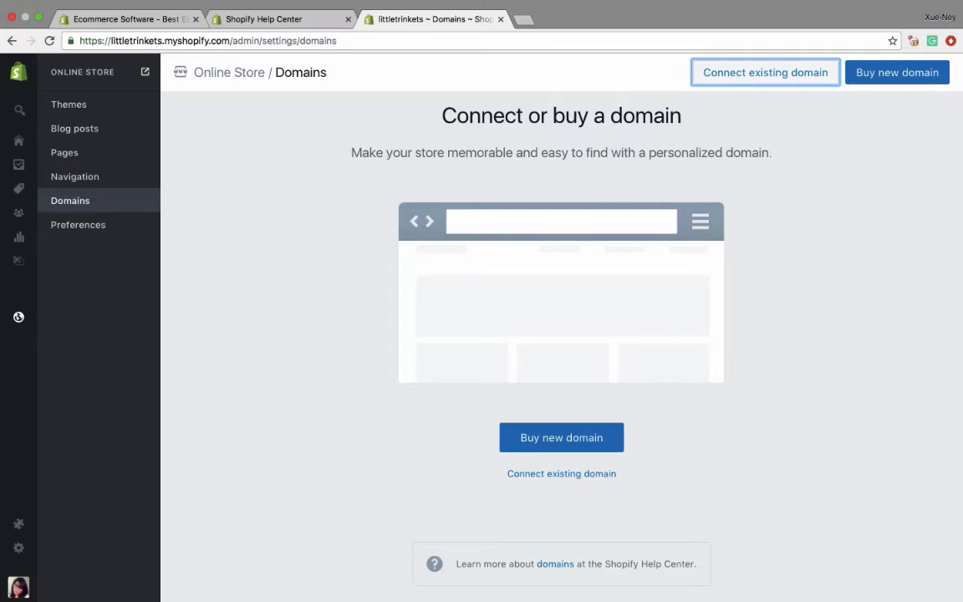
- Start buying a new domain, enter littletrinkets as the name with the .com extension and check its availability
left_click(887, 85)
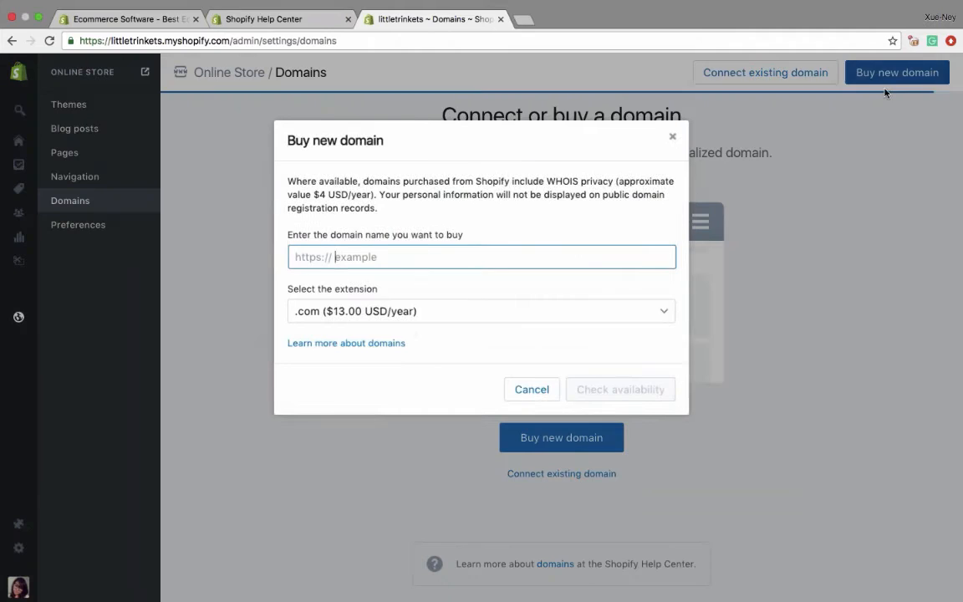
type("lit")
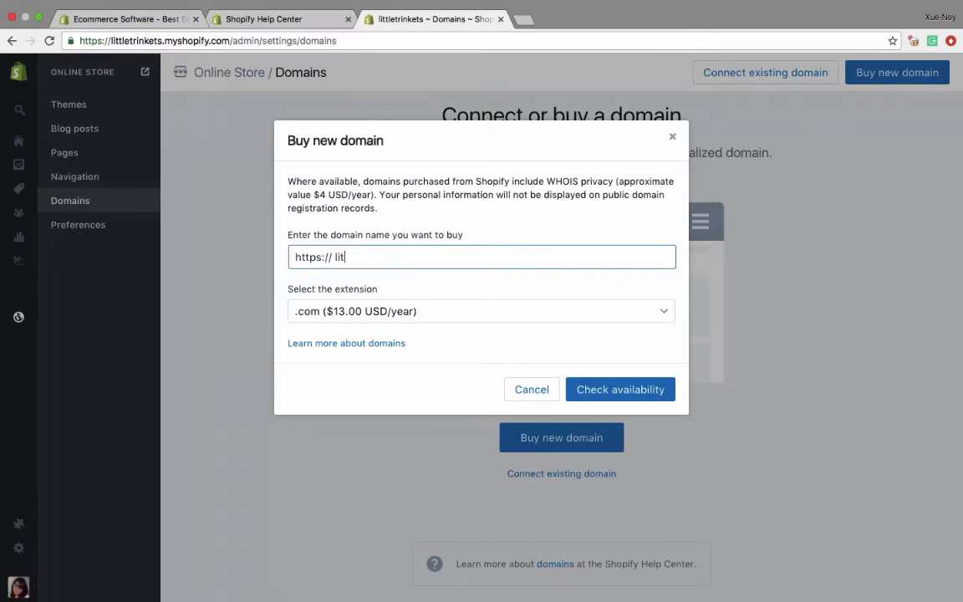
type("tletrinkets.co")
key("BackSpace")
key("BackSpace")
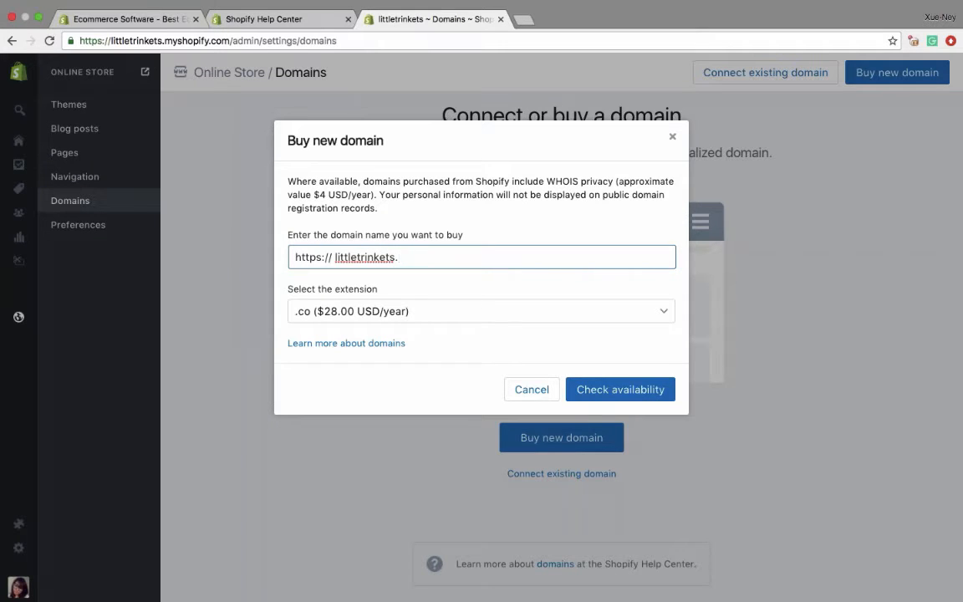
left_click(372, 311)
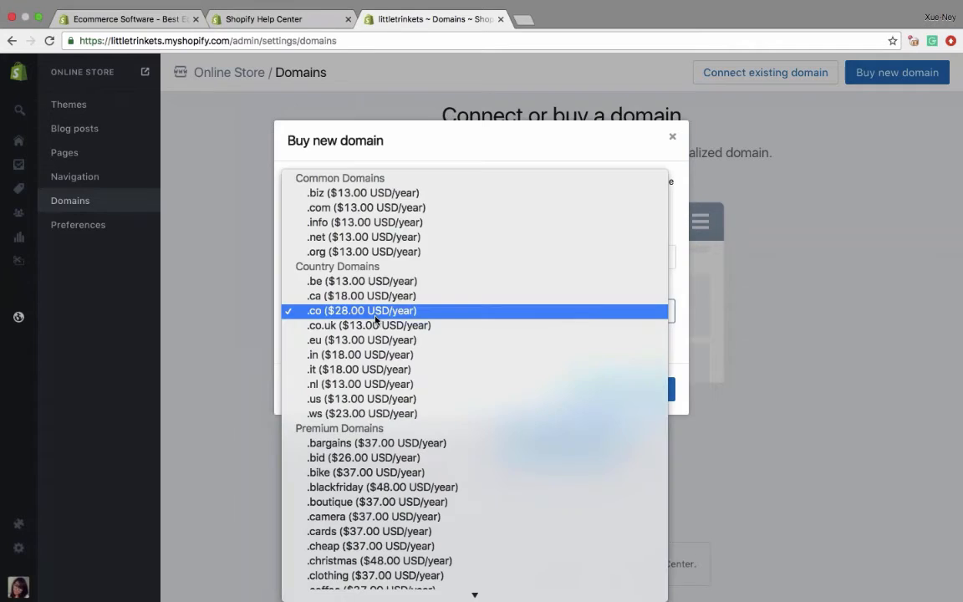
left_click(372, 208)
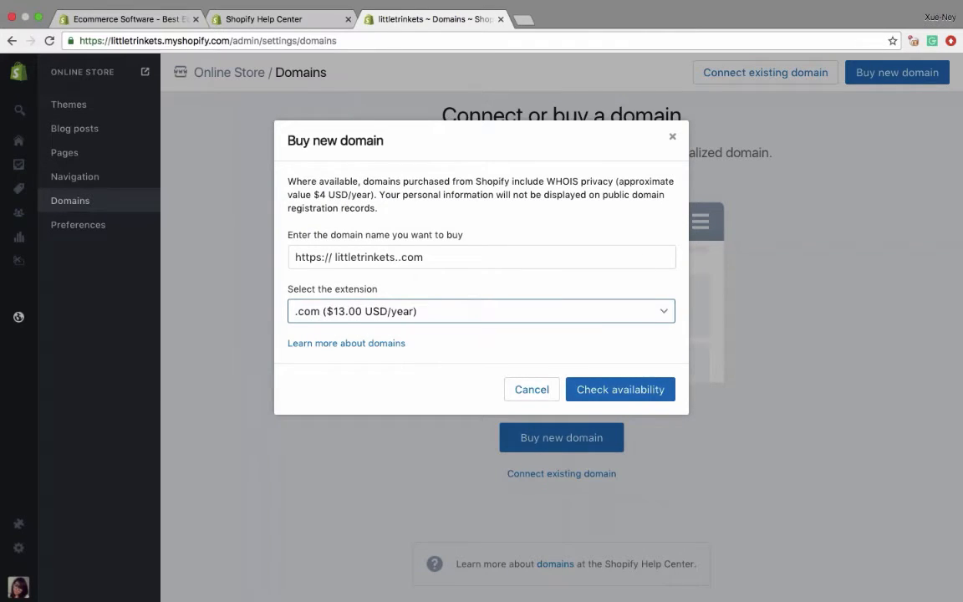
left_click(598, 390)
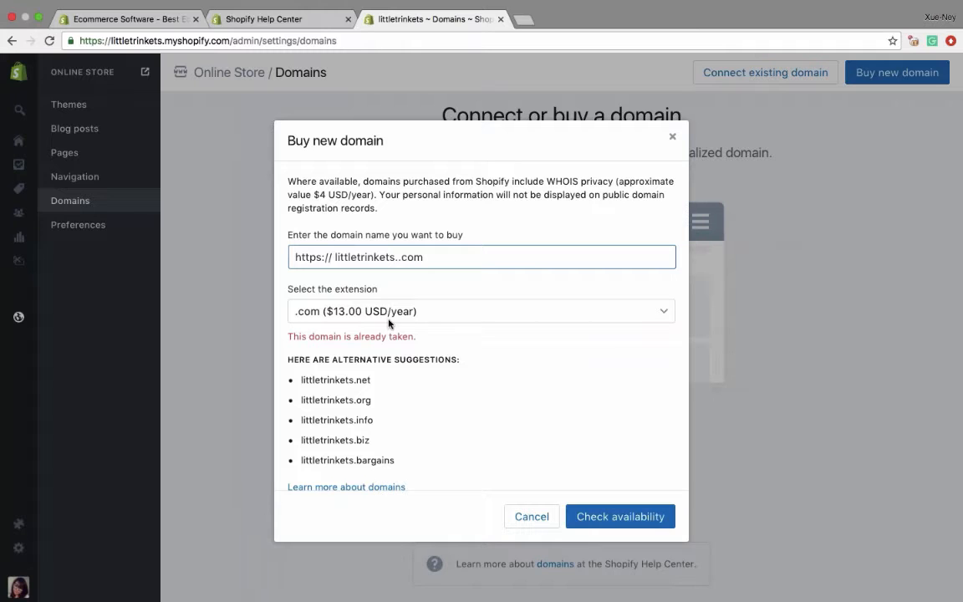
- Review the common, country and premium domain extensions, try .ca and select .gift for the domain
scroll(388, 323, "down", 1)
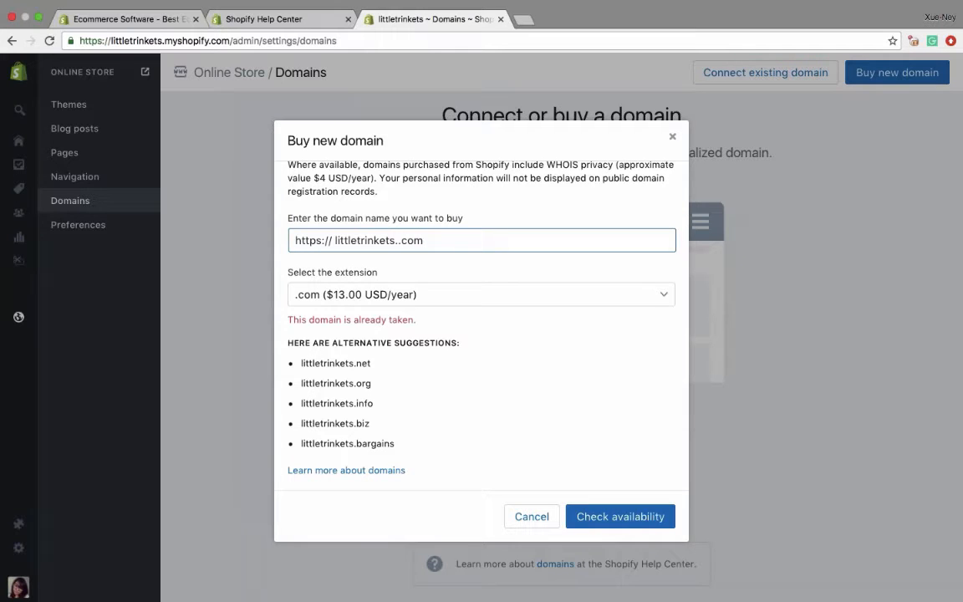
left_click(388, 295)
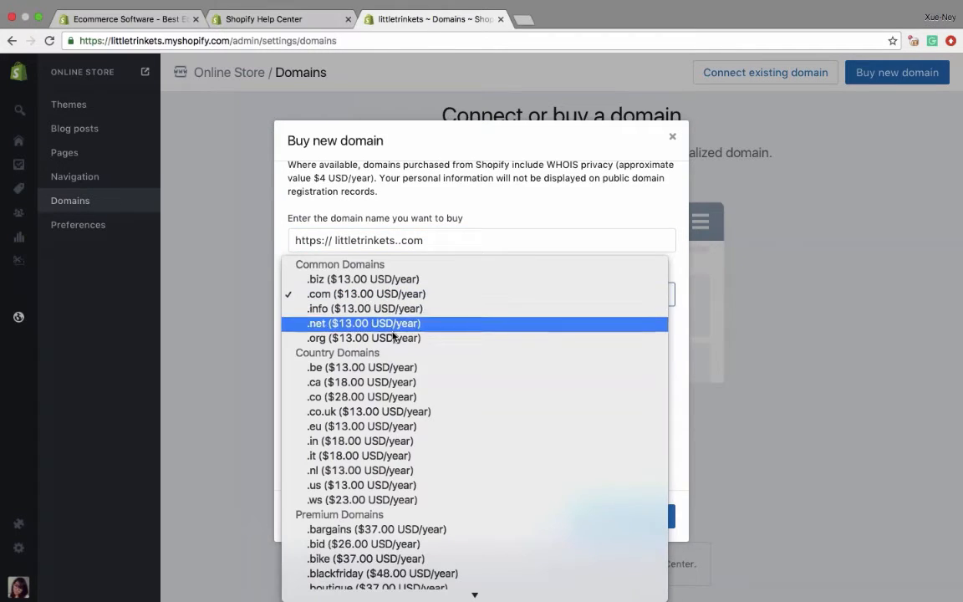
left_click(384, 383)
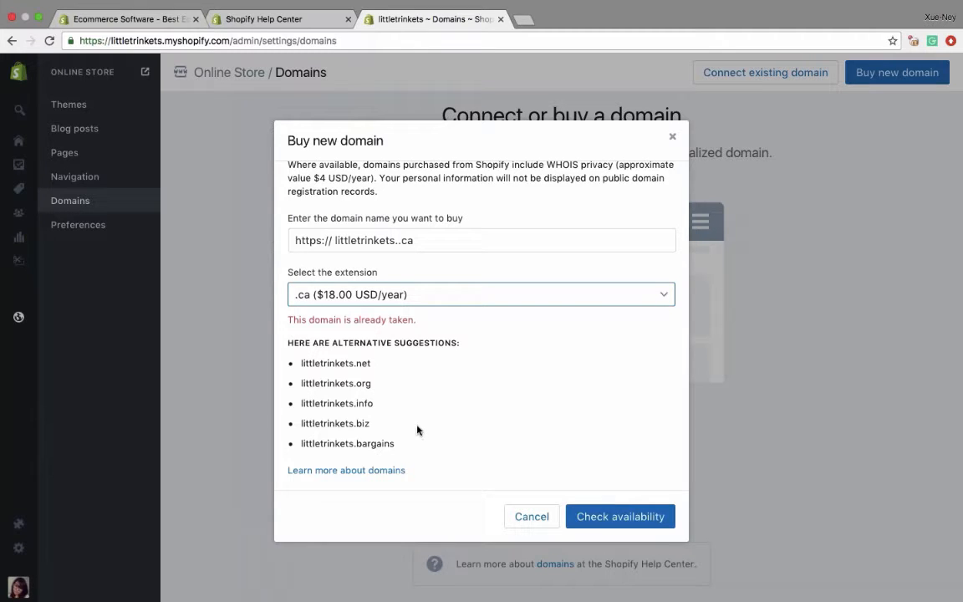
left_click(378, 296)
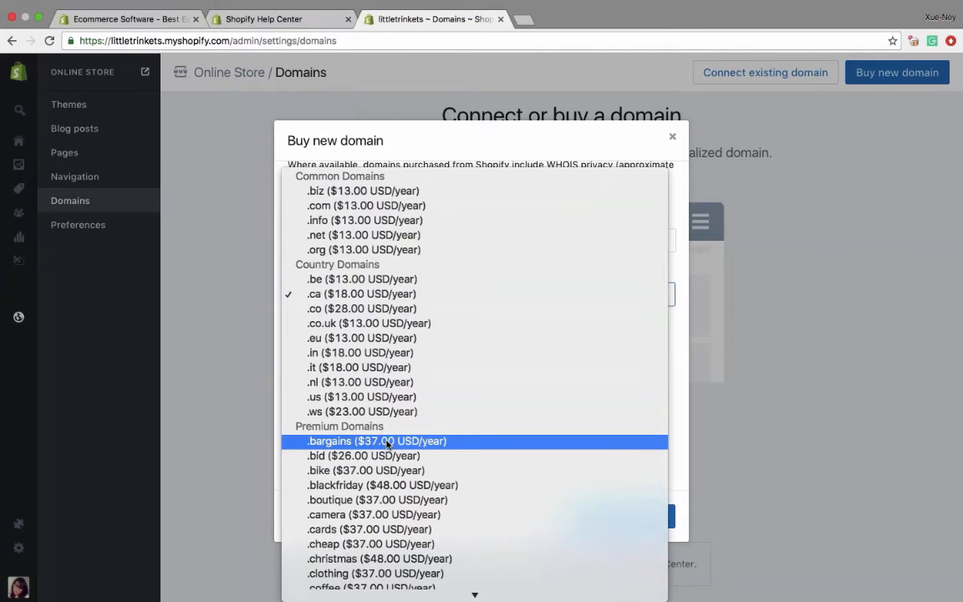
scroll(387, 444, "down", 10)
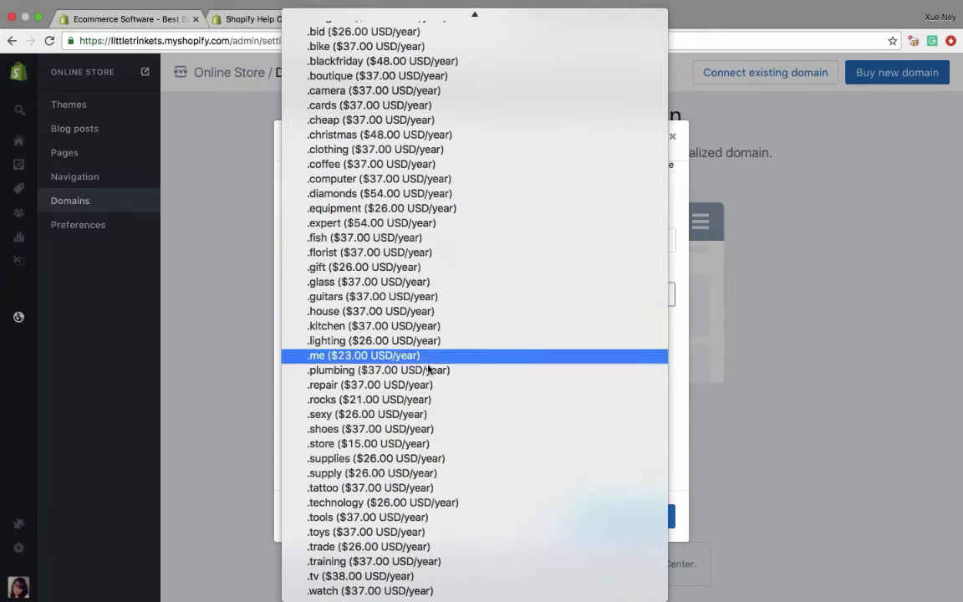
scroll(430, 188, "up", 8)
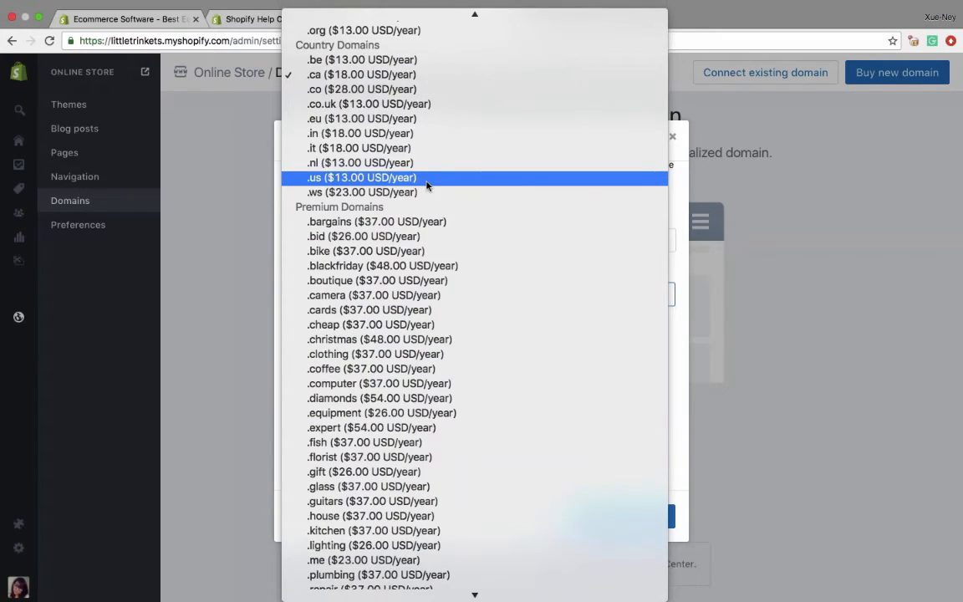
scroll(428, 184, "down", 4)
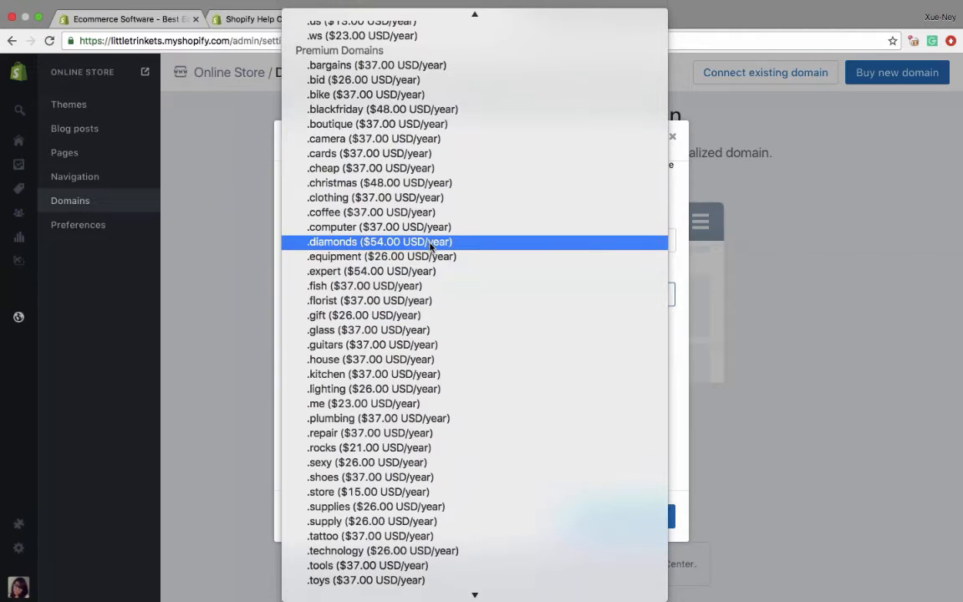
scroll(431, 481, "down", 3)
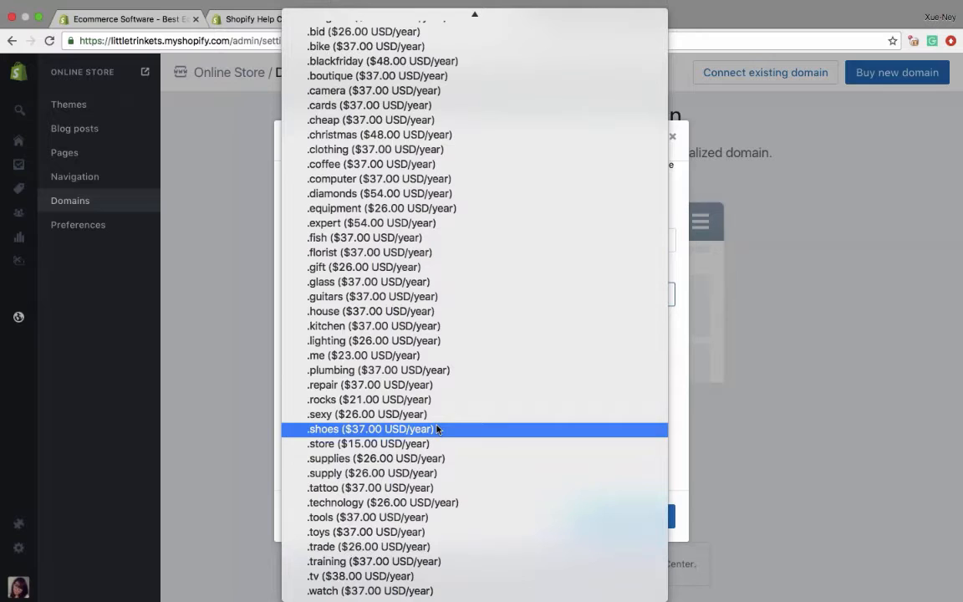
left_click(409, 266)
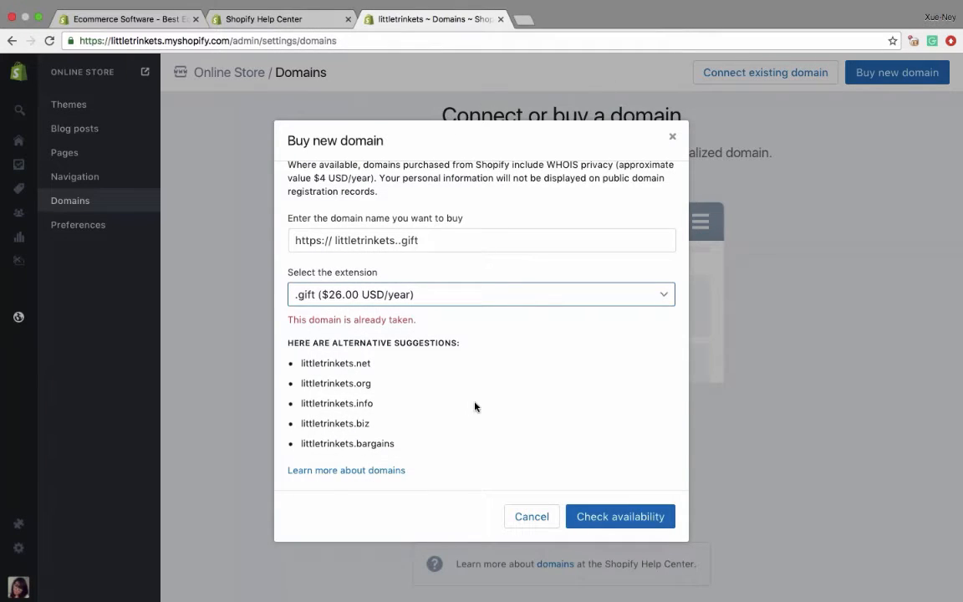
- Remove the extra dot so the domain name reads littletrinkets.gift and cancel the purchase
left_click(391, 240)
key("BackSpace")
left_click(485, 377)
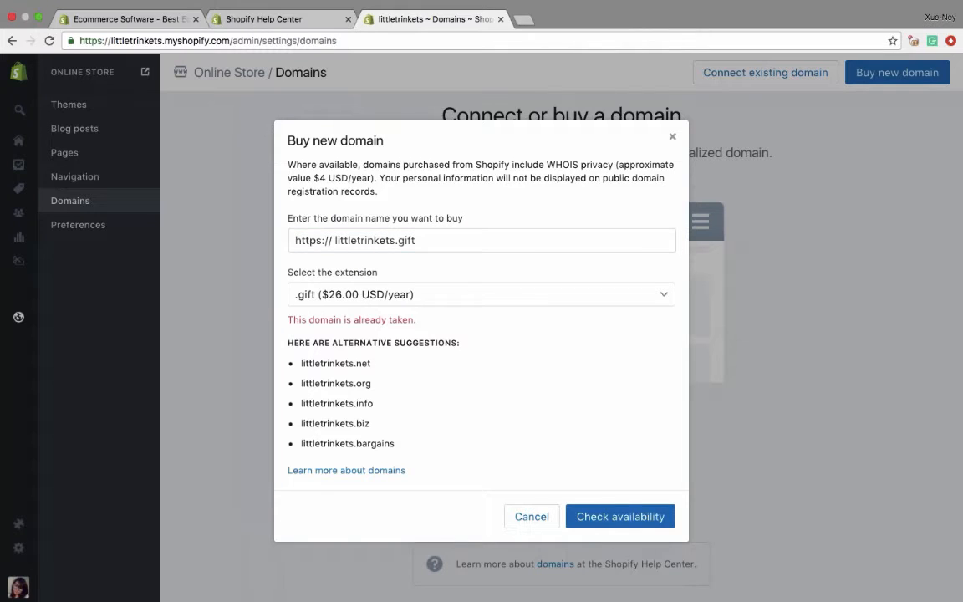
left_click(530, 518)
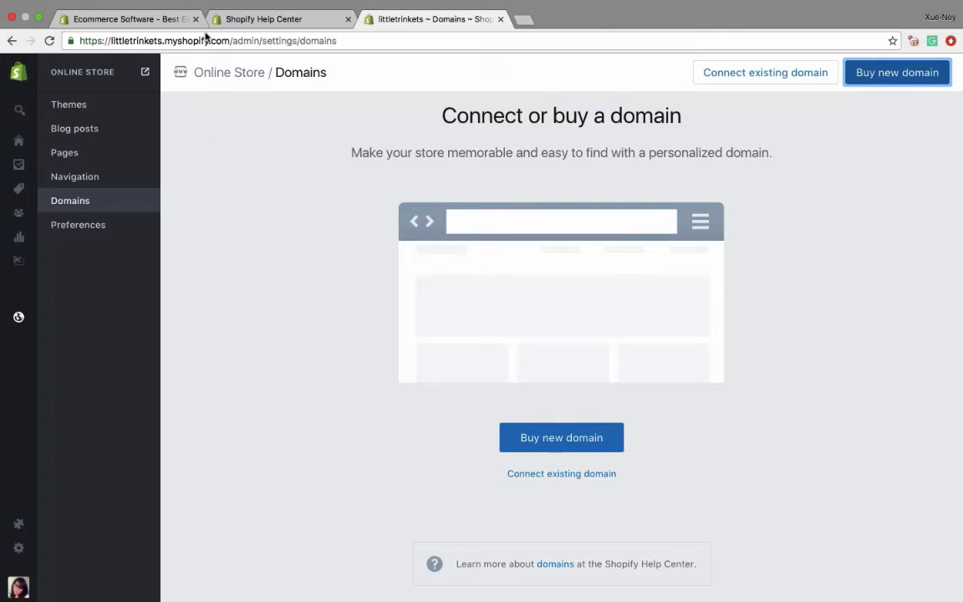
- Highlight the store's myshopify.com part of the page address and view the new domain purchase form again without buying
left_click_drag(109, 41, 231, 41)
left_click(293, 283)
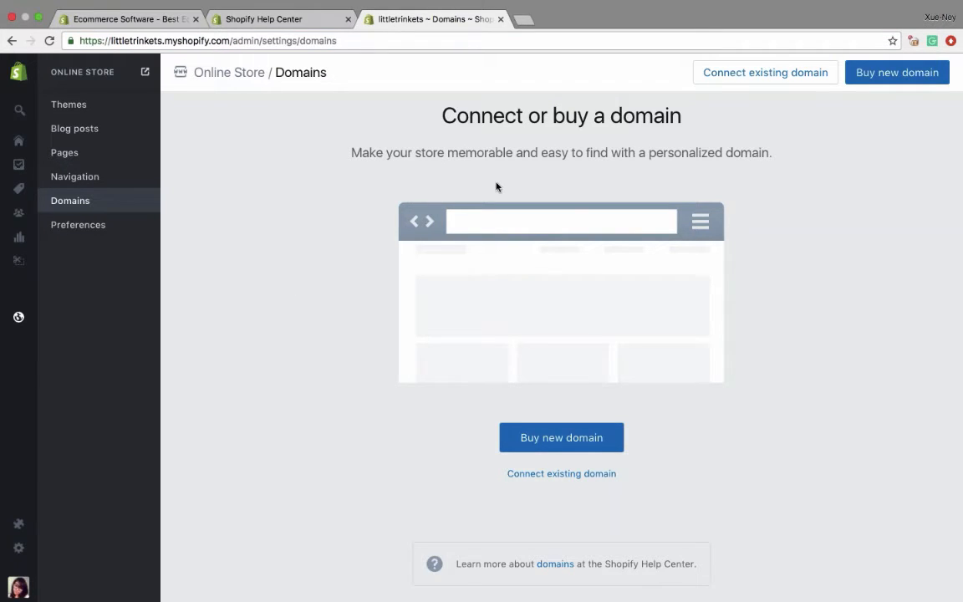
left_click(870, 74)
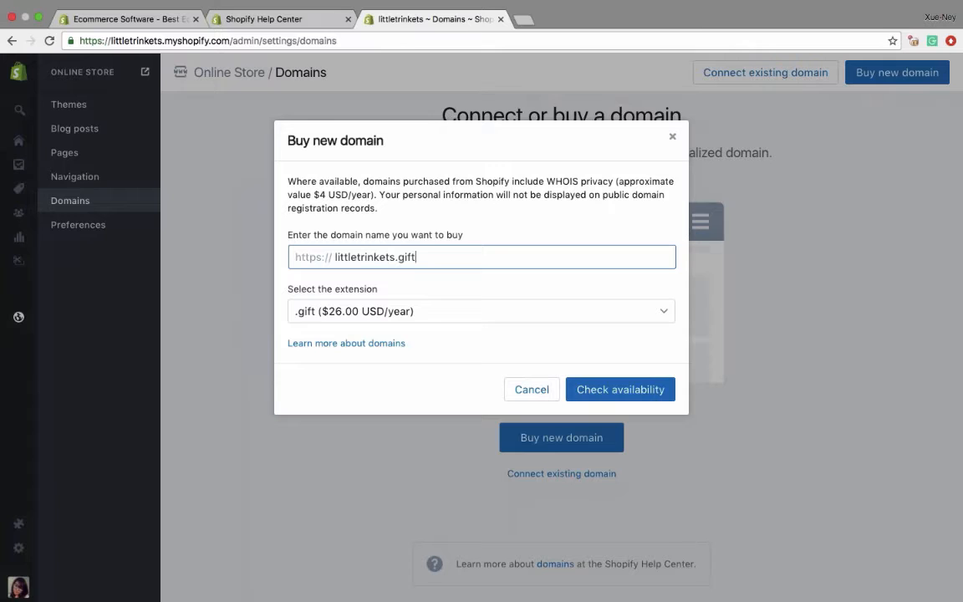
left_click(673, 137)
- Add littletrinkets.gift as an existing domain and close the domain setup instructions
left_click(735, 79)
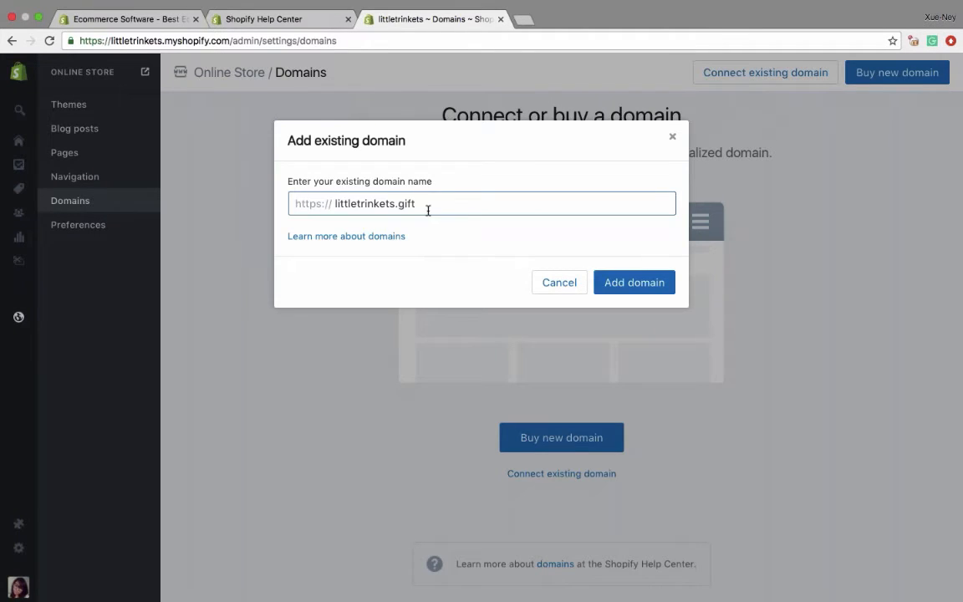
left_click(621, 284)
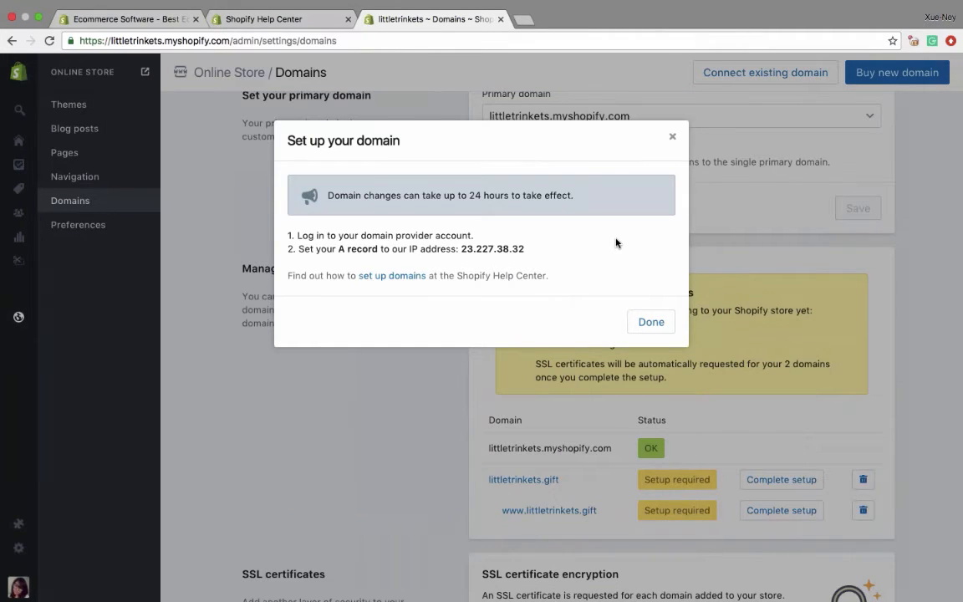
left_click(668, 137)
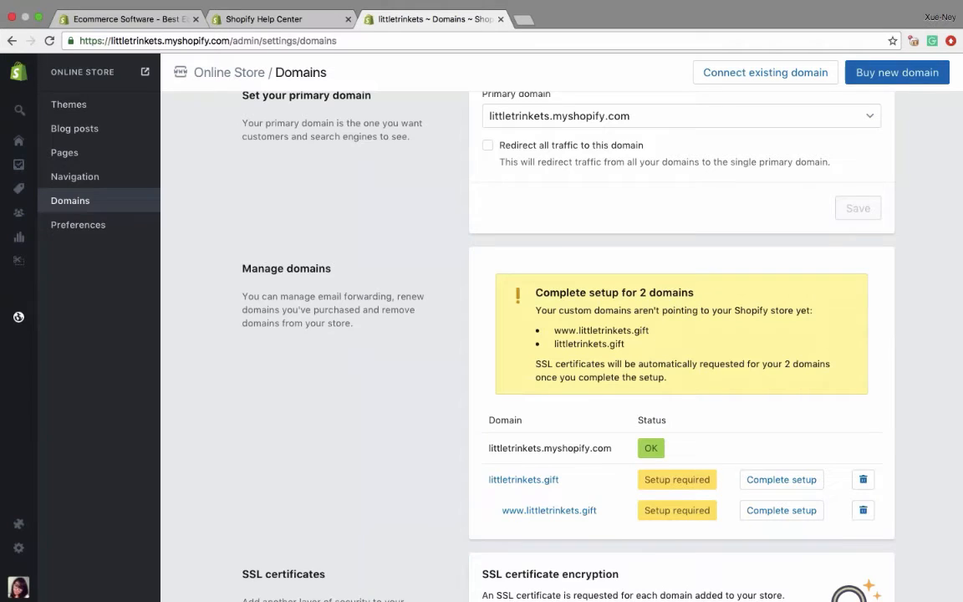
- Try littletrinkets.gift as the primary domain and set the selection back to littletrinkets.myshopify.com
scroll(442, 386, "up", 3)
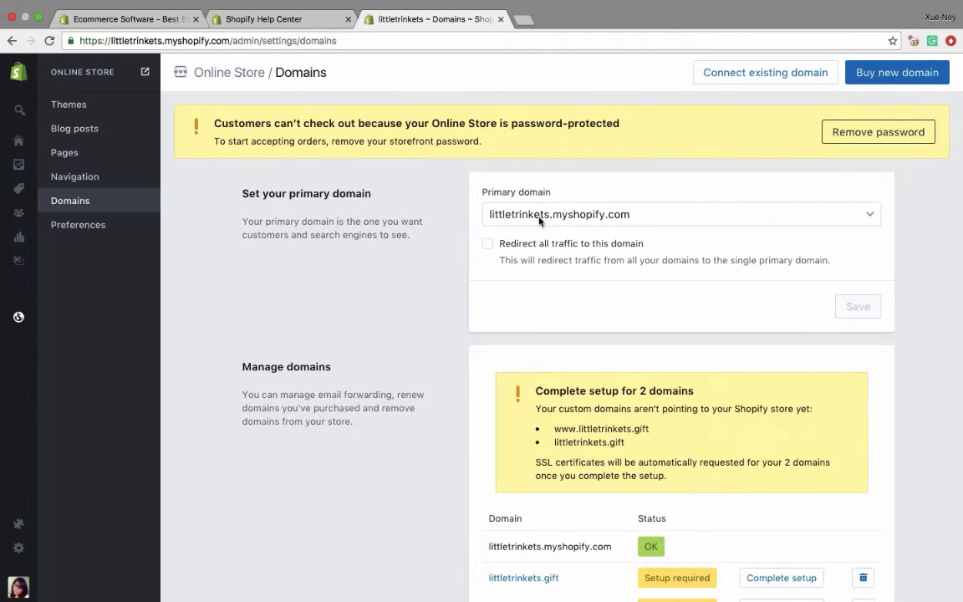
left_click(584, 218)
left_click(583, 180)
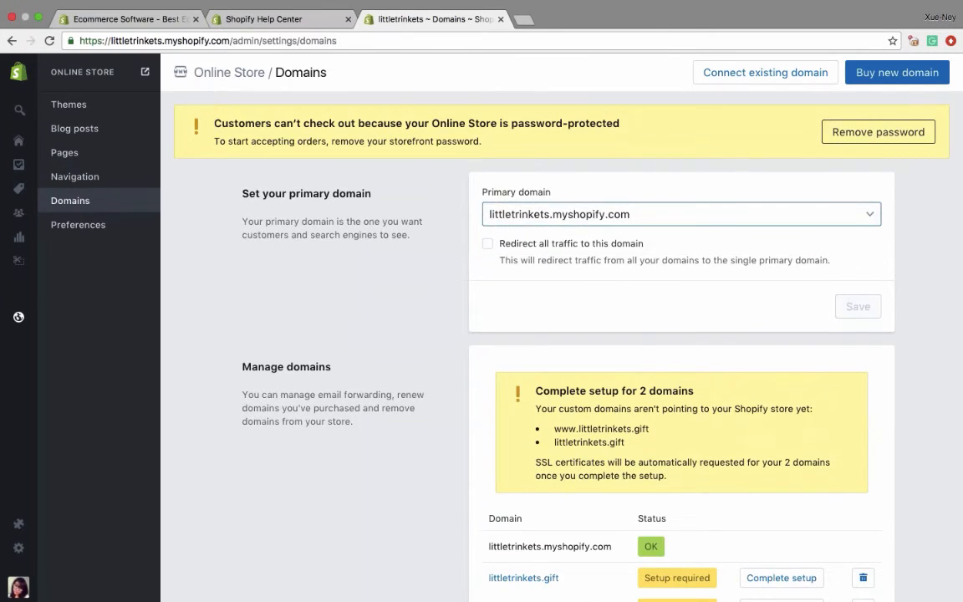
scroll(543, 335, "down", 4)
scroll(543, 335, "up", 4)
left_click(551, 216)
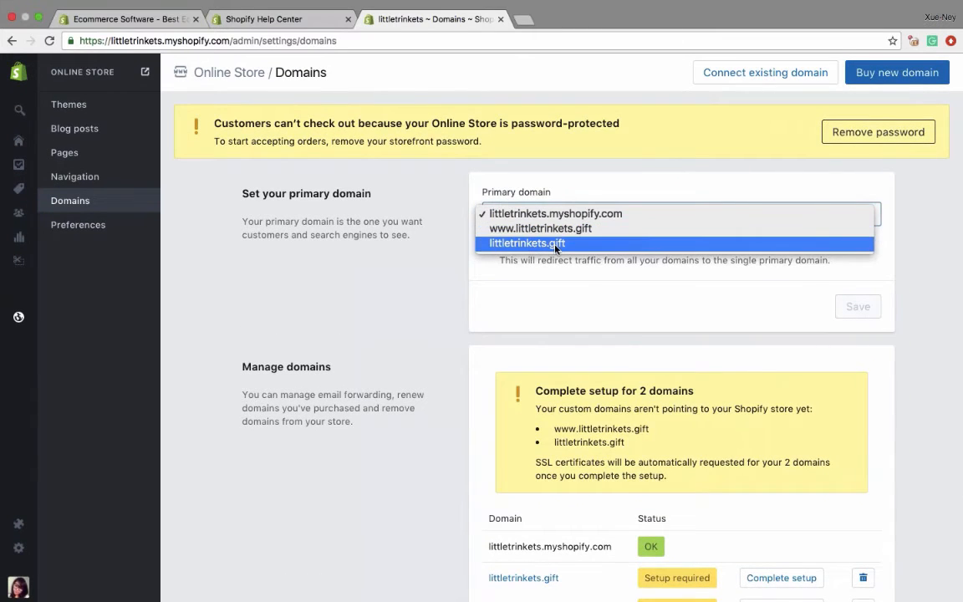
left_click(554, 243)
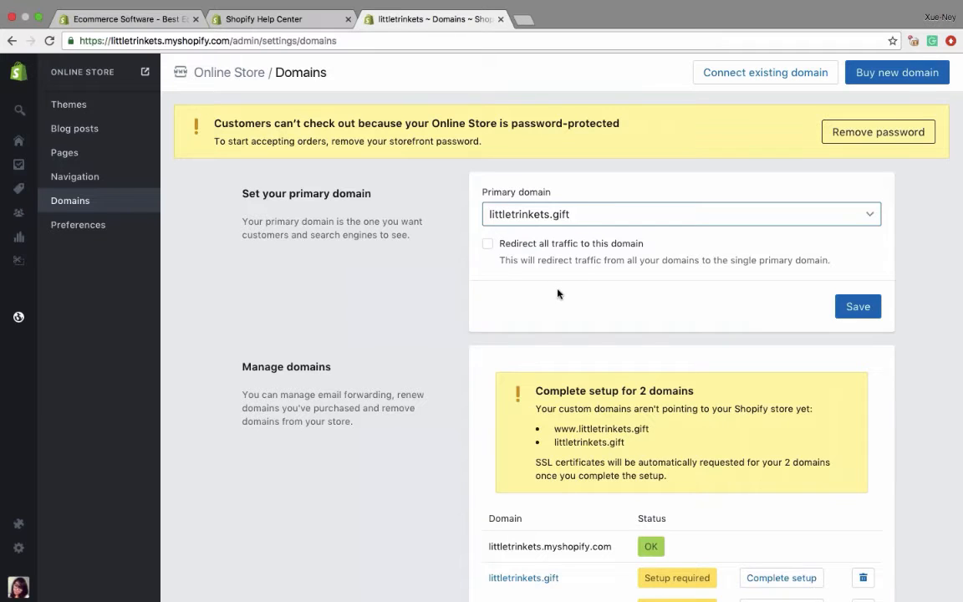
left_click(562, 219)
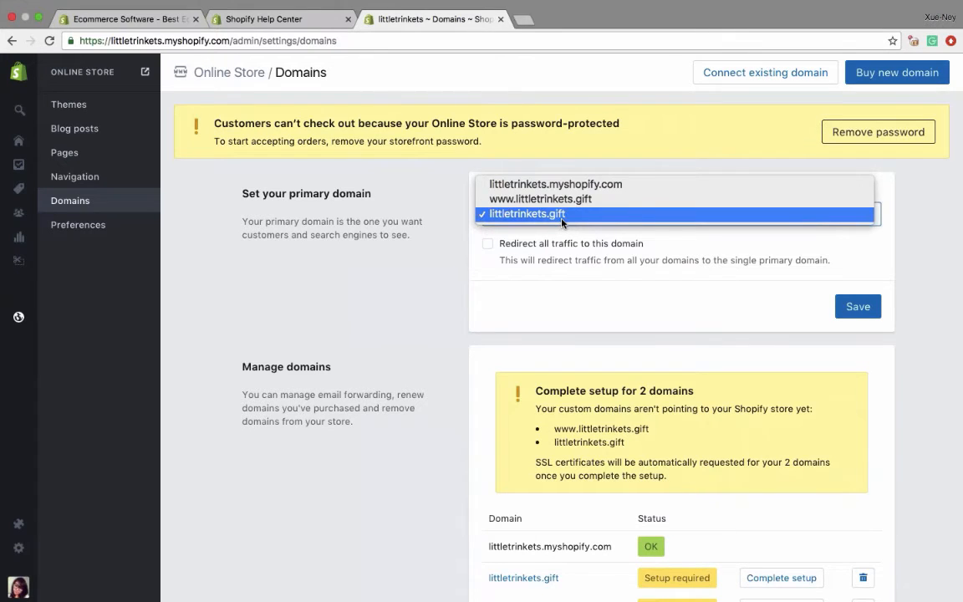
left_click(553, 184)
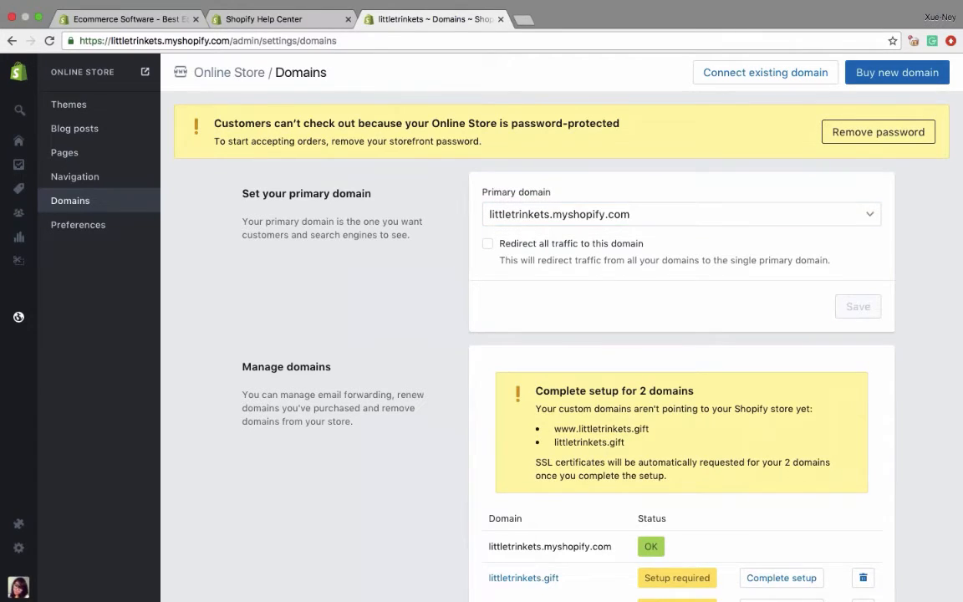
scroll(769, 349, "down", 5)
scroll(827, 349, "up", 5)
scroll(846, 334, "down", 3)
left_click(865, 577)
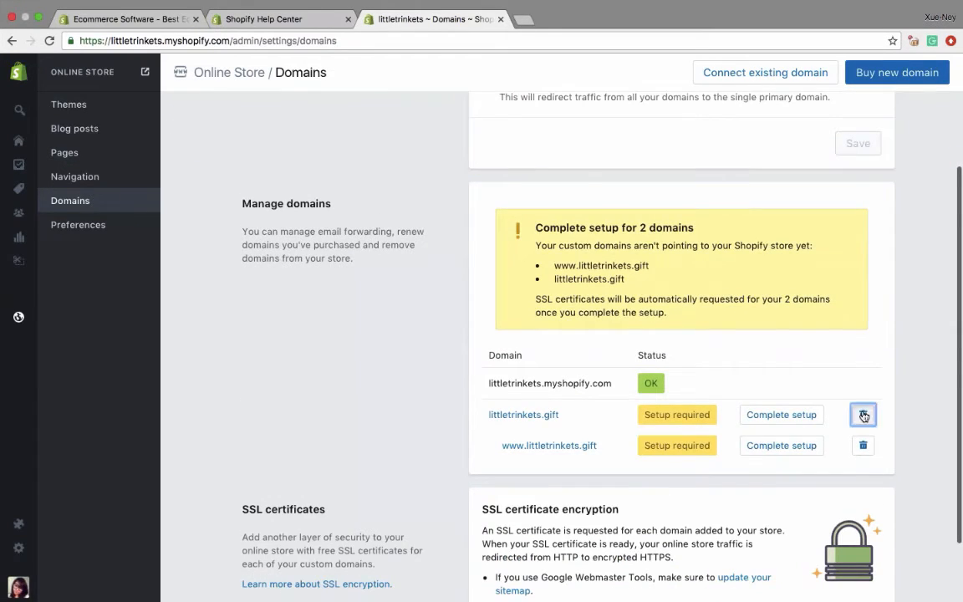
key("Return")
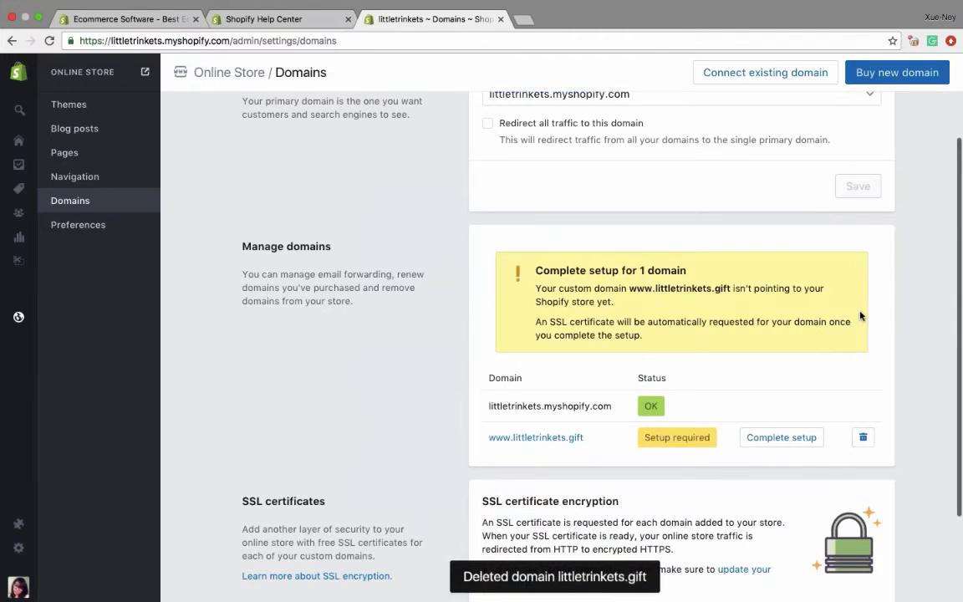
left_click(863, 436)
key("Return")
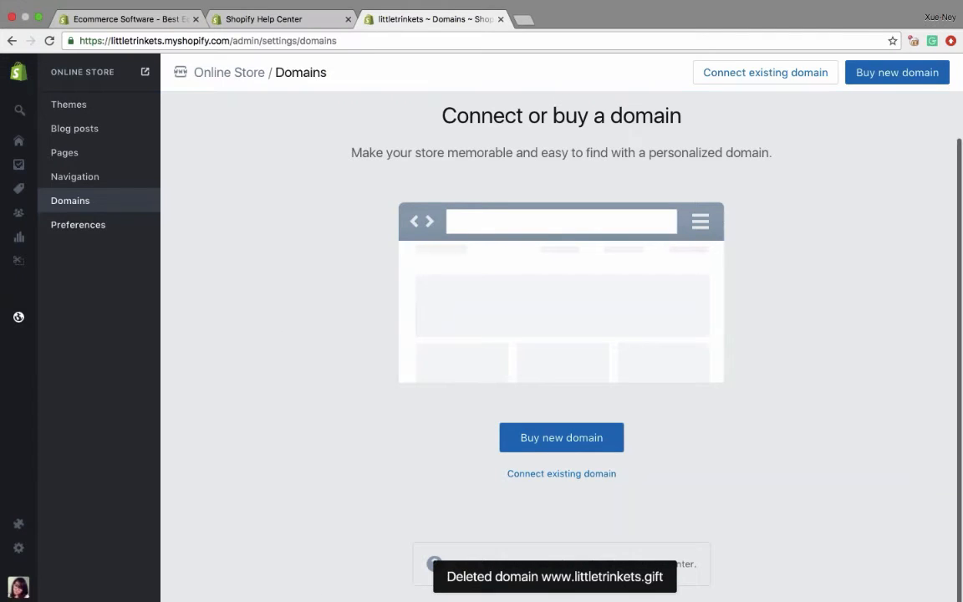
- View the online store and open the Owl Pendant Necklace from the featured collection
left_click(145, 72)
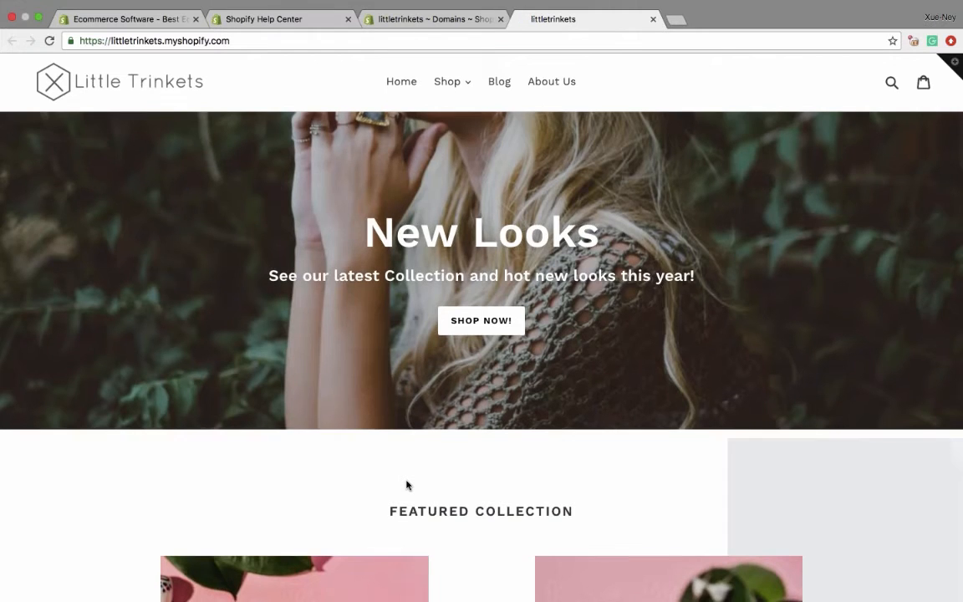
scroll(407, 485, "down", 3)
scroll(407, 485, "up", 3)
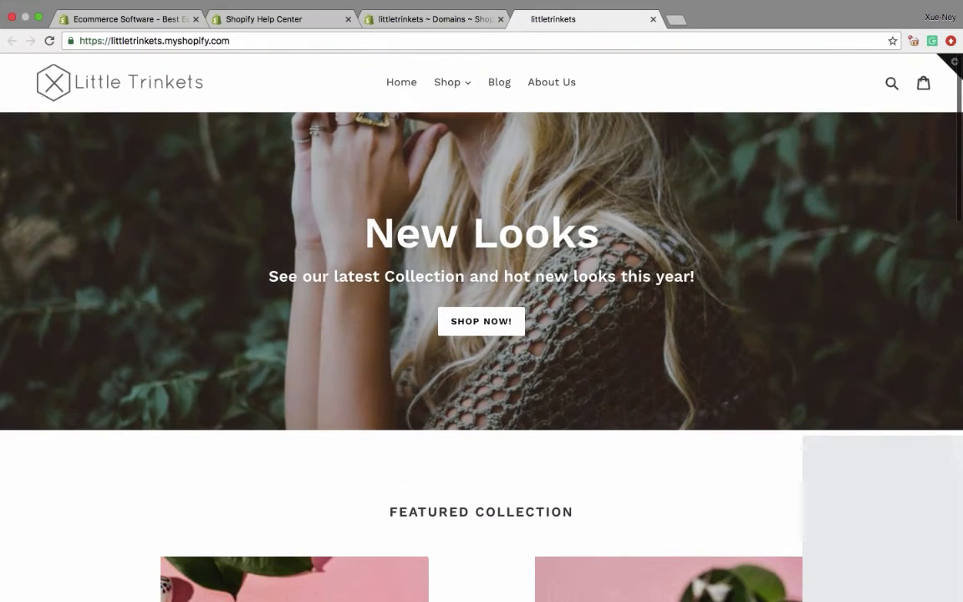
scroll(406, 480, "down", 3)
left_click(310, 373)
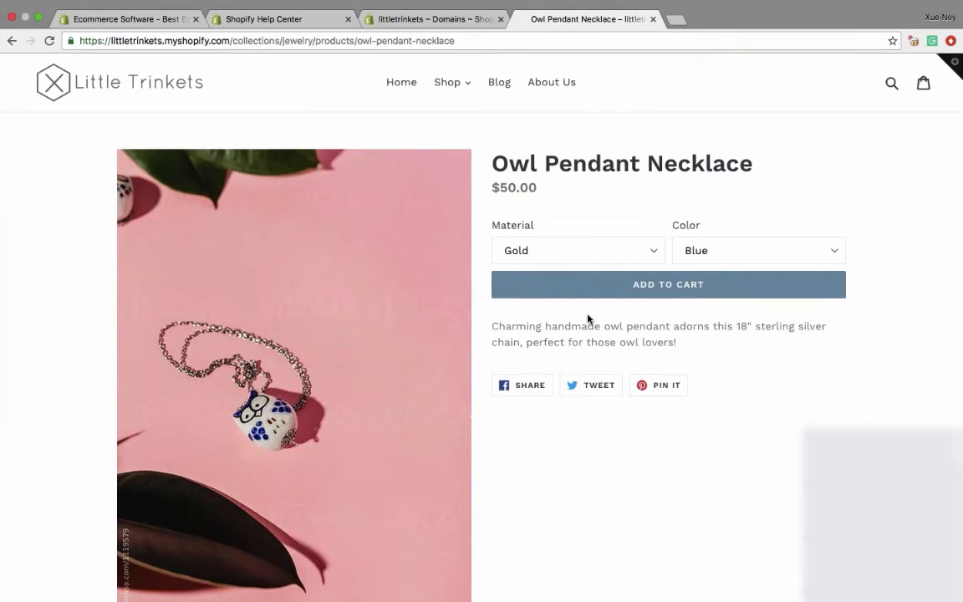
- Add the Gold / Blue Owl Pendant Necklace to the cart, set its quantity to 2 and check out
left_click(595, 288)
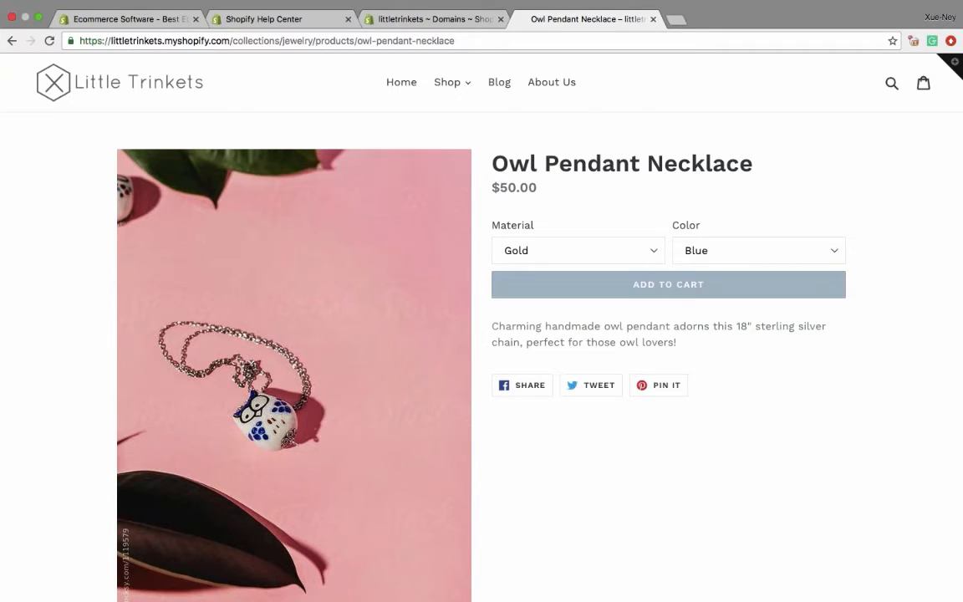
left_click(632, 285)
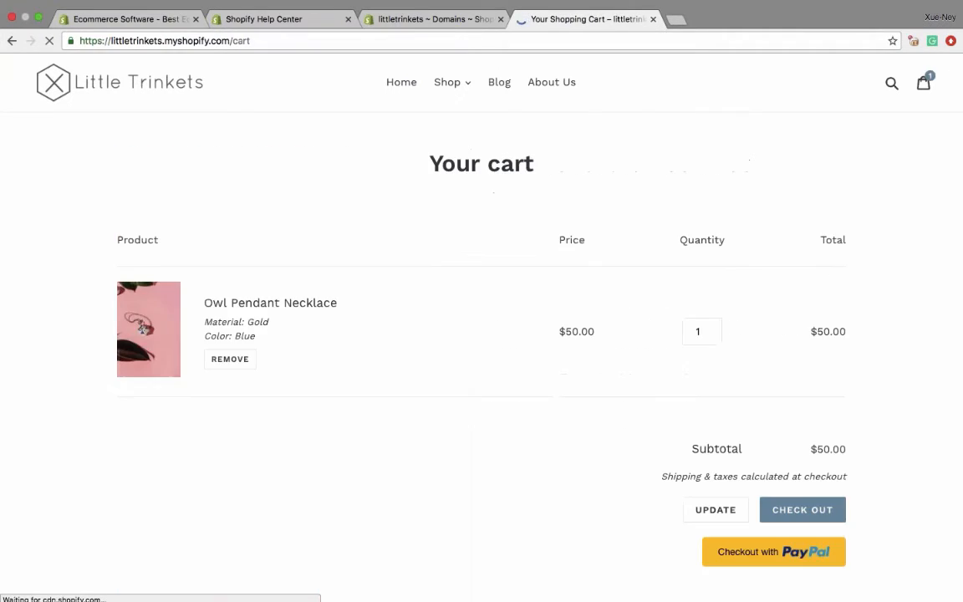
left_click(712, 327)
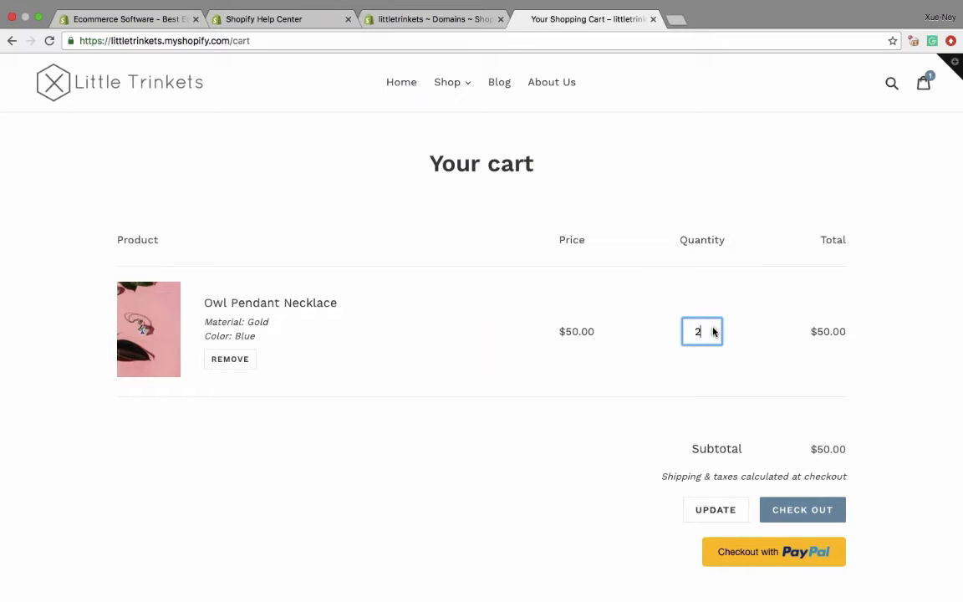
left_click(789, 516)
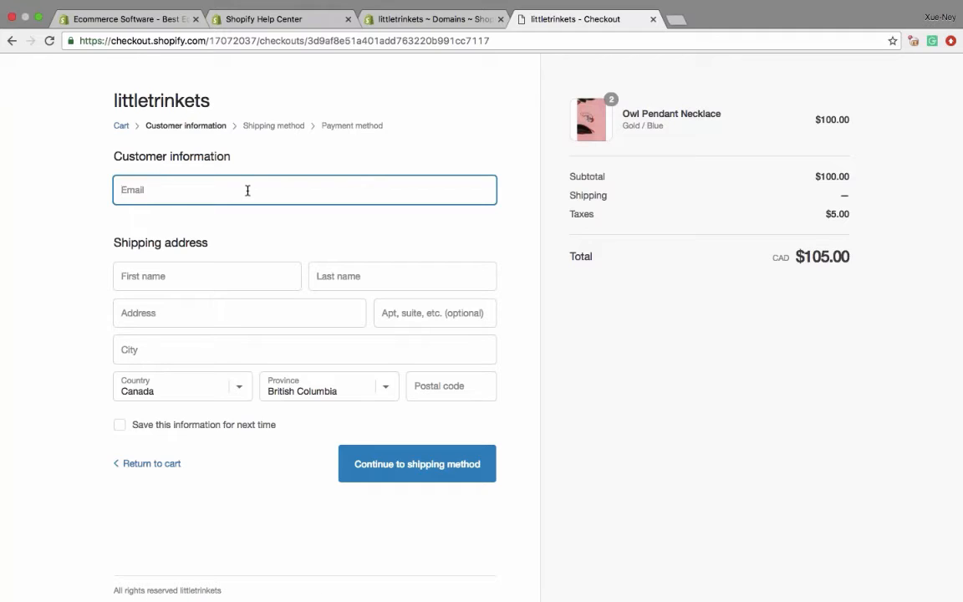
- Fill in the customer's email, first name, last name and street address in the checkout form
type("xue")
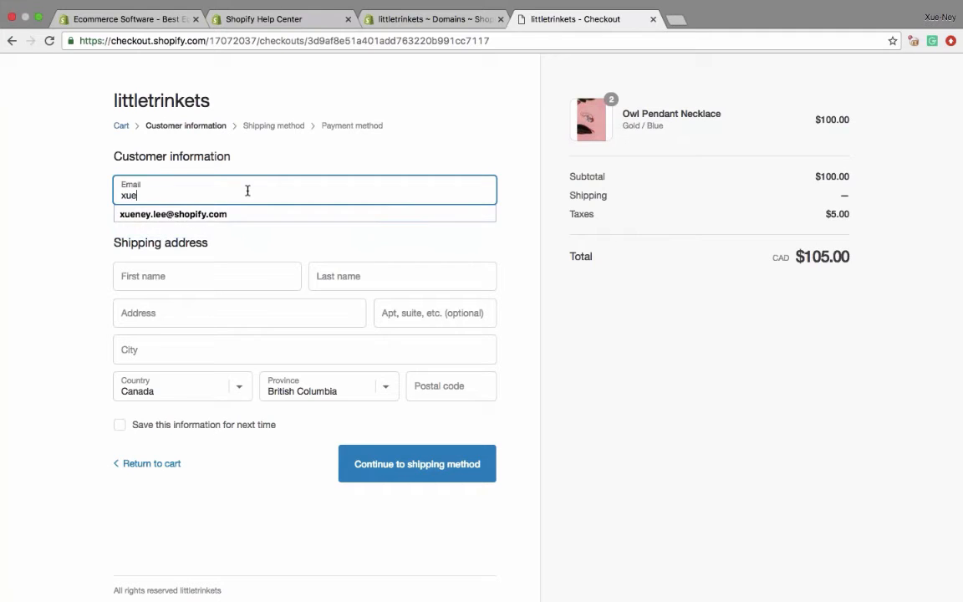
key("Down")
key("Tab")
type("Xue")
key("Tab")
type("Shopify")
key("Tab")
type("1")
key("Down")
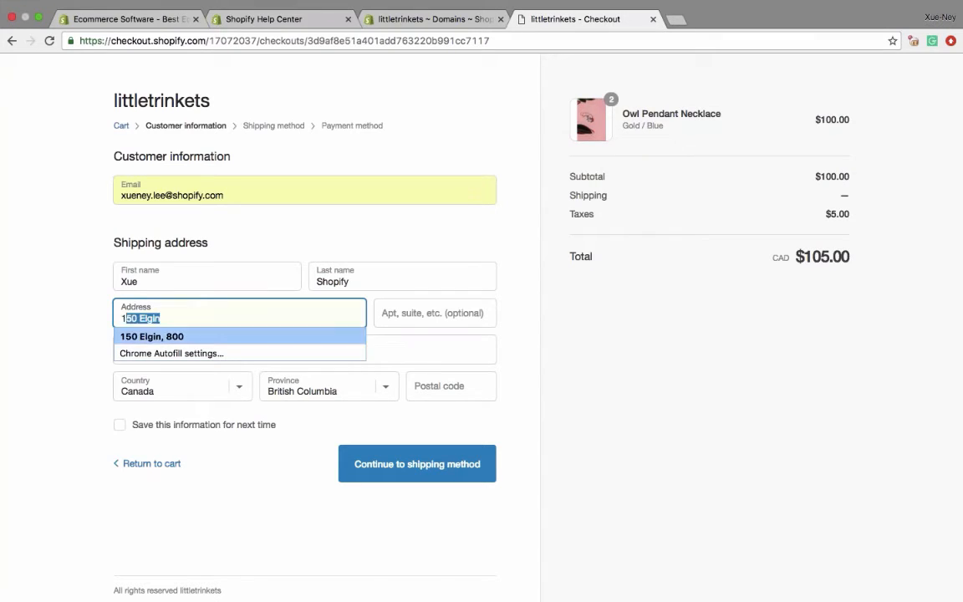
key("Tab")
- Complete the shipping address with the city, province and postal code, and continue to the payment method with Free Shipping
left_click(197, 350)
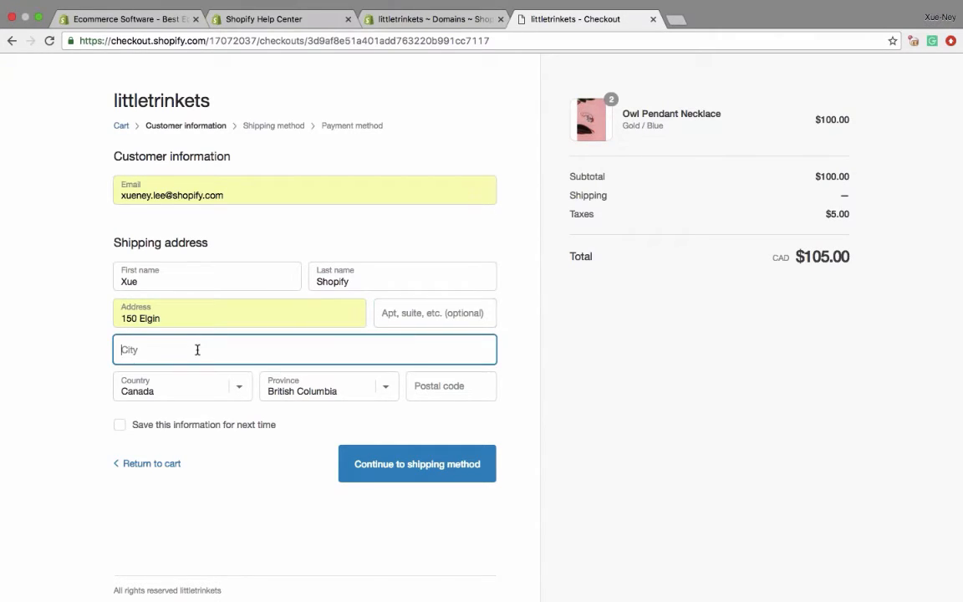
type("Ot")
key("Down")
key("Tab")
key("Tab")
key("o")
key("Tab")
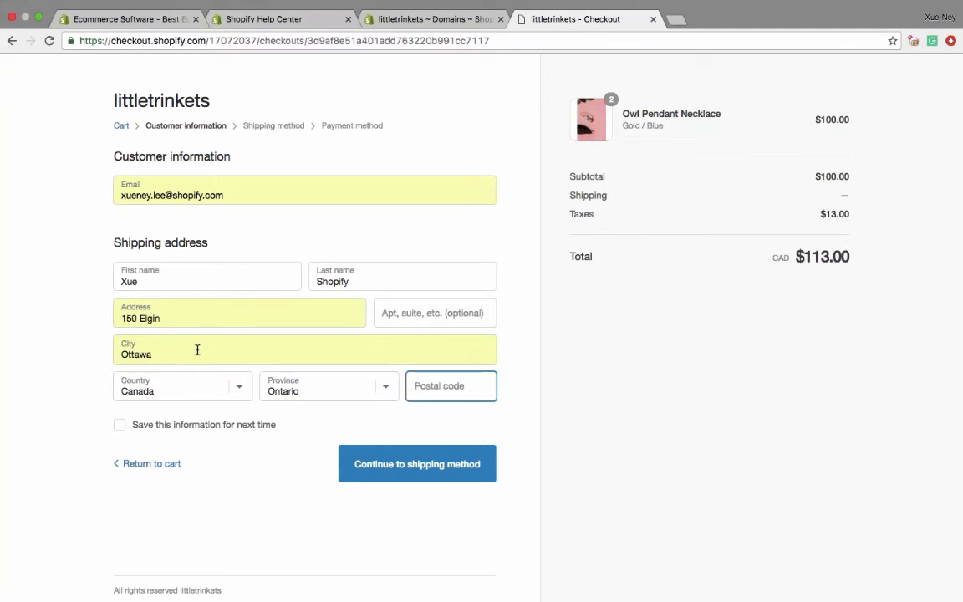
type("K")
key("Down")
key("Tab")
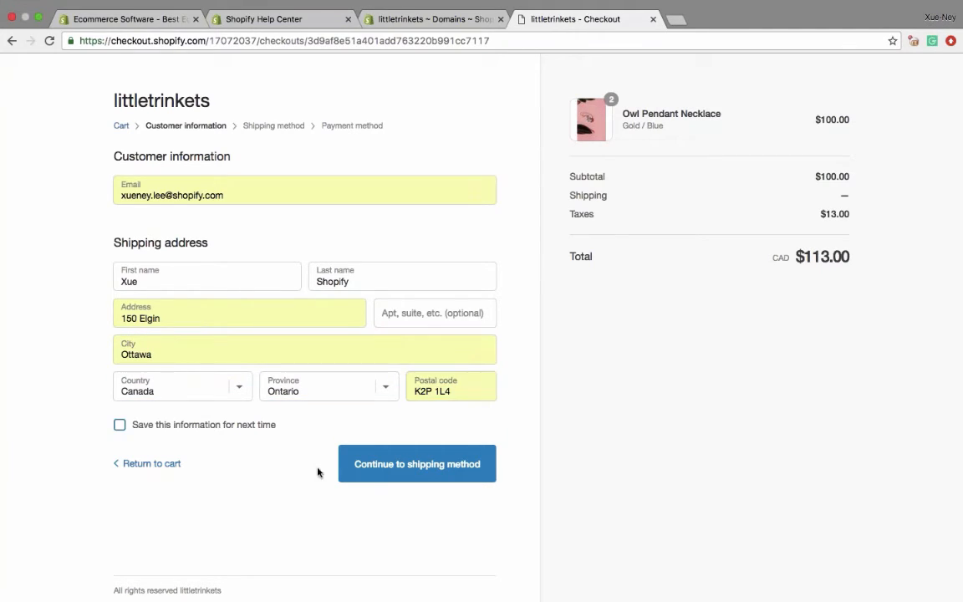
key("Return")
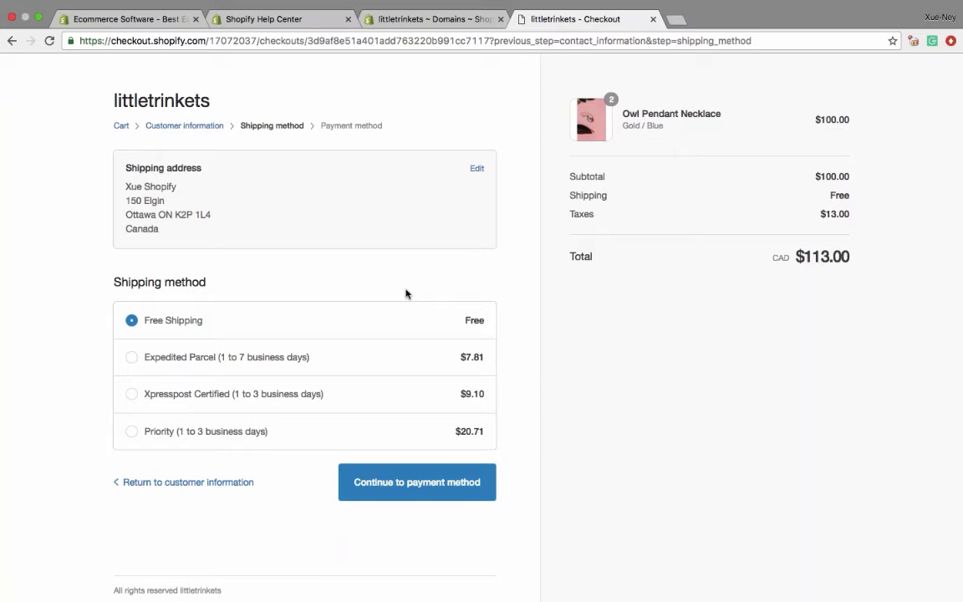
left_click(412, 497)
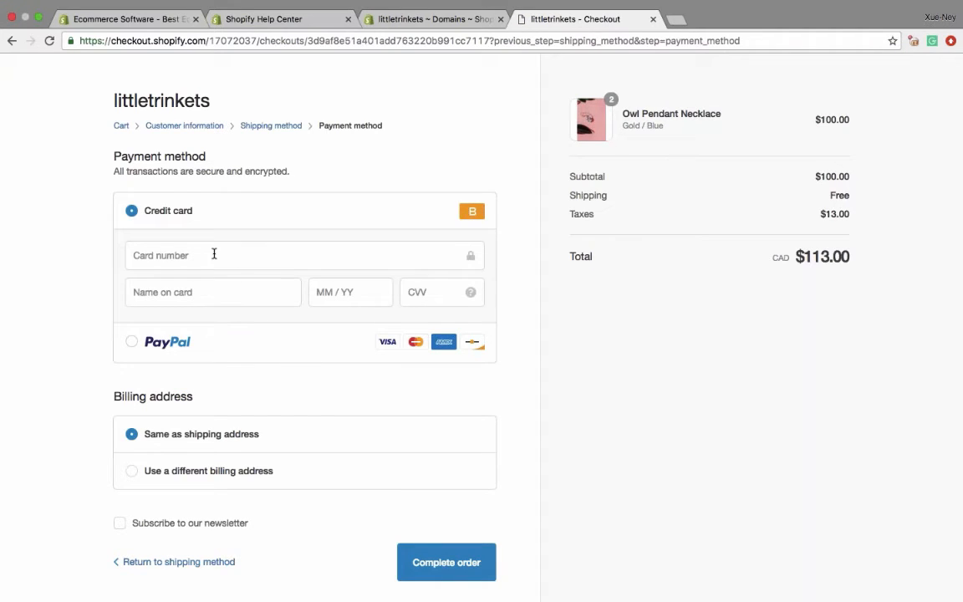
- Enter the test card number, name on card, expiry date and CVV, and complete the order
left_click(214, 254)
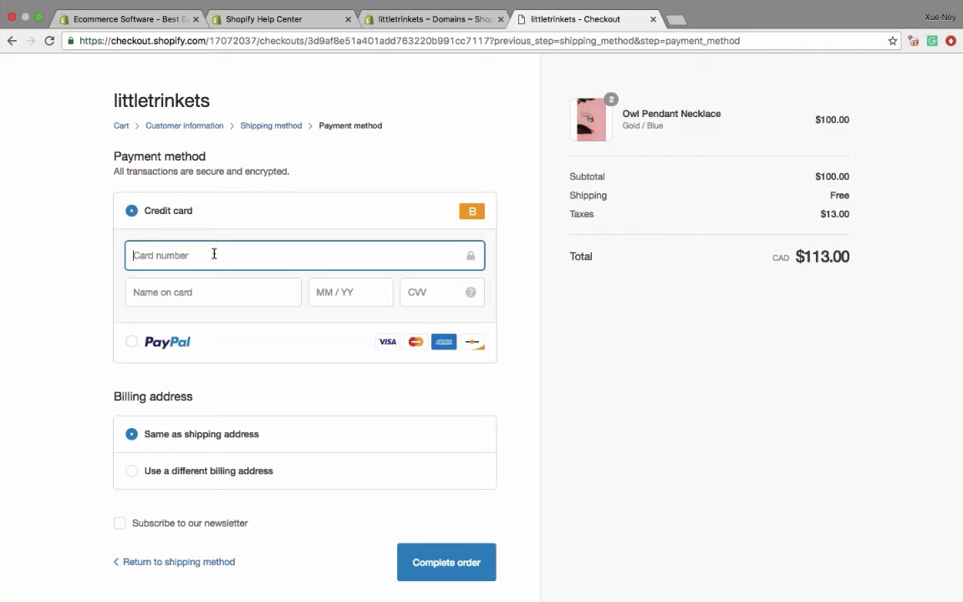
type("1")
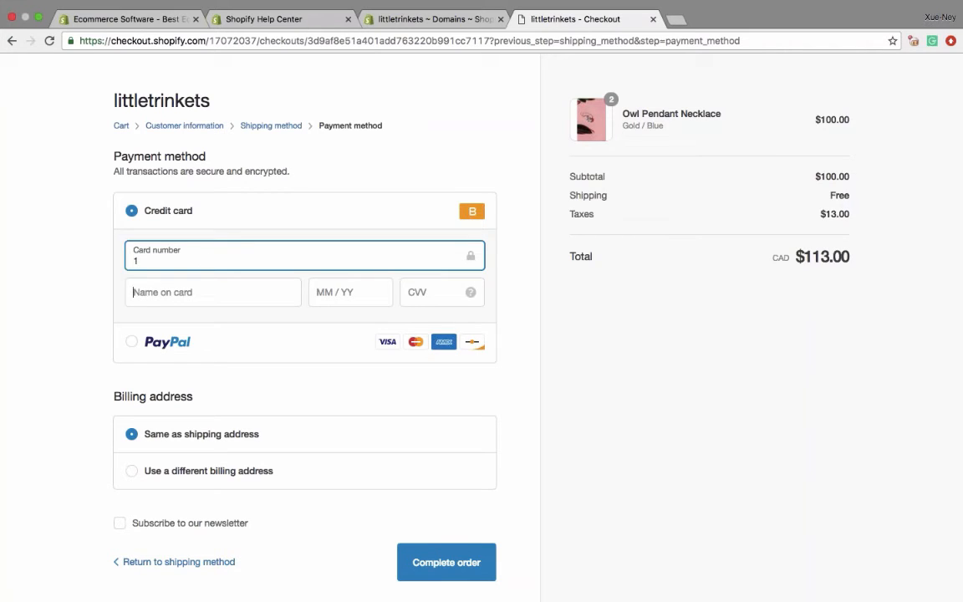
key("Tab")
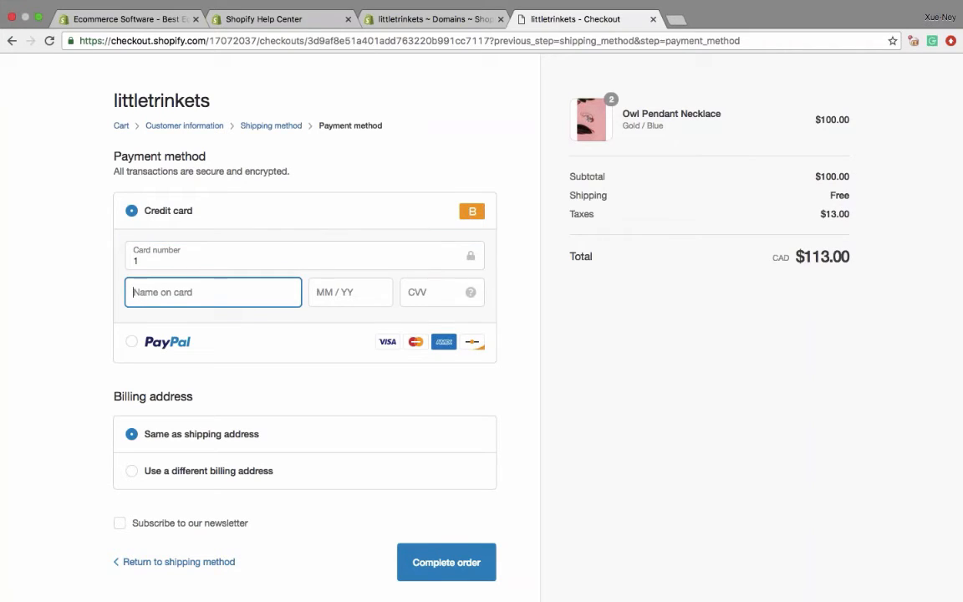
type("Xue Shopify")
key("Tab")
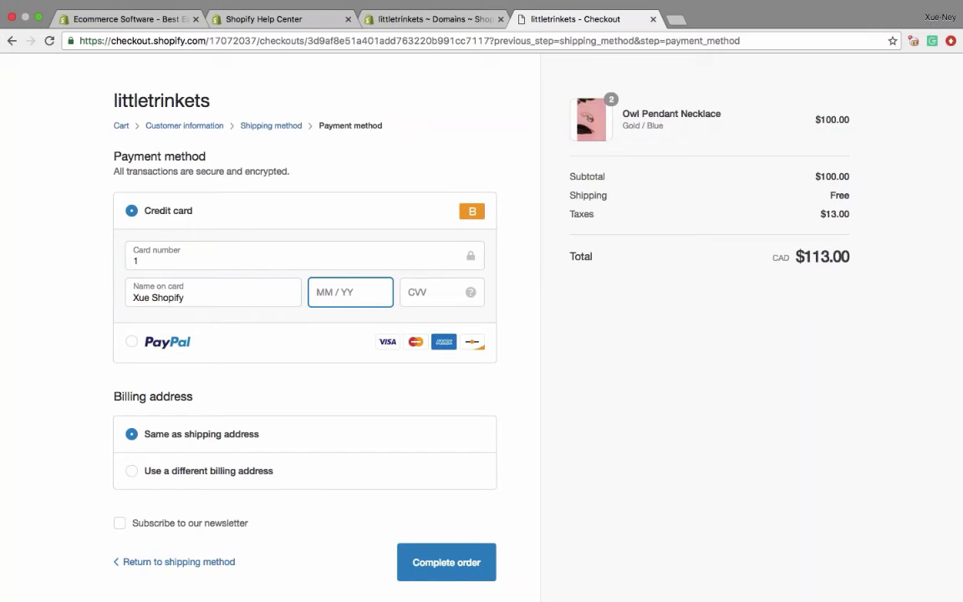
type("12 / 18")
left_click(409, 291)
type("123")
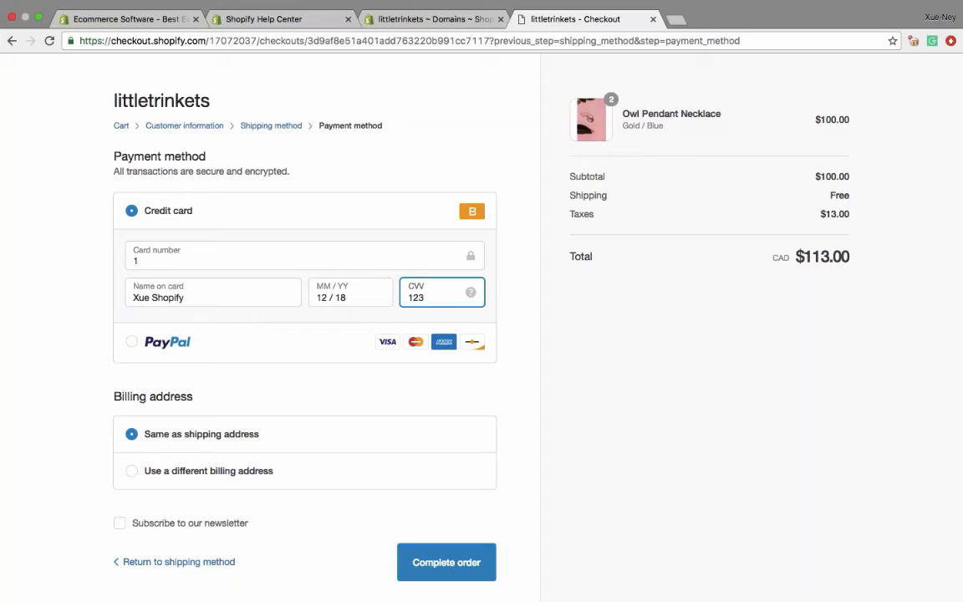
key("Return")
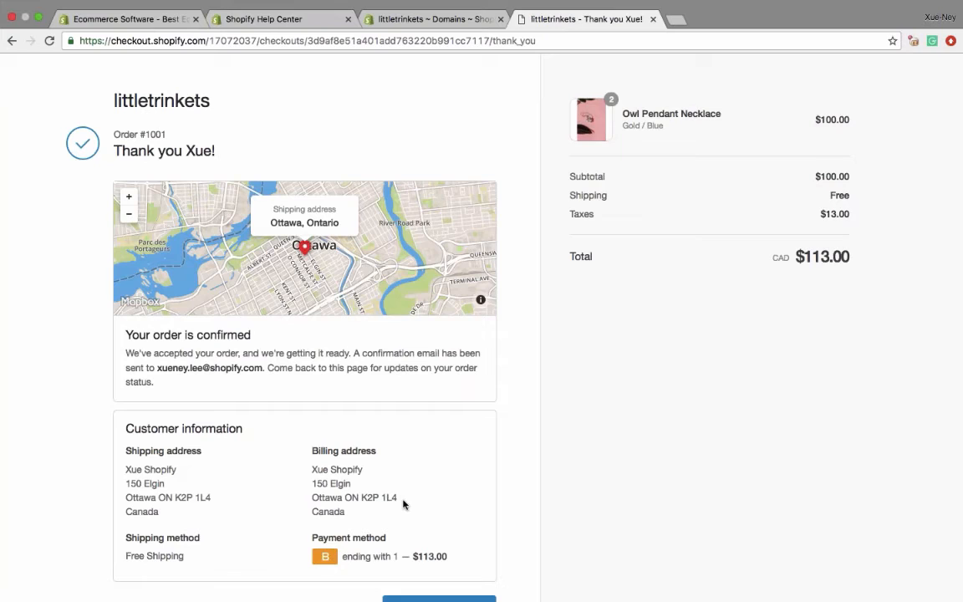
- Bookmark the order confirmation page after reviewing it, and continue shopping to return to the storefront
left_click_drag(185, 149, 222, 152)
left_click(222, 151)
scroll(221, 350, "down", 3)
scroll(221, 349, "up", 3)
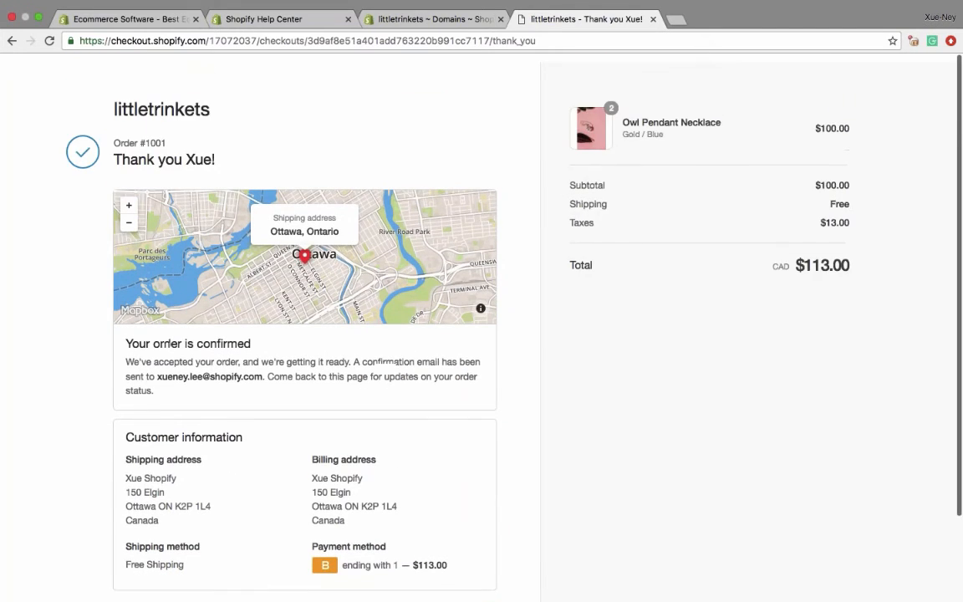
left_click(893, 41)
left_click(880, 123)
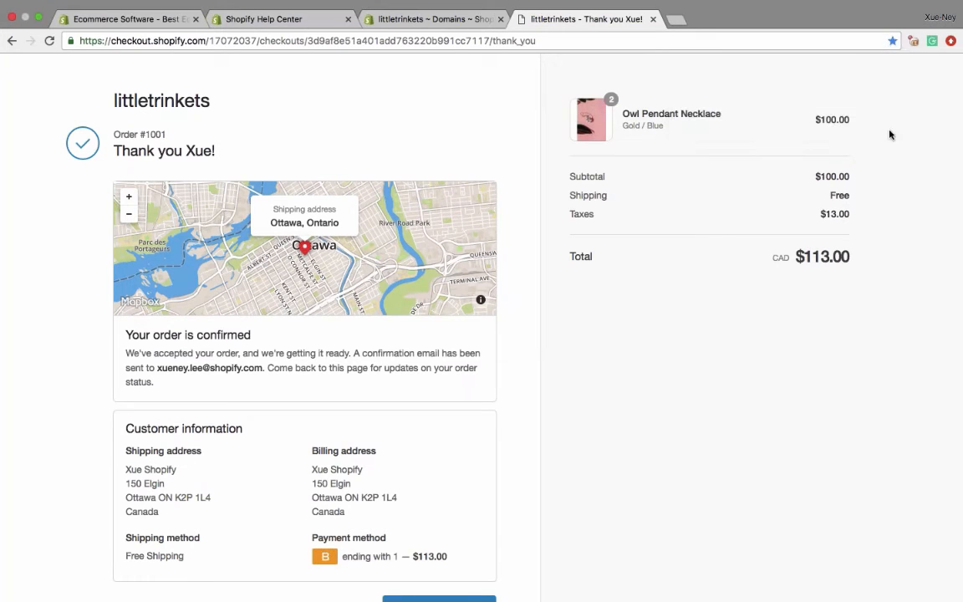
scroll(618, 173, "down", 2)
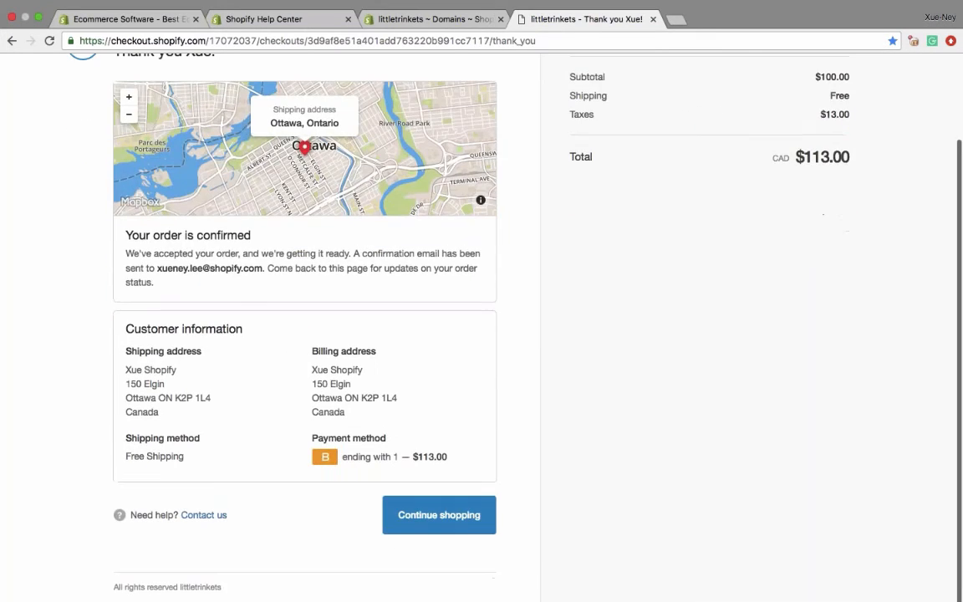
left_click(449, 523)
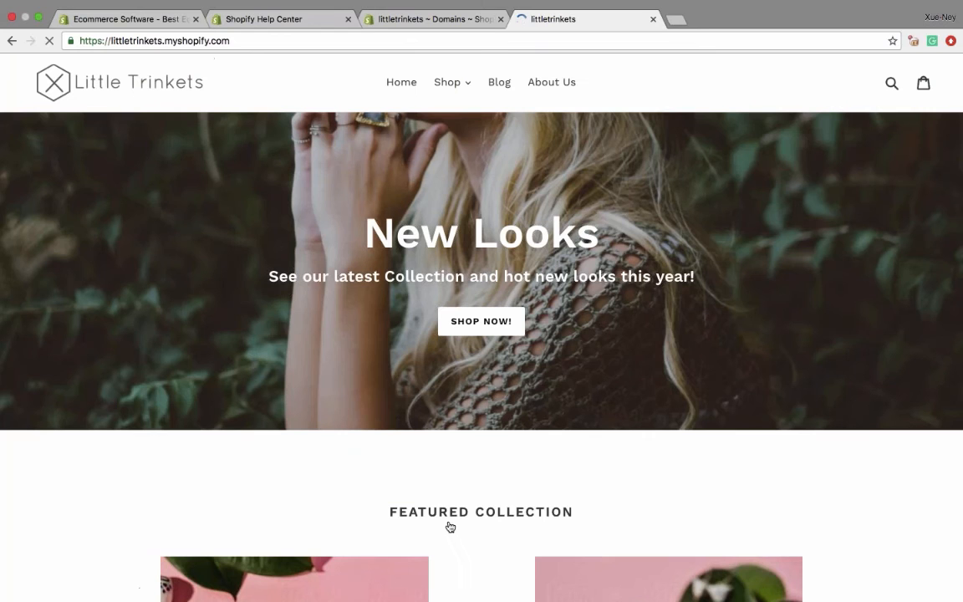
- Open the new test order from the store admin's order list and review its item total, payment and timeline
left_click(393, 21)
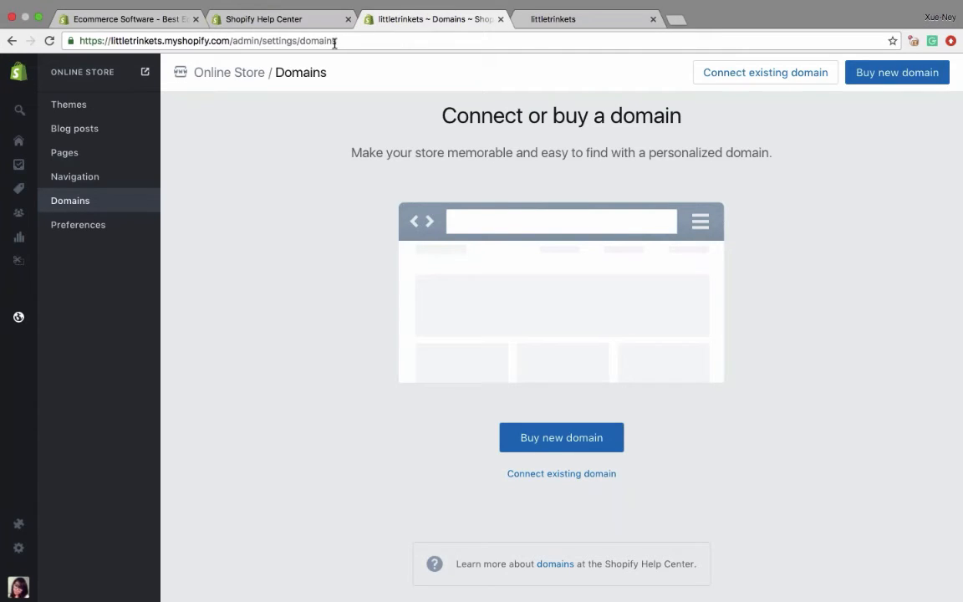
left_click(19, 165)
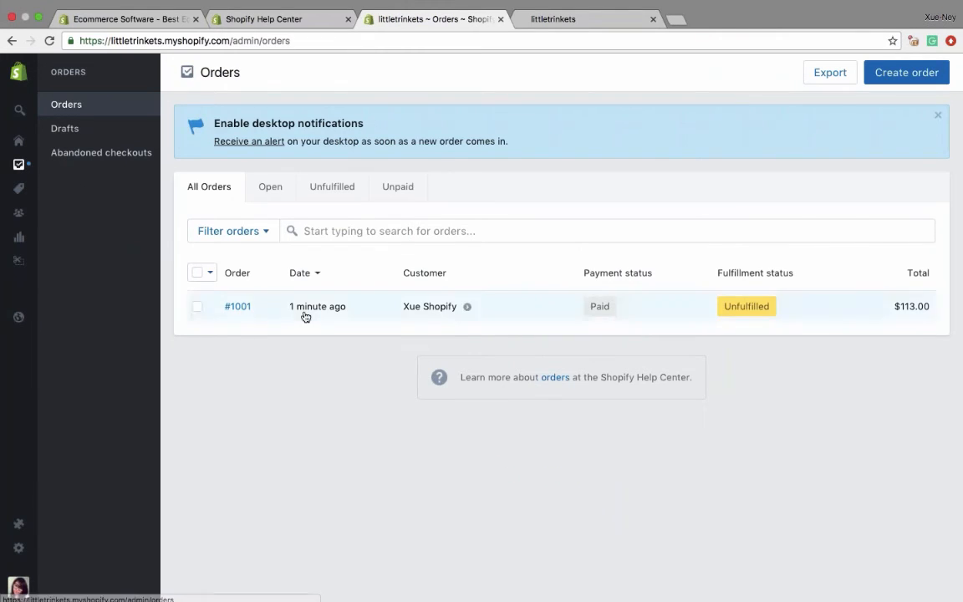
left_click(239, 310)
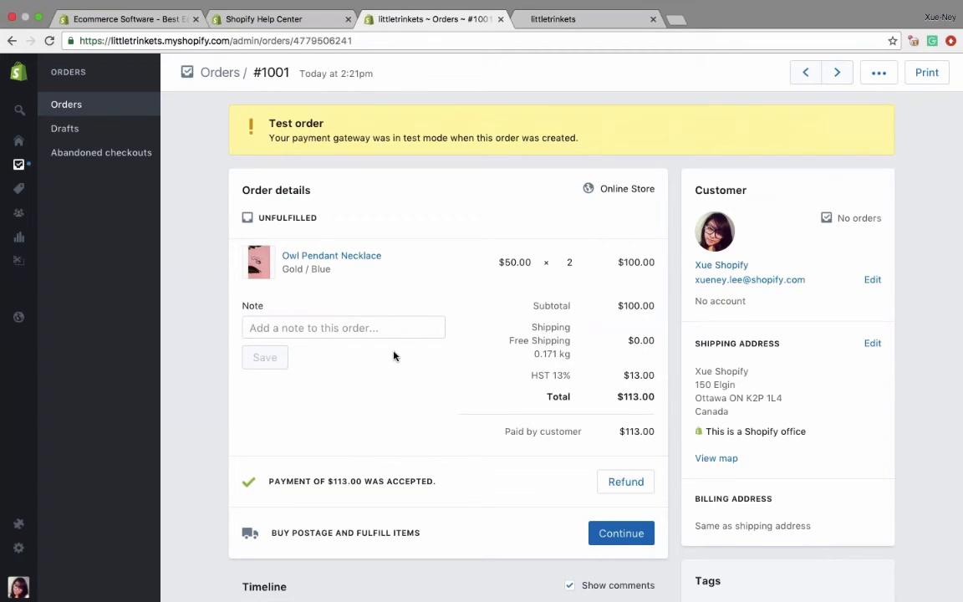
left_click_drag(618, 262, 647, 263)
left_click(647, 263)
scroll(535, 335, "down", 3)
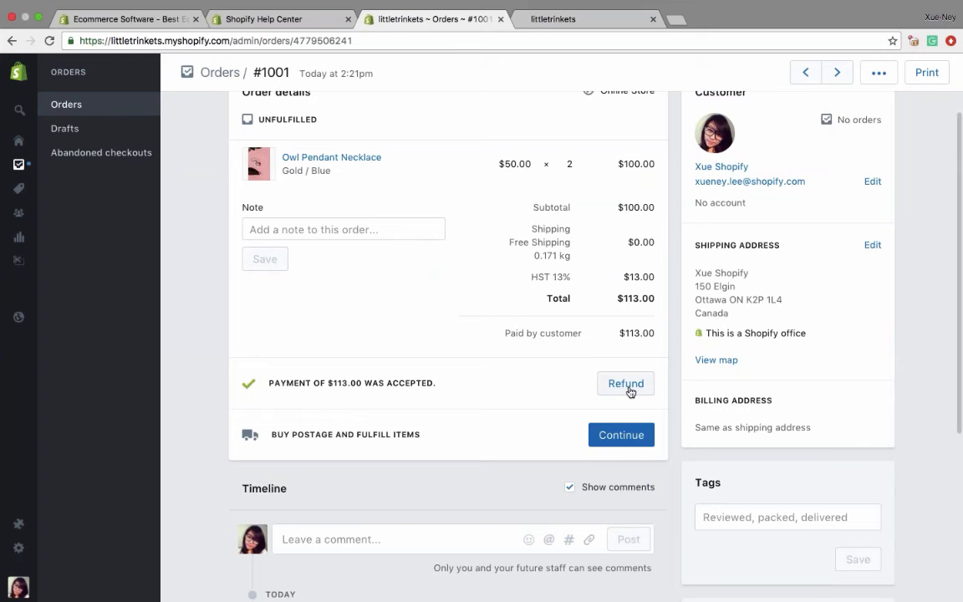
scroll(630, 392, "down", 5)
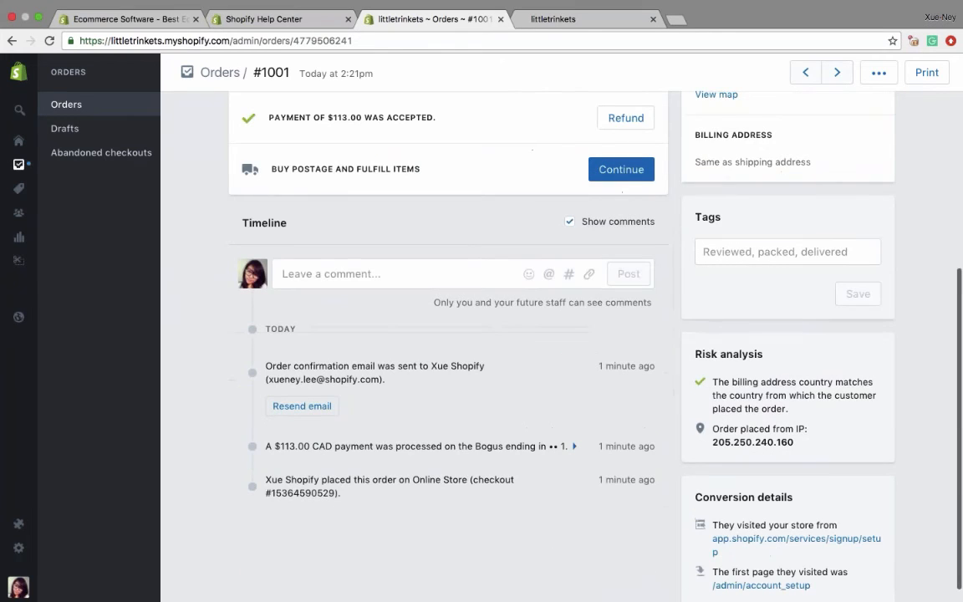
scroll(520, 380, "down", 1)
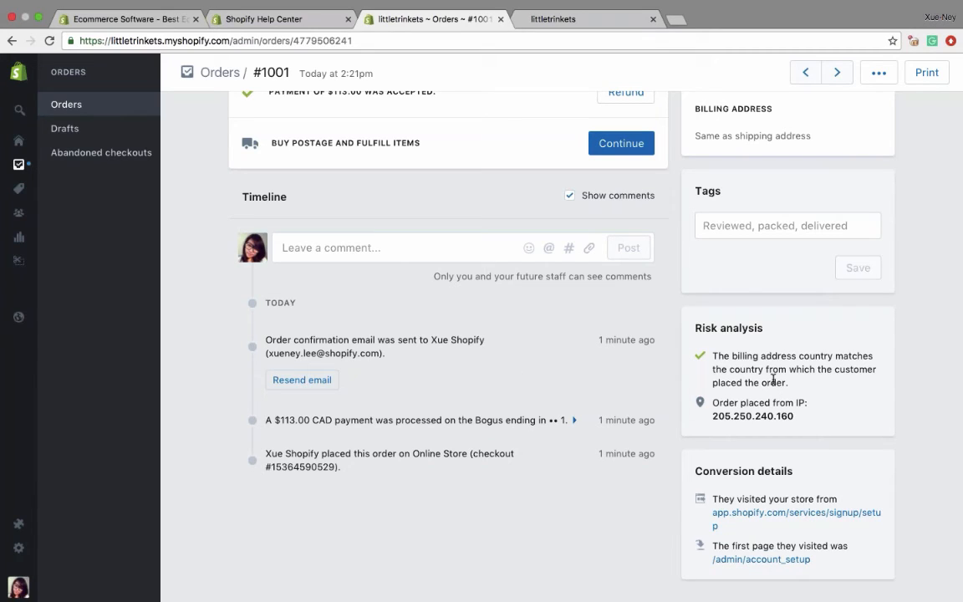
- Highlight the order's IP address entry and the billing country note in the risk analysis
left_click_drag(711, 402, 787, 421)
left_click(786, 420)
left_click_drag(712, 356, 786, 384)
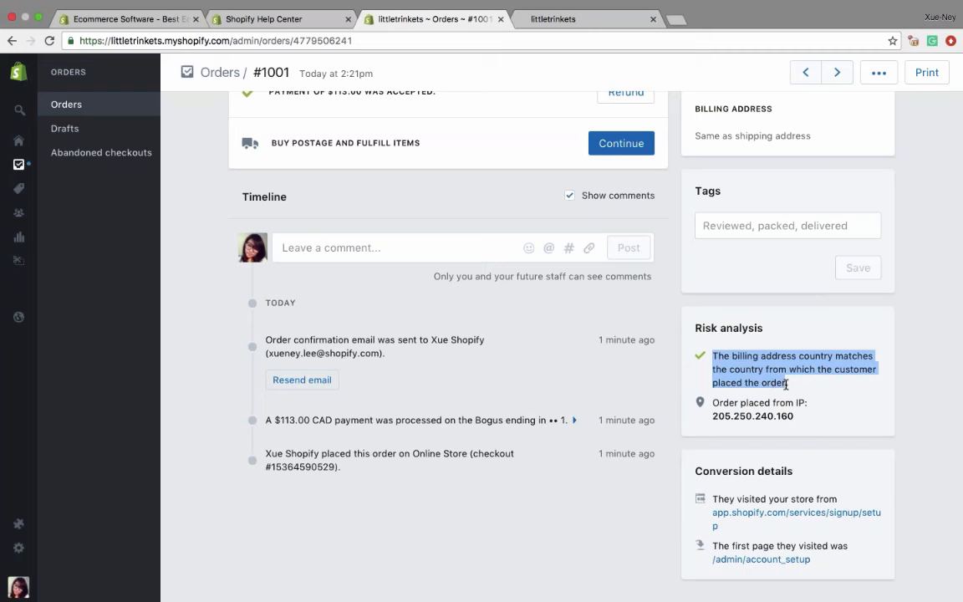
left_click(789, 384)
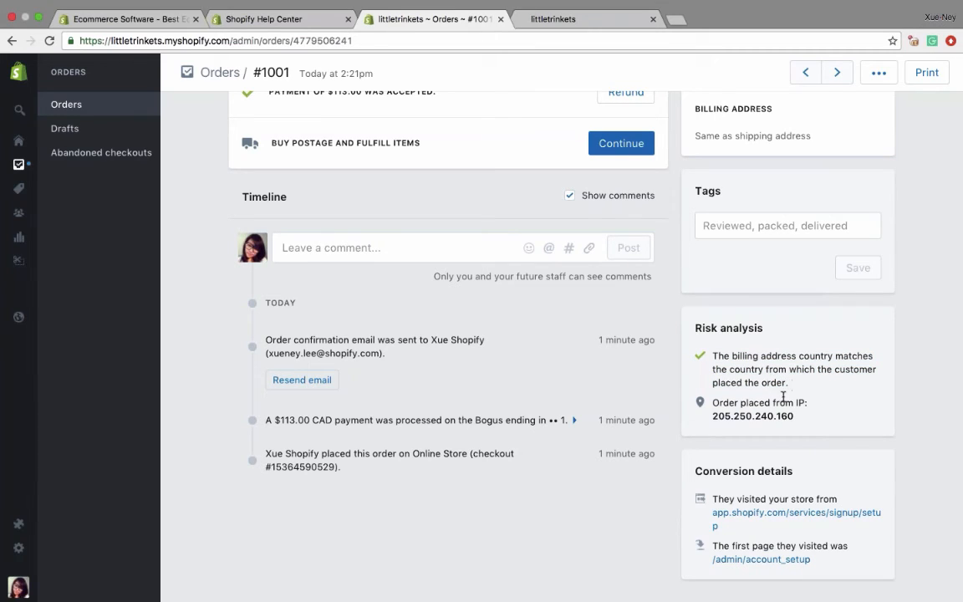
left_click_drag(787, 384, 711, 355)
left_click(711, 355)
- Expand the Bogus payment entry in the order's timeline to view the transaction details
scroll(492, 398, "up", 2)
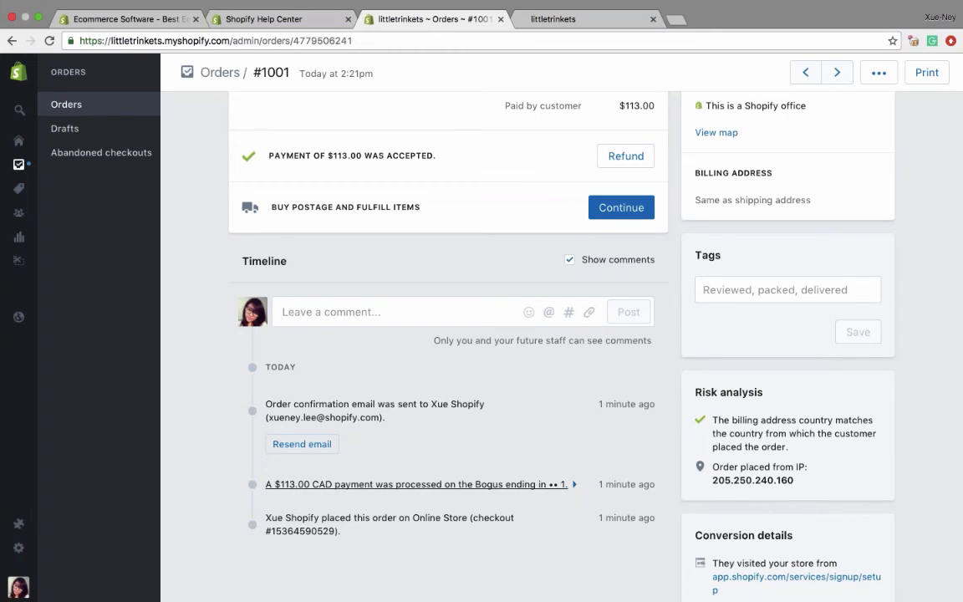
left_click(482, 484)
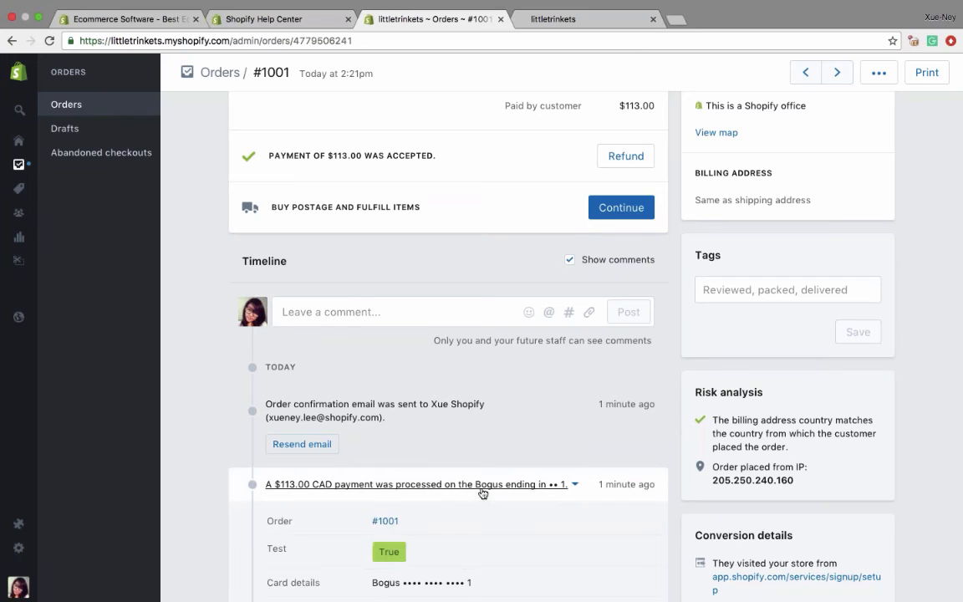
- Highlight the gateway message in the Bogus payment's transaction details, and collapse the payment entry in the timeline
scroll(482, 494, "down", 3)
left_click_drag(373, 391, 446, 391)
left_click(513, 390)
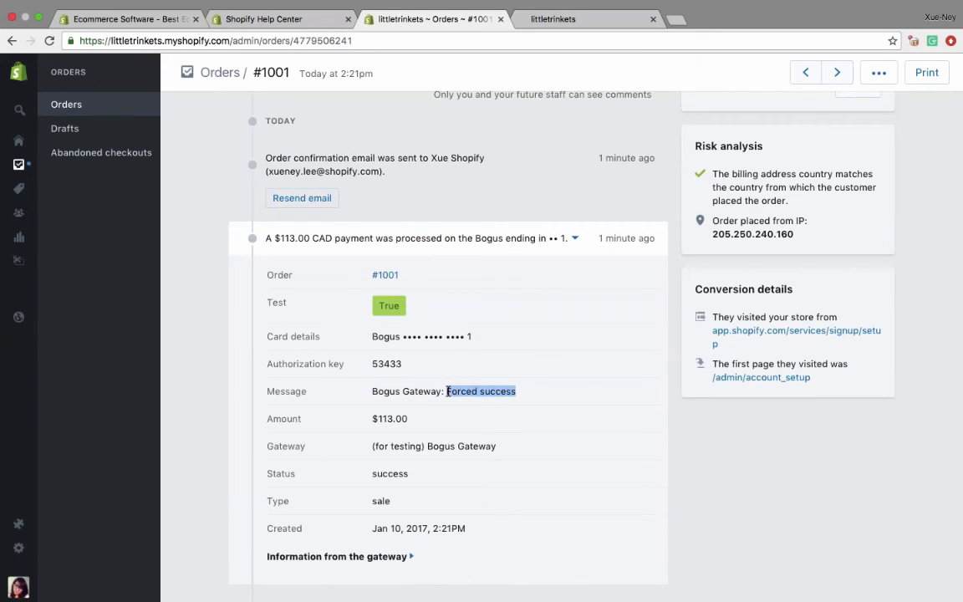
left_click(462, 381)
scroll(462, 382, "down", 1)
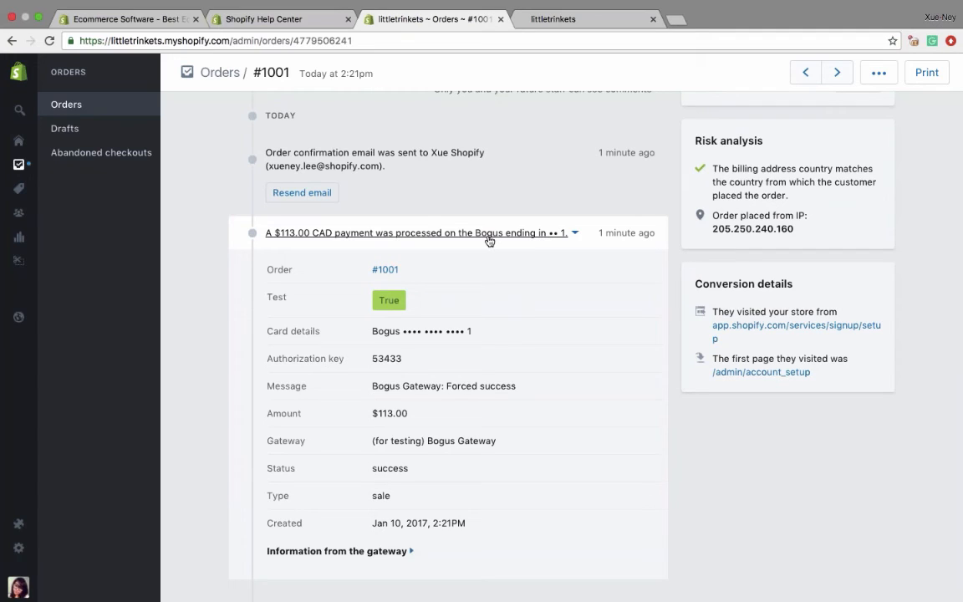
left_click_drag(488, 237, 570, 234)
left_click_drag(370, 385, 539, 397)
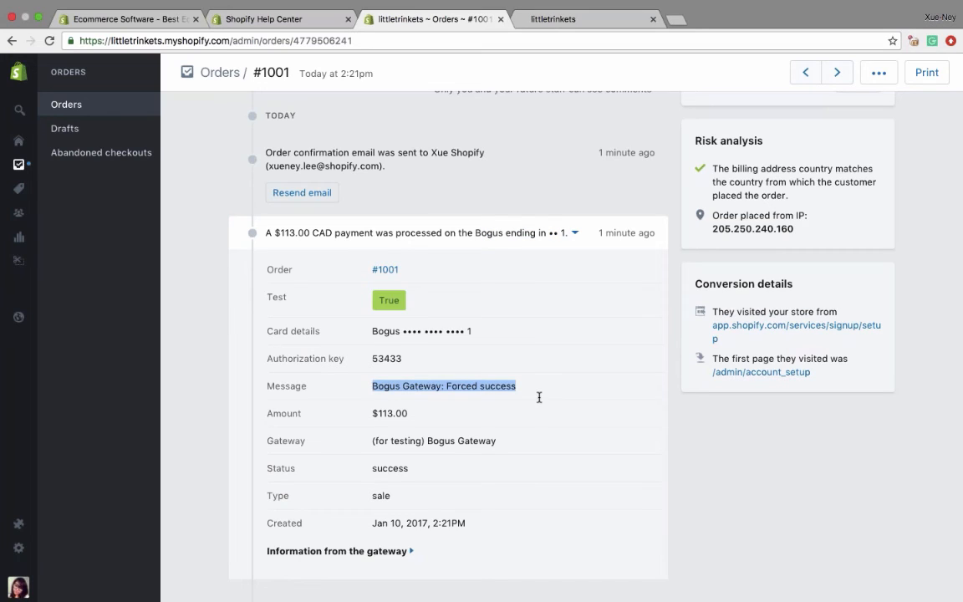
left_click(371, 386)
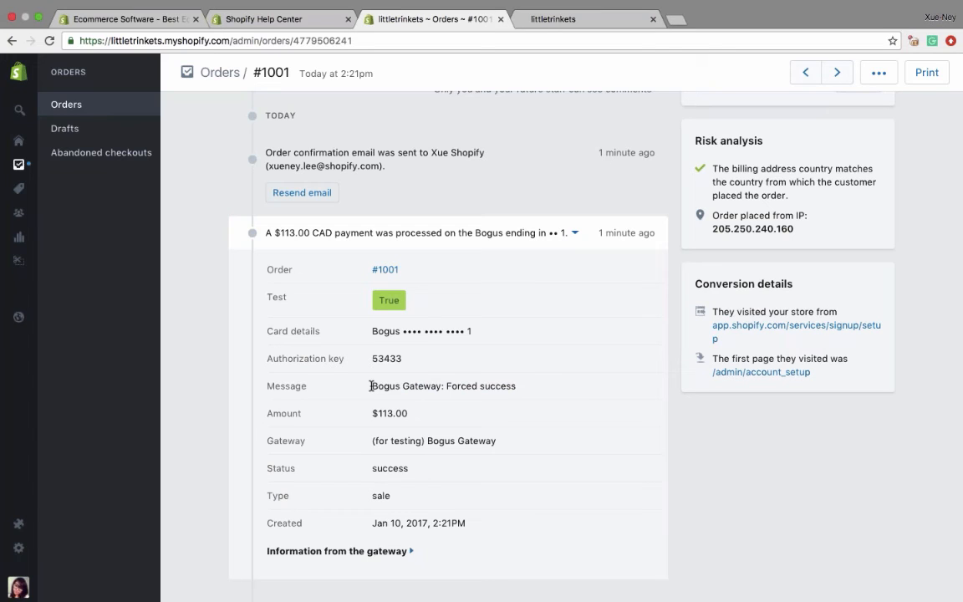
left_click(359, 233)
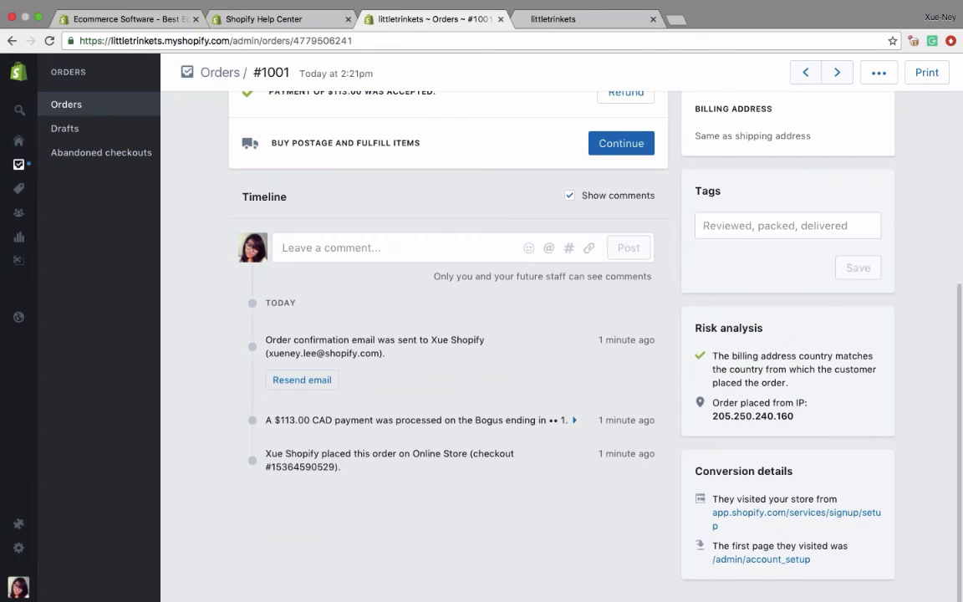
- Post the comment "This is a test order, delete this please later" on the order's timeline
scroll(535, 334, "up", 5)
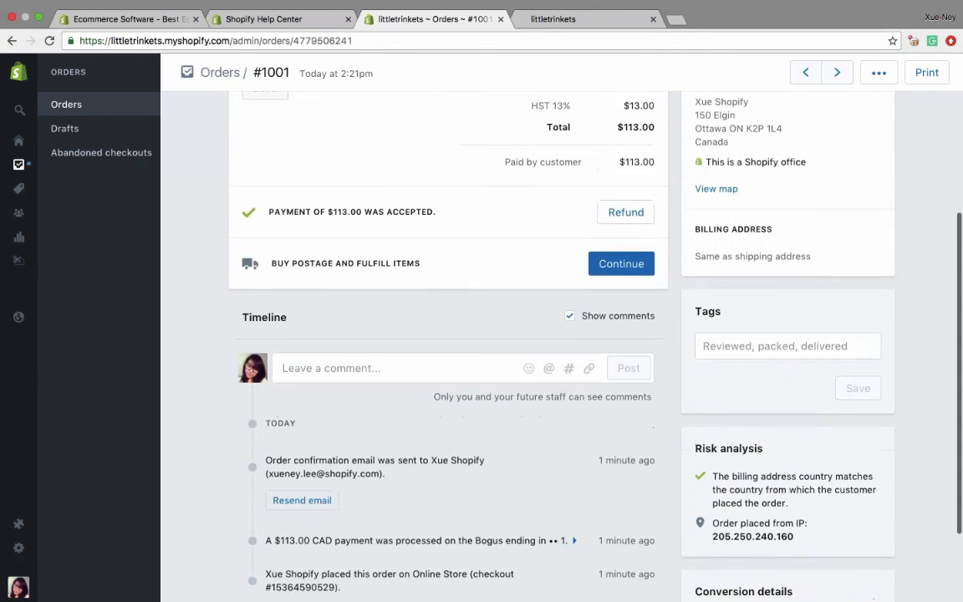
scroll(448, 335, "down", 4)
left_click(502, 346)
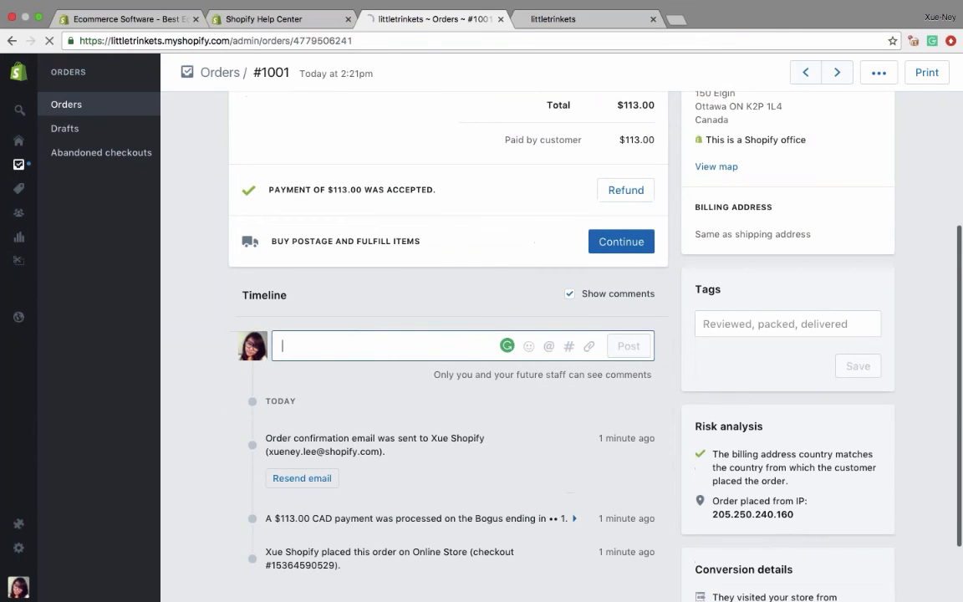
scroll(535, 334, "down", 3)
scroll(448, 334, "up", 6)
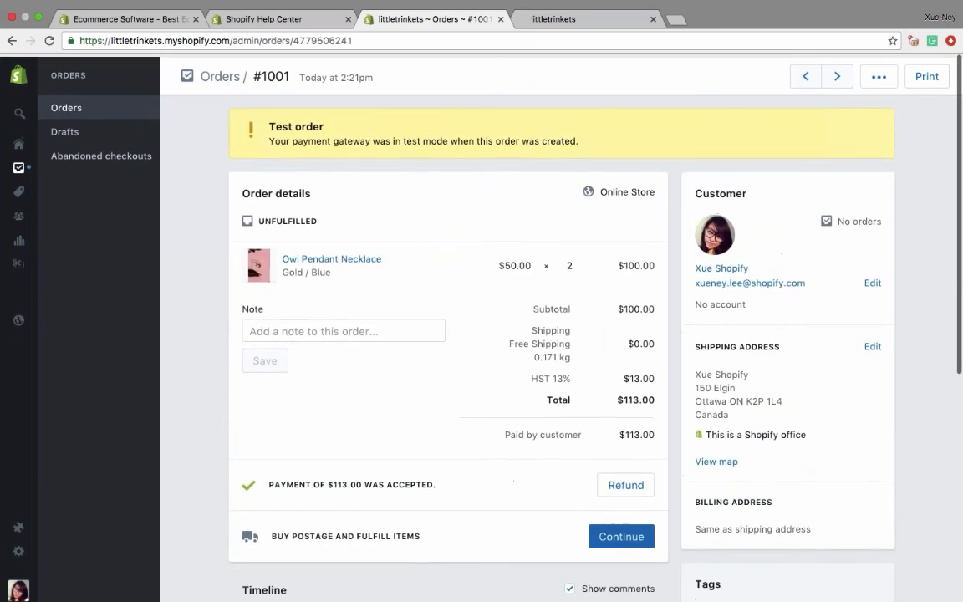
scroll(448, 335, "down", 5)
type("This is a te")
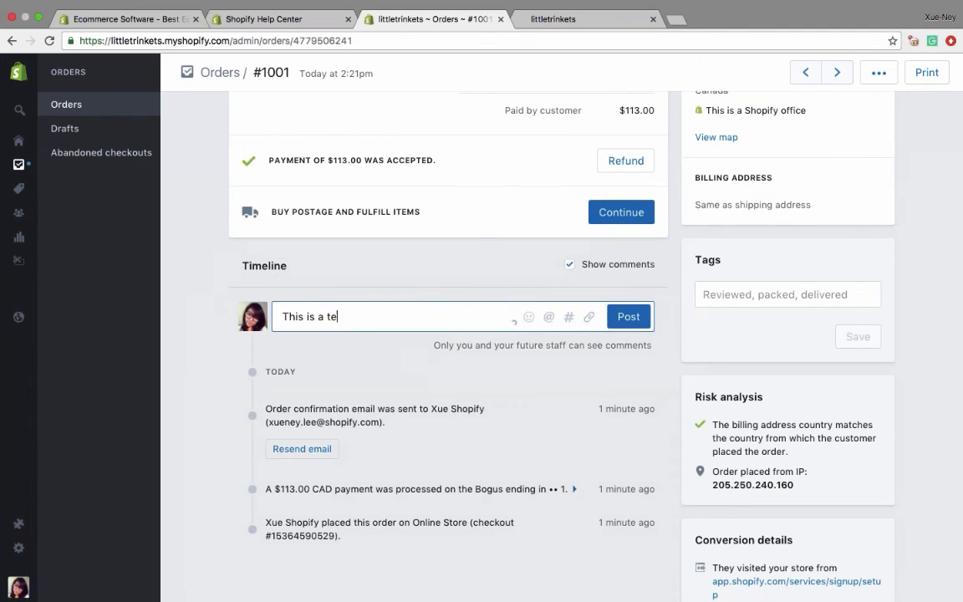
type("st order, delete this please later")
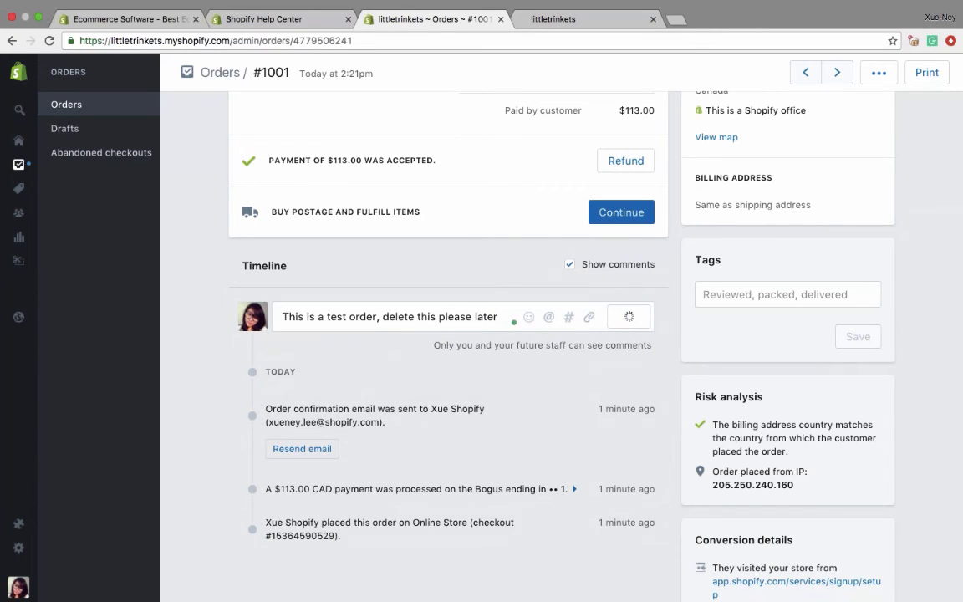
key("Return")
scroll(339, 351, "down", 3)
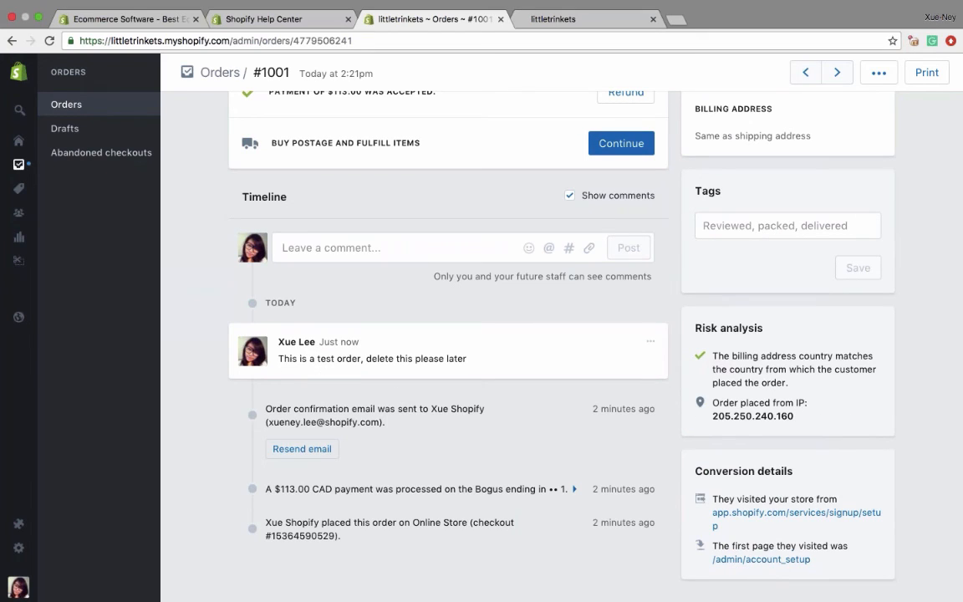
- Open the order's fulfillment page and review the shipping label's package, weight, Canada Post service and customer notification options
scroll(448, 334, "up", 5)
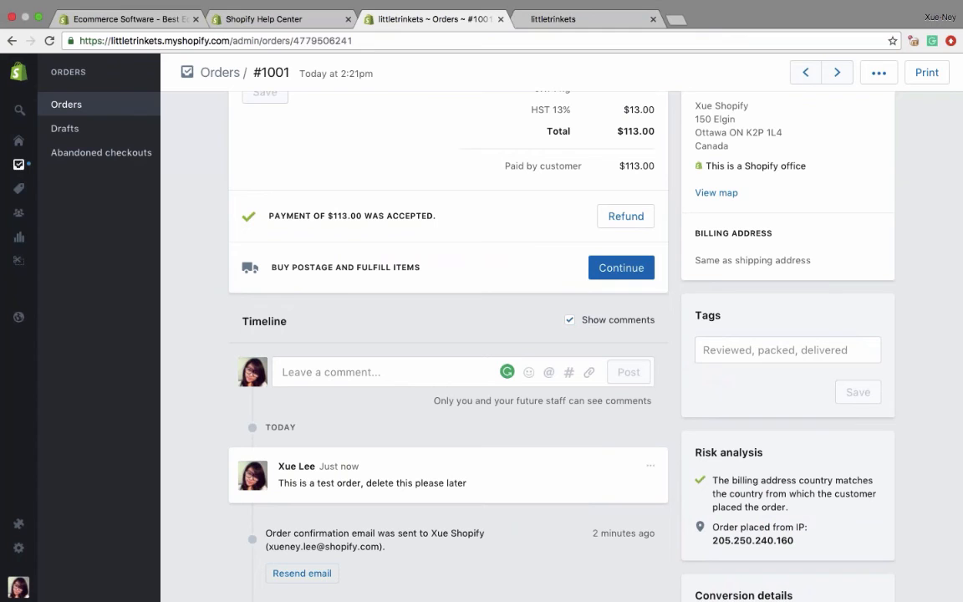
scroll(448, 334, "up", 2)
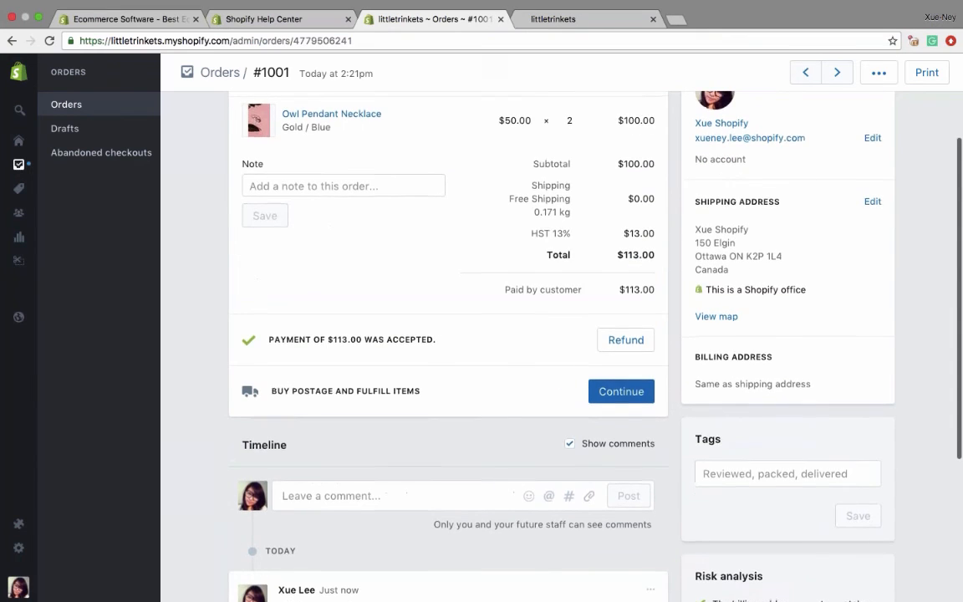
scroll(448, 334, "up", 4)
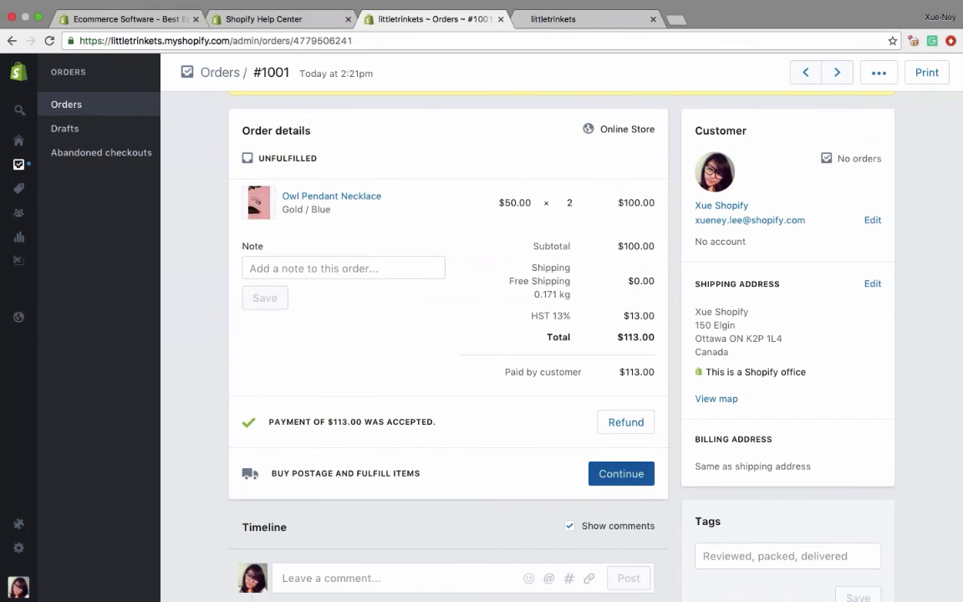
left_click(620, 474)
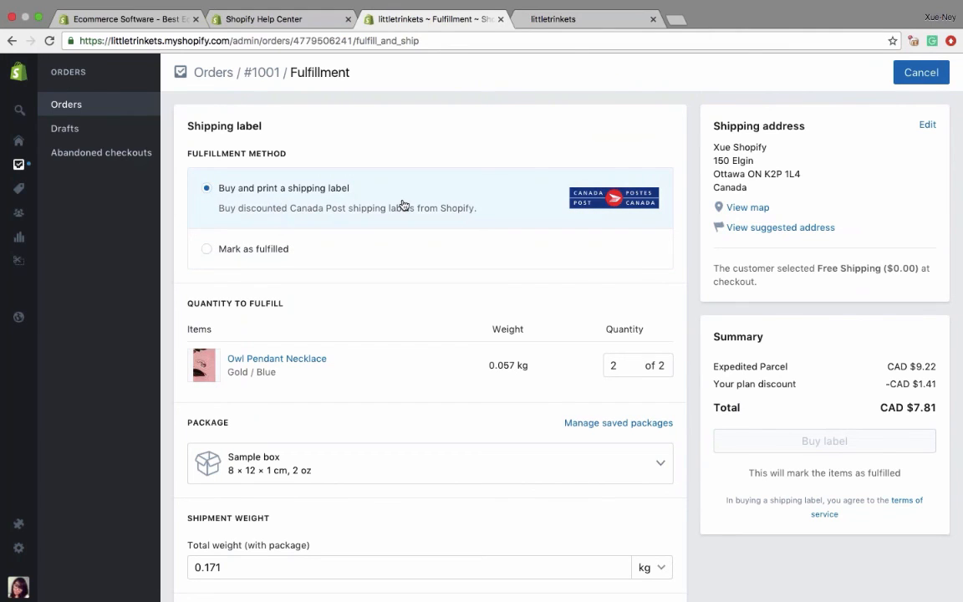
scroll(430, 351, "down", 3)
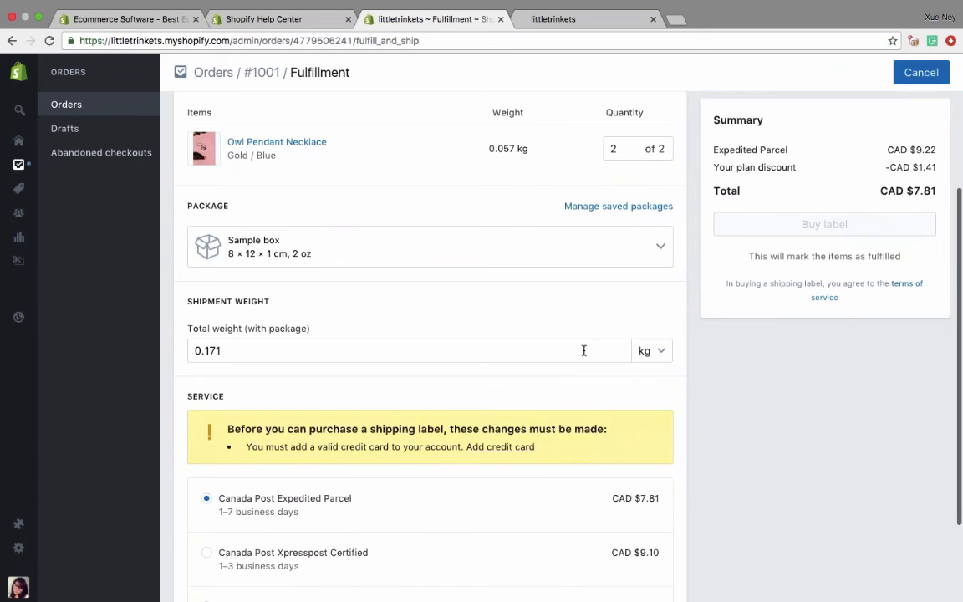
scroll(585, 349, "down", 2)
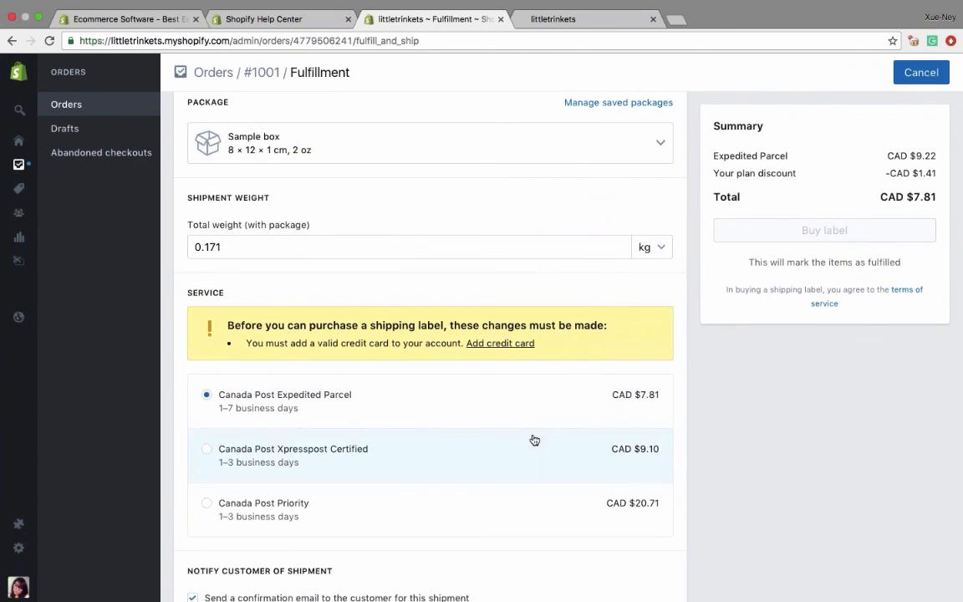
scroll(533, 441, "down", 1)
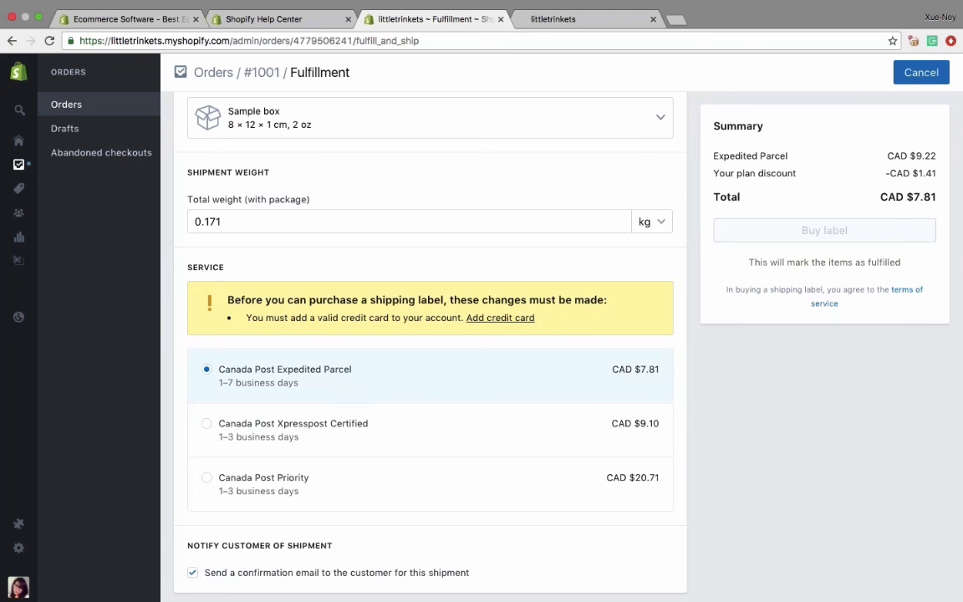
scroll(407, 312, "up", 5)
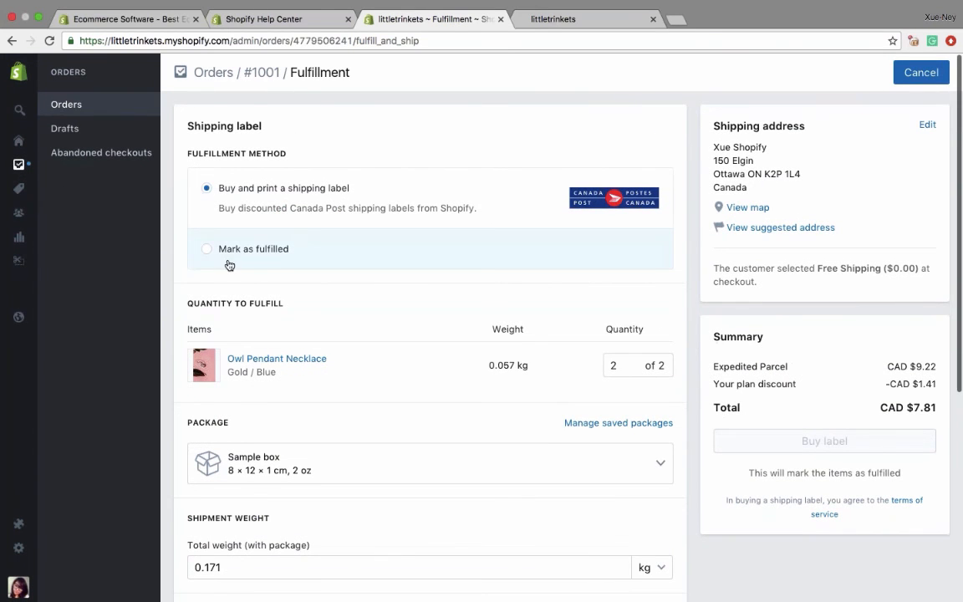
- Fulfill both Owl Pendant Necklaces using Mark as fulfilled, with tracking number 123456789 and Canada Post as the shipping carrier
left_click(208, 253)
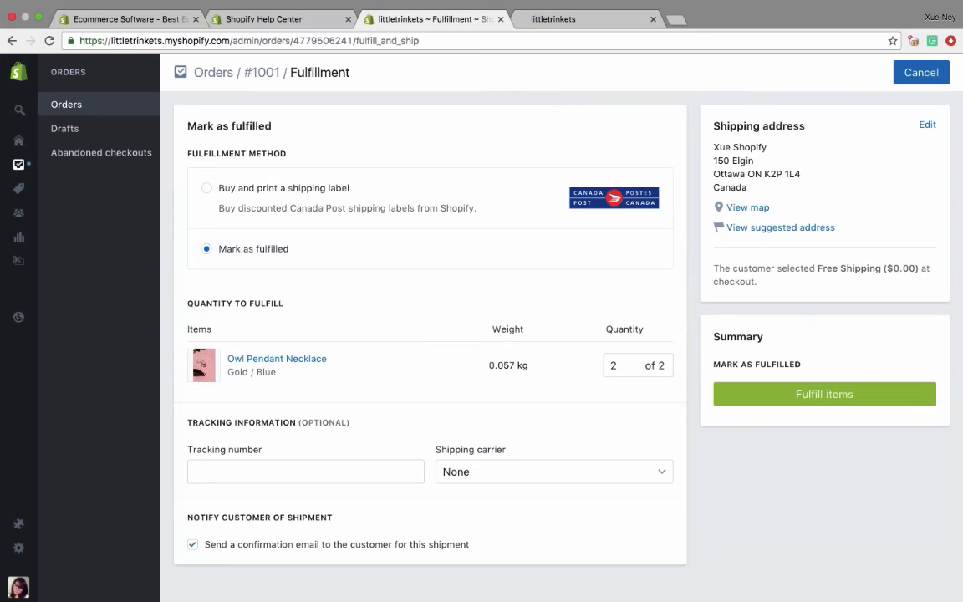
left_click(263, 471)
type("123456789")
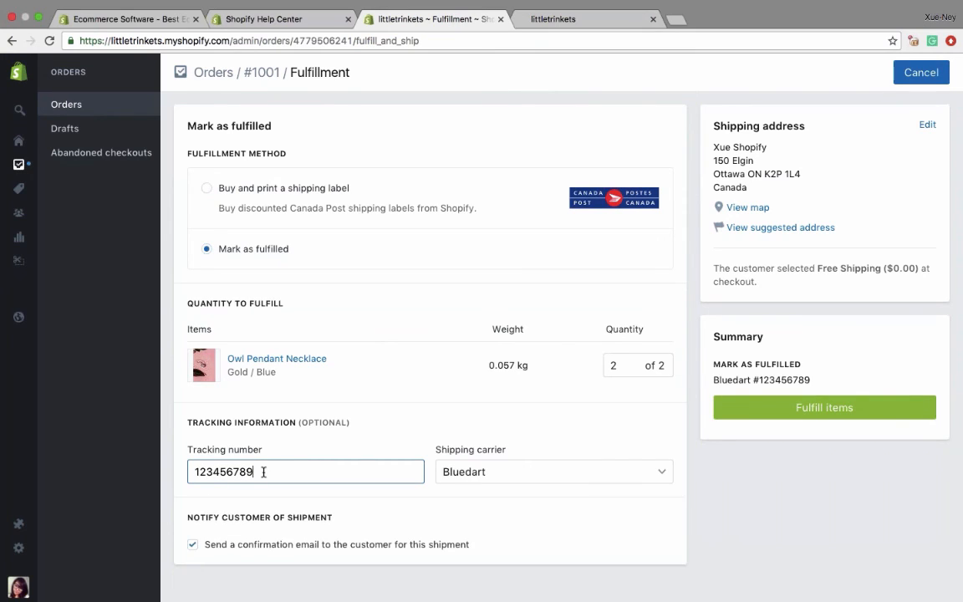
left_click(457, 473)
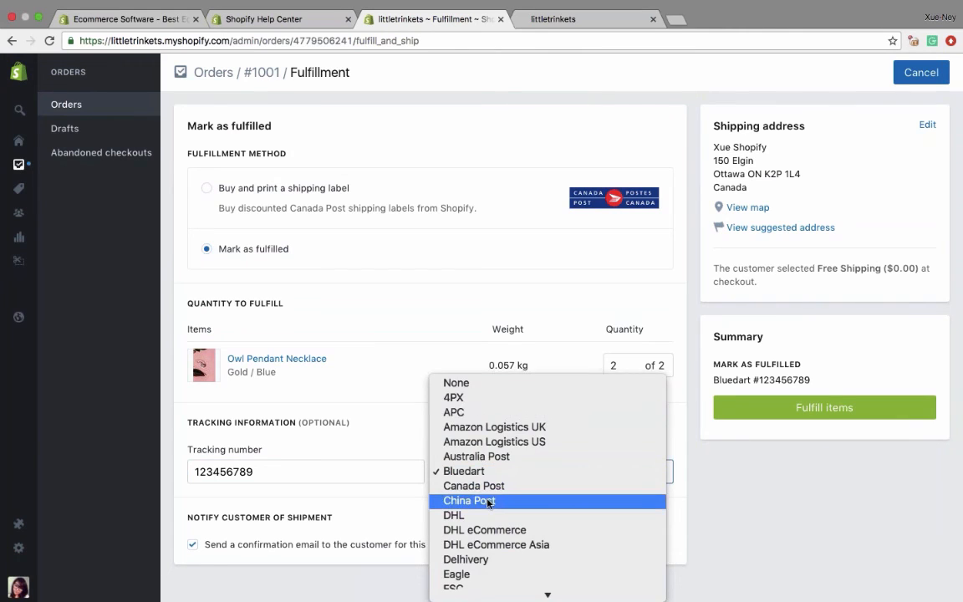
scroll(488, 503, "down", 5)
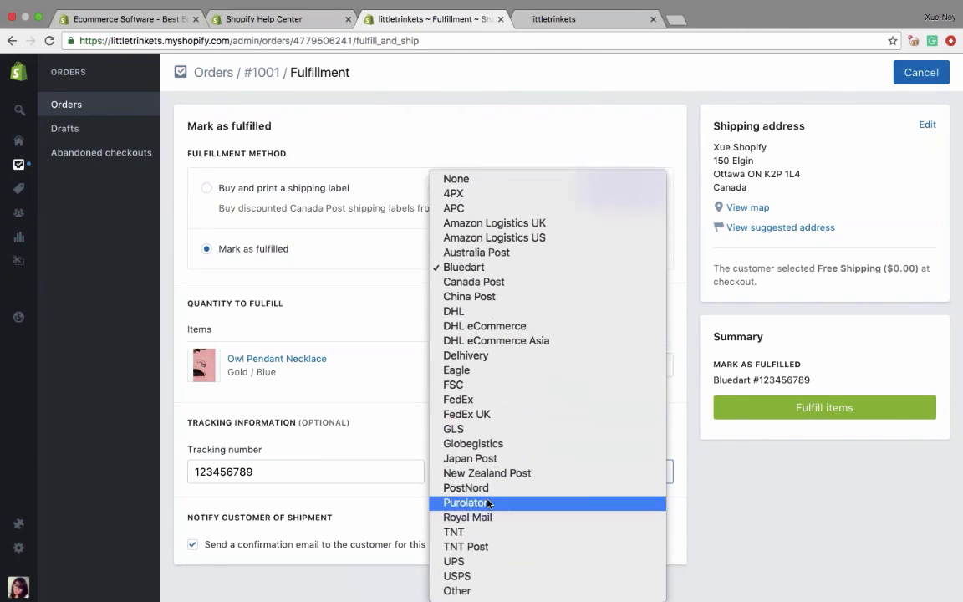
left_click(502, 285)
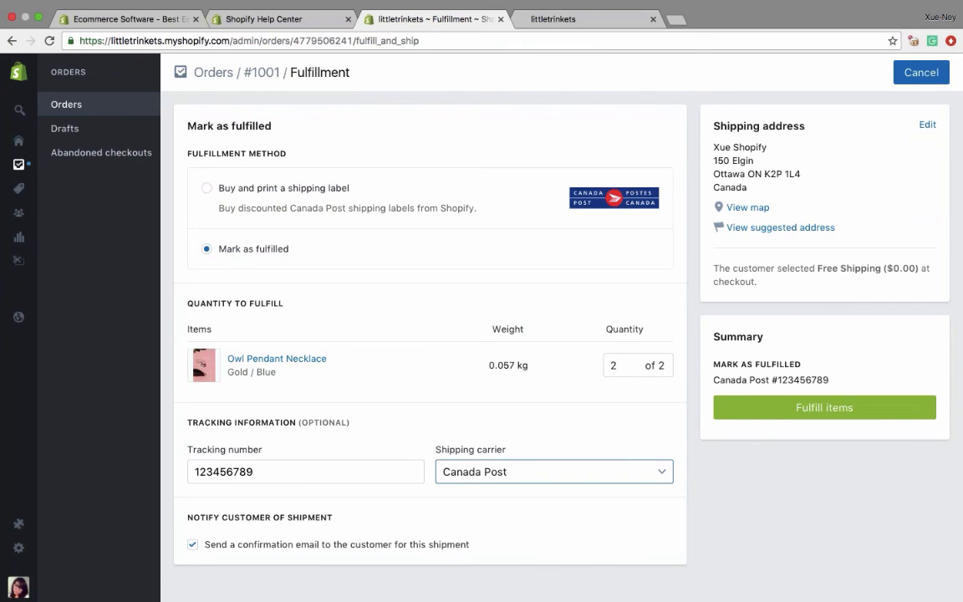
left_click(824, 407)
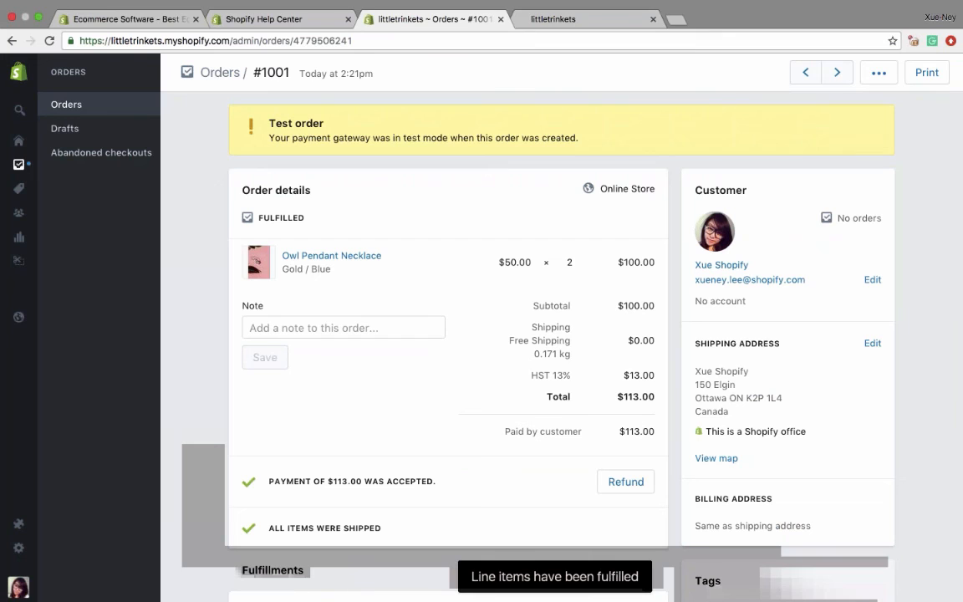
- Archive the fulfilled test order and return to the list of all orders
scroll(524, 376, "down", 3)
scroll(524, 376, "up", 3)
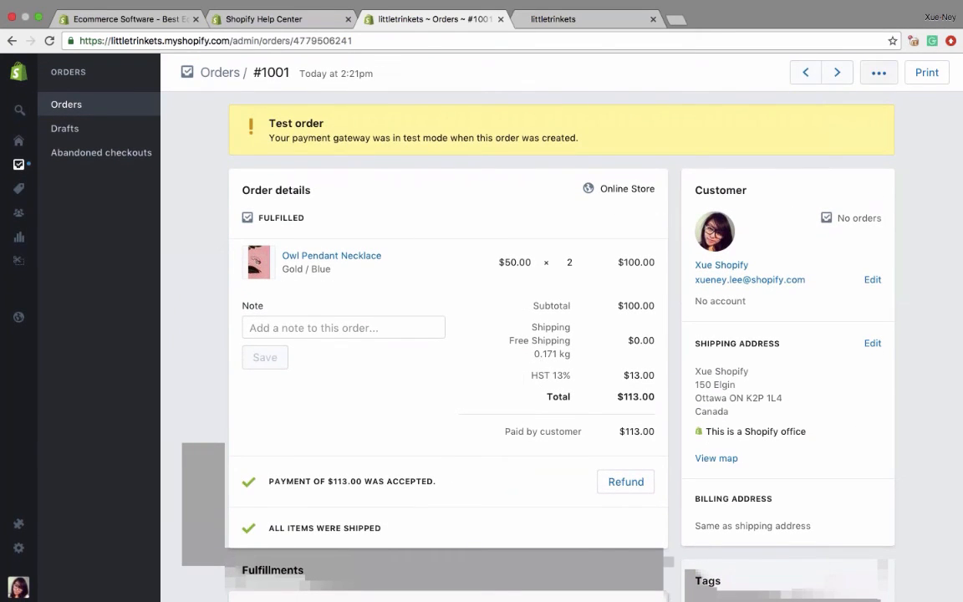
left_click(875, 73)
left_click(826, 133)
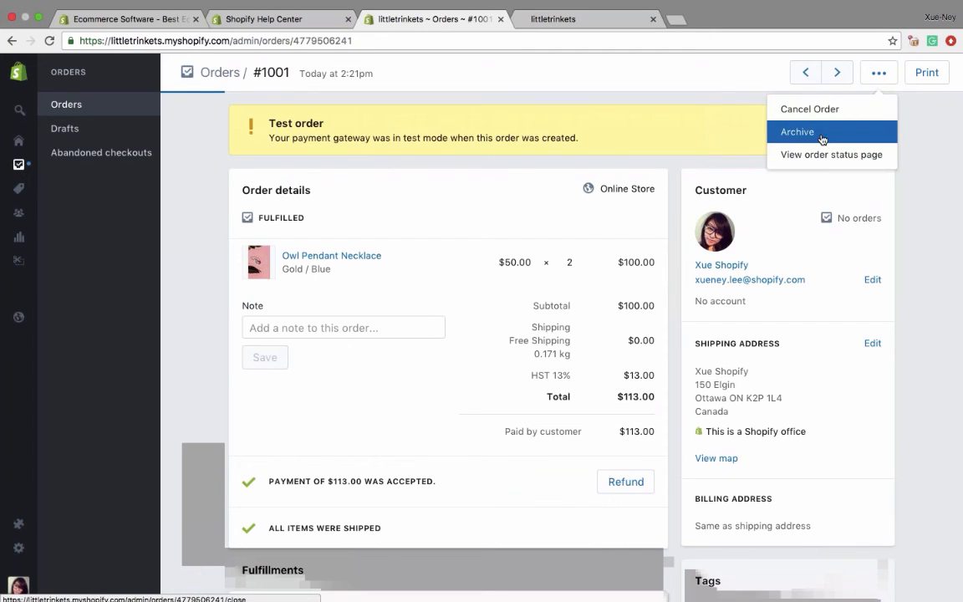
left_click(77, 105)
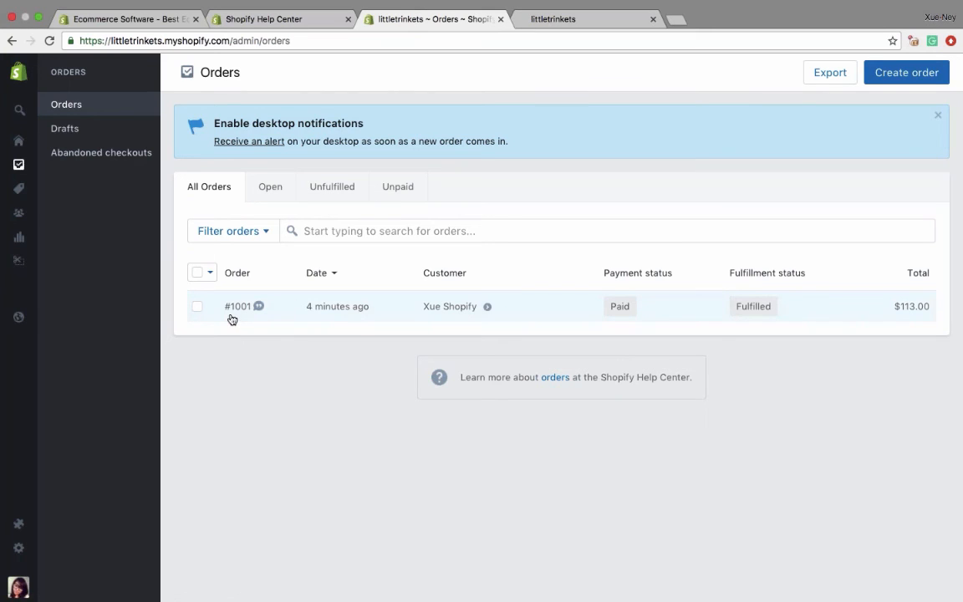
- Open the bookmarked littletrinkets thank-you page in the storefront tab by searching "than", and review its shipment and tracking information
left_click(546, 17)
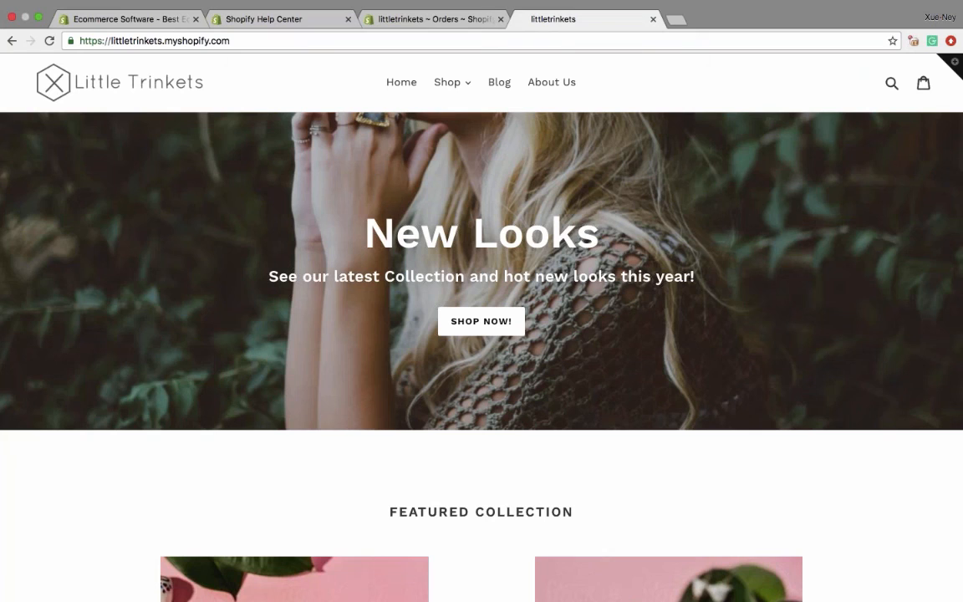
left_click(528, 40)
key("super+a")
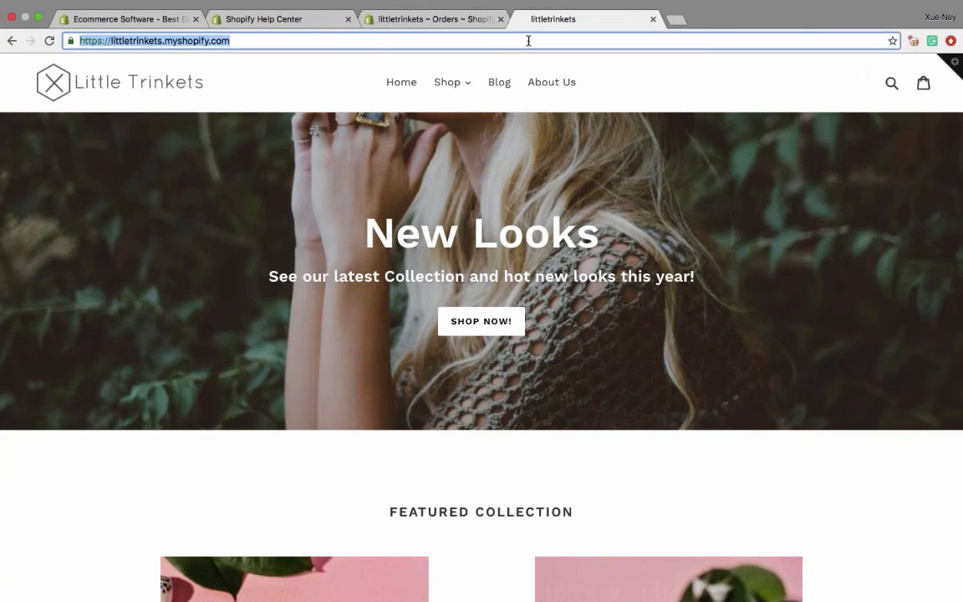
type("than")
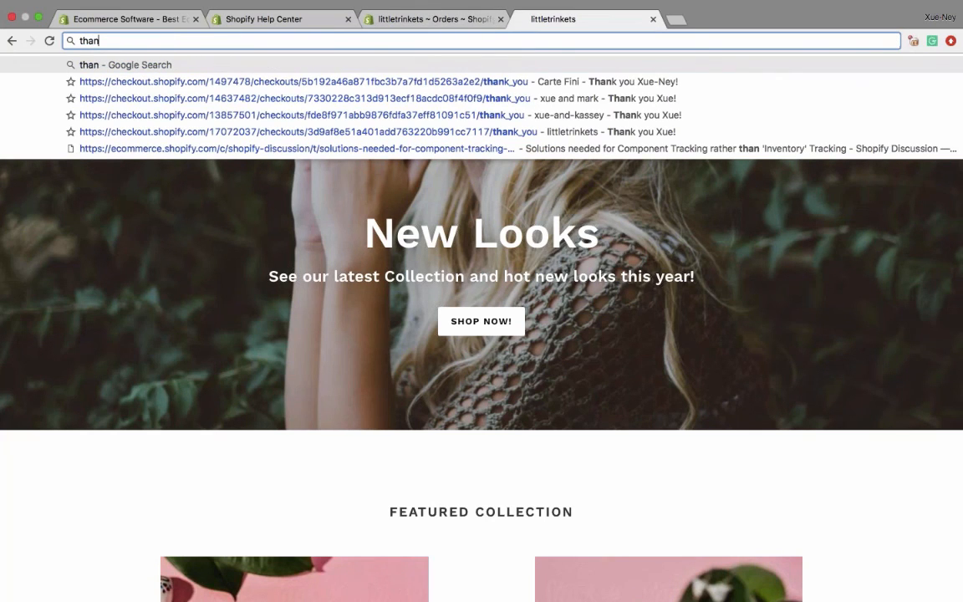
key("Down")
key("Down")
key("Down")
key("Down")
key("Return")
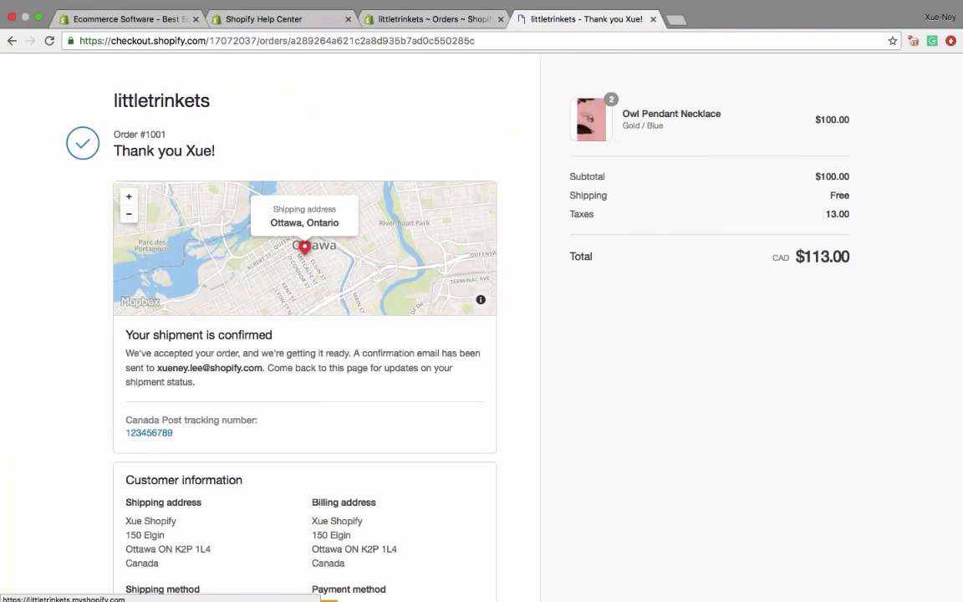
scroll(471, 93, "down", 3)
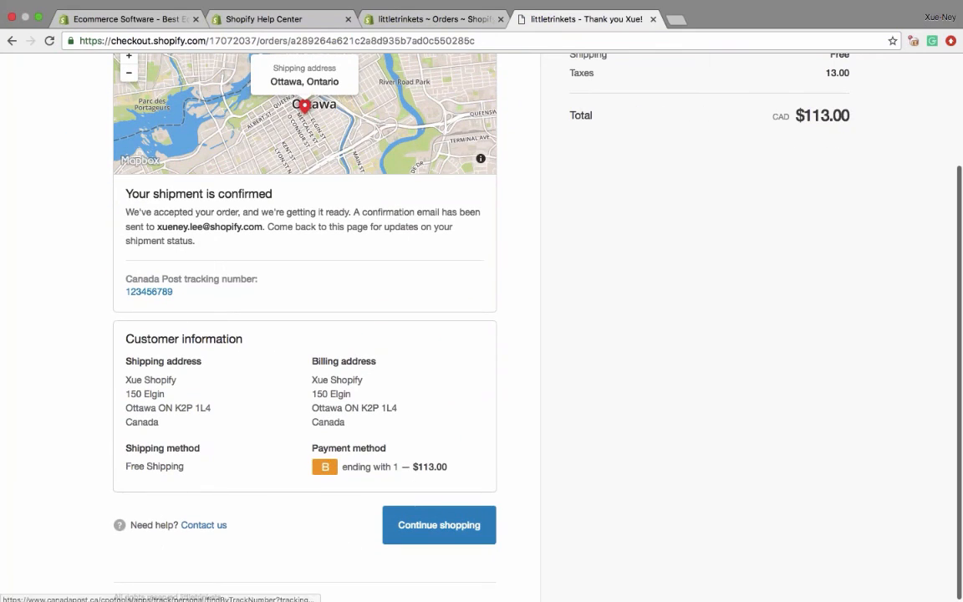